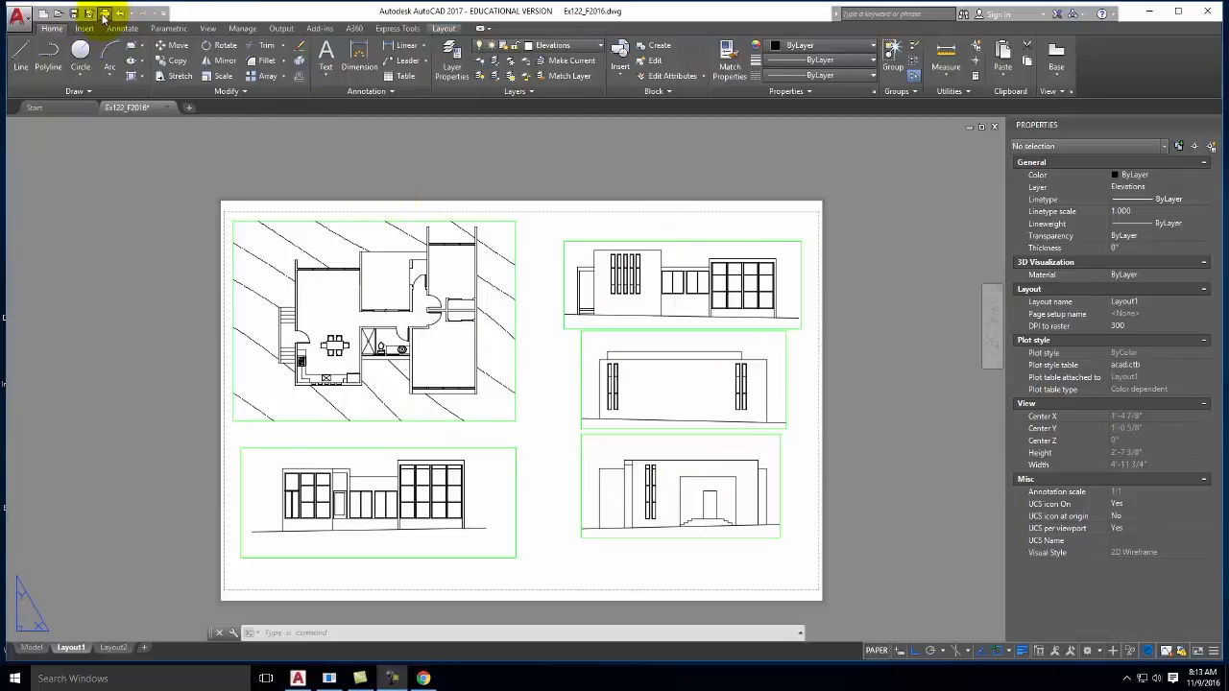
# - Start plotting Layout1 to a PDF file with the DWG To PDF.pc3 plotter, keeping the current plot settings
pyautogui.click(104, 14)
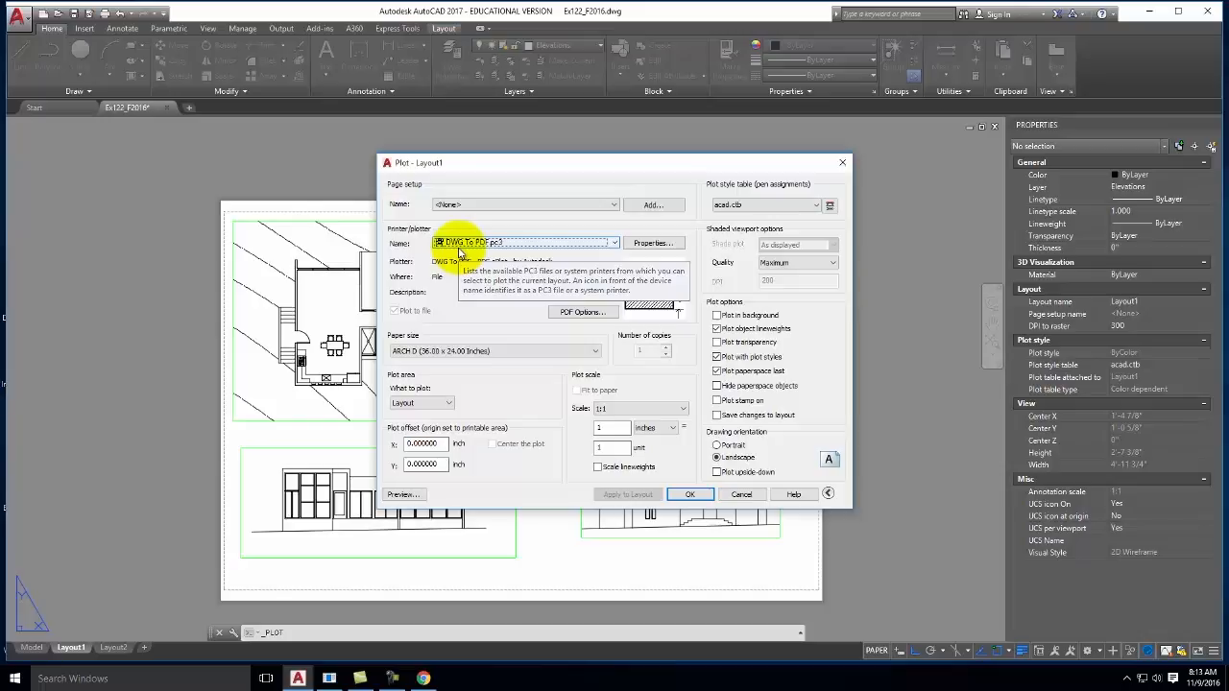
pyautogui.click(583, 247)
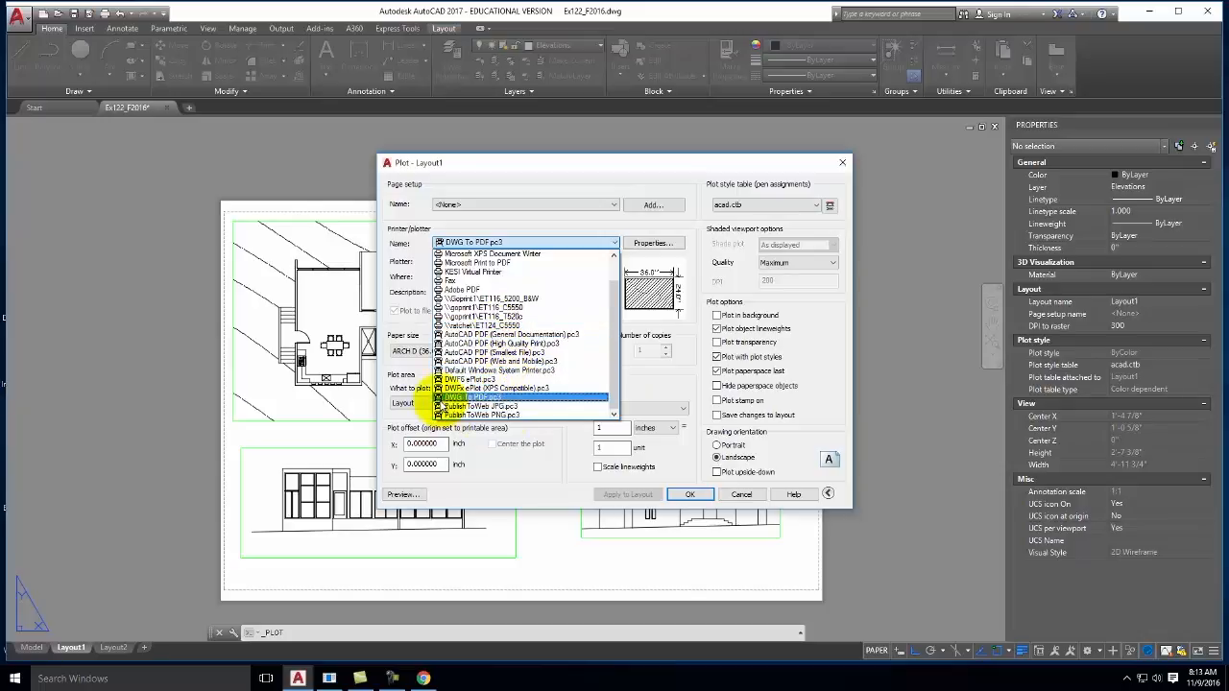
pyautogui.click(341, 213)
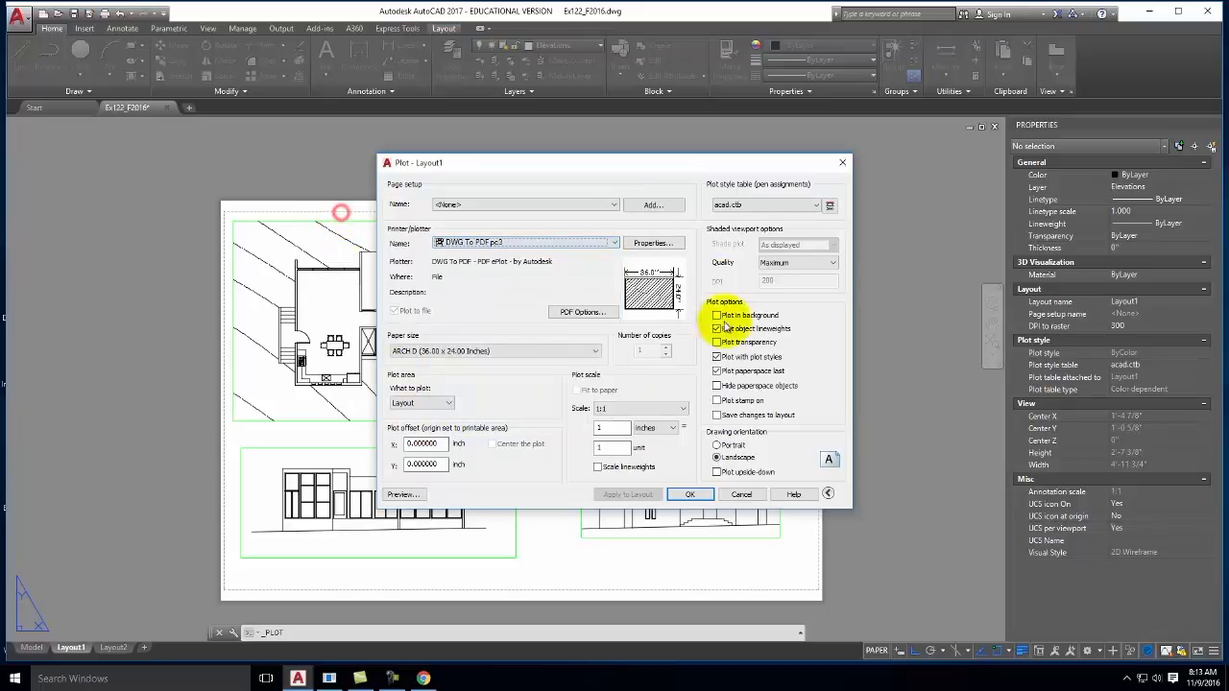
pyautogui.click(689, 494)
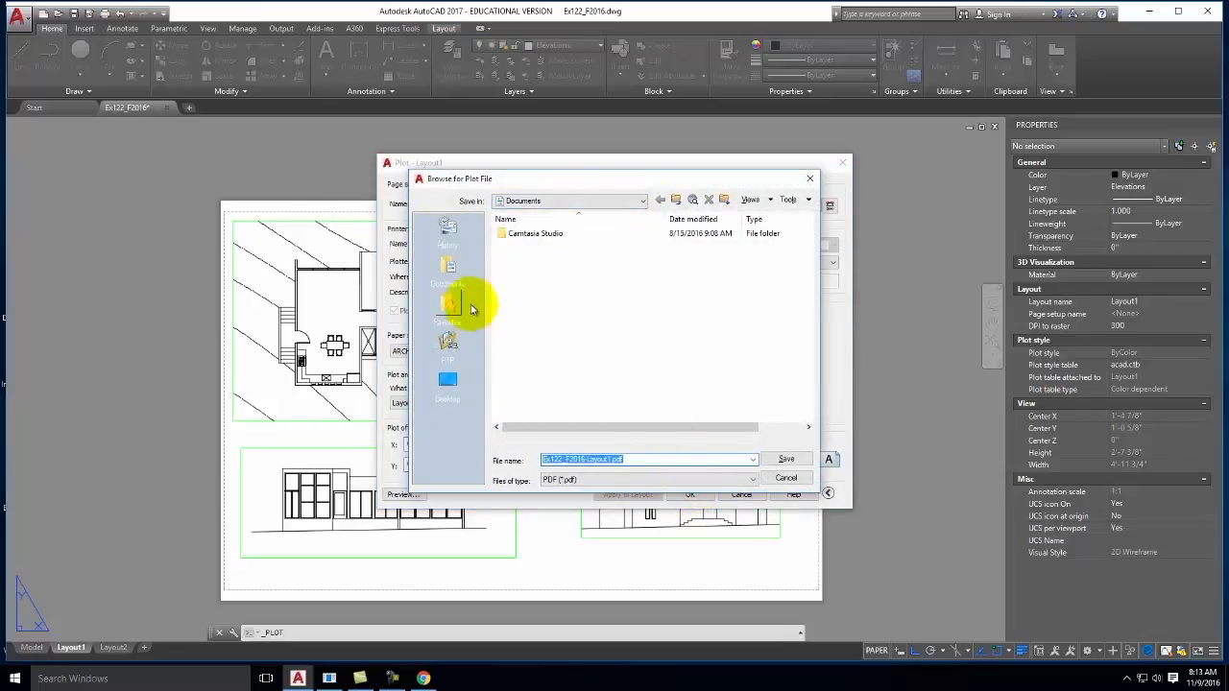
# - Browse for the plot file location in the college OneDrive: Live Demonstrations, Live - A135 Exercises, Ex124
pyautogui.click(544, 207)
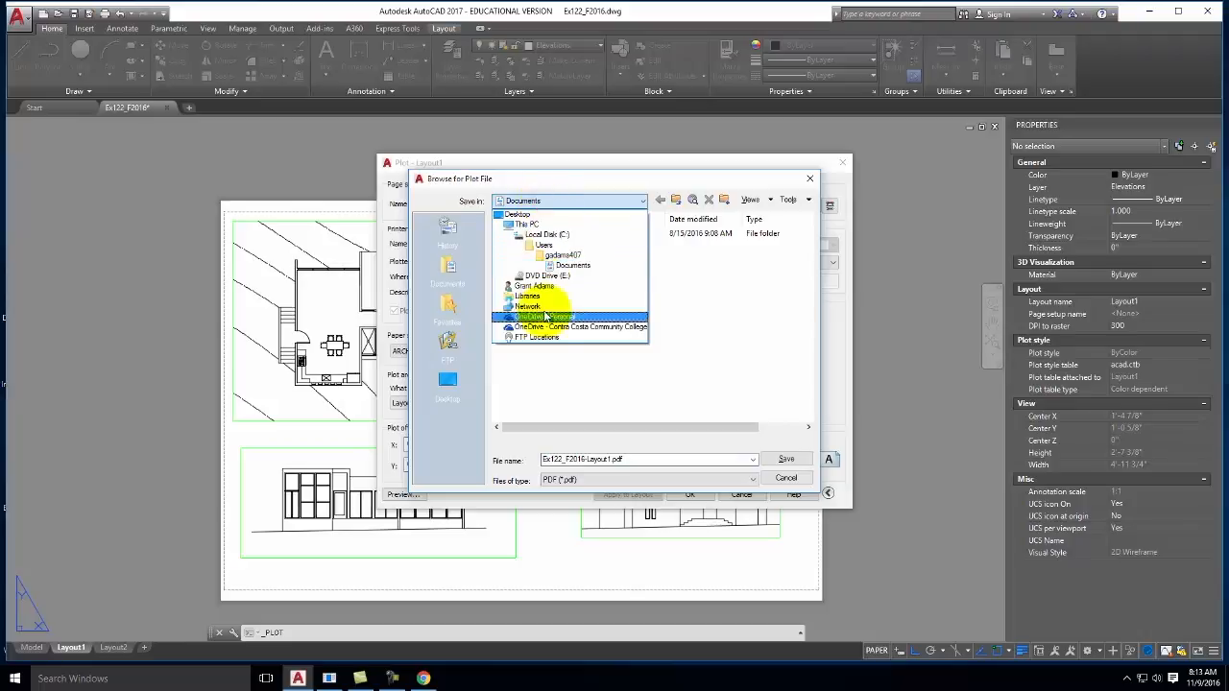
pyautogui.click(545, 324)
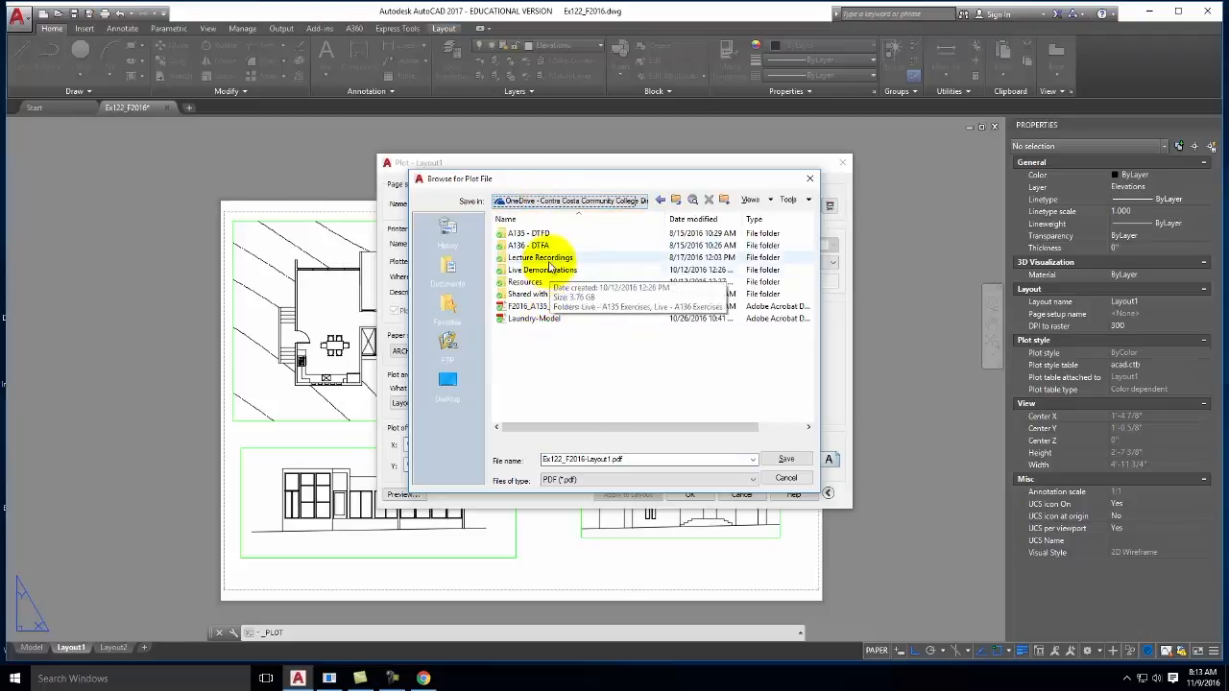
pyautogui.doubleClick(551, 269)
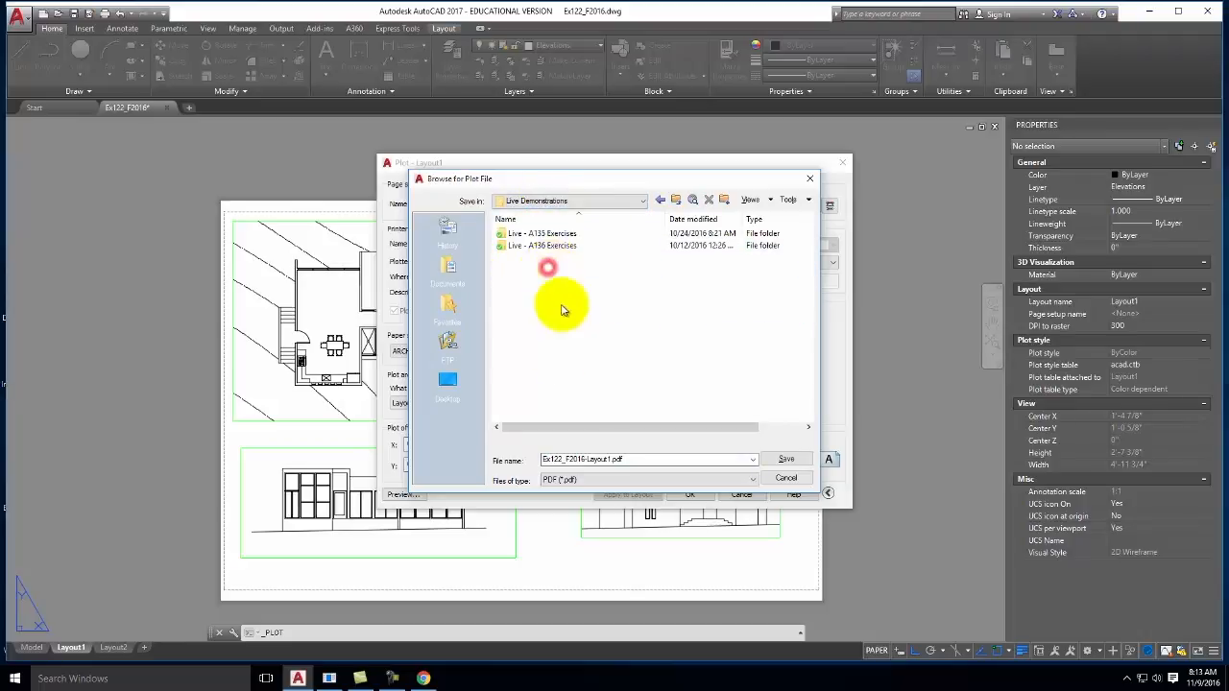
pyautogui.doubleClick(550, 233)
pyautogui.scroll(-4, 538, 392)
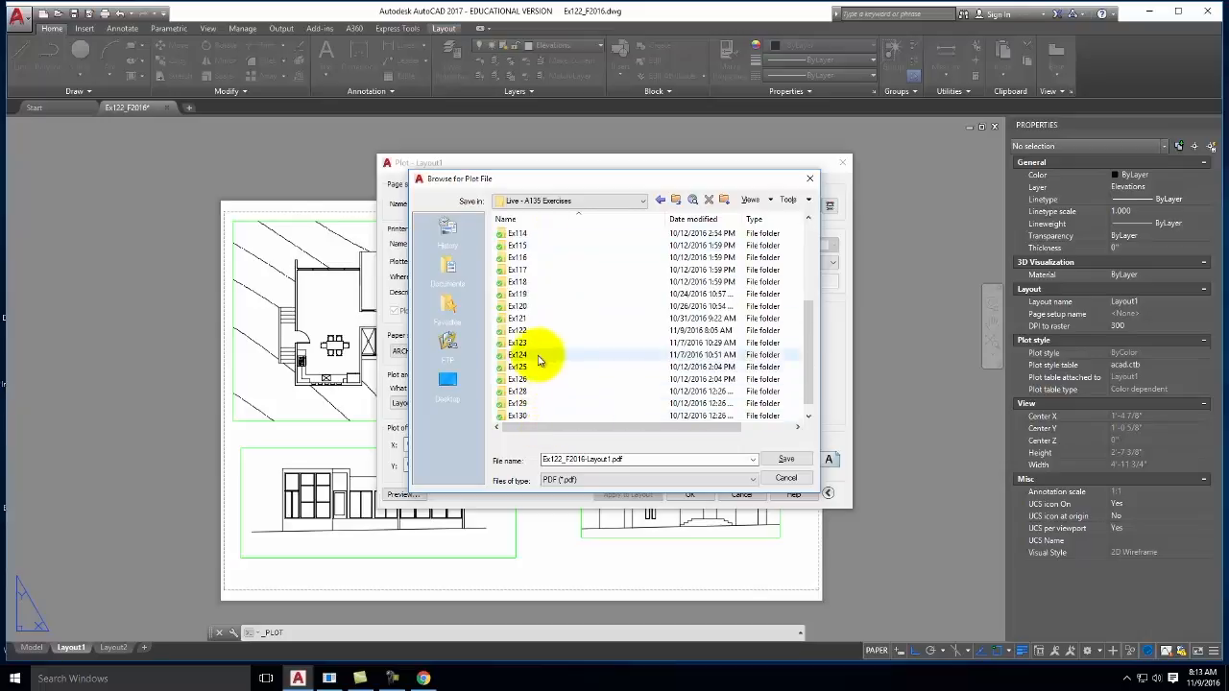
pyautogui.doubleClick(535, 356)
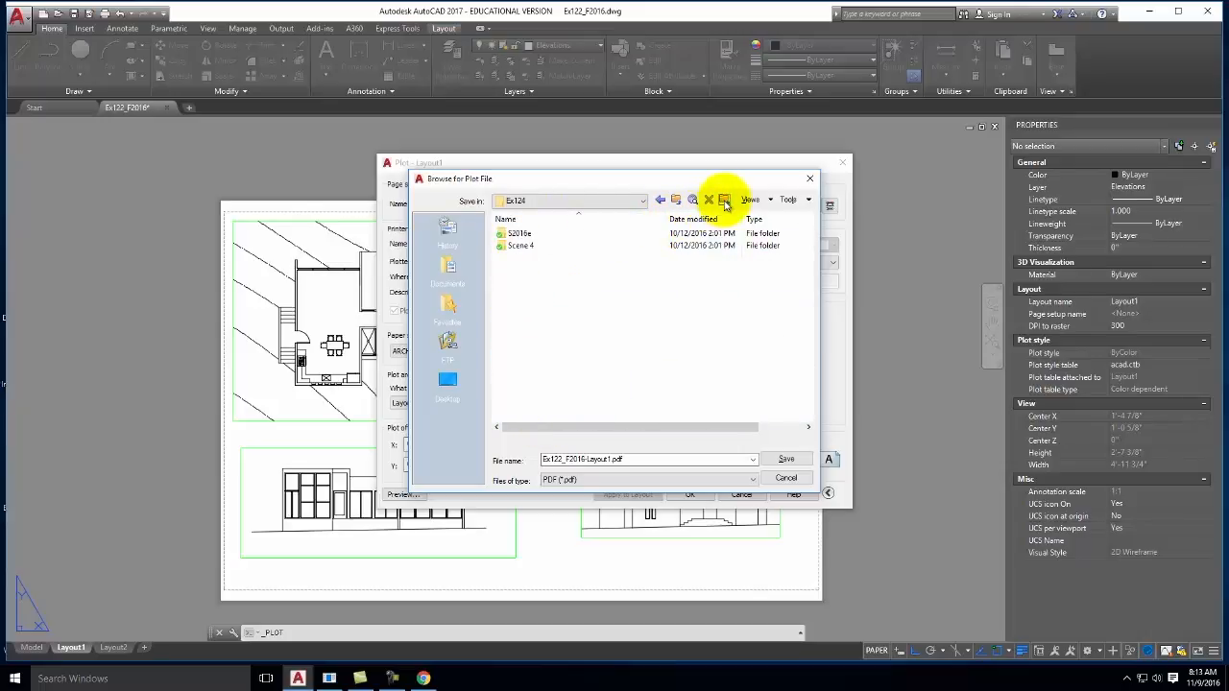
# - Create a new folder named F2016 inside Ex124 and open it as the save location
pyautogui.click(724, 200)
pyautogui.write('F2106')
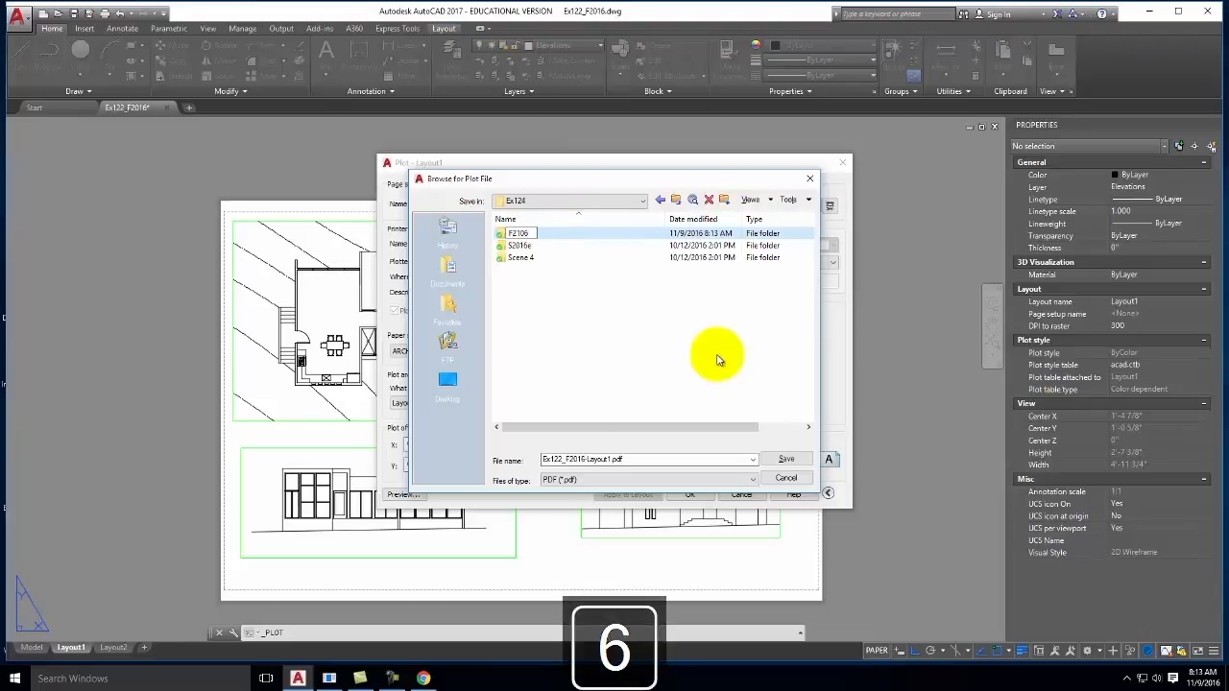
pyautogui.press('BackSpace')
pyautogui.press('BackSpace')
pyautogui.press('BackSpace')
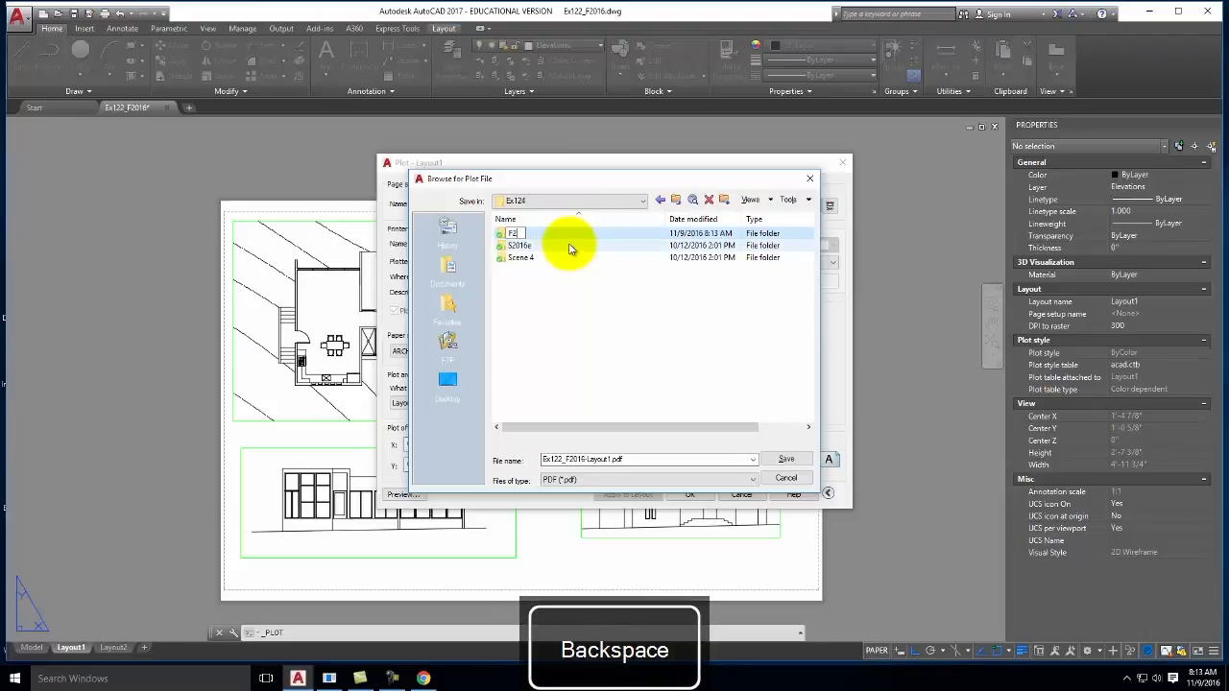
pyautogui.write('016')
pyautogui.click(554, 234)
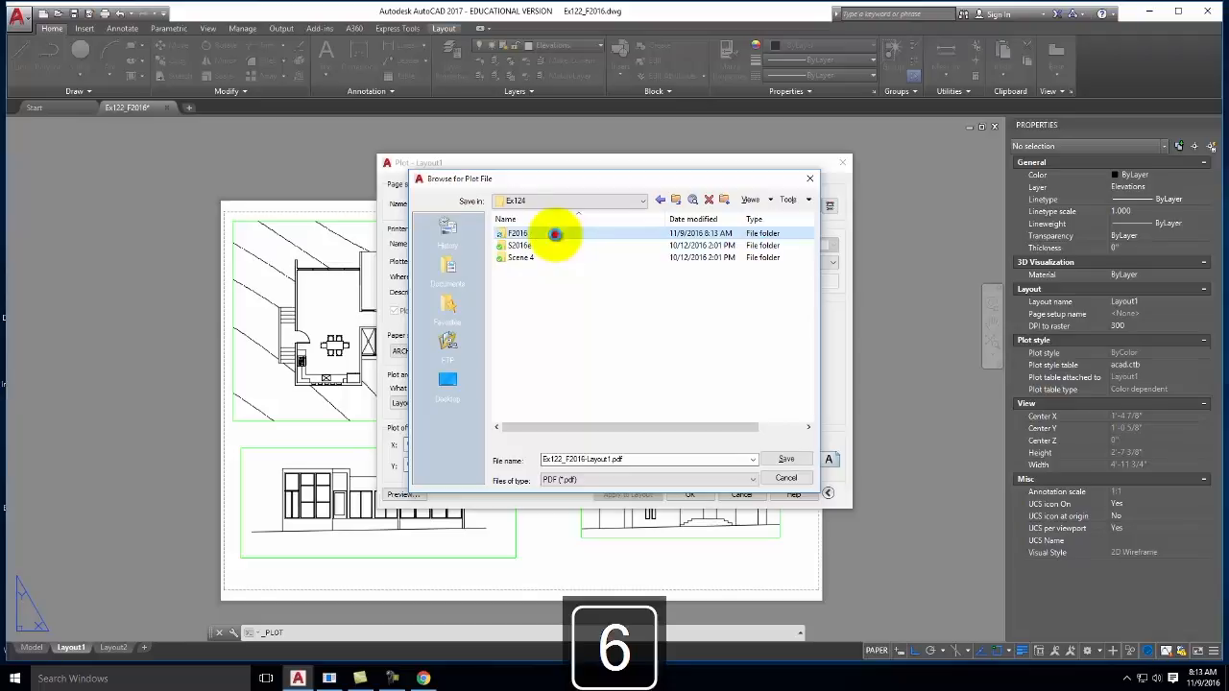
pyautogui.doubleClick(554, 235)
# - Rename the plot file Ex123_F2016-Layout1.pdf, save it, and close the resulting PDF after viewing it
pyautogui.click(563, 458)
pyautogui.click(561, 459)
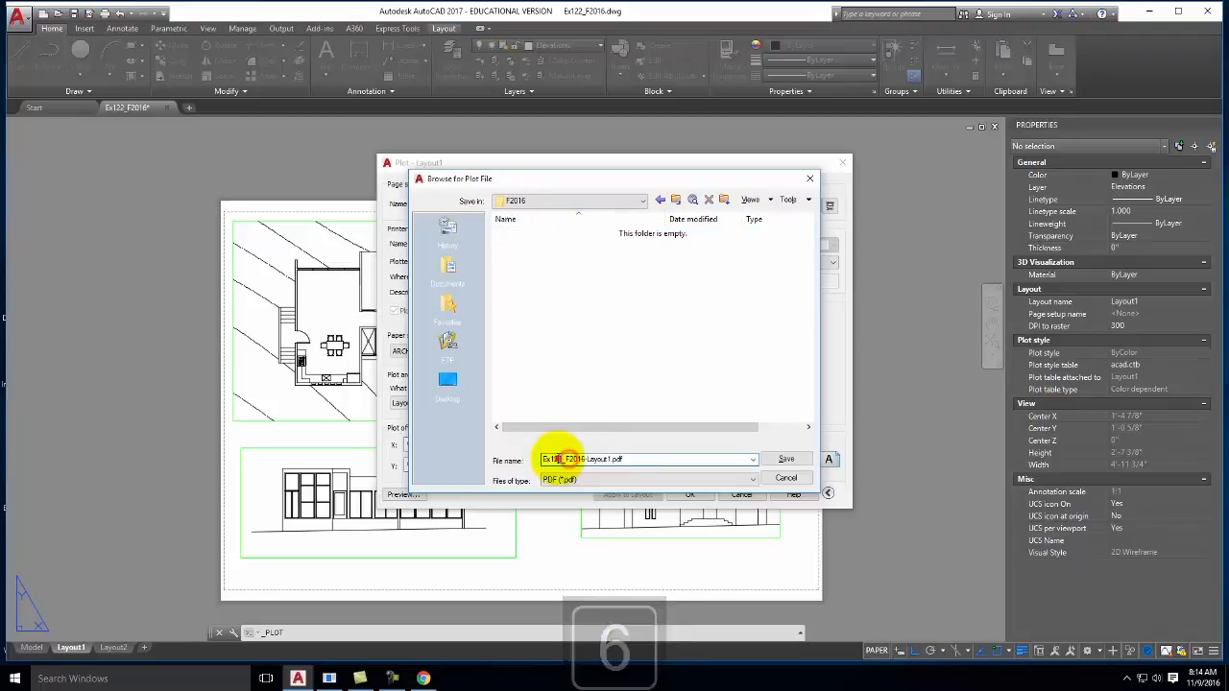
pyautogui.press('BackSpace')
pyautogui.write('3')
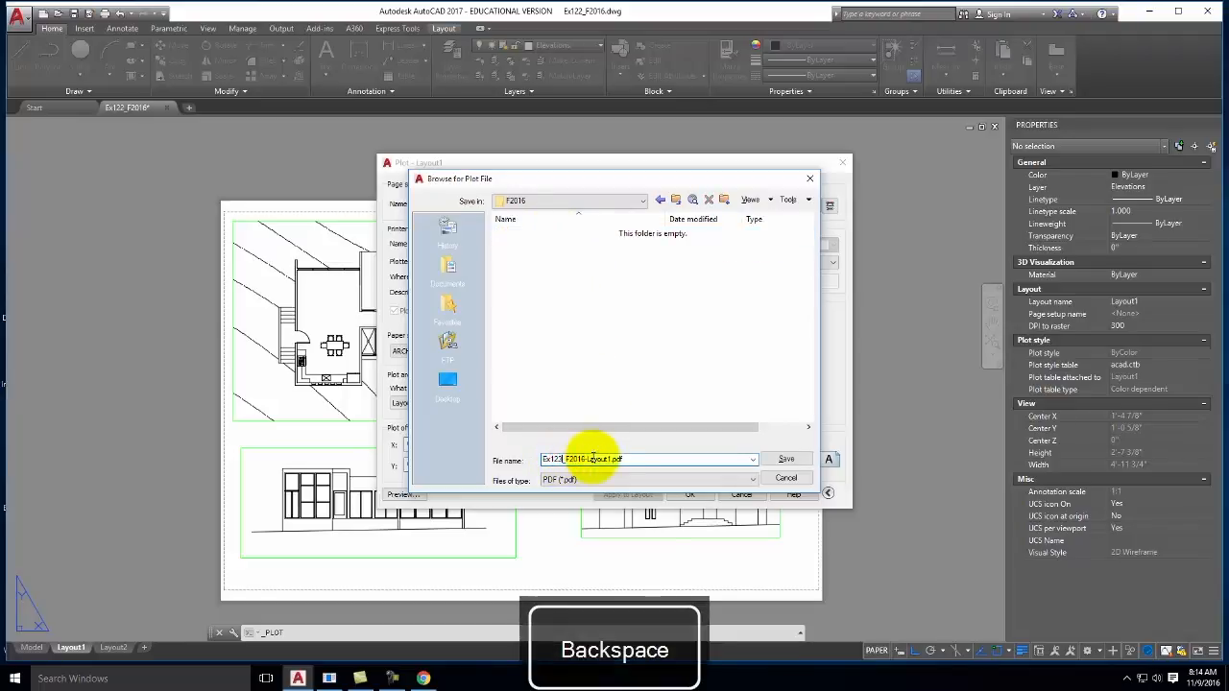
pyautogui.click(786, 458)
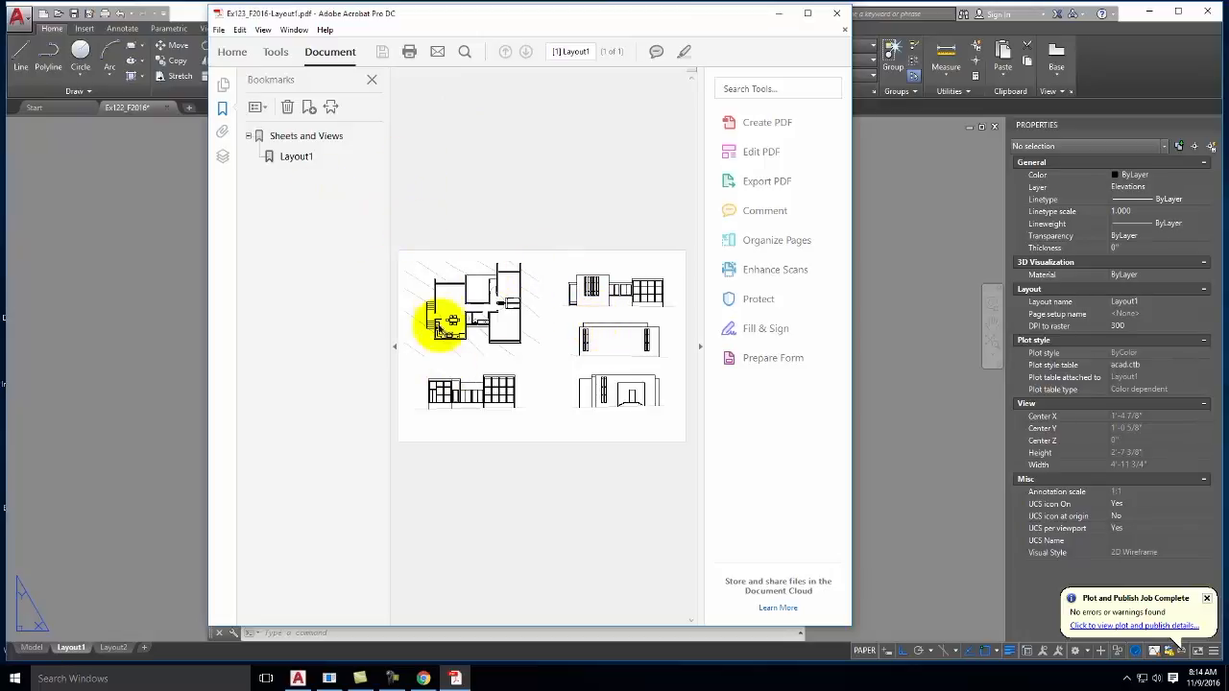
pyautogui.click(836, 12)
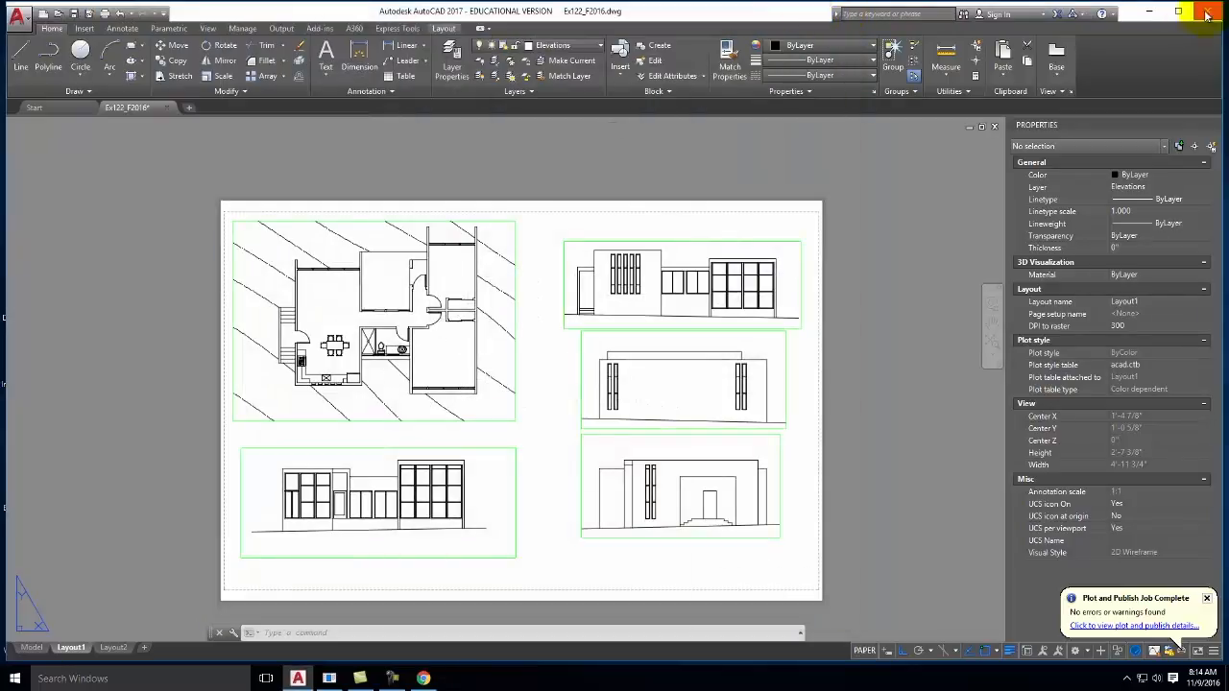
# - Minimize the drawing program and try to launch Adobe Illustrator CS6
pyautogui.click(1144, 12)
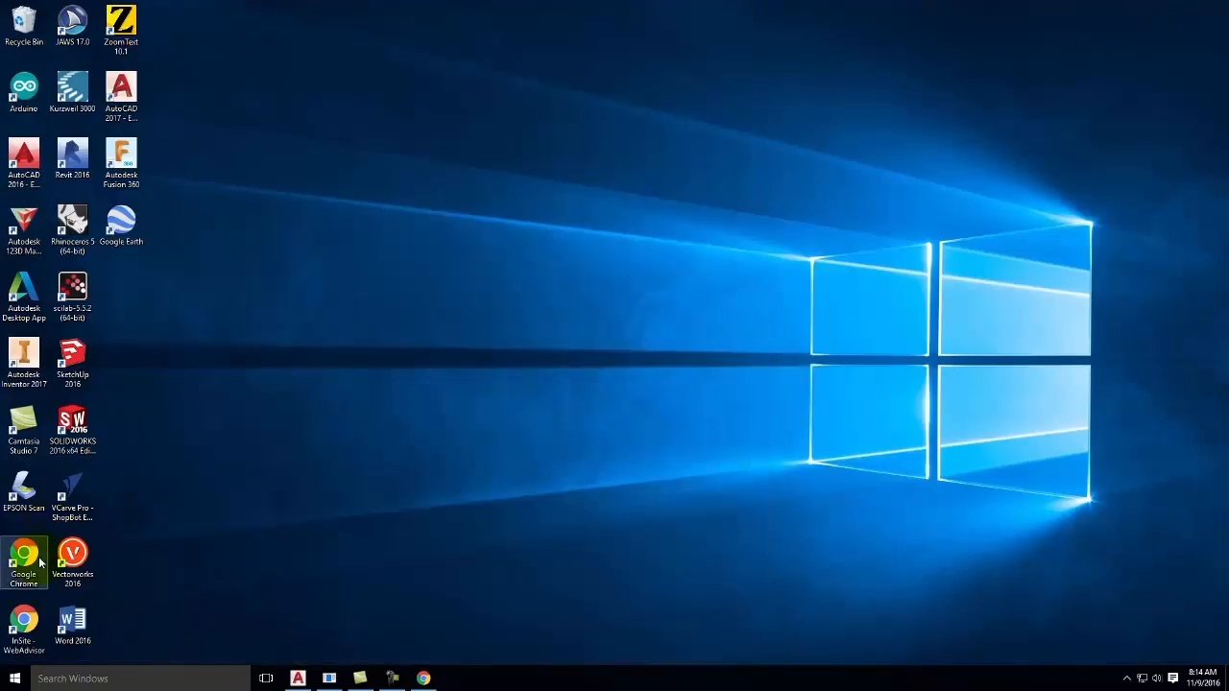
pyautogui.click(27, 679)
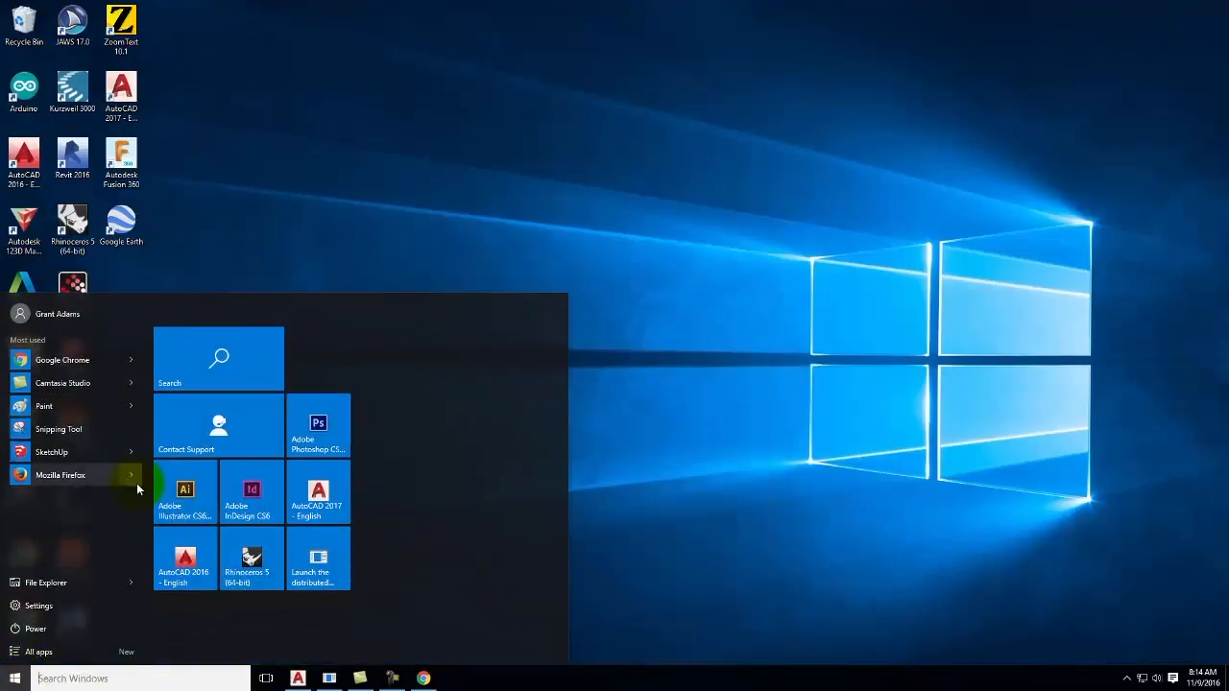
pyautogui.click(169, 504)
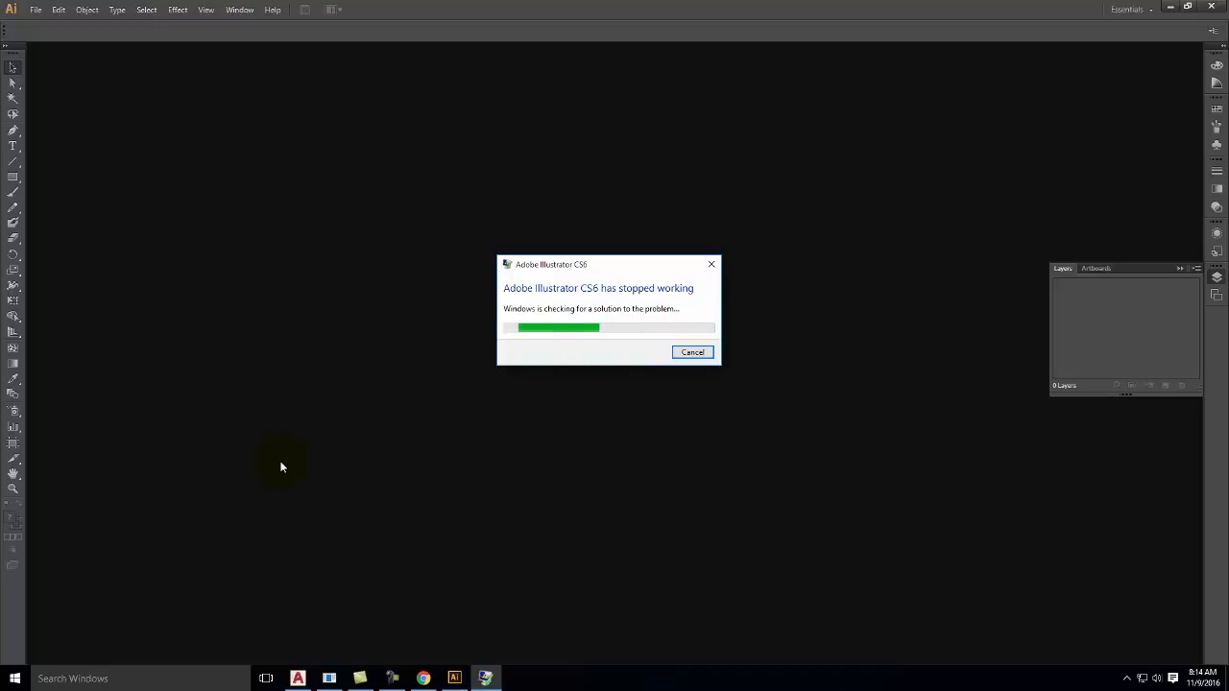
pyautogui.click(702, 352)
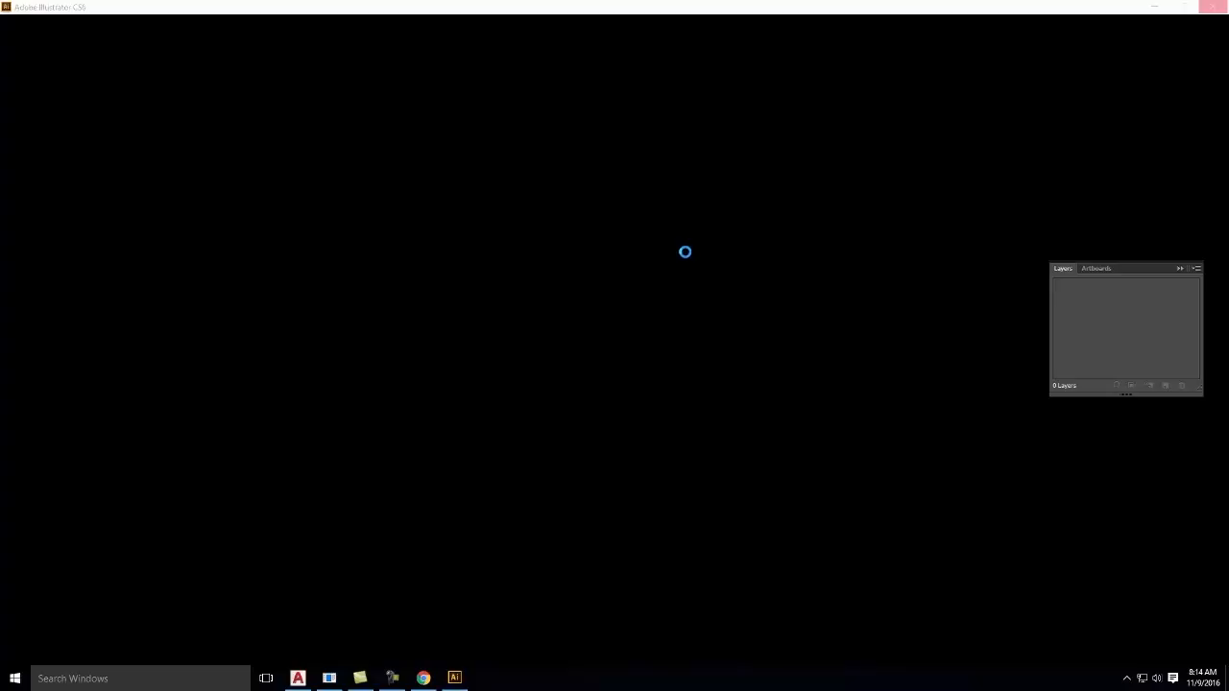
# - Force the unresponsive Adobe Illustrator CS6 to end through Task Manager, and close Task Manager
pyautogui.click(1211, 10)
pyautogui.click(1088, 462)
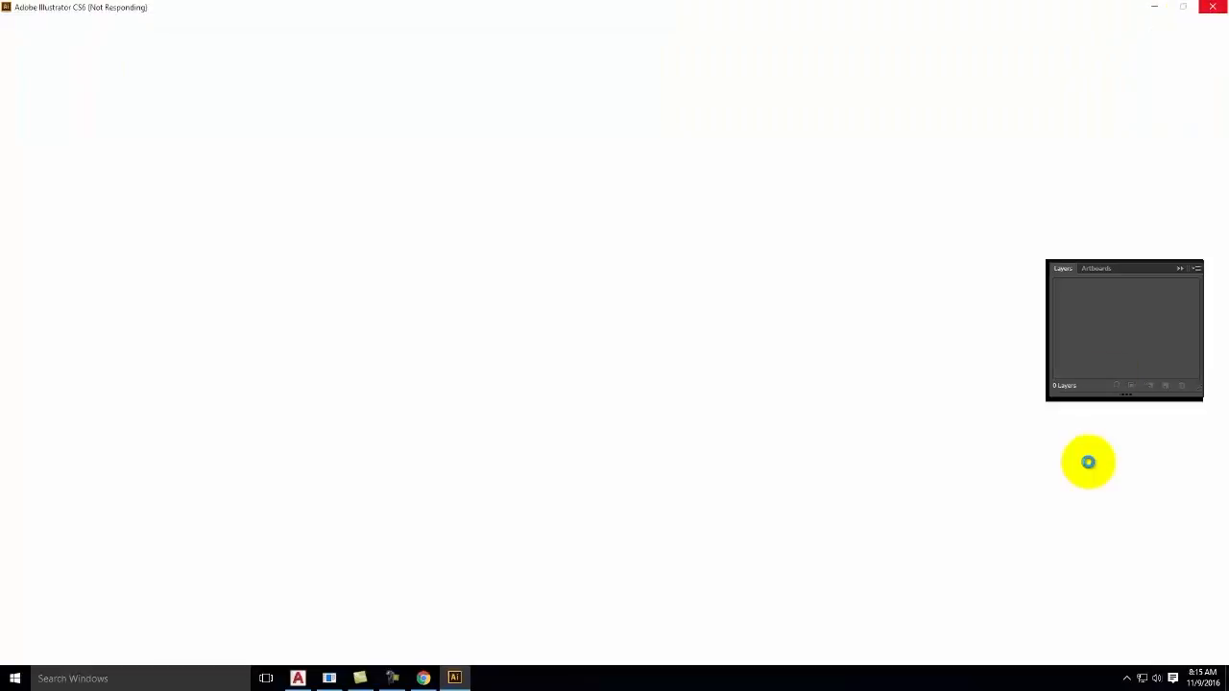
pyautogui.hotkey('ctrl', 'alt', 'Delete')
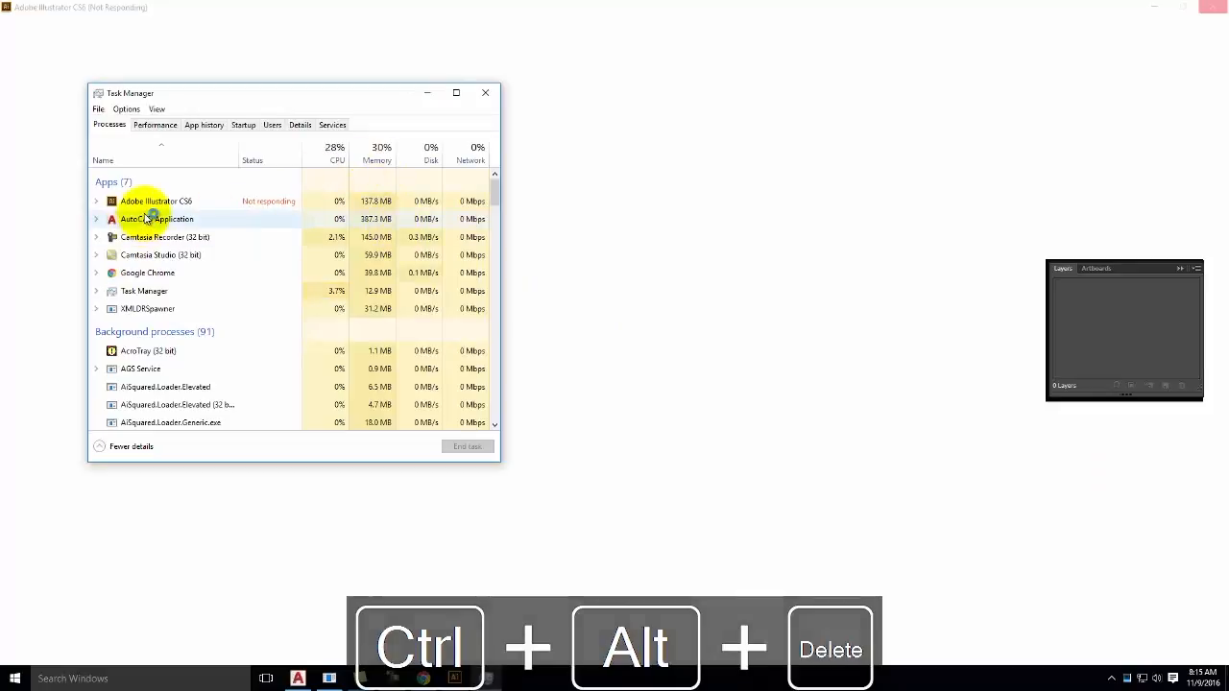
pyautogui.click(148, 203)
pyautogui.click(467, 446)
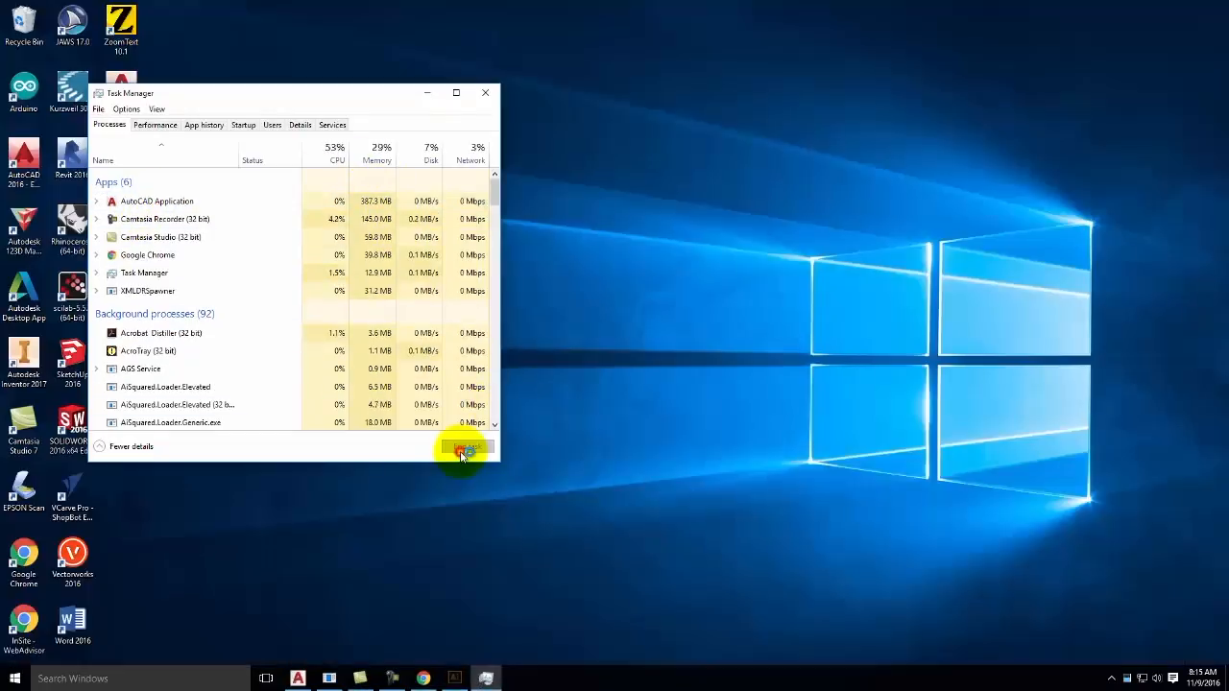
pyautogui.click(485, 93)
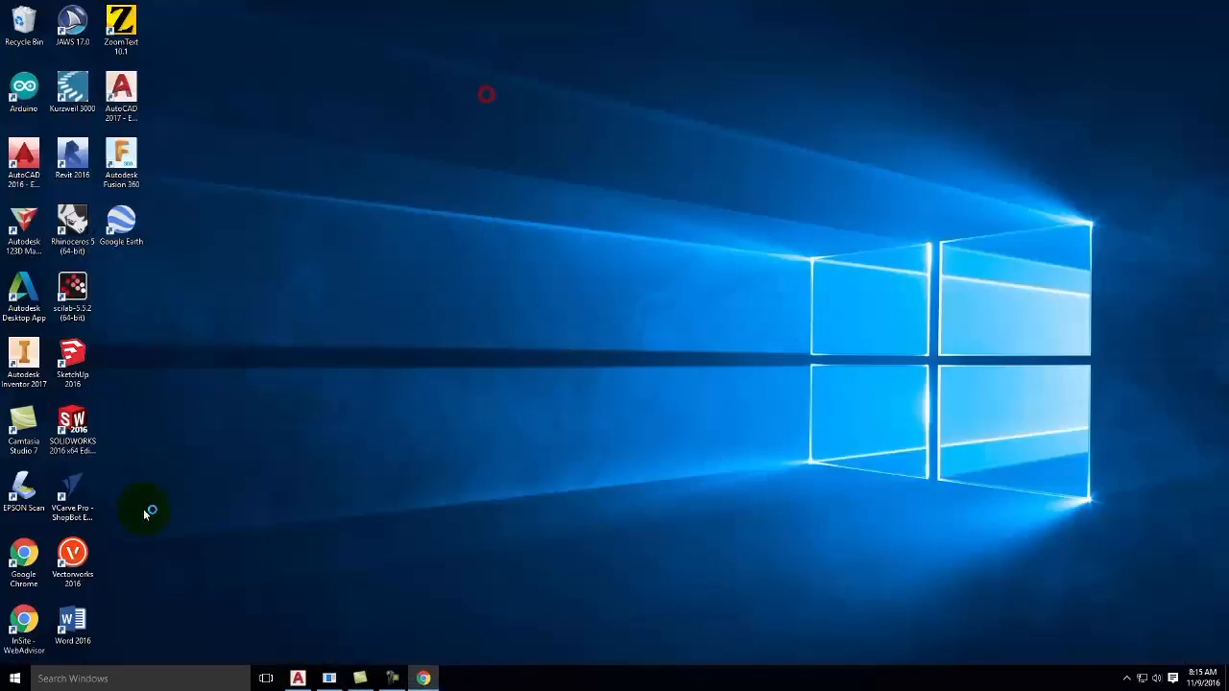
# - Launch Adobe Illustrator CS6 again
pyautogui.click(27, 681)
pyautogui.click(186, 488)
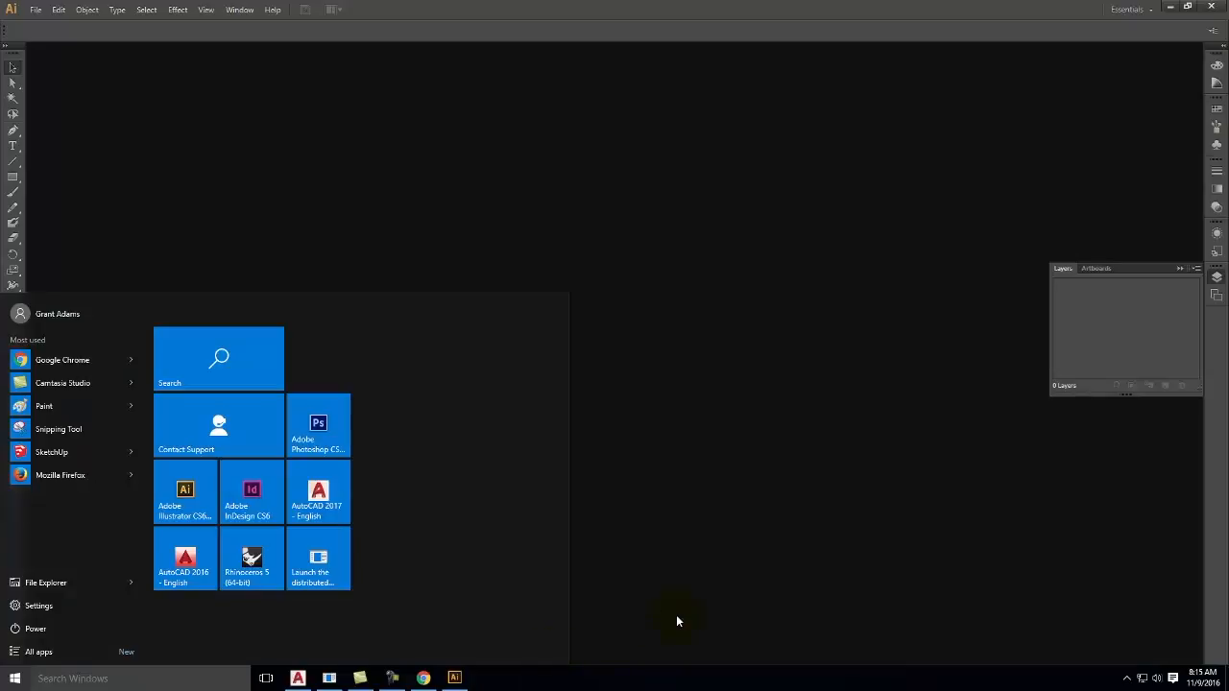
pyautogui.click(654, 357)
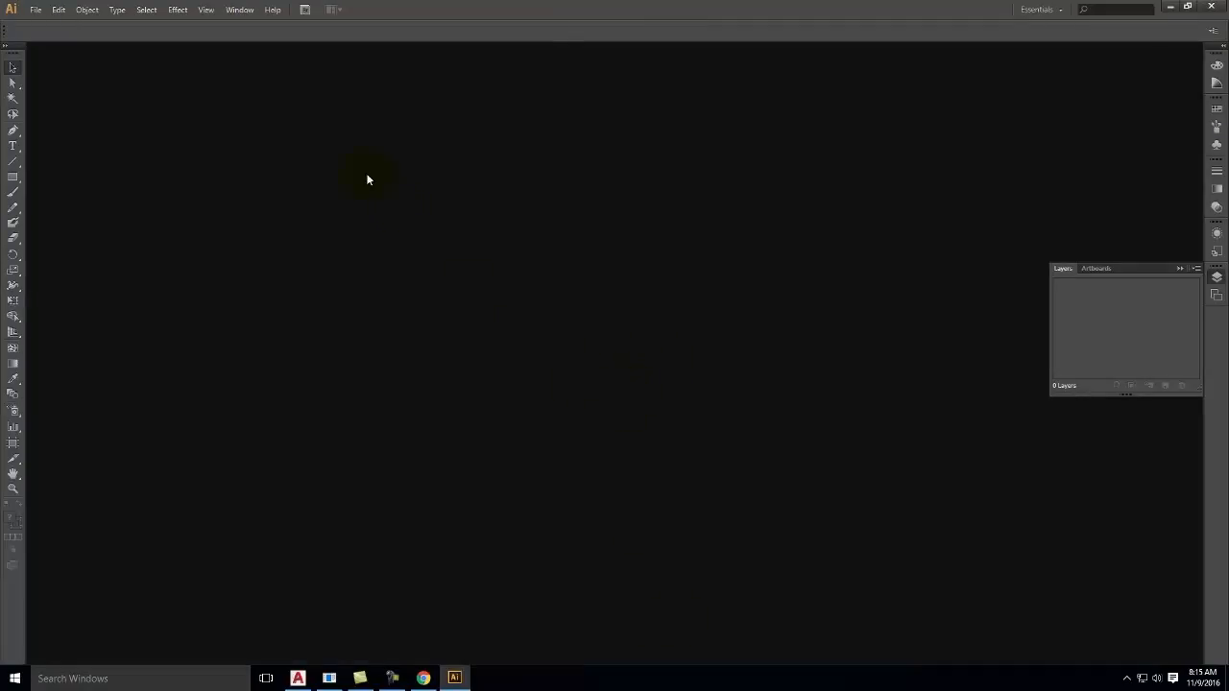
# - Open Ex123_F2016-Layout1.pdf from the F2016 folder inside Ex124 of Live - A135 Exercises
pyautogui.click(40, 15)
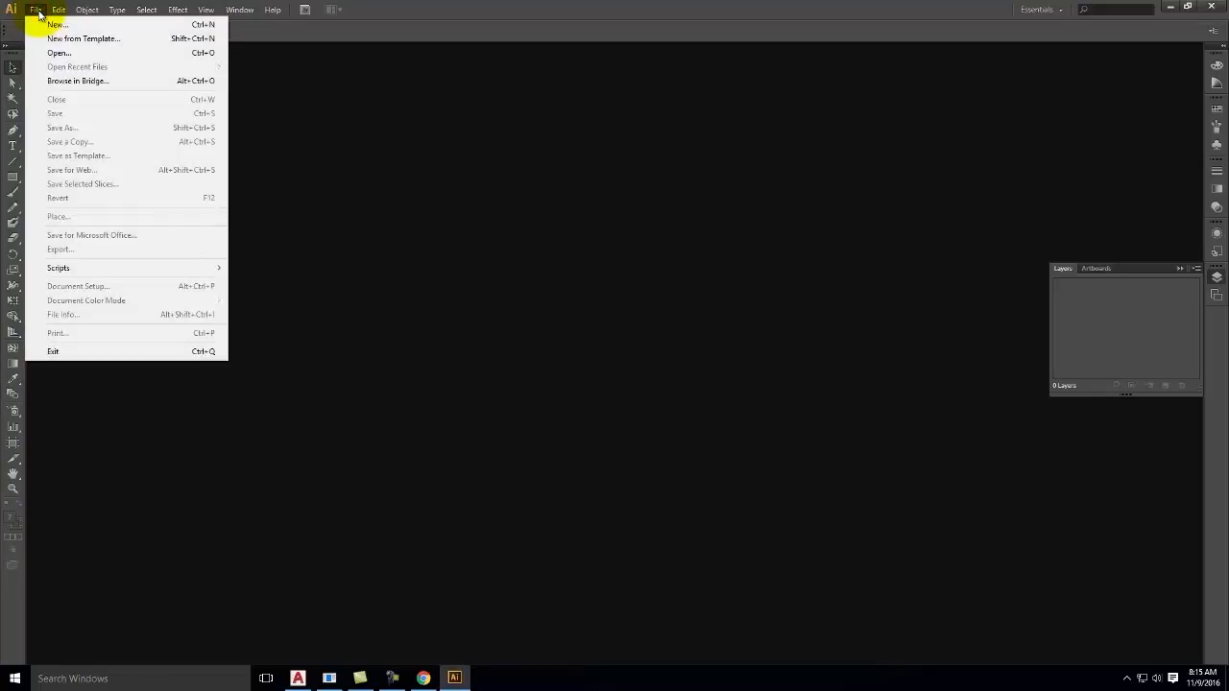
pyautogui.click(65, 55)
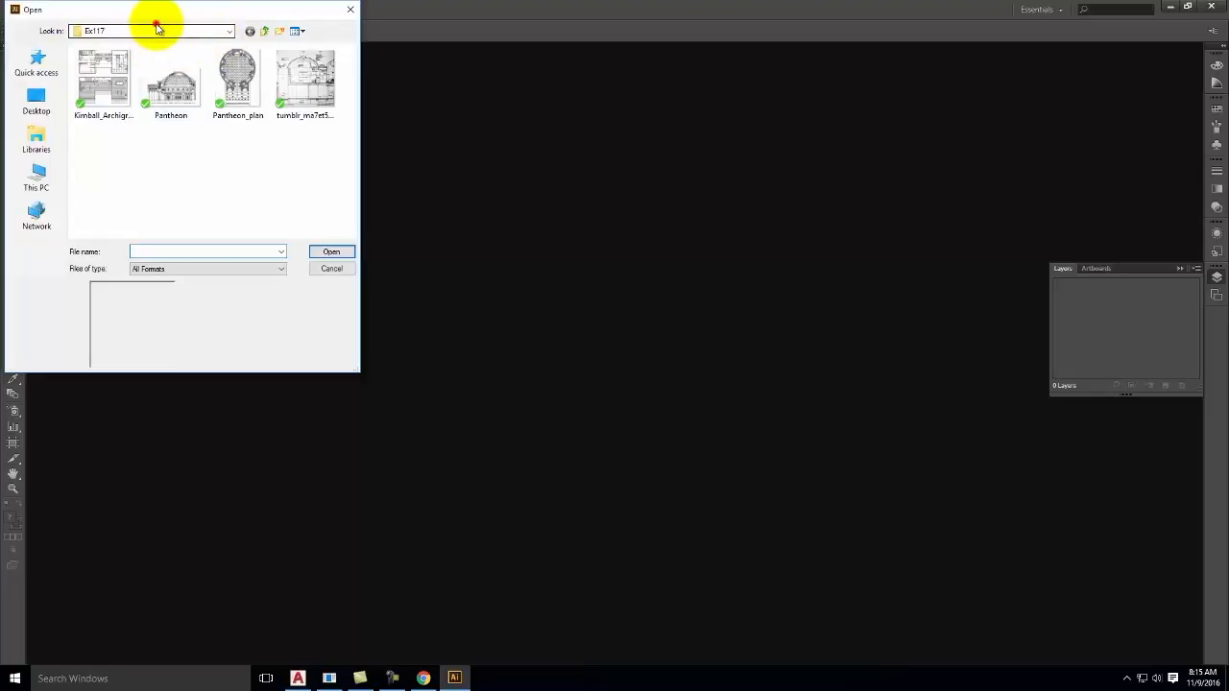
pyautogui.click(157, 27)
pyautogui.click(120, 128)
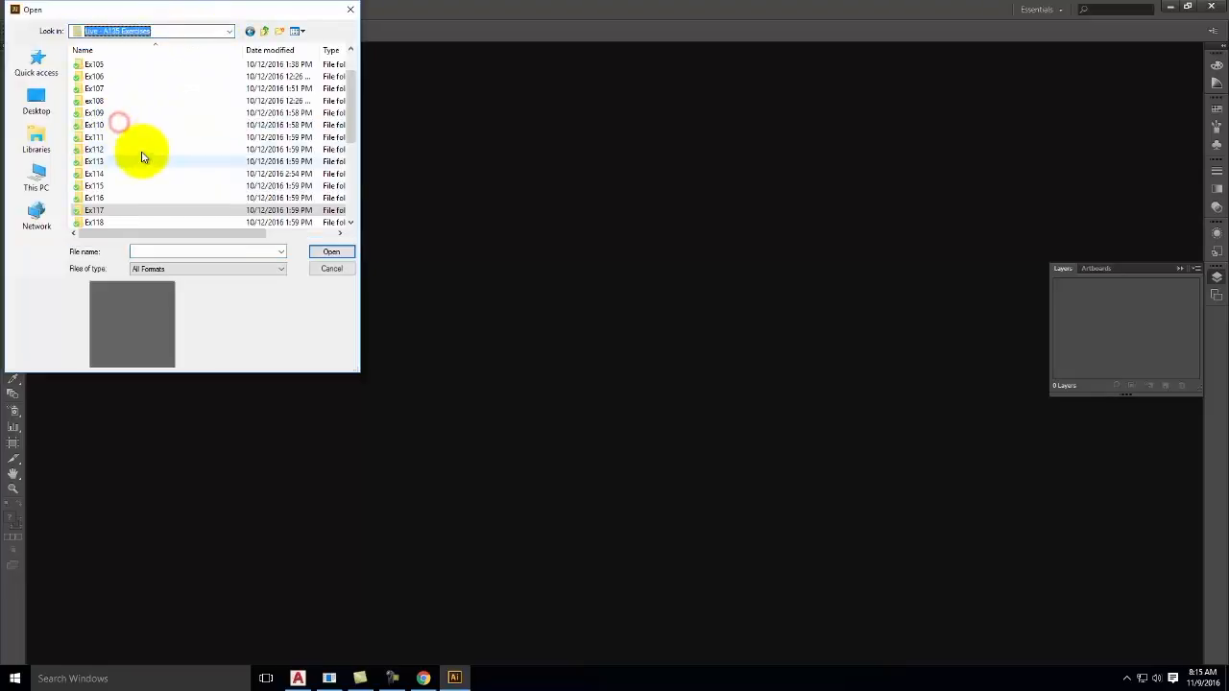
pyautogui.scroll(-4, 144, 212)
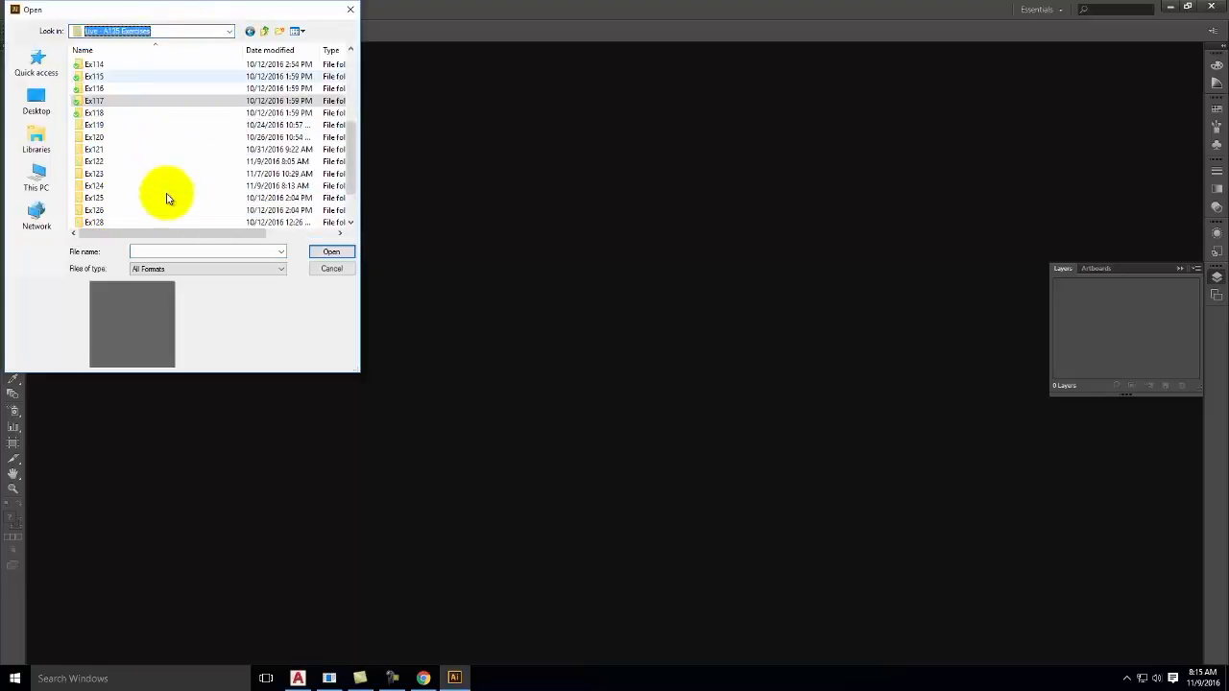
pyautogui.doubleClick(104, 184)
pyautogui.doubleClick(97, 65)
pyautogui.click(99, 66)
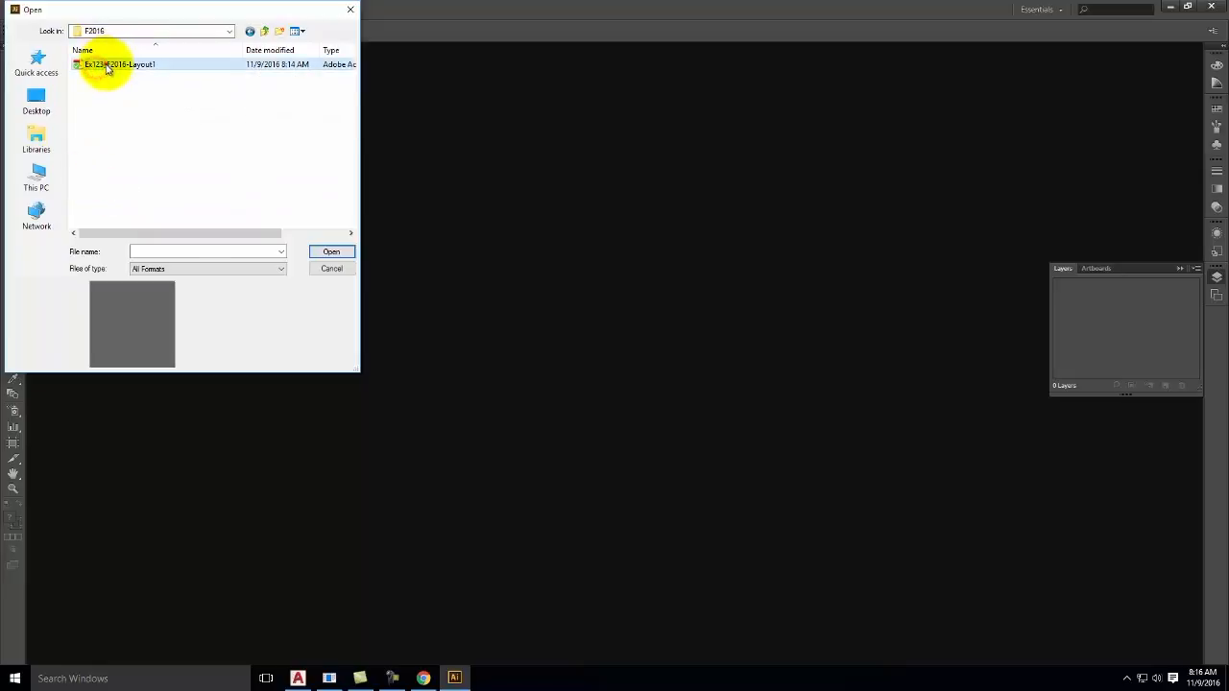
pyautogui.click(330, 254)
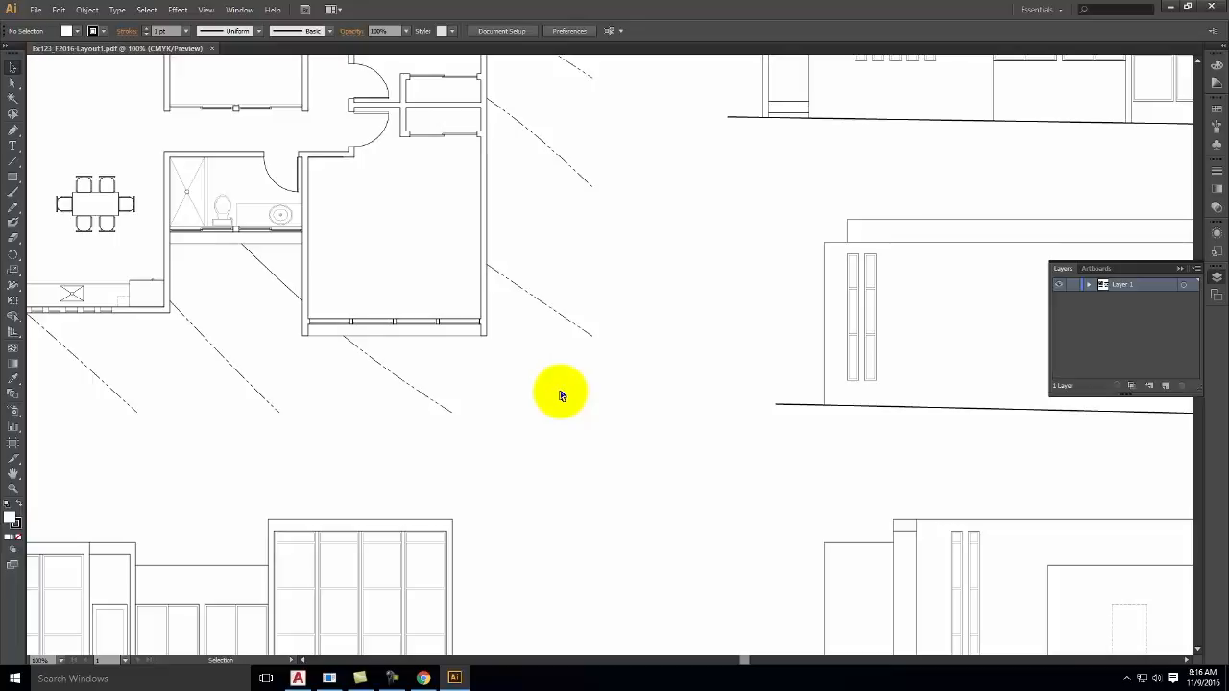
# - Fit the whole artboard in the window to examine the imported plan and elevations, leaving nothing selected
pyautogui.hotkey('ctrl', 'alt', '0')
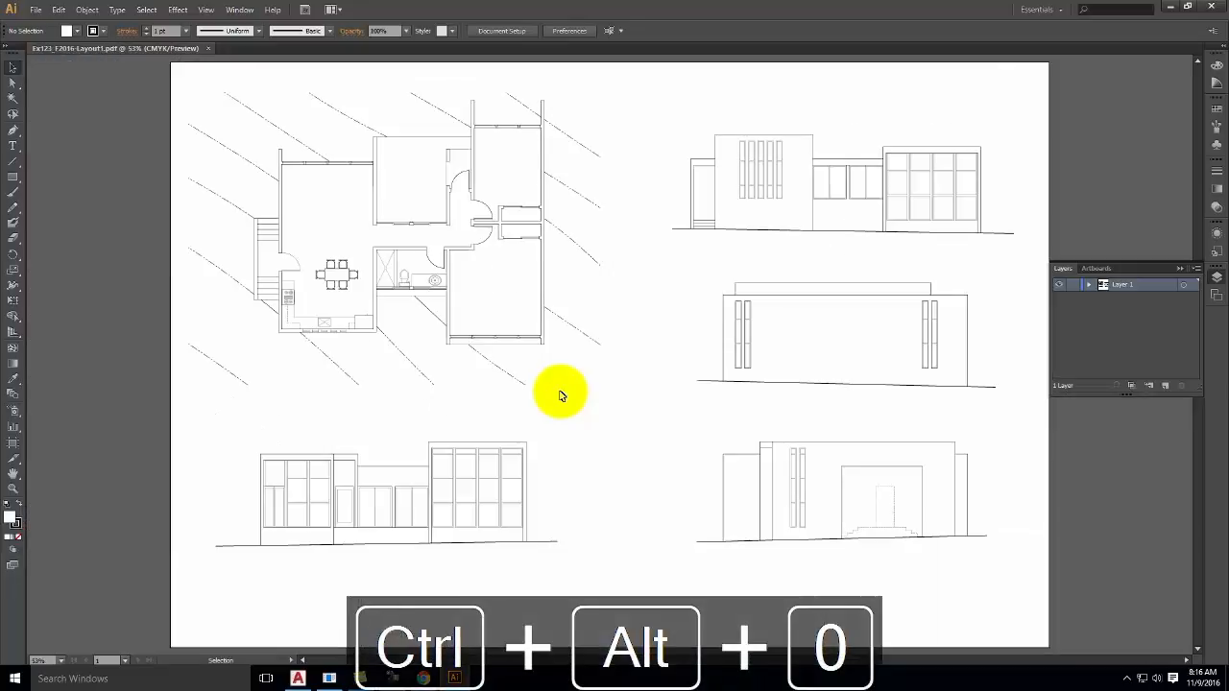
pyautogui.click(546, 384)
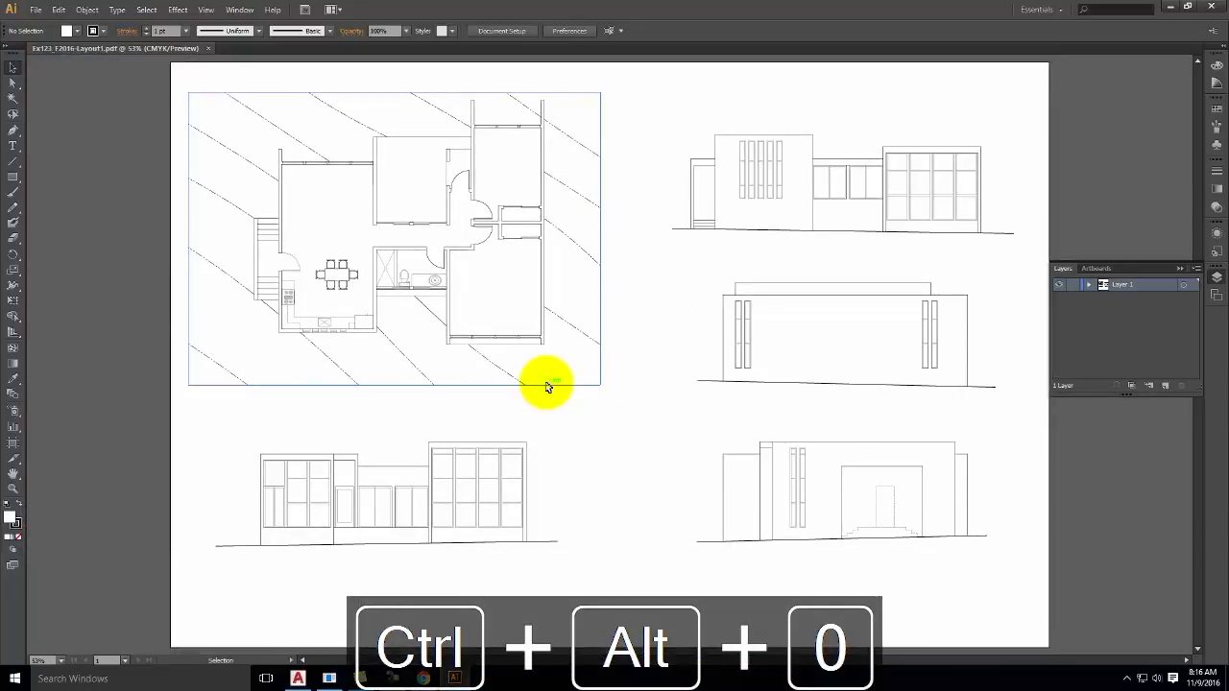
pyautogui.click(619, 385)
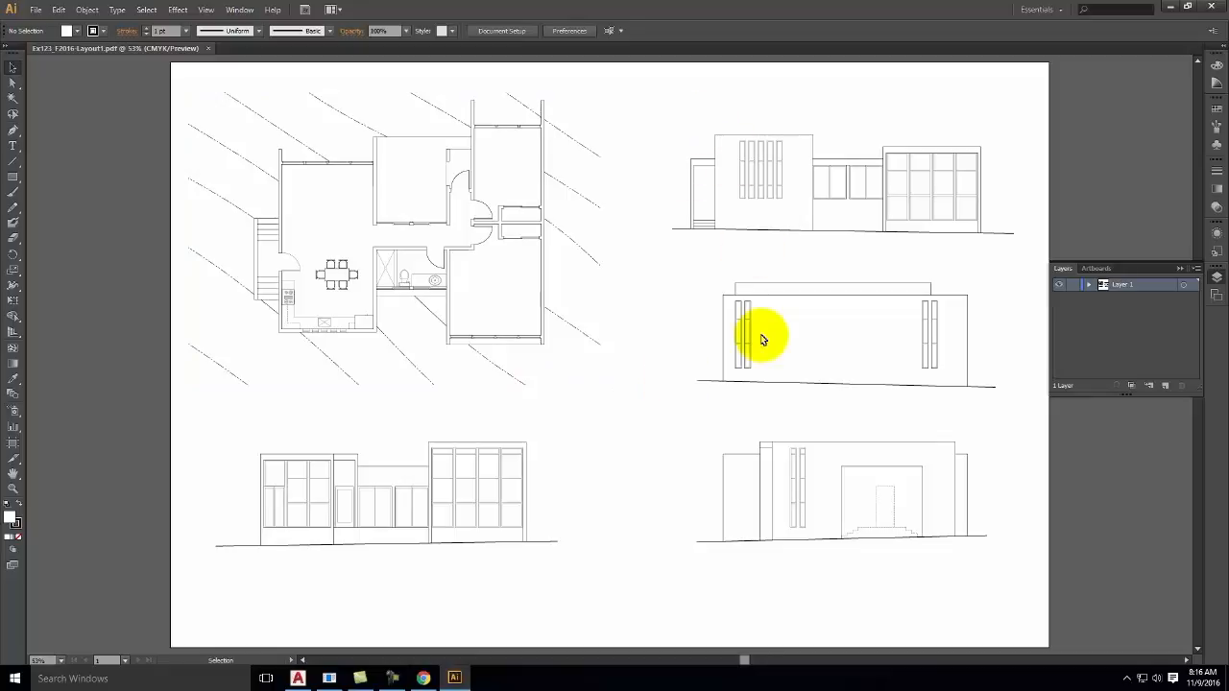
# - Select the ground lines of all four elevations with the Direct Selection tool and set their stroke weight to 4 pt, leaving nothing selected
pyautogui.click(13, 84)
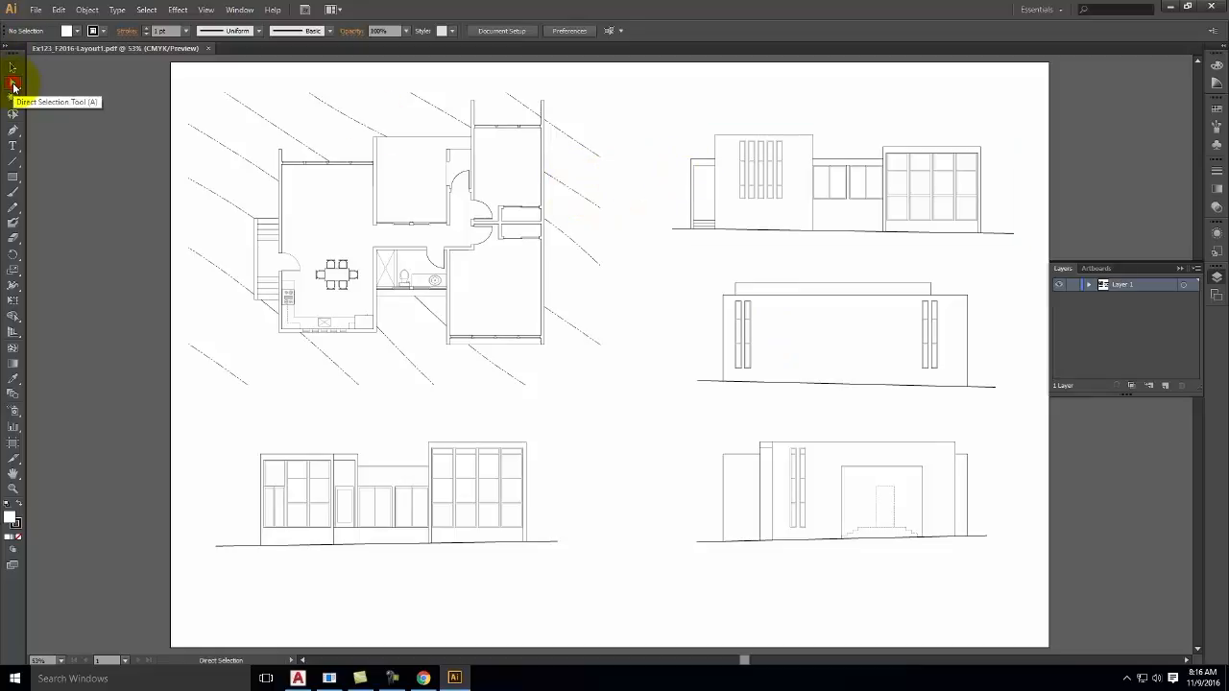
pyautogui.click(781, 231)
pyautogui.click(784, 382)
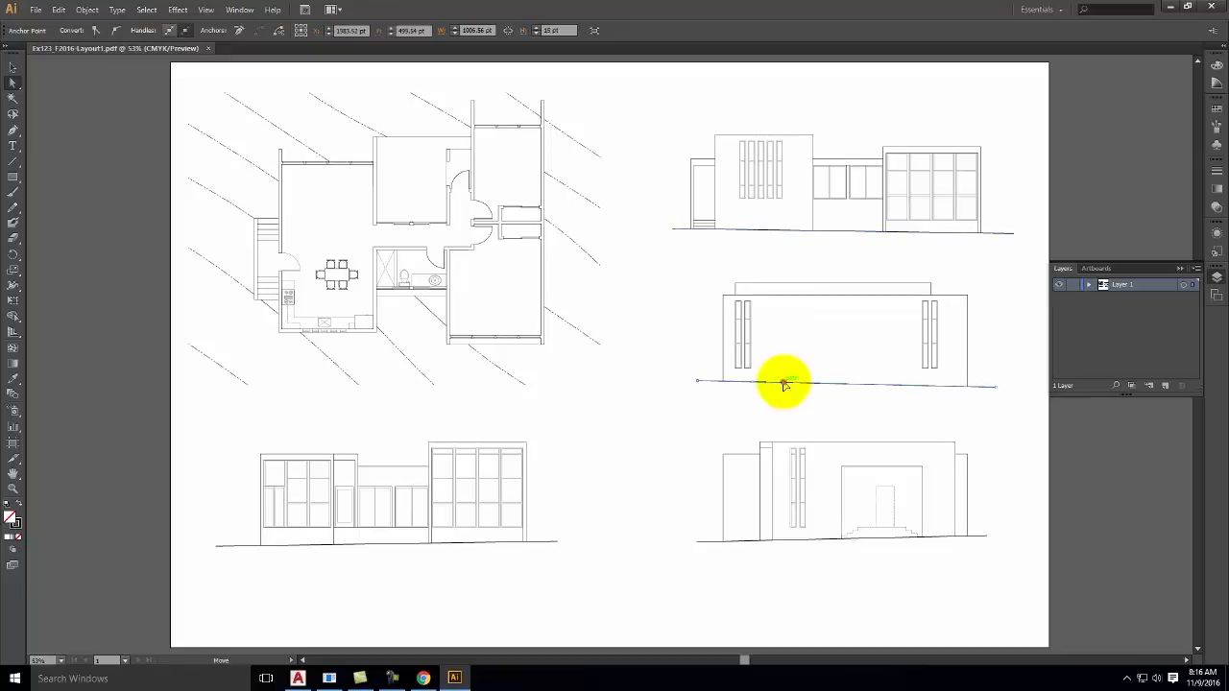
pyautogui.click(723, 462)
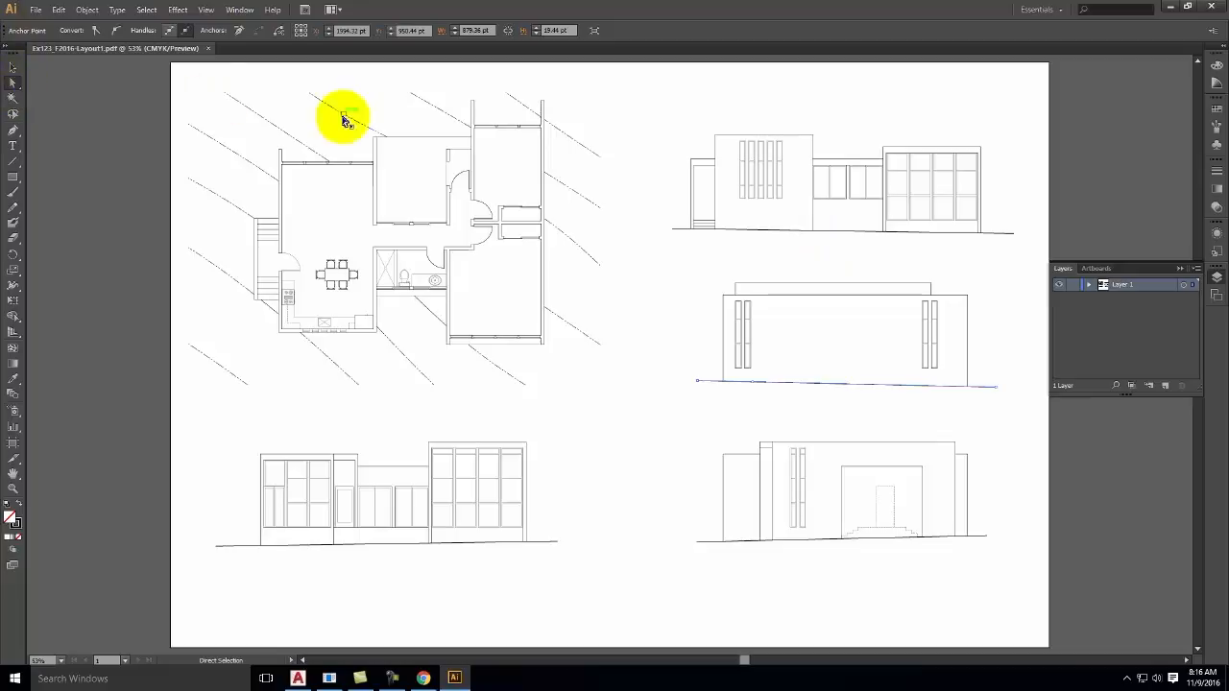
pyautogui.keyDown('shift'); pyautogui.click(737, 233); pyautogui.keyUp('shift')
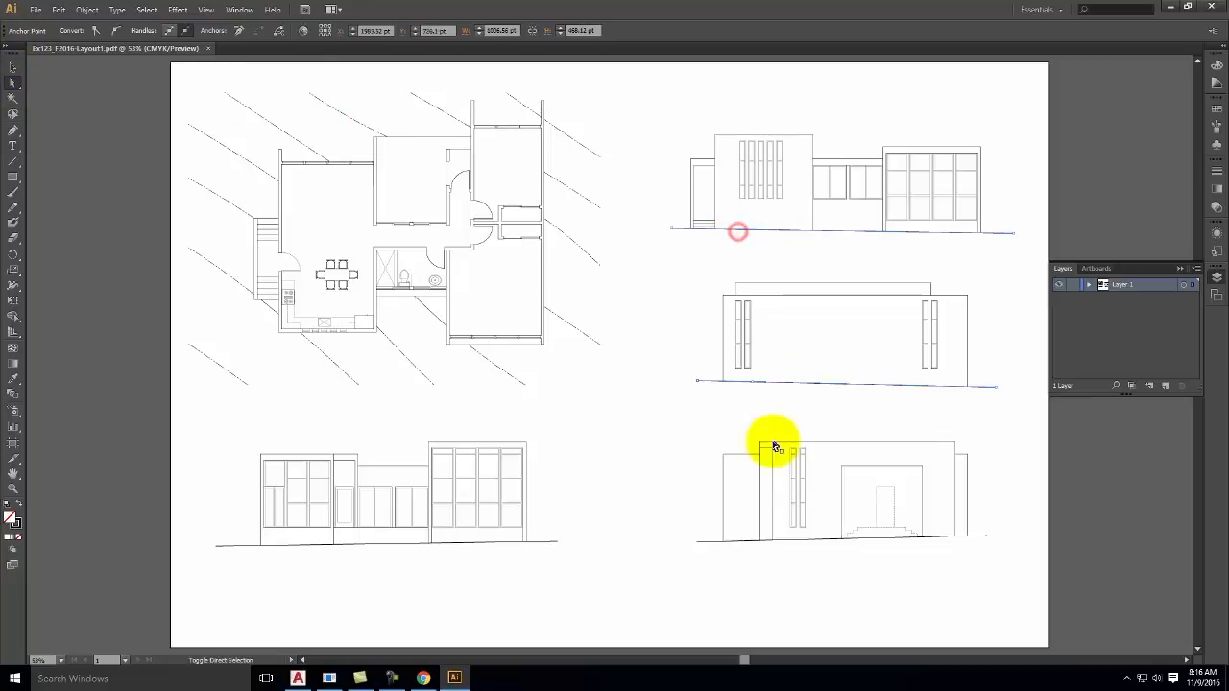
pyautogui.keyDown('shift'); pyautogui.click(748, 543); pyautogui.keyUp('shift')
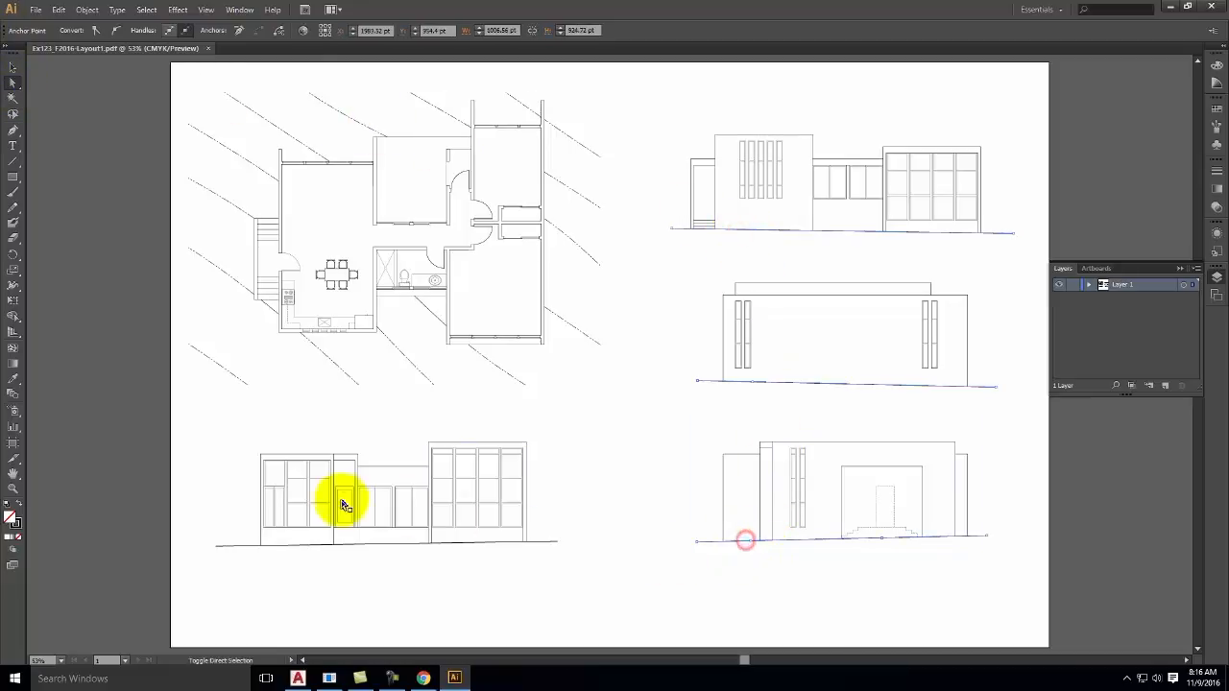
pyautogui.keyDown('shift'); pyautogui.click(448, 543); pyautogui.keyUp('shift')
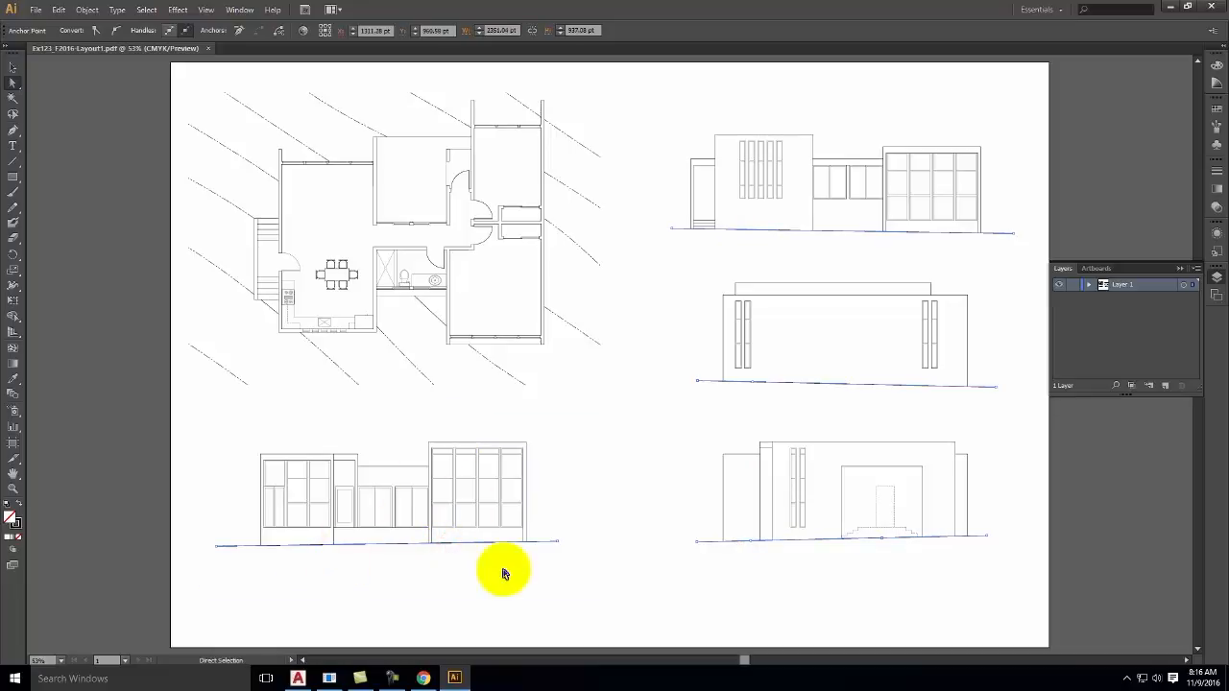
pyautogui.click(1216, 171)
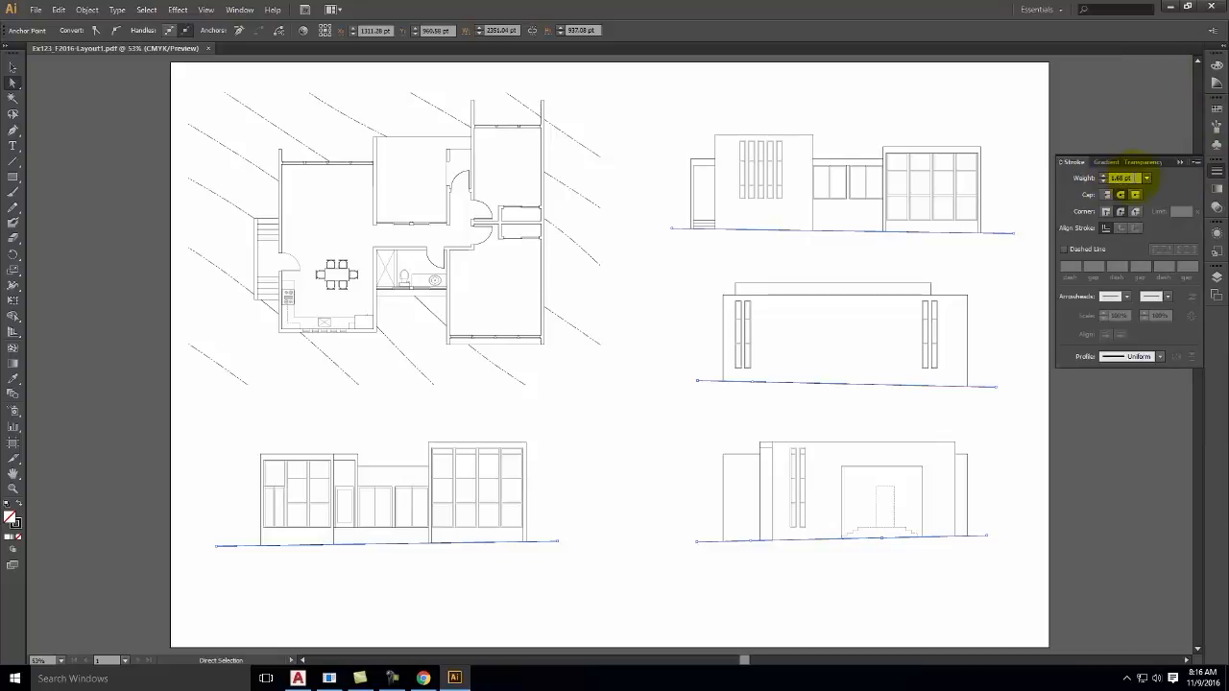
pyautogui.click(1146, 178)
pyautogui.click(1160, 261)
pyautogui.click(1147, 179)
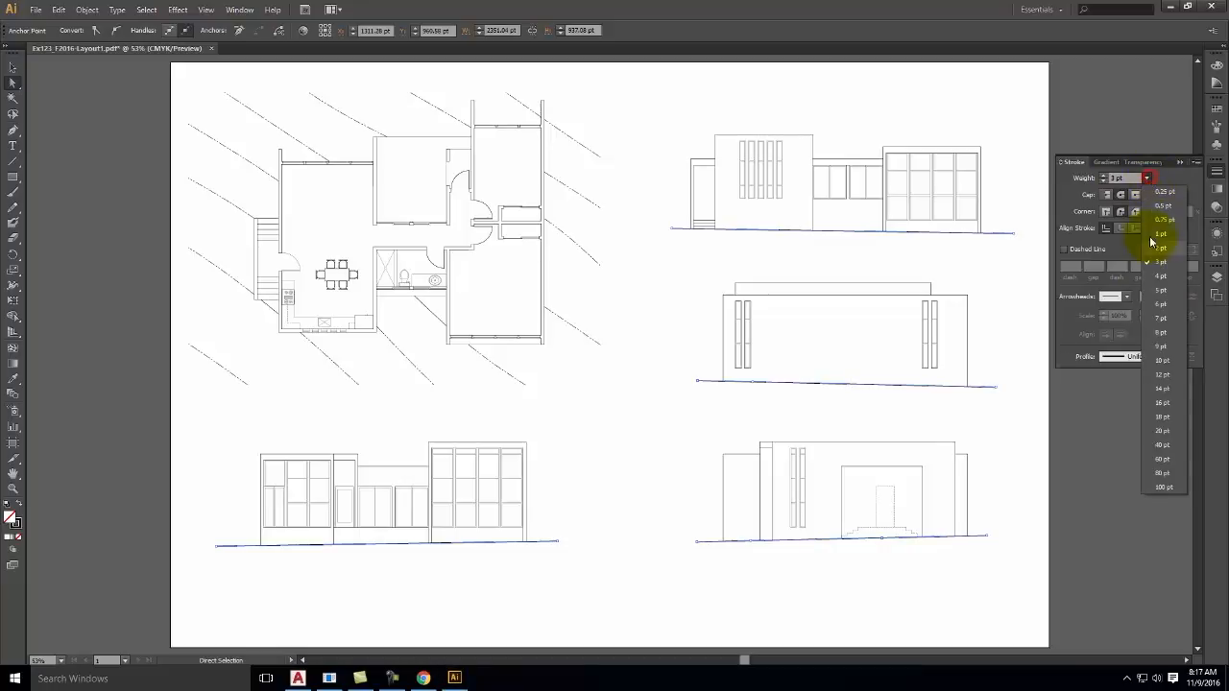
pyautogui.click(1162, 278)
pyautogui.click(1030, 262)
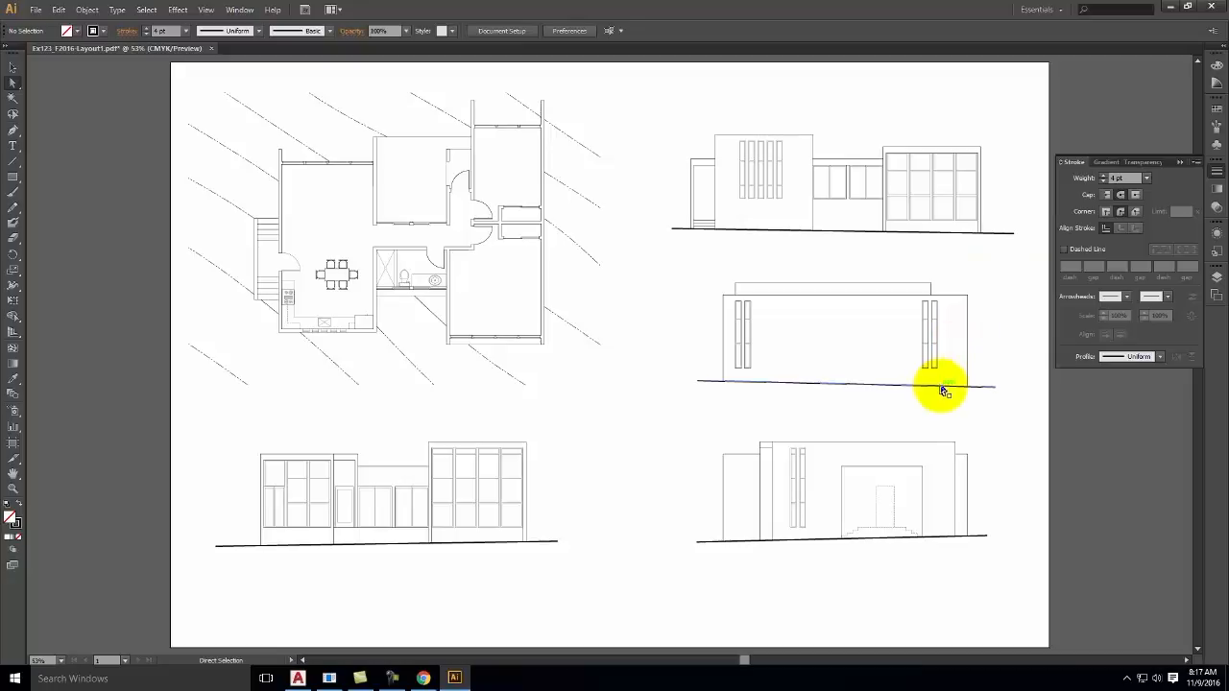
pyautogui.click(1216, 173)
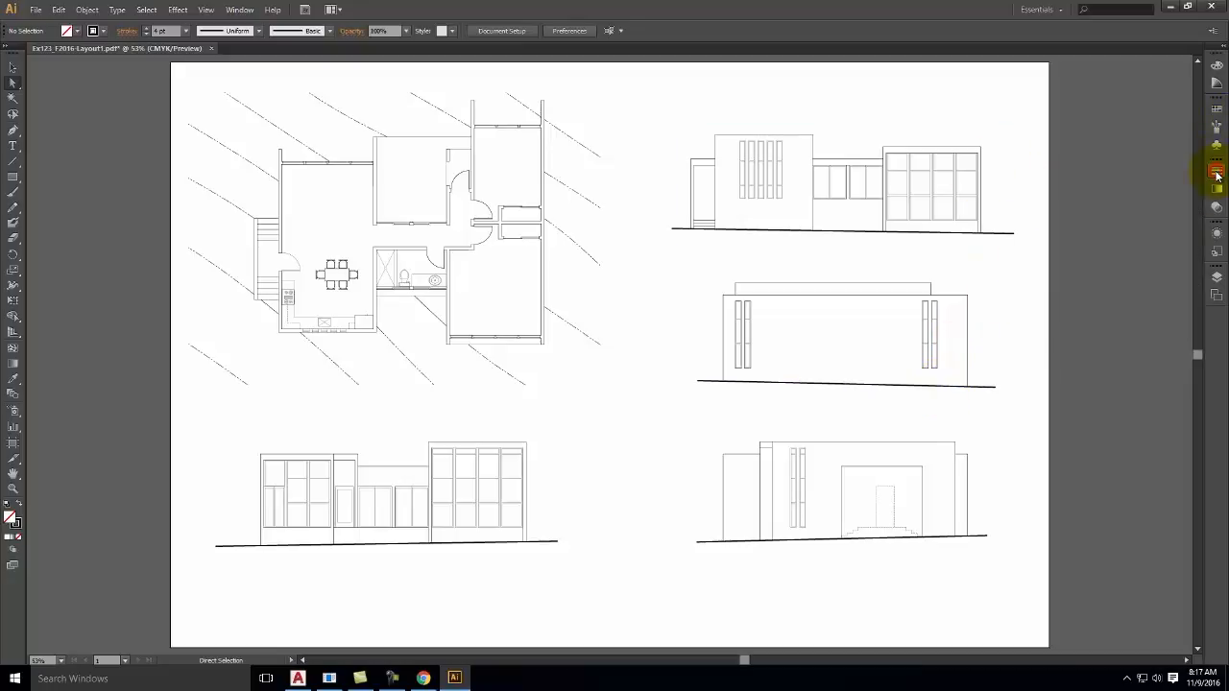
# - Expand Layer 1 and hide and reshow each of its clip groups to identify which drawing each one holds
pyautogui.click(1217, 278)
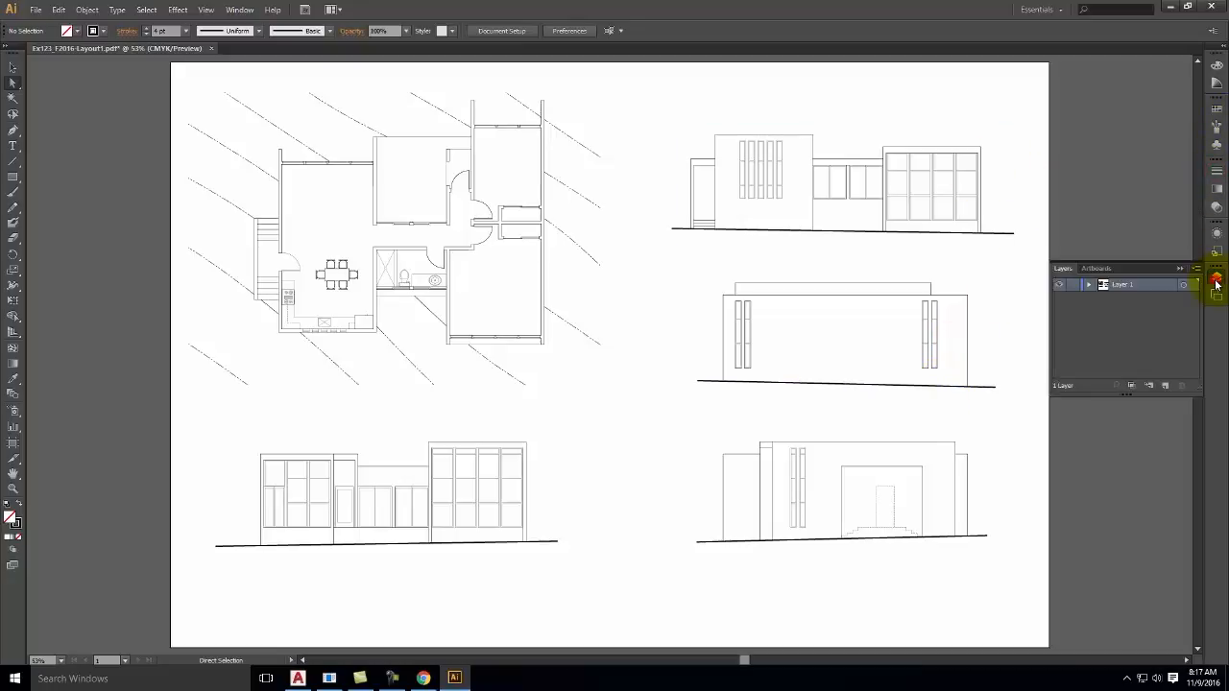
pyautogui.click(1088, 285)
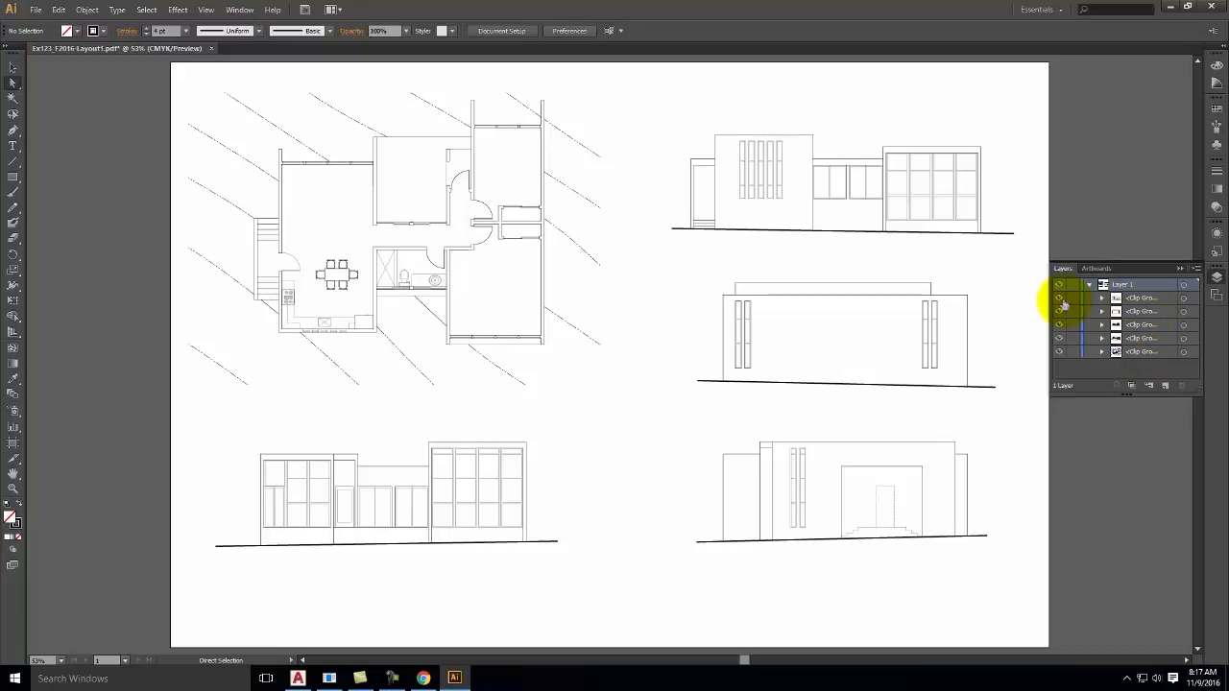
pyautogui.click(1061, 298)
pyautogui.click(1060, 298)
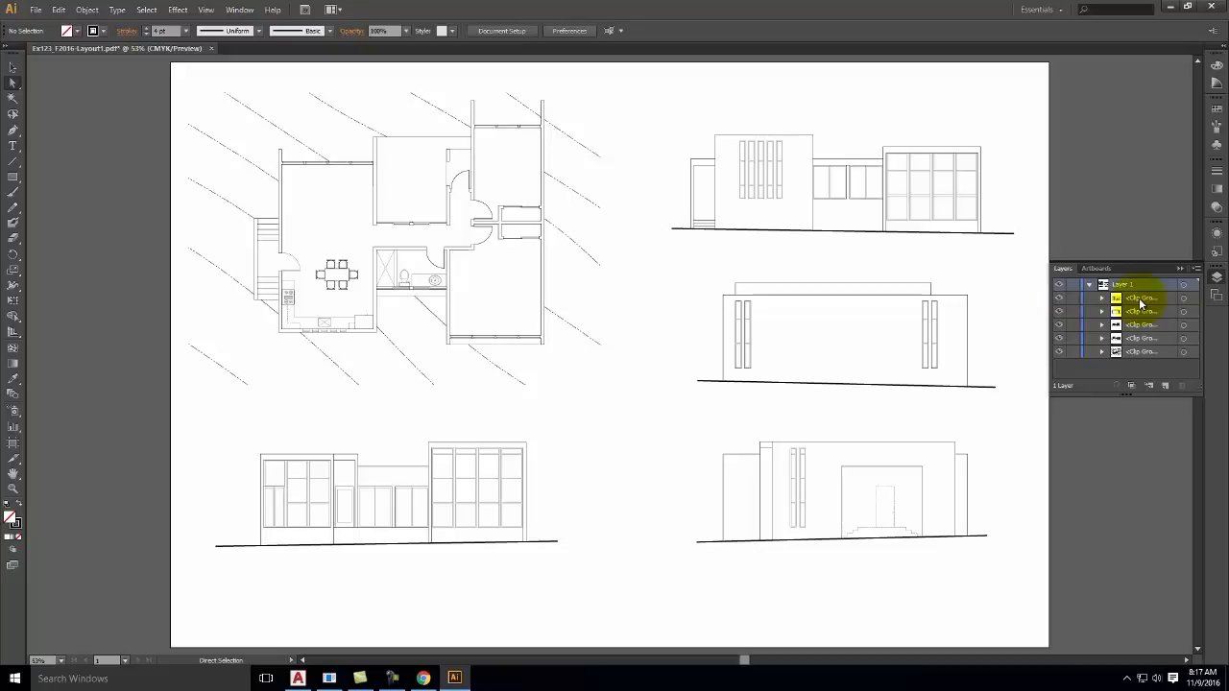
pyautogui.click(1059, 298)
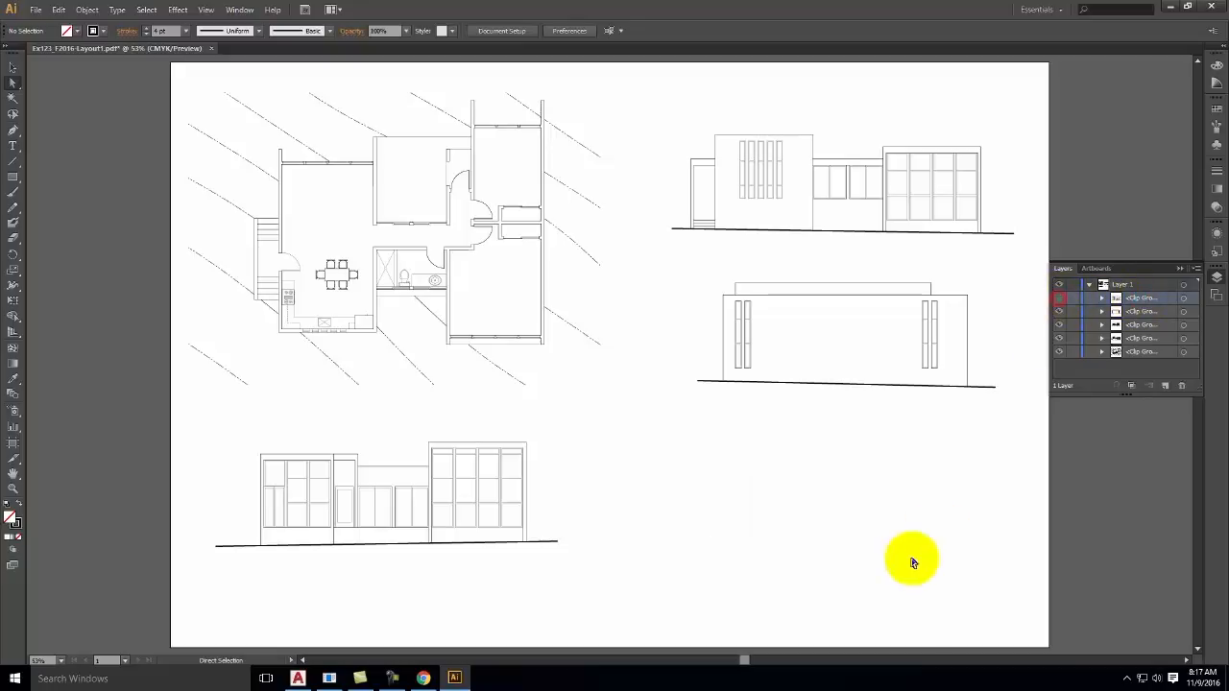
pyautogui.click(1060, 300)
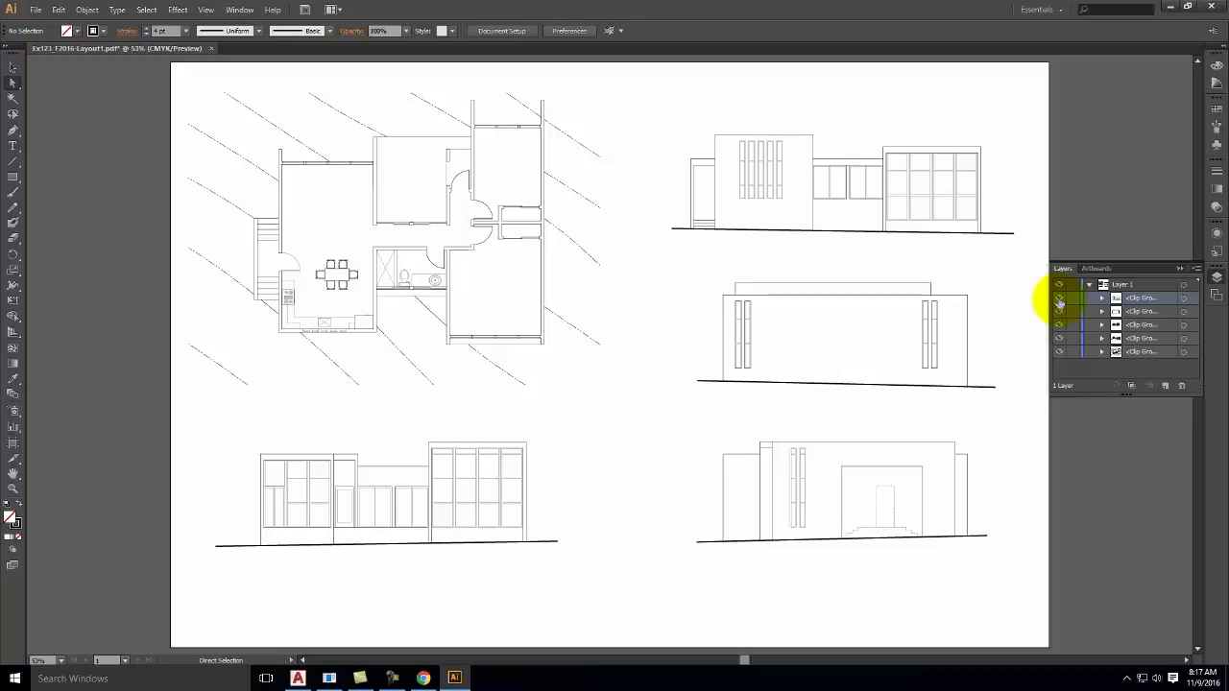
pyautogui.click(1060, 312)
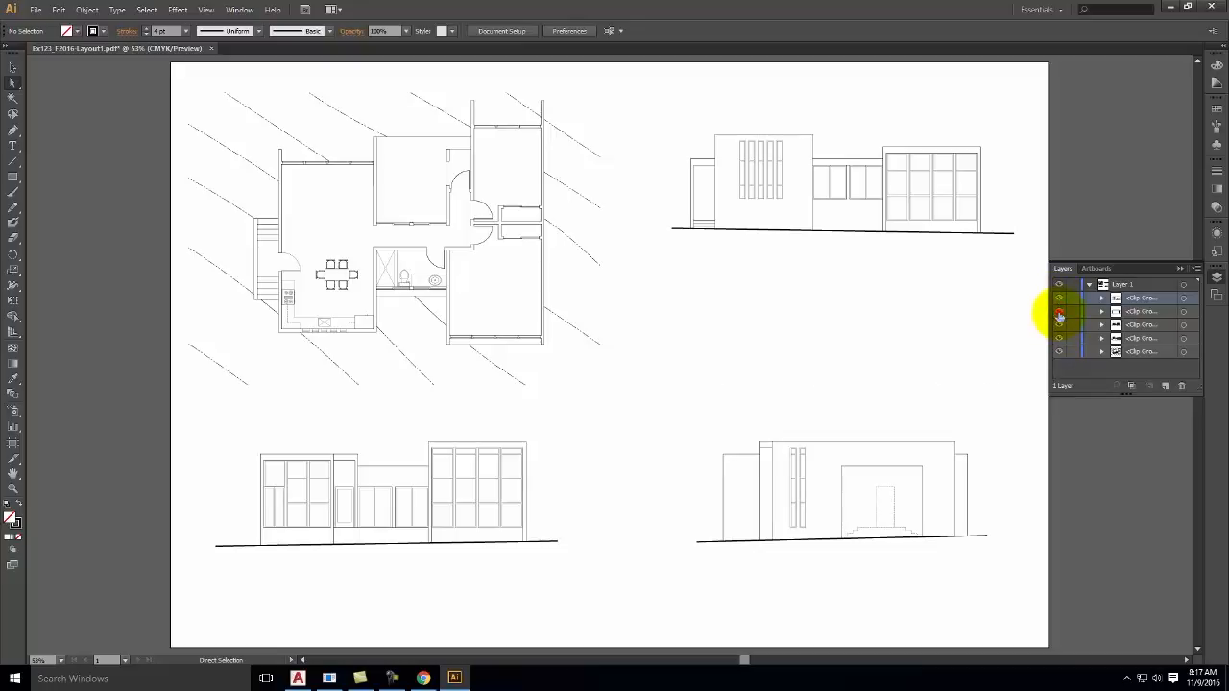
pyautogui.click(1060, 313)
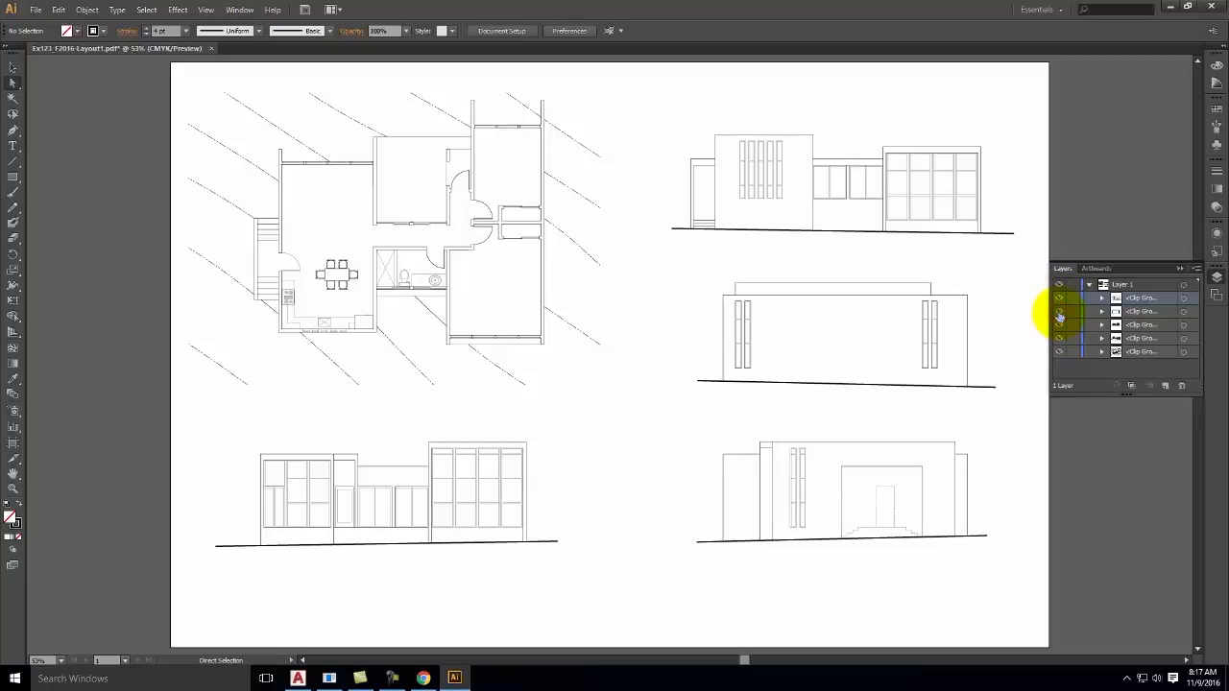
pyautogui.click(1059, 325)
pyautogui.click(1060, 326)
pyautogui.click(1058, 339)
pyautogui.click(1059, 341)
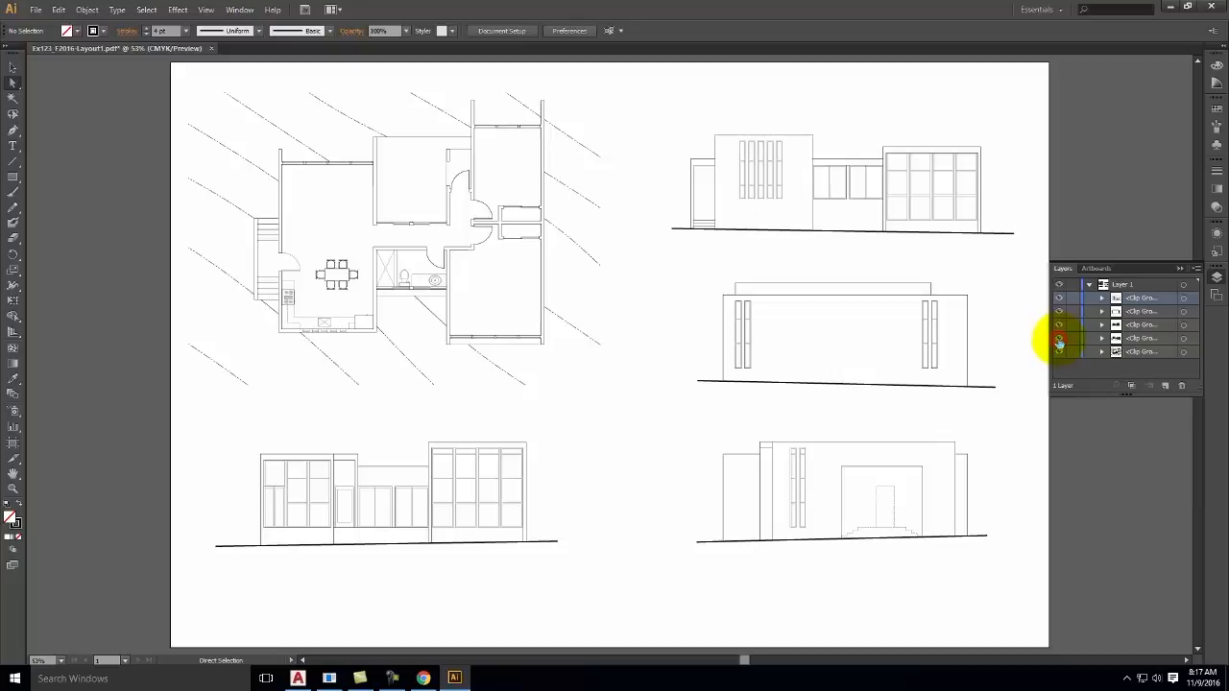
pyautogui.click(1060, 352)
pyautogui.click(1060, 353)
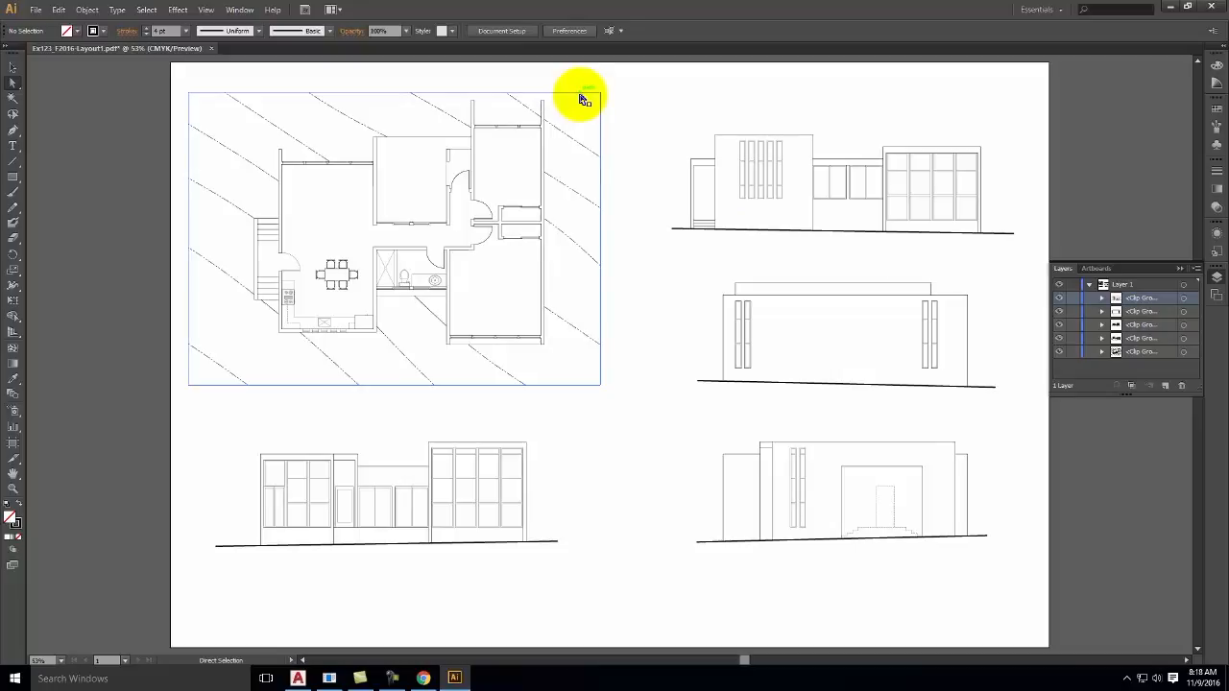
# - Release the clipping masks of the first two clip groups in Layer 1
pyautogui.click(1165, 298)
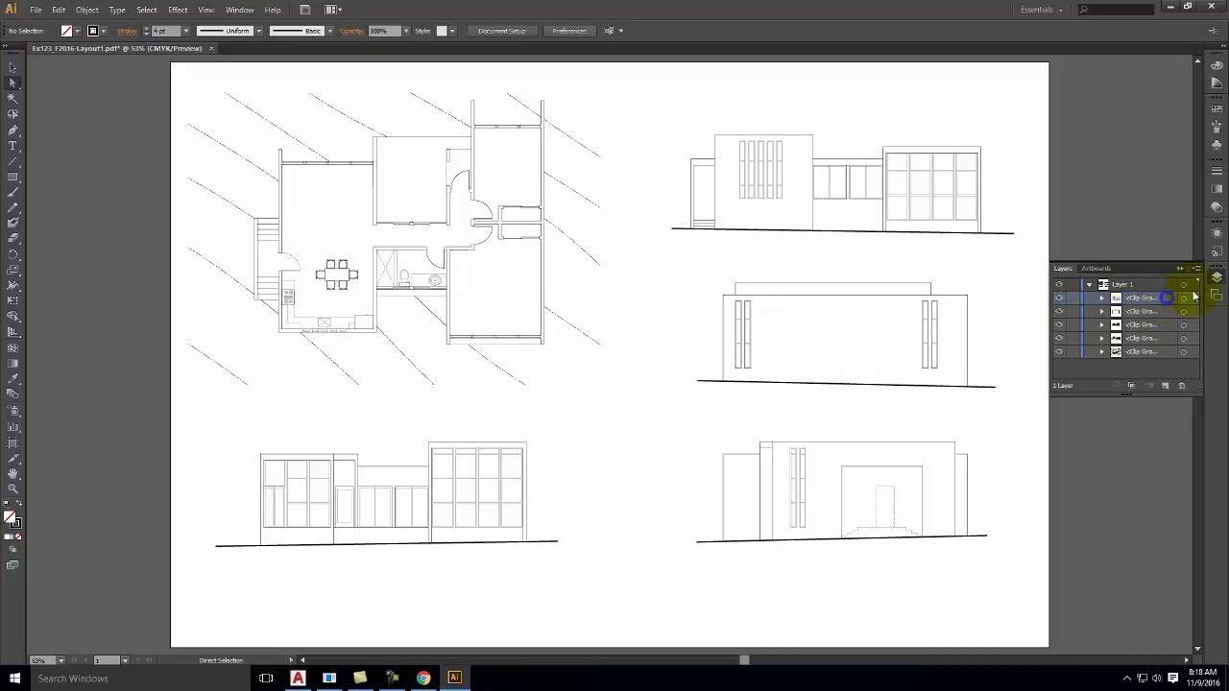
pyautogui.click(1197, 273)
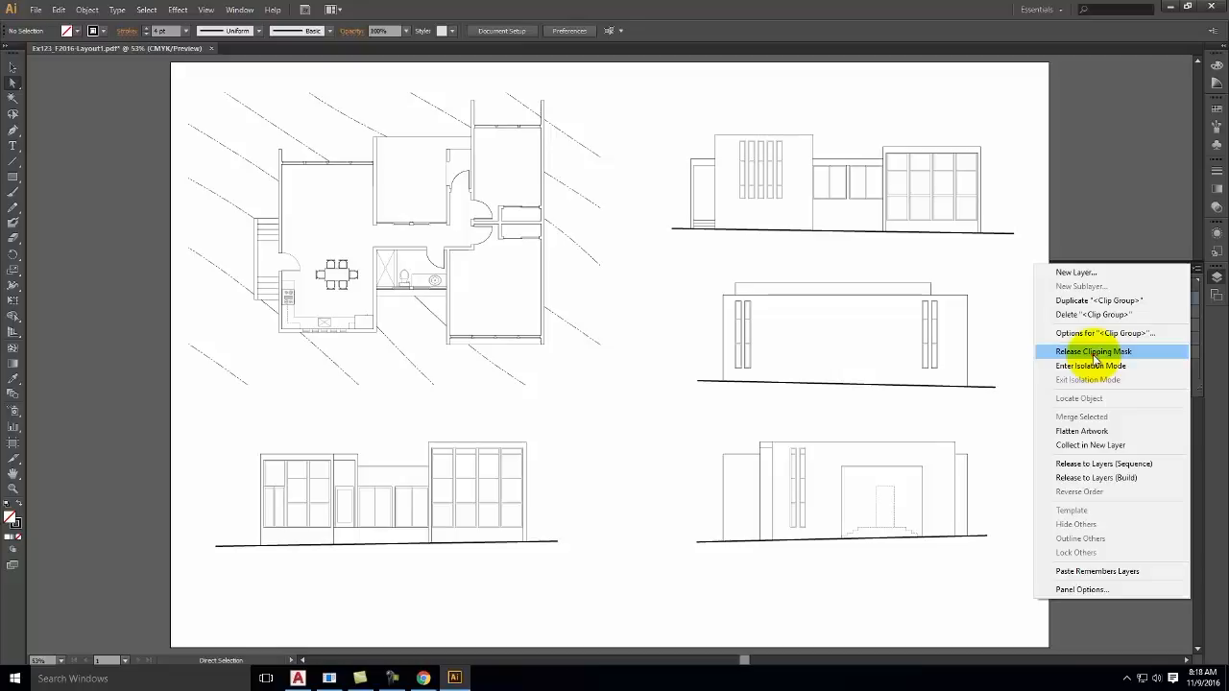
pyautogui.click(1095, 352)
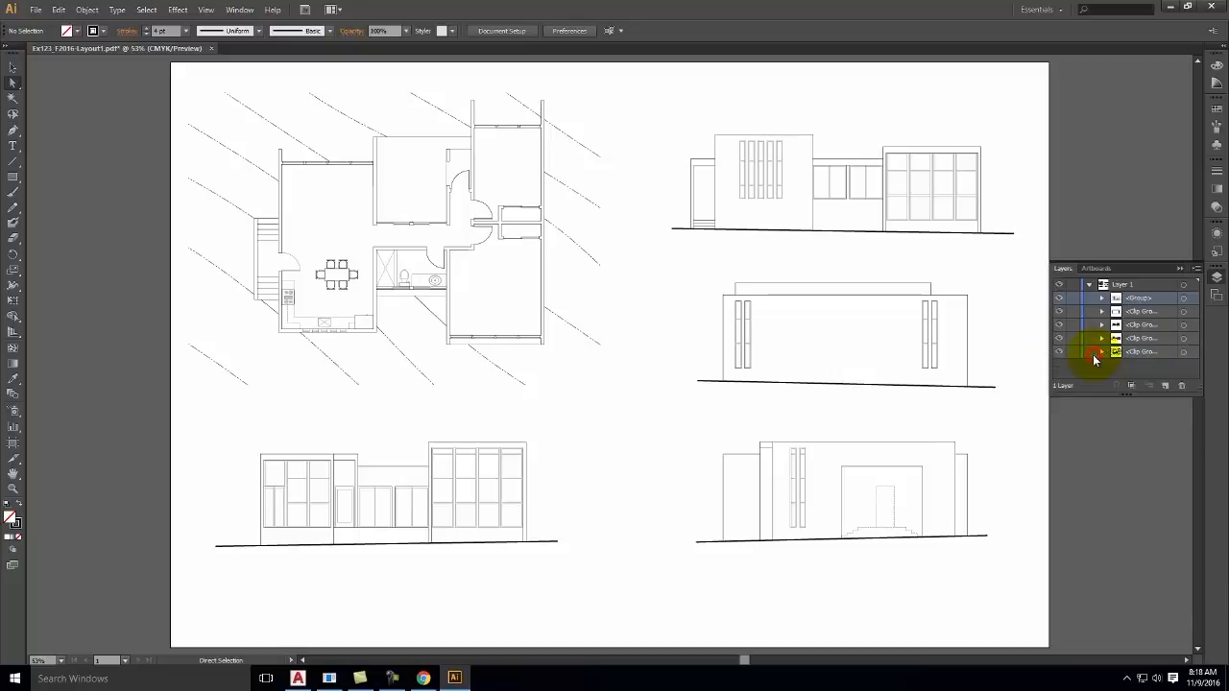
pyautogui.click(1142, 313)
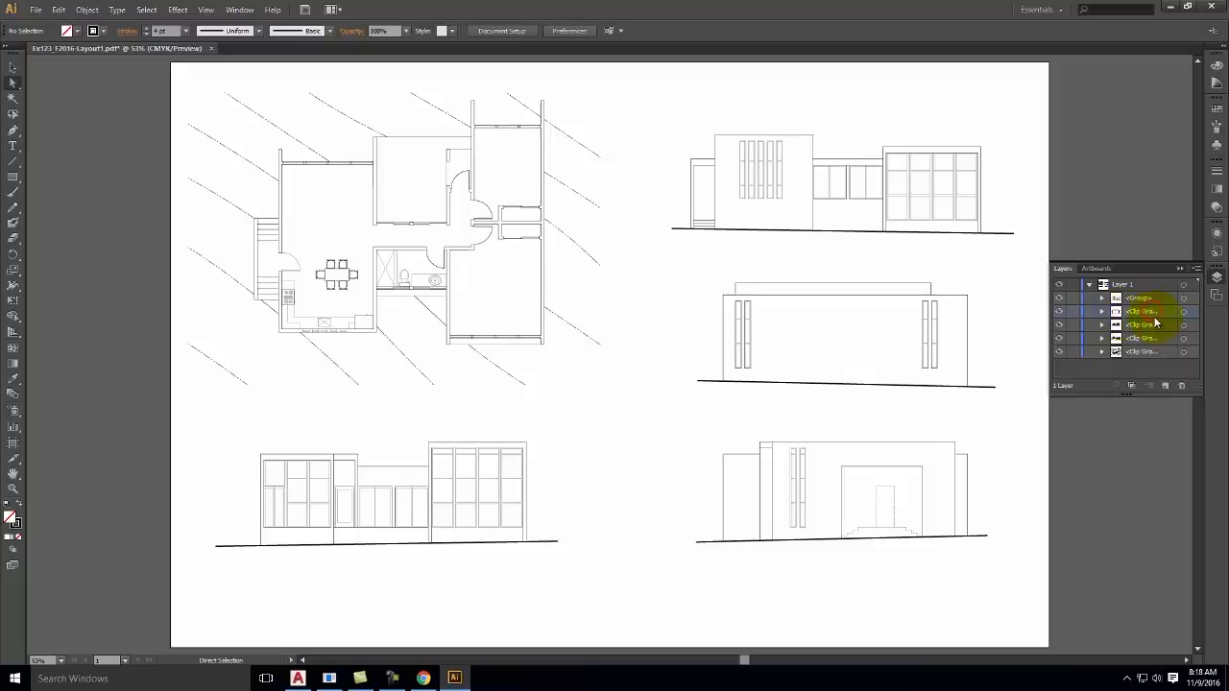
pyautogui.click(1196, 269)
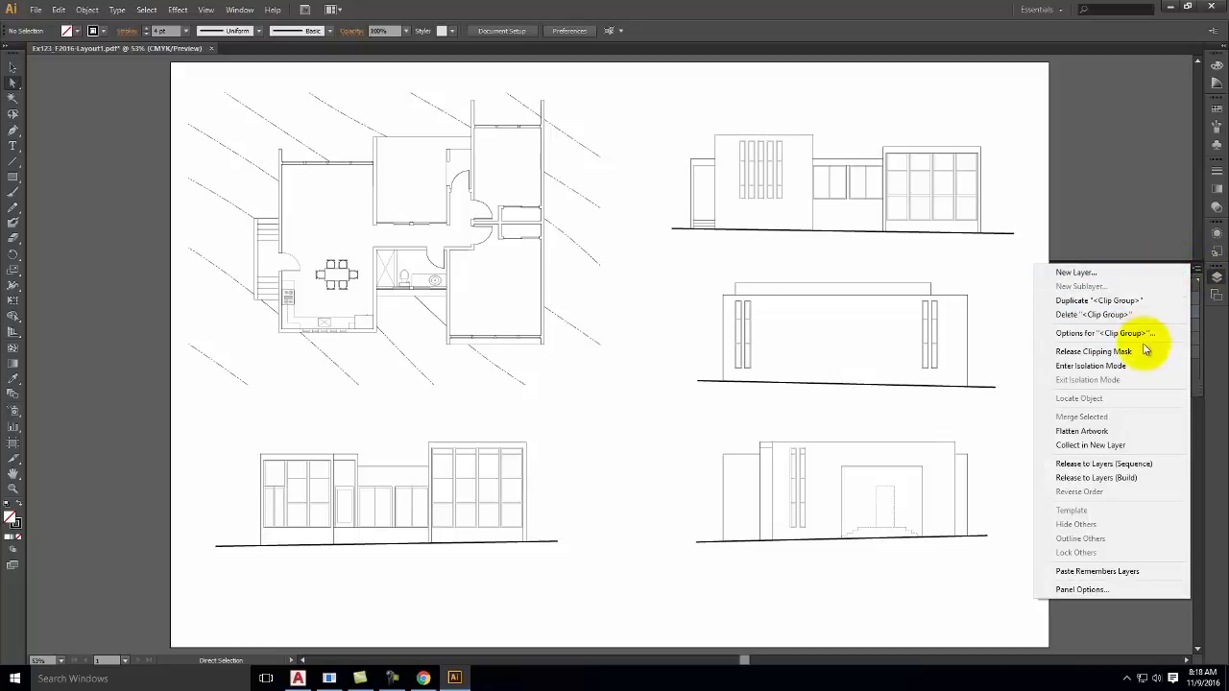
pyautogui.click(1140, 357)
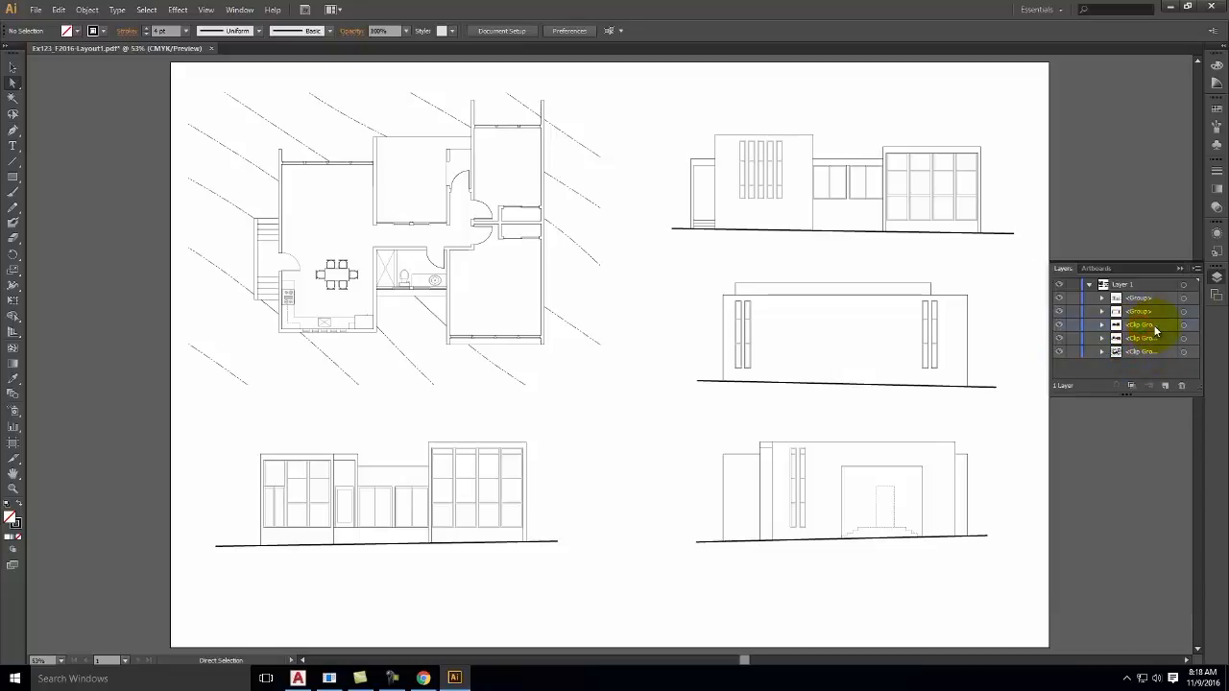
# - Release the clipping masks of the remaining three clip groups in Layer 1
pyautogui.click(1195, 269)
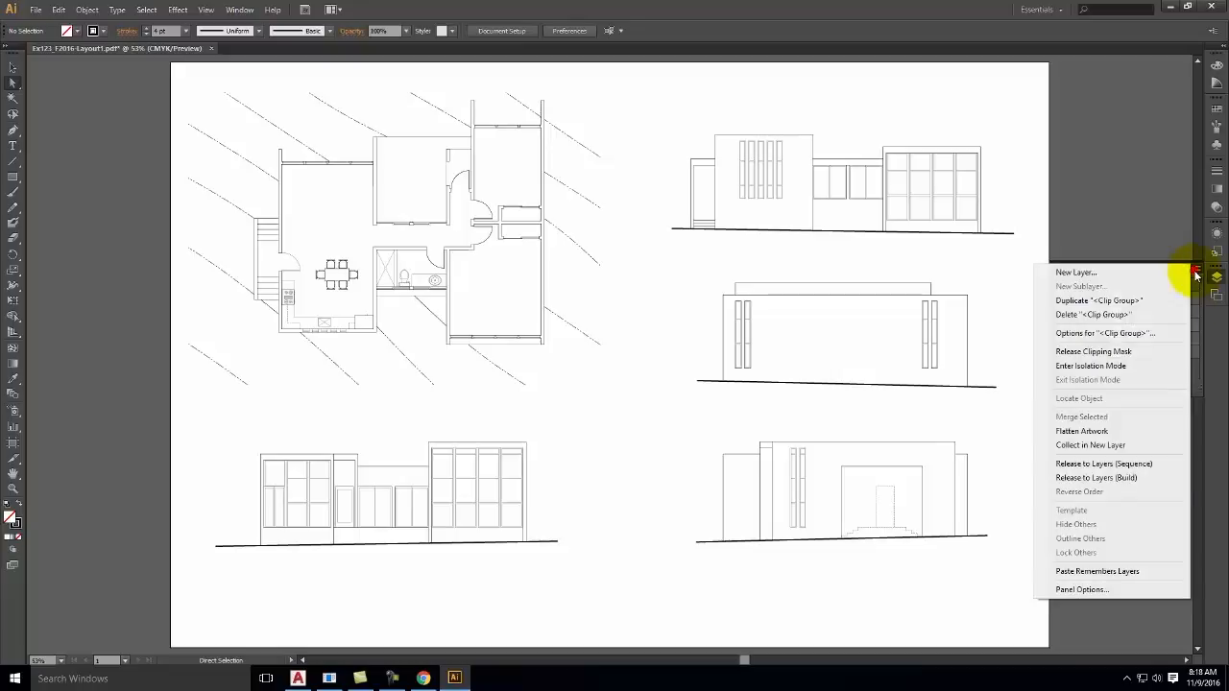
pyautogui.click(1147, 352)
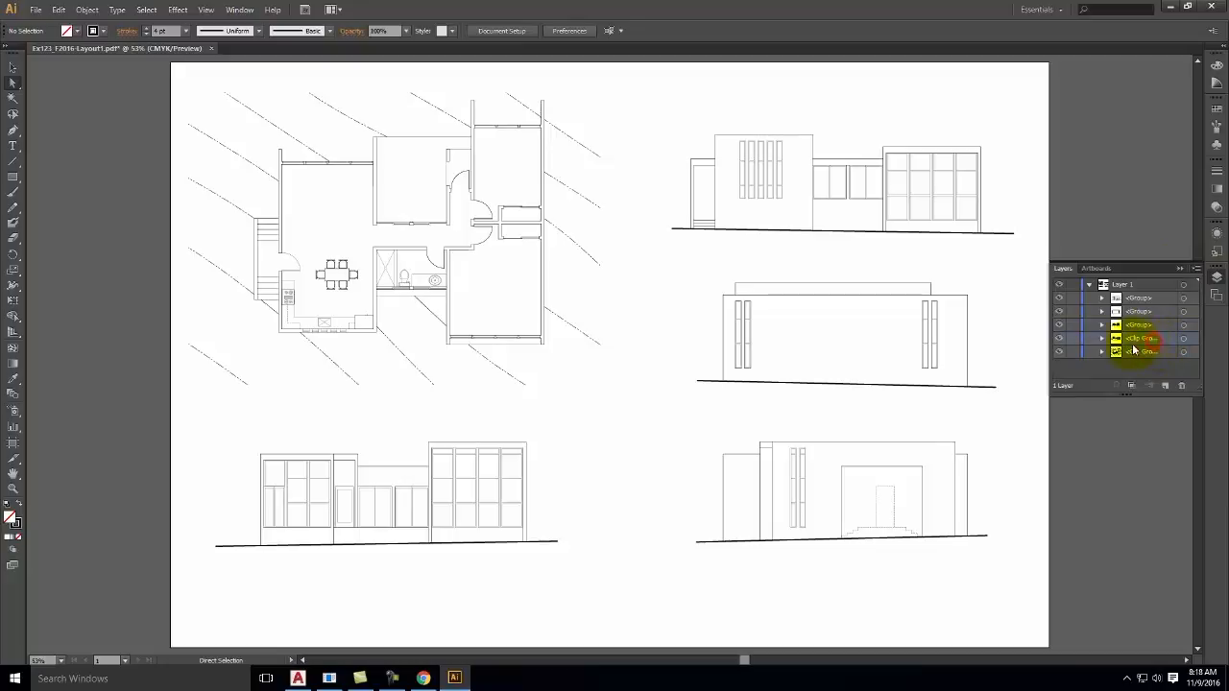
pyautogui.click(1195, 269)
pyautogui.click(1144, 351)
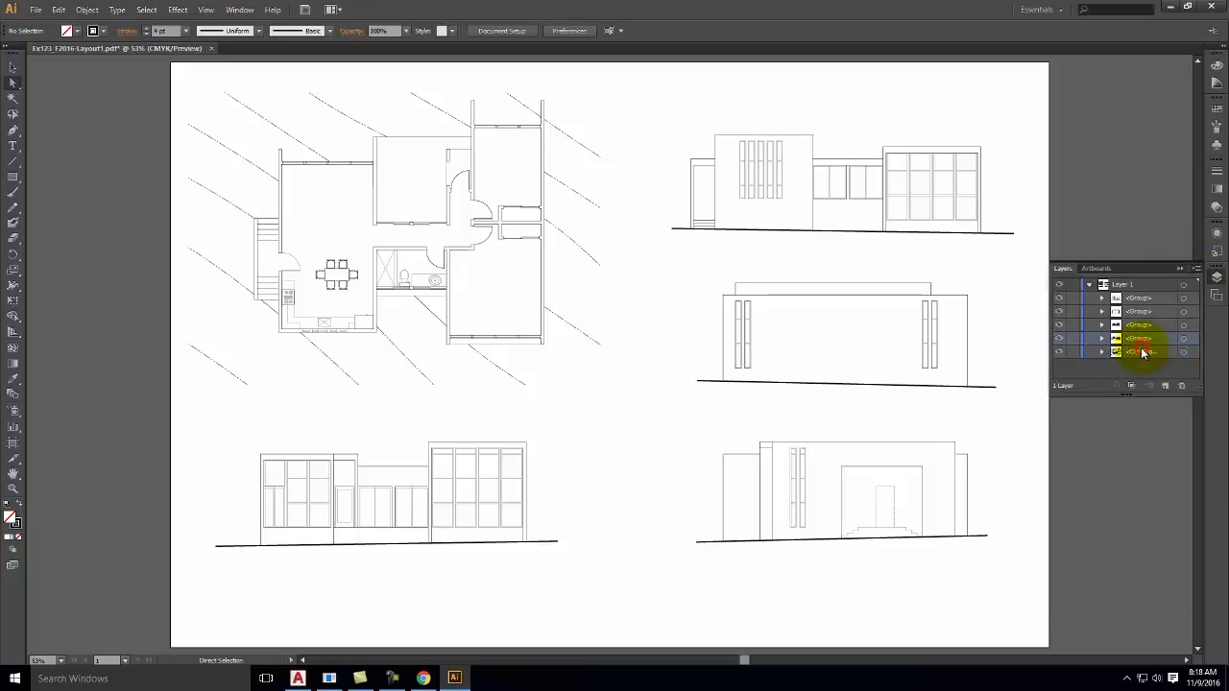
pyautogui.click(1195, 271)
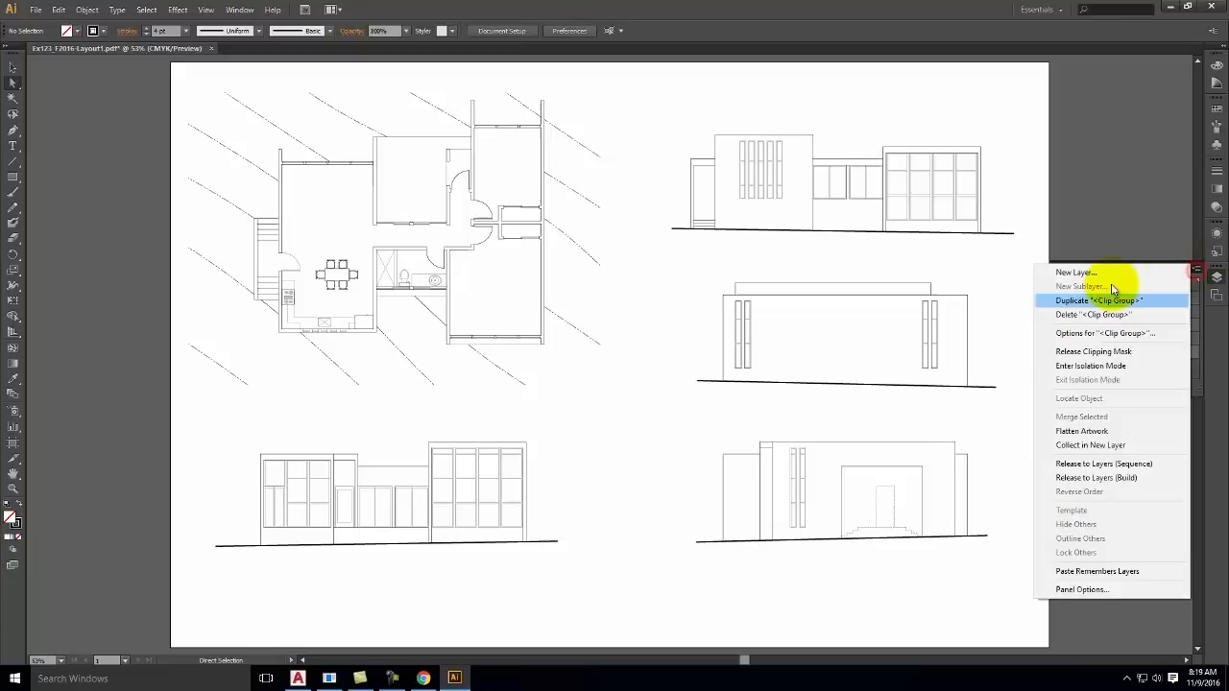
pyautogui.click(1142, 352)
pyautogui.click(1145, 349)
pyautogui.click(1147, 367)
pyautogui.click(1125, 352)
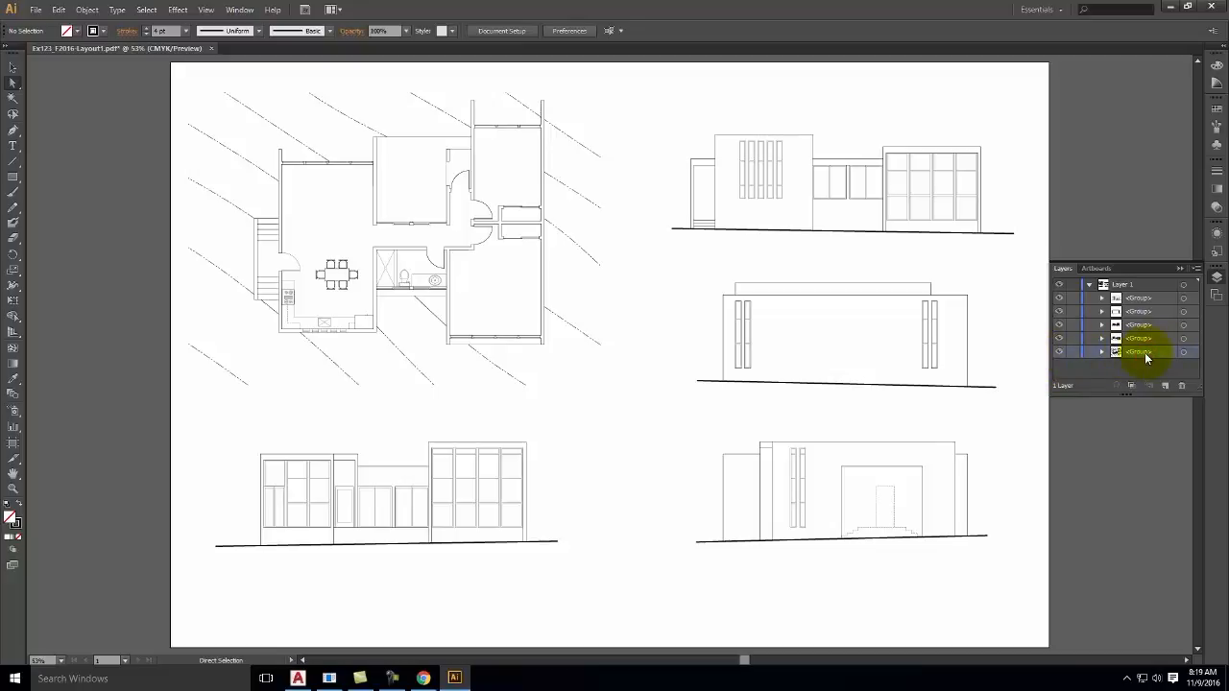
# - Examine the last group in Layer 1 by toggling its visibility and looking through its individual paths, then collapse it
pyautogui.click(1060, 353)
pyautogui.click(1060, 352)
pyautogui.click(1101, 352)
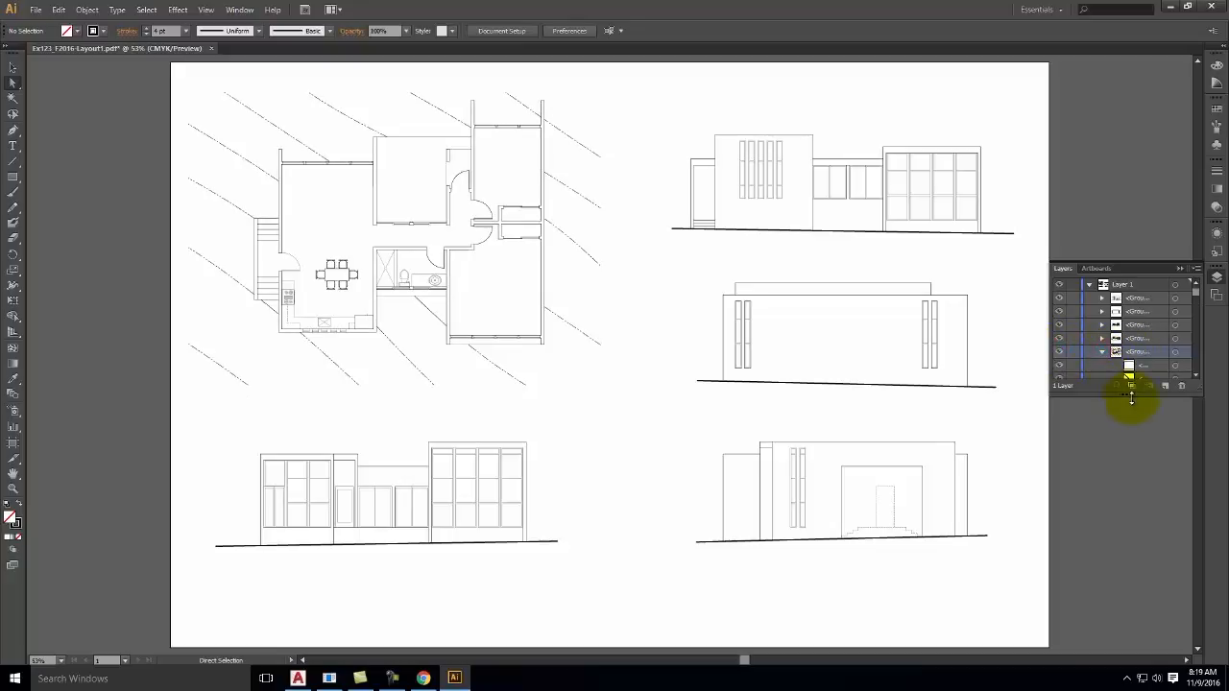
pyautogui.moveTo(1126, 396); pyautogui.dragTo(1125, 677)
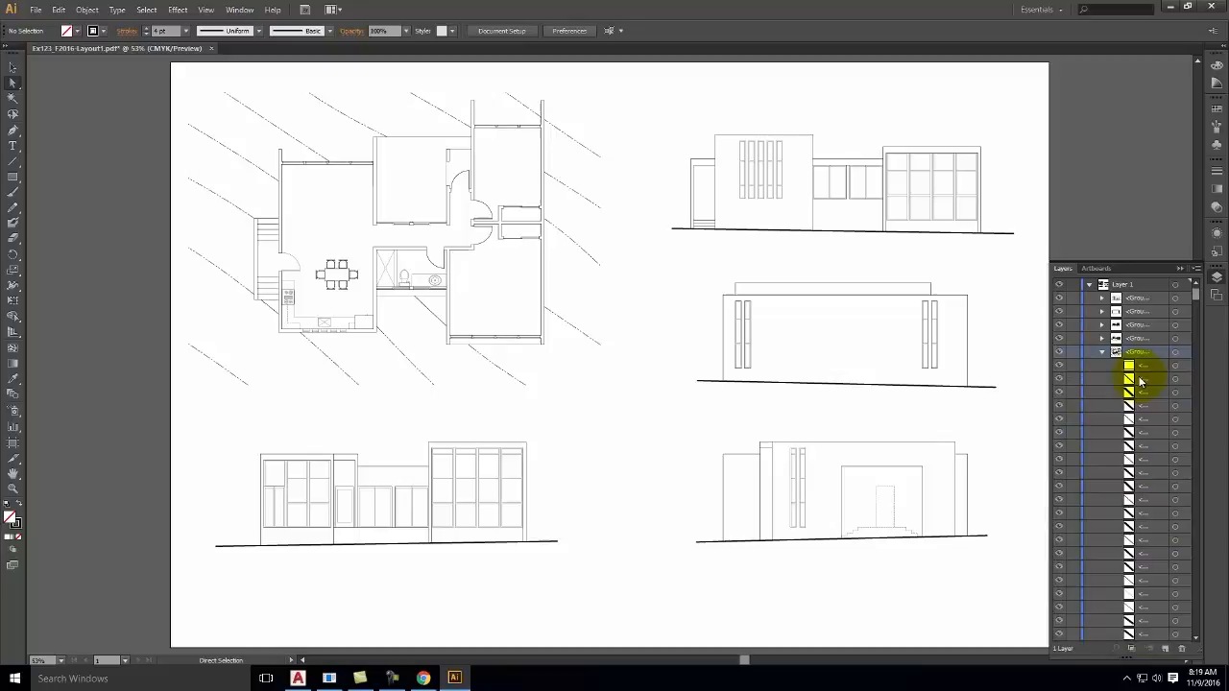
pyautogui.scroll(-5, 1143, 442)
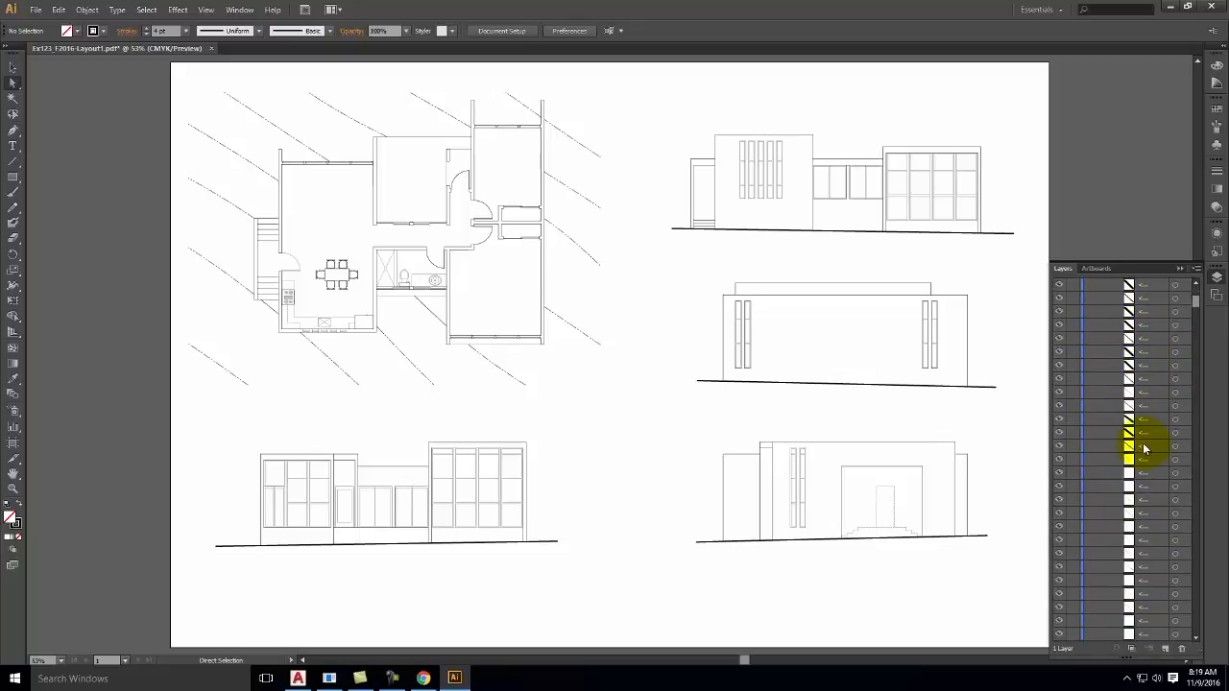
pyautogui.moveTo(1196, 338); pyautogui.dragTo(1220, 233)
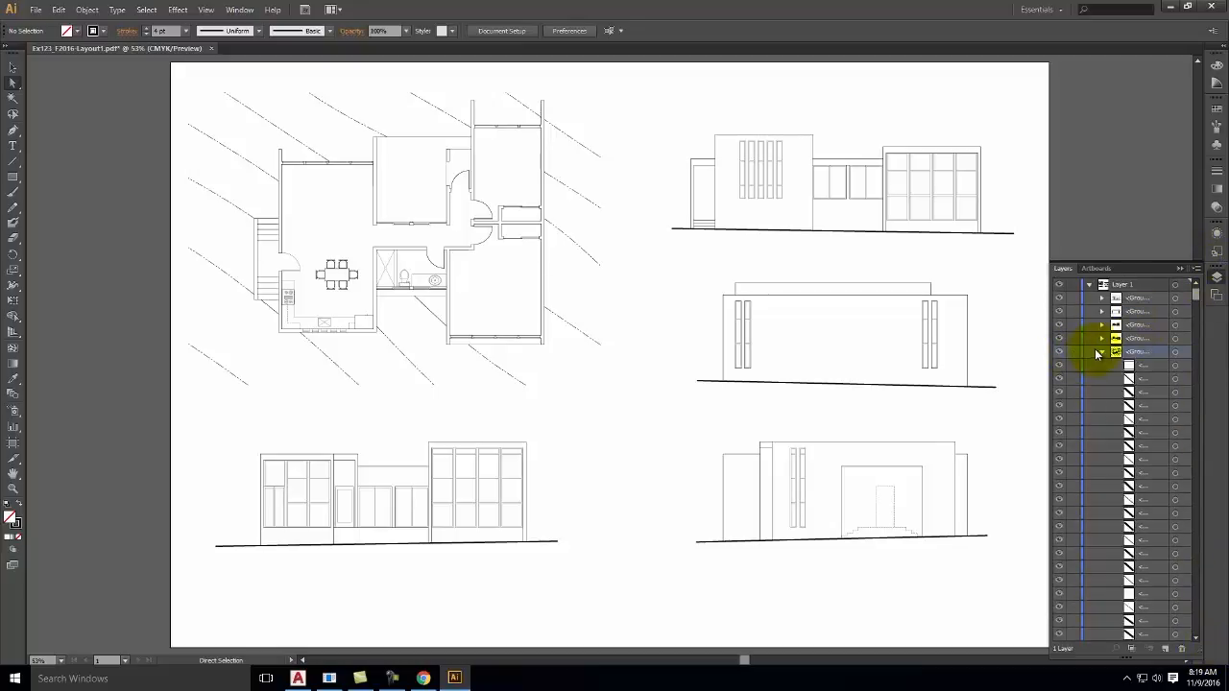
pyautogui.click(1101, 352)
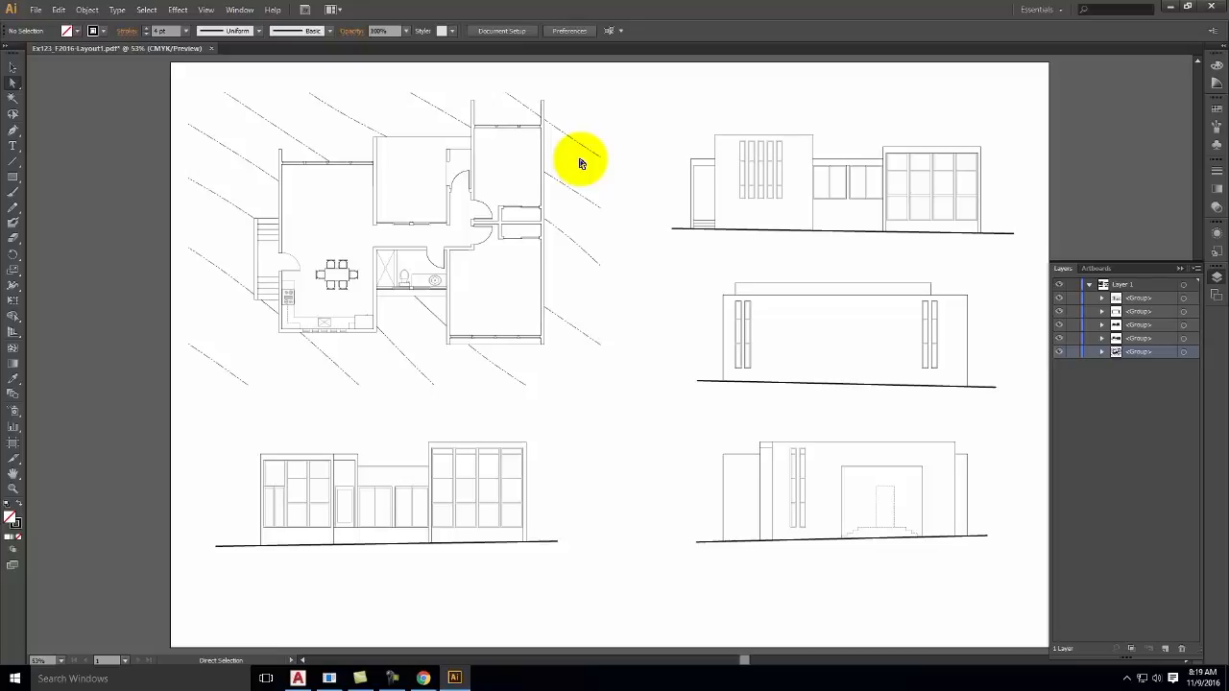
# - Check the boundary of the main living space by selecting its wall path in the floor plan, leaving nothing selected
pyautogui.click(320, 202)
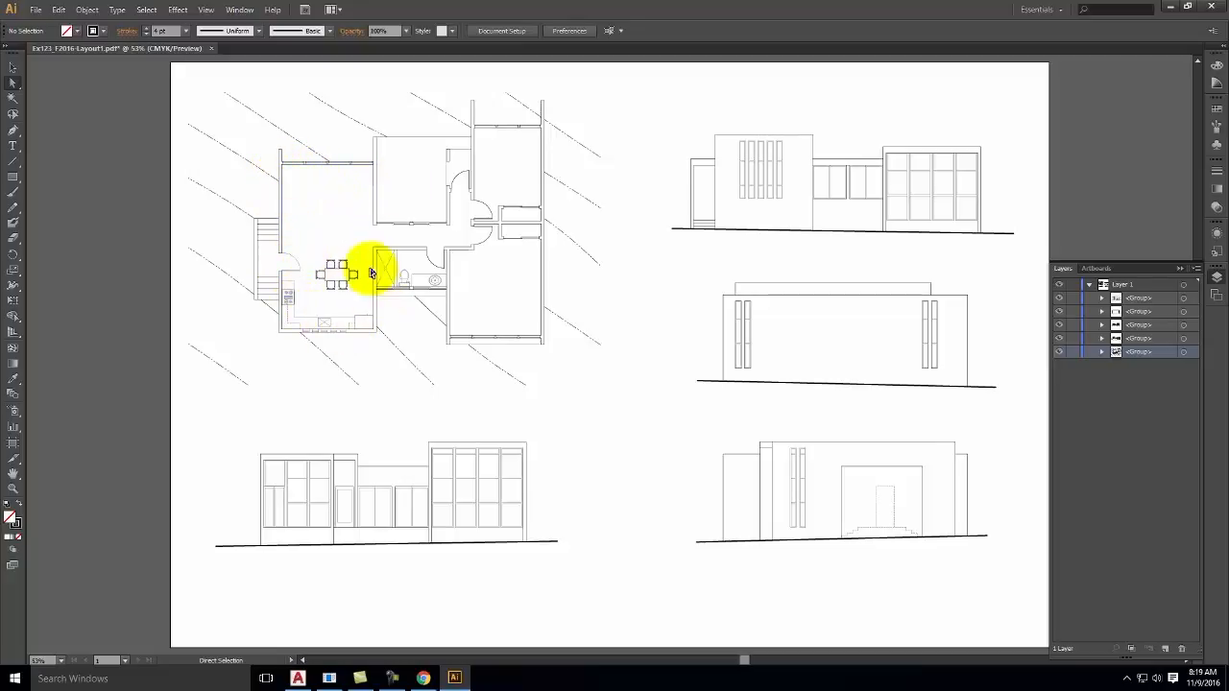
pyautogui.click(321, 202)
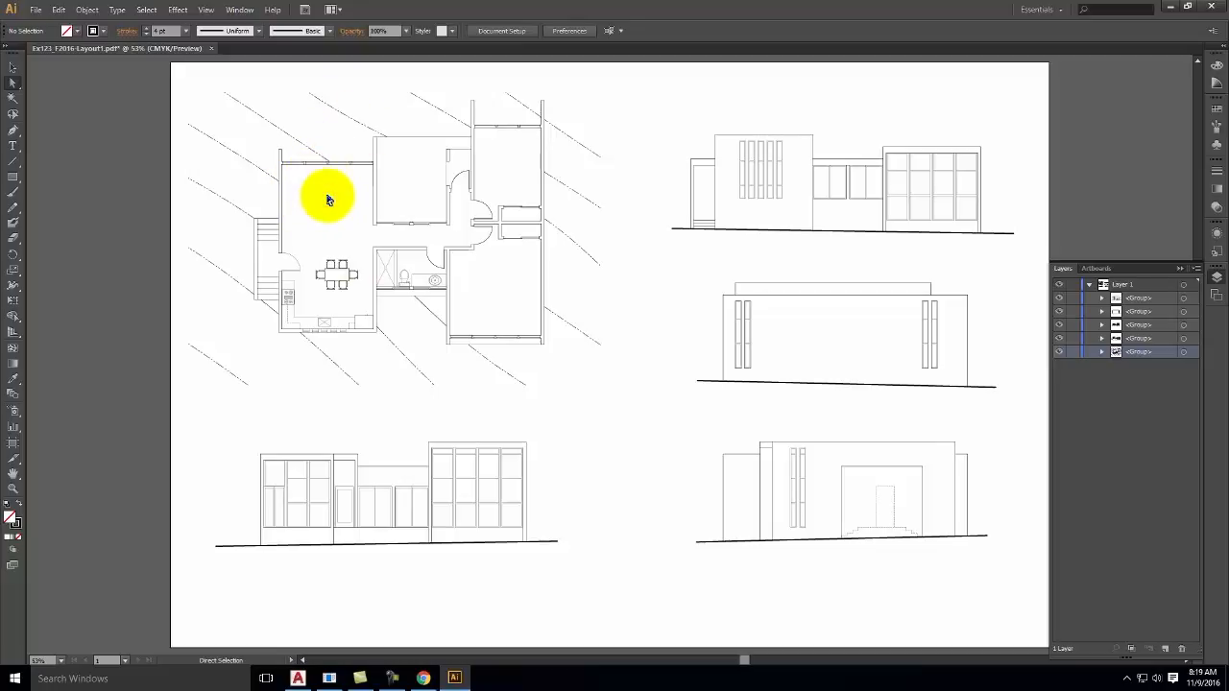
pyautogui.click(280, 173)
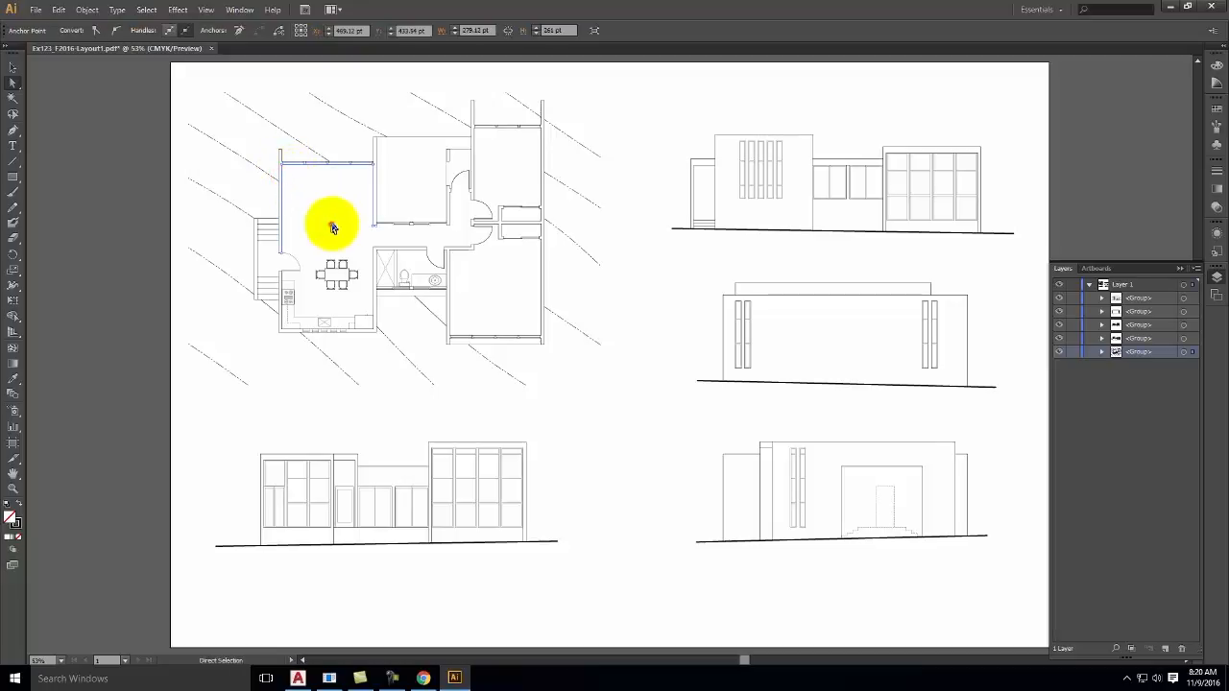
pyautogui.click(331, 224)
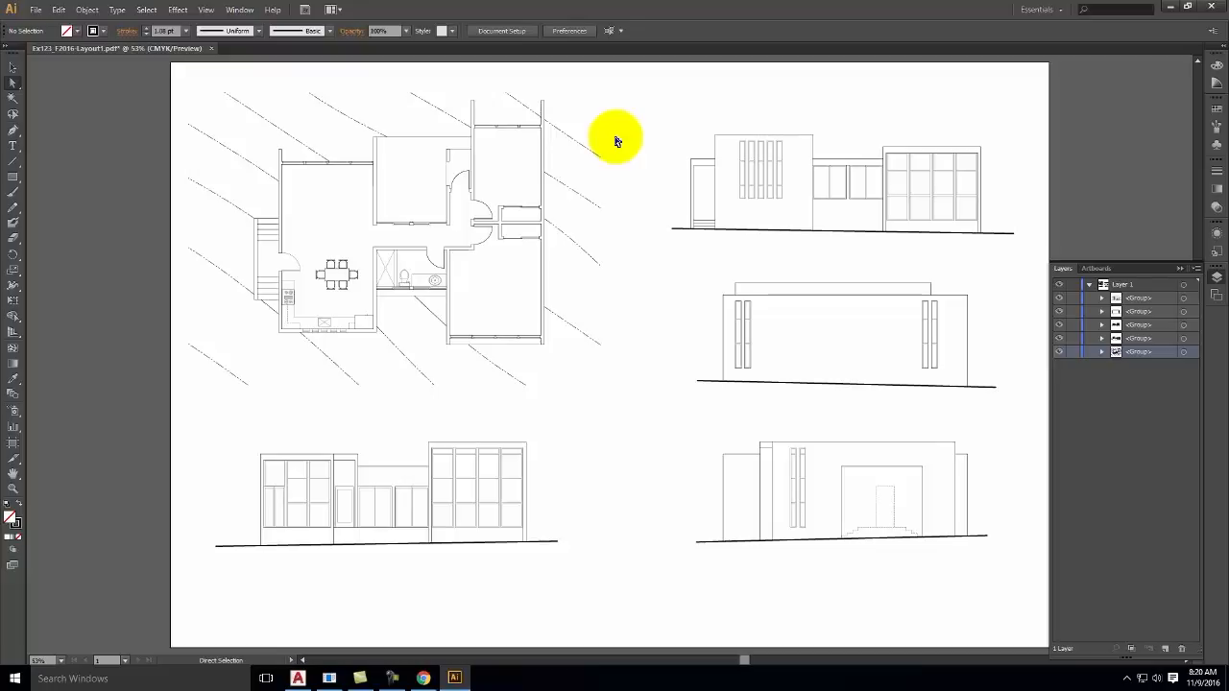
# - Collapse and duplicate Layer 1, and move the copy below the original layer
pyautogui.click(1089, 285)
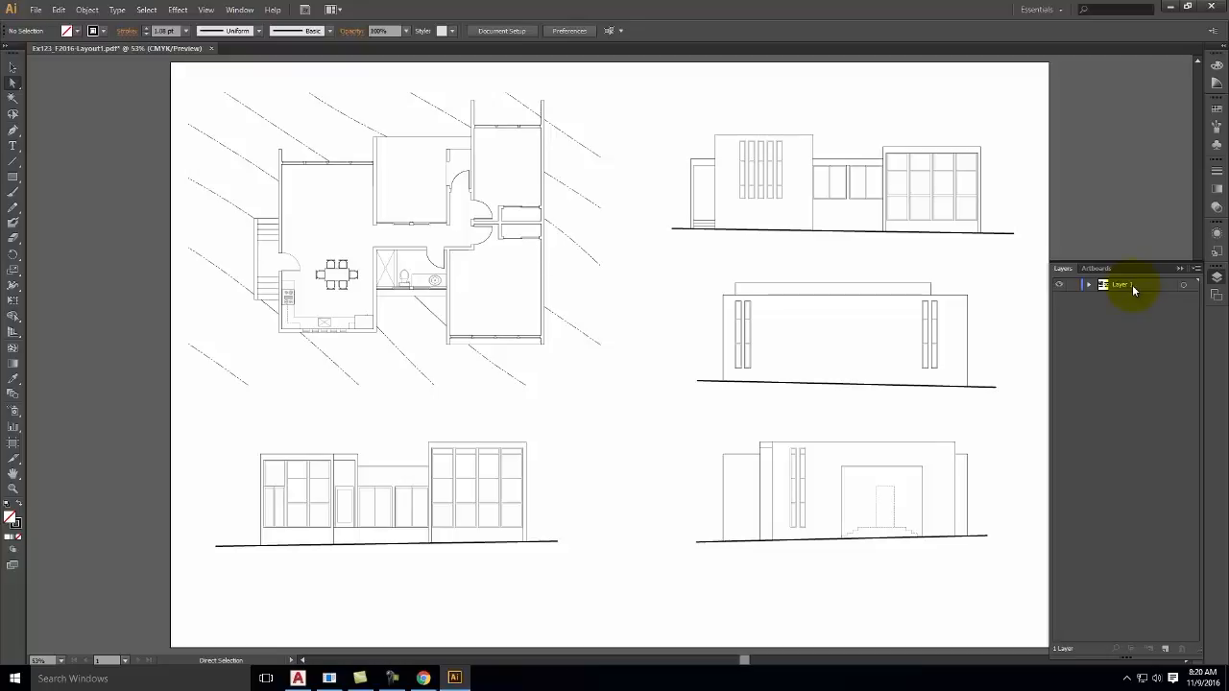
pyautogui.click(1132, 285)
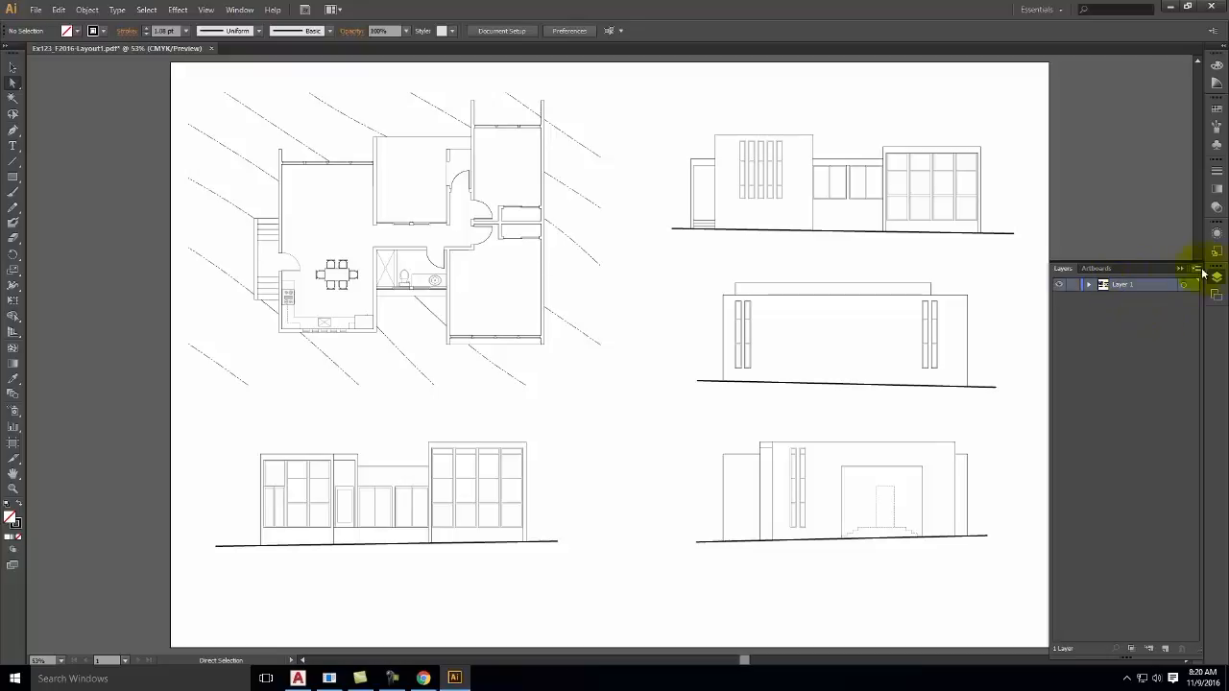
pyautogui.click(1197, 271)
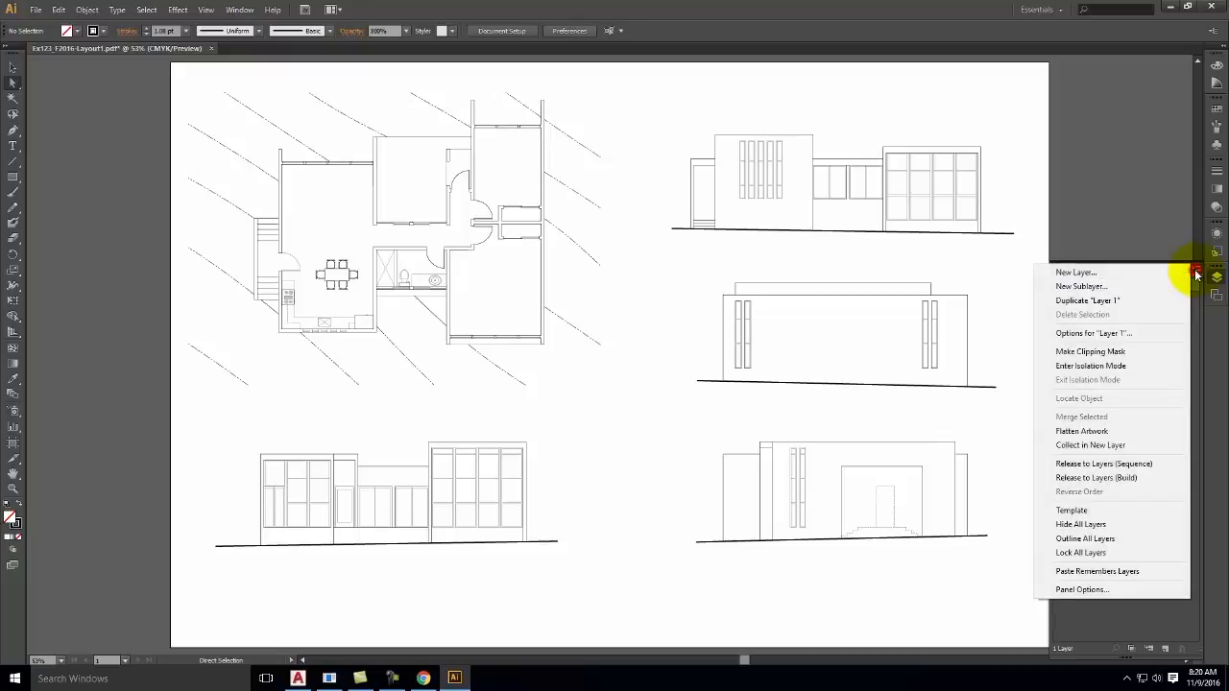
pyautogui.click(1118, 305)
pyautogui.click(1134, 285)
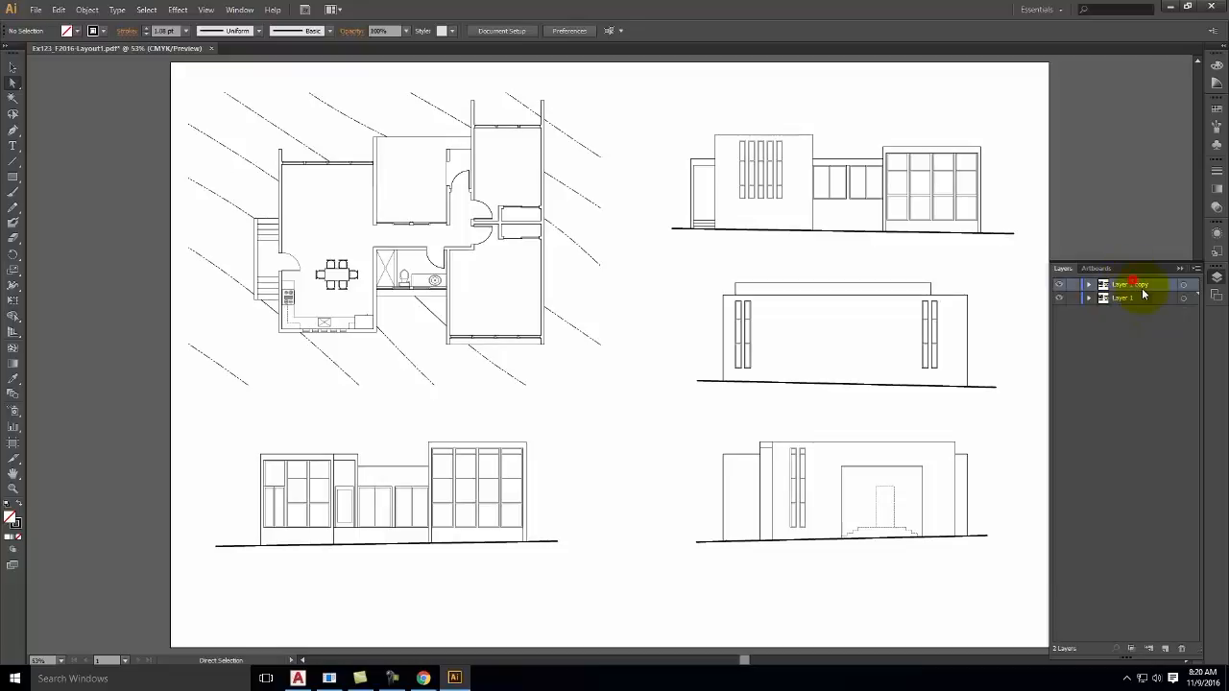
pyautogui.moveTo(1134, 286)
pyautogui.mouseDown()
pyautogui.moveTo(1141, 319)
pyautogui.moveTo(1134, 299)
pyautogui.mouseUp()
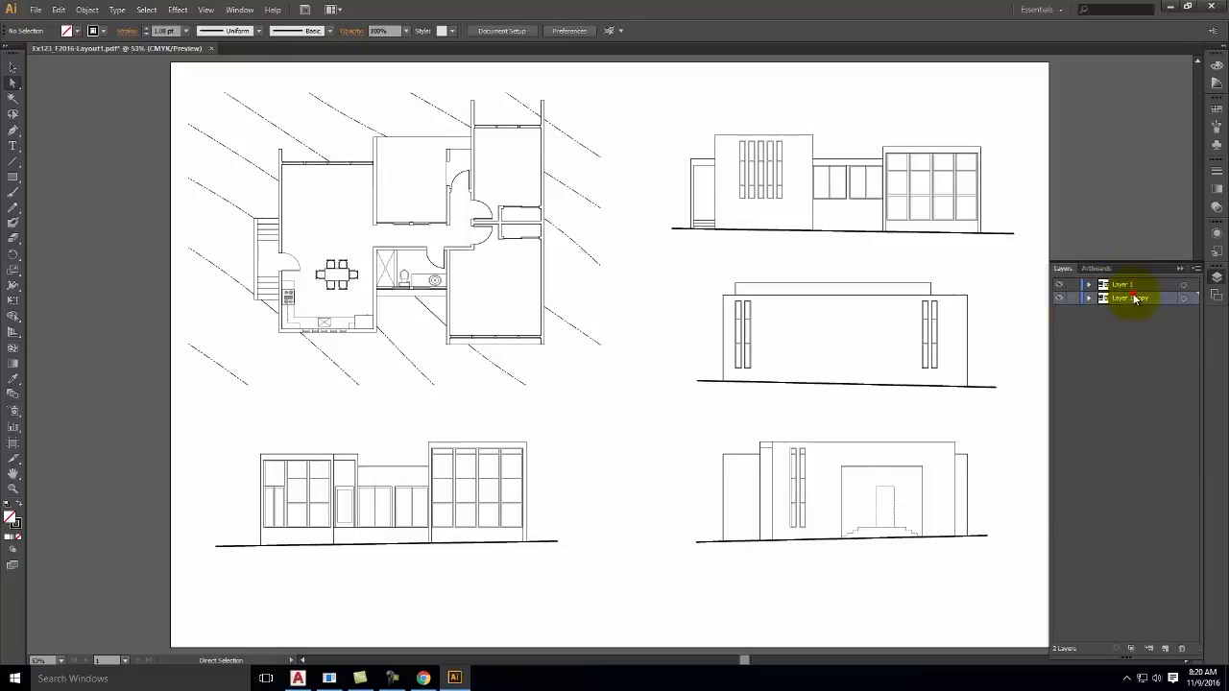
# - Rename the duplicated layer as Live Paint and clear the layer selection
pyautogui.doubleClick(1134, 299)
pyautogui.write('Live Pl')
pyautogui.write('t')
pyautogui.click(1109, 338)
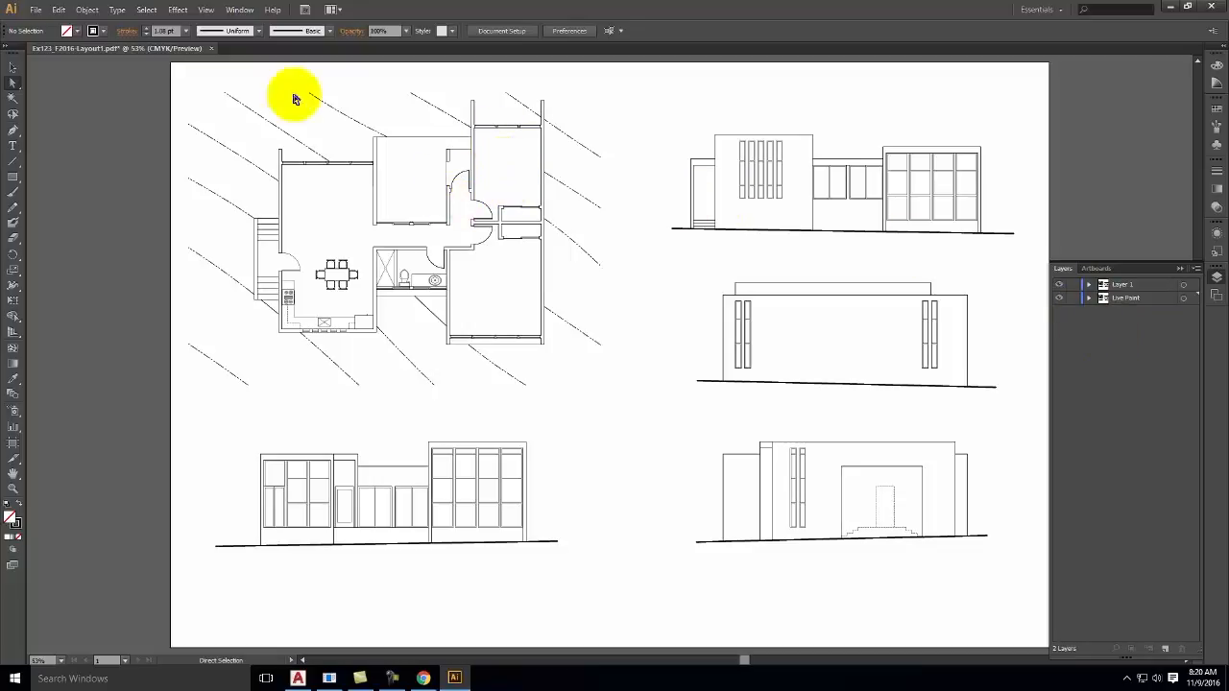
# - Select the entire floor plan with its contour lines and make it a Live Paint group with the Live Paint Bucket
pyautogui.moveTo(182, 75); pyautogui.dragTo(634, 418)
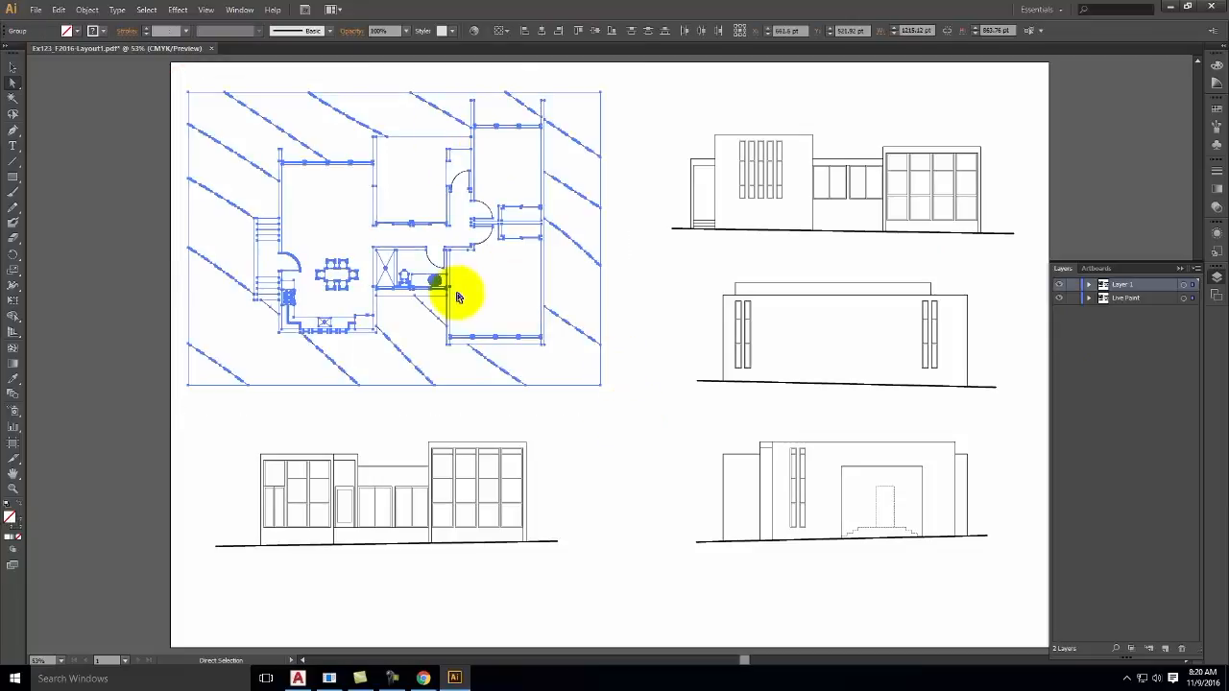
pyautogui.click(12, 318)
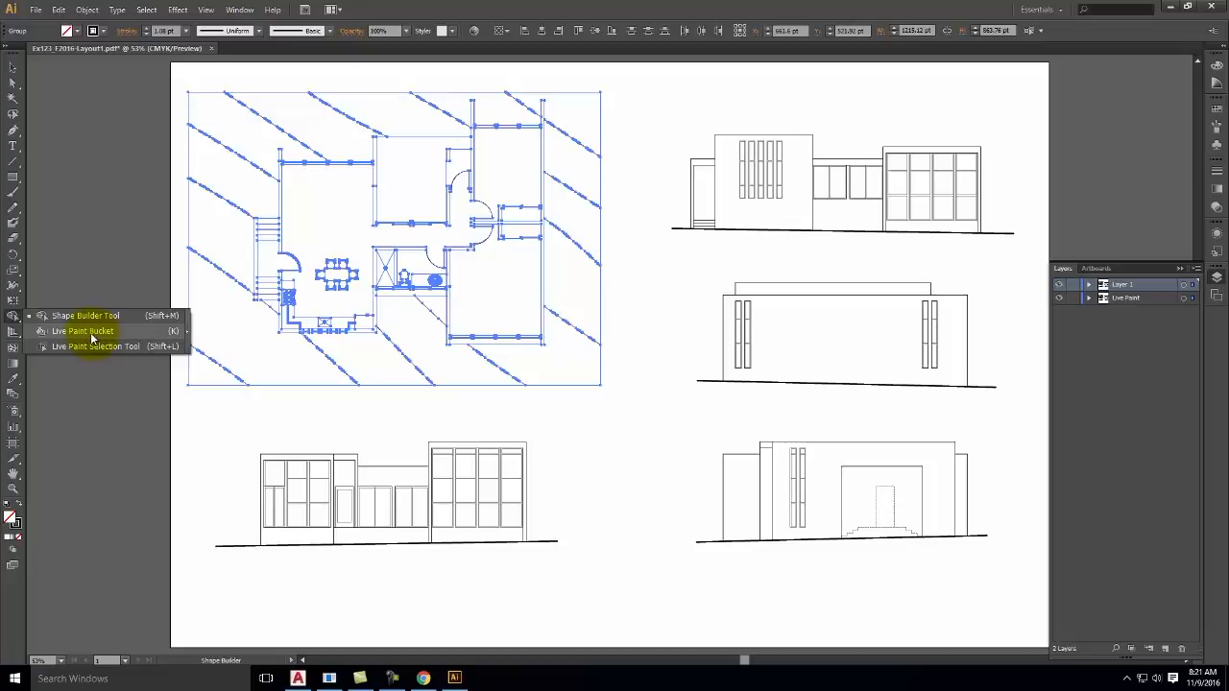
pyautogui.click(92, 332)
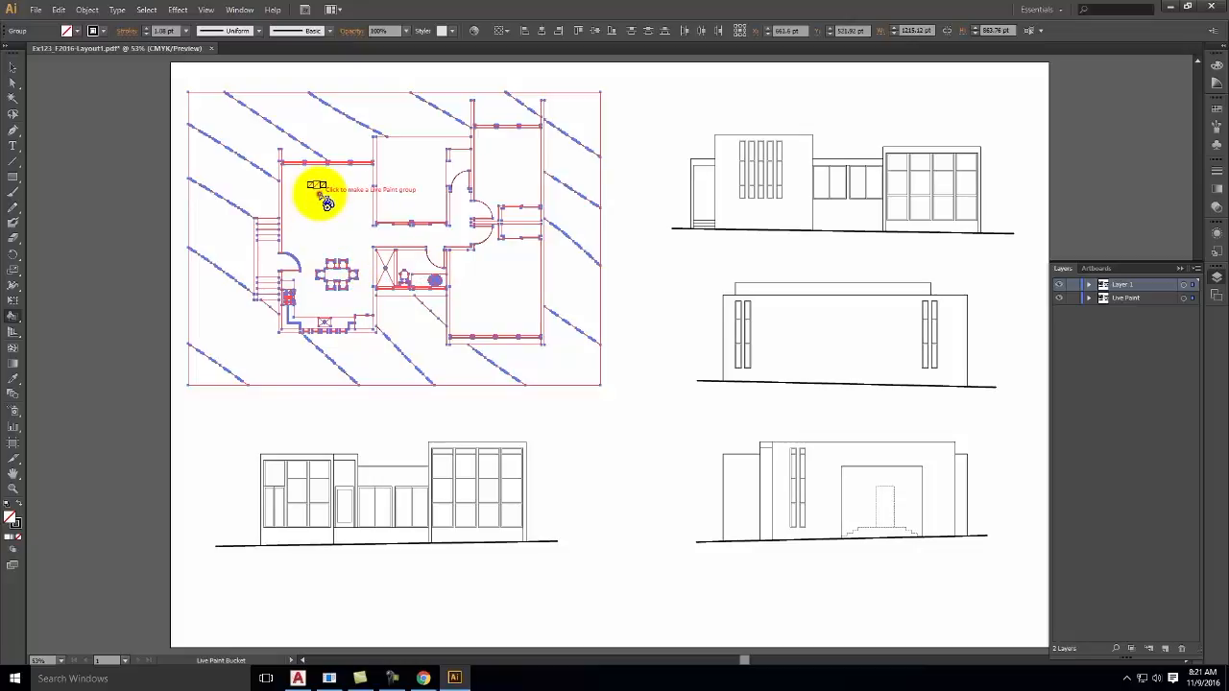
pyautogui.click(326, 202)
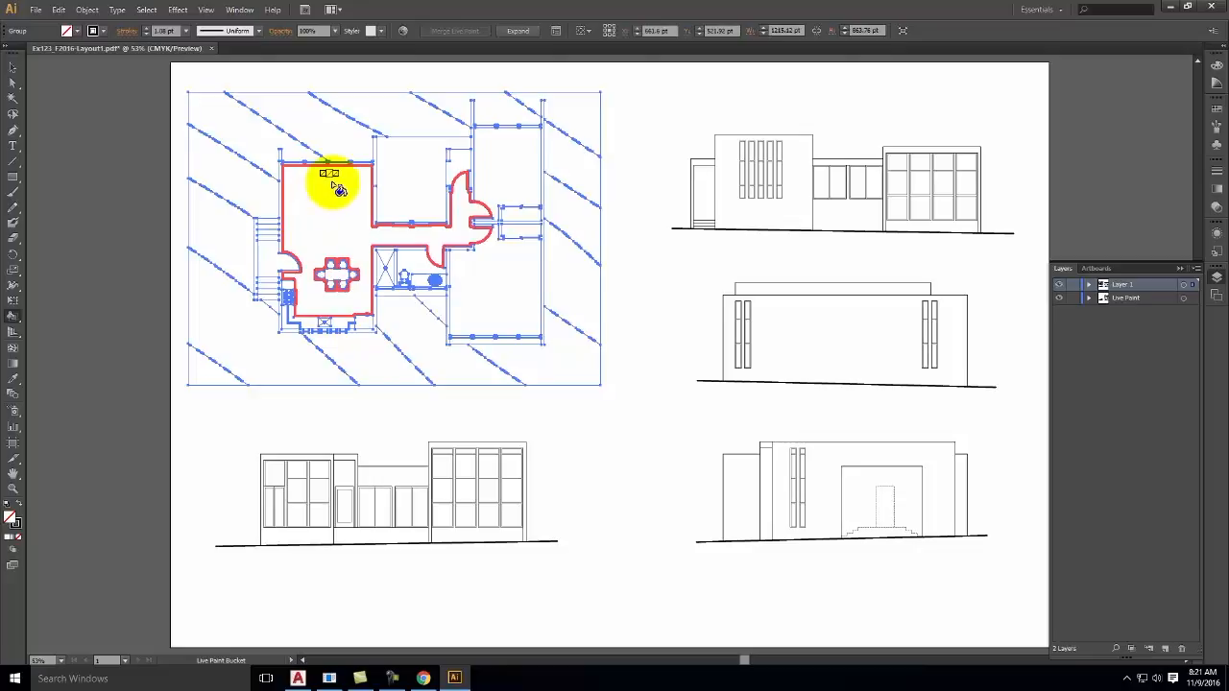
# - Try to paint the main living space and hallway with a red ED0F0F fill using the Live Paint Bucket
pyautogui.click(20, 504)
pyautogui.doubleClick(13, 518)
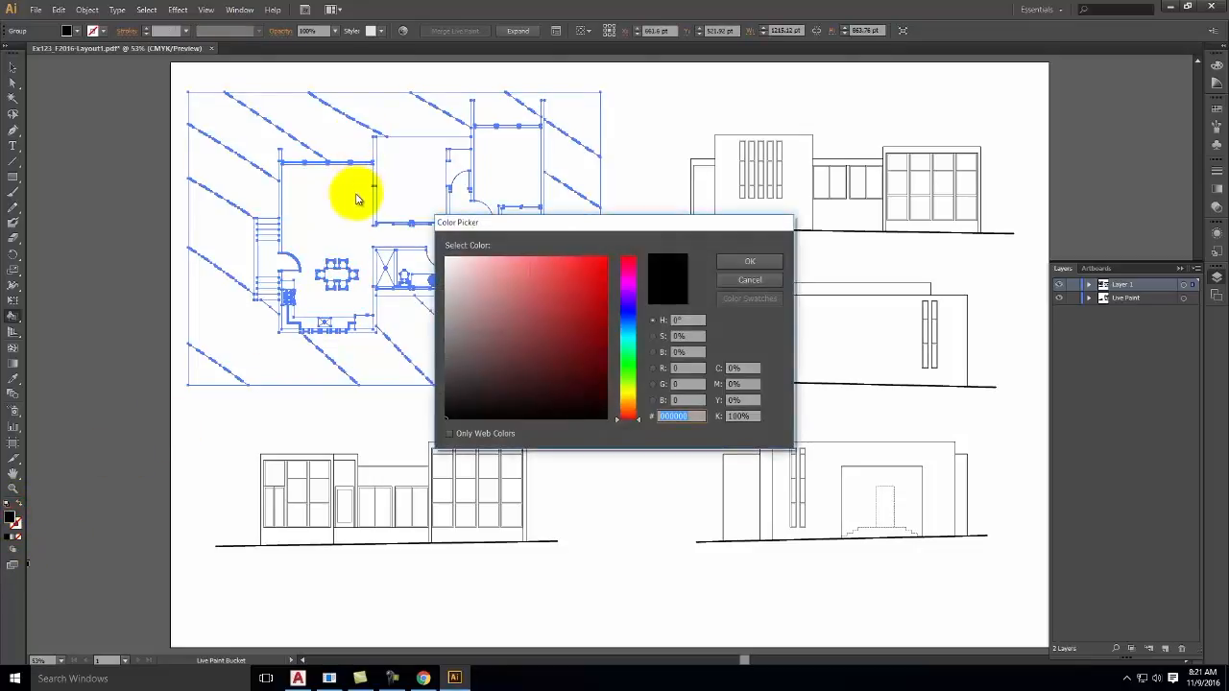
pyautogui.click(599, 269)
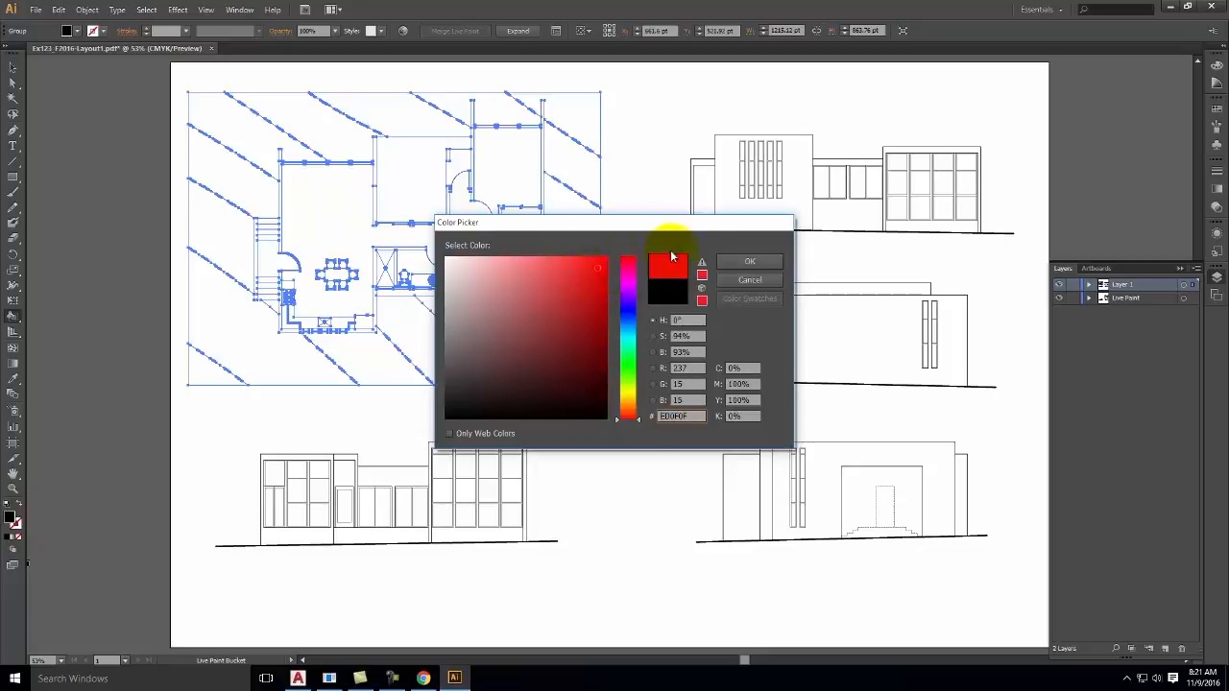
pyautogui.click(749, 261)
pyautogui.click(322, 215)
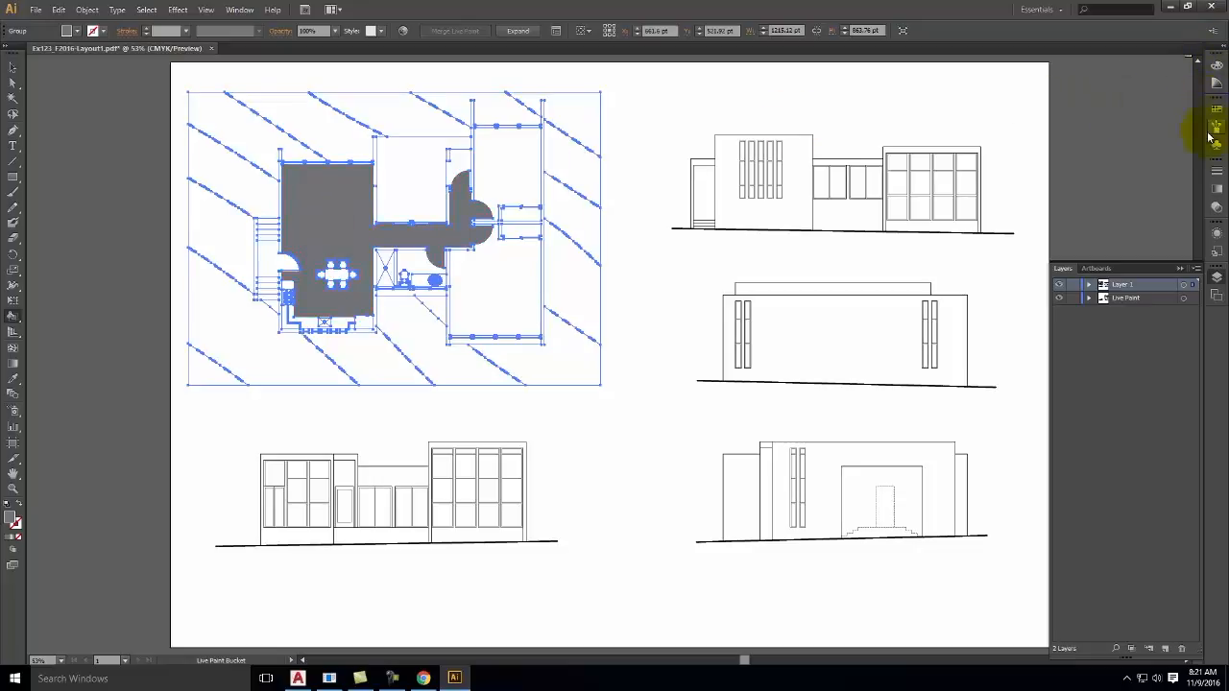
# - Switch the colour spectrum from grayscale to RGB and pick the red D62900 as the fill colour
pyautogui.click(1215, 82)
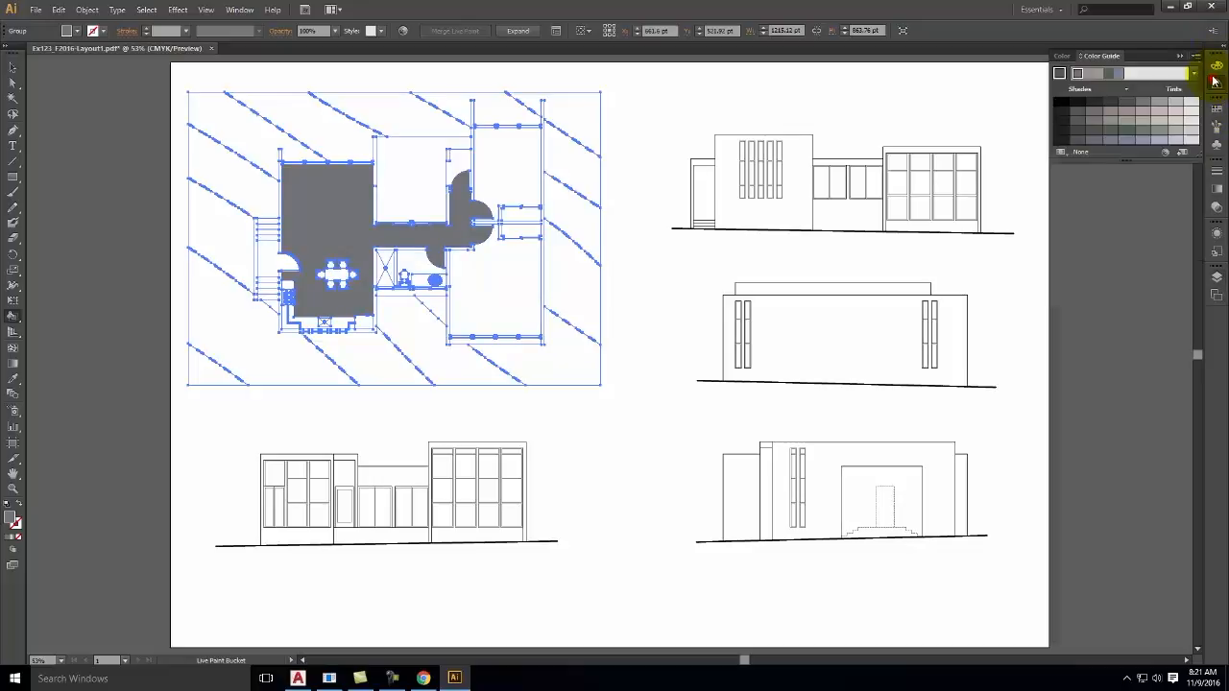
pyautogui.click(1064, 58)
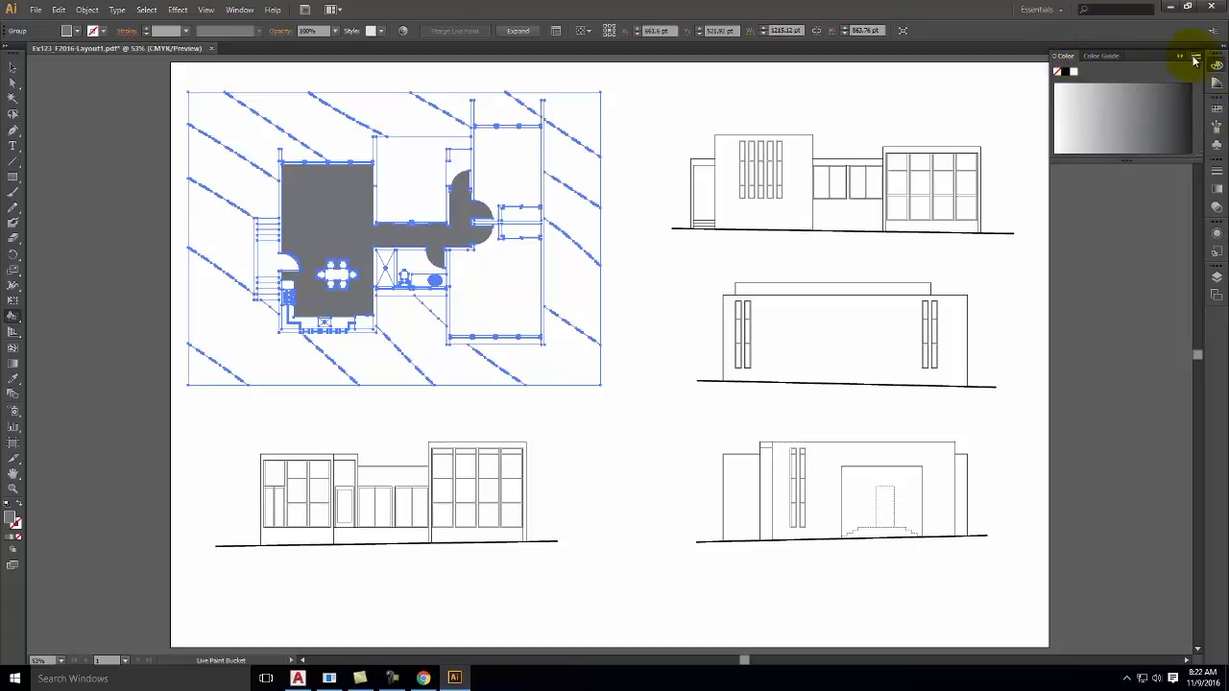
pyautogui.click(1195, 59)
pyautogui.click(1127, 93)
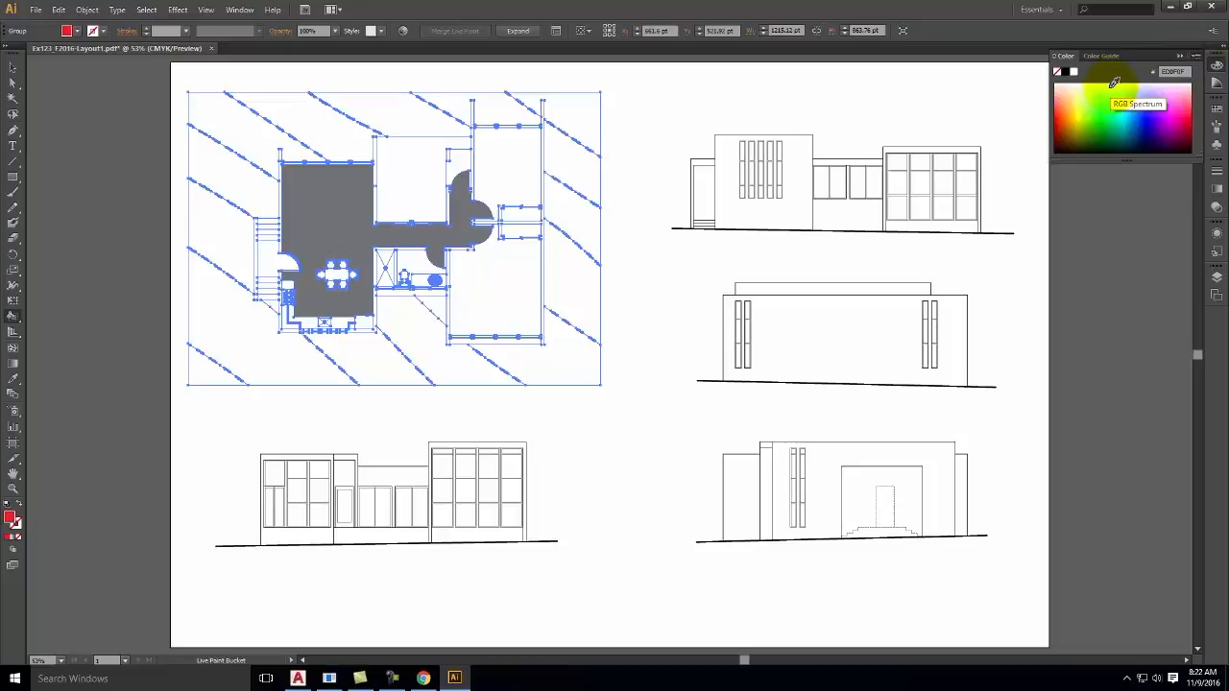
pyautogui.click(1062, 117)
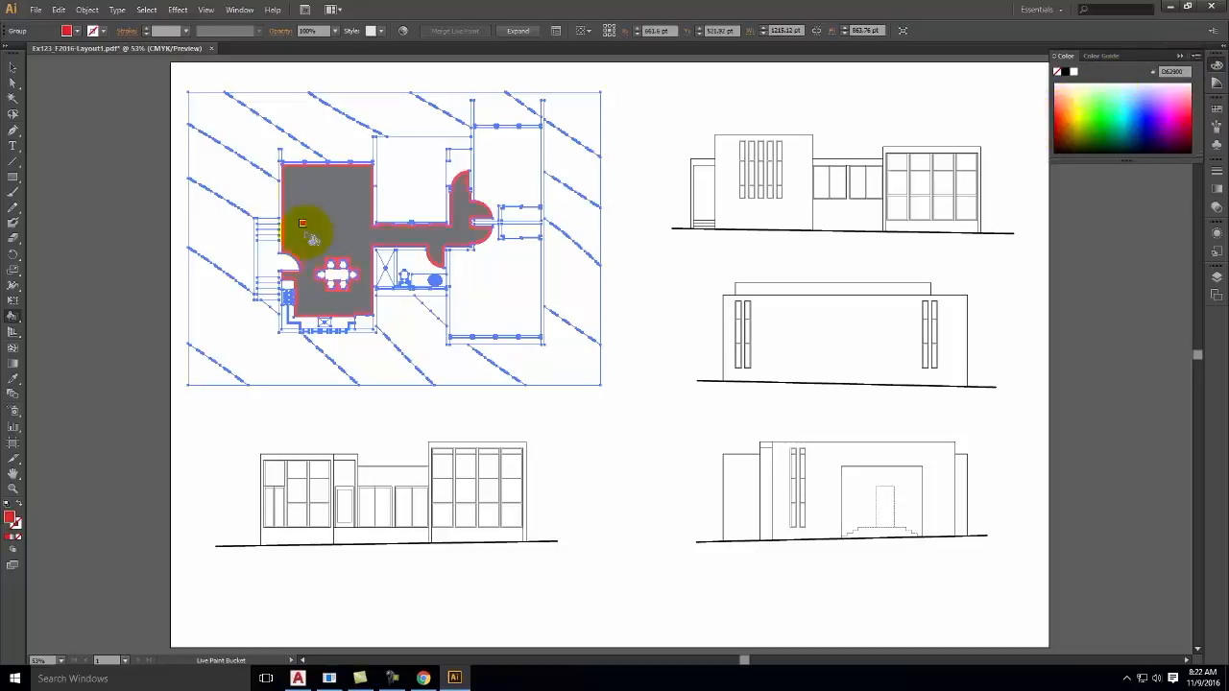
# - Set the fill colour to red ED1414 and paint the main living space and hallway with it
pyautogui.doubleClick(10, 520)
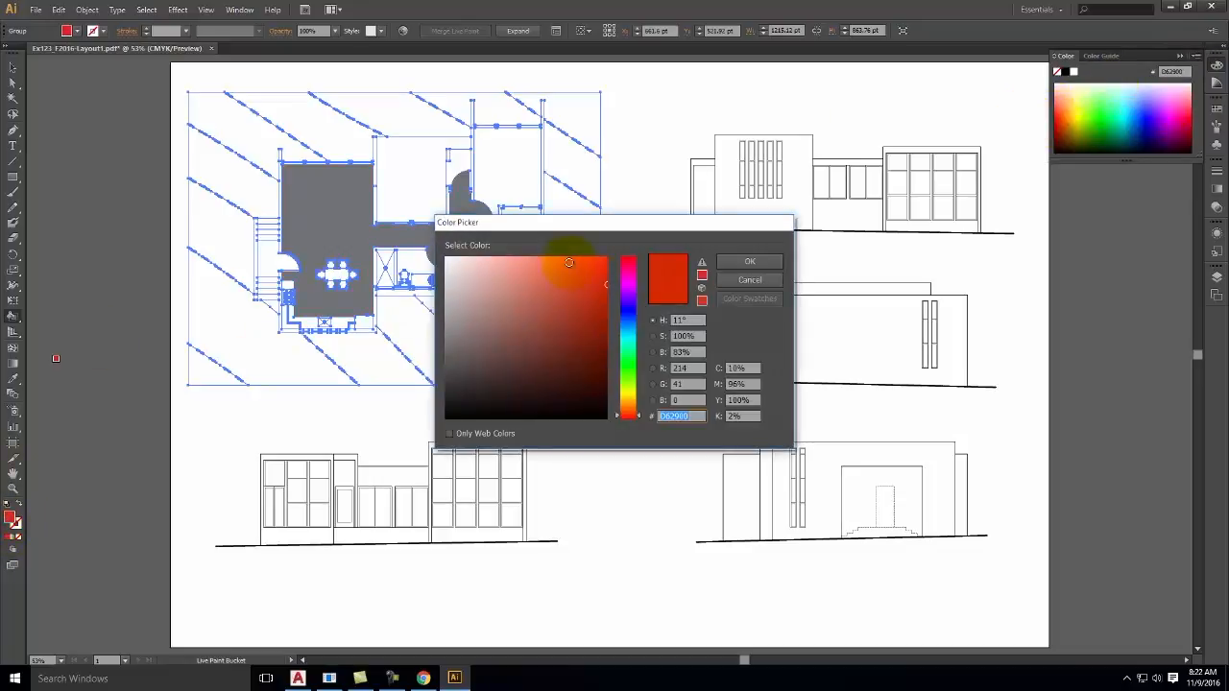
pyautogui.moveTo(628, 279); pyautogui.dragTo(631, 242)
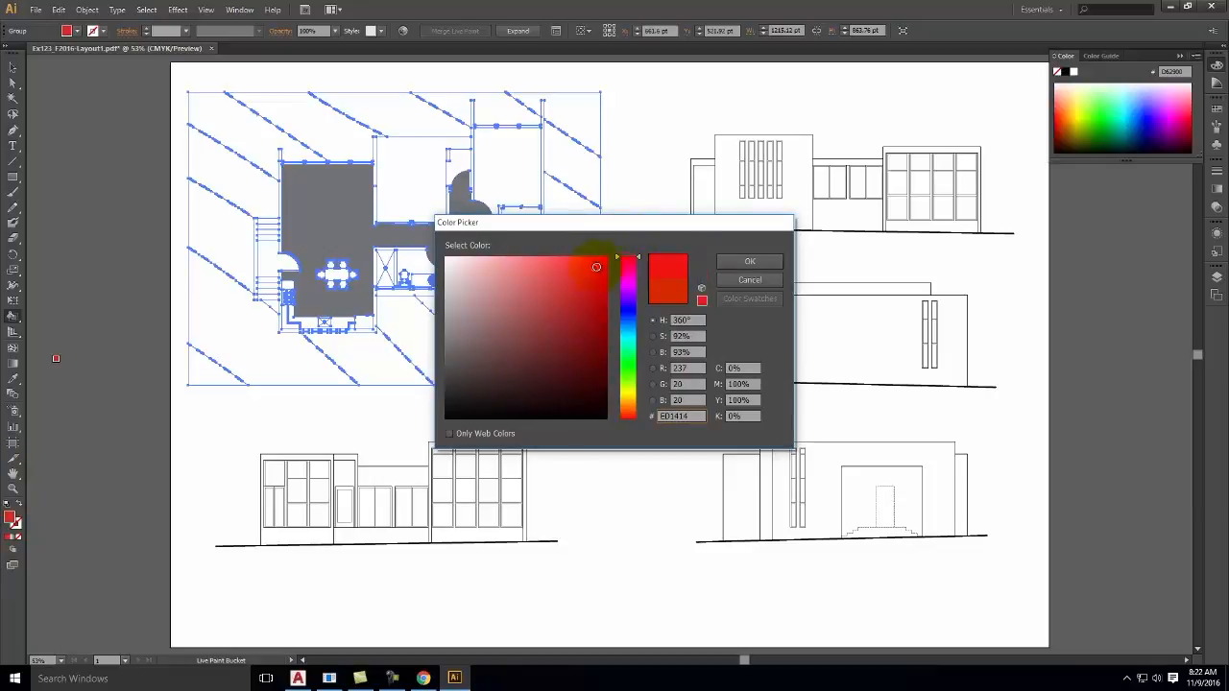
pyautogui.click(727, 262)
pyautogui.click(311, 213)
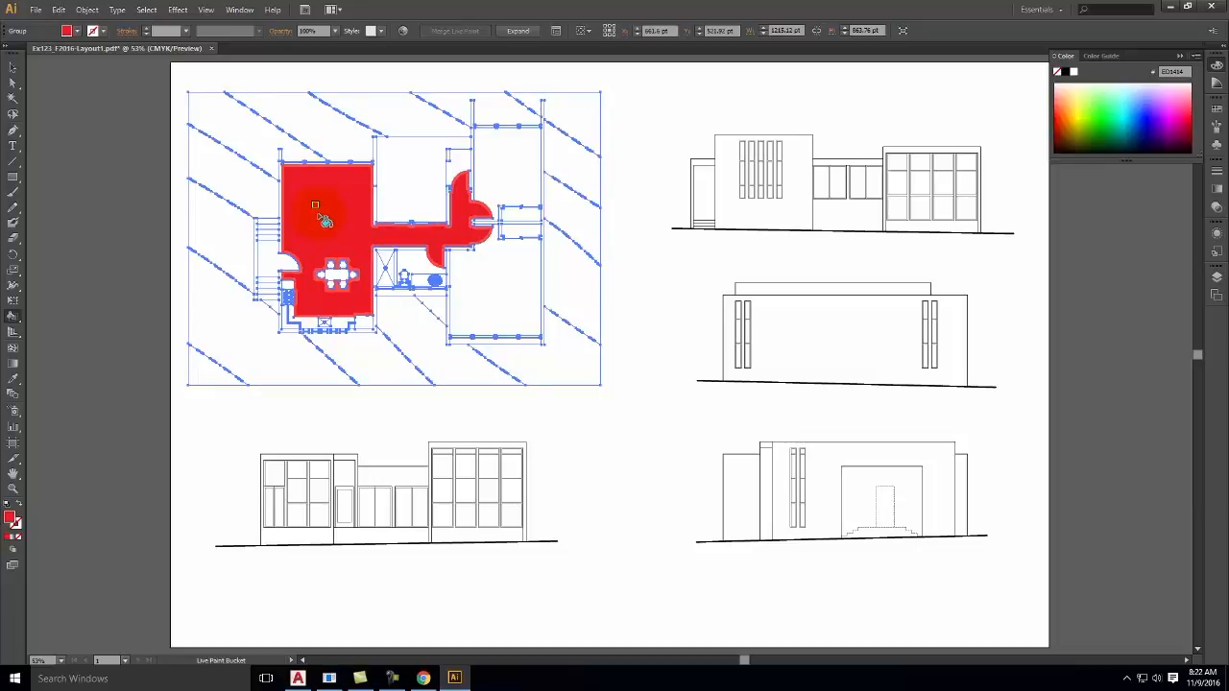
# - Paint the remaining rooms, closets, bathroom floor and entry landing of the plan with the same red fill
pyautogui.click(460, 159)
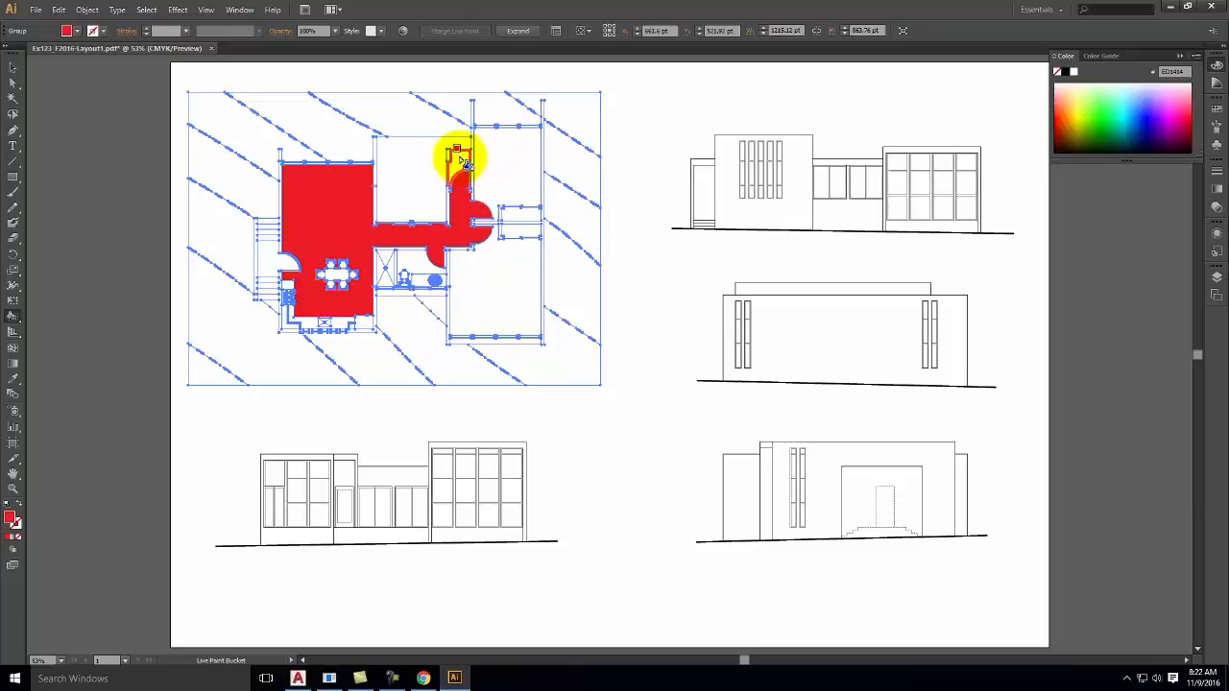
pyautogui.click(509, 160)
pyautogui.click(524, 266)
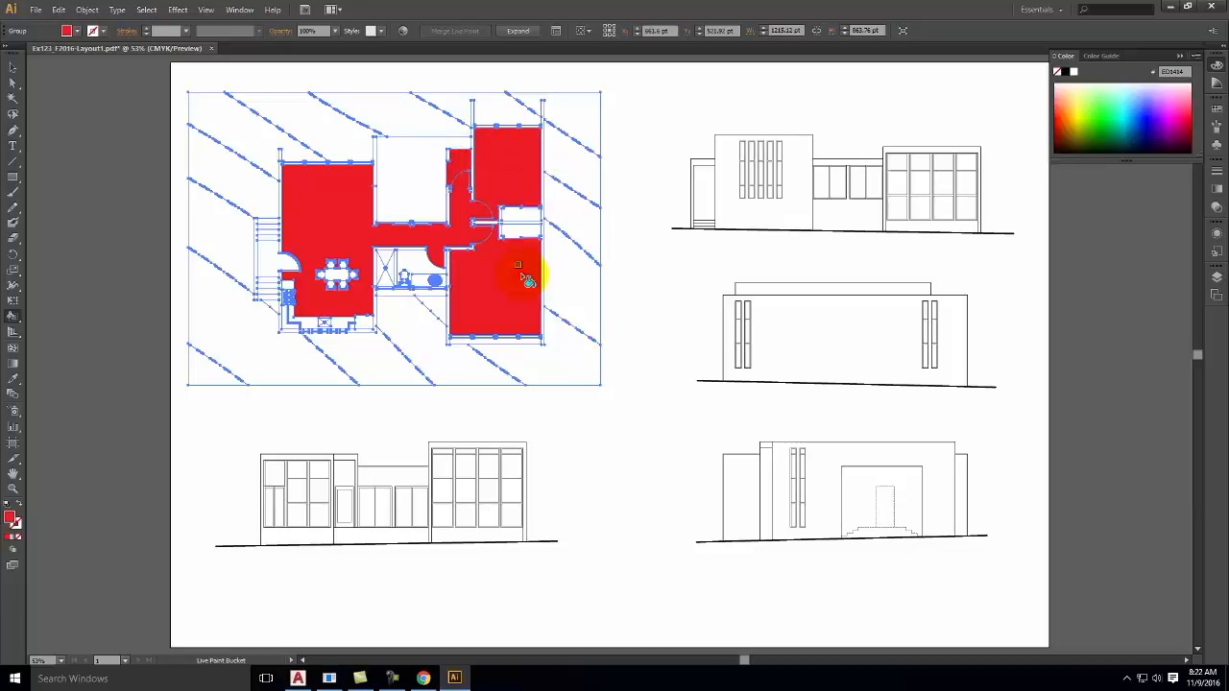
pyautogui.click(426, 196)
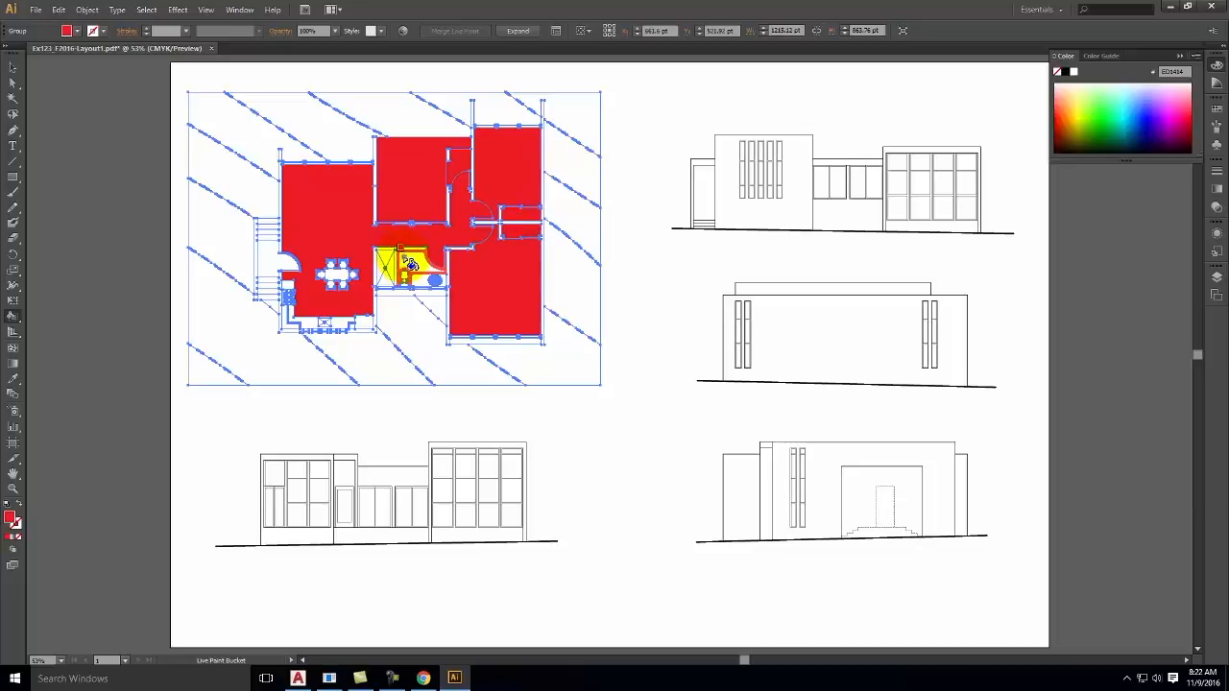
pyautogui.click(272, 263)
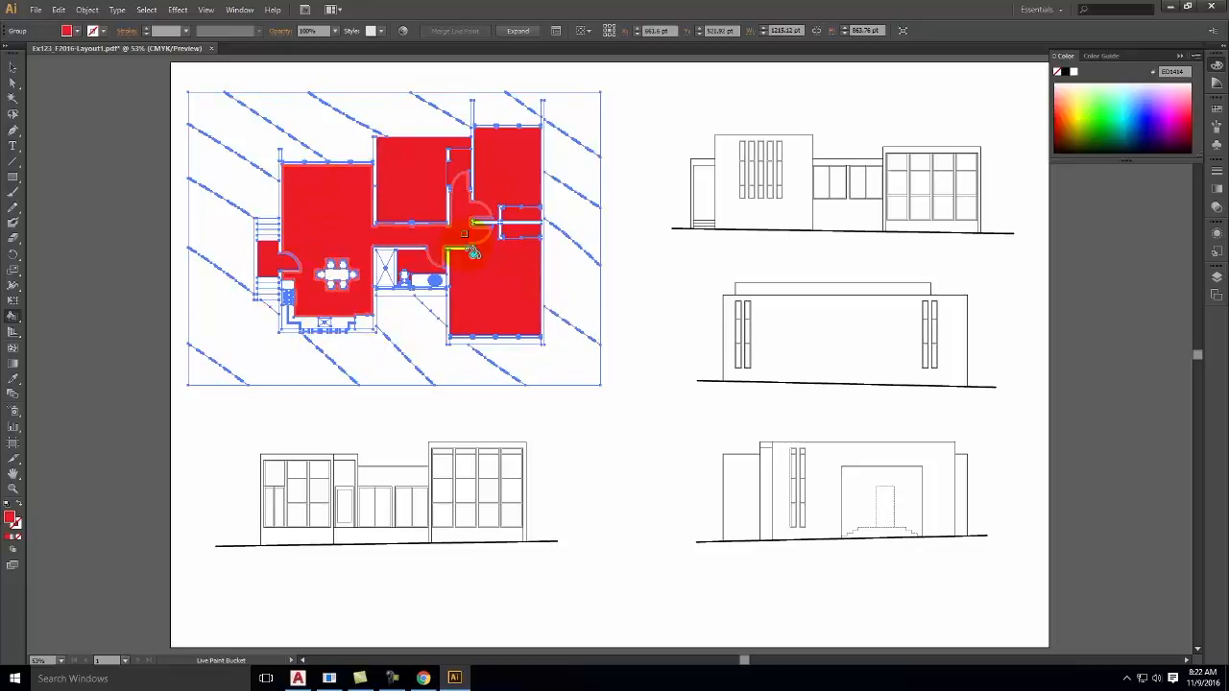
# - Set the Live Paint fill colour to blue 1A15EA
pyautogui.doubleClick(10, 519)
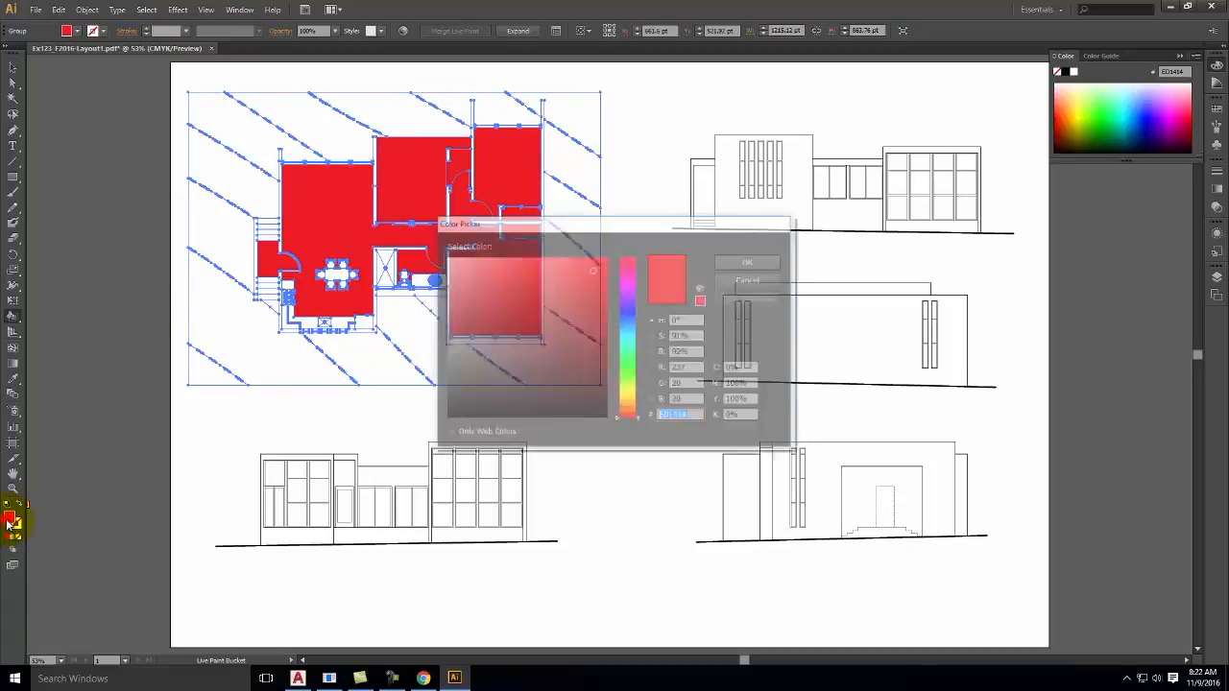
pyautogui.click(621, 316)
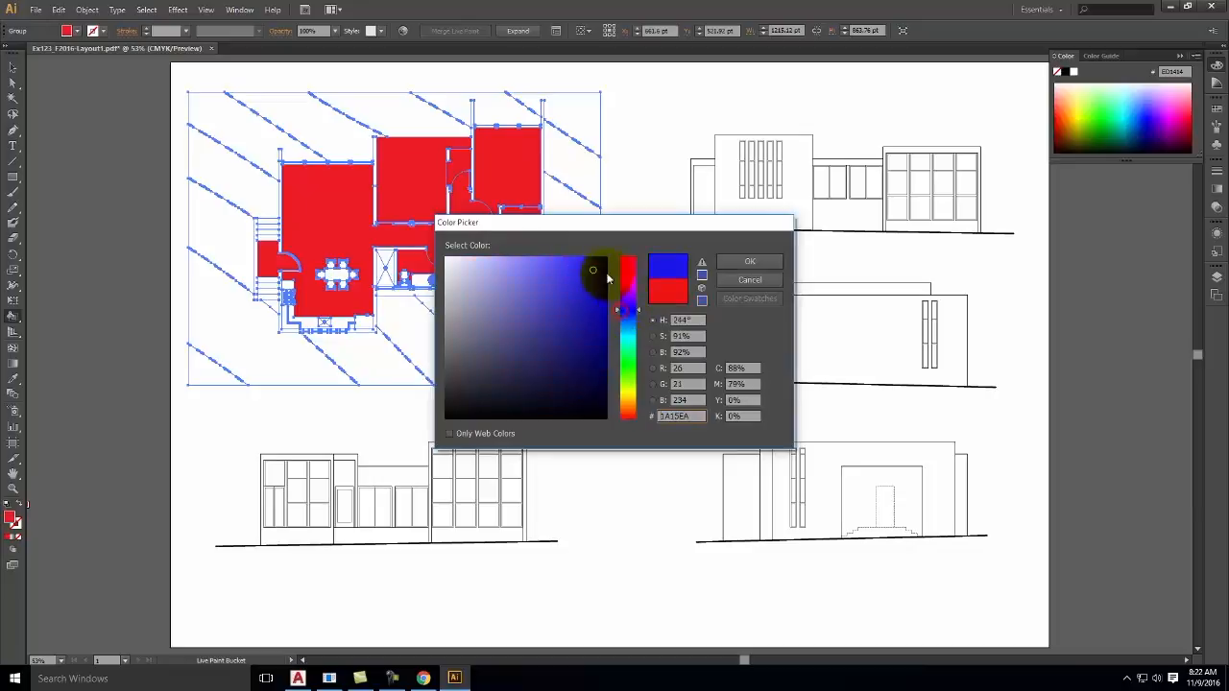
pyautogui.click(747, 261)
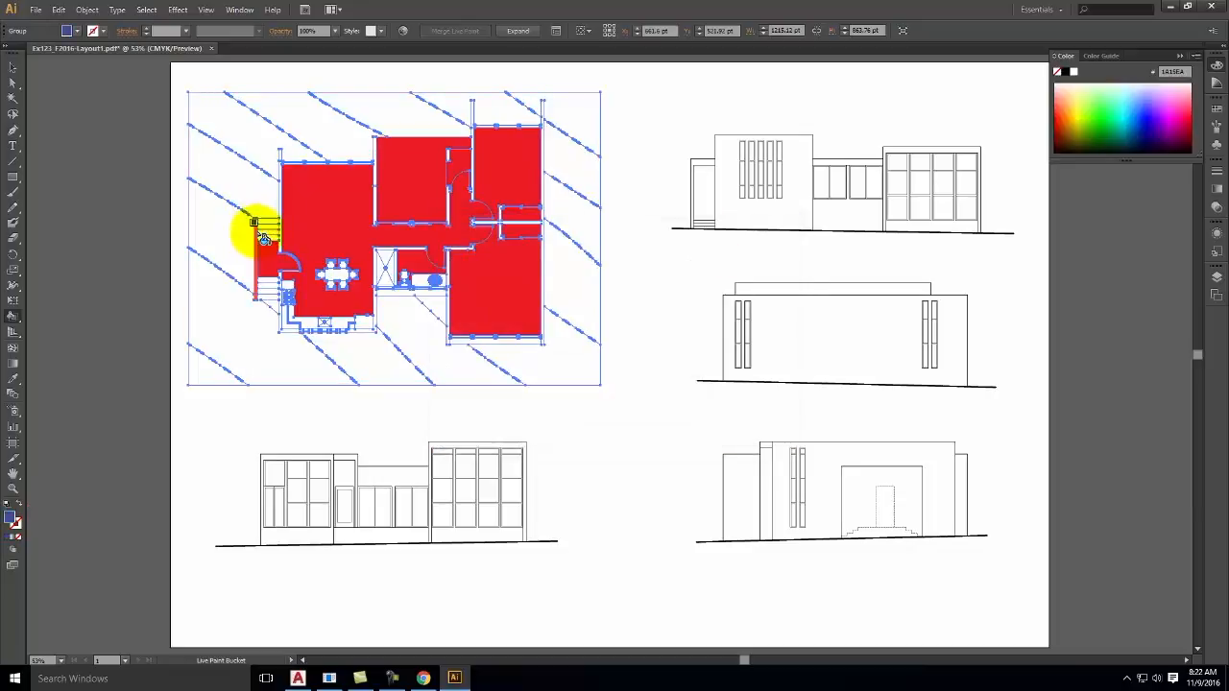
# - Paint the plan's walls around the living space, kitchen and shower side of the bathroom with the blue fill
pyautogui.hotkey('ctrl', 'alt', '=')
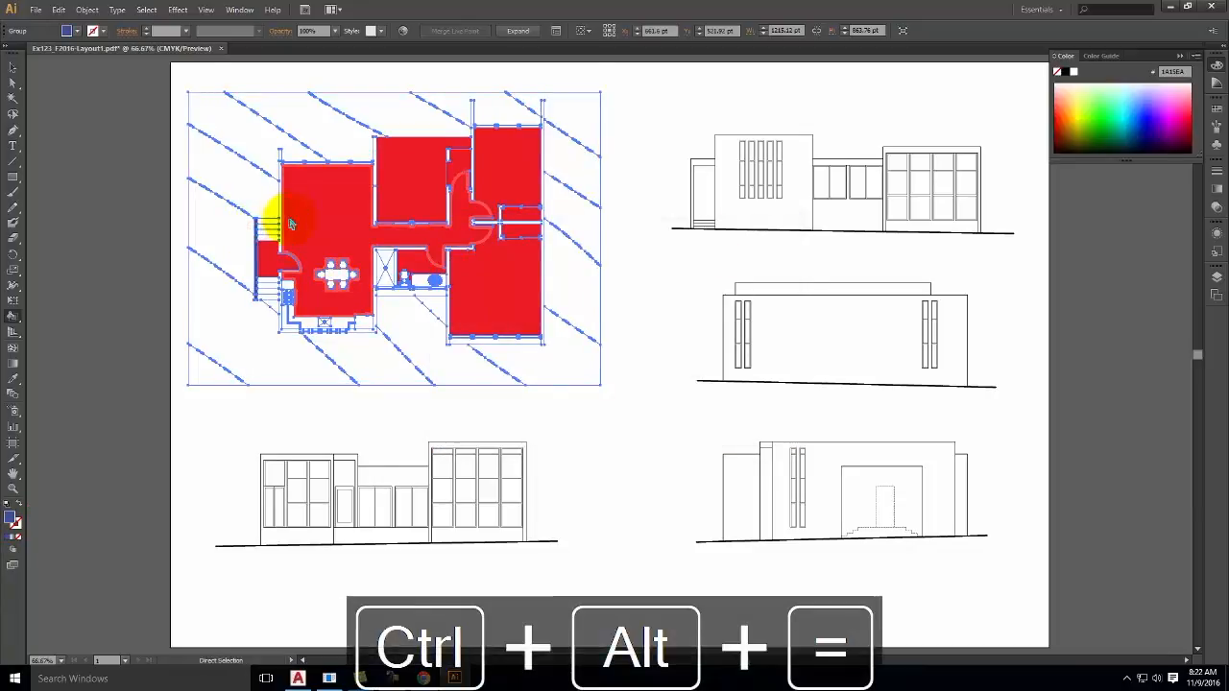
pyautogui.hotkey('ctrl', 'alt', '=')
pyautogui.press('space')
pyautogui.moveTo(282, 135); pyautogui.dragTo(607, 357)
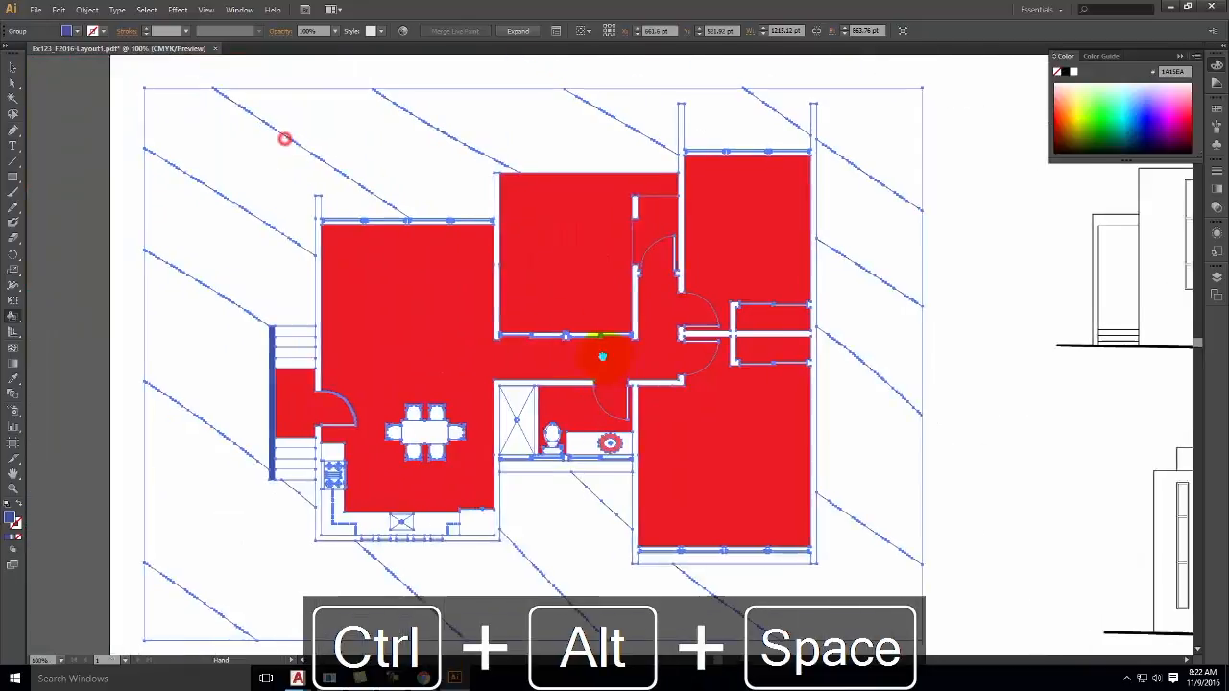
pyautogui.moveTo(508, 296); pyautogui.dragTo(527, 310)
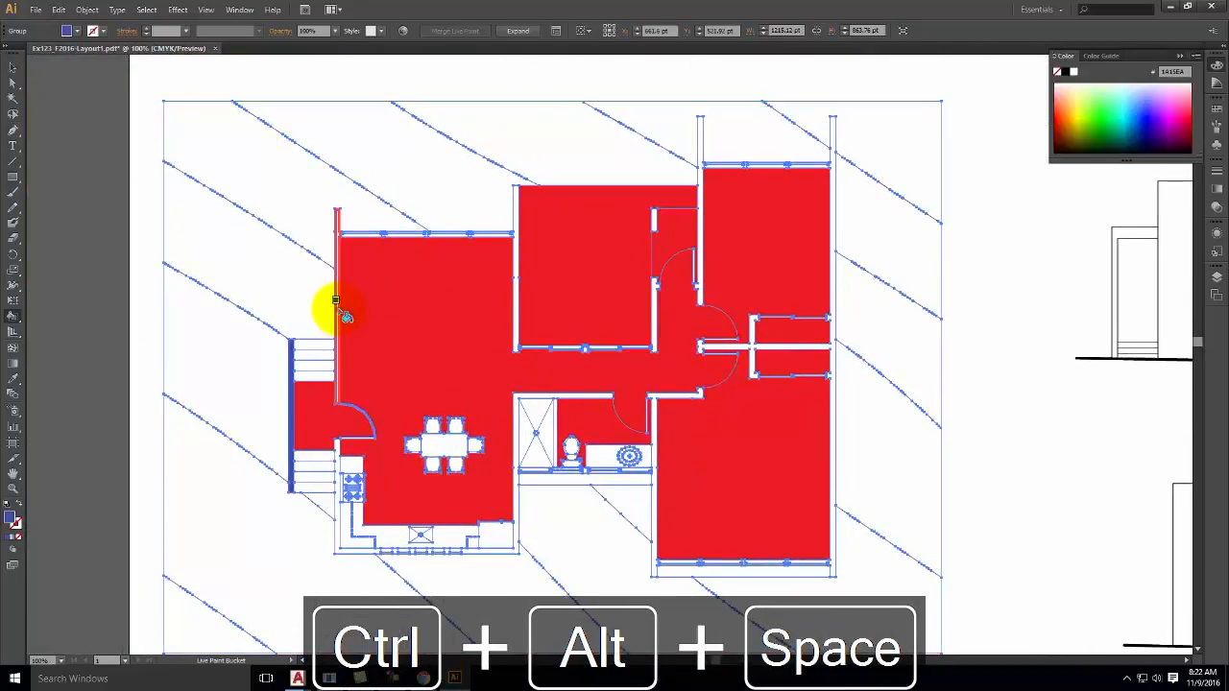
pyautogui.click(338, 307)
pyautogui.click(336, 483)
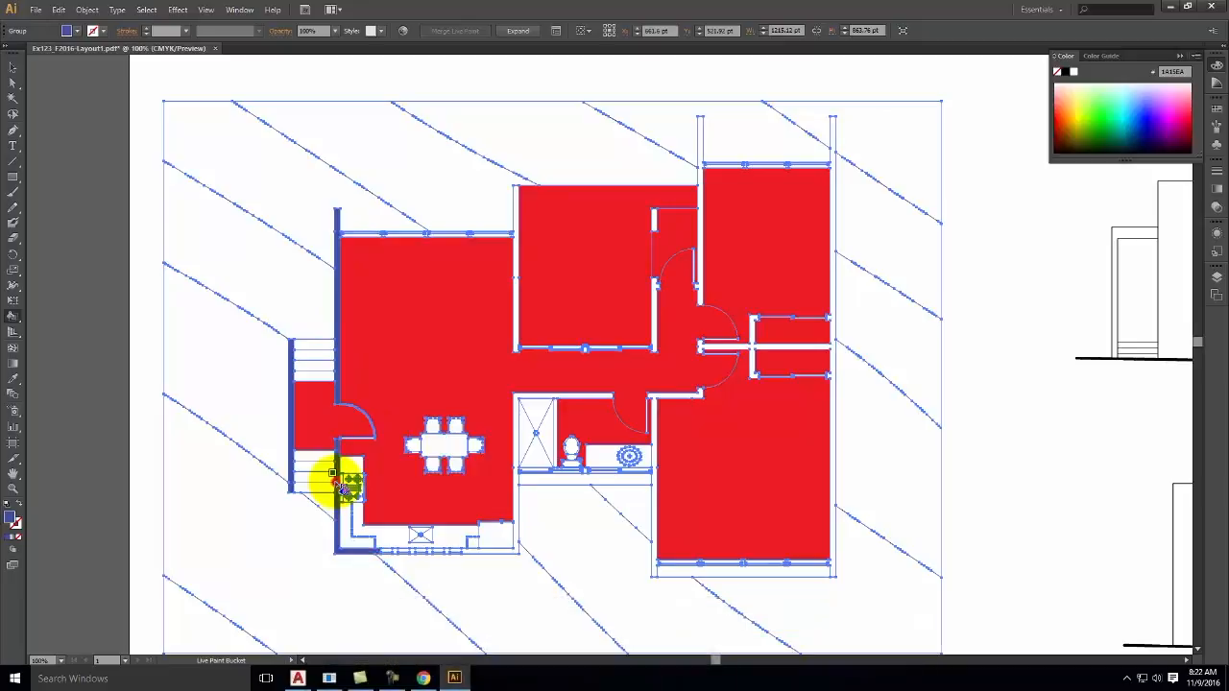
pyautogui.click(489, 552)
pyautogui.click(515, 322)
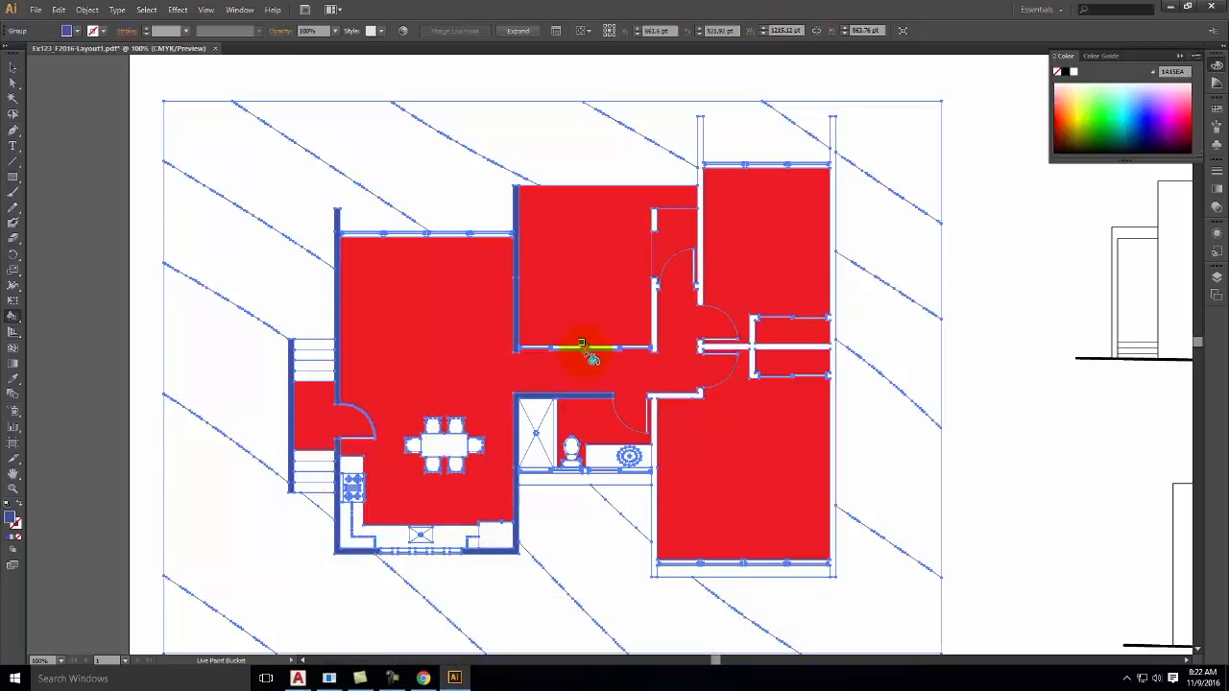
# - Paint the hallway closet walls and the walls around the two right-hand bedrooms with the same blue fill
pyautogui.click(659, 312)
pyautogui.click(698, 215)
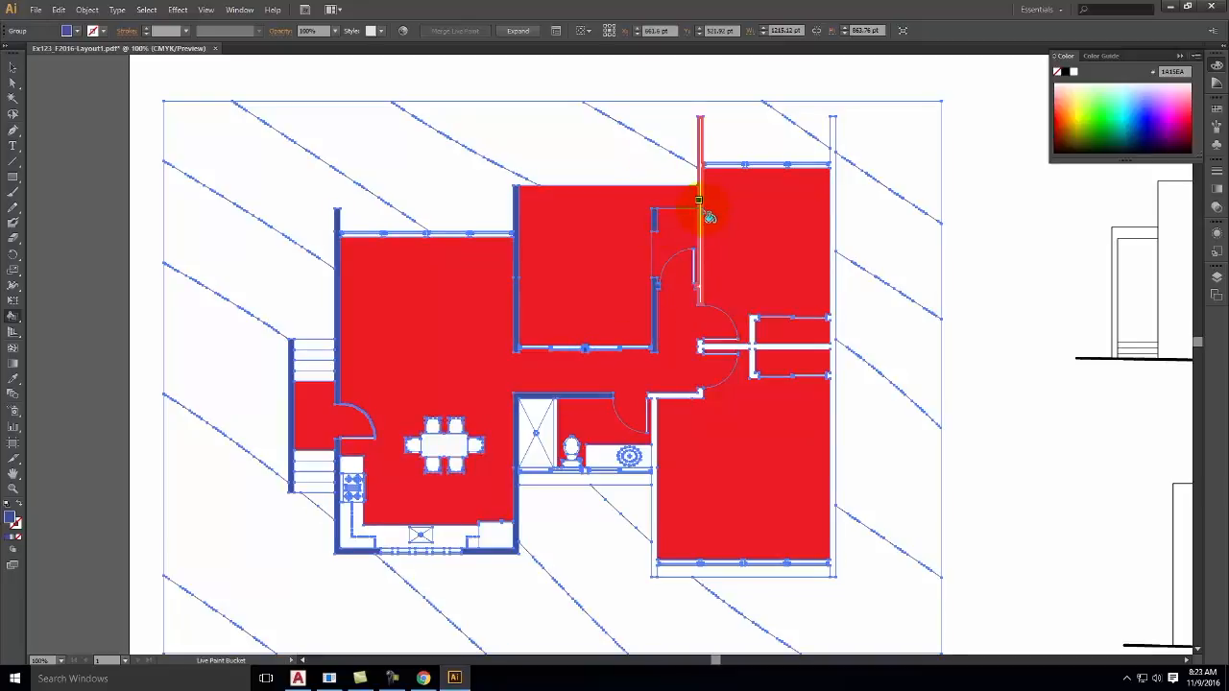
pyautogui.click(838, 142)
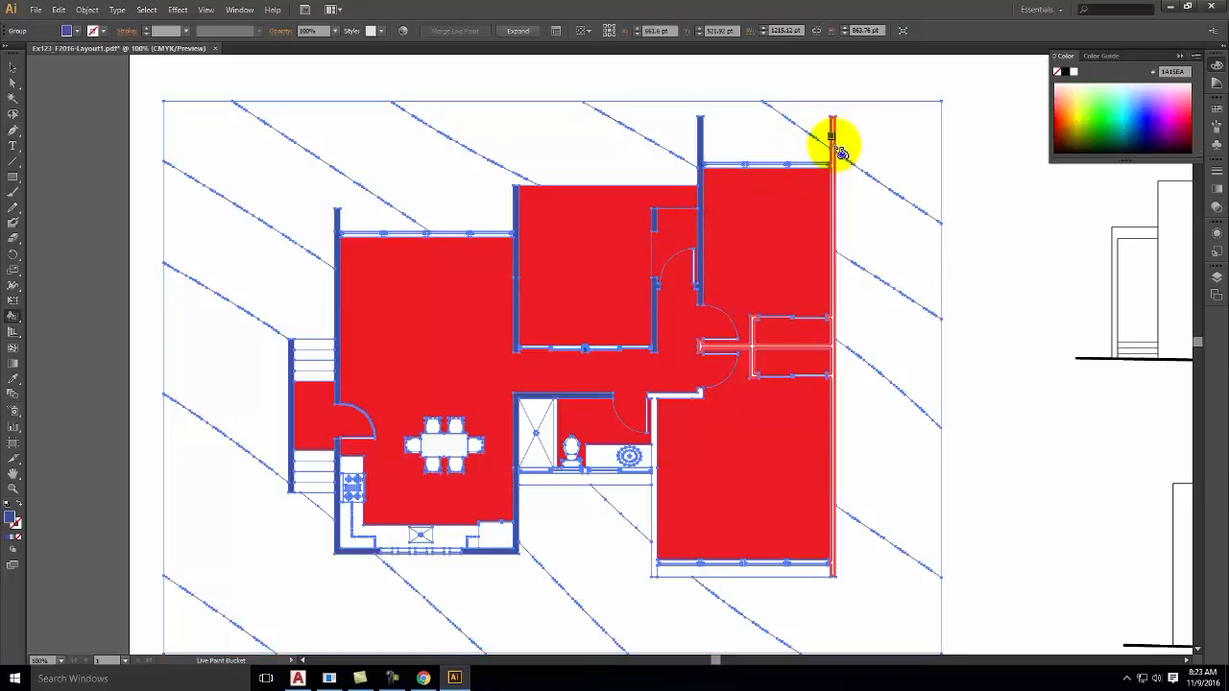
pyautogui.click(653, 523)
# - Paint the three mullions in the living space's upper window wall blue
pyautogui.hotkey('ctrl', 'alt', '=')
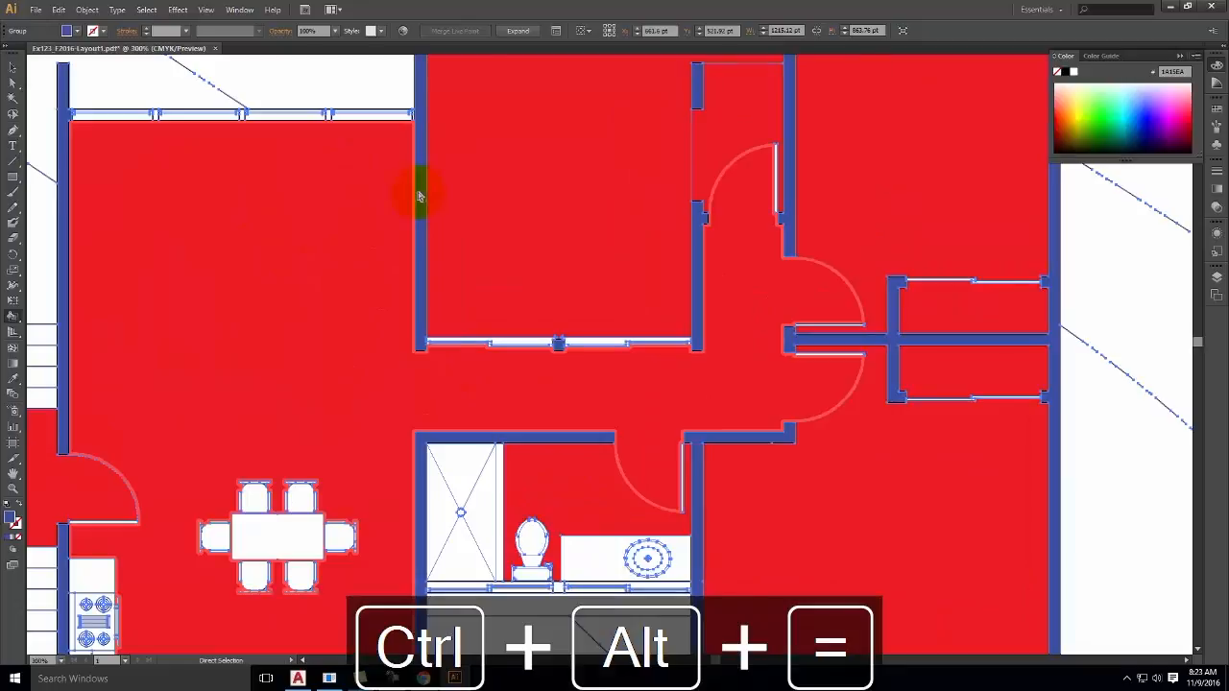
pyautogui.hotkey('ctrl', 'alt', '=')
pyautogui.moveTo(330, 147); pyautogui.dragTo(761, 449)
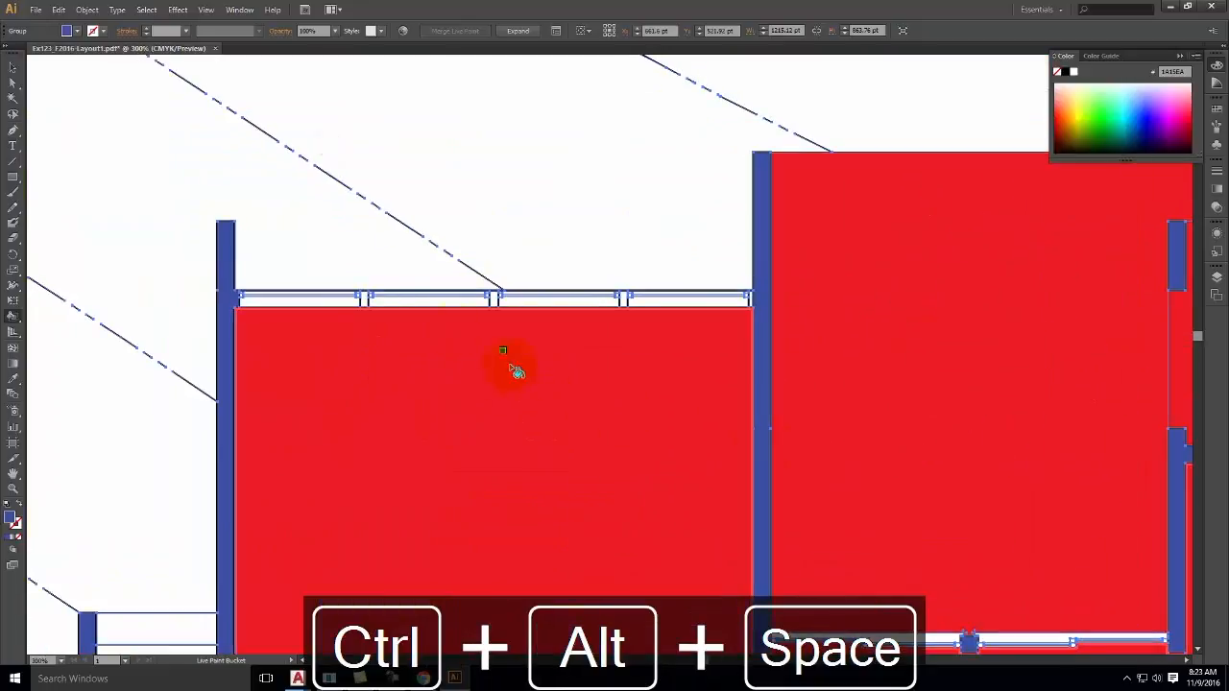
pyautogui.click(363, 298)
pyautogui.click(495, 299)
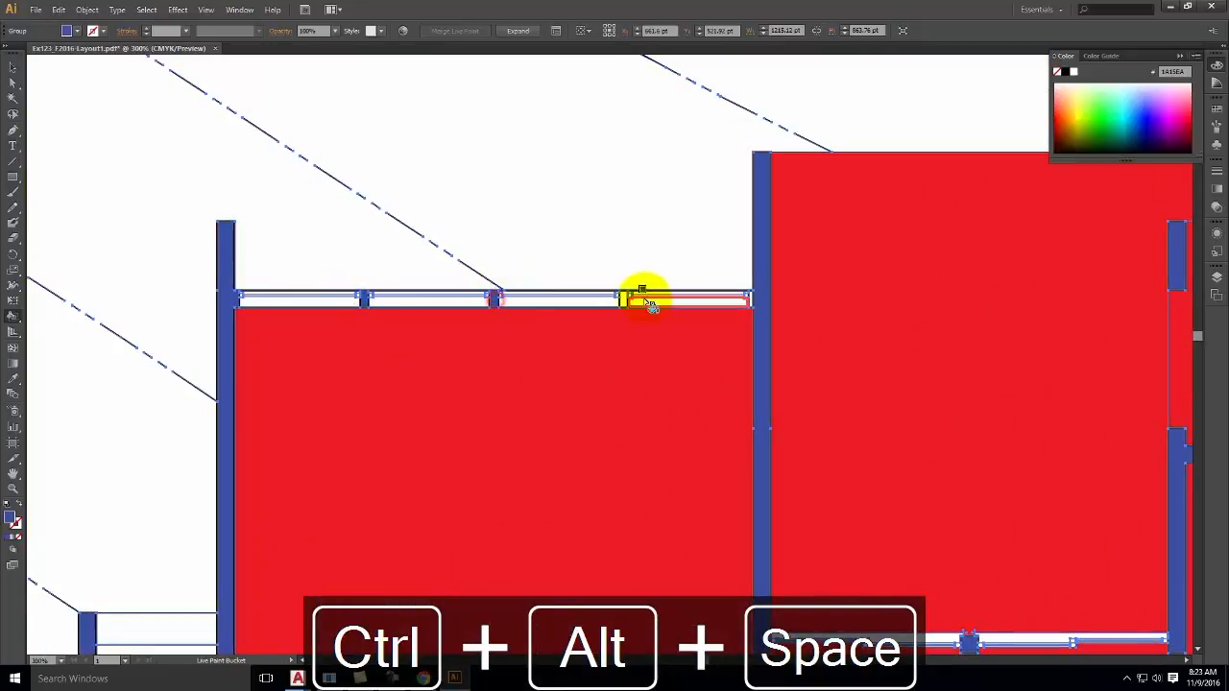
pyautogui.click(623, 298)
# - Paint the bathroom window's centre mullion and the mullions of the lower-right bedroom's window wall blue
pyautogui.moveTo(872, 332); pyautogui.dragTo(469, 70)
pyautogui.moveTo(662, 381); pyautogui.dragTo(587, 134)
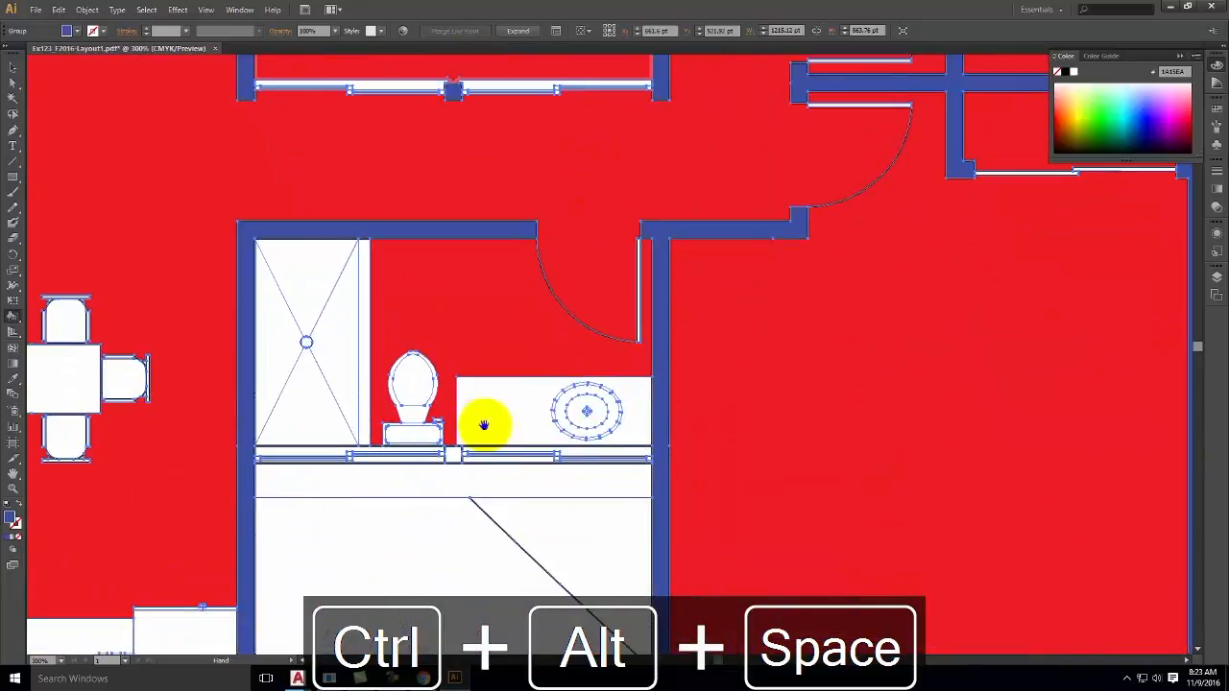
pyautogui.moveTo(1037, 435); pyautogui.dragTo(673, 229)
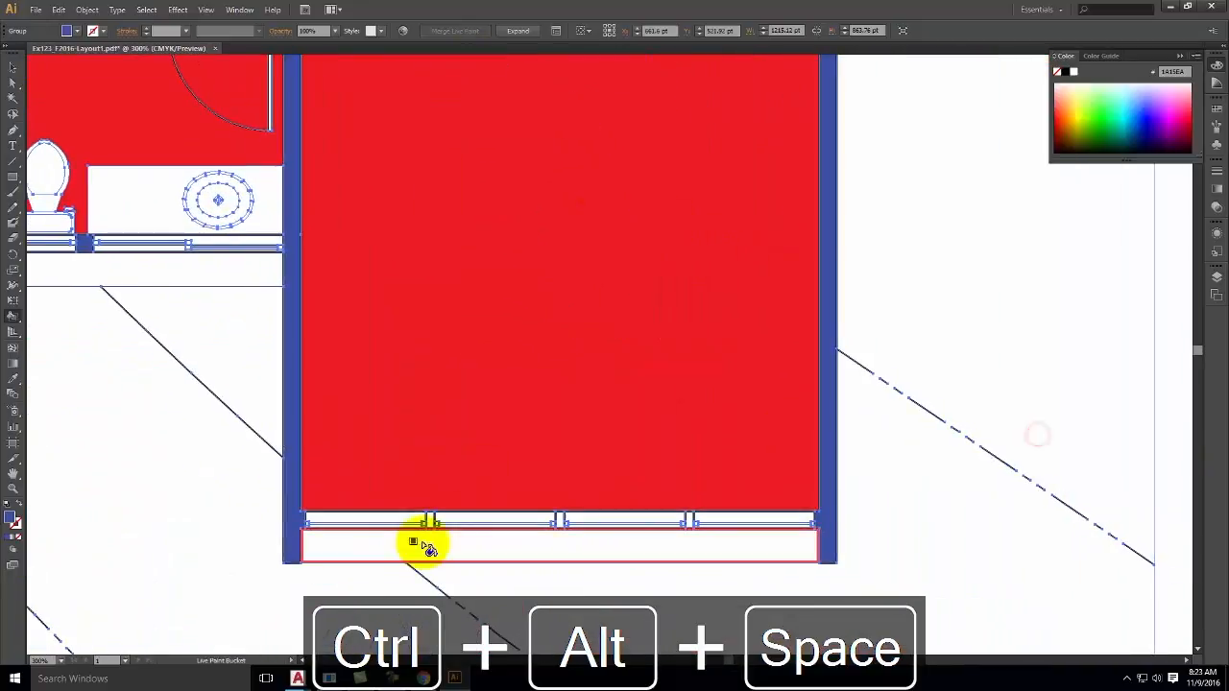
pyautogui.click(560, 520)
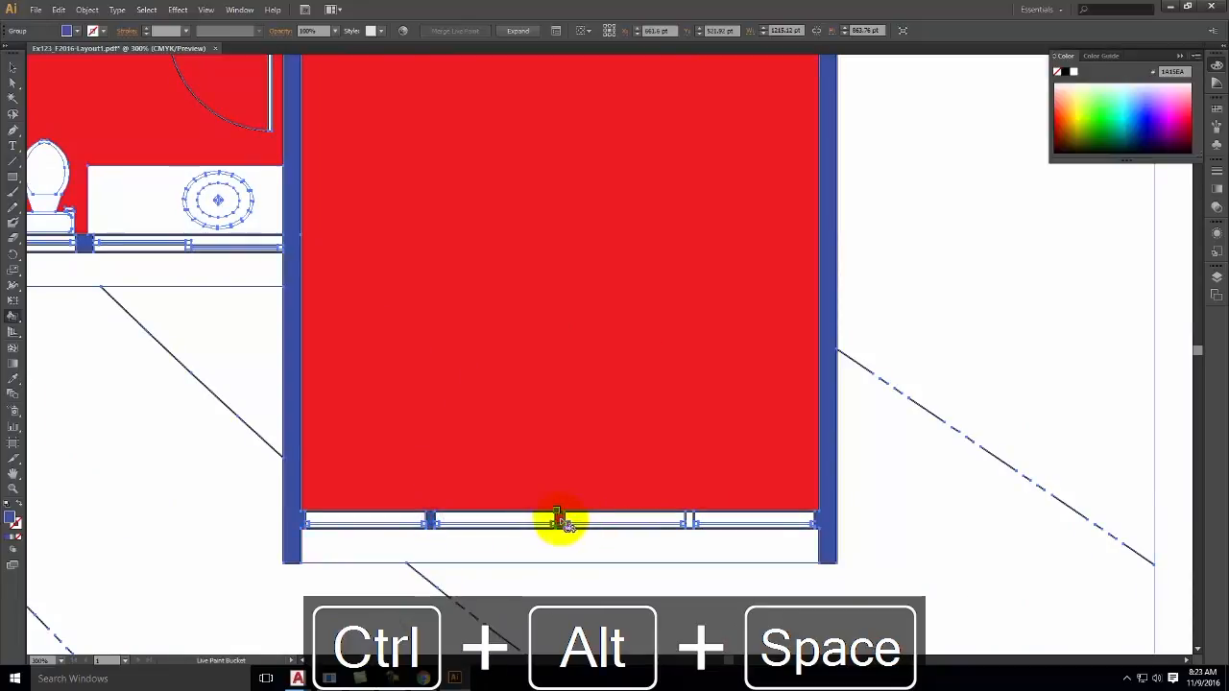
pyautogui.click(692, 520)
# - Paint the two mullions in the upper-right bedroom's window wall blue
pyautogui.moveTo(697, 411); pyautogui.dragTo(761, 652)
pyautogui.moveTo(646, 148); pyautogui.dragTo(724, 614)
pyautogui.moveTo(623, 218); pyautogui.dragTo(612, 393)
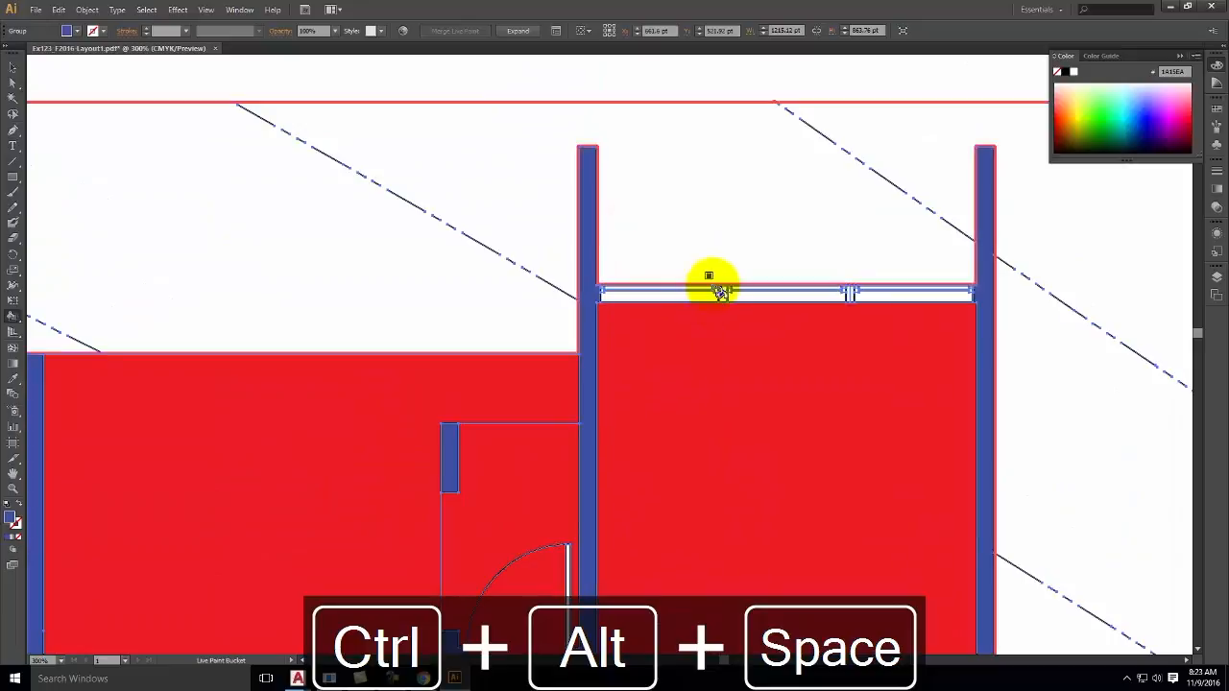
pyautogui.click(722, 291)
pyautogui.click(849, 291)
pyautogui.moveTo(884, 267)
pyautogui.mouseDown()
pyautogui.moveTo(790, 240)
pyautogui.moveTo(737, 186)
pyautogui.mouseUp()
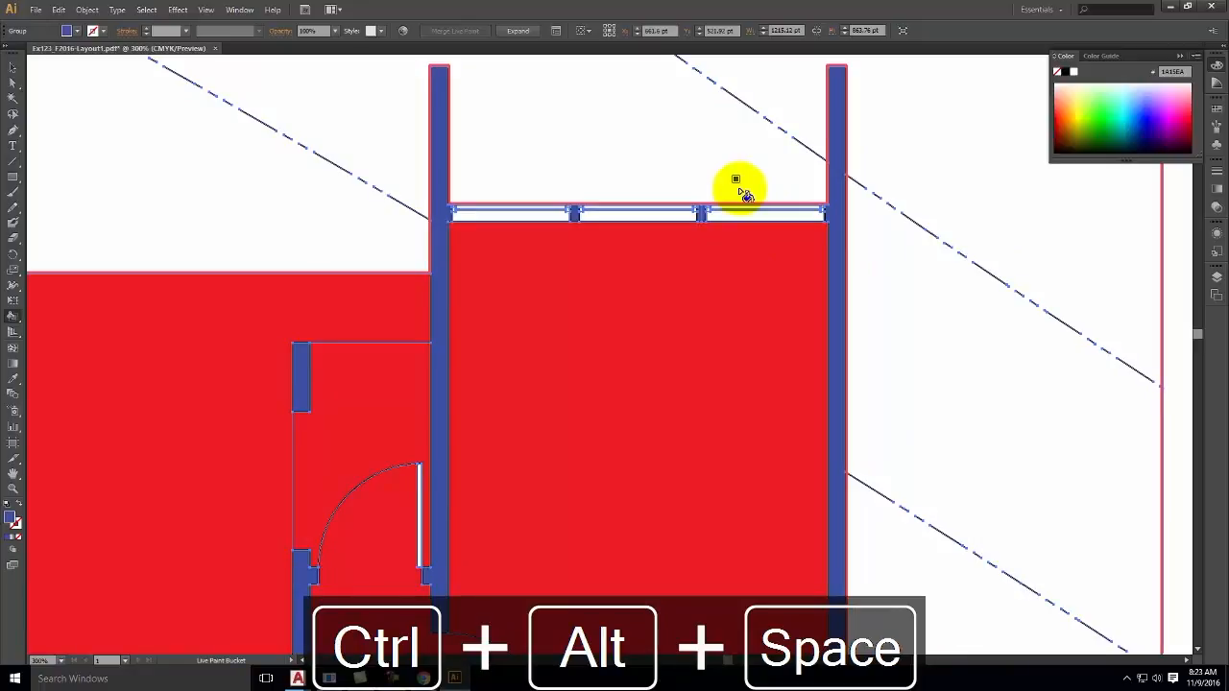
# - Expand the plan's Live Paint group into regular paths
pyautogui.hotkey('ctrl', 'alt', '-')
pyautogui.hotkey('ctrl', 'alt', '-')
pyautogui.hotkey('ctrl', 'alt', '-')
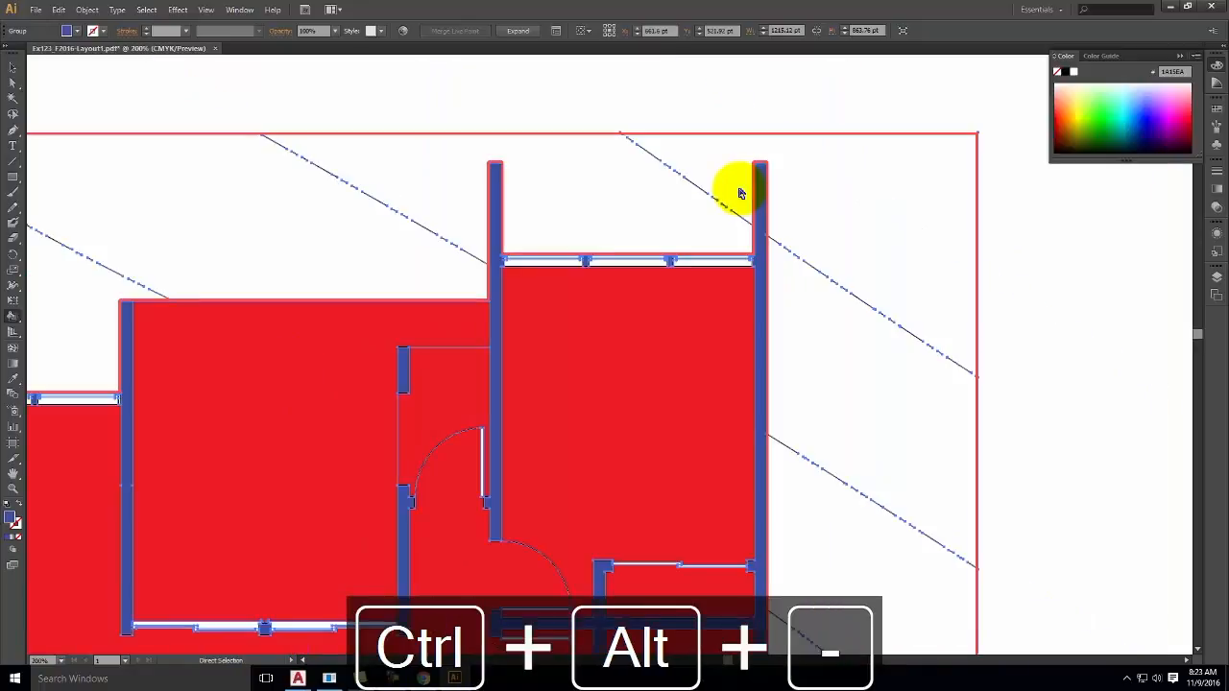
pyautogui.hotkey('ctrl', 'alt', '-')
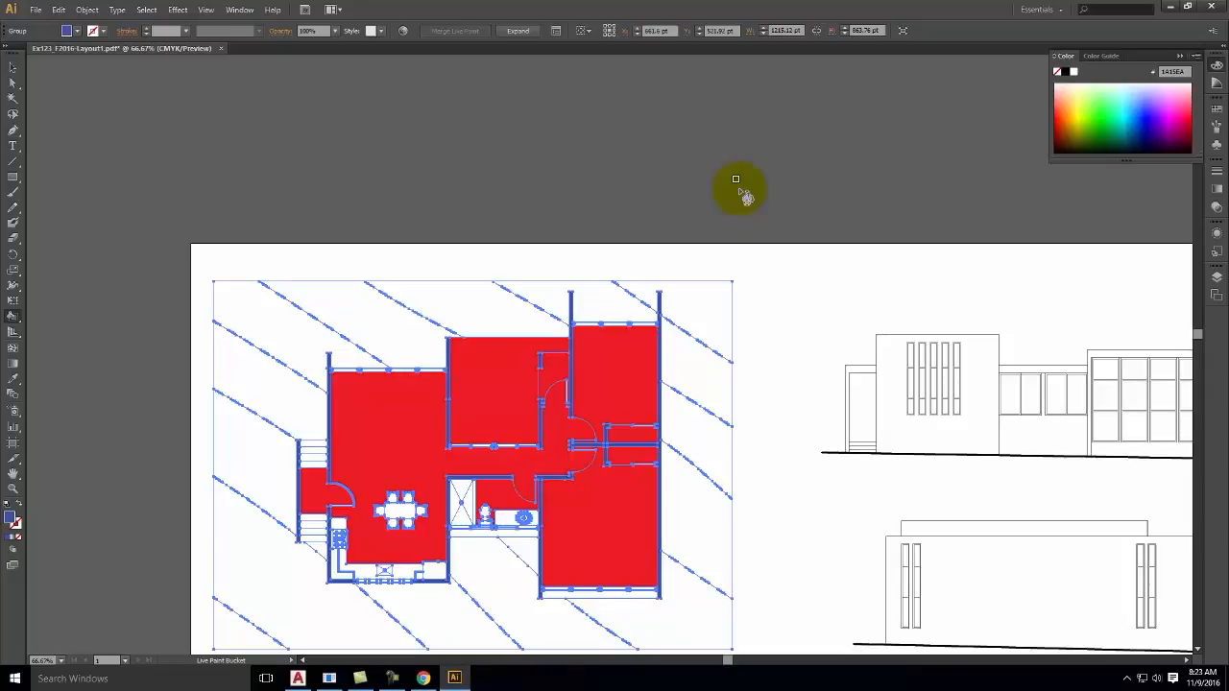
pyautogui.scroll(-4, 489, 302)
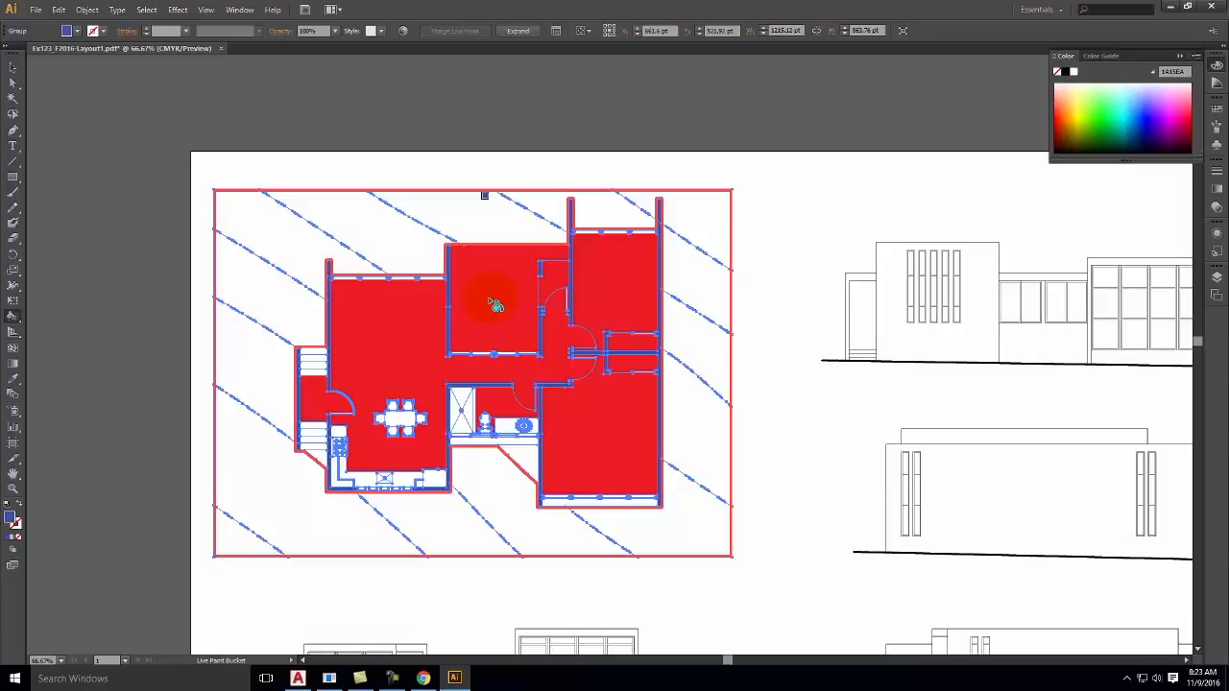
pyautogui.click(516, 34)
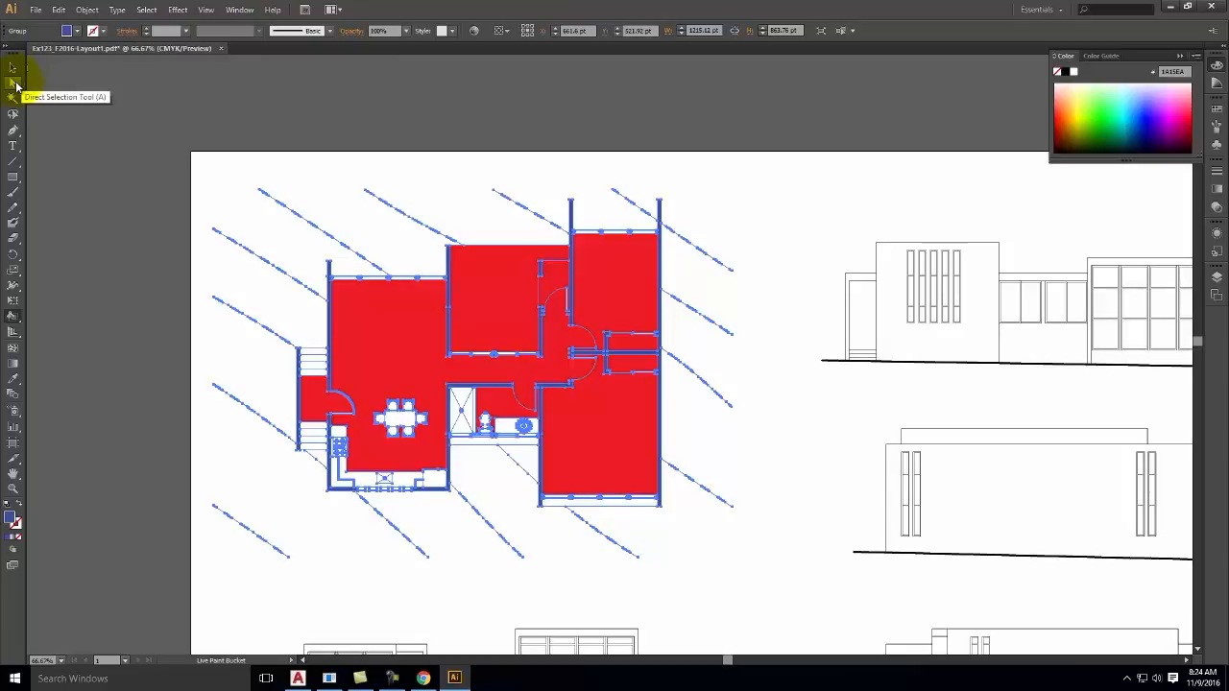
# - Deselect the expanded plan and directly select only the red fill shape of the main living space and hallway
pyautogui.click(14, 85)
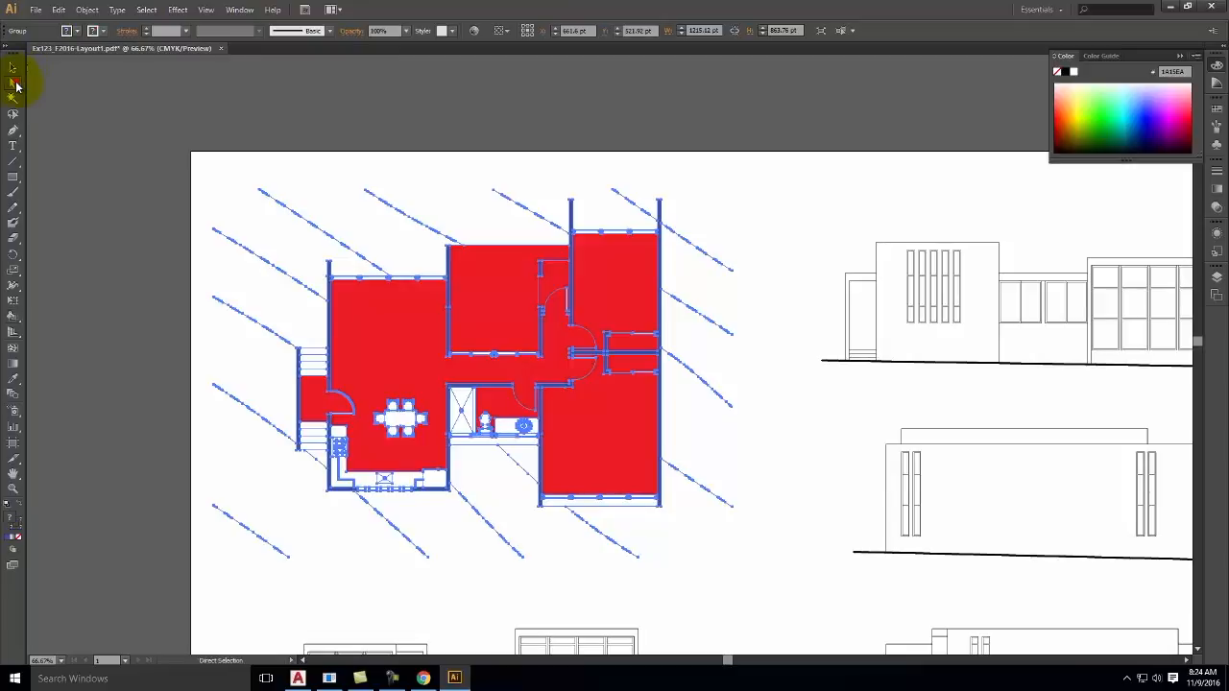
pyautogui.click(164, 106)
pyautogui.click(392, 335)
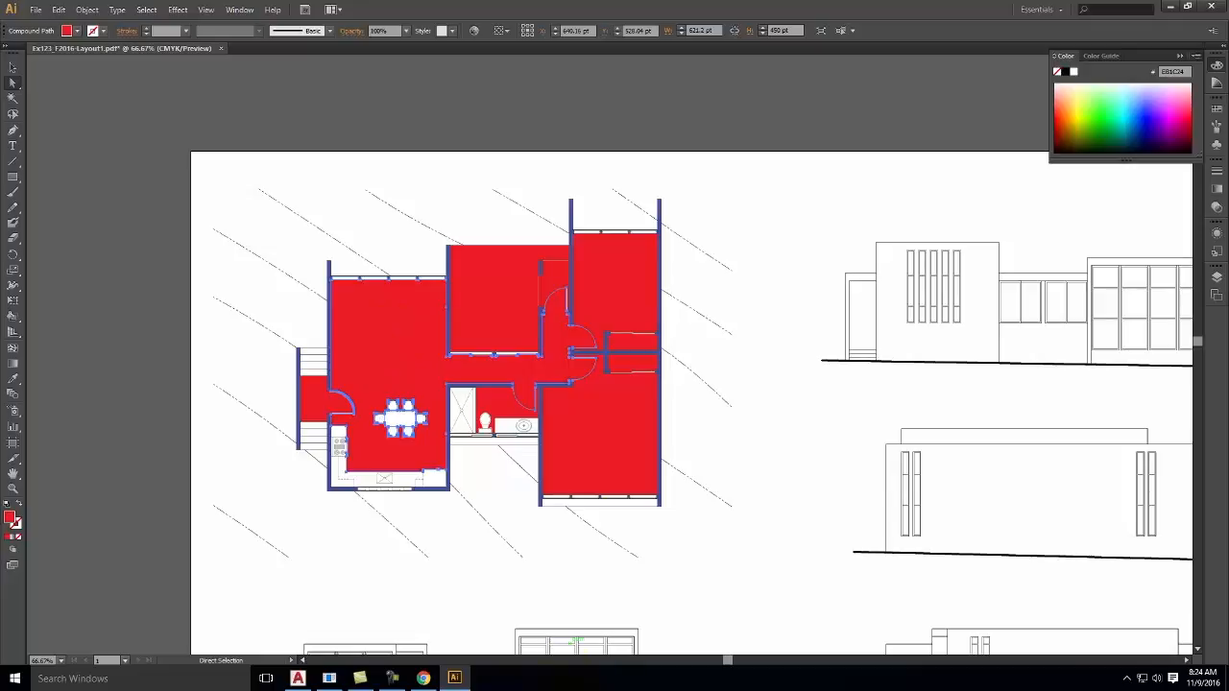
# - Switch to Chrome and open the PrismaColor Markers (Architectural Set 1) entry from the Color Swatches page
pyautogui.click(423, 678)
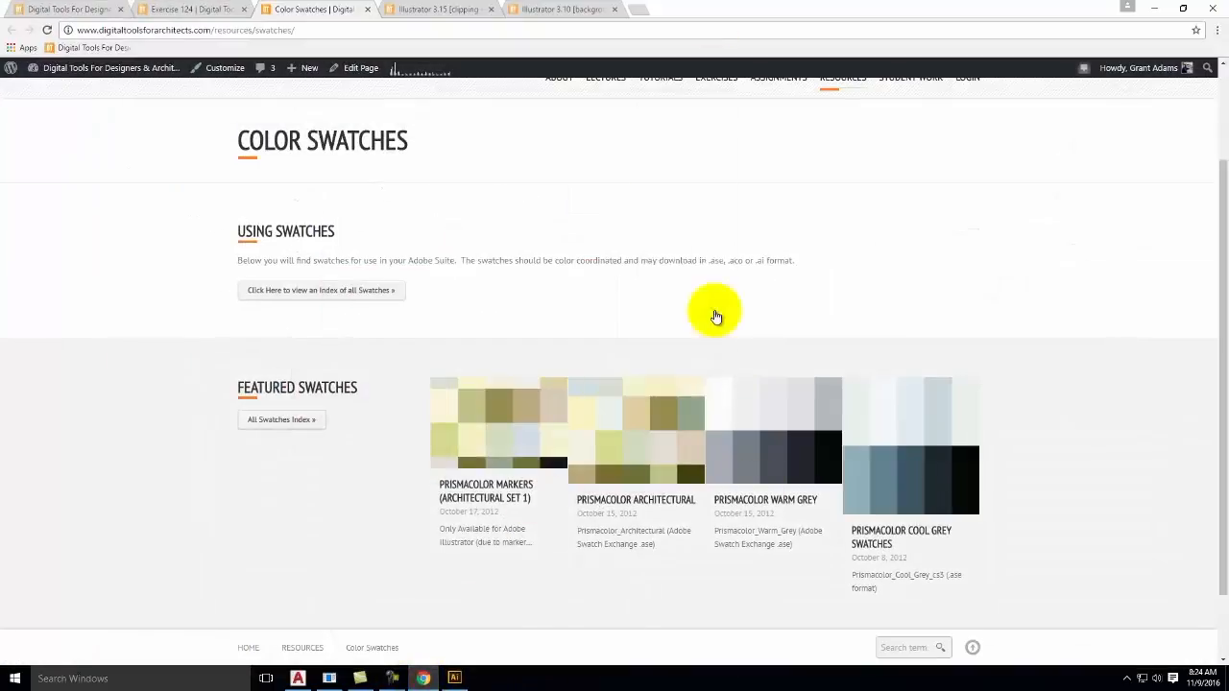
pyautogui.scroll(-1, 905, 461)
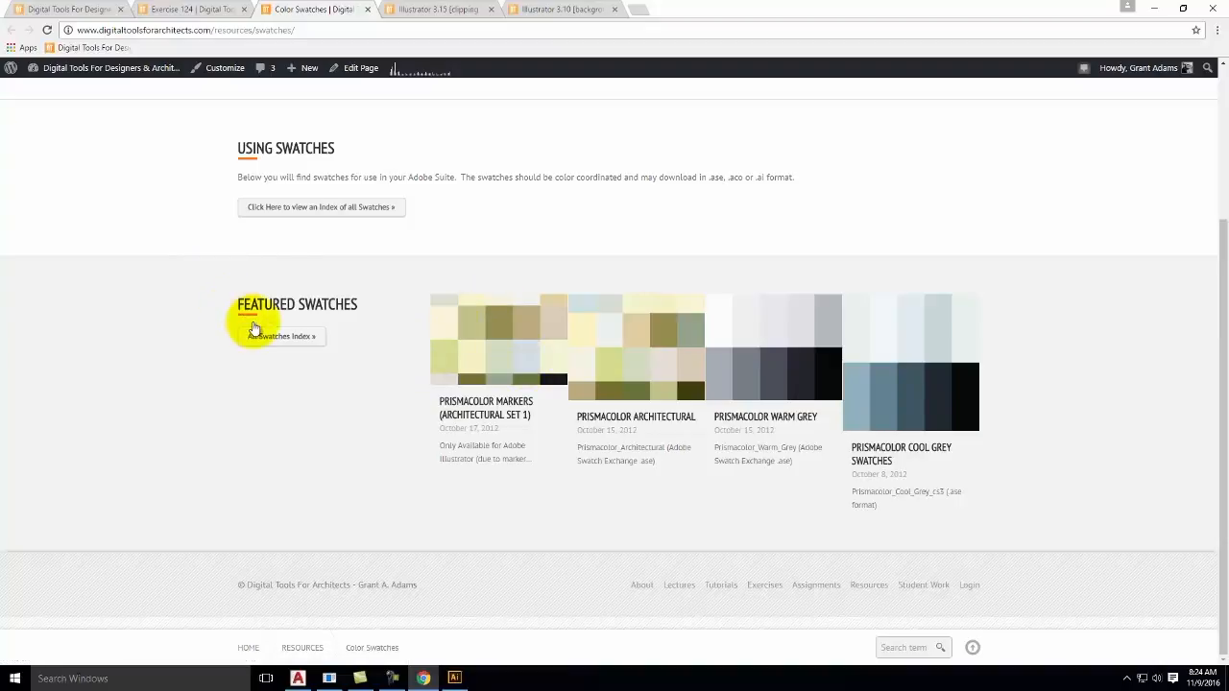
pyautogui.scroll(3, 240, 317)
pyautogui.moveTo(857, 213)
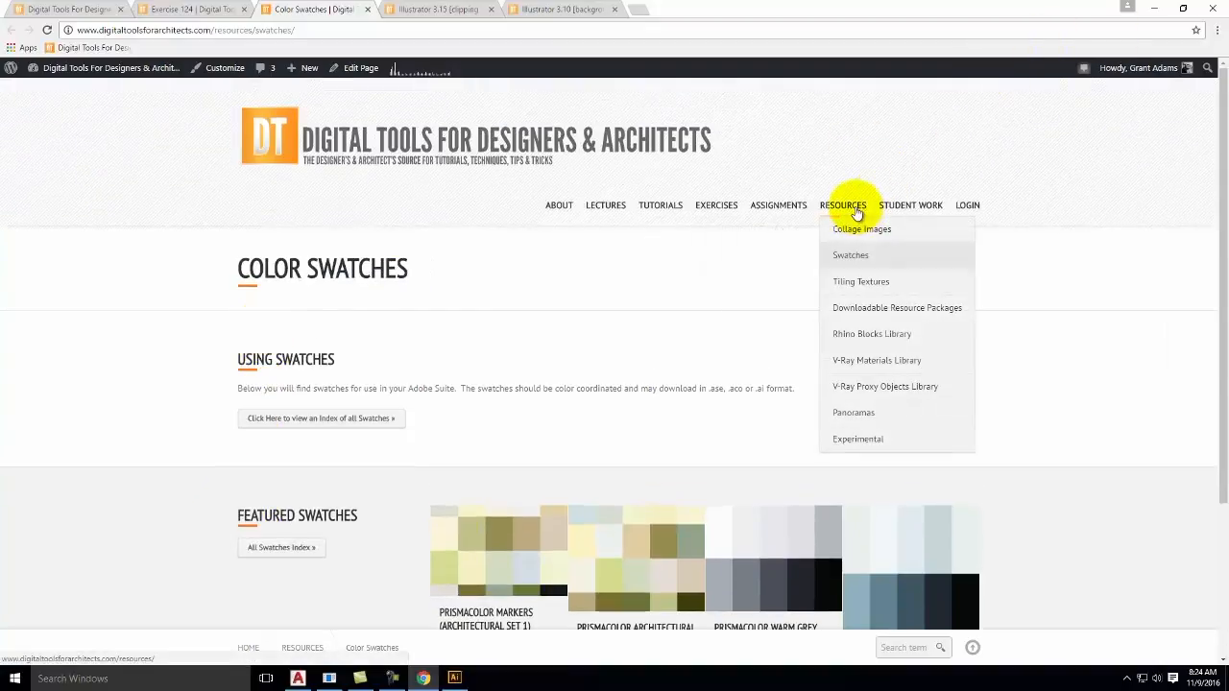
pyautogui.scroll(-3, 1001, 494)
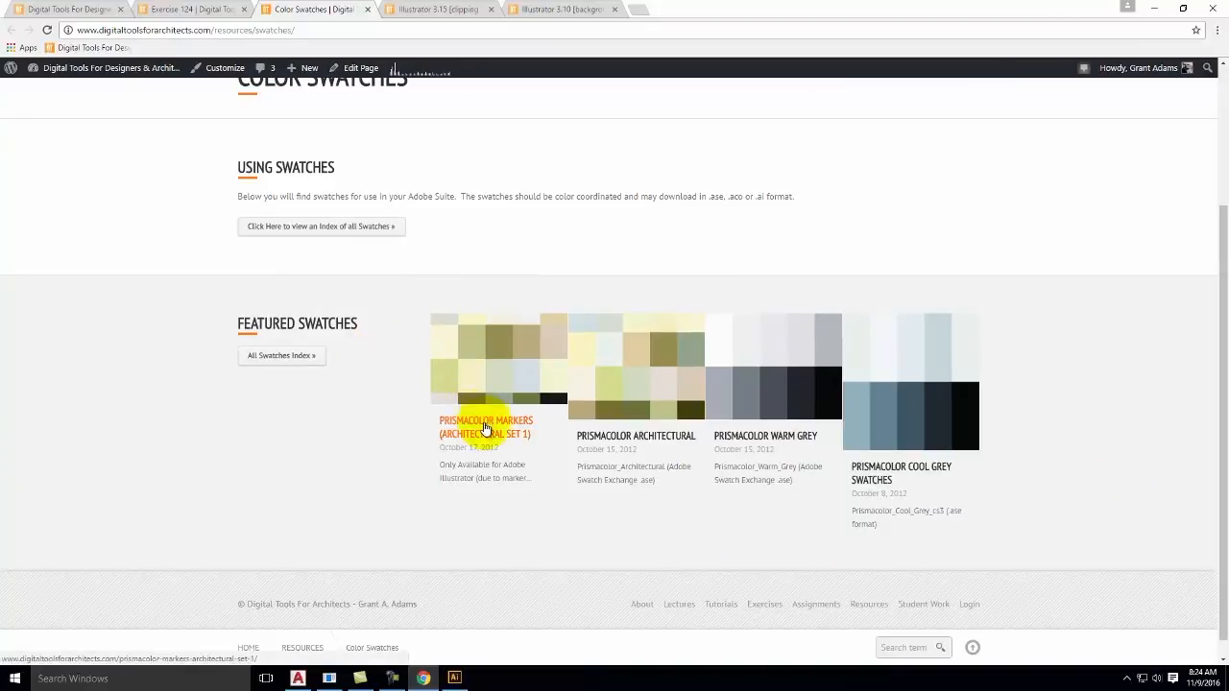
pyautogui.click(487, 429)
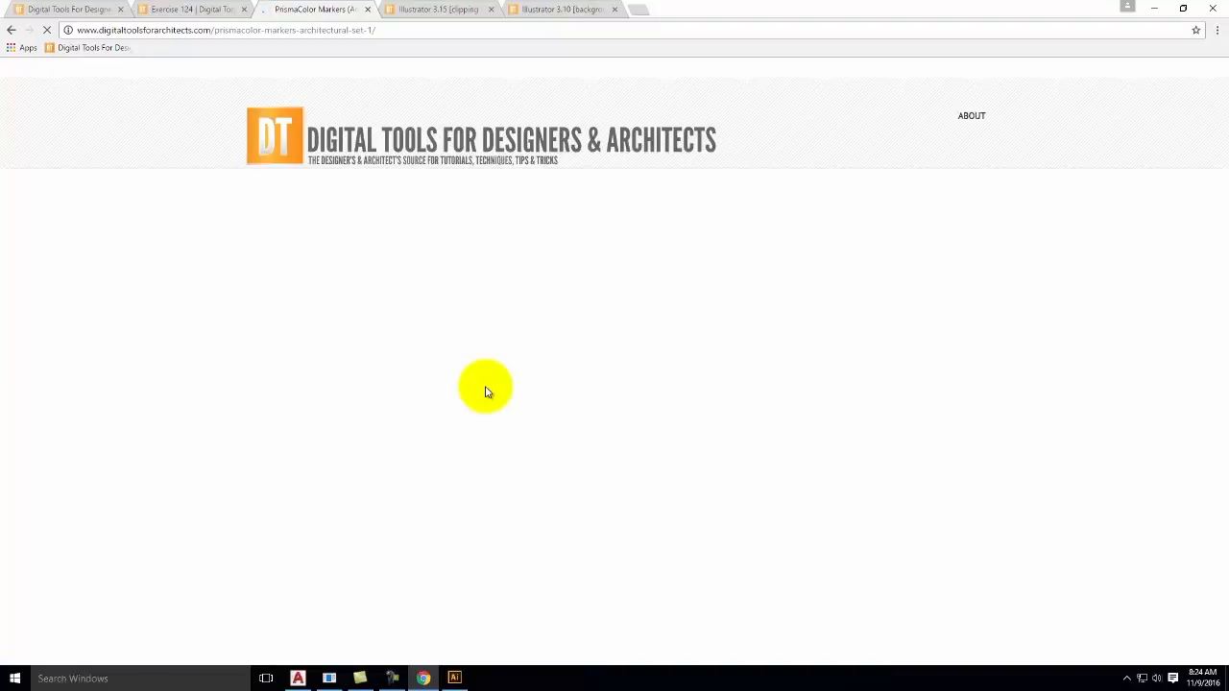
# - Download the Prismacolor_Markers_Architectural swatch file for Adobe Illustrator CS4+
pyautogui.scroll(-1, 484, 393)
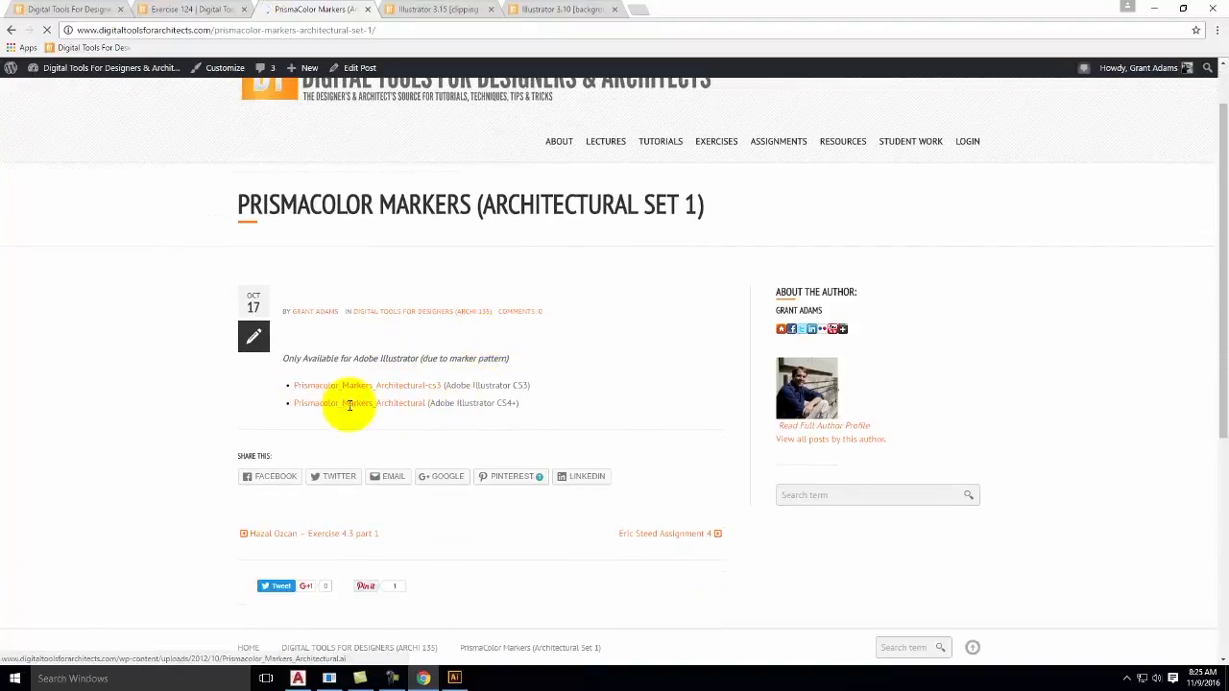
pyautogui.scroll(-3, 411, 393)
pyautogui.scroll(-5, 412, 399)
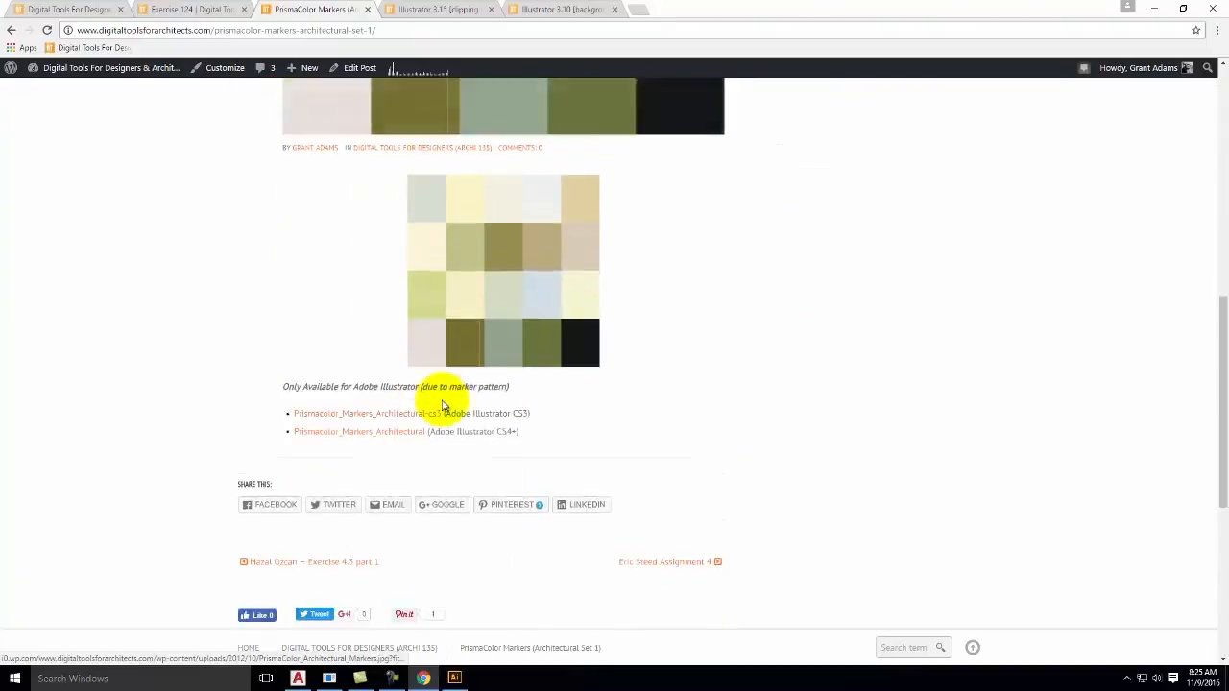
pyautogui.click(385, 258)
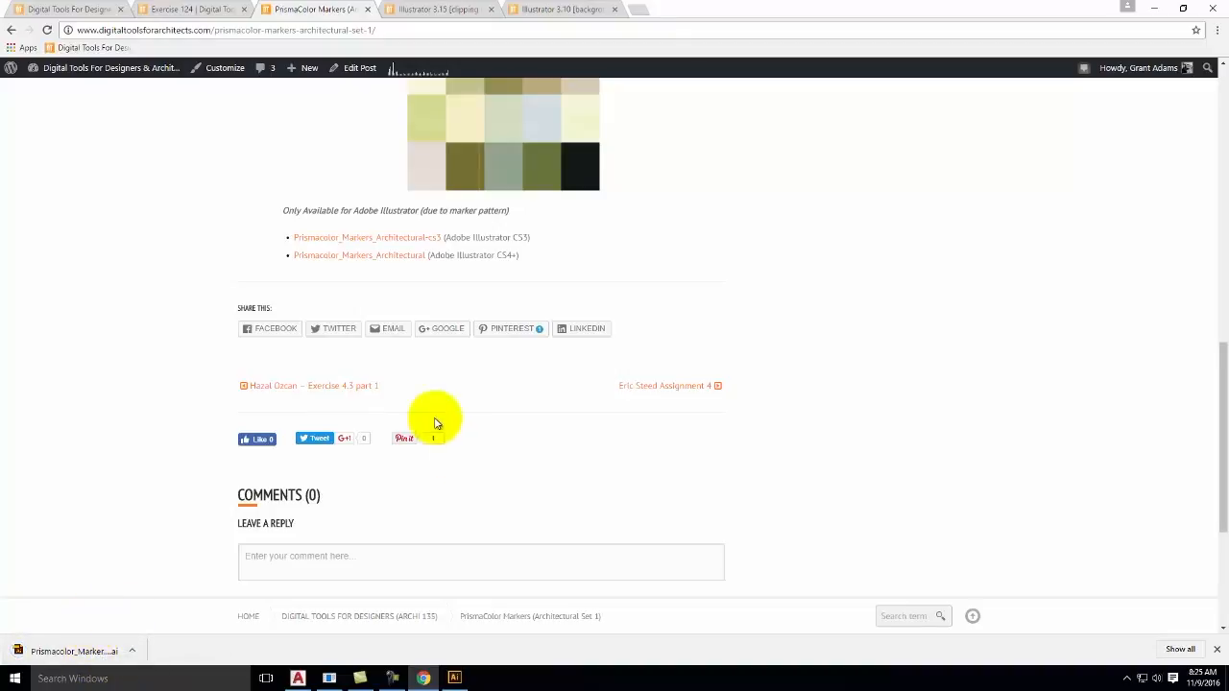
# - Show the downloaded Prismacolor_Markers_Architectural file in its folder
pyautogui.scroll(5, 493, 252)
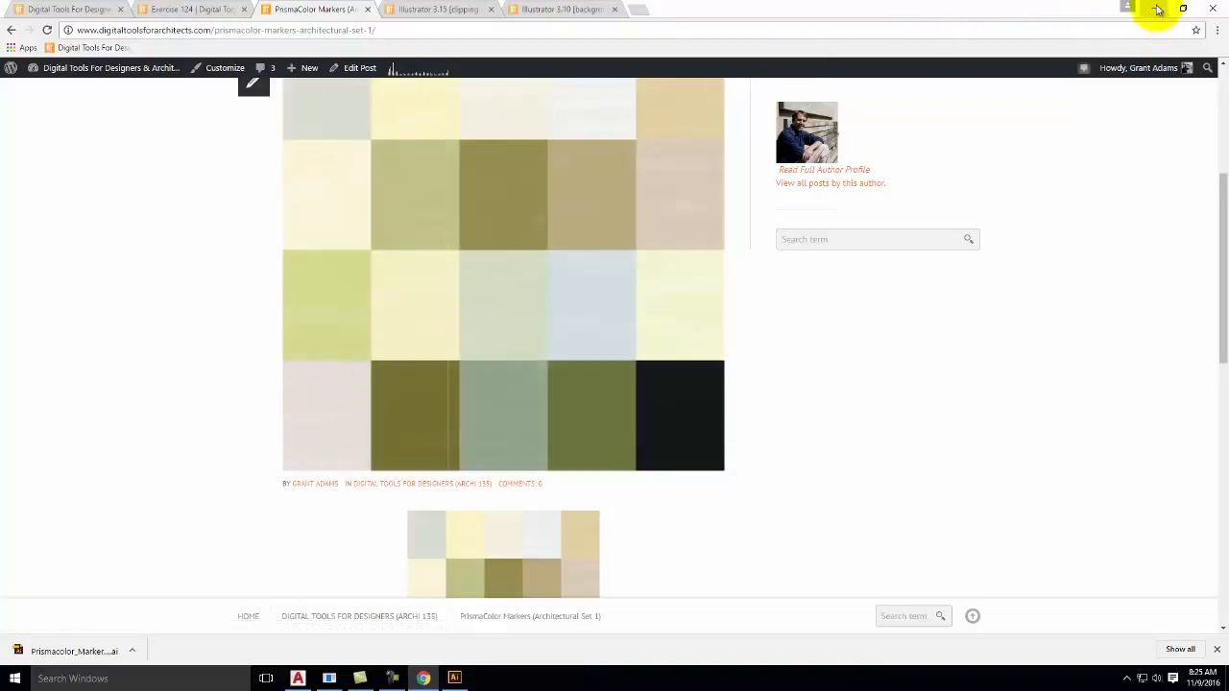
pyautogui.click(135, 651)
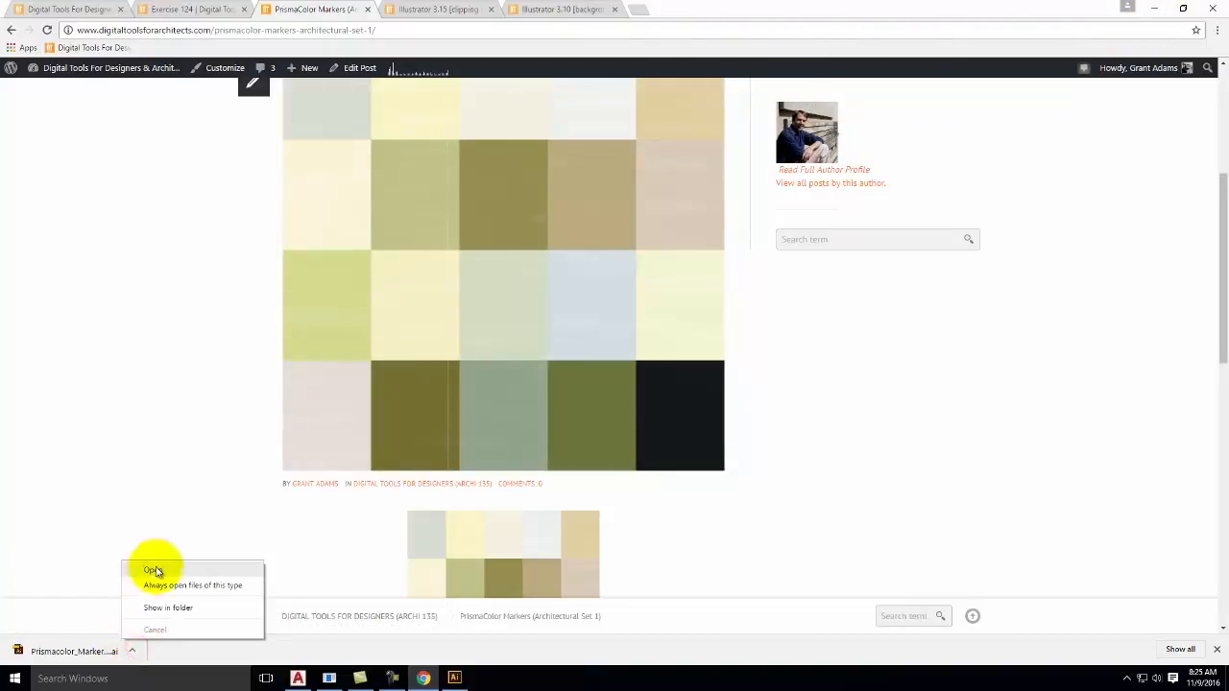
pyautogui.click(163, 608)
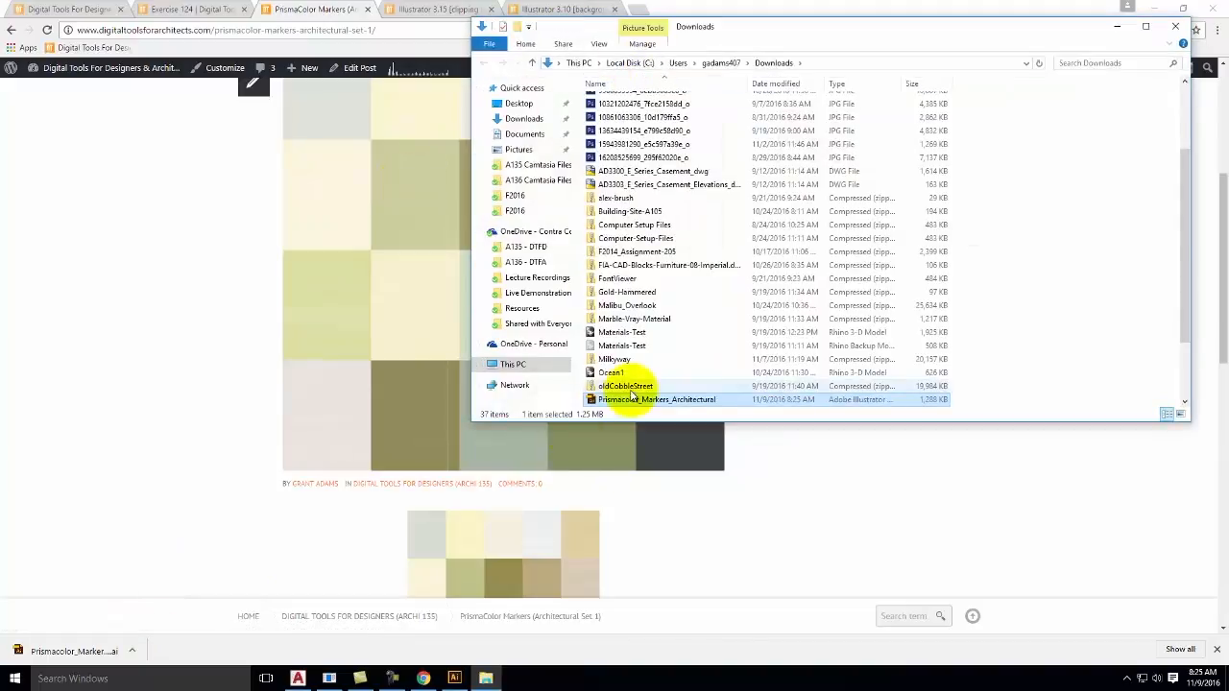
# - Copy the downloaded Prismacolor_Markers_Architectural file and open the Resources > Adobe Illustrator > Swatches folder in OneDrive
pyautogui.rightClick(637, 403)
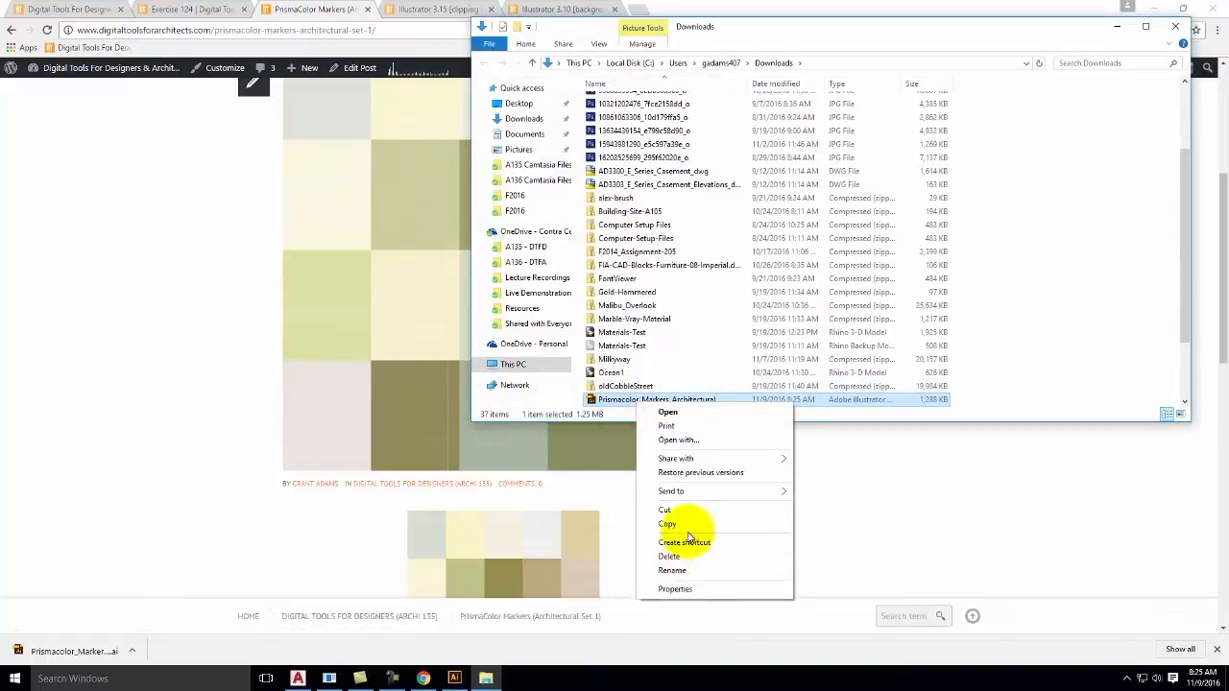
pyautogui.click(689, 523)
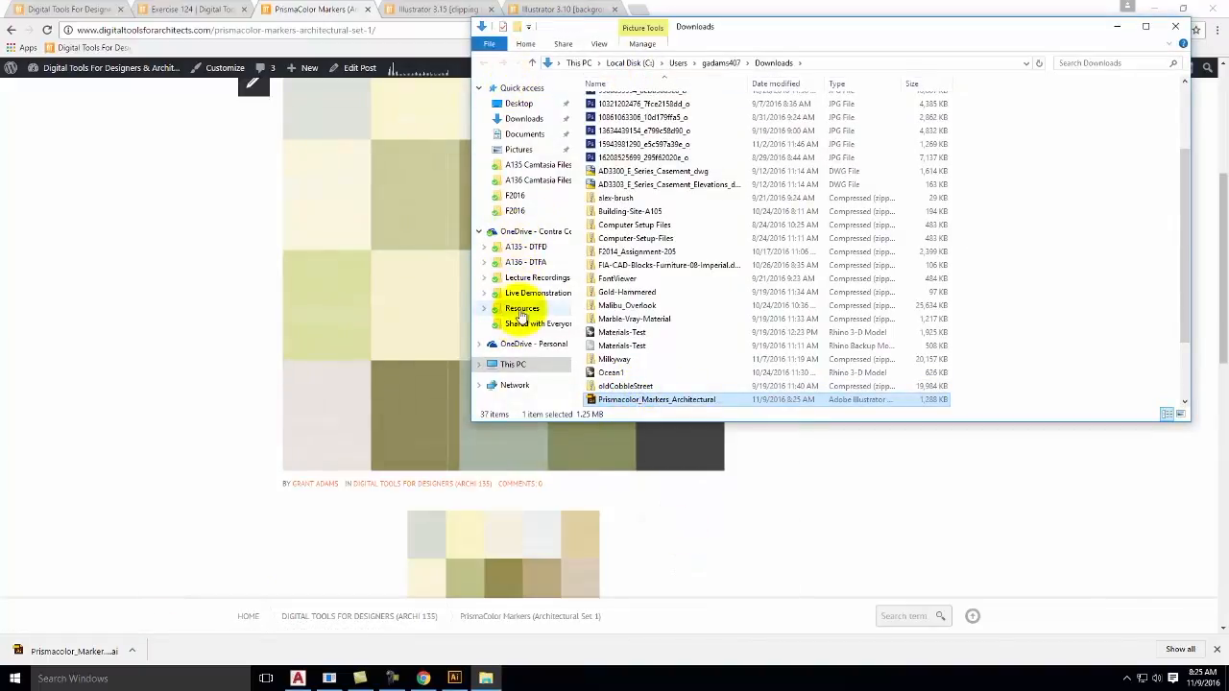
pyautogui.click(521, 309)
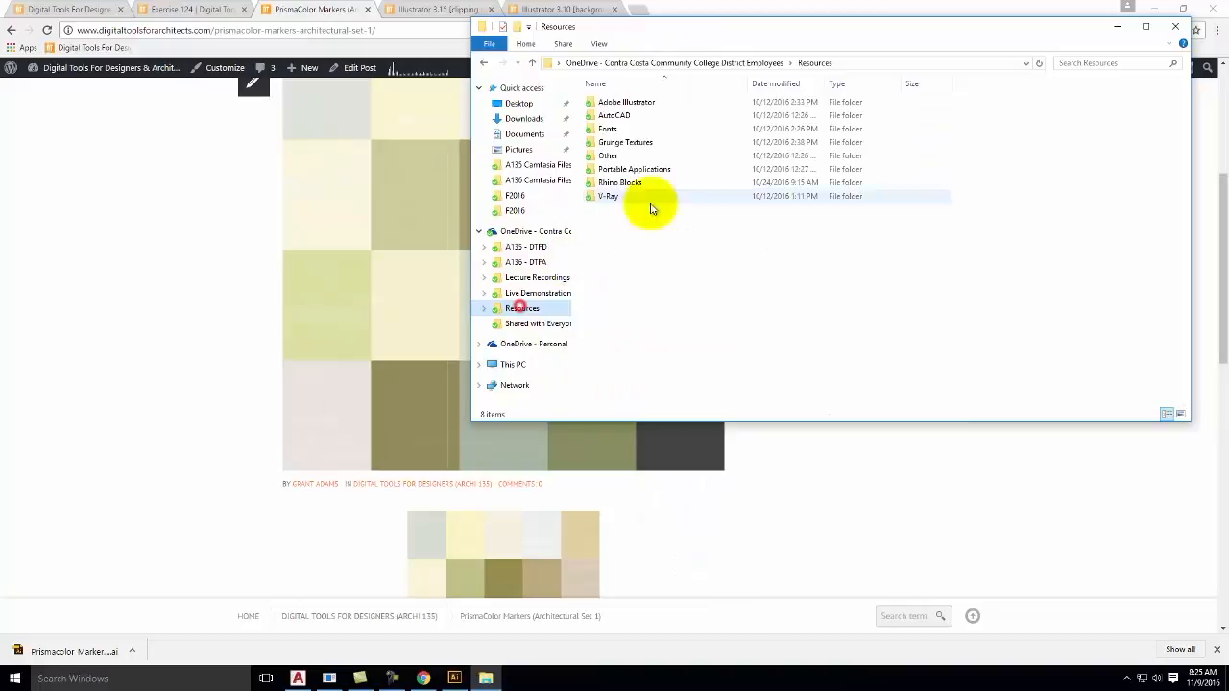
pyautogui.doubleClick(649, 106)
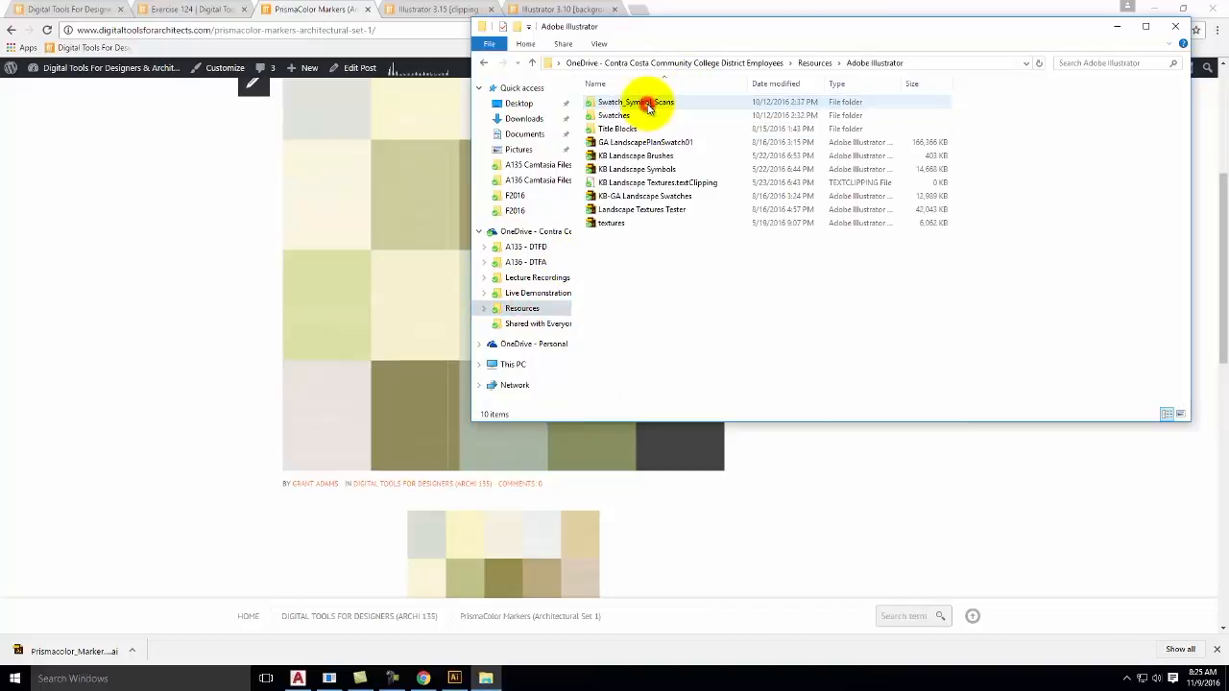
pyautogui.doubleClick(619, 114)
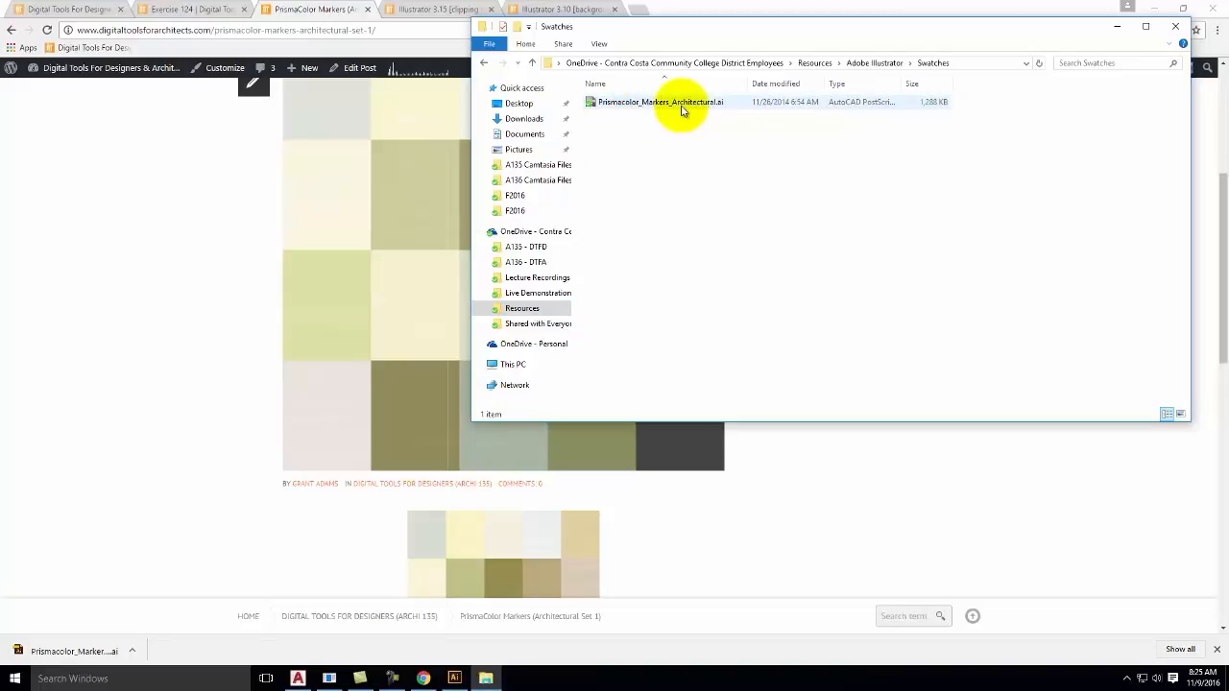
pyautogui.click(699, 166)
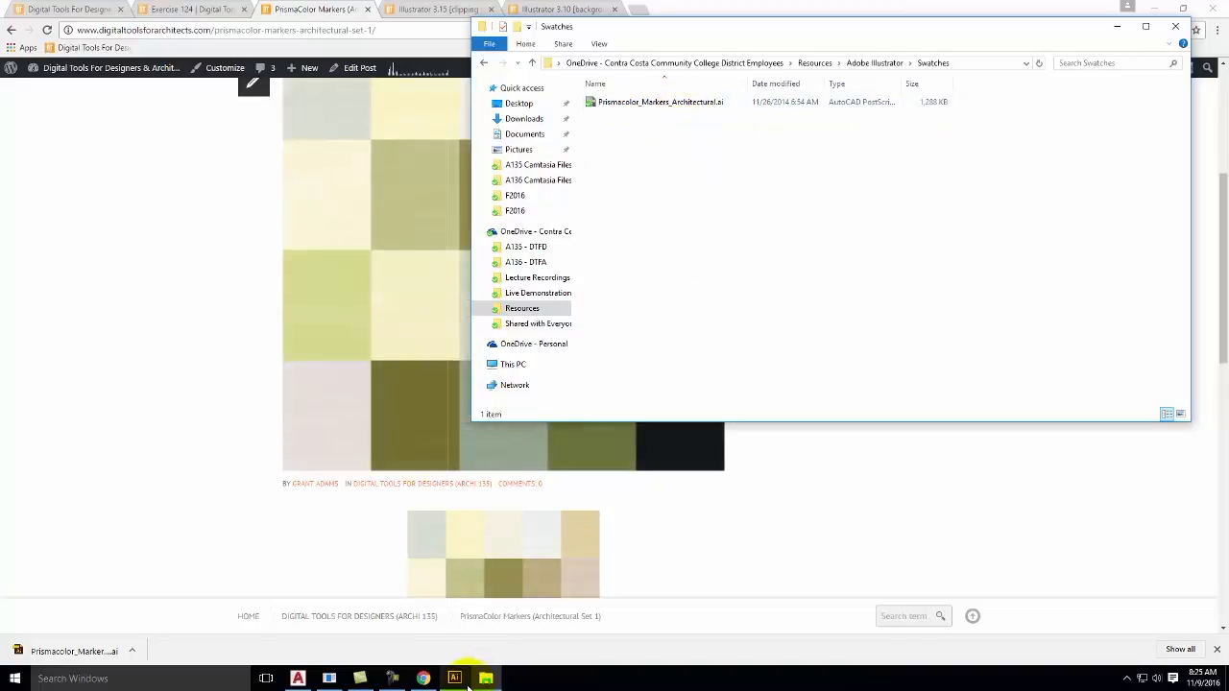
# - Switch to Illustrator, load the swatch library Prismacolor_Markers_Architectural.ai from Resources > Adobe Illustrator > Swatches, and place its swatches clear of the plan
pyautogui.click(466, 681)
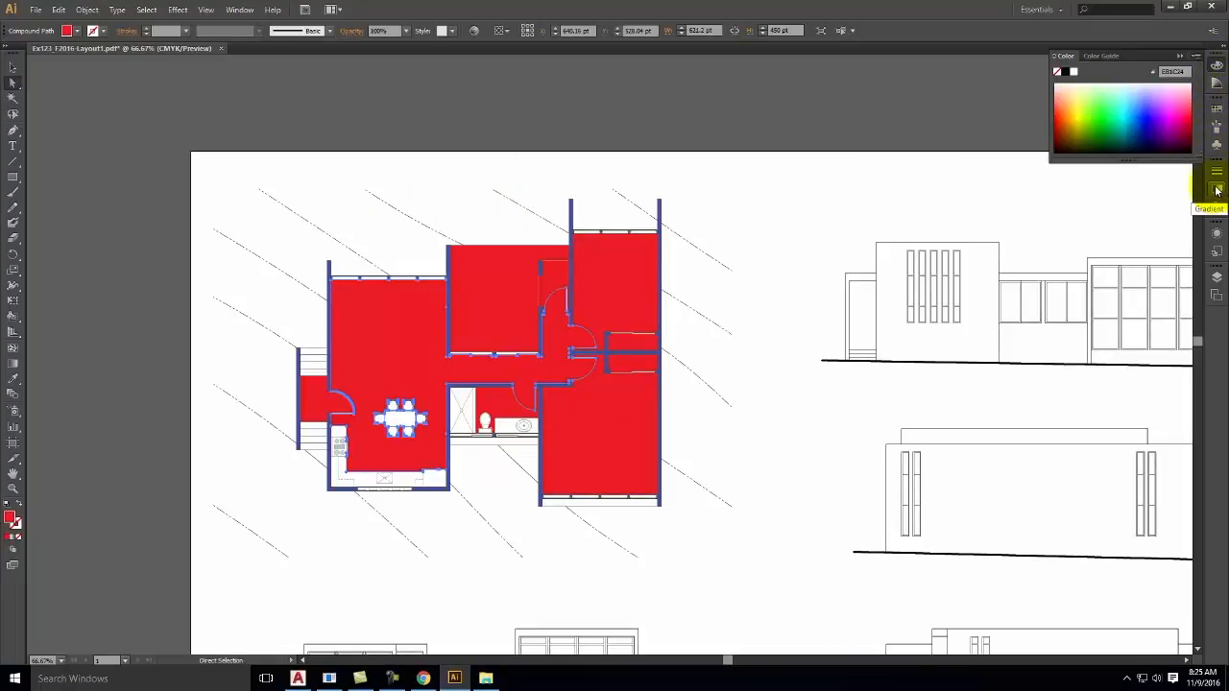
pyautogui.click(1216, 108)
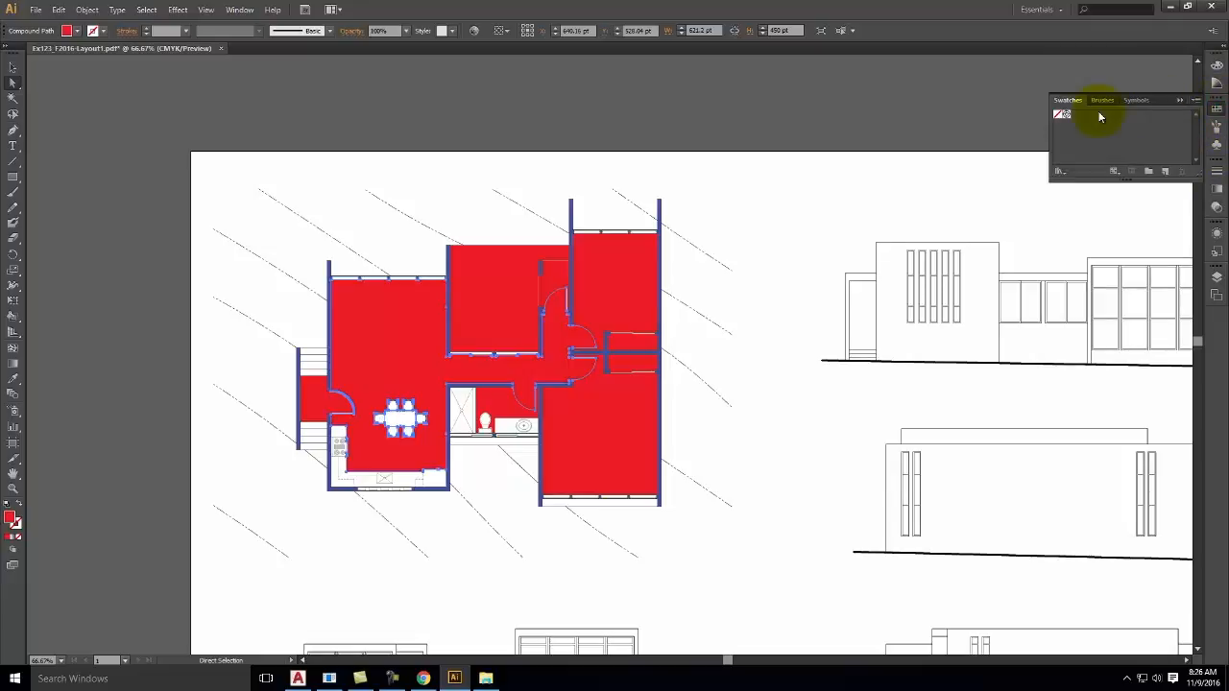
pyautogui.click(1195, 101)
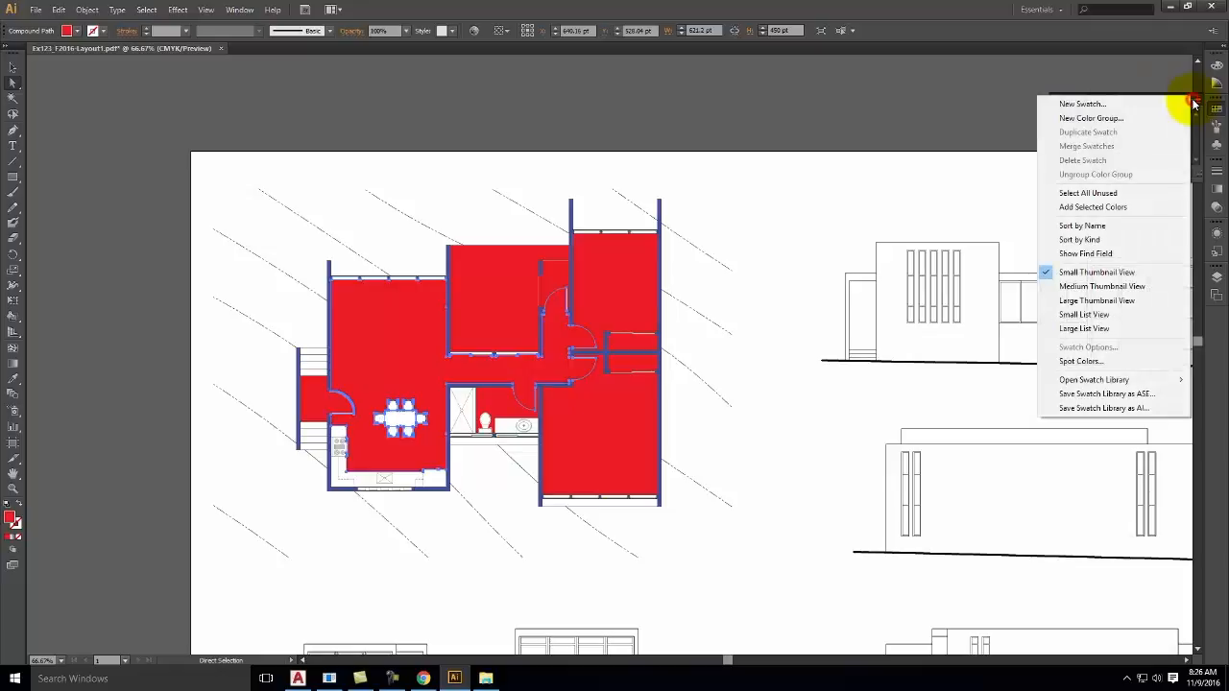
pyautogui.moveTo(1072, 379)
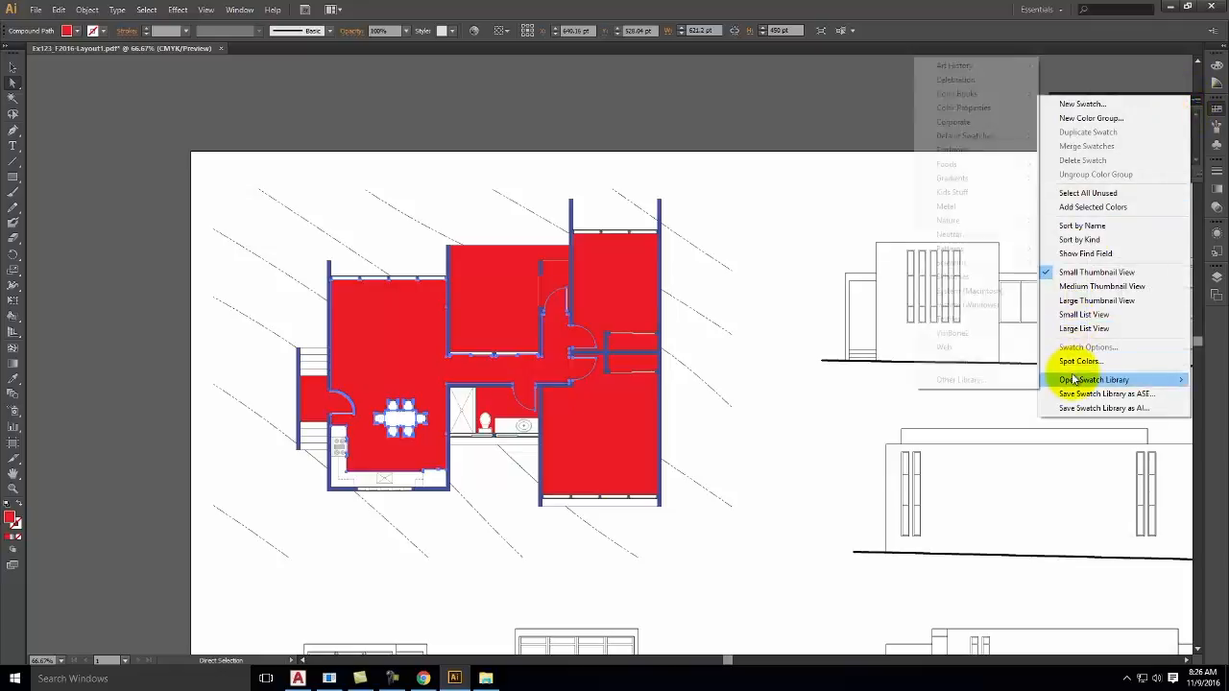
pyautogui.click(960, 380)
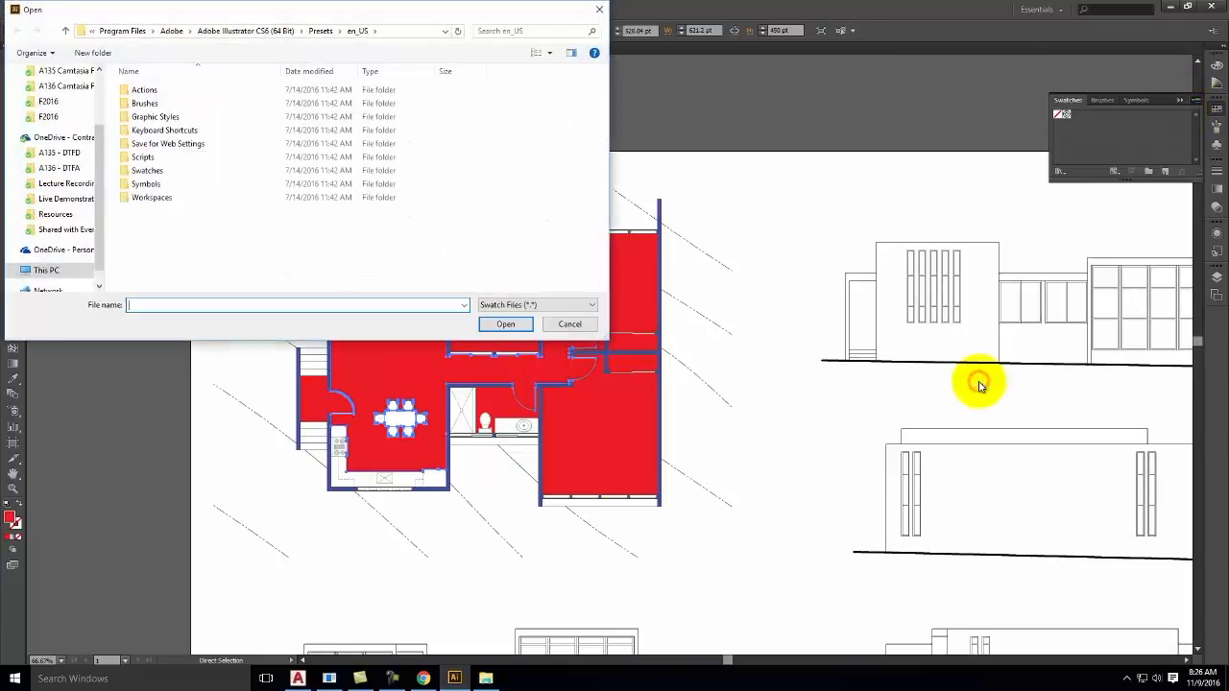
pyautogui.click(53, 216)
pyautogui.doubleClick(158, 96)
pyautogui.click(158, 103)
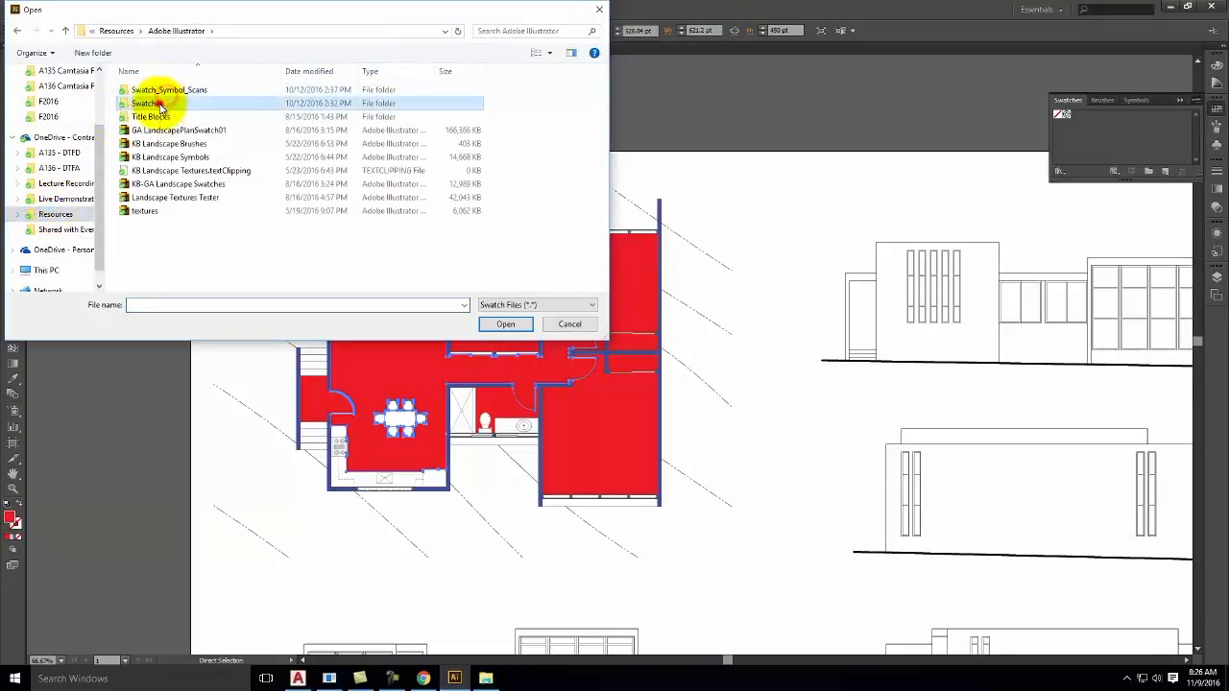
pyautogui.doubleClick(158, 102)
pyautogui.click(163, 91)
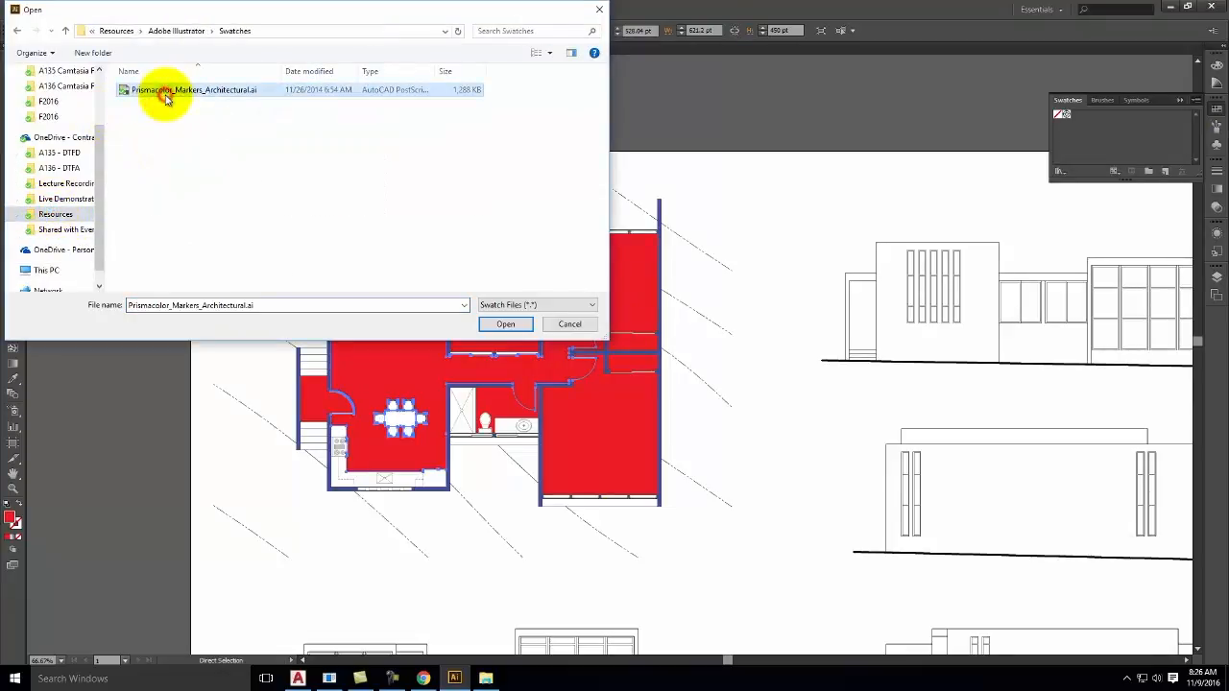
pyautogui.click(504, 322)
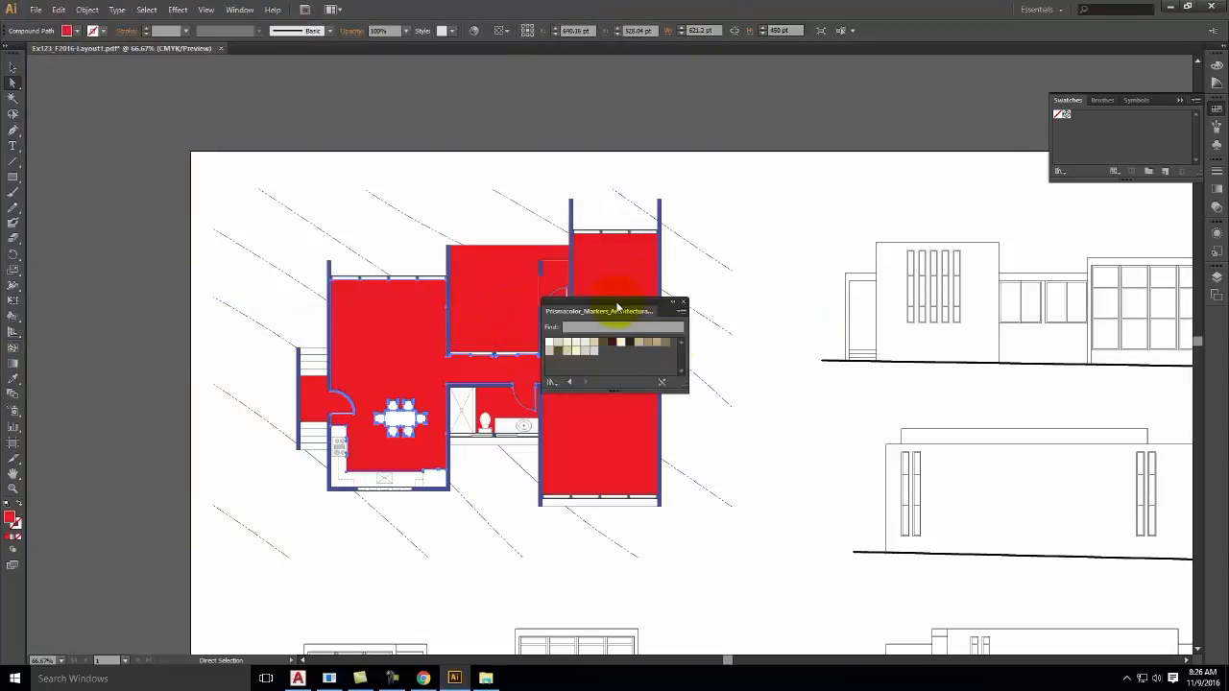
pyautogui.moveTo(617, 307); pyautogui.dragTo(222, 123)
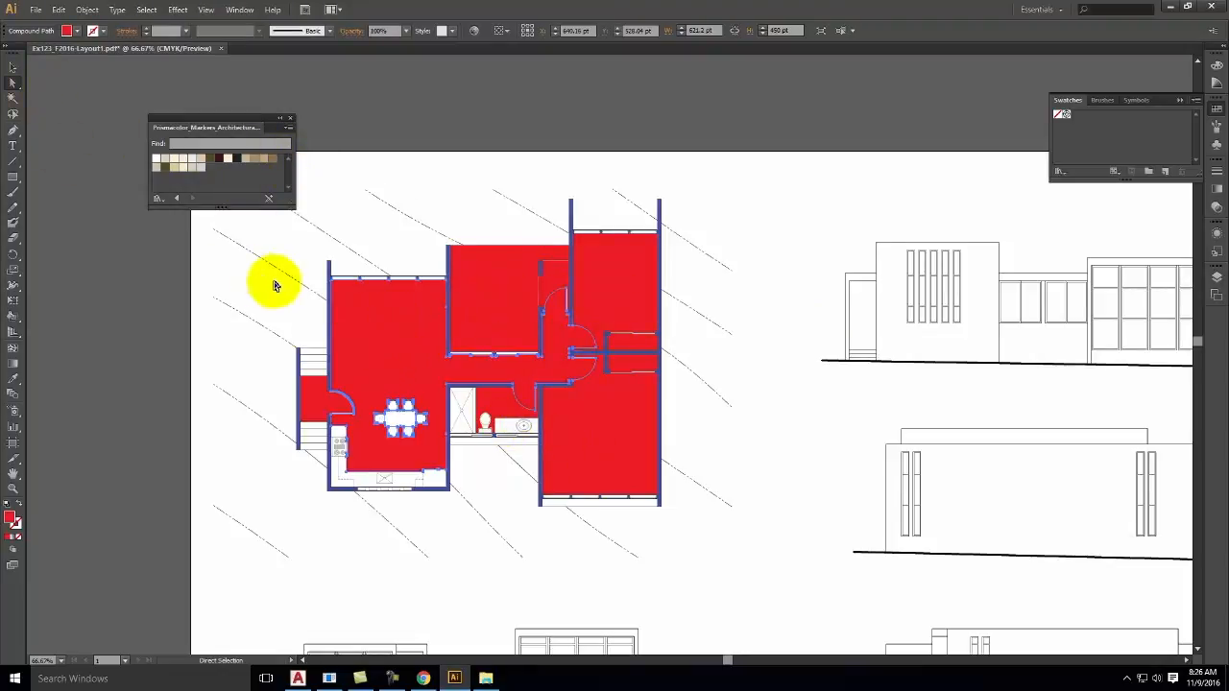
# - Select every shape in the plan with the same fill color as the red main living space
pyautogui.click(127, 286)
pyautogui.click(371, 329)
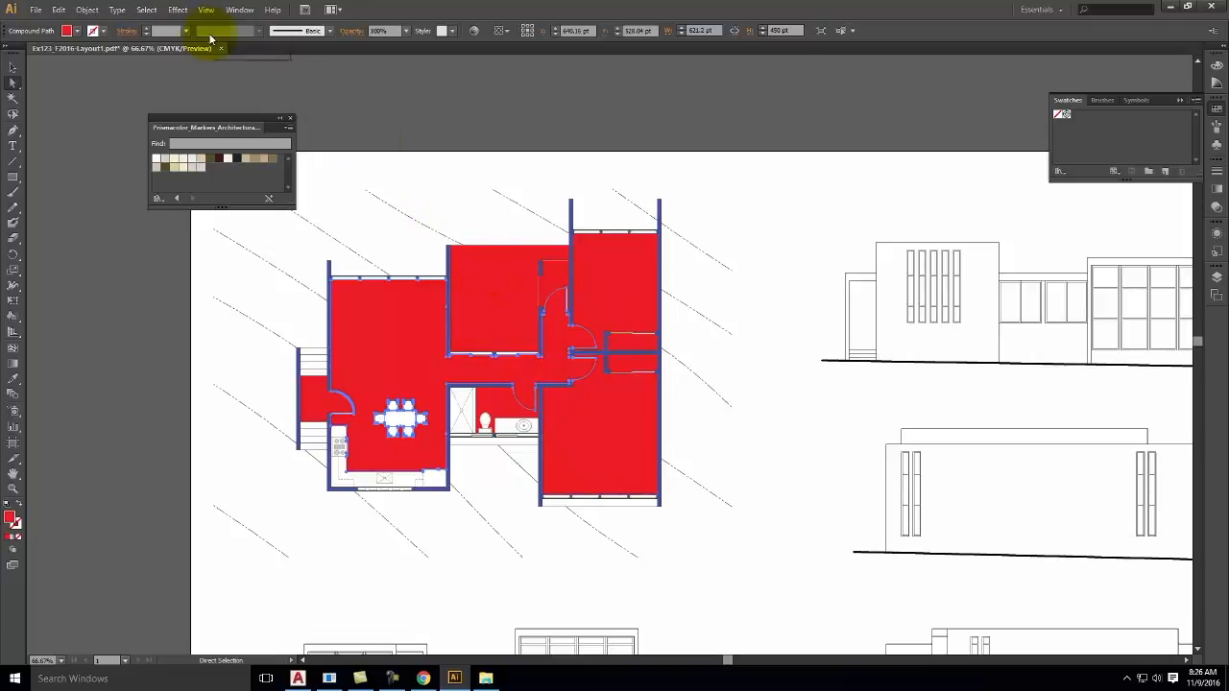
pyautogui.click(147, 11)
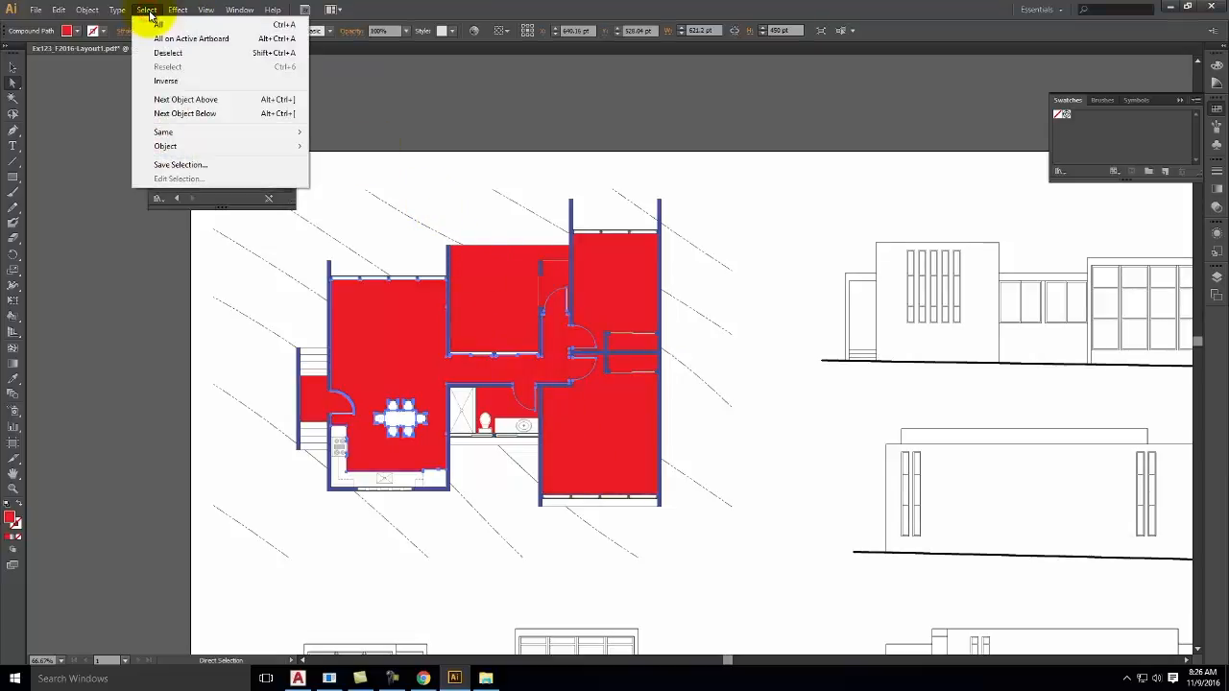
pyautogui.moveTo(162, 131)
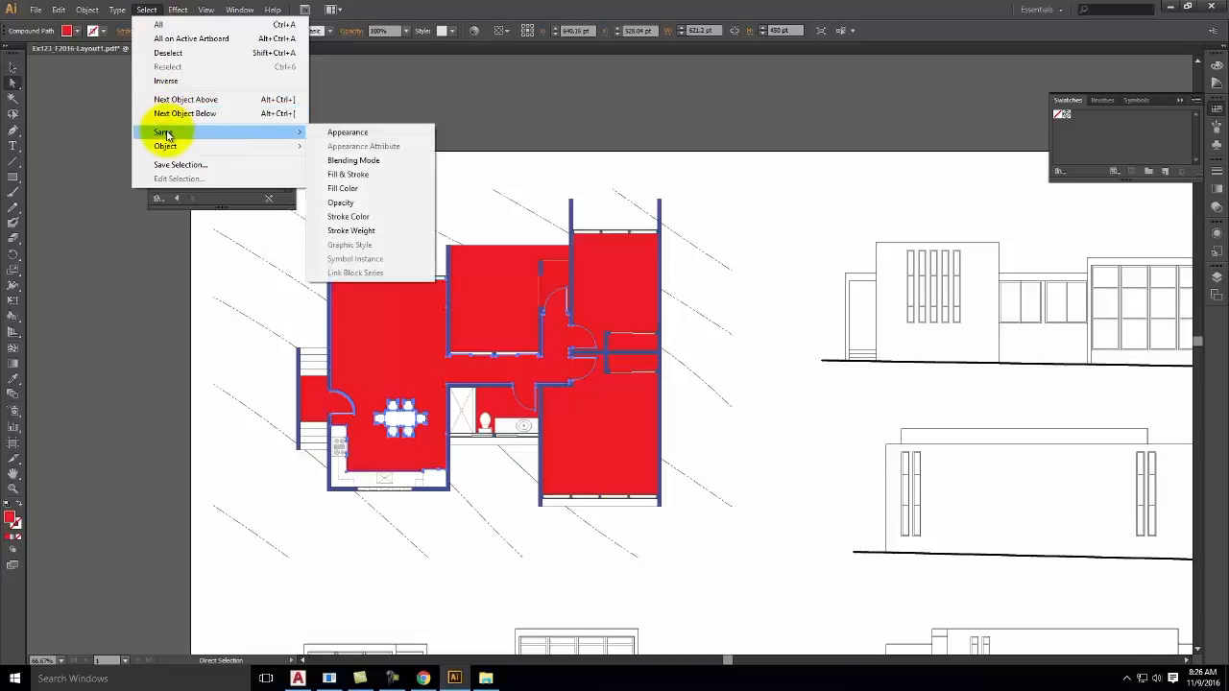
pyautogui.click(404, 189)
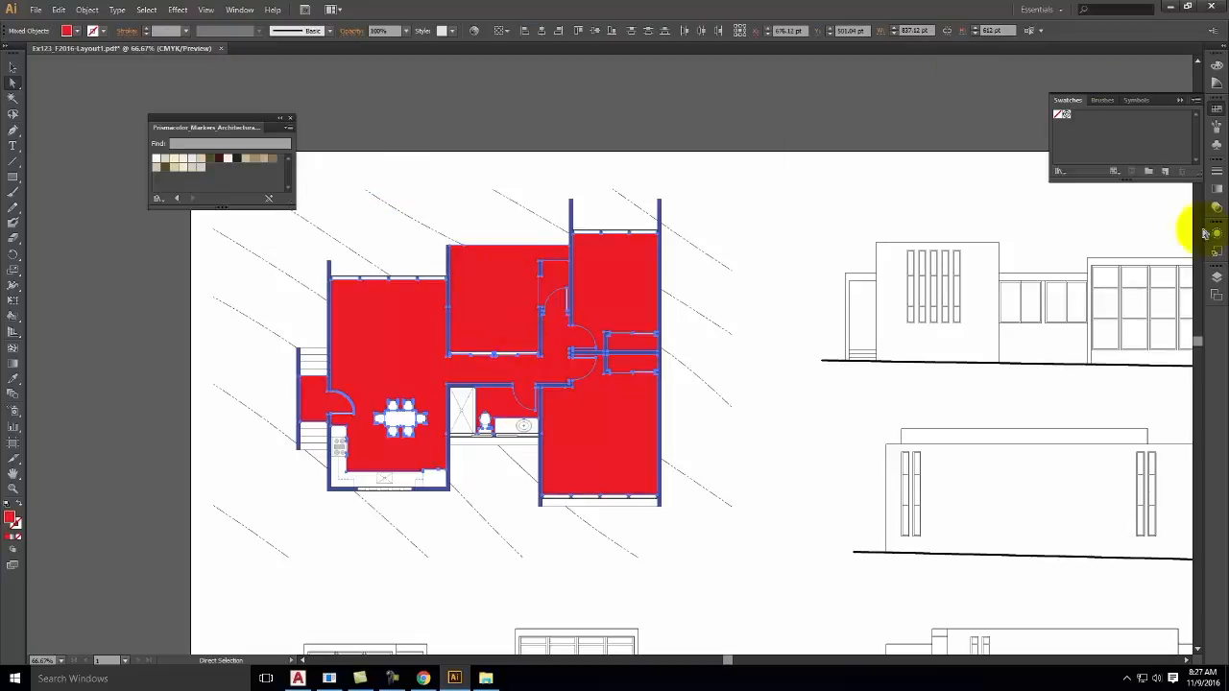
# - Move the selected red fills onto a new layer named Floor placed below Layer 1, and hide the Live Paint layer
pyautogui.click(1217, 277)
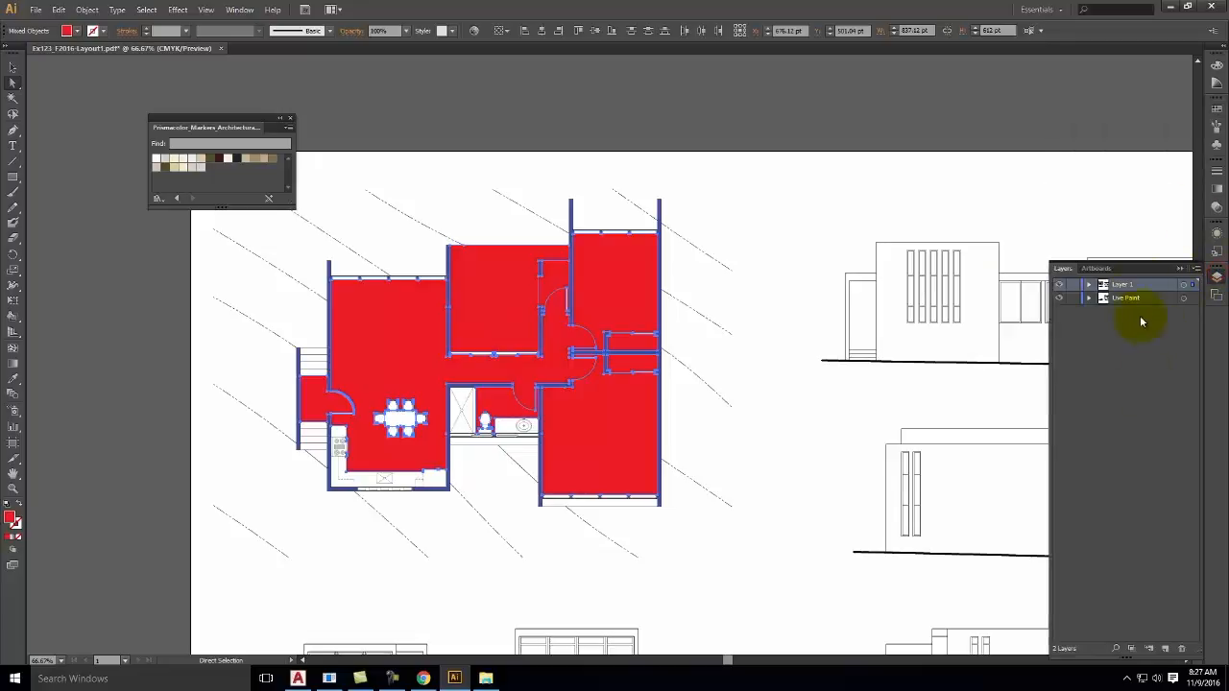
pyautogui.click(1167, 649)
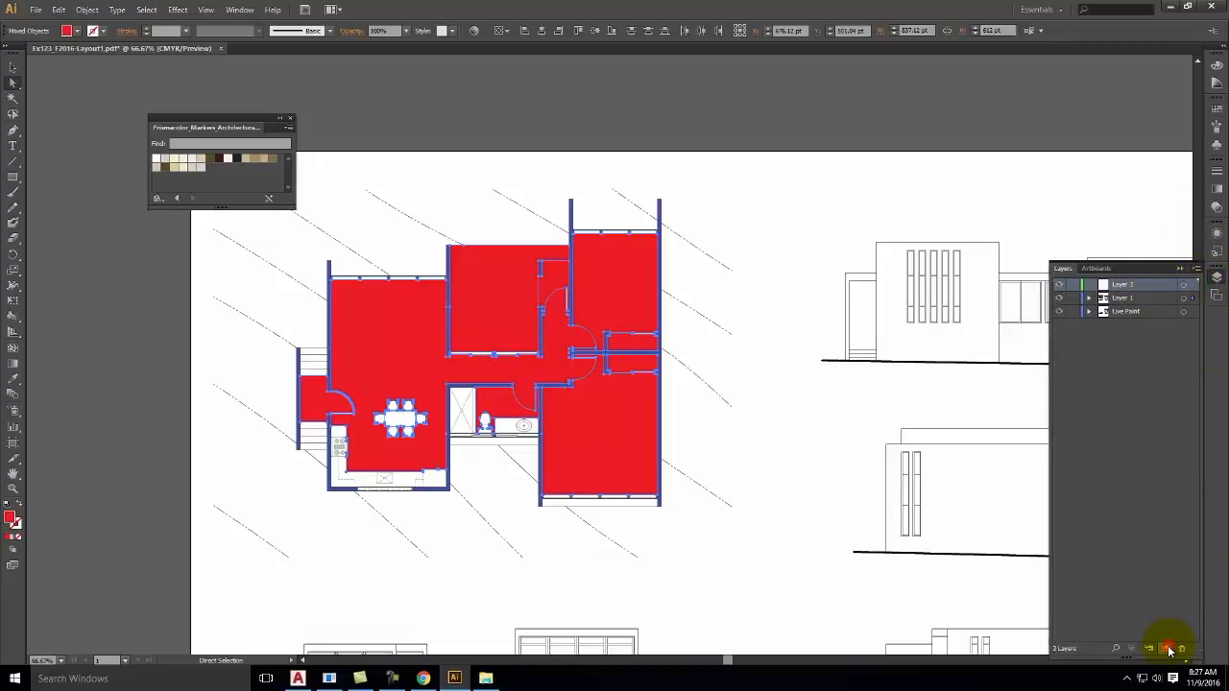
pyautogui.doubleClick(1126, 285)
pyautogui.write('Floor')
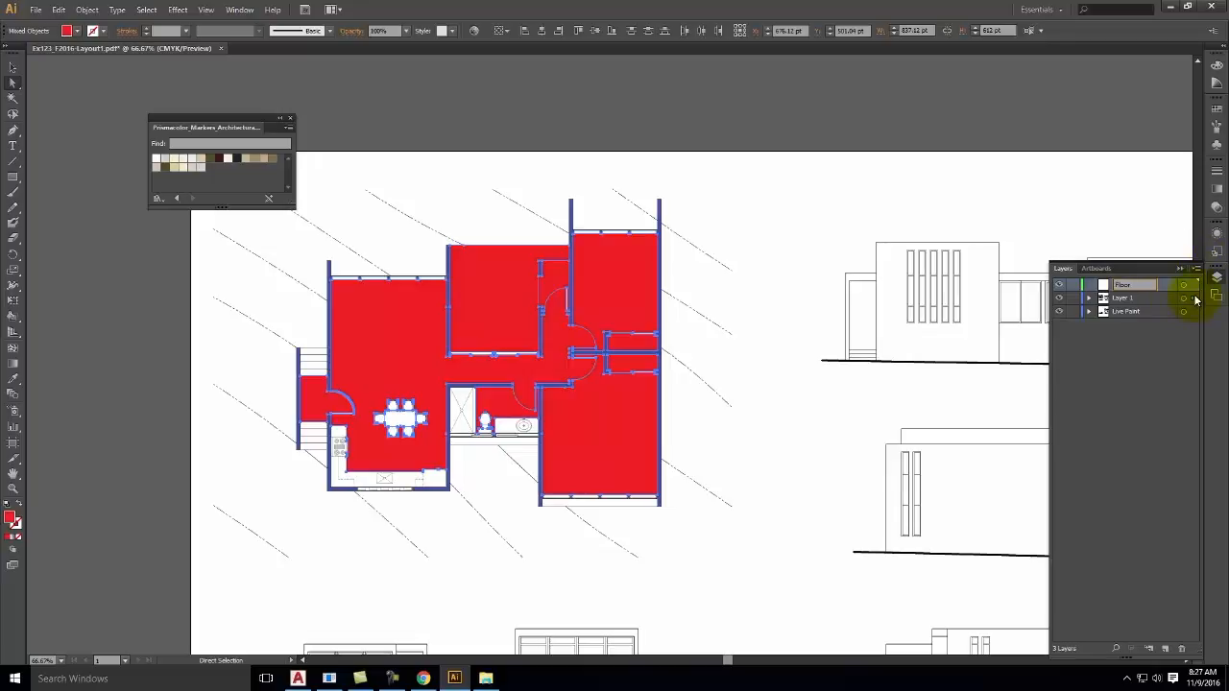
pyautogui.press('Return')
pyautogui.click(1193, 287)
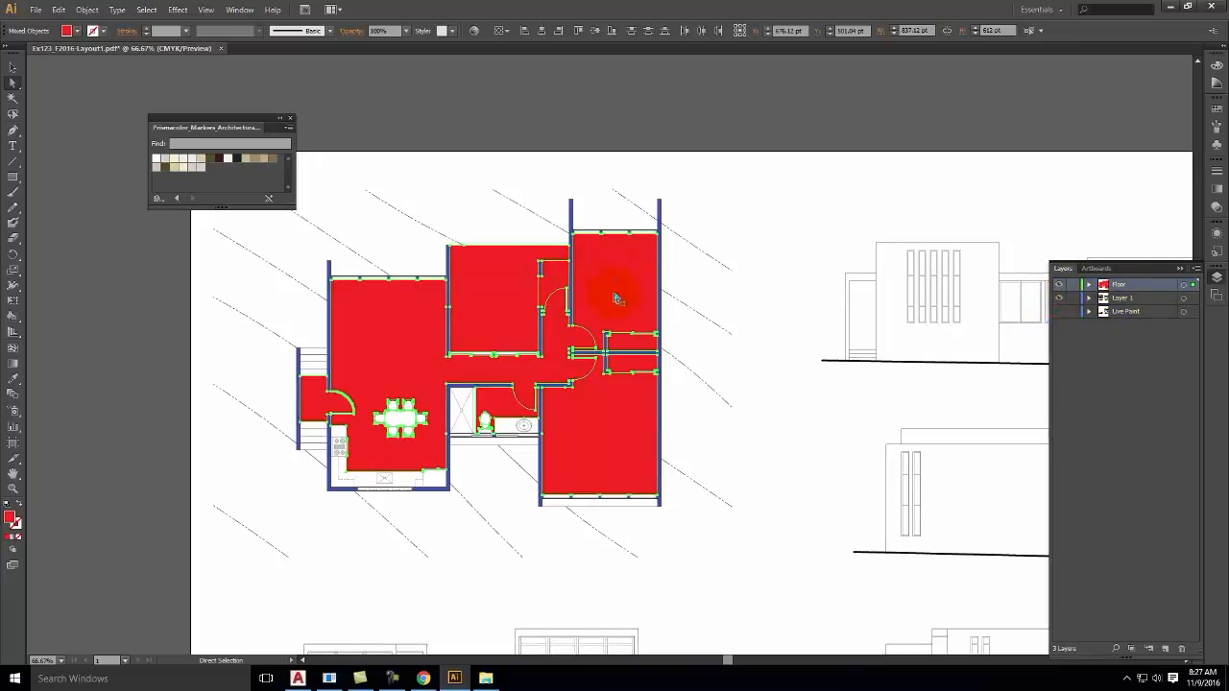
pyautogui.moveTo(1141, 285); pyautogui.dragTo(1140, 305)
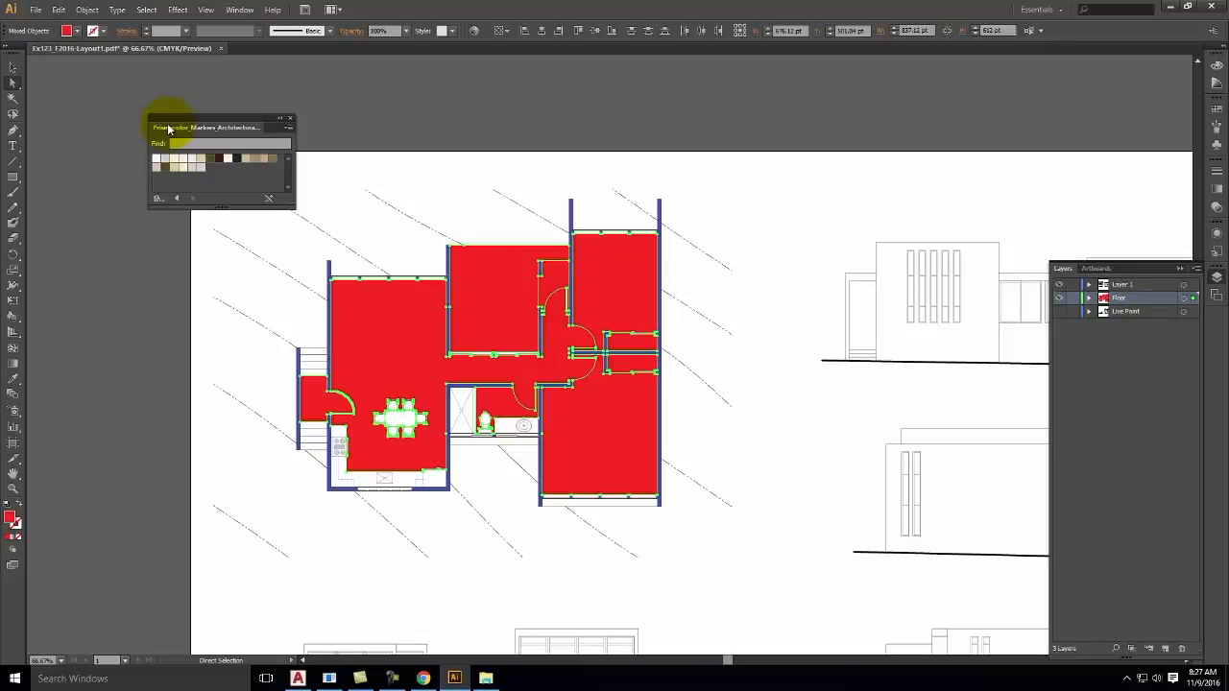
# - Try several Prismacolor marker swatches on the selected floor fills, settle on Ash Gray, and deselect
pyautogui.click(166, 160)
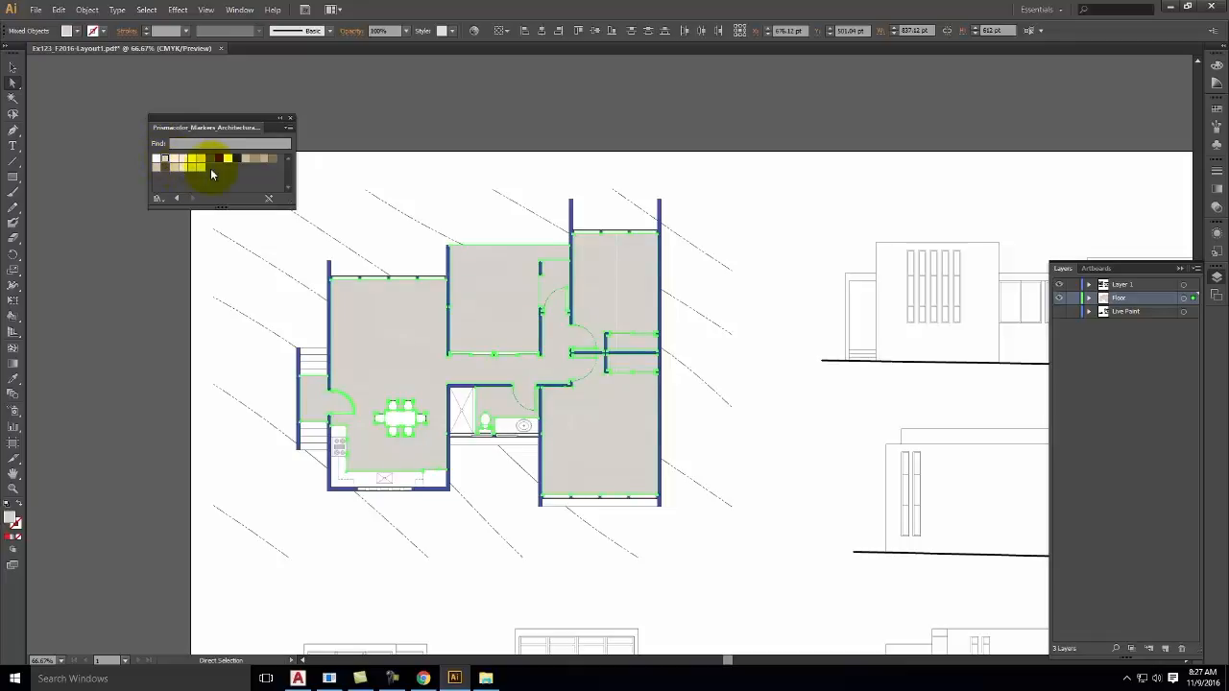
pyautogui.click(195, 170)
pyautogui.click(200, 169)
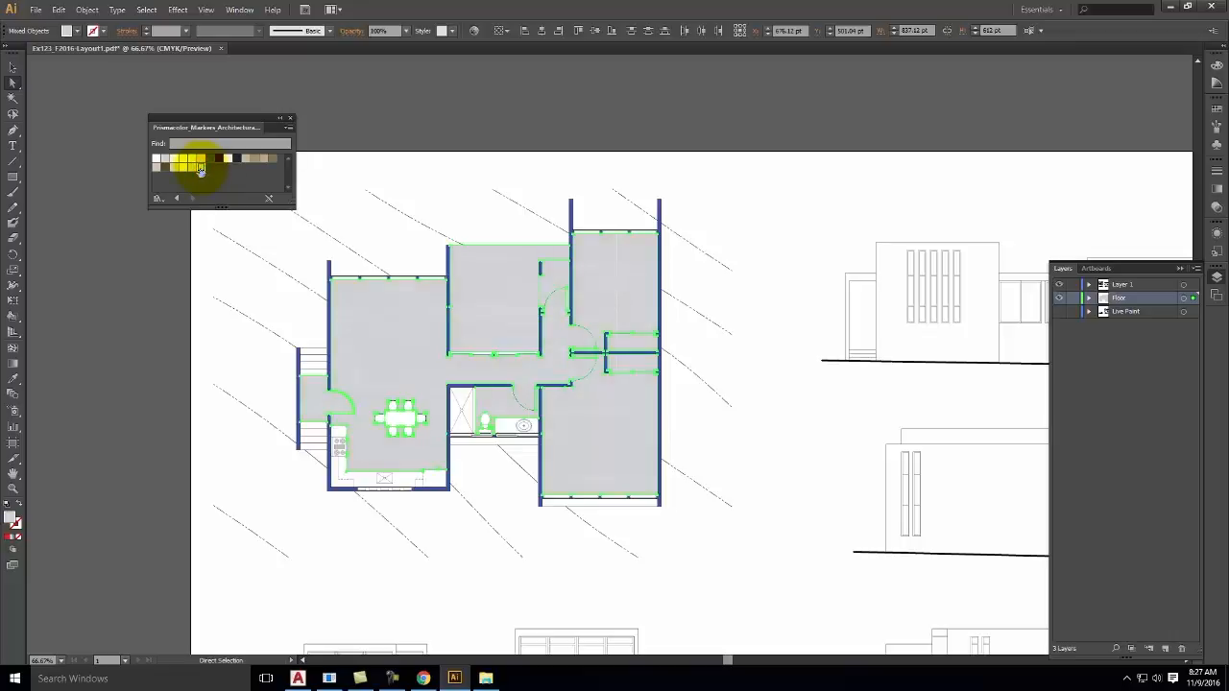
pyautogui.click(164, 170)
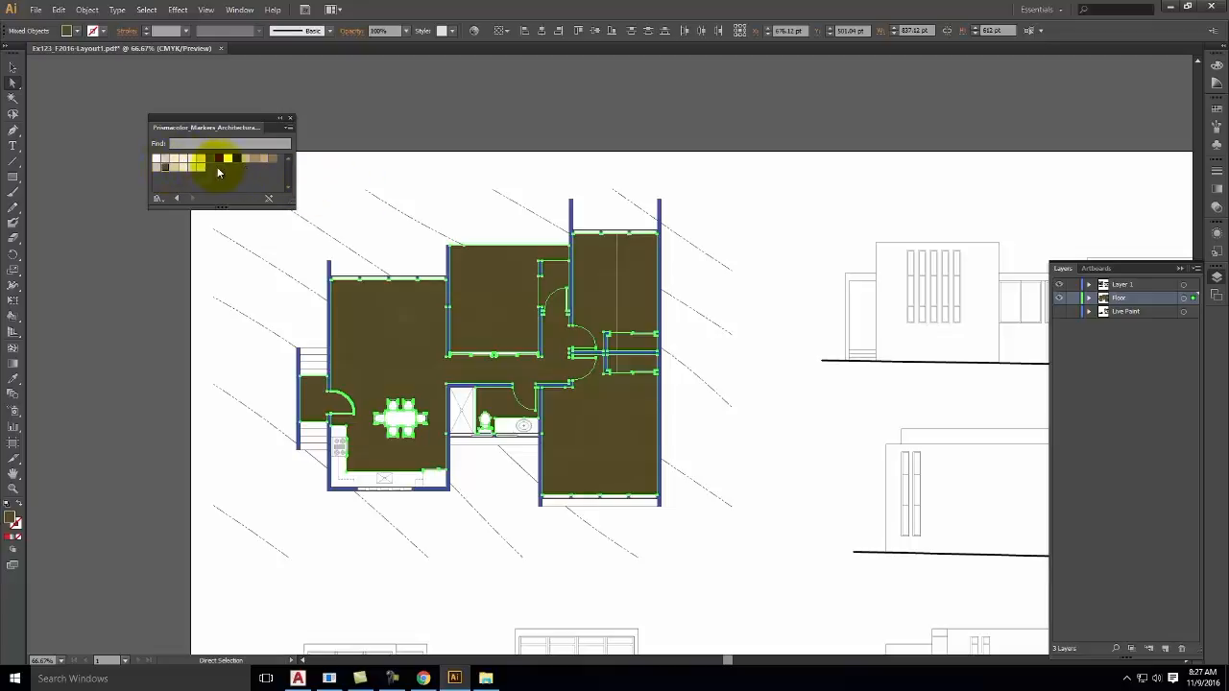
pyautogui.click(166, 159)
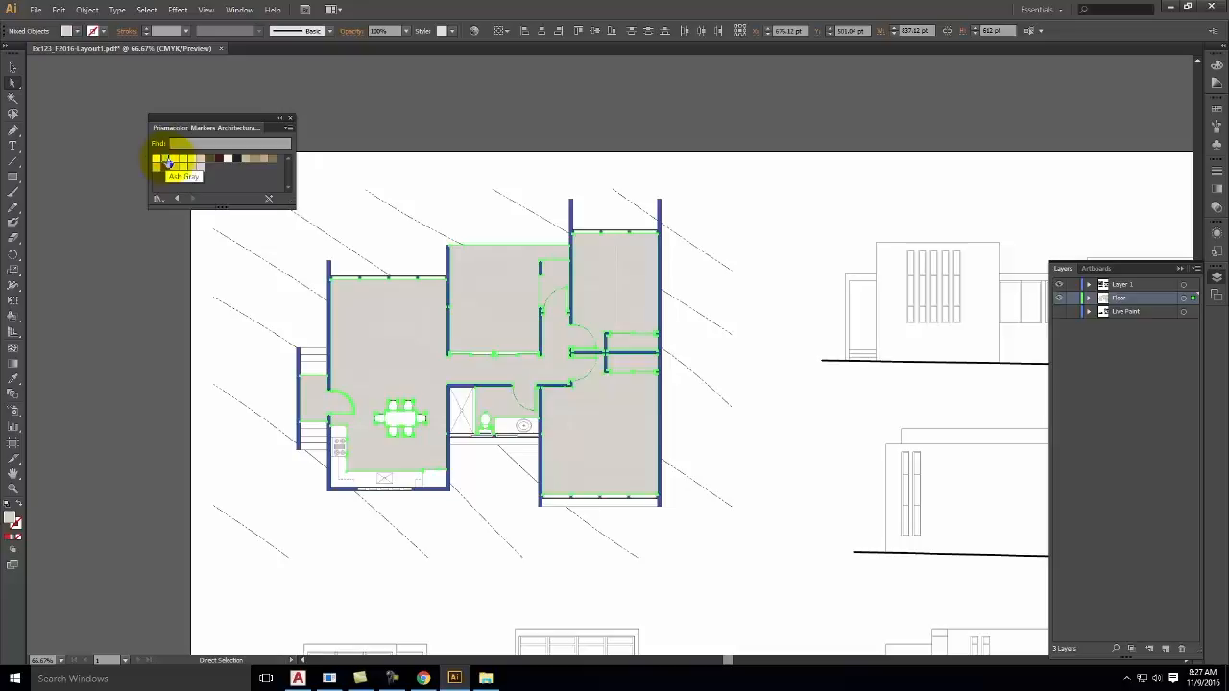
pyautogui.click(406, 194)
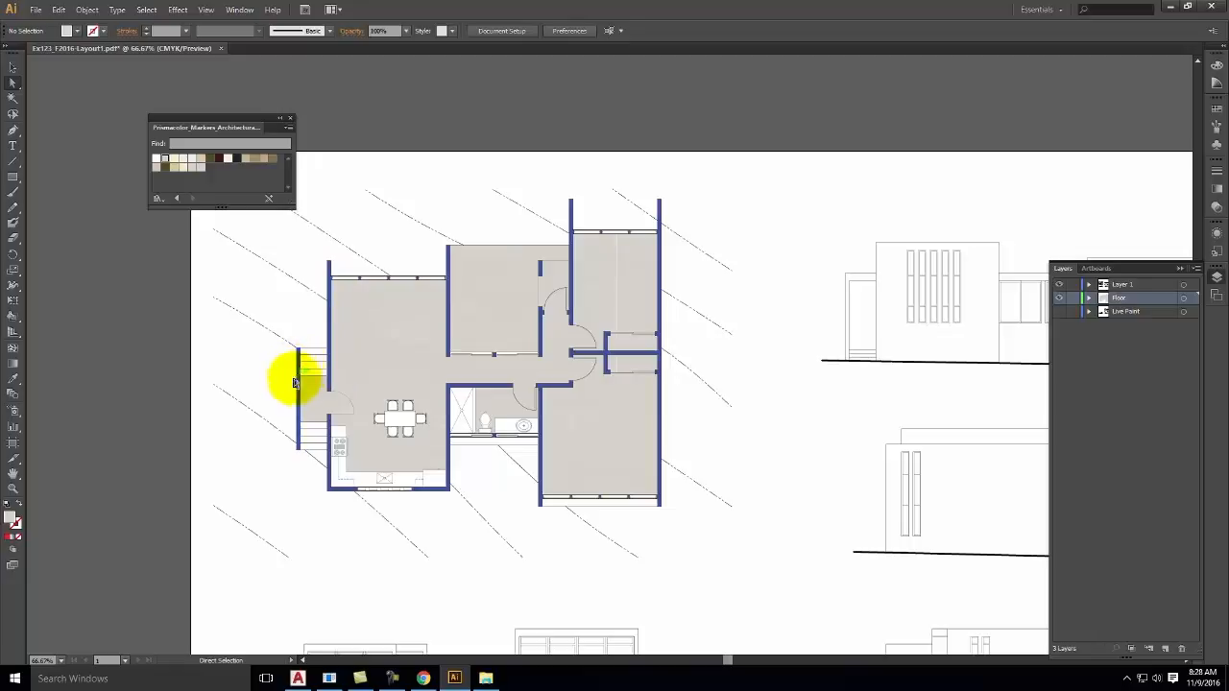
# - Select one blue wall shape beside the hallway and extend the selection to all shapes with the same fill color
pyautogui.hotkey('ctrl', 'alt', '=')
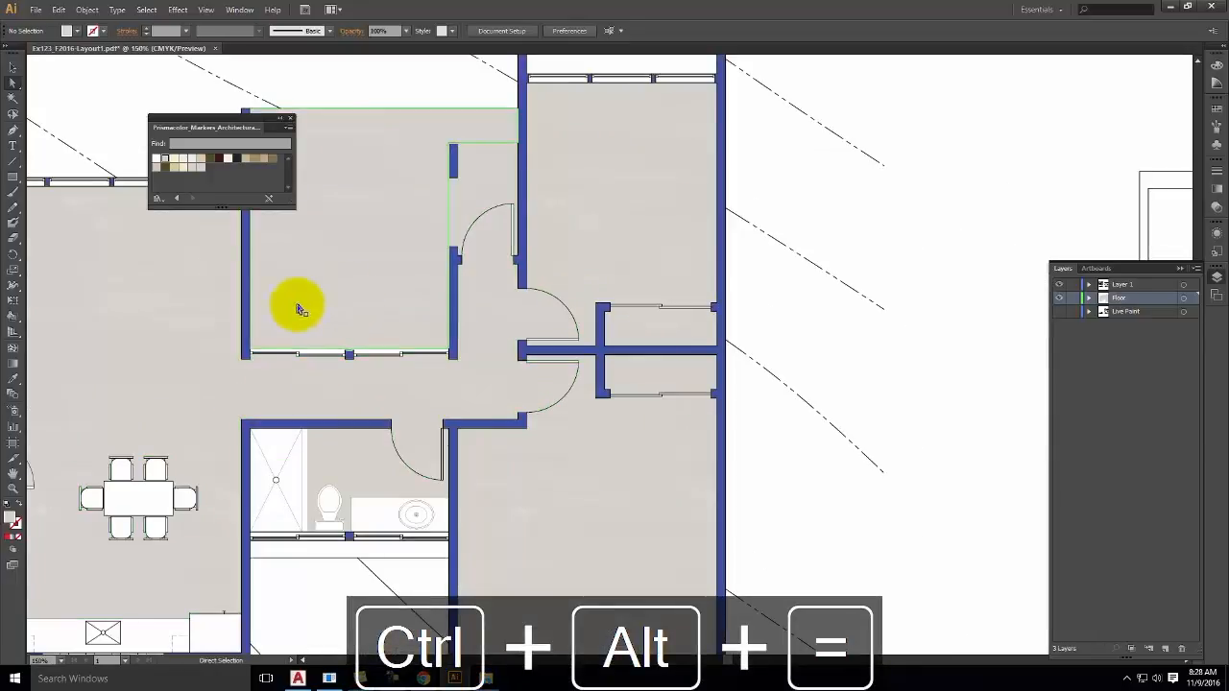
pyautogui.click(247, 325)
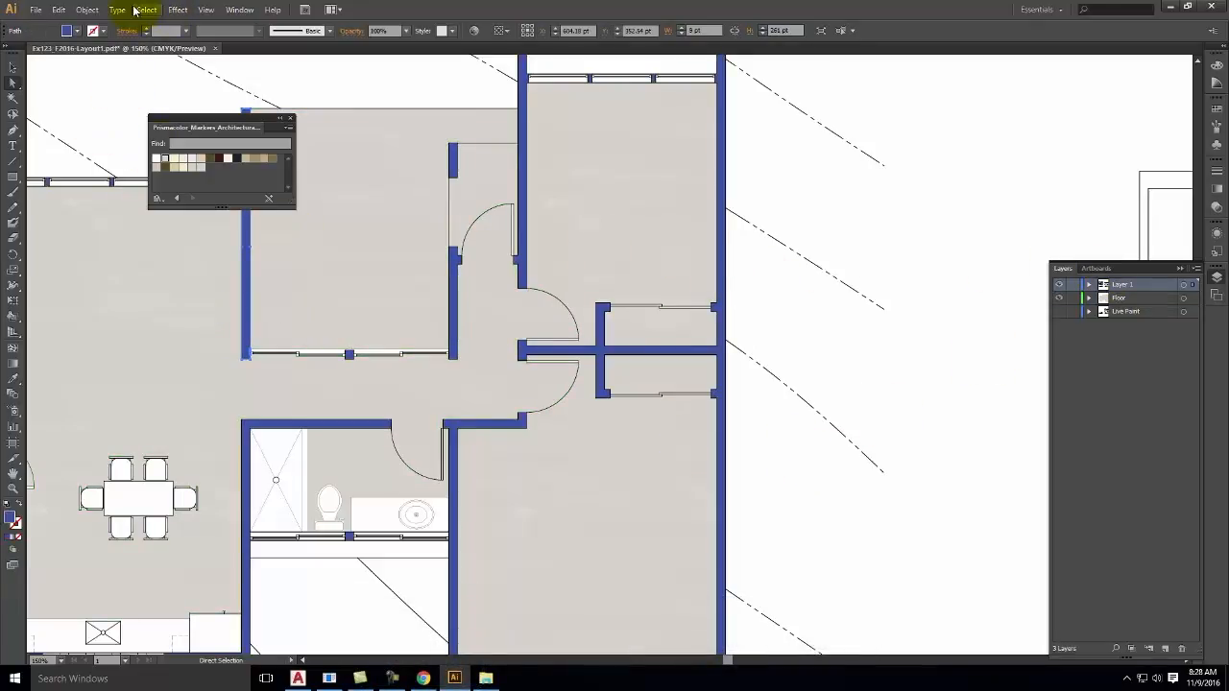
pyautogui.click(145, 10)
pyautogui.moveTo(144, 133)
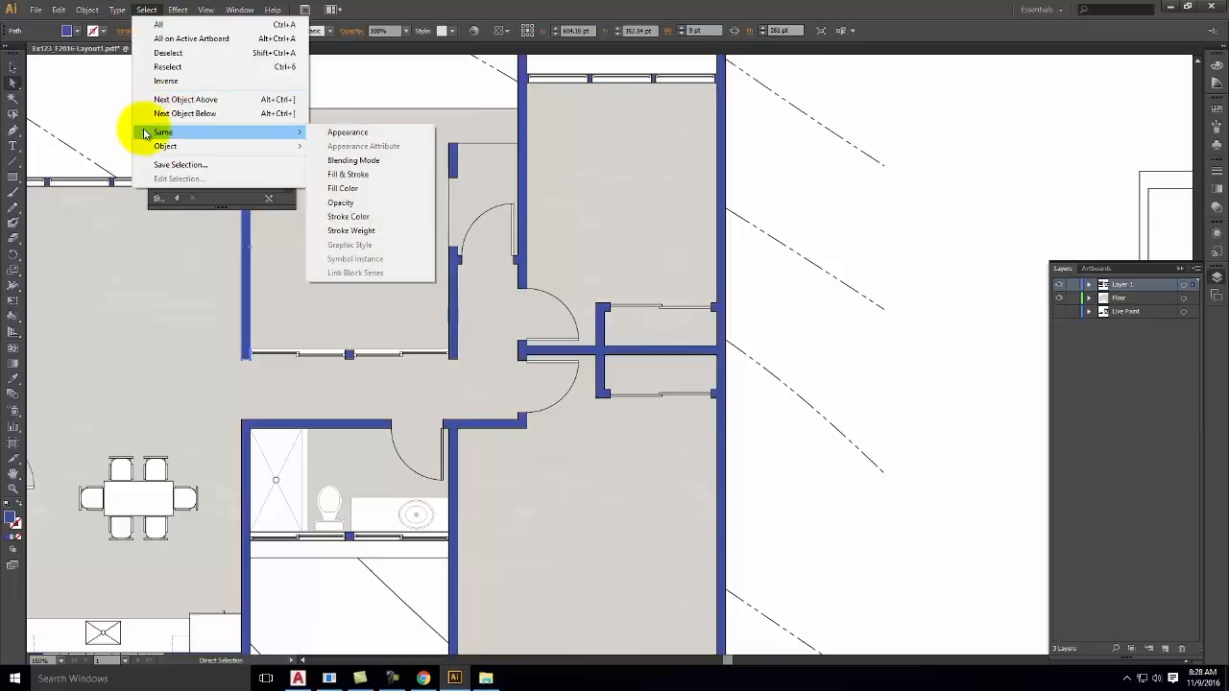
pyautogui.click(387, 192)
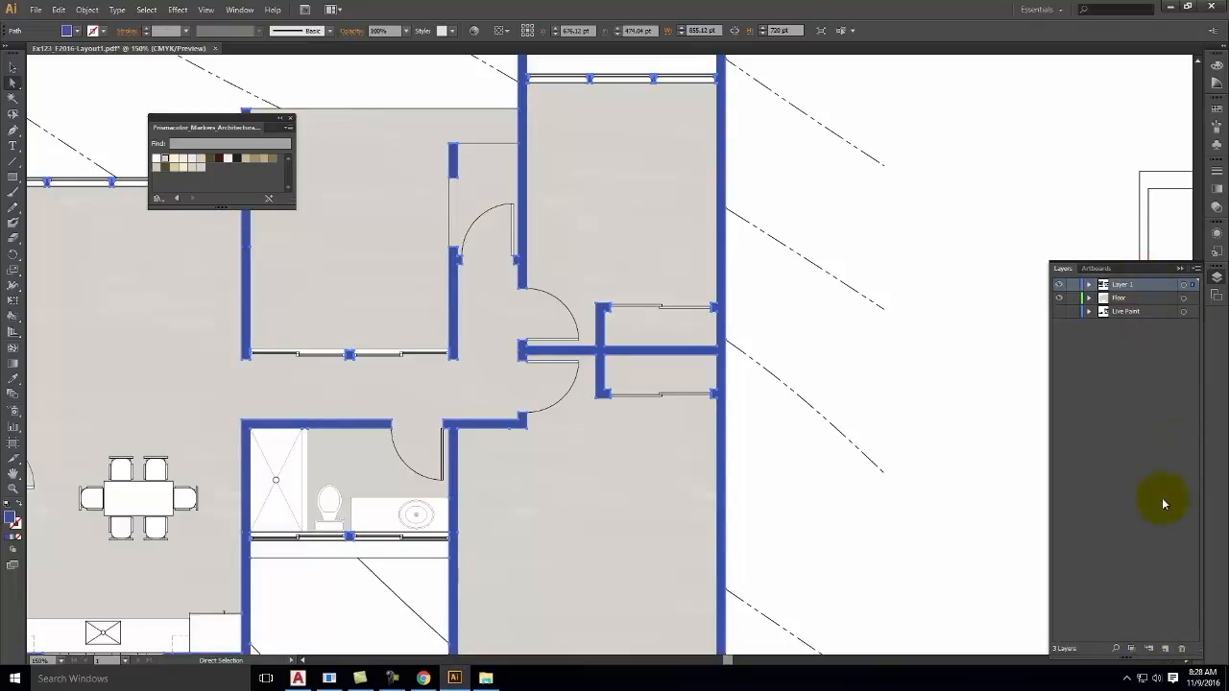
# - Create a new layer named Walls for the selected wall shapes
pyautogui.click(1165, 648)
pyautogui.doubleClick(1131, 285)
pyautogui.write('Wal')
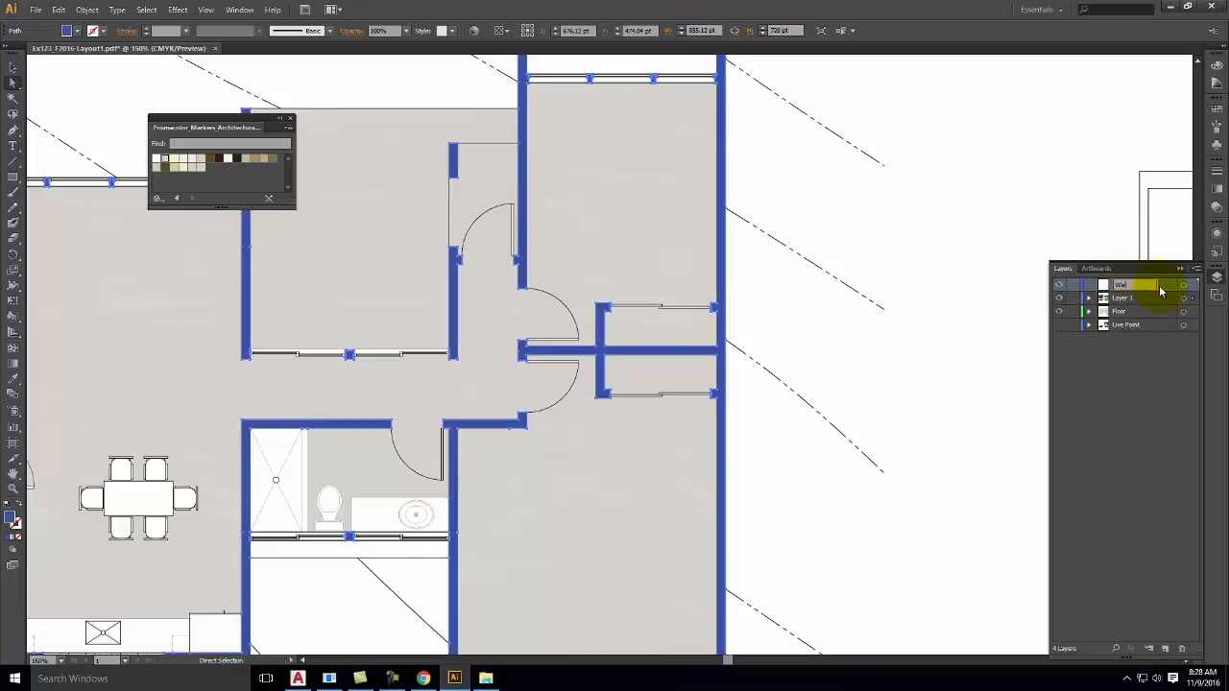
pyautogui.write('ls')
pyautogui.press('Return')
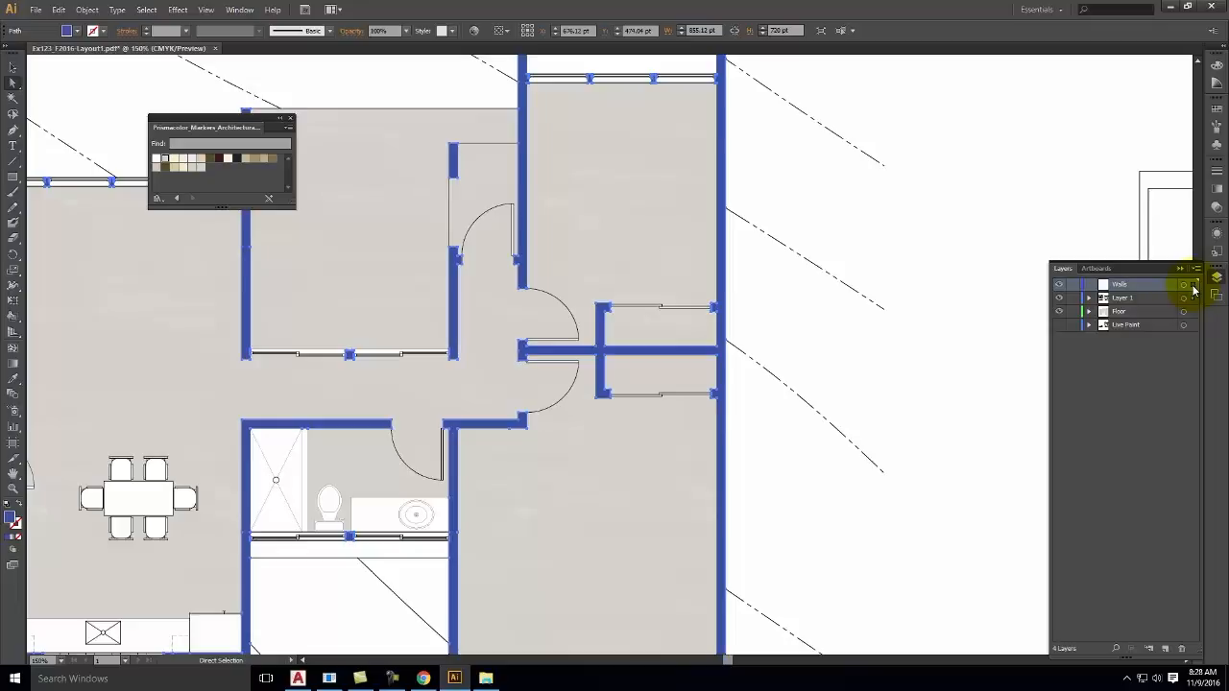
# - Move the selected wall shapes onto the Walls layer and place that layer below Layer 1
pyautogui.click(1194, 288)
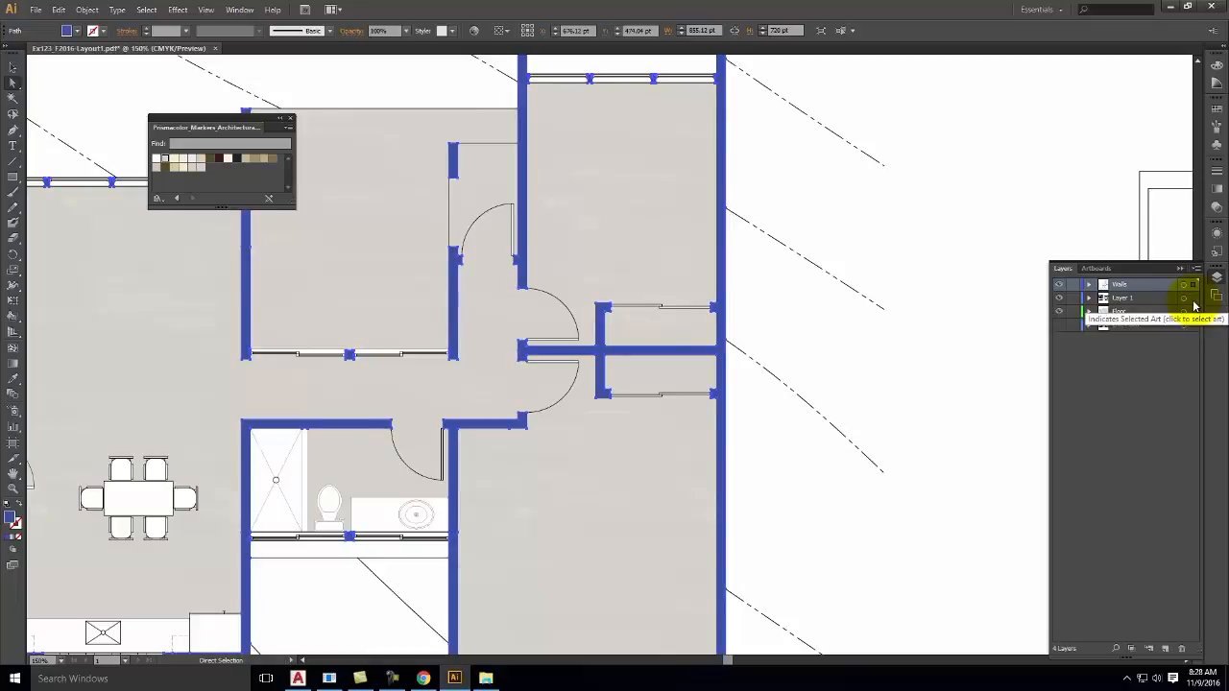
pyautogui.moveTo(1131, 286); pyautogui.dragTo(1129, 305)
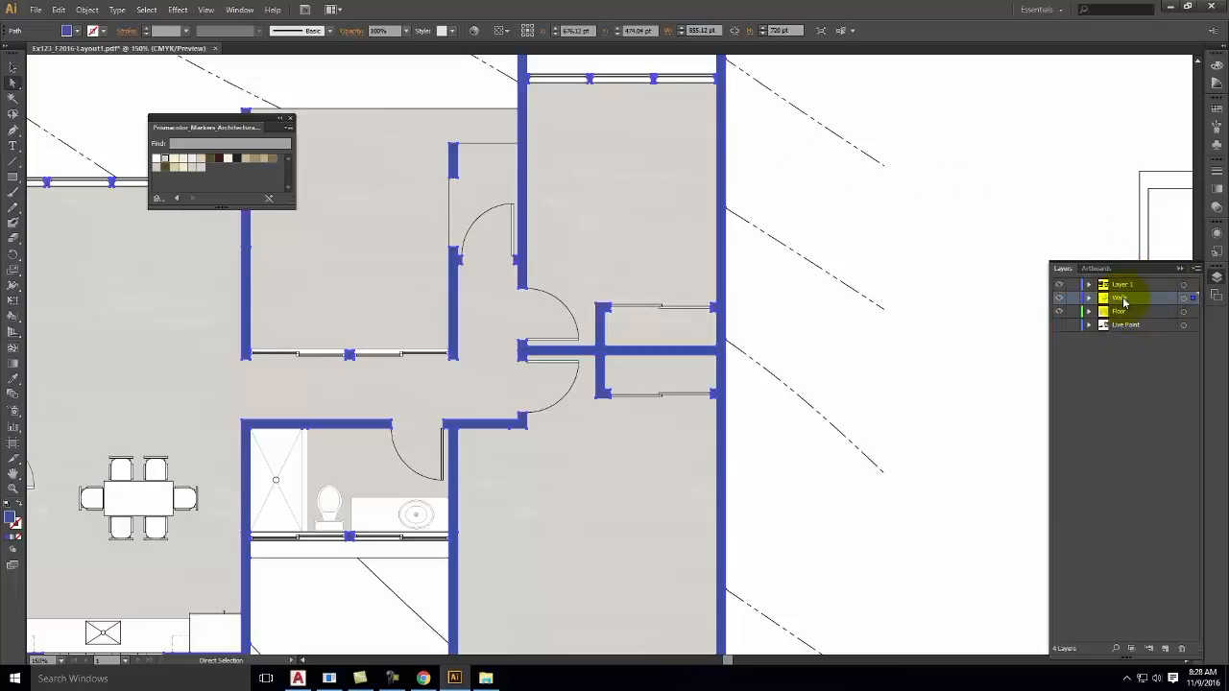
# - Recolor the selected wall shapes with the near-black Prismacolor marker swatch and deselect them
pyautogui.click(237, 162)
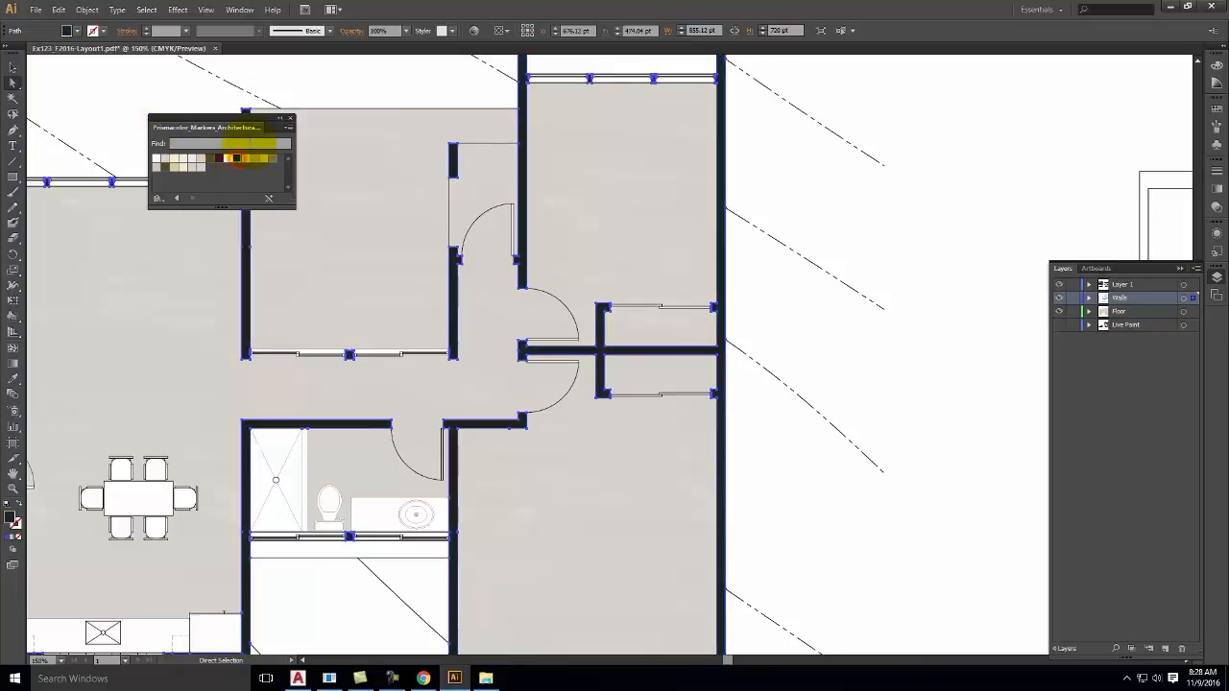
pyautogui.click(803, 189)
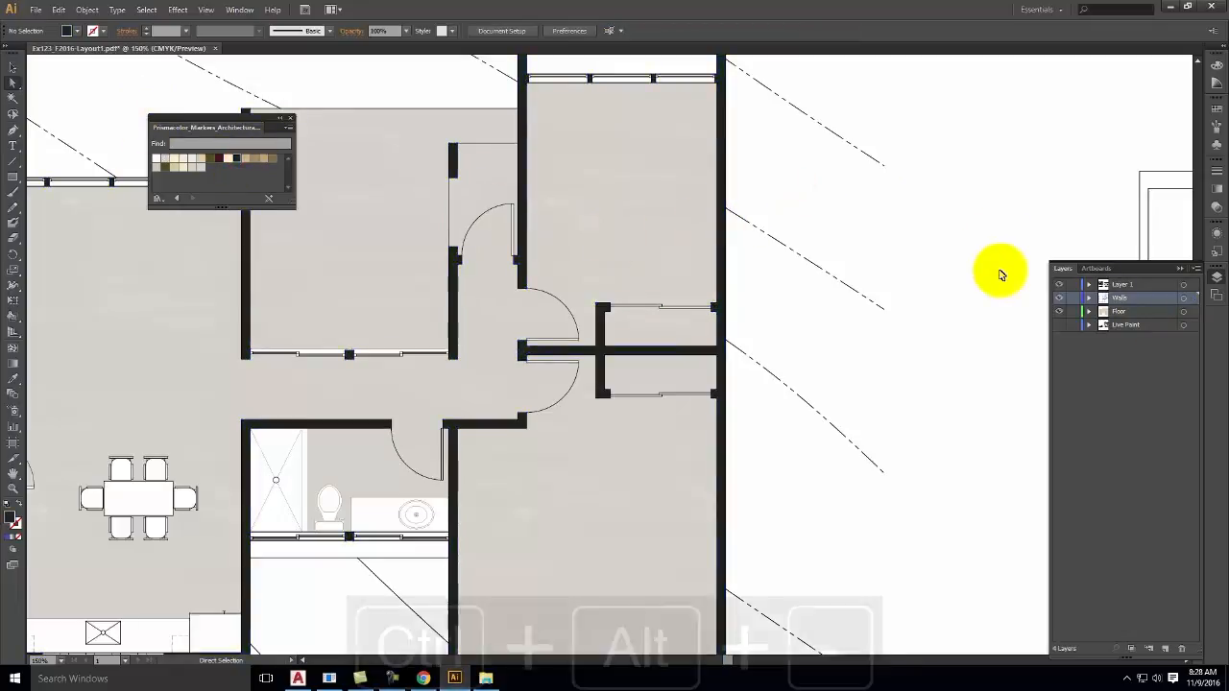
# - Hide the Walls, Floor and Live Paint layers so that only the Layer 1 linework is displayed beside the elevations
pyautogui.hotkey('ctrl', 'alt', '-')
pyautogui.hotkey('ctrl', 'alt', '-')
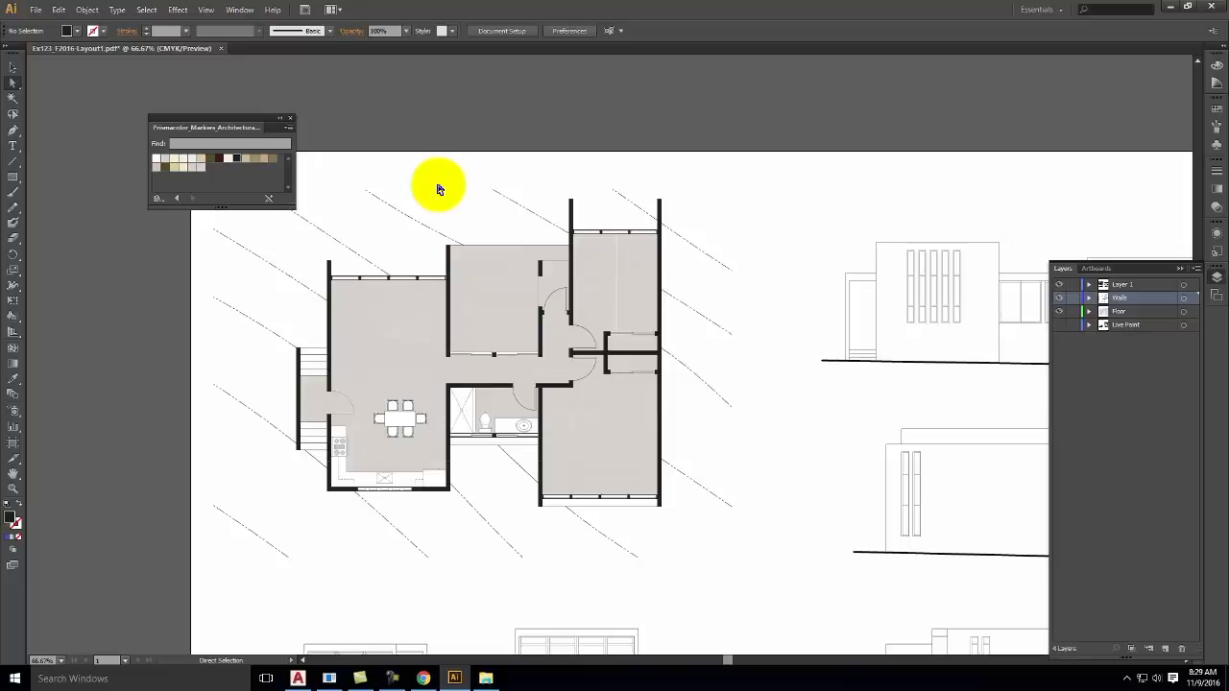
pyautogui.hotkey('ctrl', 'alt', 'space')
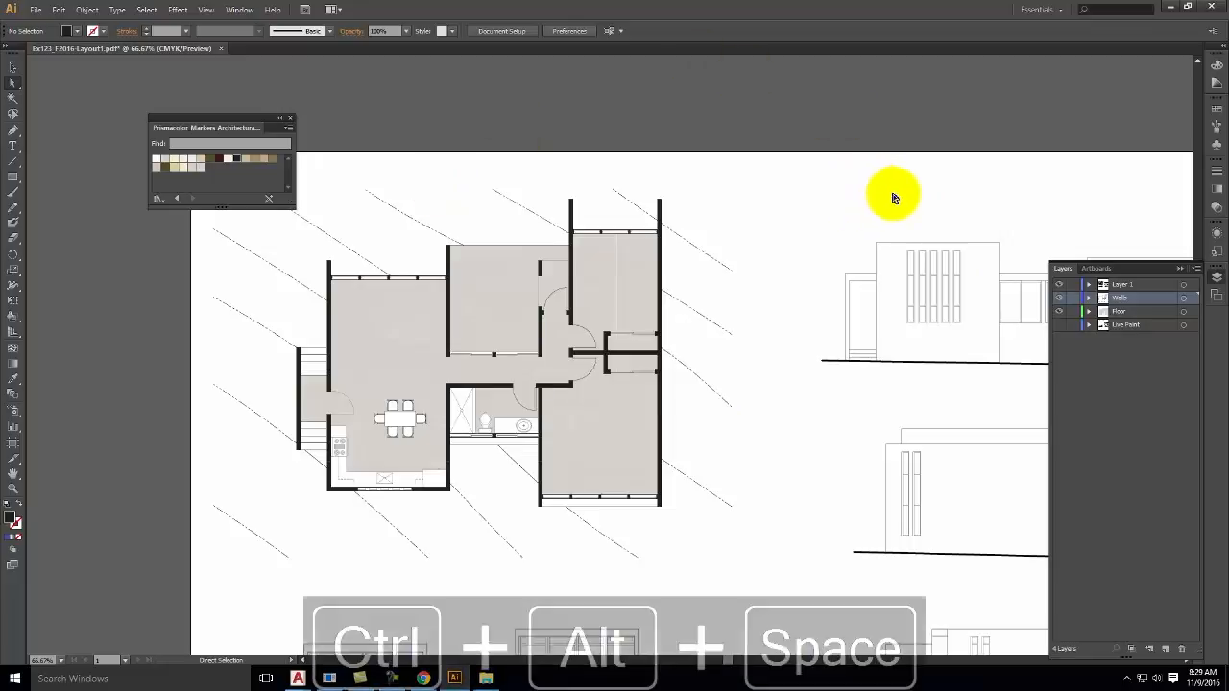
pyautogui.moveTo(946, 184); pyautogui.dragTo(466, 204)
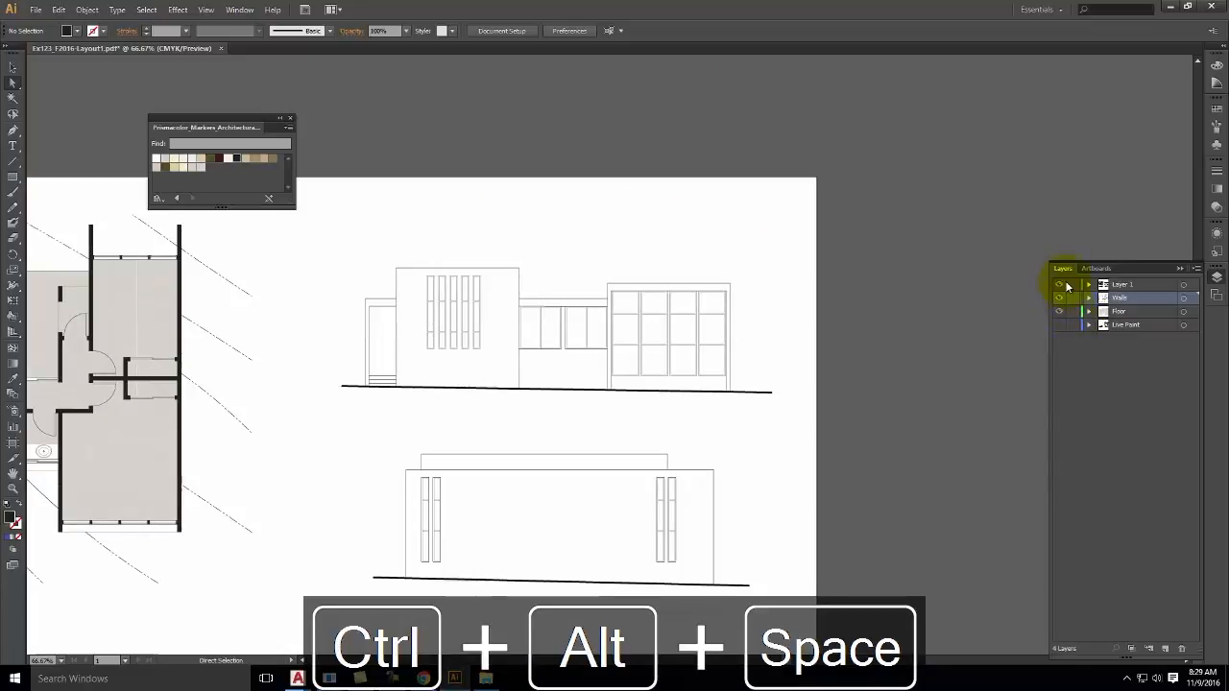
pyautogui.moveTo(1060, 298); pyautogui.dragTo(1060, 322)
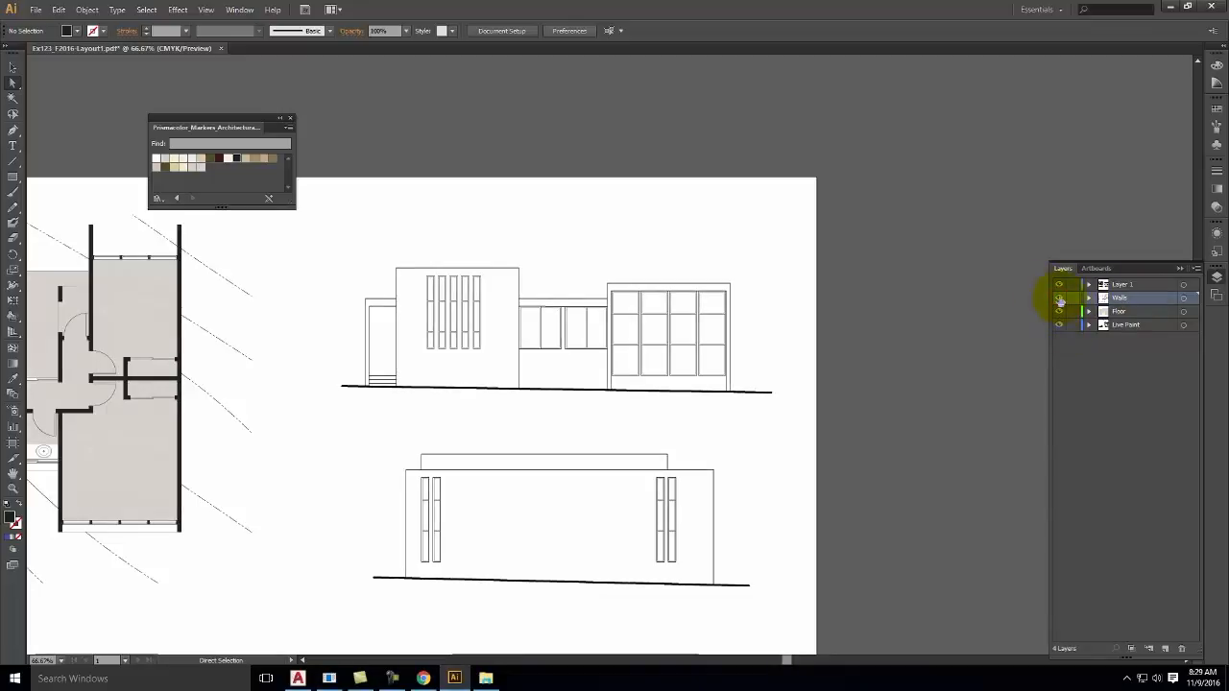
# - Select all the linework of the upper elevation without including the lower elevation
pyautogui.click(329, 255)
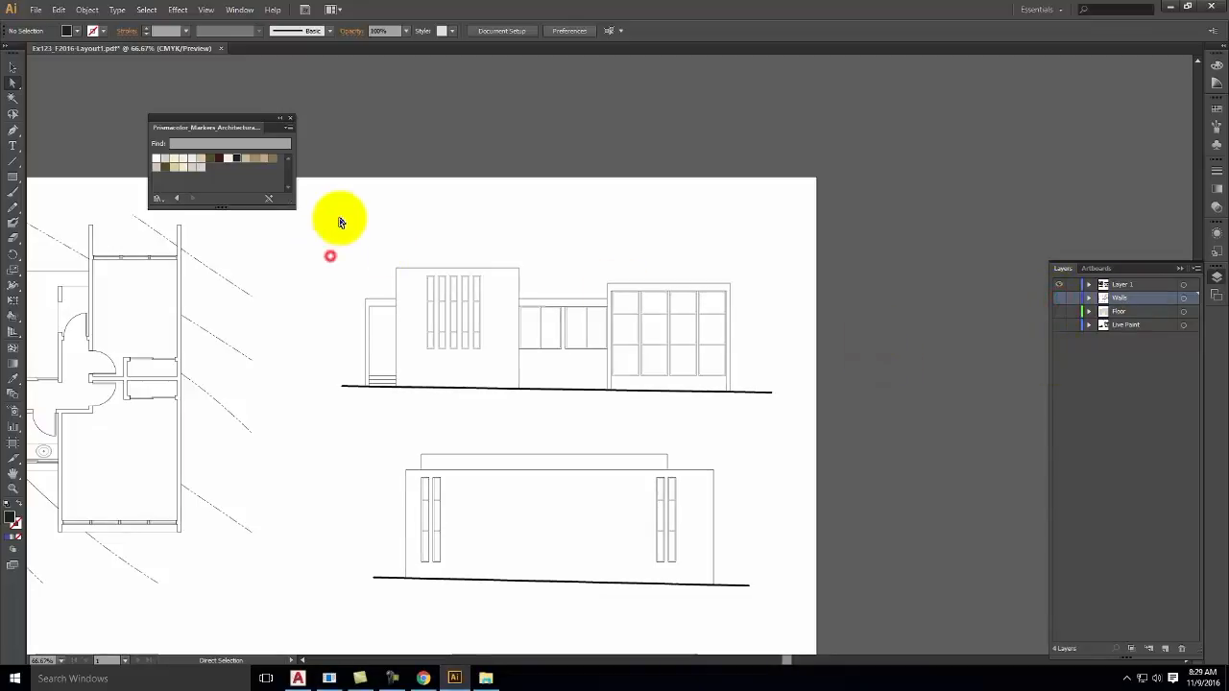
pyautogui.click(394, 357)
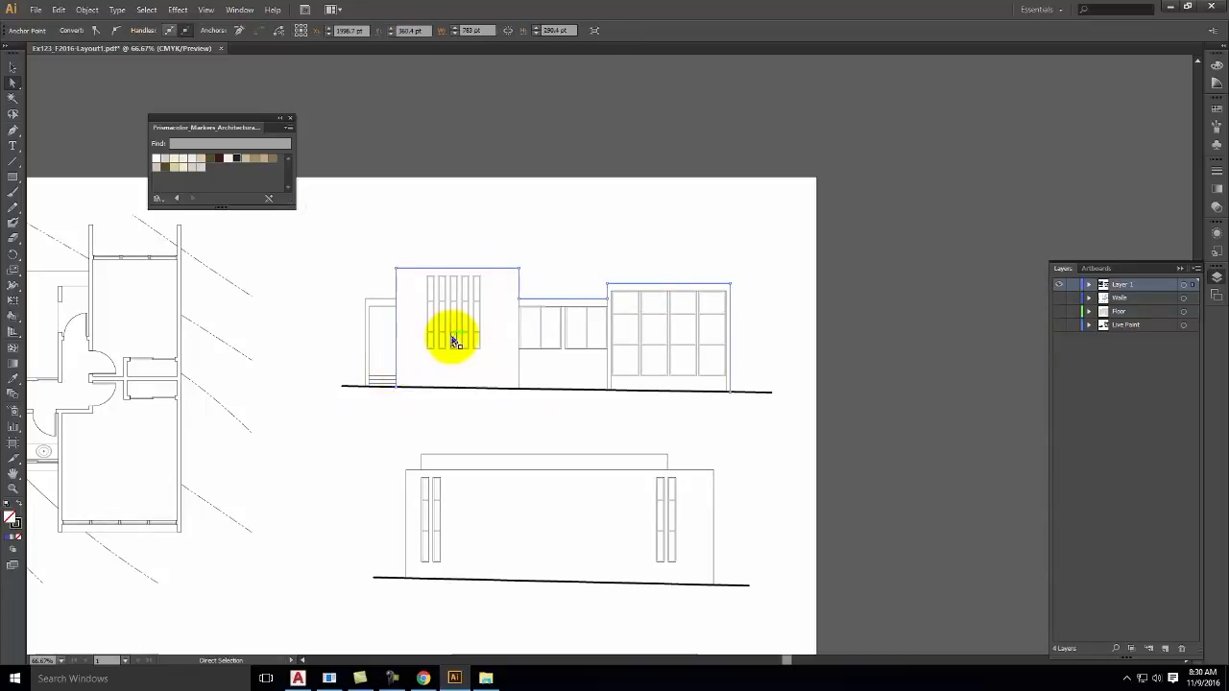
pyautogui.click(474, 236)
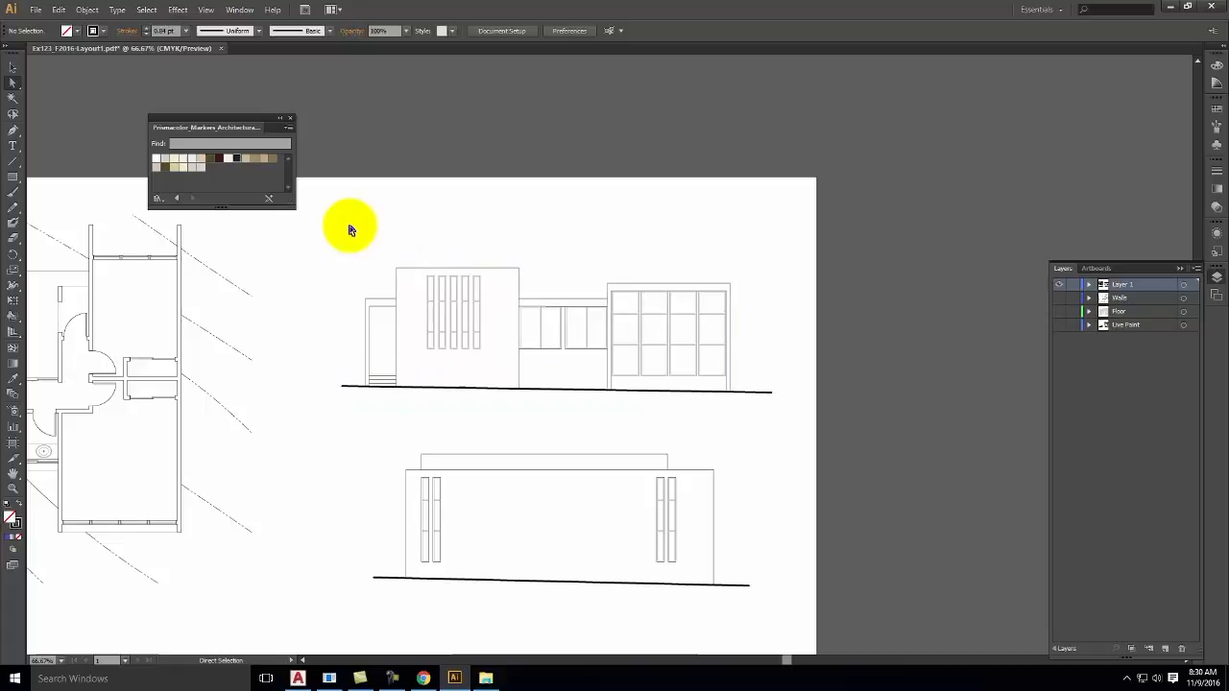
pyautogui.moveTo(343, 222)
pyautogui.mouseDown()
pyautogui.moveTo(760, 376)
pyautogui.moveTo(805, 444)
pyautogui.moveTo(785, 412)
pyautogui.mouseUp()
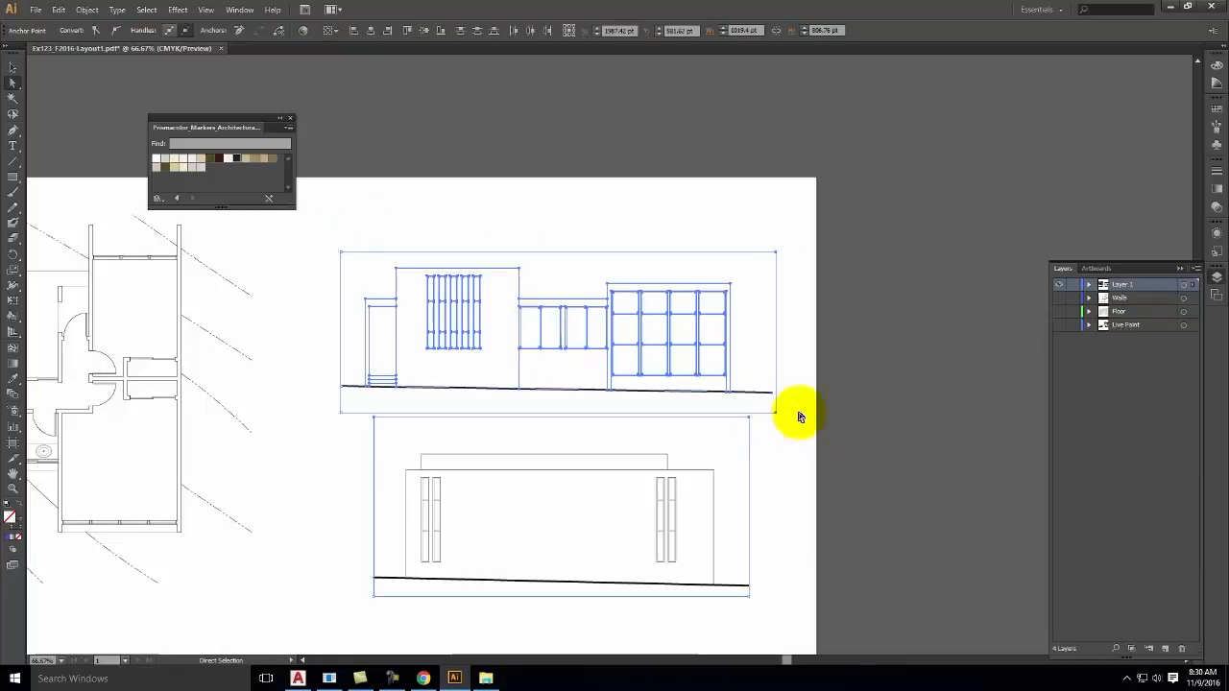
pyautogui.click(799, 416)
pyautogui.moveTo(310, 222); pyautogui.dragTo(784, 405)
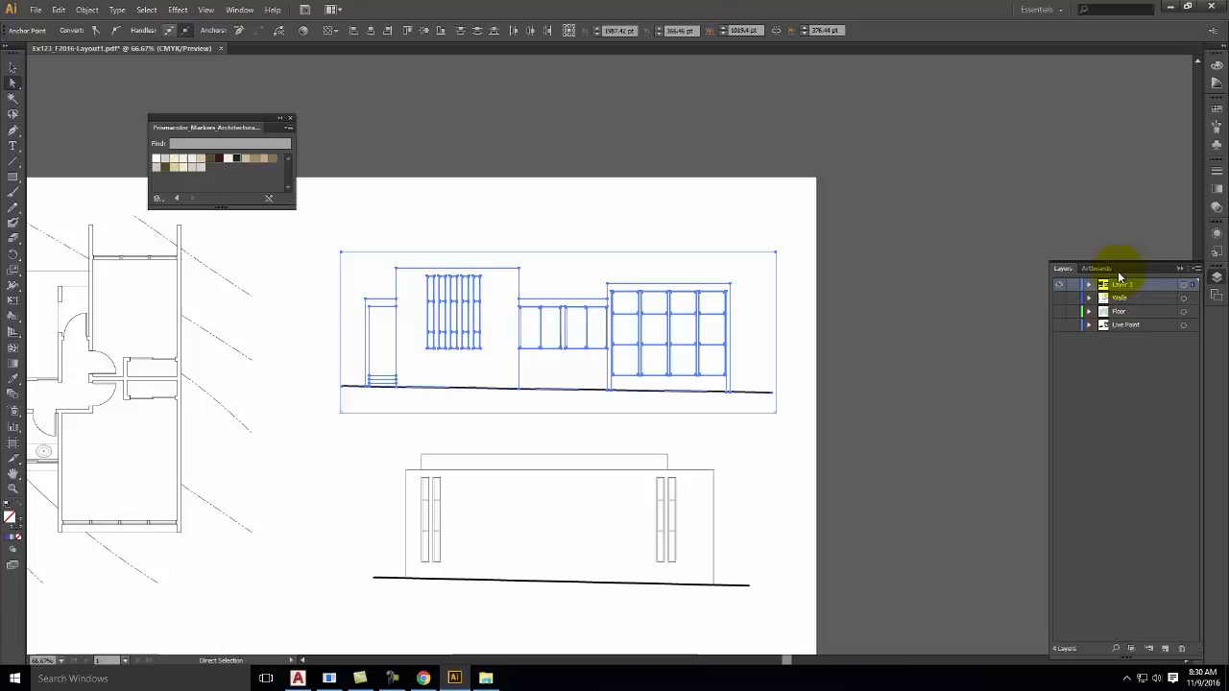
# - Rename the bottom Live Paint layer as Layer 1 and the top linework layer as Live Paint
pyautogui.doubleClick(1125, 324)
pyautogui.write('Layer 1')
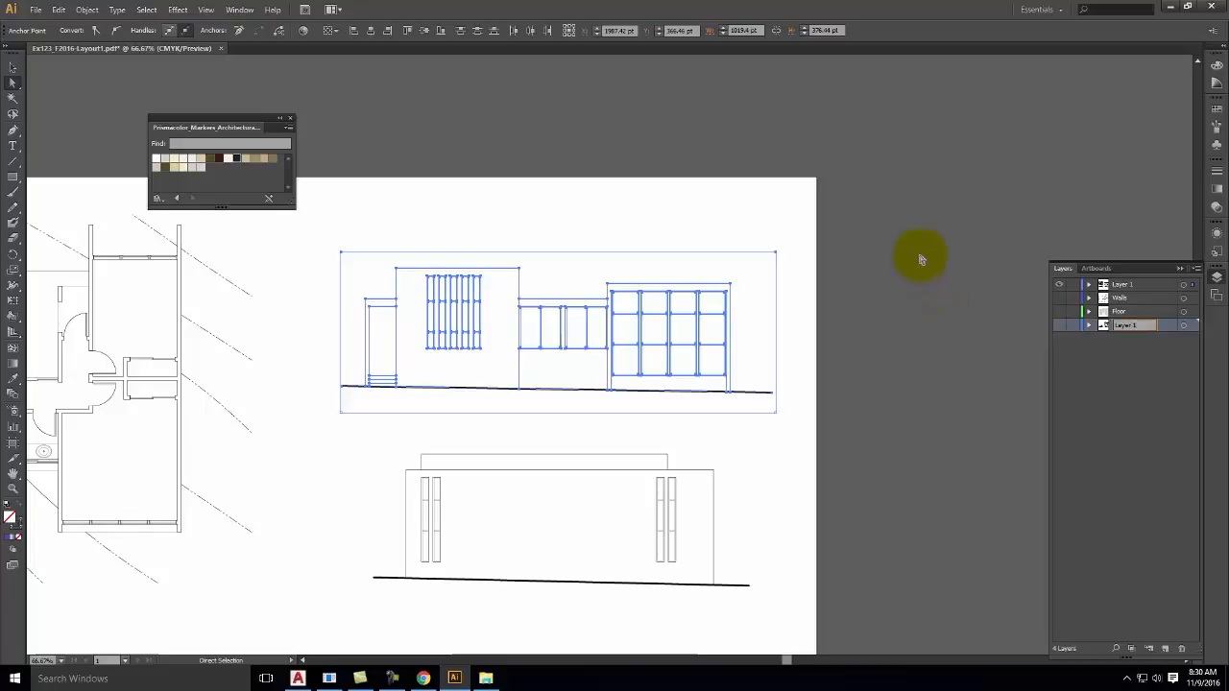
pyautogui.click(1122, 284)
pyautogui.doubleClick(1122, 284)
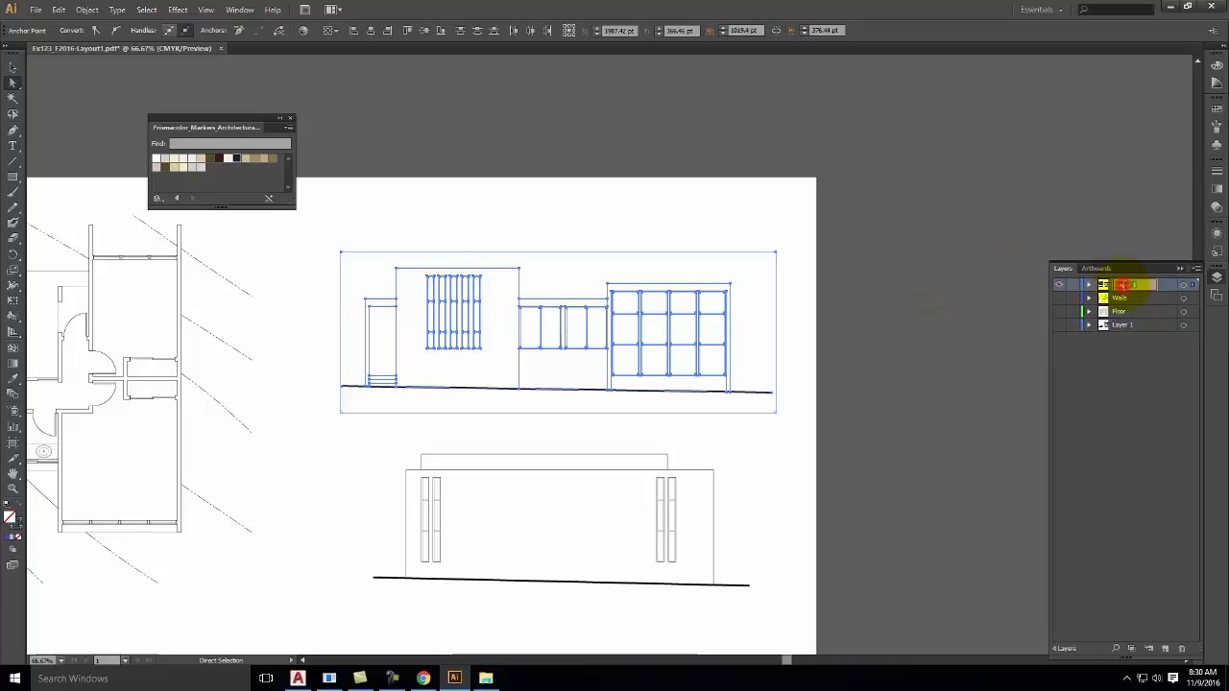
pyautogui.hotkey('ctrl', 'alt', 'BackSpace')
pyautogui.write('Live aP')
pyautogui.press('BackSpace')
pyautogui.press('BackSpace')
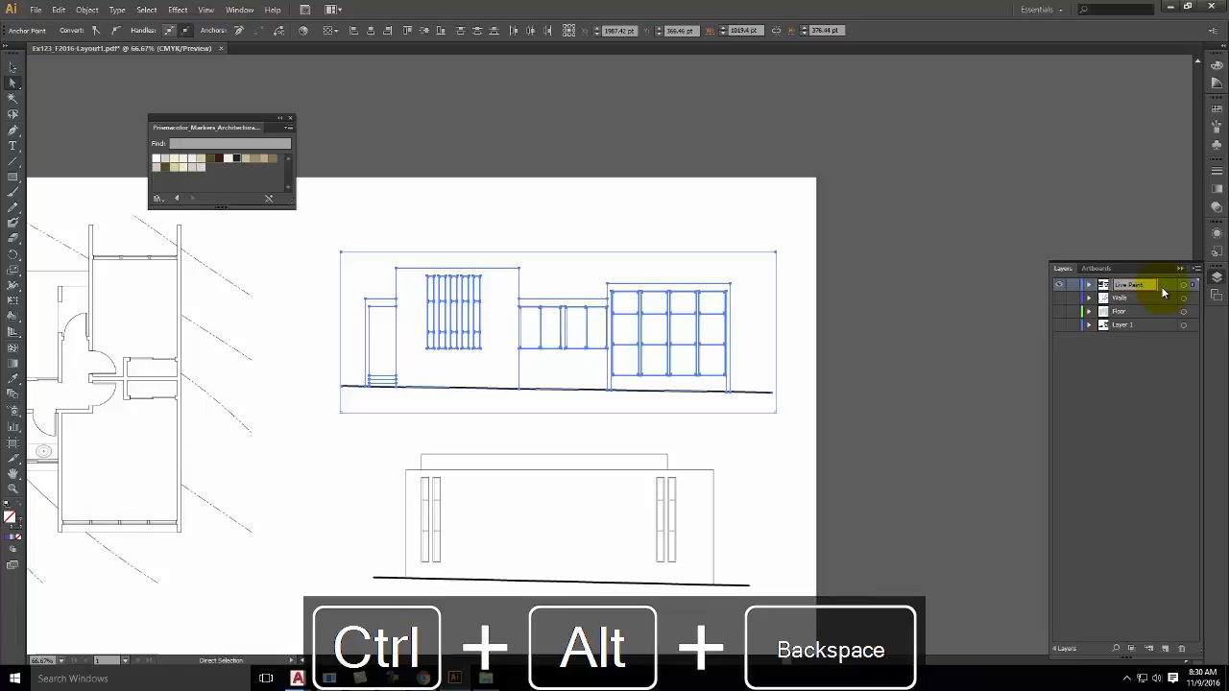
pyautogui.click(1161, 475)
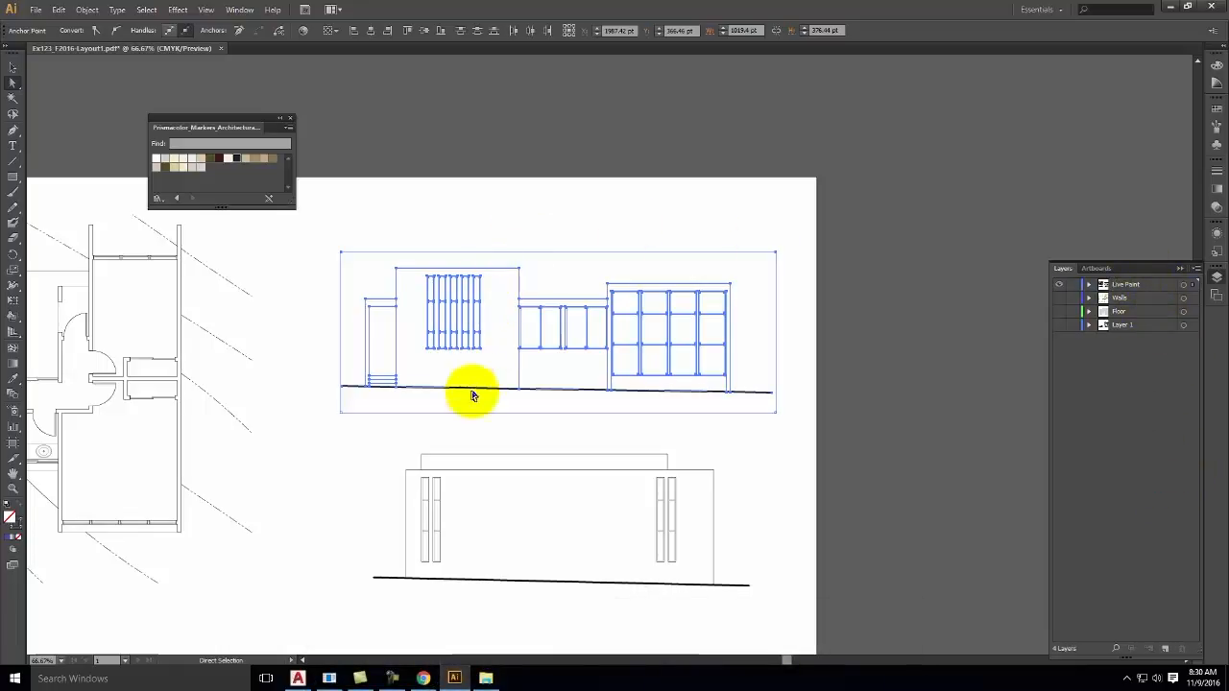
# - Convert the selected upper elevation into a Live Paint group and set the fill color to bright red
pyautogui.click(12, 316)
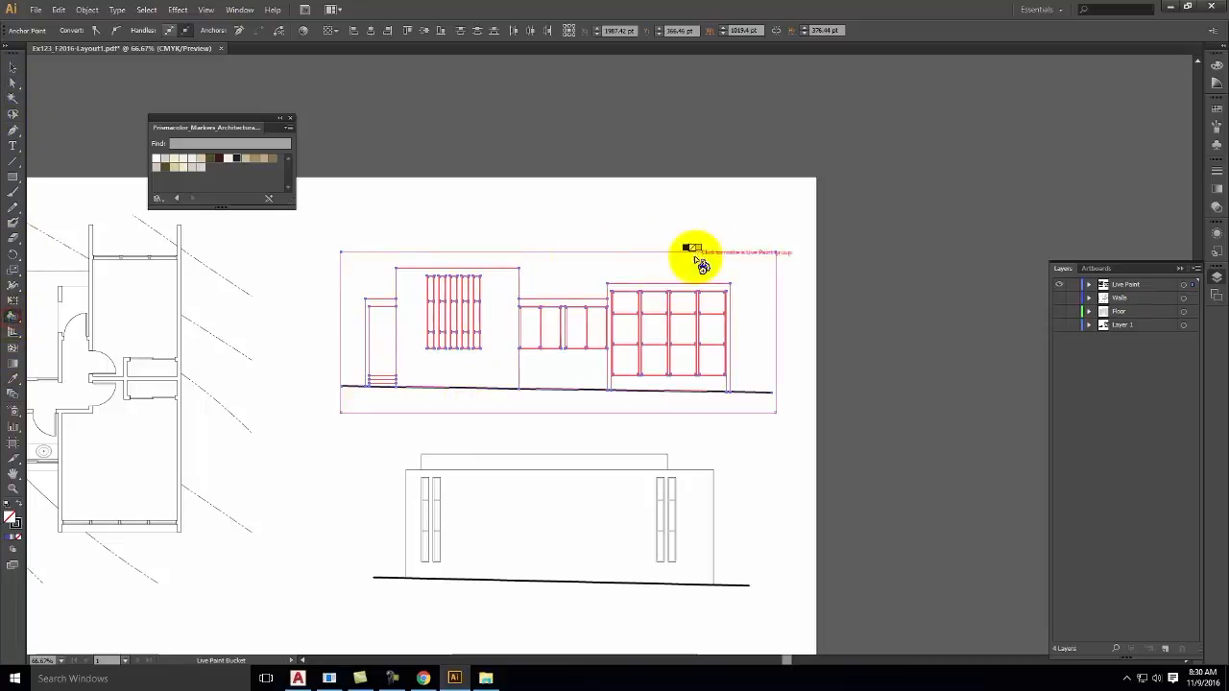
pyautogui.click(463, 368)
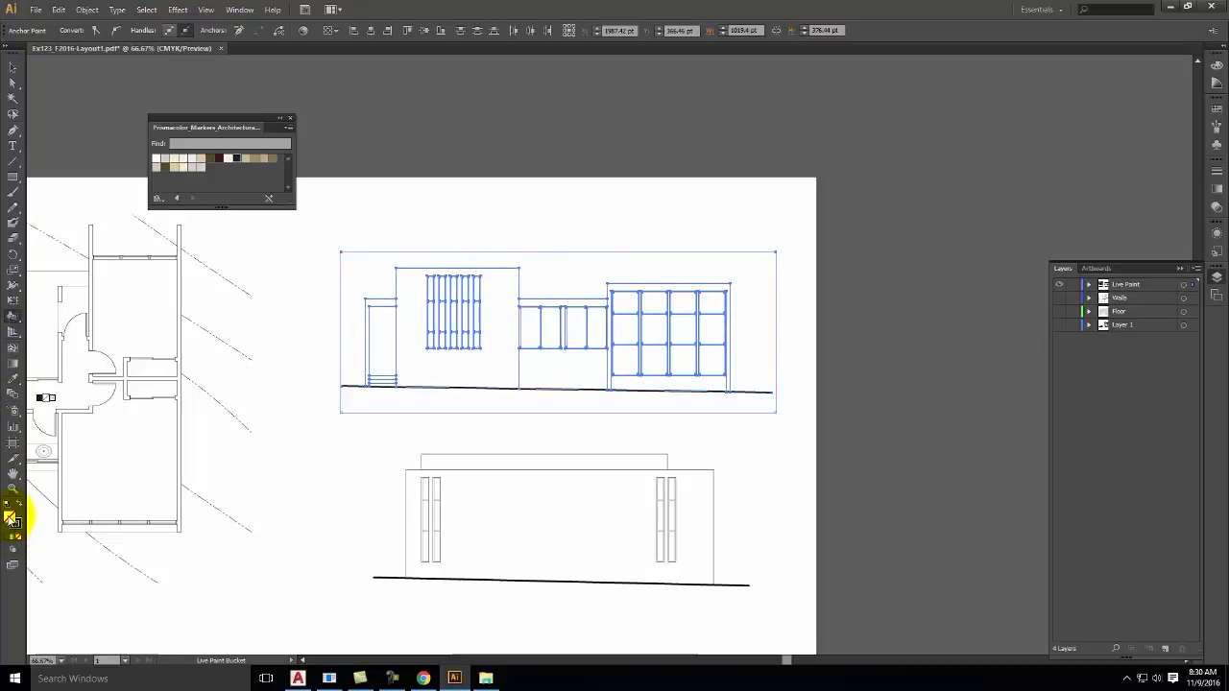
pyautogui.doubleClick(11, 519)
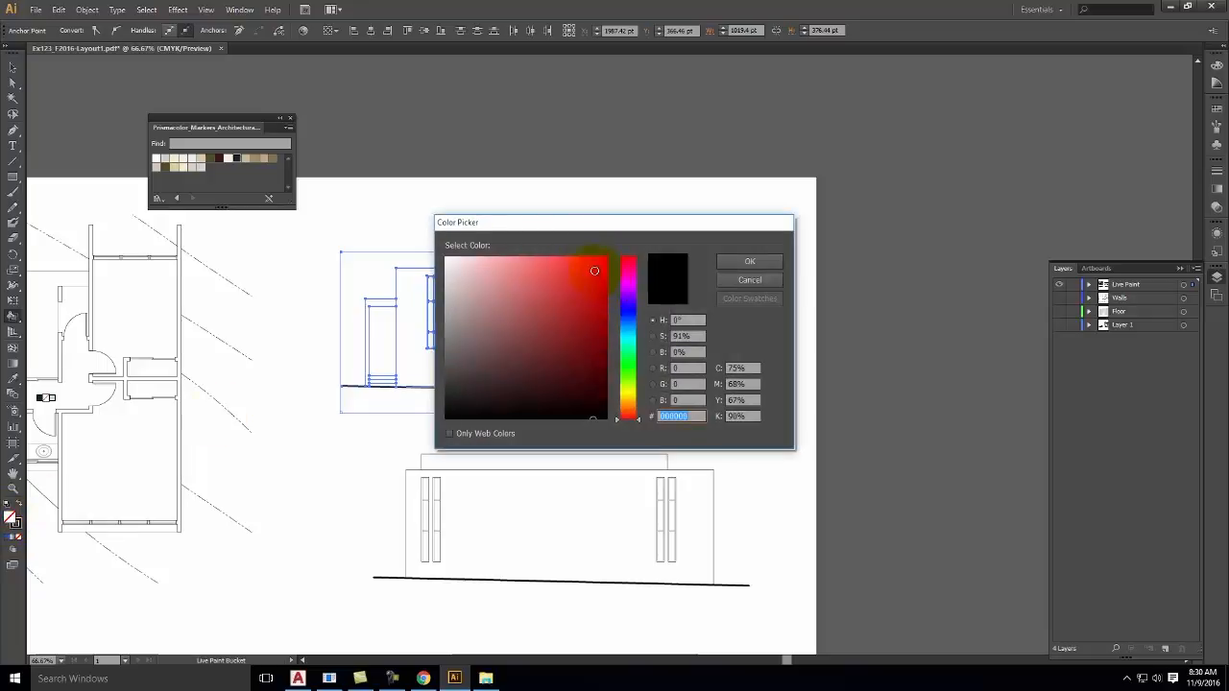
pyautogui.click(598, 273)
pyautogui.click(750, 261)
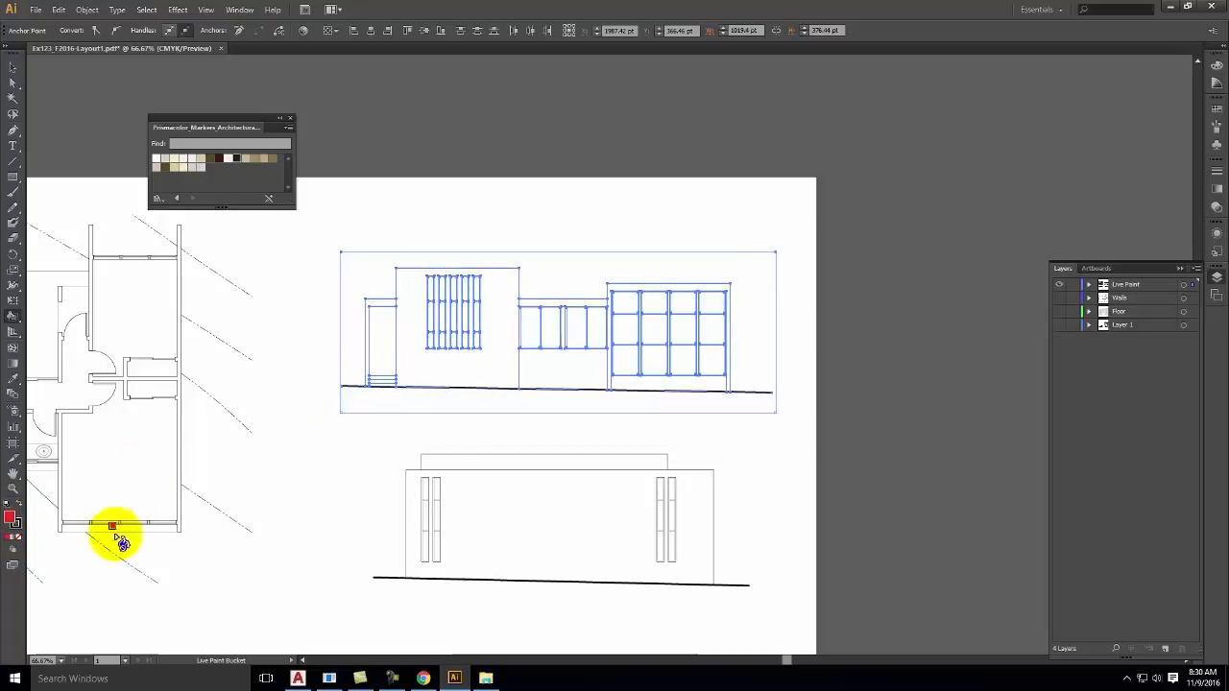
# - Set the elevation group's stroke to none and keep the red fill as the active color
pyautogui.click(18, 524)
pyautogui.click(21, 542)
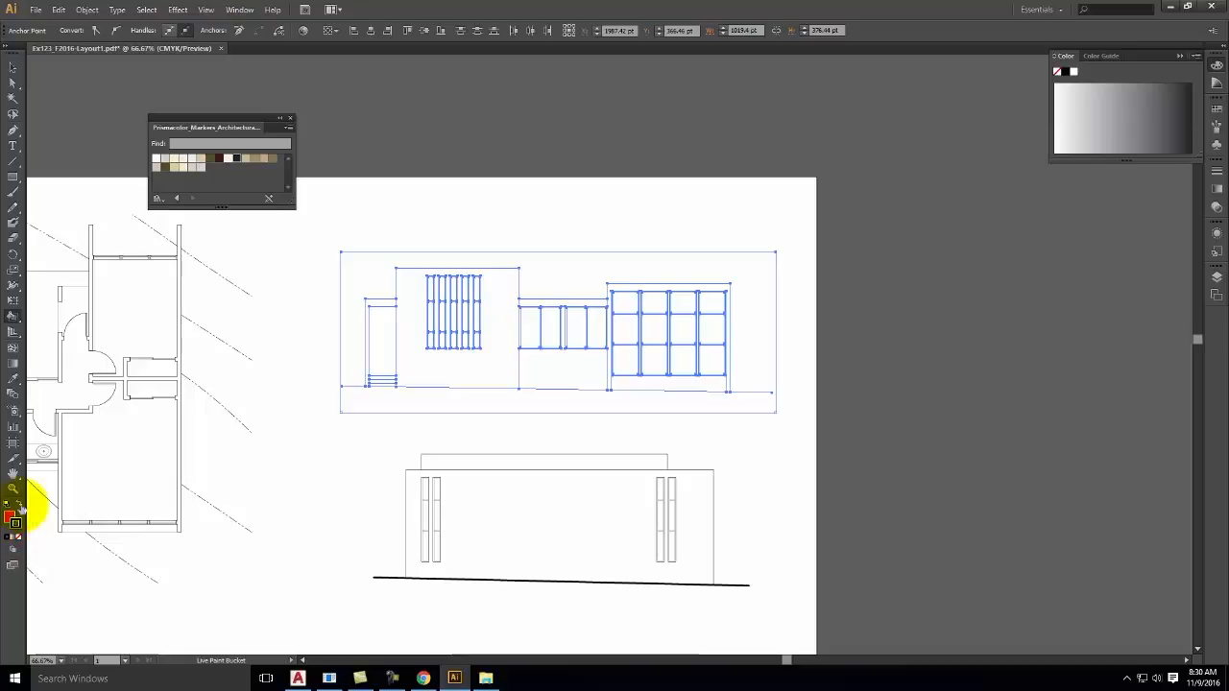
pyautogui.click(17, 513)
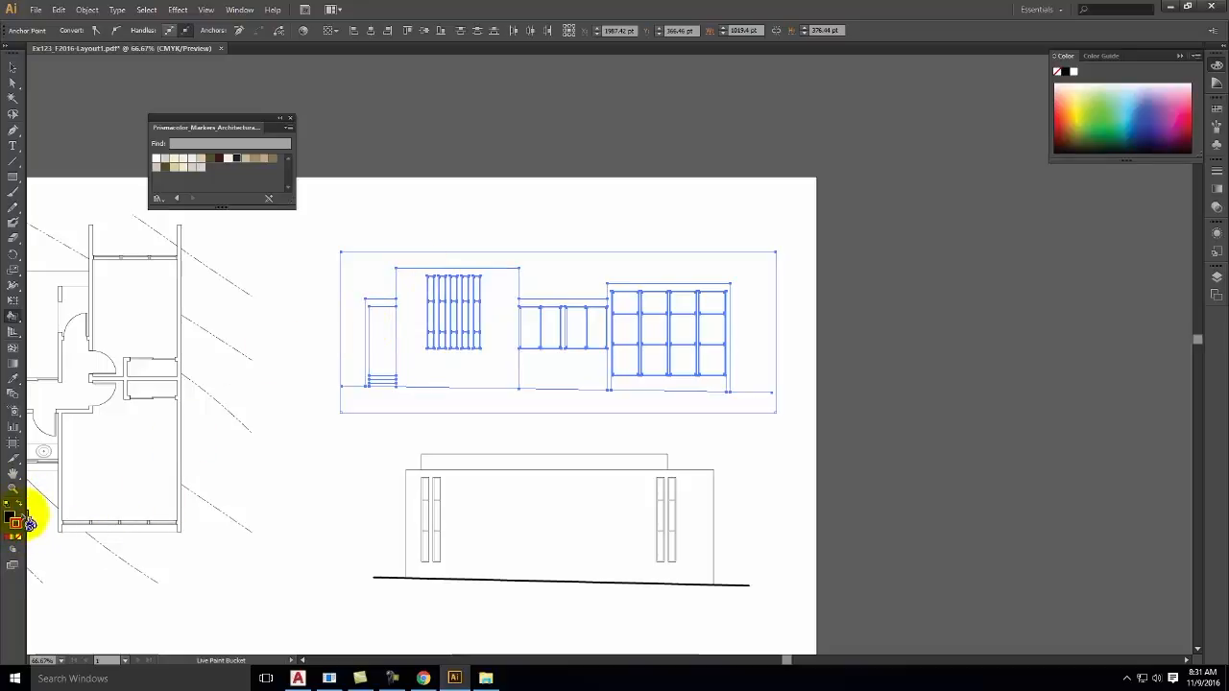
pyautogui.click(19, 521)
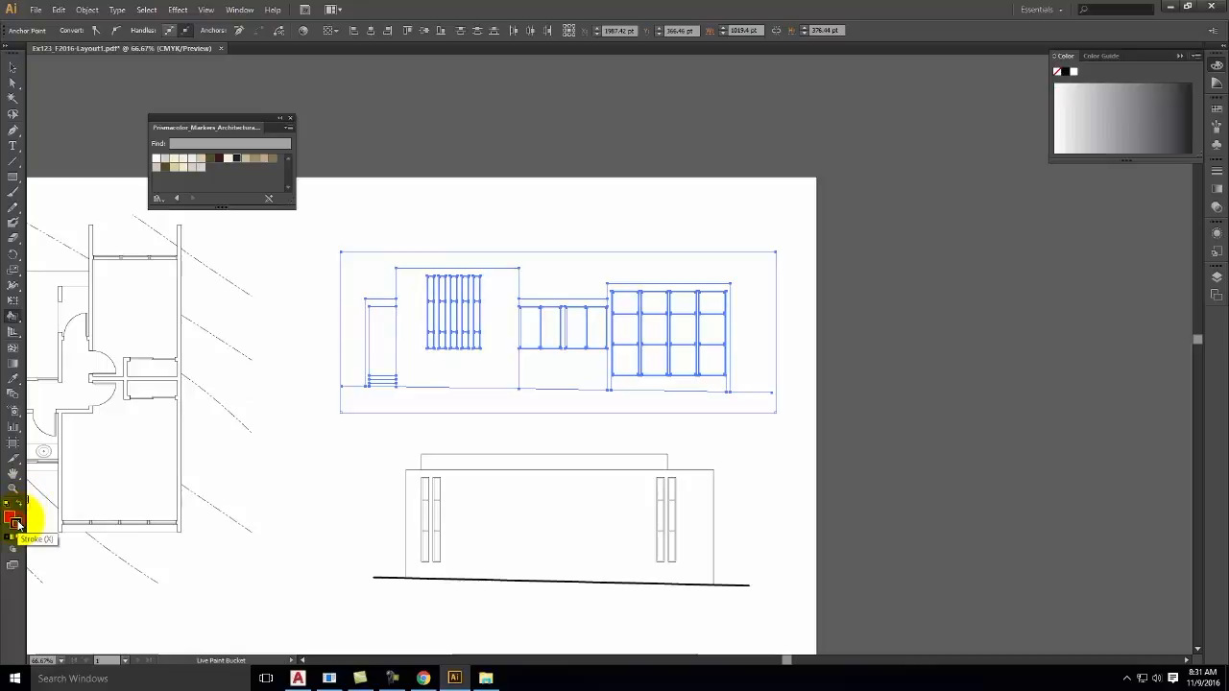
pyautogui.click(9, 519)
pyautogui.click(17, 523)
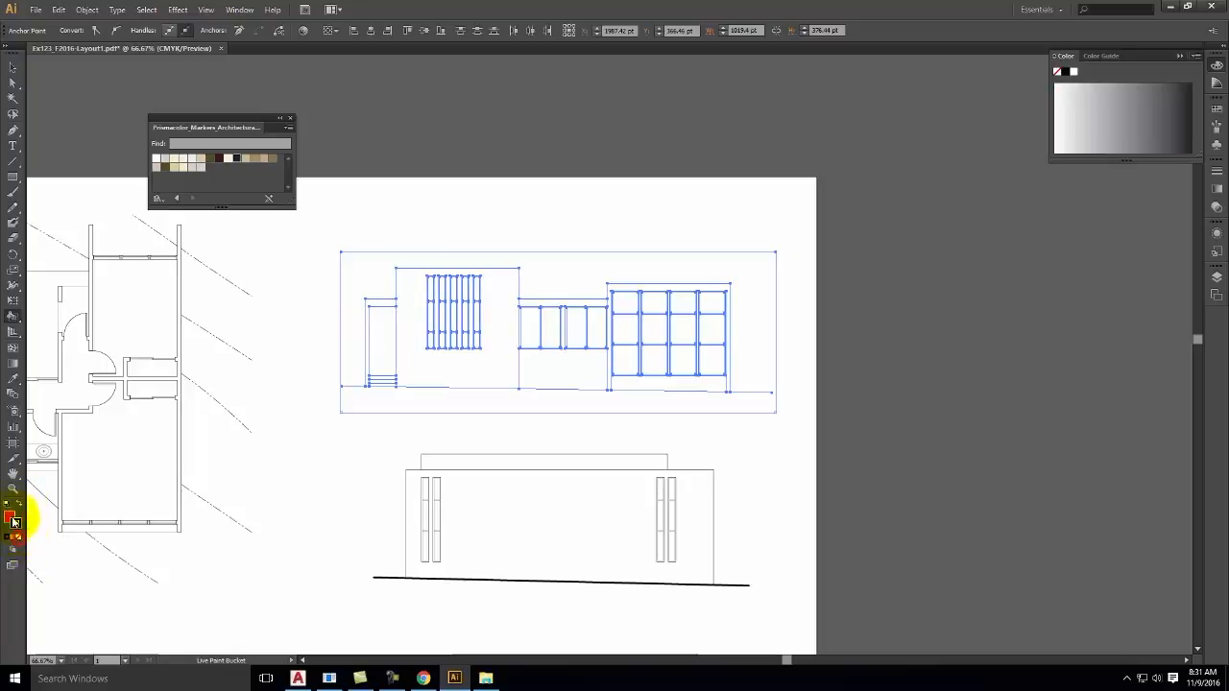
pyautogui.click(9, 519)
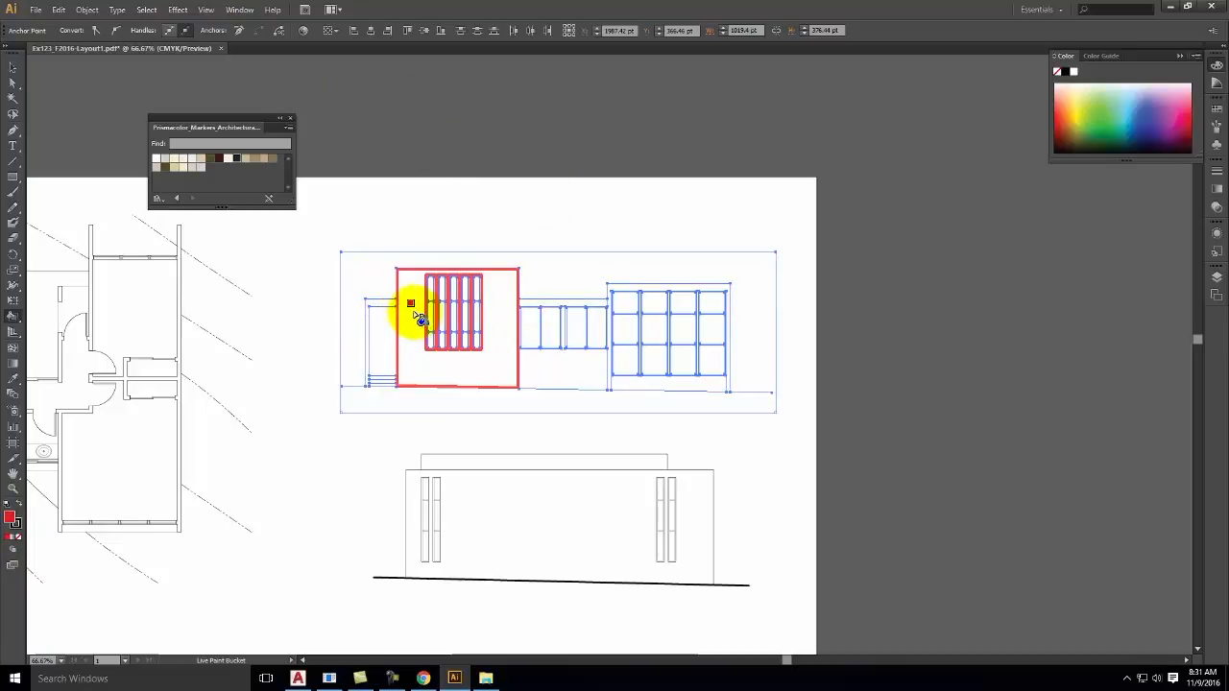
# - Try to restore the elevation linework by applying a black stroke to both elevations, and select only the upper one
pyautogui.click(14, 69)
pyautogui.press('Delete')
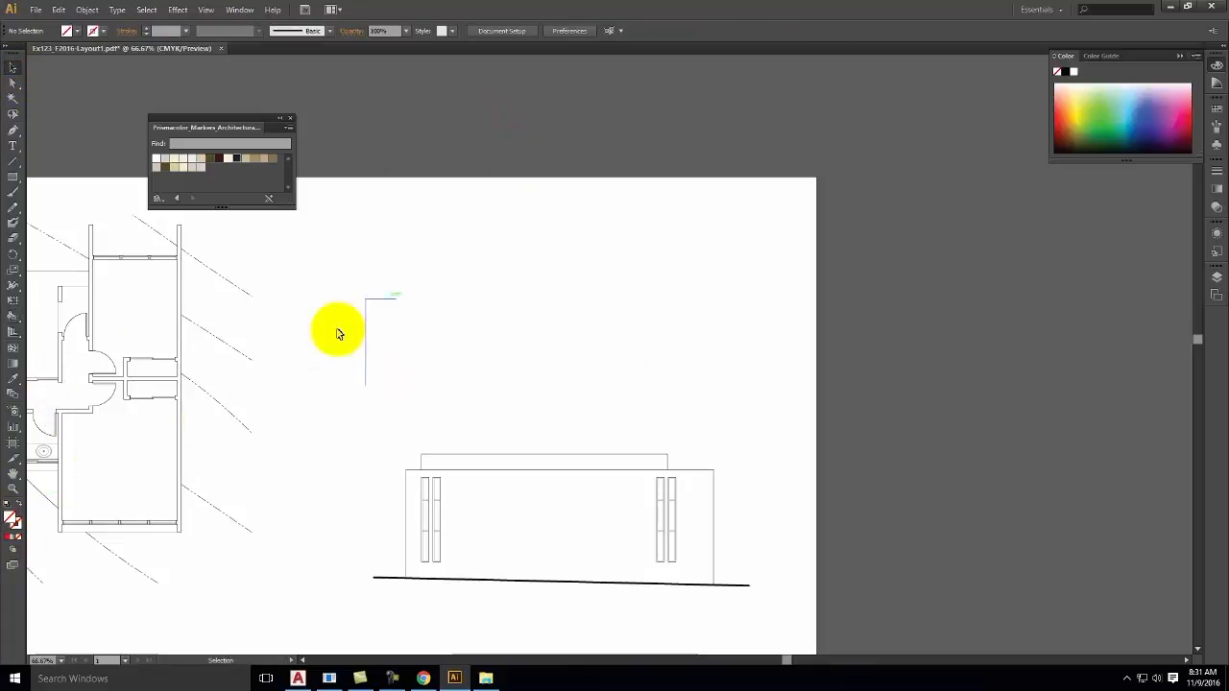
pyautogui.moveTo(366, 104); pyautogui.dragTo(865, 422)
pyautogui.click(865, 422)
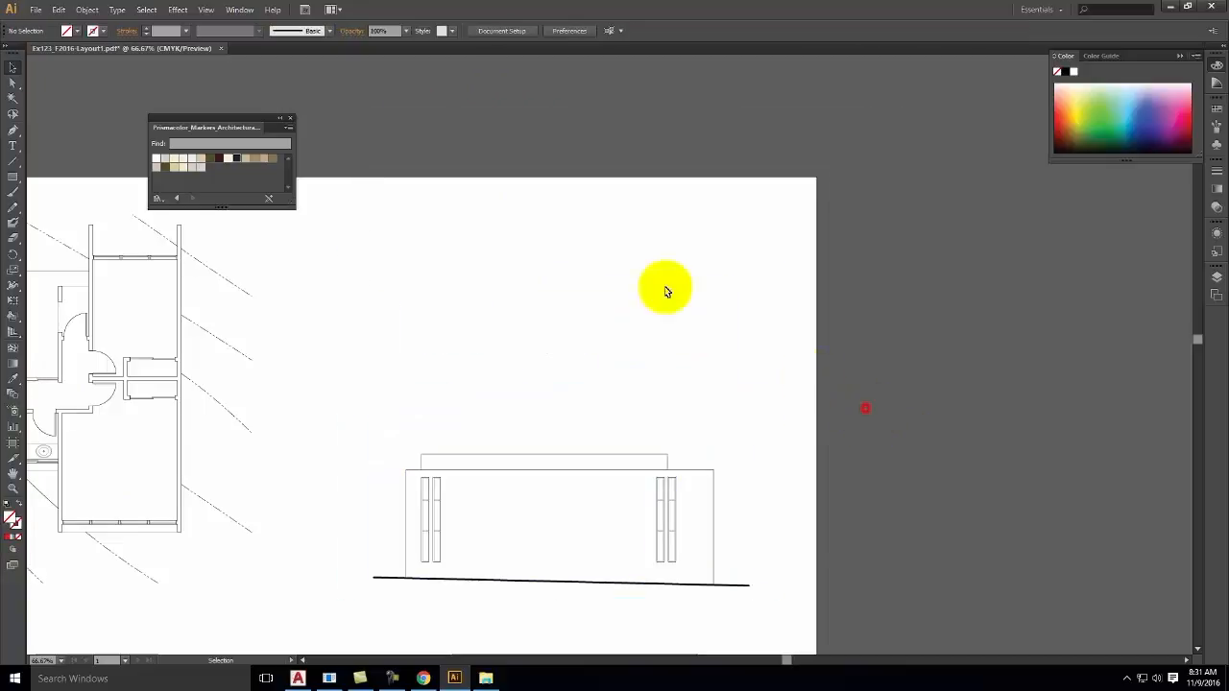
pyautogui.moveTo(324, 128); pyautogui.dragTo(860, 429)
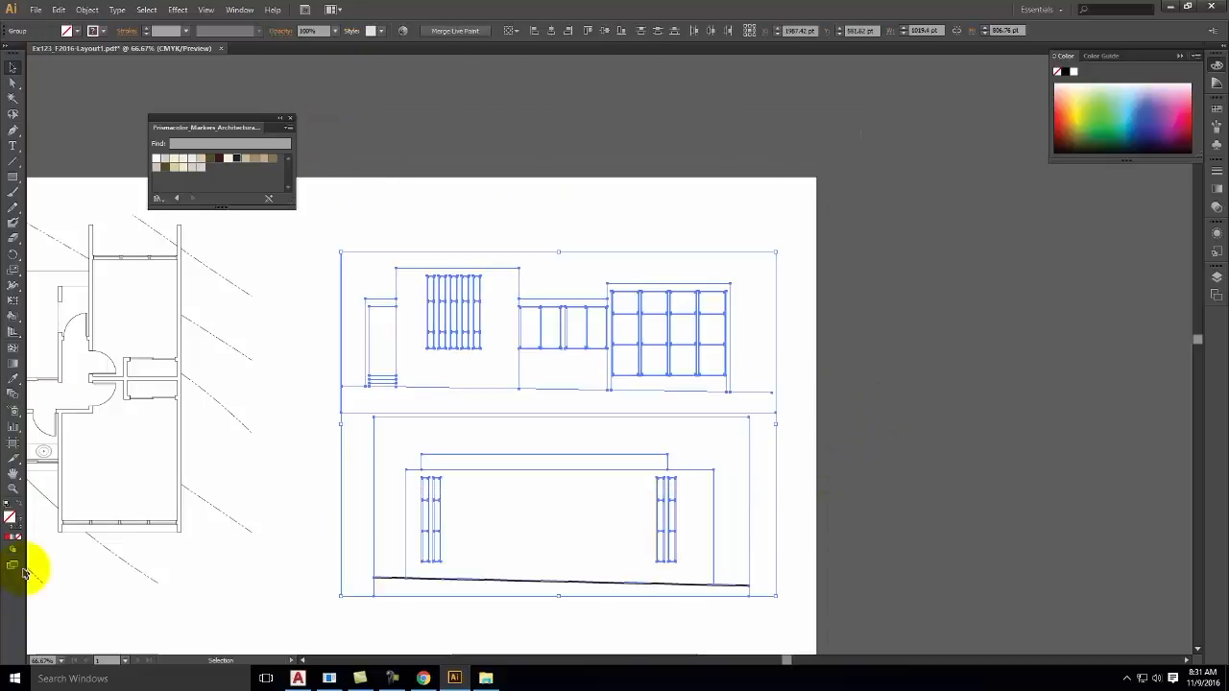
pyautogui.doubleClick(21, 524)
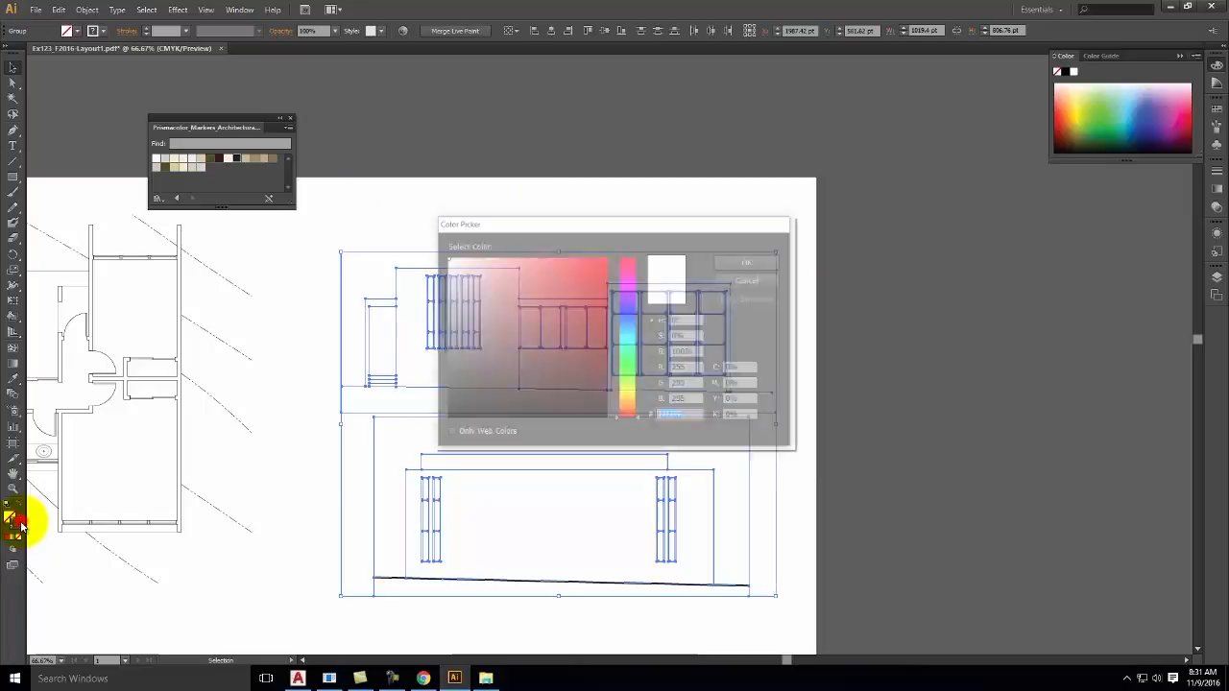
pyautogui.moveTo(538, 364); pyautogui.dragTo(412, 439)
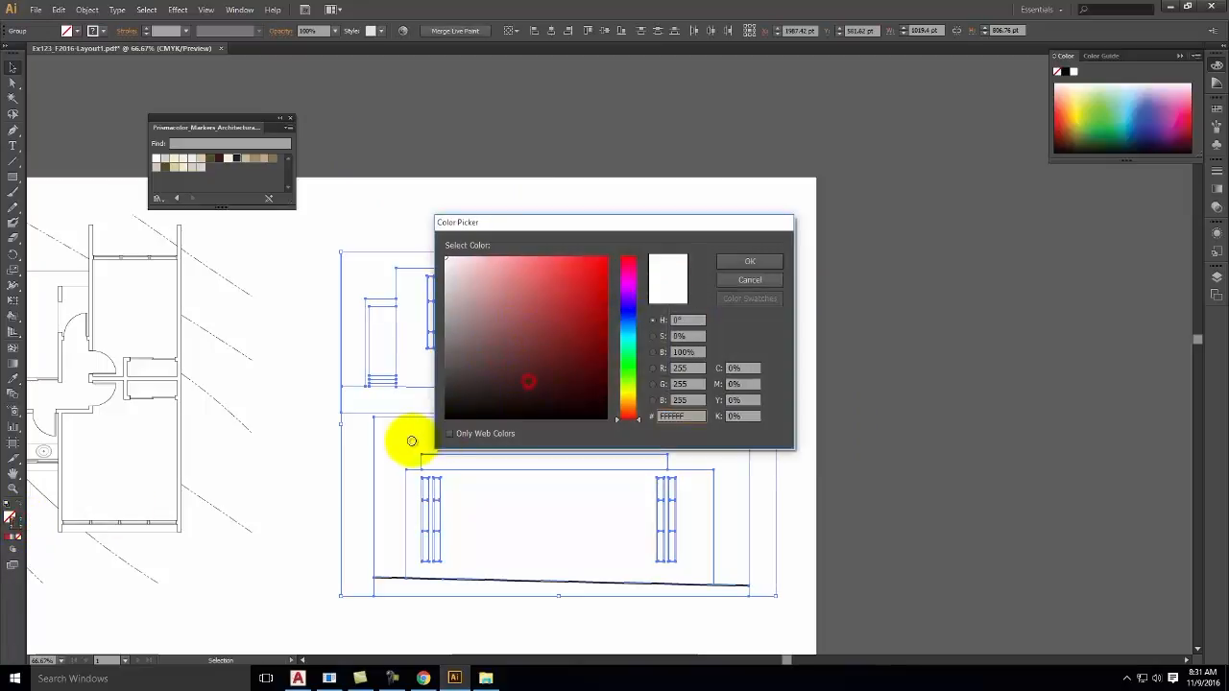
pyautogui.click(738, 264)
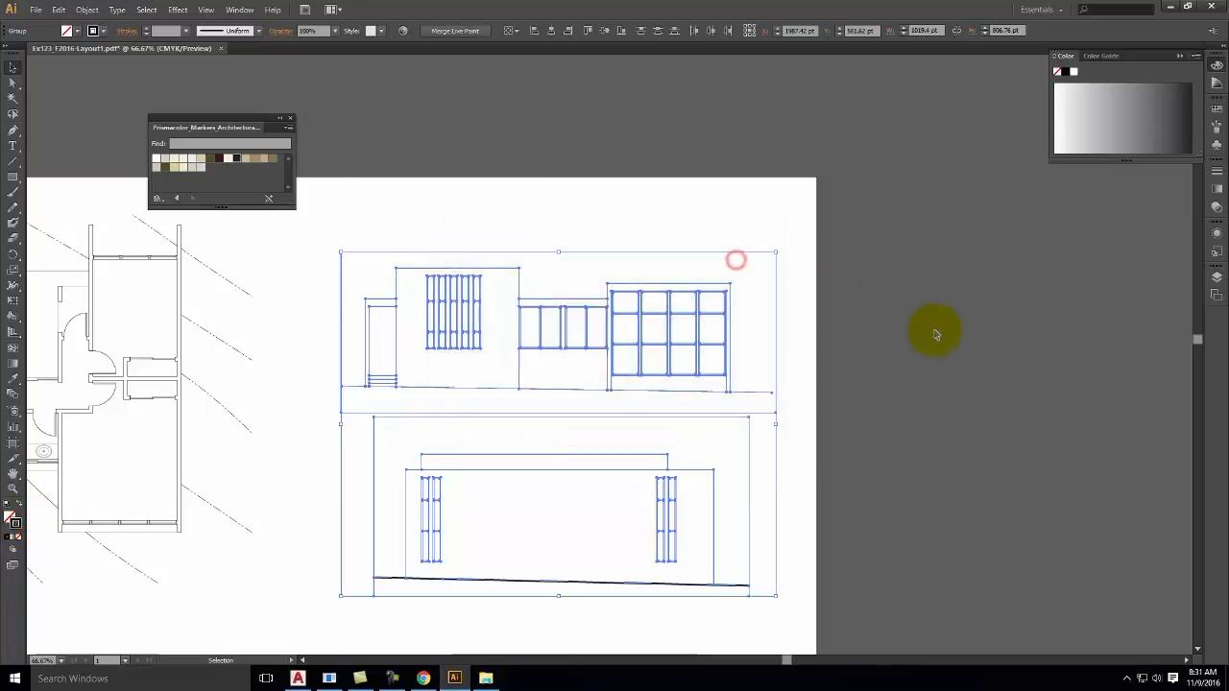
pyautogui.click(938, 331)
pyautogui.click(777, 376)
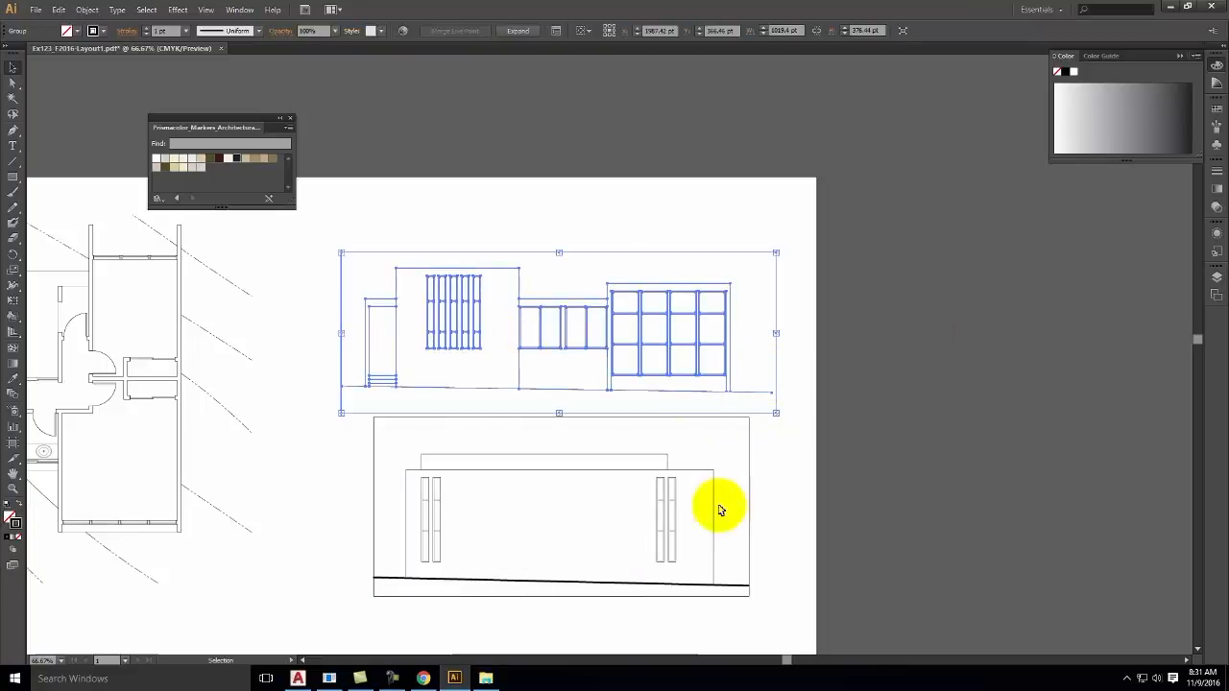
# - Undo the black stroke applied to both elevations and clear the selection
pyautogui.hotkey('ctrl', 'alt', 'z')
pyautogui.hotkey('ctrl', 'alt', 'z')
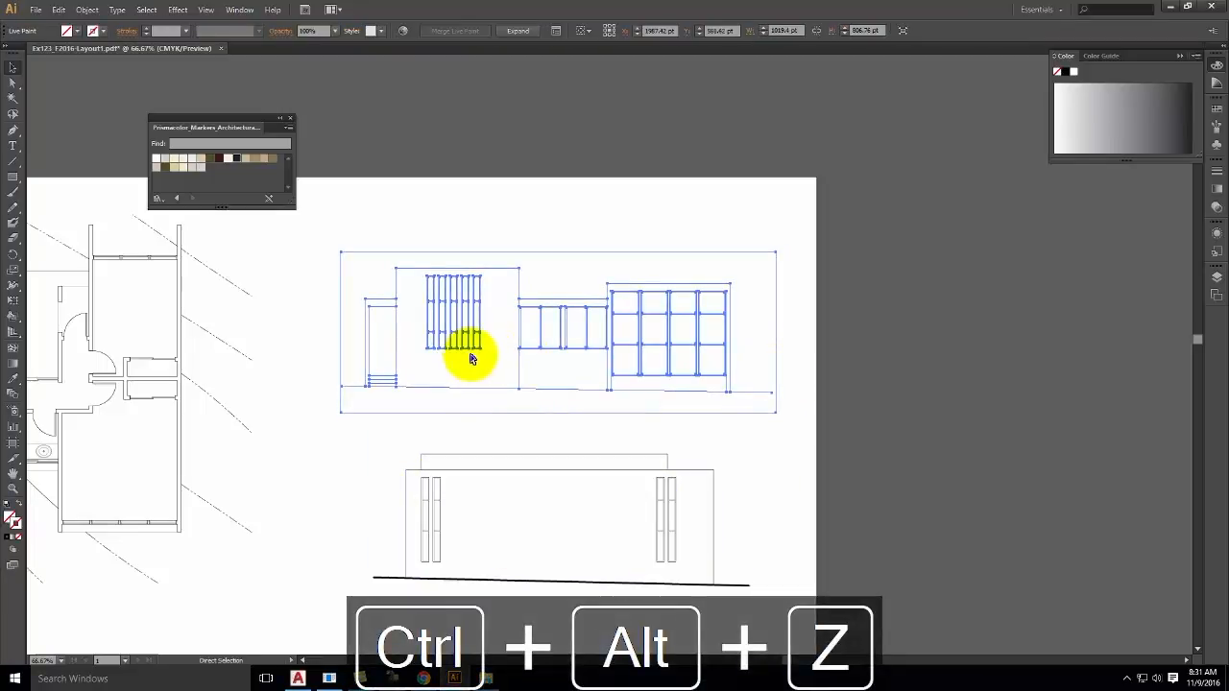
pyautogui.click(903, 317)
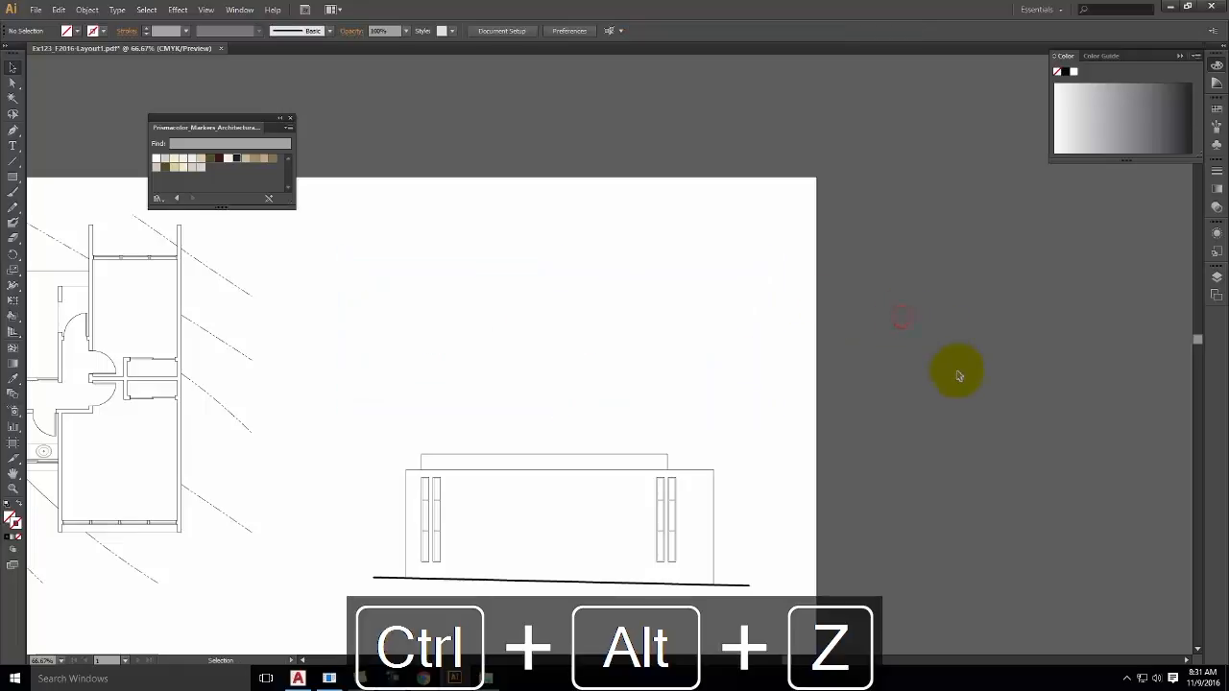
# - Undo the Live Paint operations on the upper elevation back to its original linework and clear the selection
pyautogui.hotkey('ctrl', 'alt', 'z')
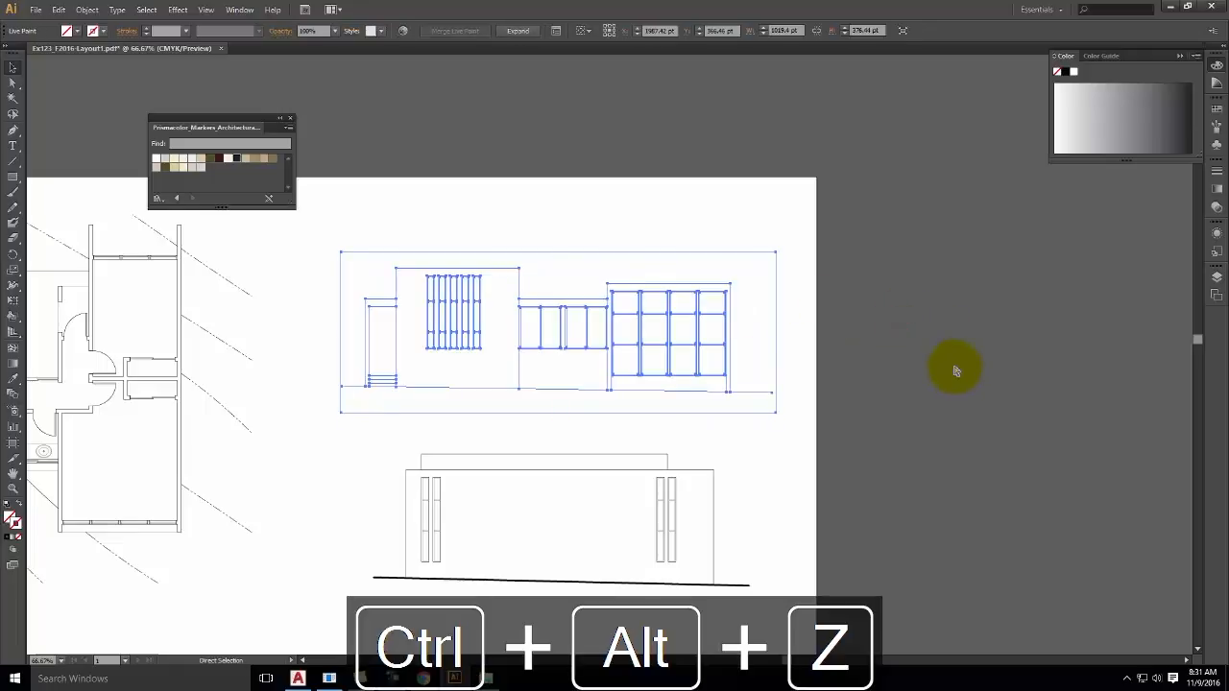
pyautogui.hotkey('ctrl', 'alt', 'z')
pyautogui.click(948, 392)
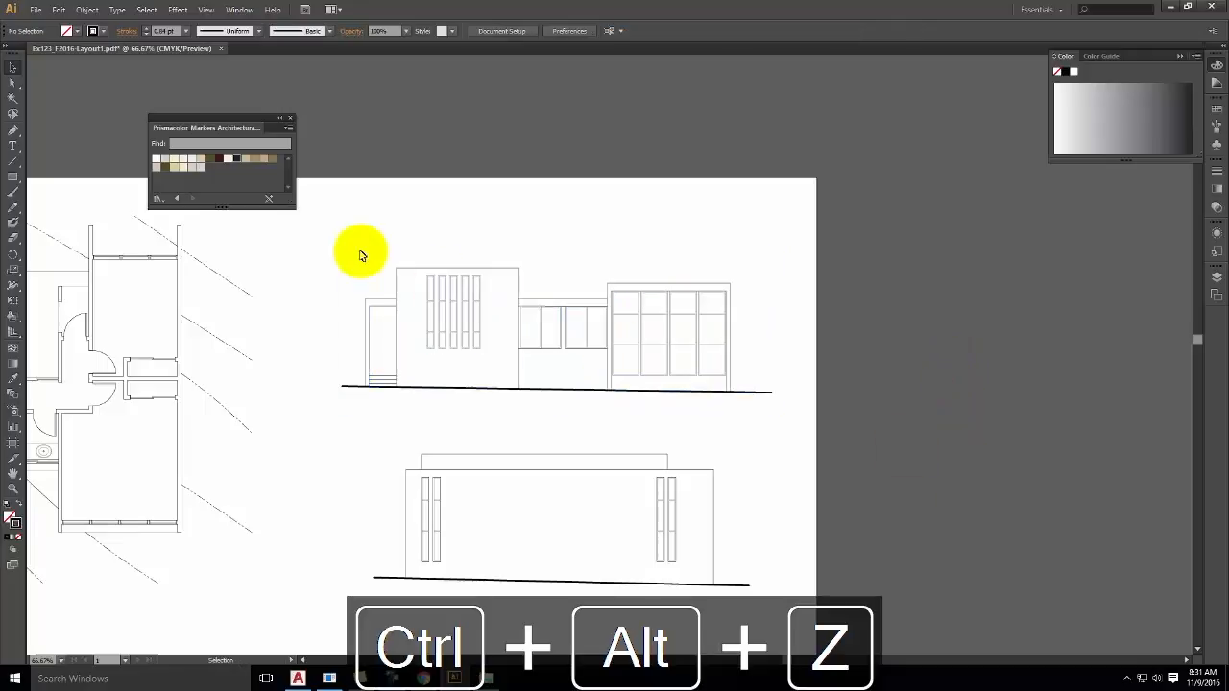
pyautogui.click(59, 9)
pyautogui.click(67, 35)
pyautogui.click(62, 11)
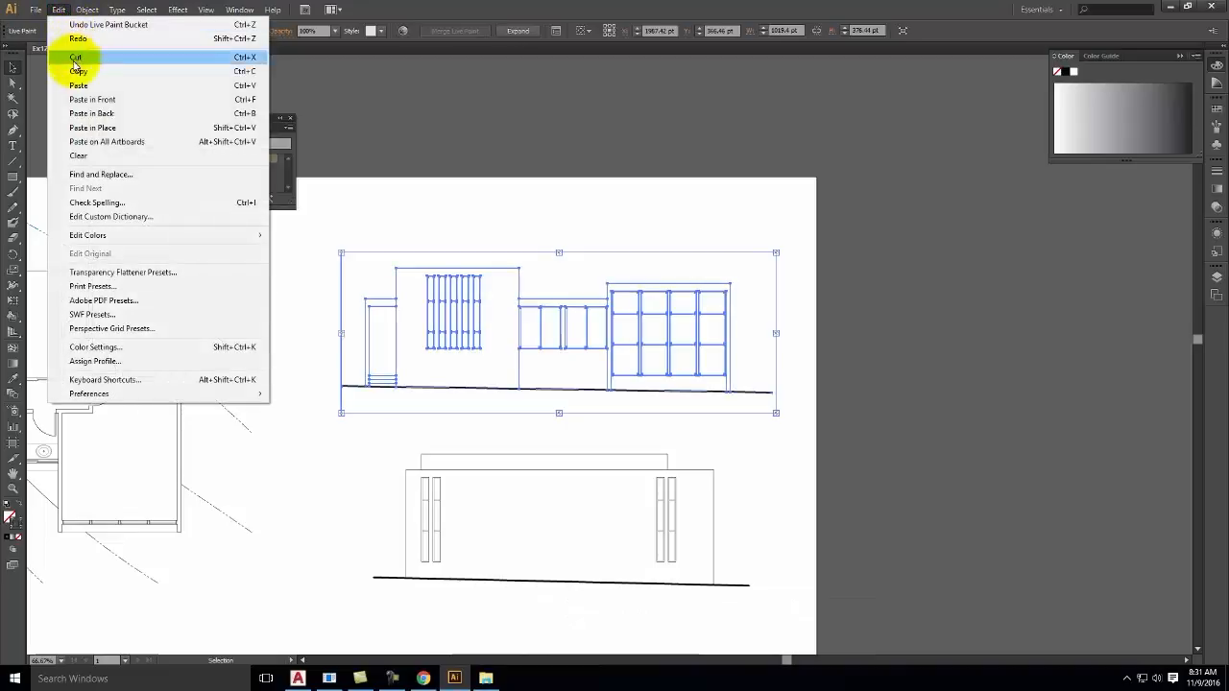
pyautogui.click(72, 28)
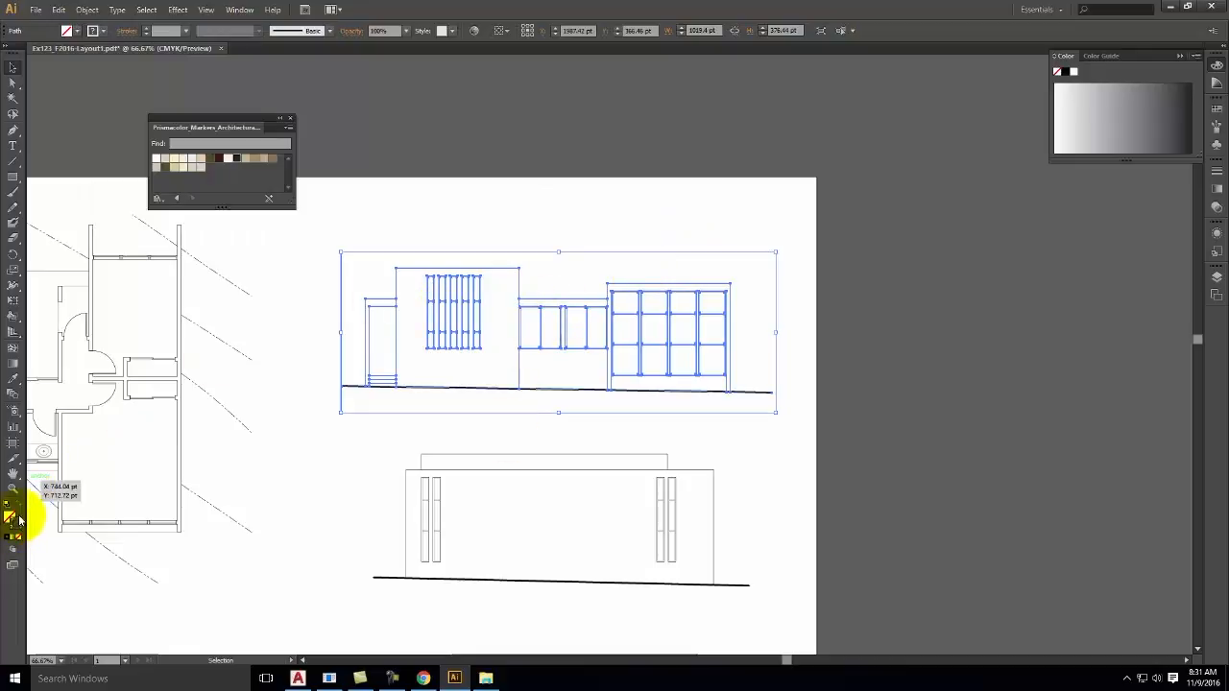
pyautogui.click(408, 185)
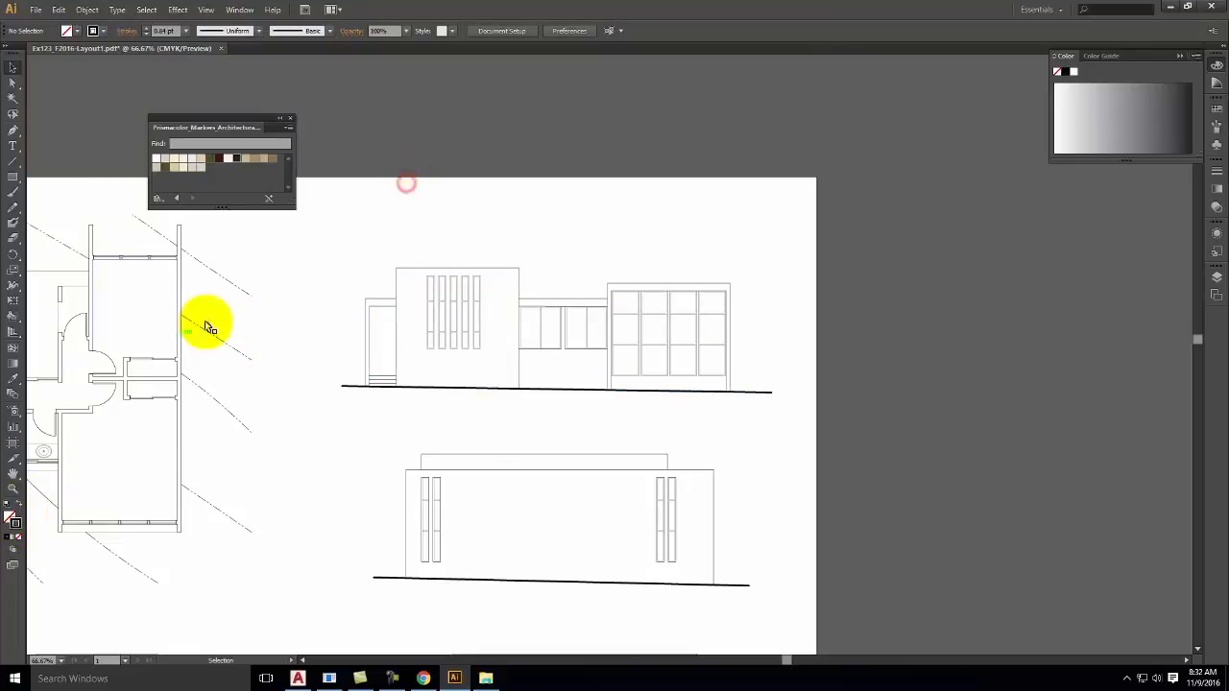
# - Swap the fill and stroke and choose a gray fill for the Live Paint Bucket with nothing selected
pyautogui.click(20, 502)
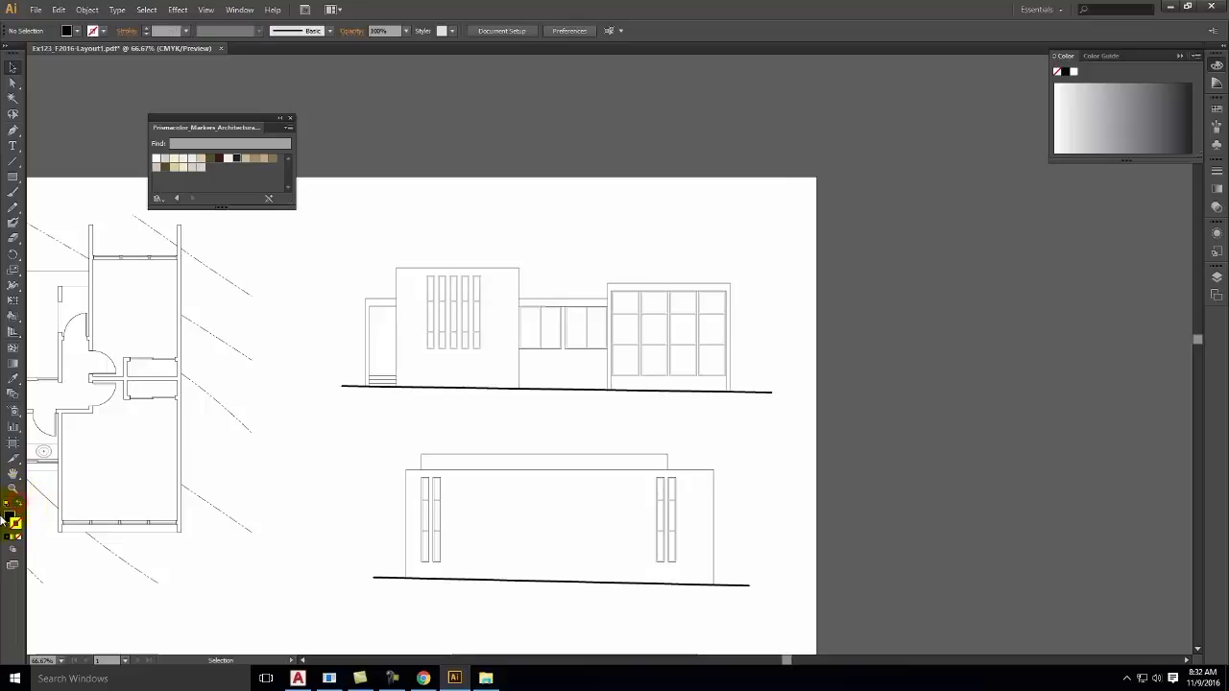
pyautogui.doubleClick(9, 517)
pyautogui.click(588, 284)
pyautogui.click(773, 260)
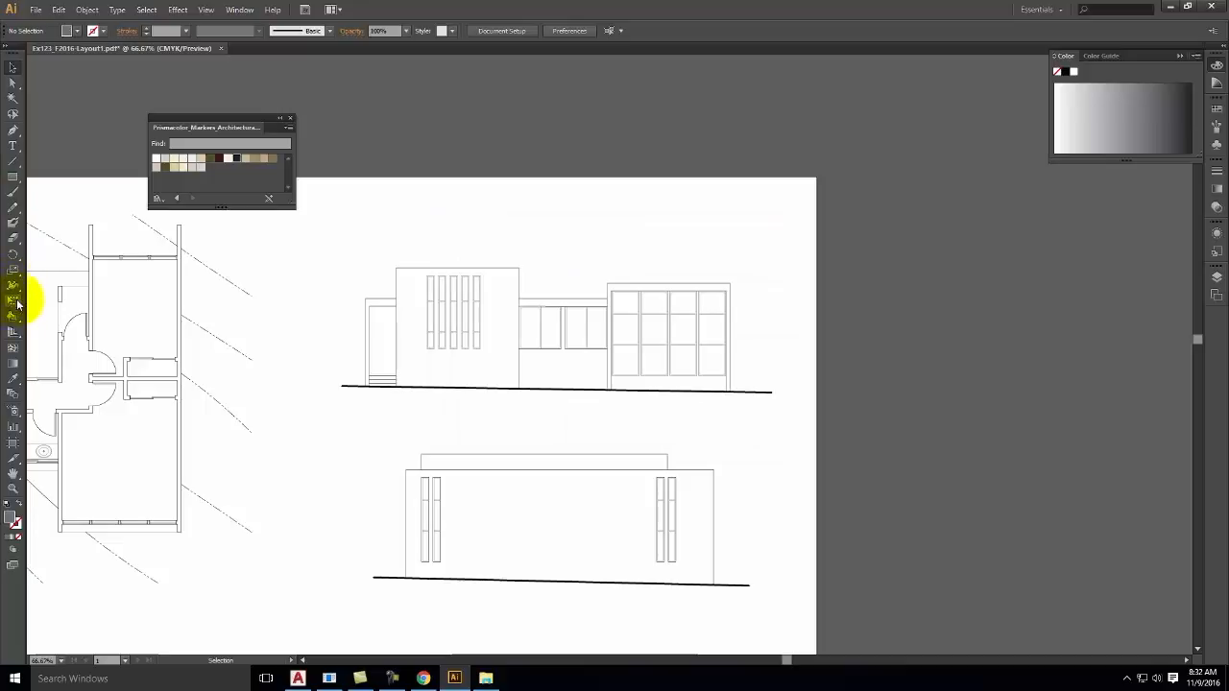
pyautogui.click(12, 315)
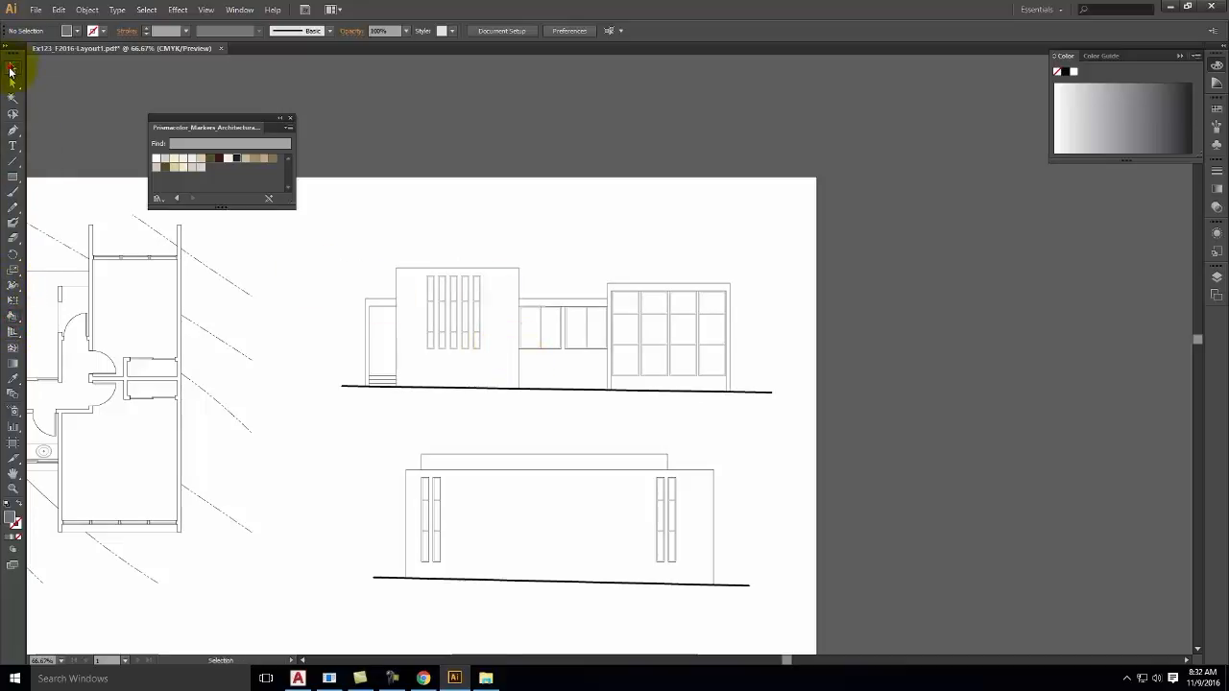
# - Select the whole upper elevation for the Live Paint Bucket and set the fill color to bright red
pyautogui.click(352, 236)
pyautogui.moveTo(347, 231); pyautogui.dragTo(798, 412)
pyautogui.click(13, 316)
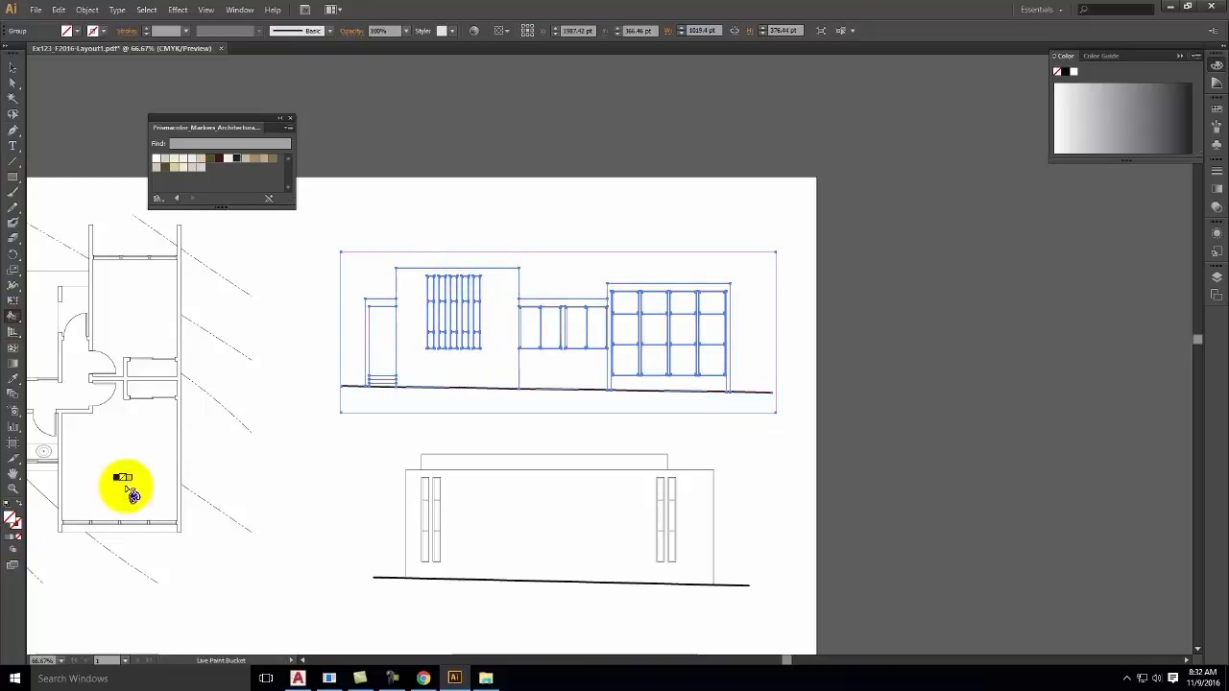
pyautogui.doubleClick(12, 519)
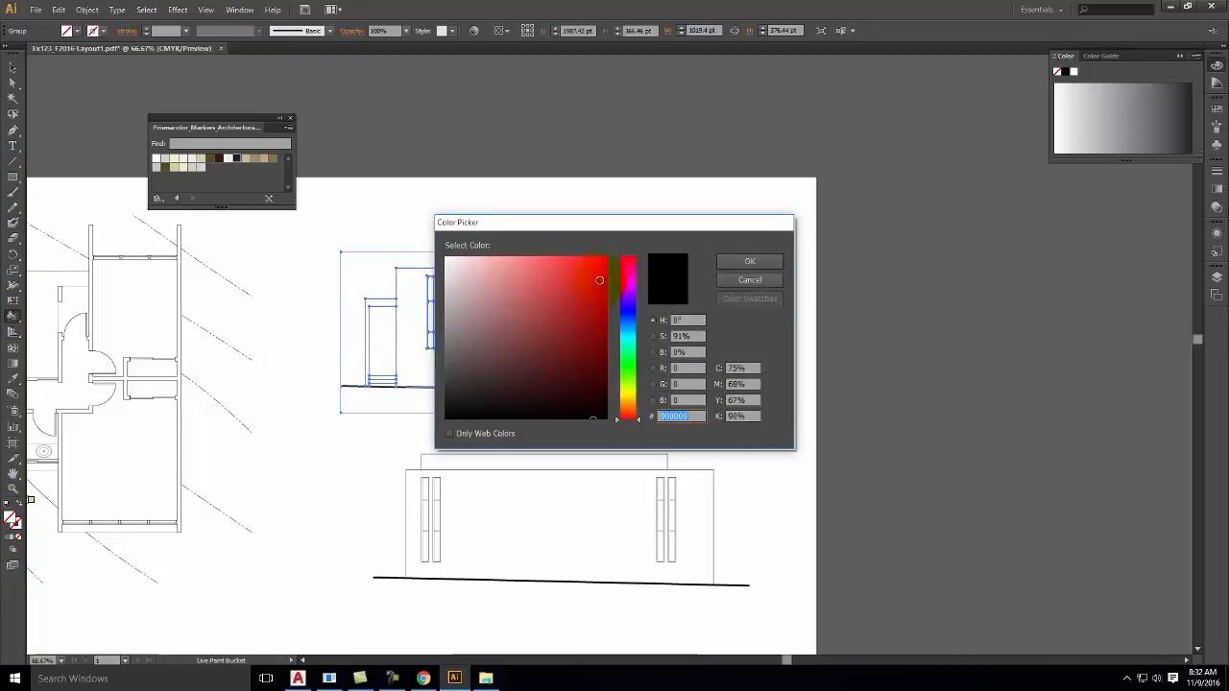
pyautogui.click(599, 280)
pyautogui.click(752, 263)
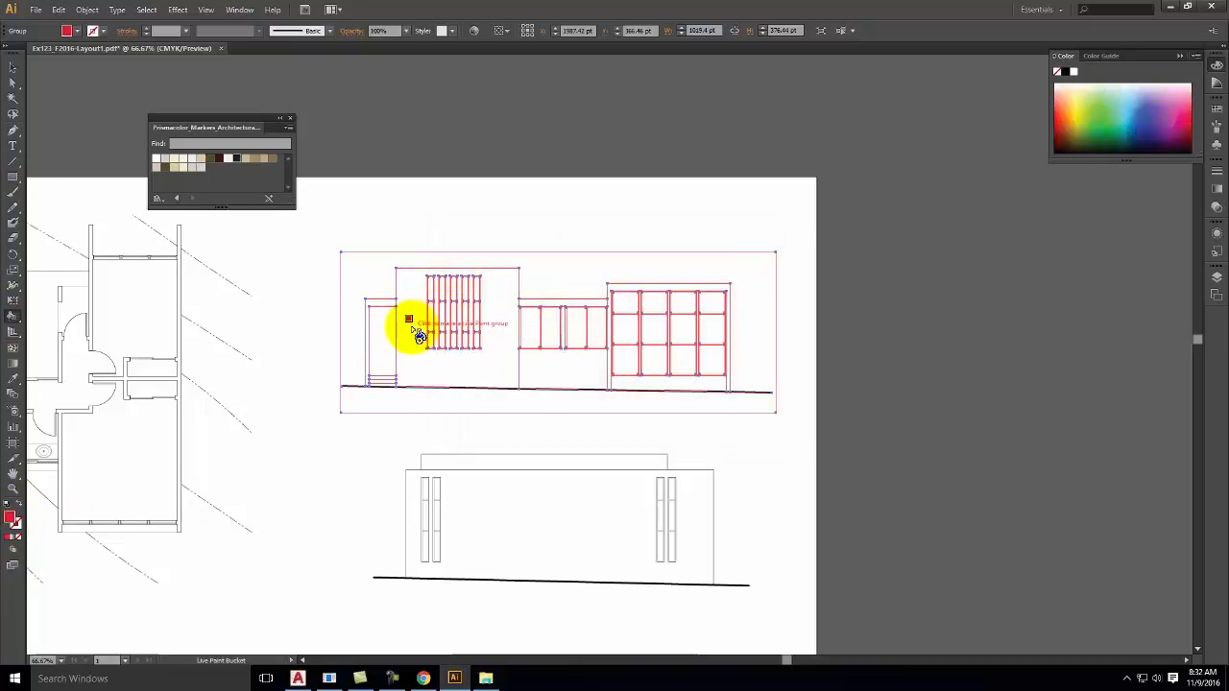
# - Convert the upper elevation into a Live Paint group and paint all of its wall faces and roof bands red
pyautogui.click(419, 336)
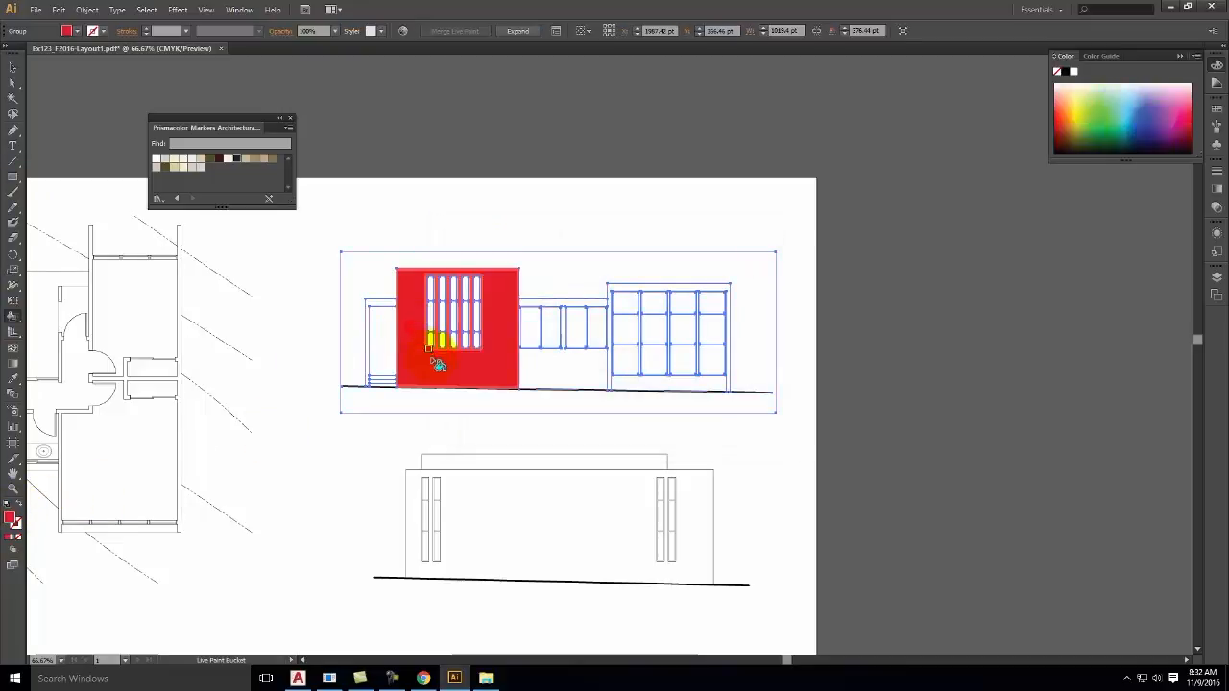
pyautogui.click(388, 310)
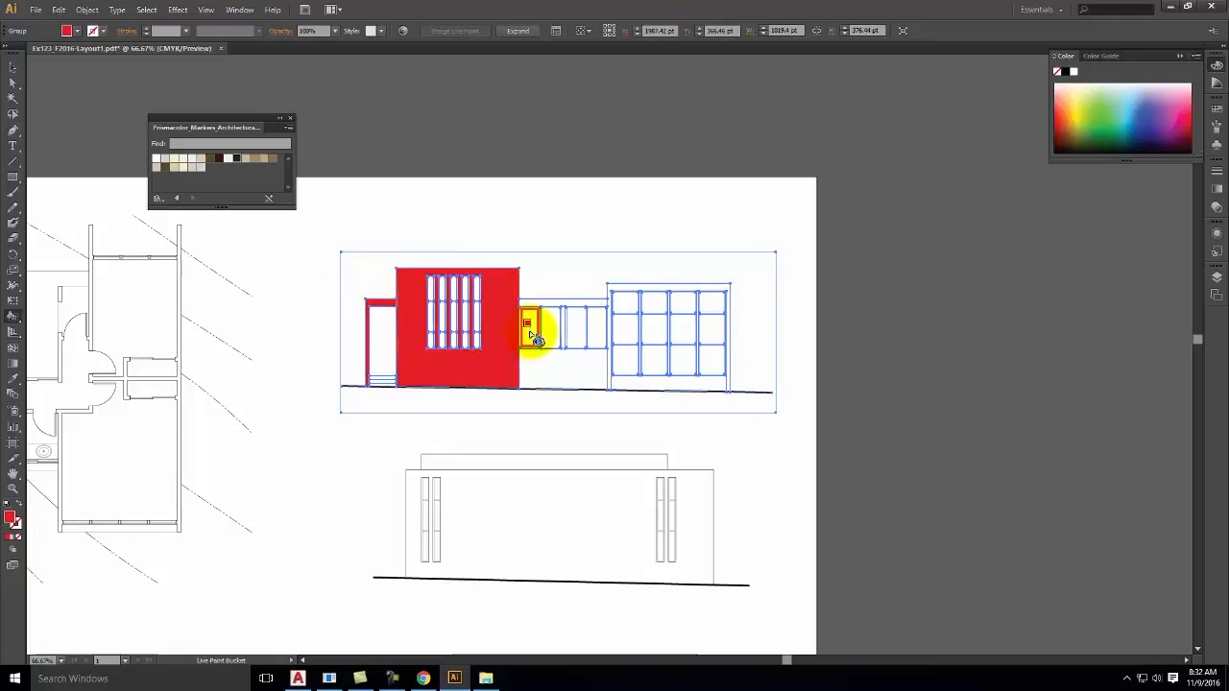
pyautogui.click(558, 363)
pyautogui.click(570, 305)
pyautogui.click(624, 285)
pyautogui.click(680, 361)
pyautogui.click(669, 386)
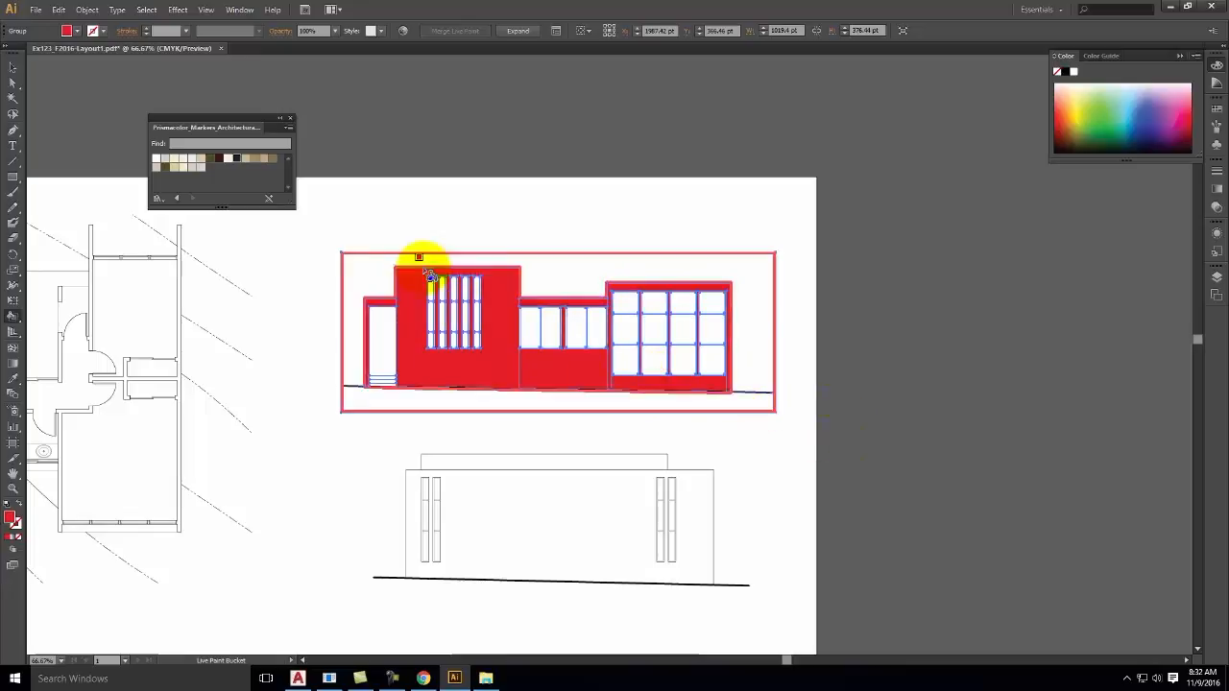
# - Set the fill color to blue 1914E2 and paint the panes of the first three narrow windows and the fourth's bottom pane
pyautogui.doubleClick(12, 519)
pyautogui.click(626, 311)
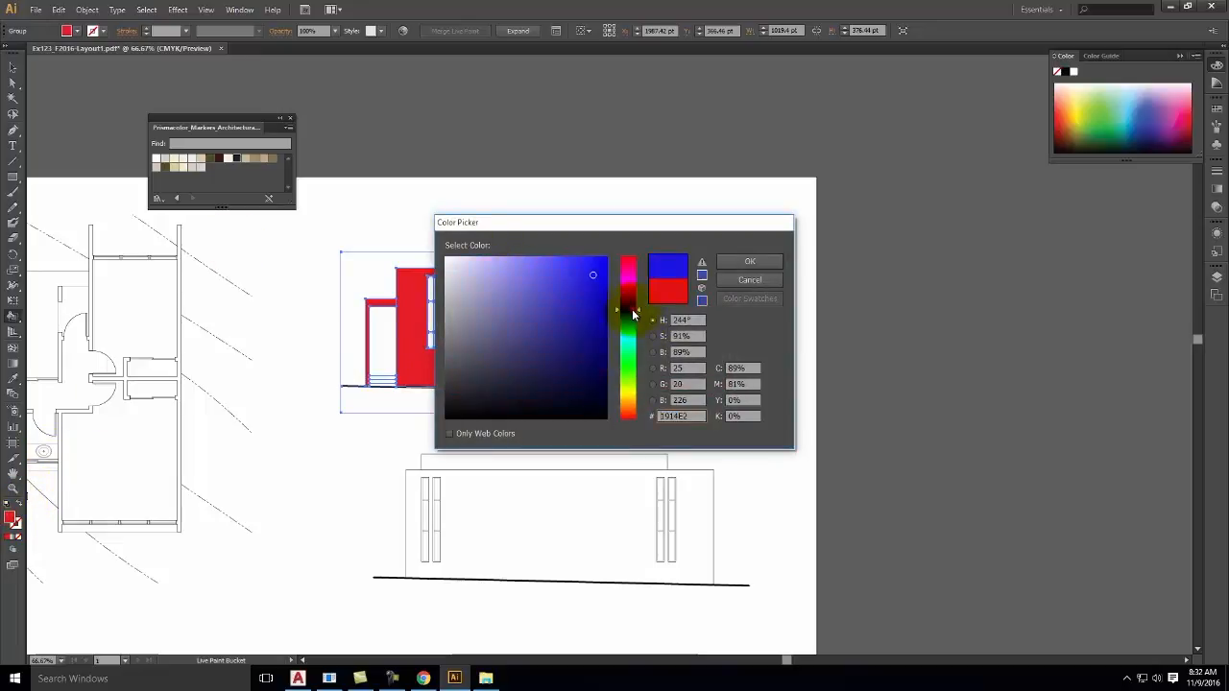
pyautogui.click(751, 261)
pyautogui.hotkey('ctrl', 'alt', '=')
pyautogui.hotkey('ctrl', 'alt', '=')
pyautogui.hotkey('ctrl', 'alt', '=')
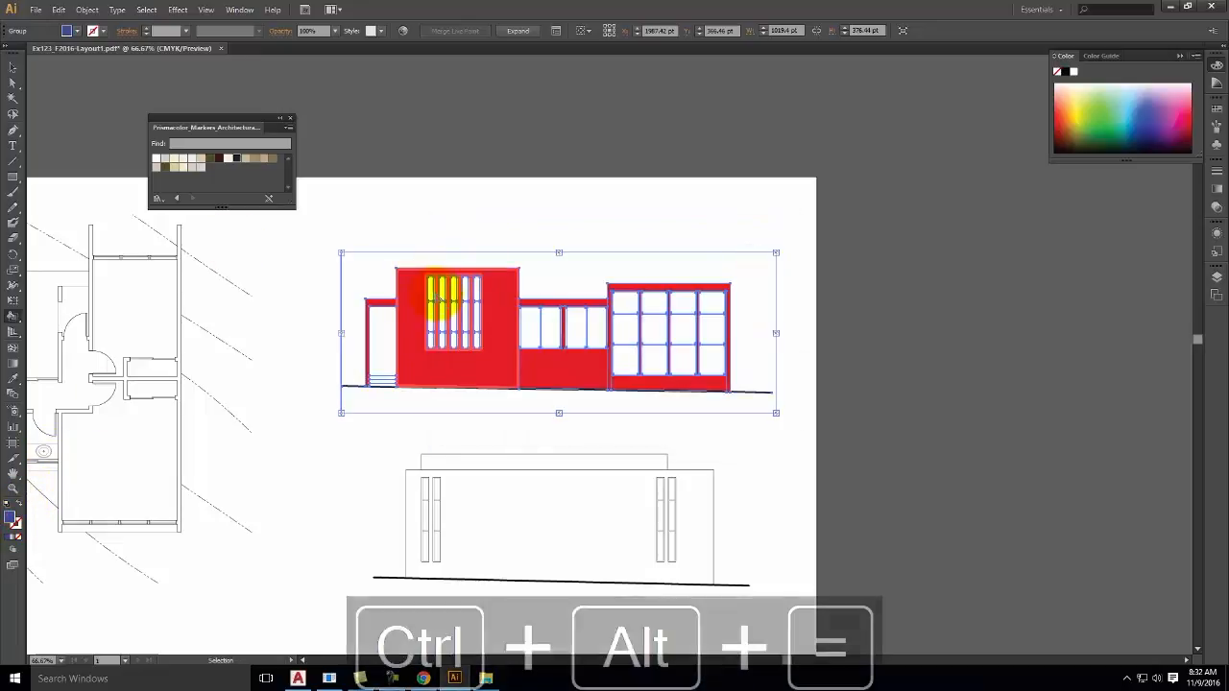
pyautogui.moveTo(439, 299); pyautogui.dragTo(603, 359)
pyautogui.moveTo(291, 243)
pyautogui.mouseDown()
pyautogui.moveTo(280, 381)
pyautogui.moveTo(324, 401)
pyautogui.moveTo(320, 245)
pyautogui.moveTo(348, 238)
pyautogui.moveTo(351, 398)
pyautogui.mouseUp()
pyautogui.click(386, 398)
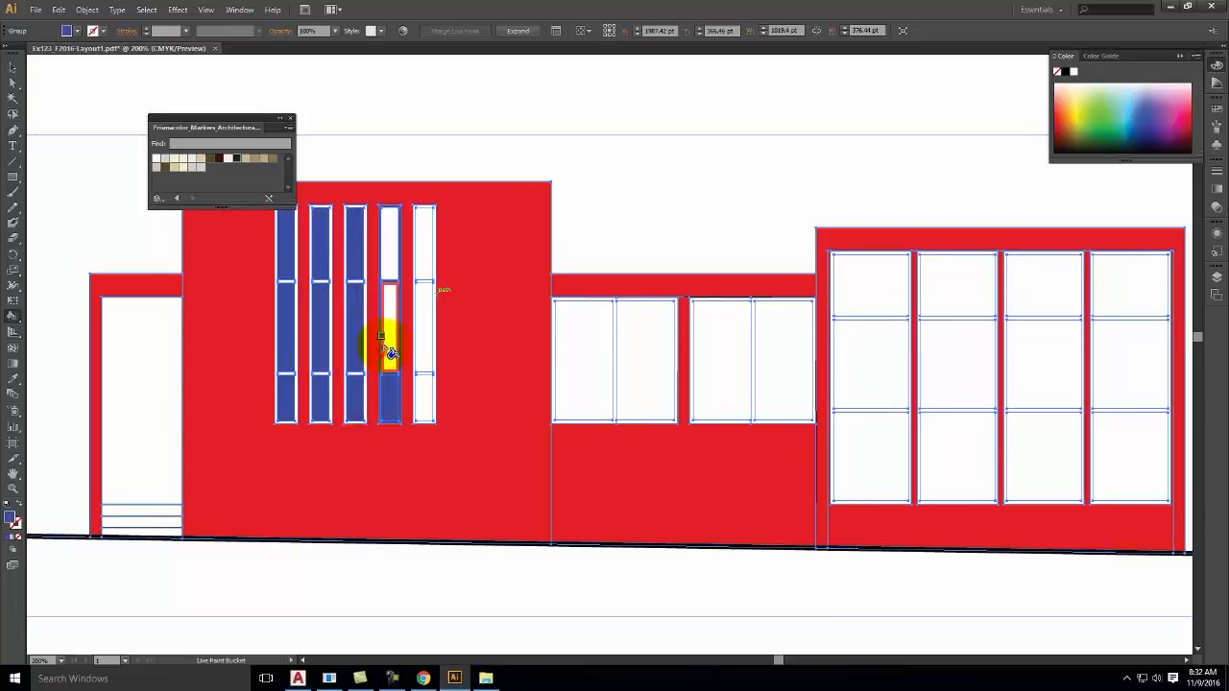
# - Undo the last misplaced fill and paint the remaining panes of the fourth and fifth narrow windows blue
pyautogui.hotkey('ctrl', 'alt', 'z')
pyautogui.click(385, 403)
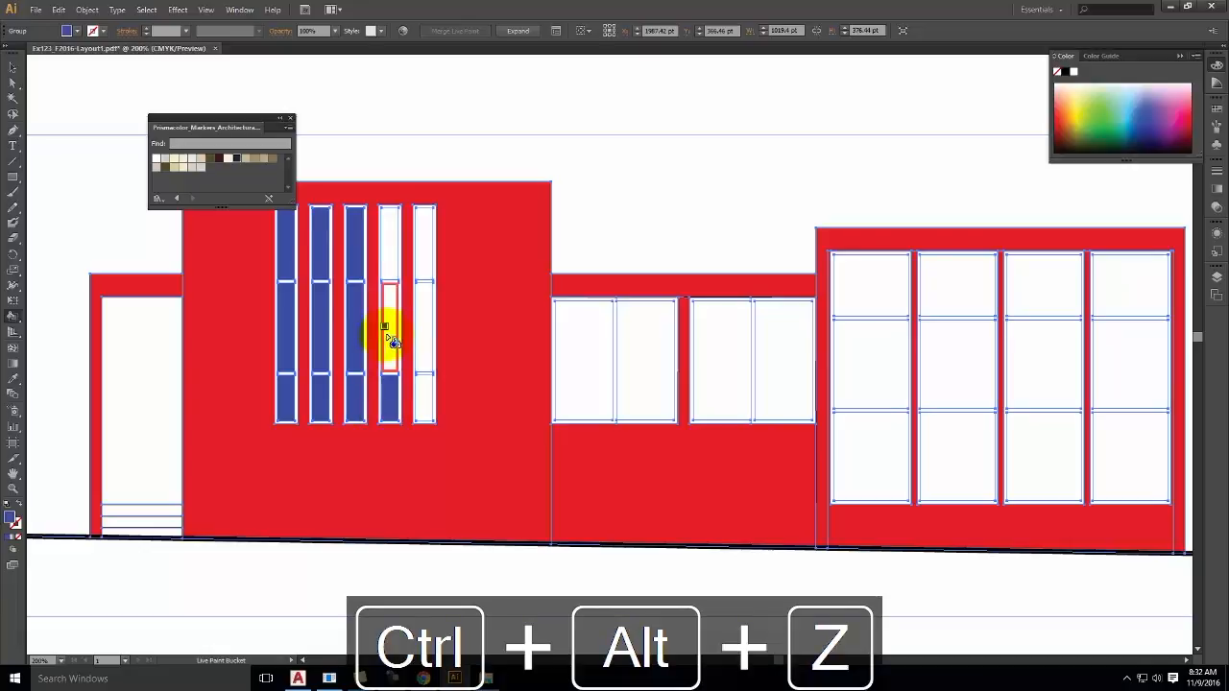
pyautogui.click(386, 331)
pyautogui.click(386, 247)
pyautogui.click(421, 230)
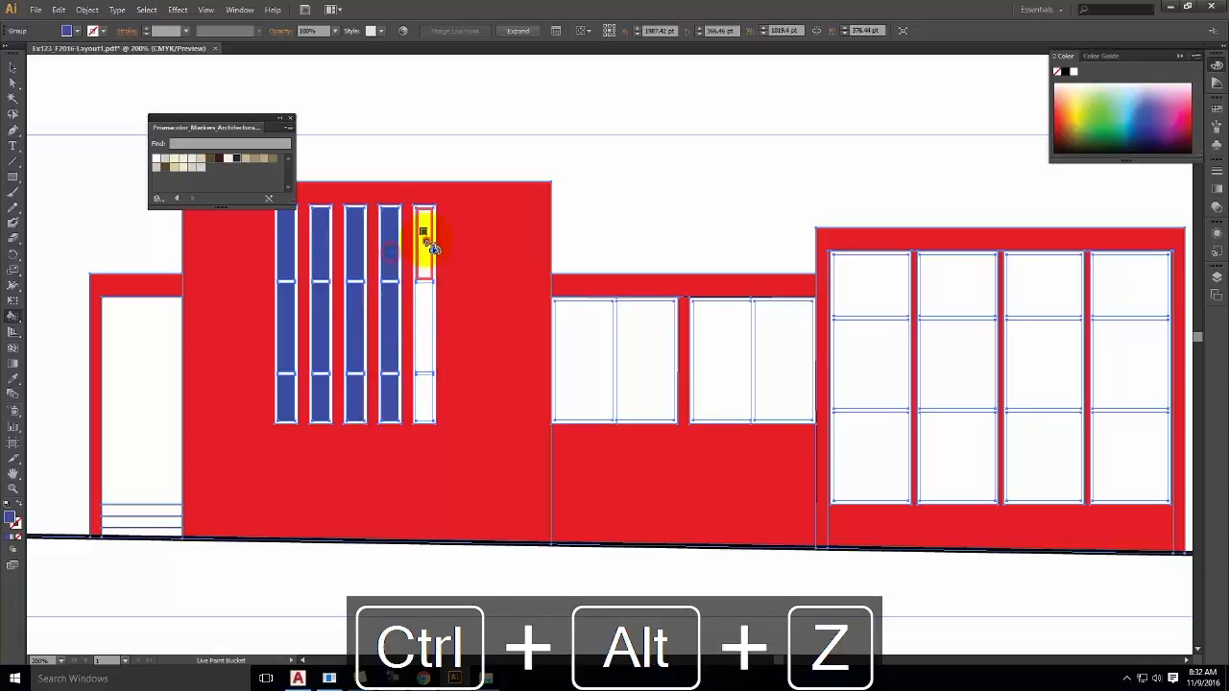
pyautogui.click(424, 317)
pyautogui.click(421, 398)
# - Paint the four panes of the two middle windows blue
pyautogui.click(576, 365)
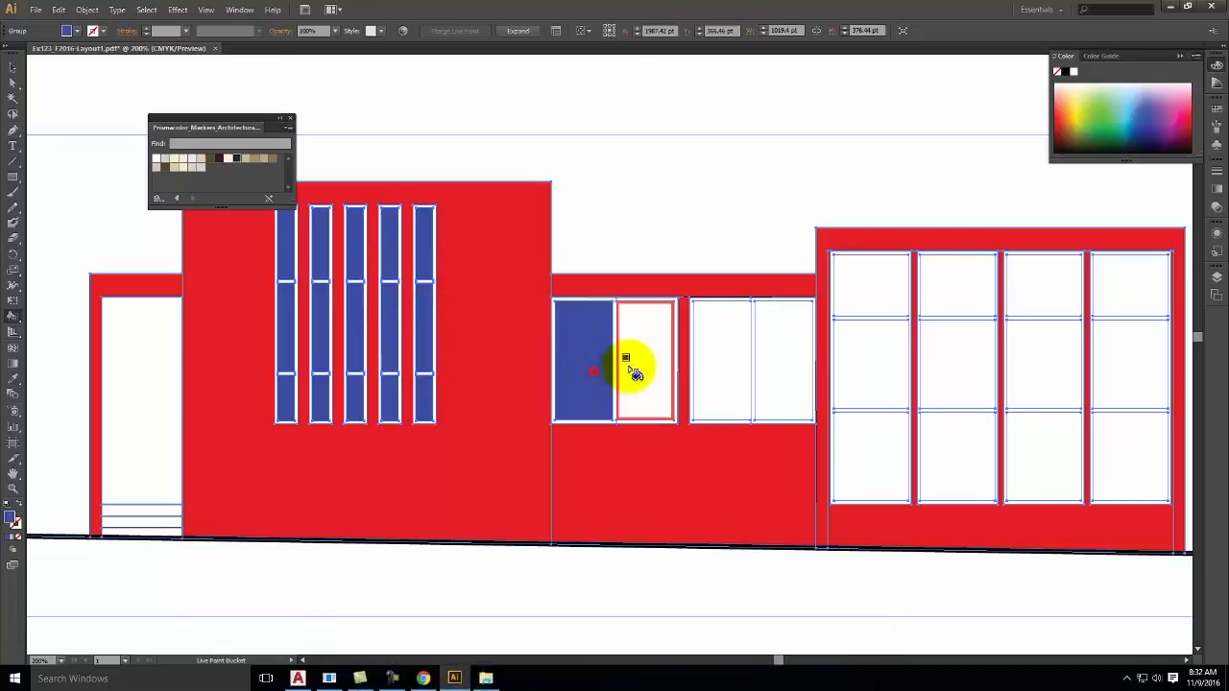
pyautogui.click(663, 370)
pyautogui.click(731, 351)
pyautogui.click(789, 346)
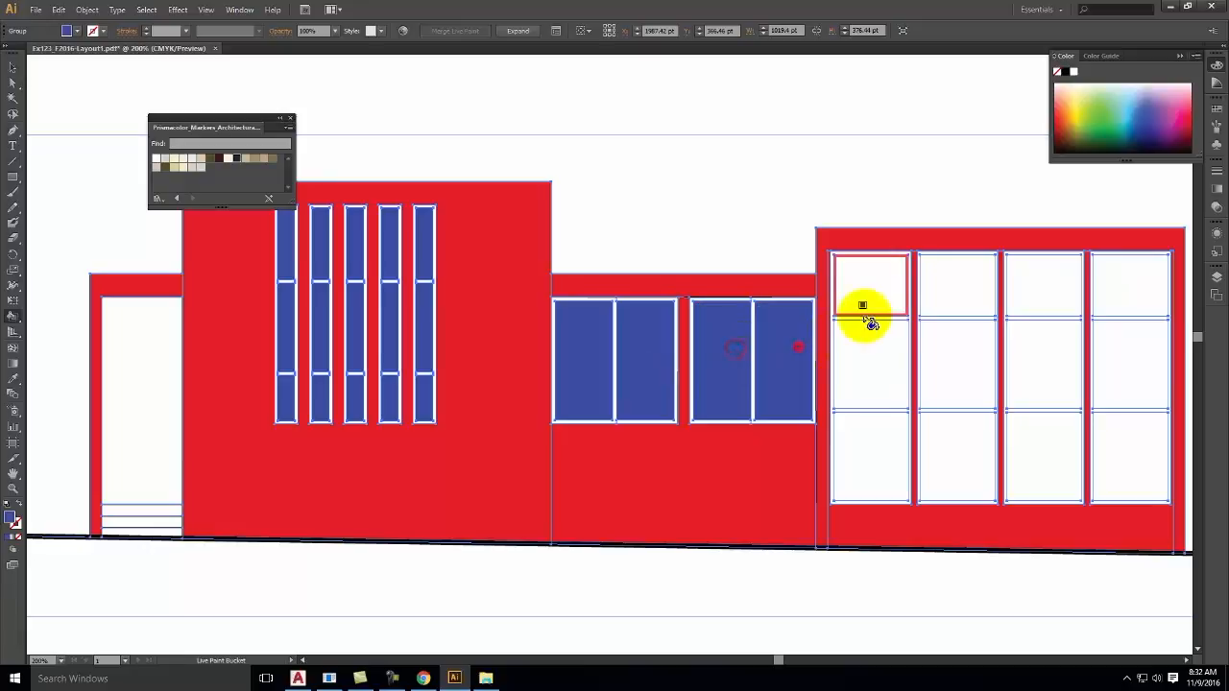
# - Paint all twelve panes of the large four-column window blue
pyautogui.click(869, 296)
pyautogui.click(869, 357)
pyautogui.click(877, 452)
pyautogui.click(944, 470)
pyautogui.click(952, 384)
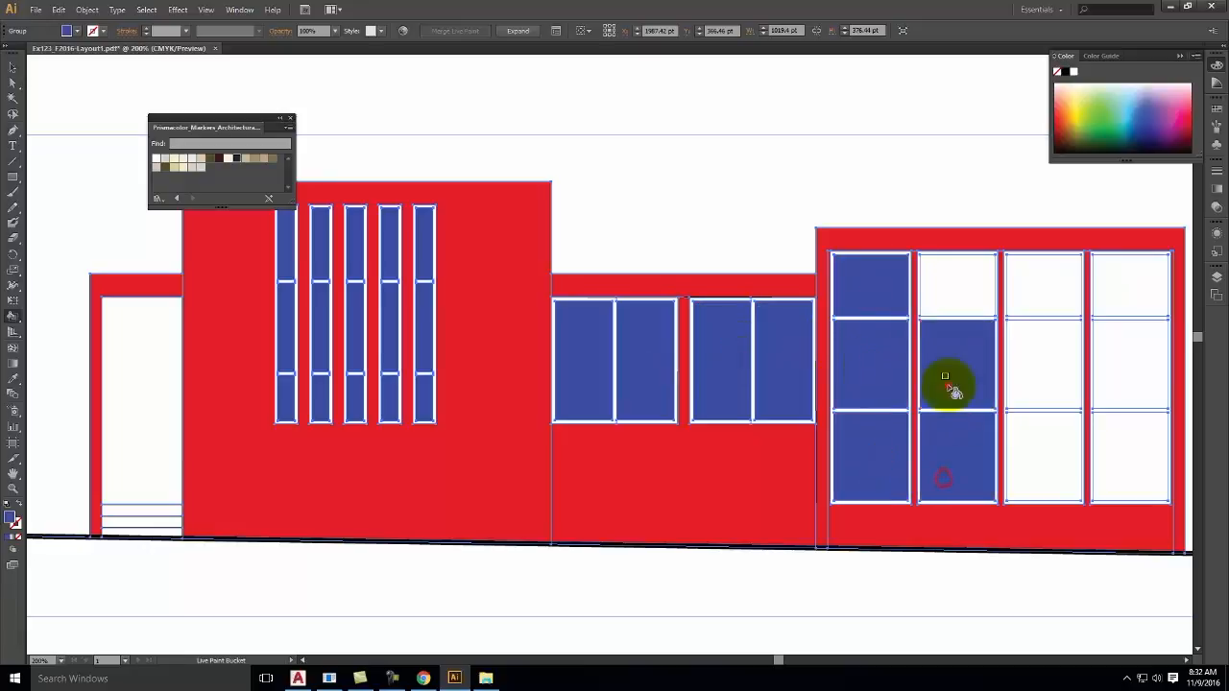
pyautogui.click(987, 304)
pyautogui.click(1037, 292)
pyautogui.click(1046, 365)
pyautogui.click(1052, 451)
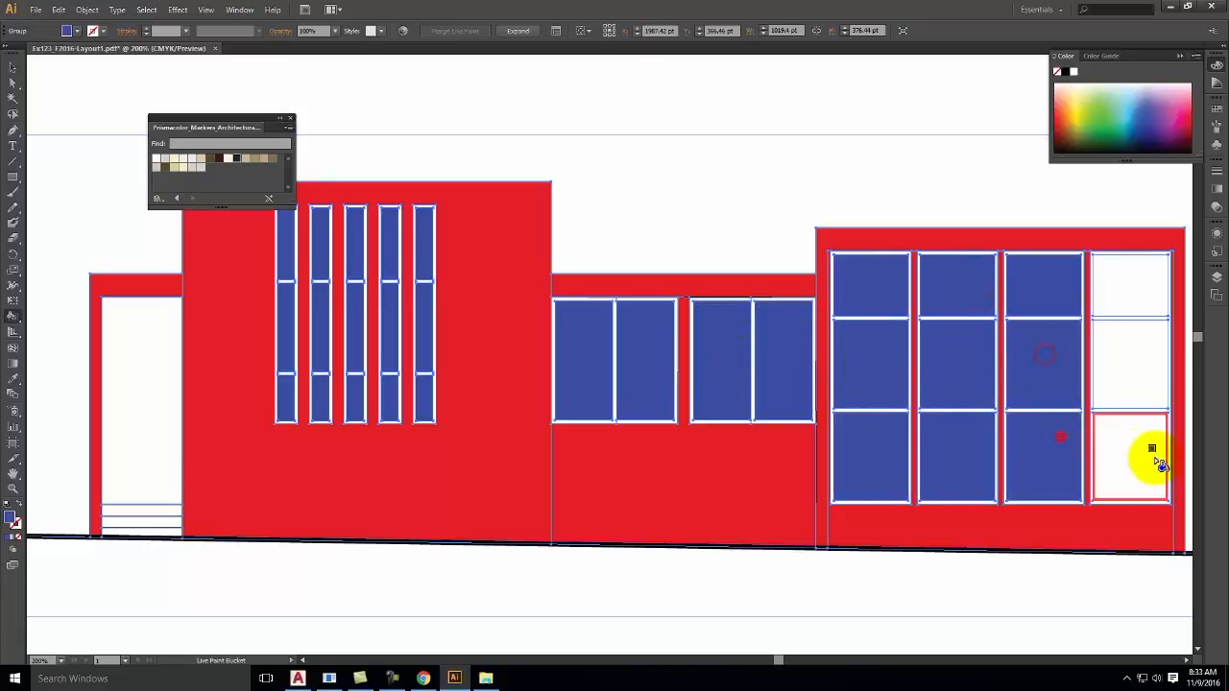
pyautogui.click(1147, 451)
pyautogui.click(1125, 358)
pyautogui.click(1141, 303)
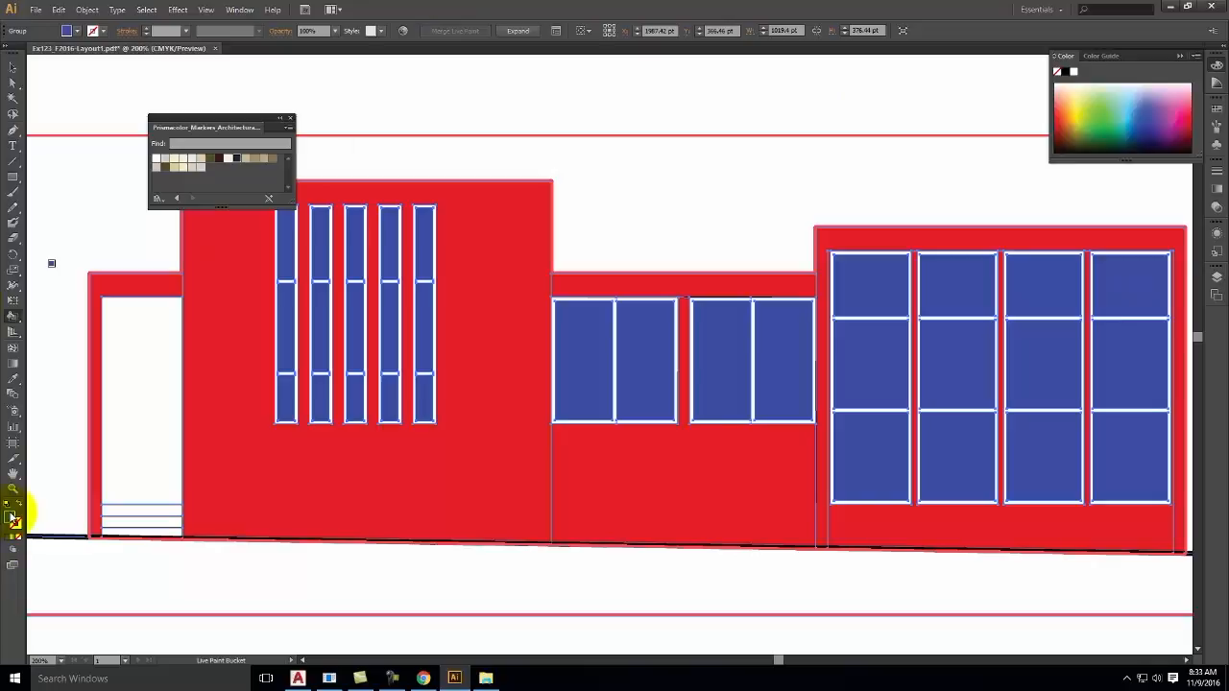
# - Set the fill color to green 1CE017 and paint the frames of the five narrow windows
pyautogui.doubleClick(14, 520)
pyautogui.moveTo(629, 305); pyautogui.dragTo(630, 370)
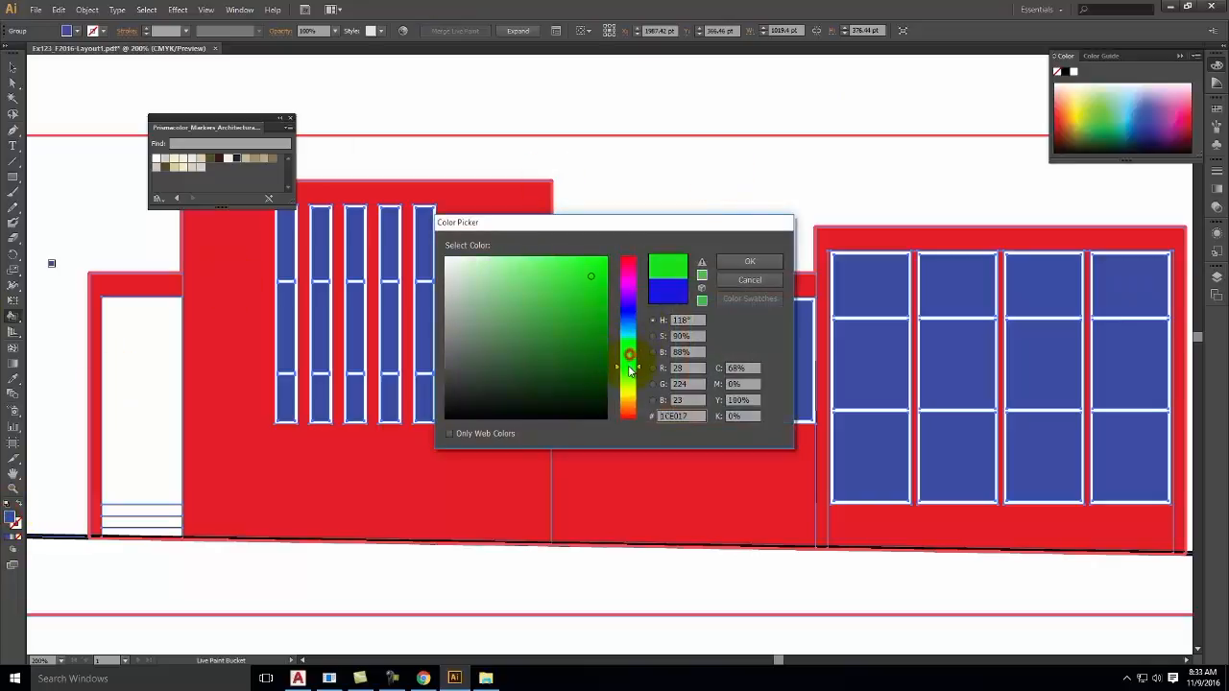
pyautogui.click(750, 266)
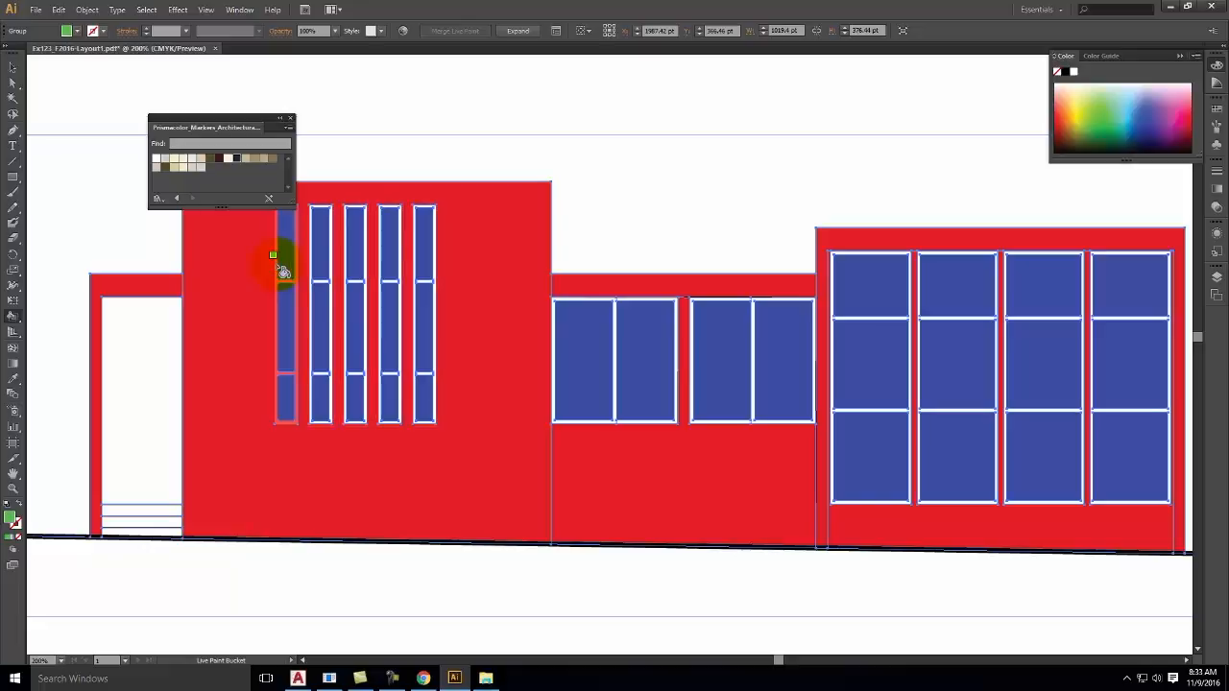
pyautogui.click(285, 273)
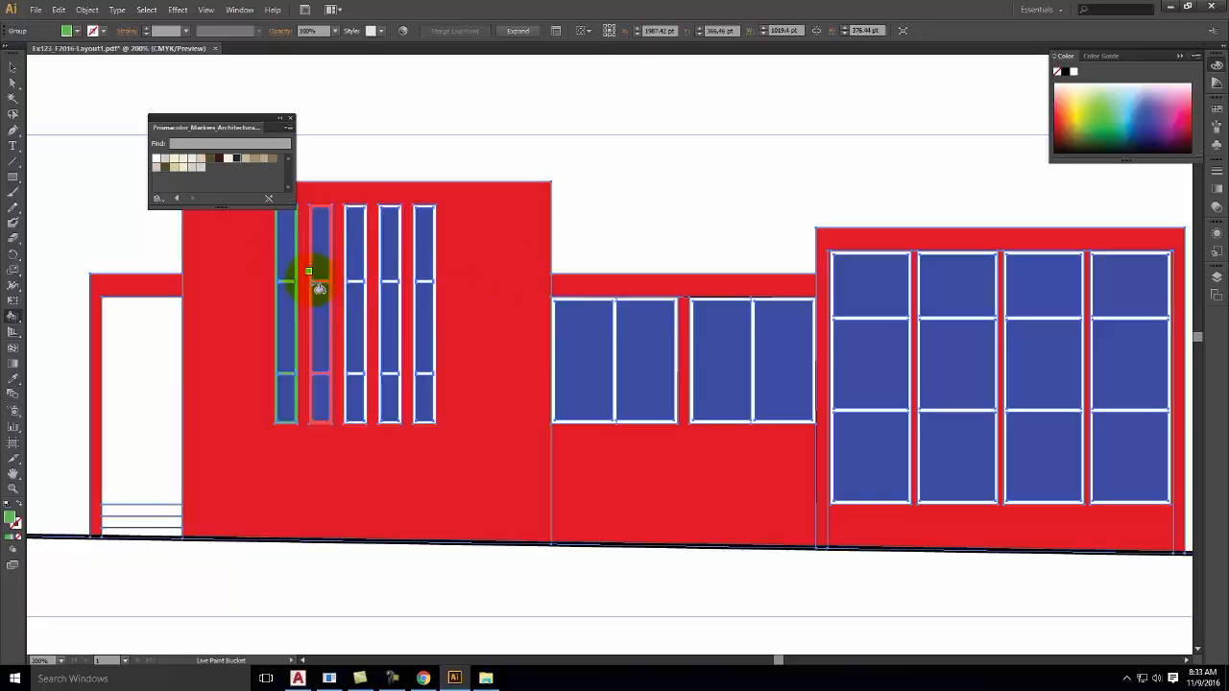
pyautogui.click(320, 288)
pyautogui.click(348, 274)
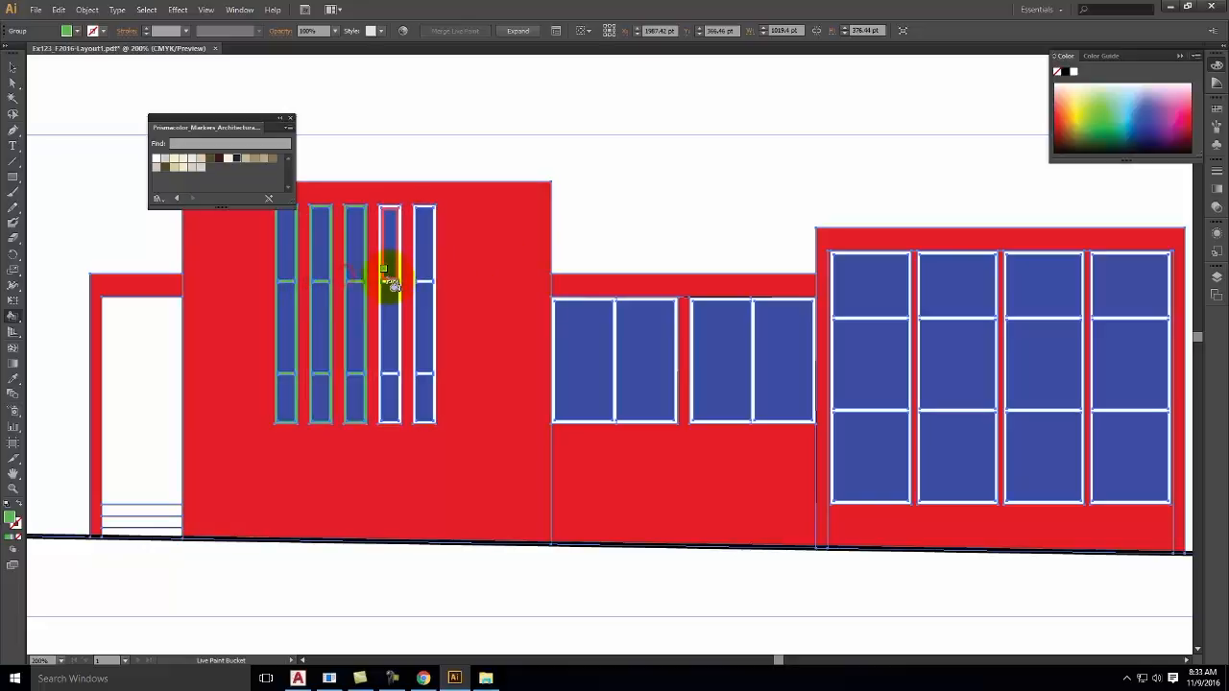
pyautogui.click(387, 278)
pyautogui.click(422, 281)
# - Paint the frames of the two middle windows green, undoing the green fill misplaced on a glass pane
pyautogui.click(570, 309)
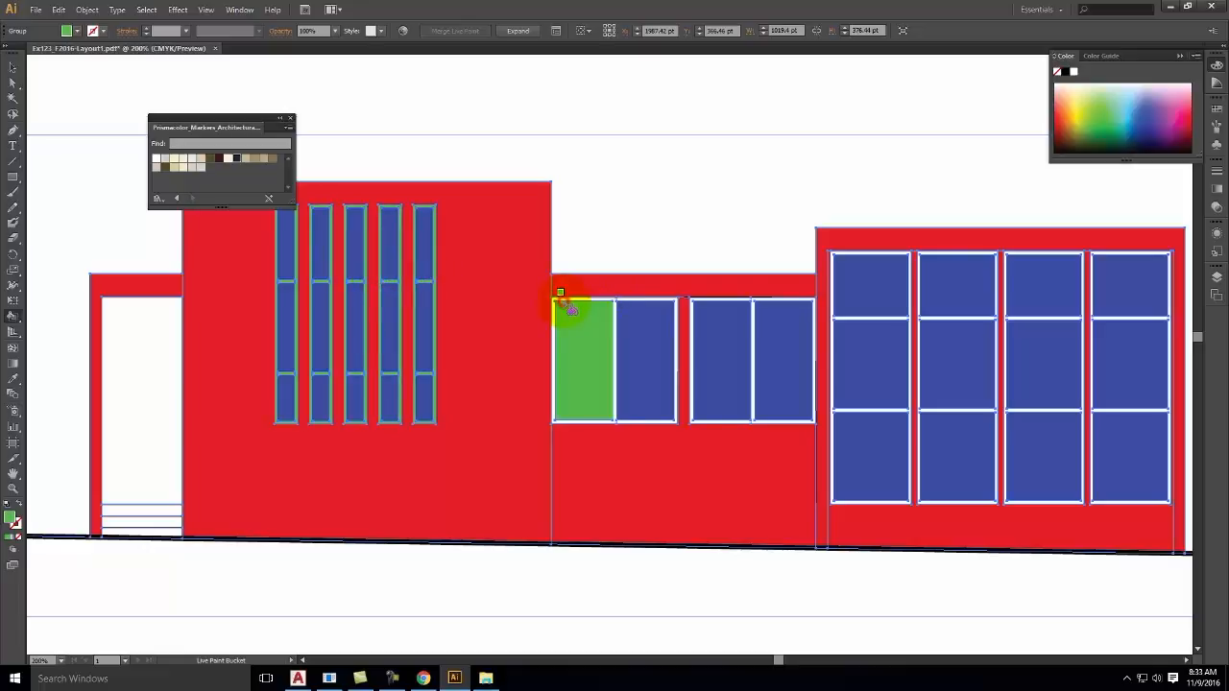
pyautogui.hotkey('ctrl', 'alt', 'z')
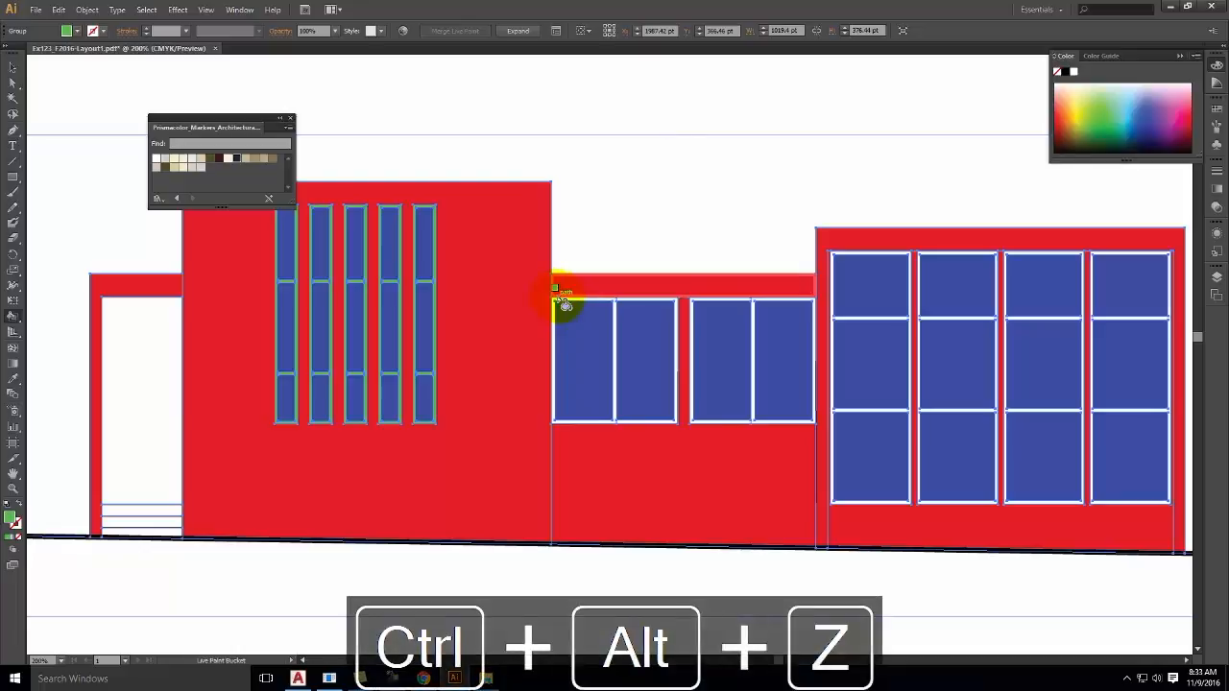
pyautogui.click(615, 299)
pyautogui.click(629, 301)
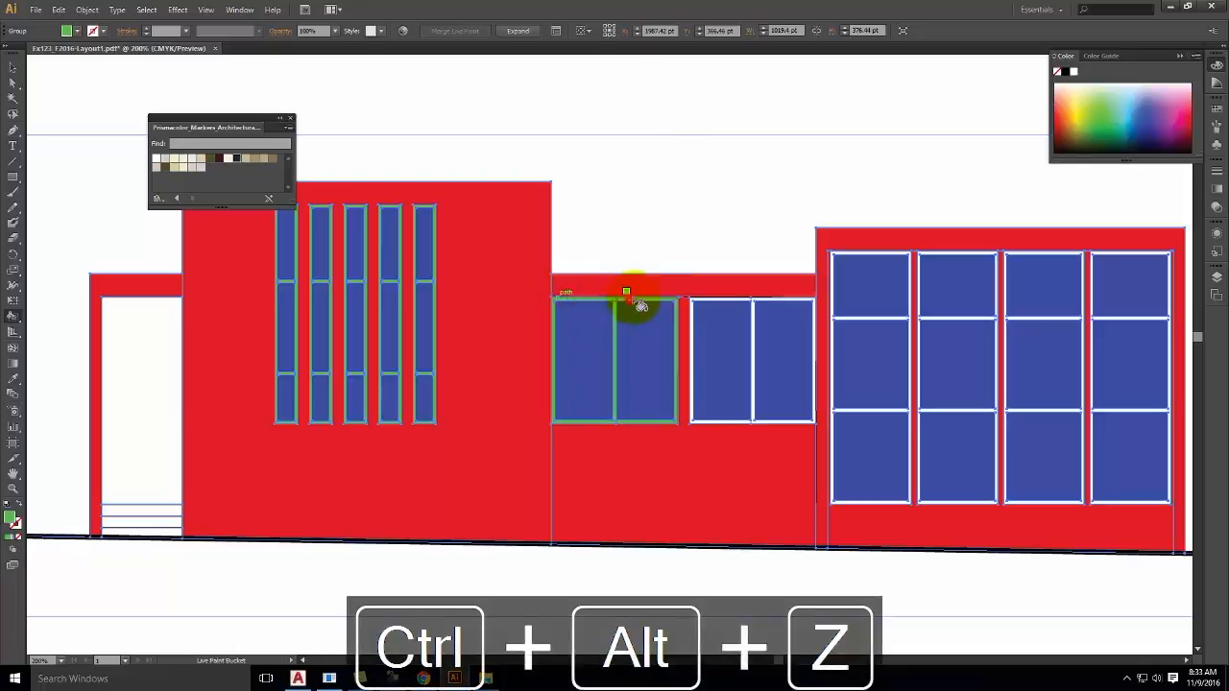
pyautogui.click(699, 307)
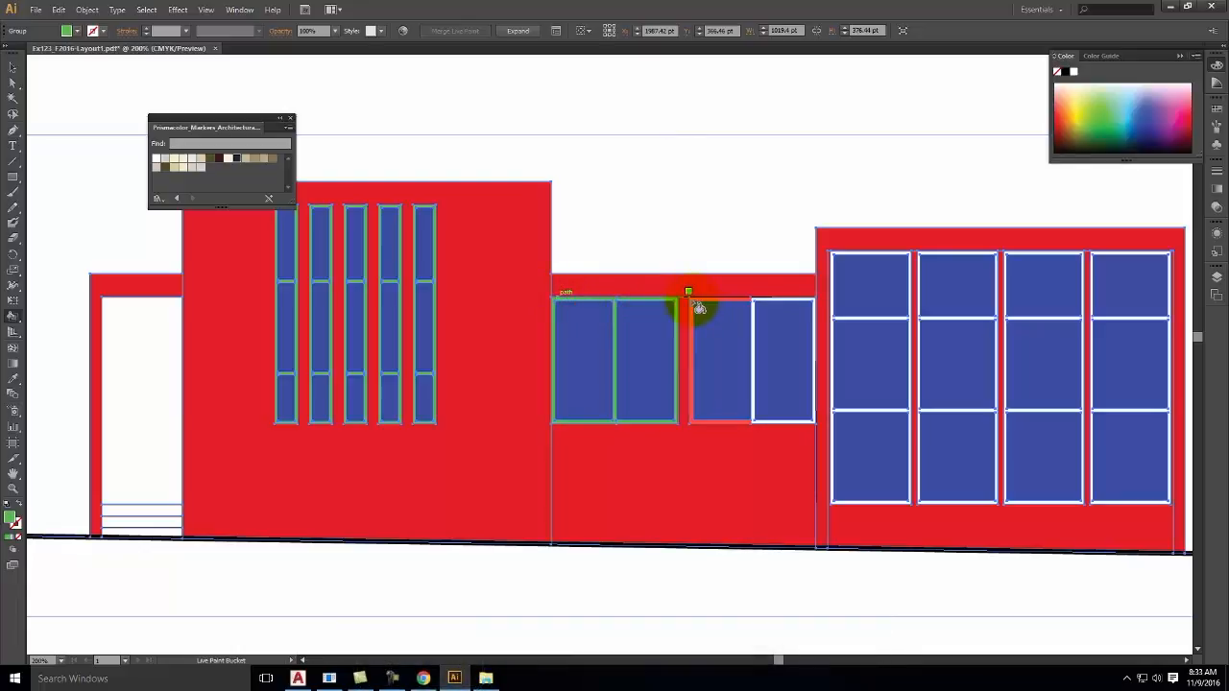
pyautogui.click(785, 306)
# - Paint the frames of all four columns of the large window green
pyautogui.click(839, 295)
pyautogui.click(922, 278)
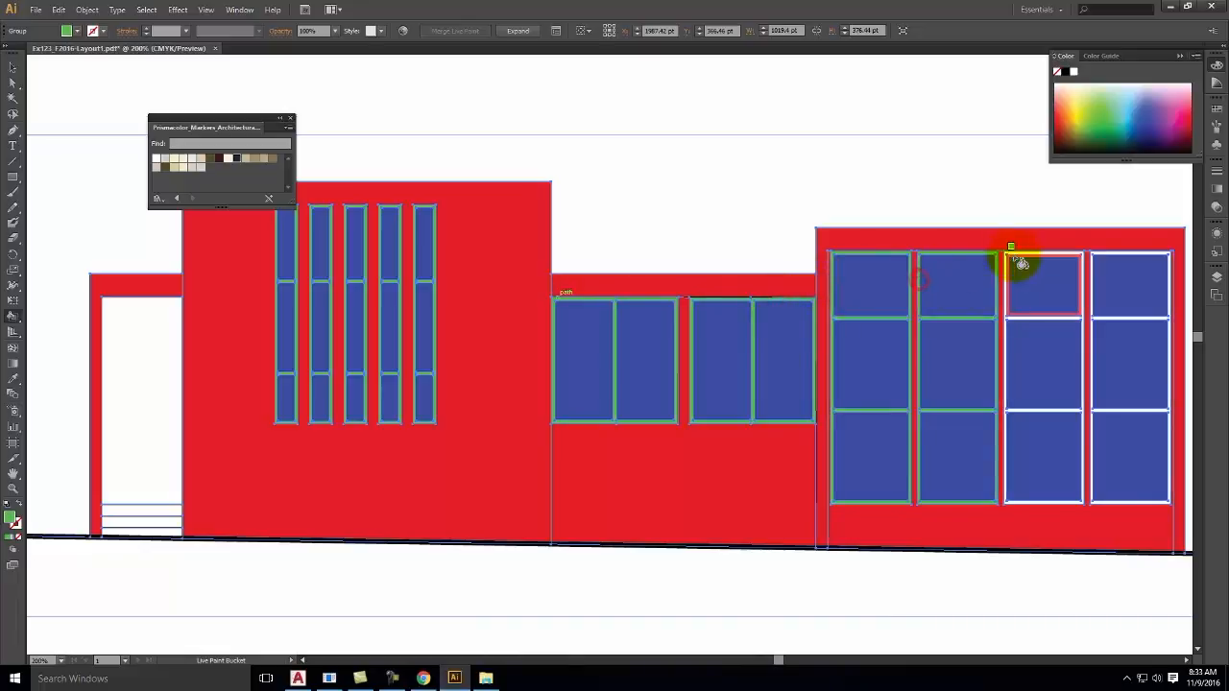
pyautogui.click(1008, 265)
pyautogui.click(1091, 238)
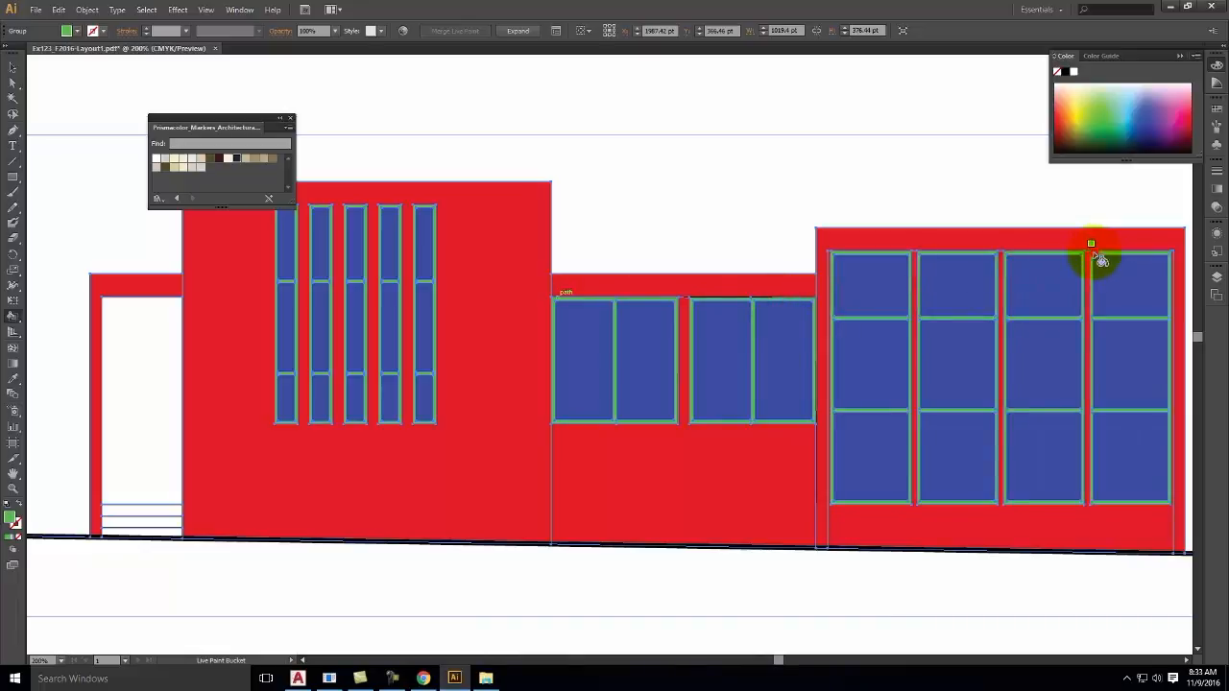
pyautogui.click(884, 491)
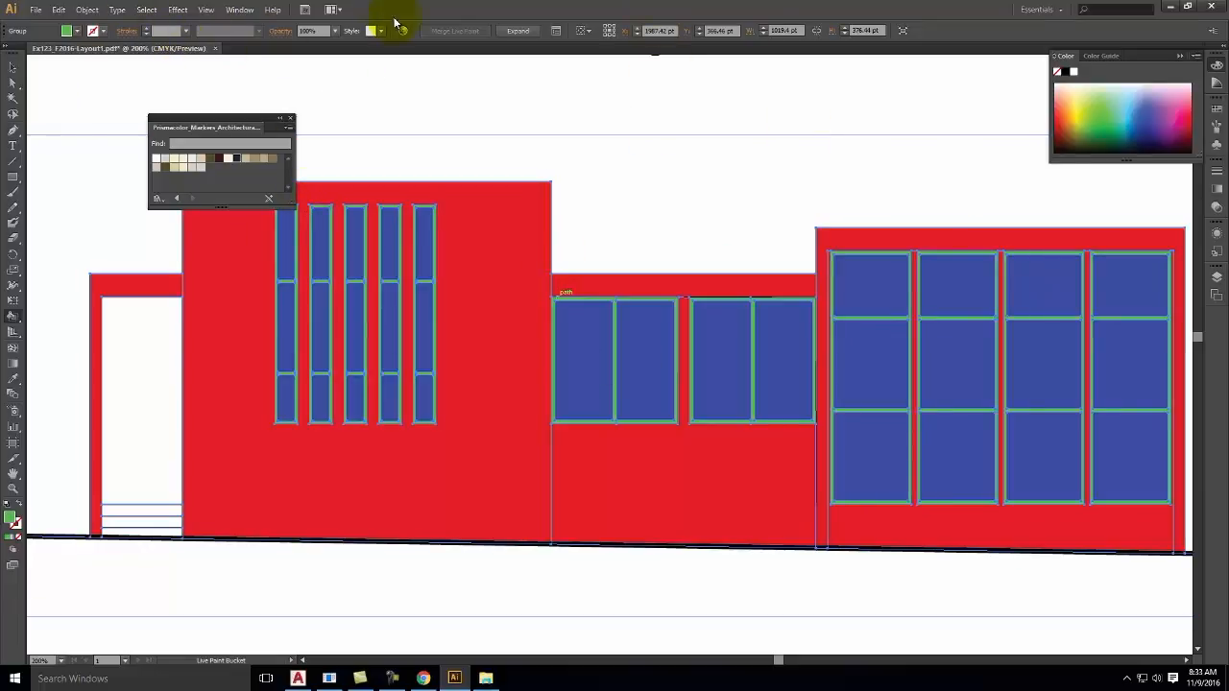
# - Expand the elevation's Live Paint group into ordinary paths and clear the selection
pyautogui.click(516, 32)
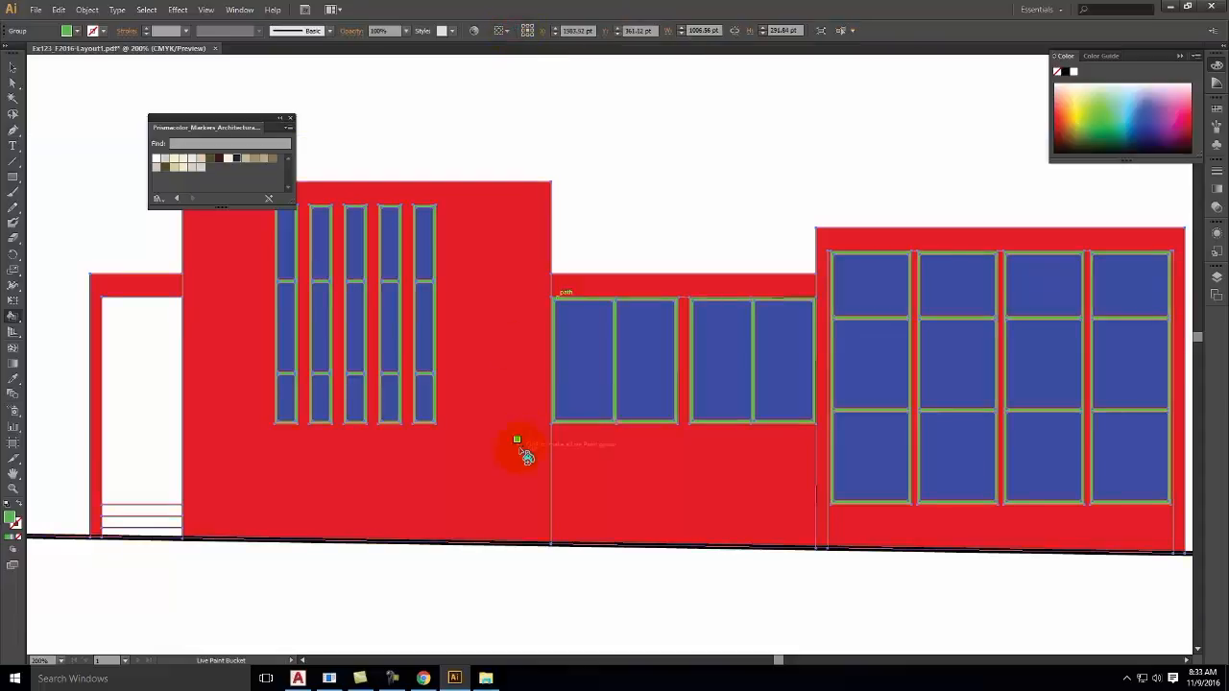
pyautogui.click(15, 87)
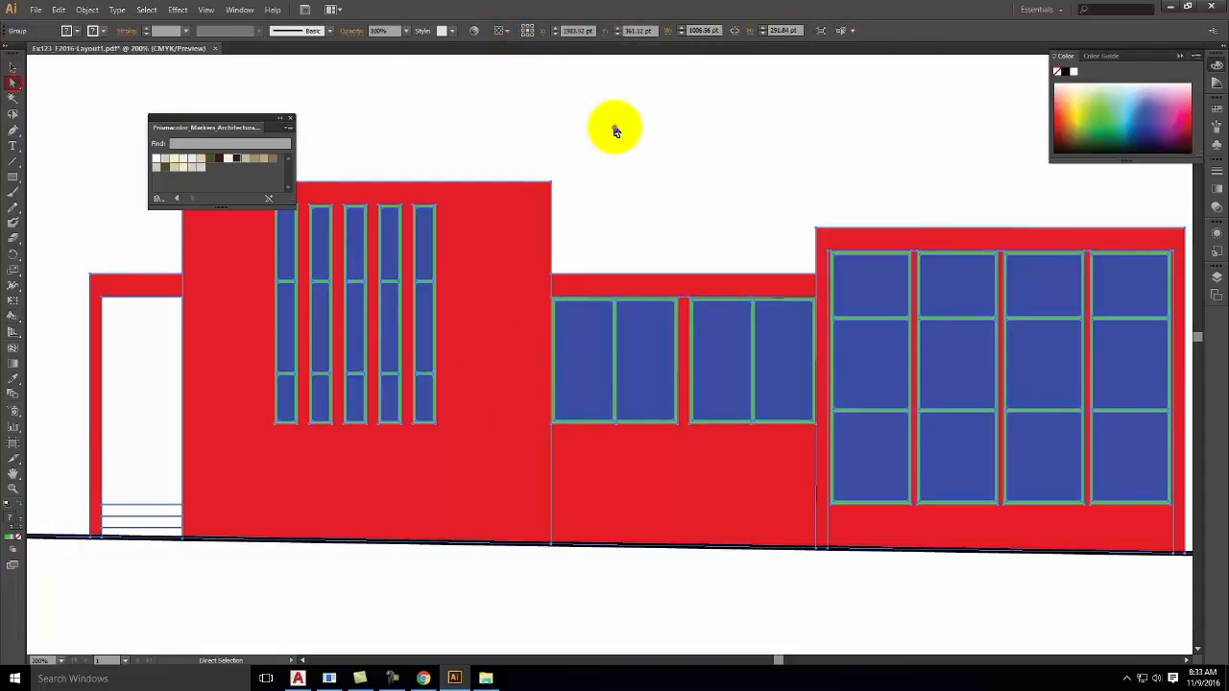
pyautogui.click(616, 120)
pyautogui.hotkey('ctrl', 'alt', '-')
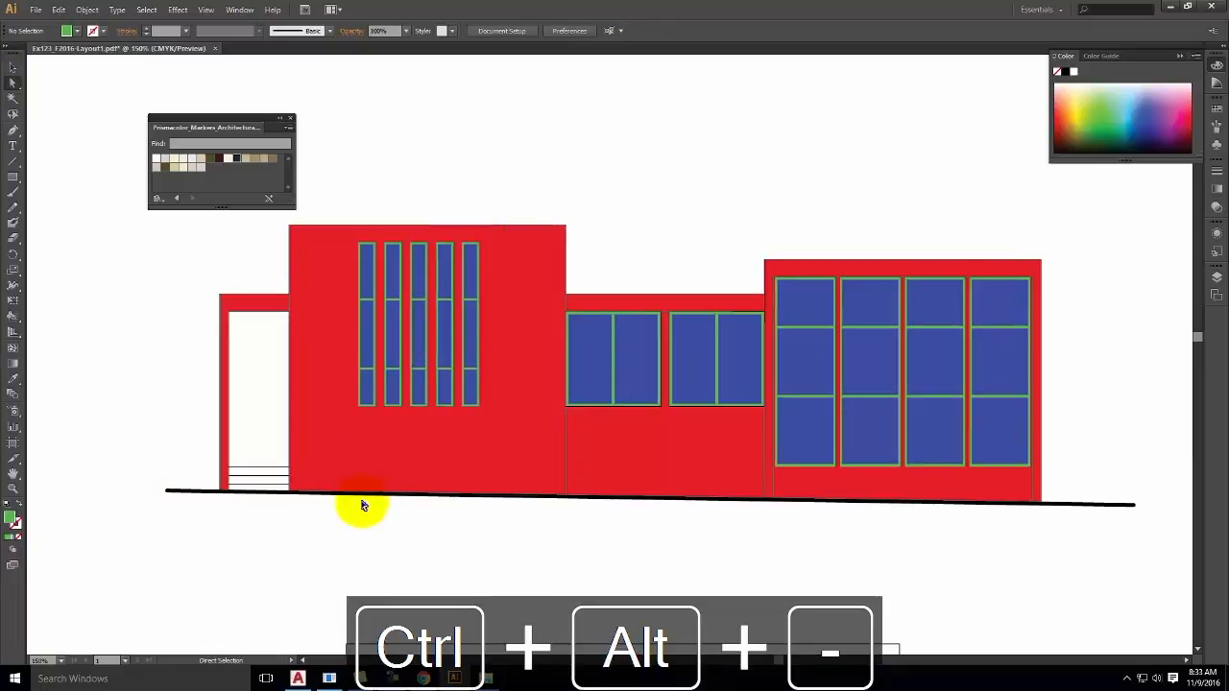
# - Select the large red wall and everything else with the same fill color
pyautogui.click(378, 454)
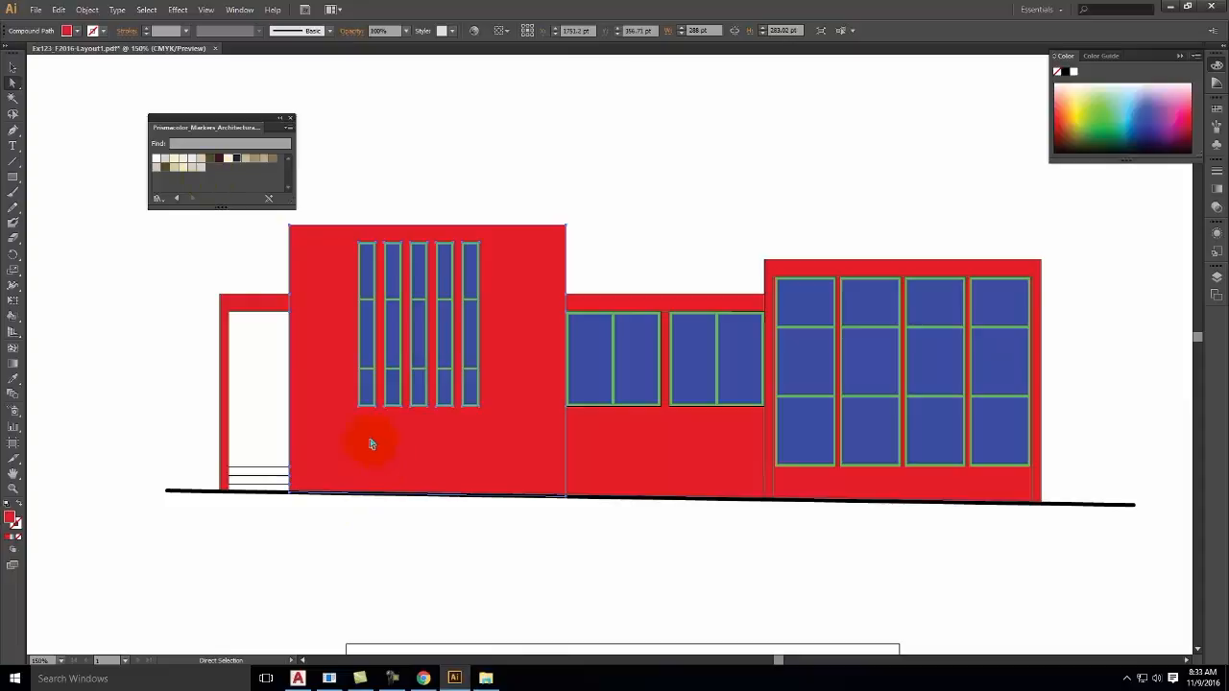
pyautogui.click(146, 10)
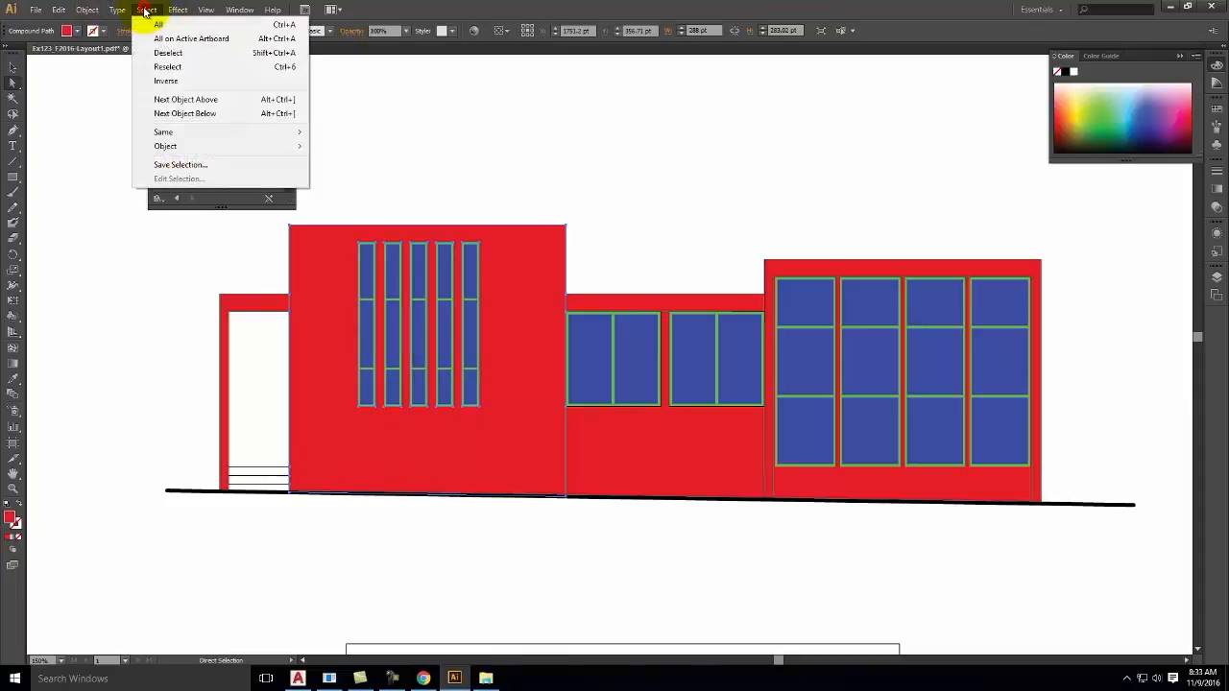
pyautogui.moveTo(184, 132)
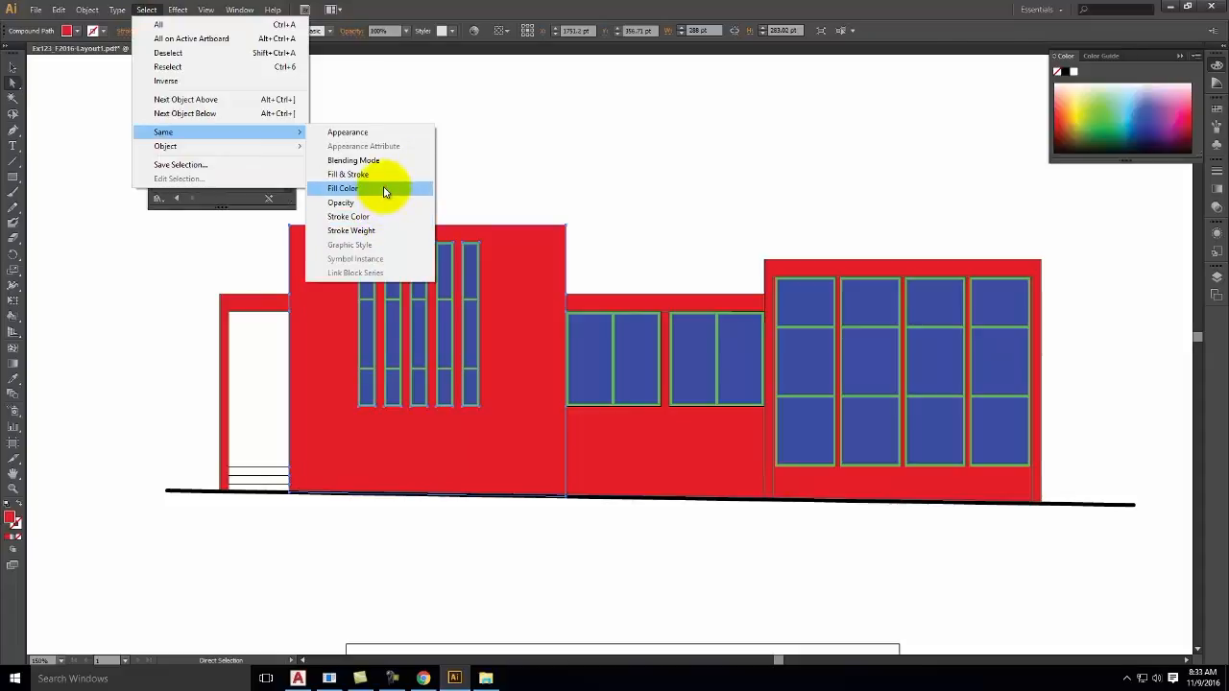
pyautogui.click(384, 188)
# - Create a layer named "Elev - Walls", move the selected red walls onto it, and toggle its visibility to check the contents
pyautogui.click(1222, 276)
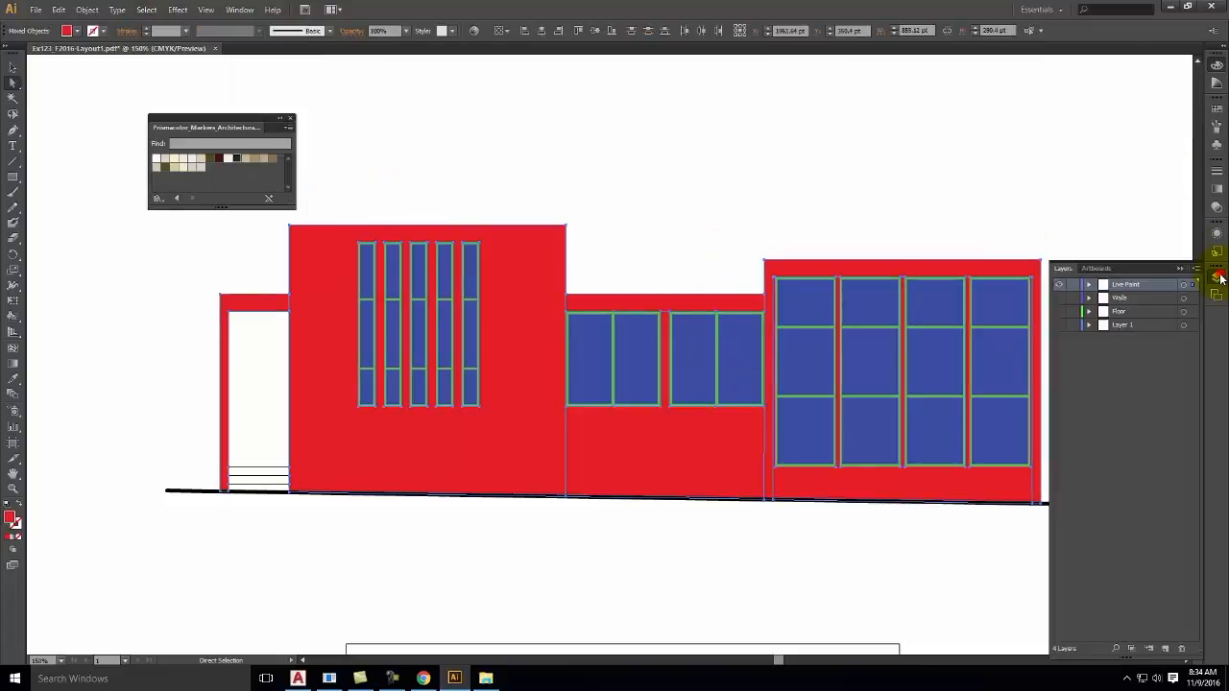
pyautogui.click(1166, 650)
pyautogui.doubleClick(1122, 285)
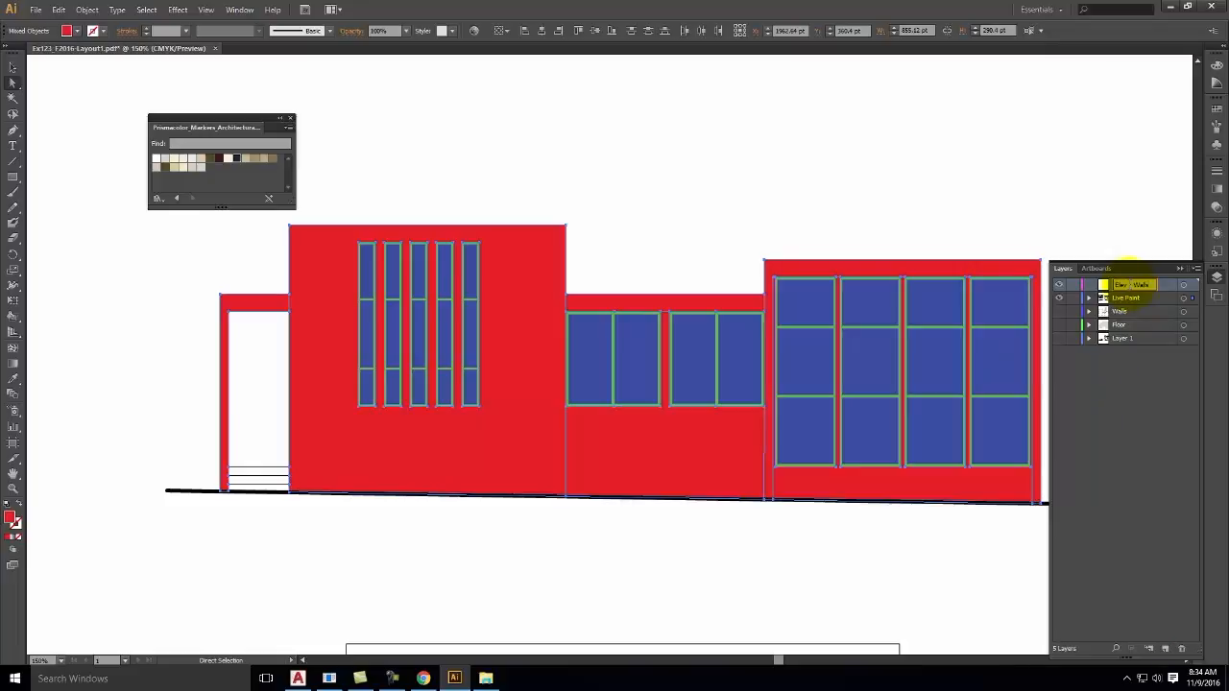
pyautogui.click(1194, 300)
pyautogui.moveTo(1193, 289); pyautogui.dragTo(1194, 285)
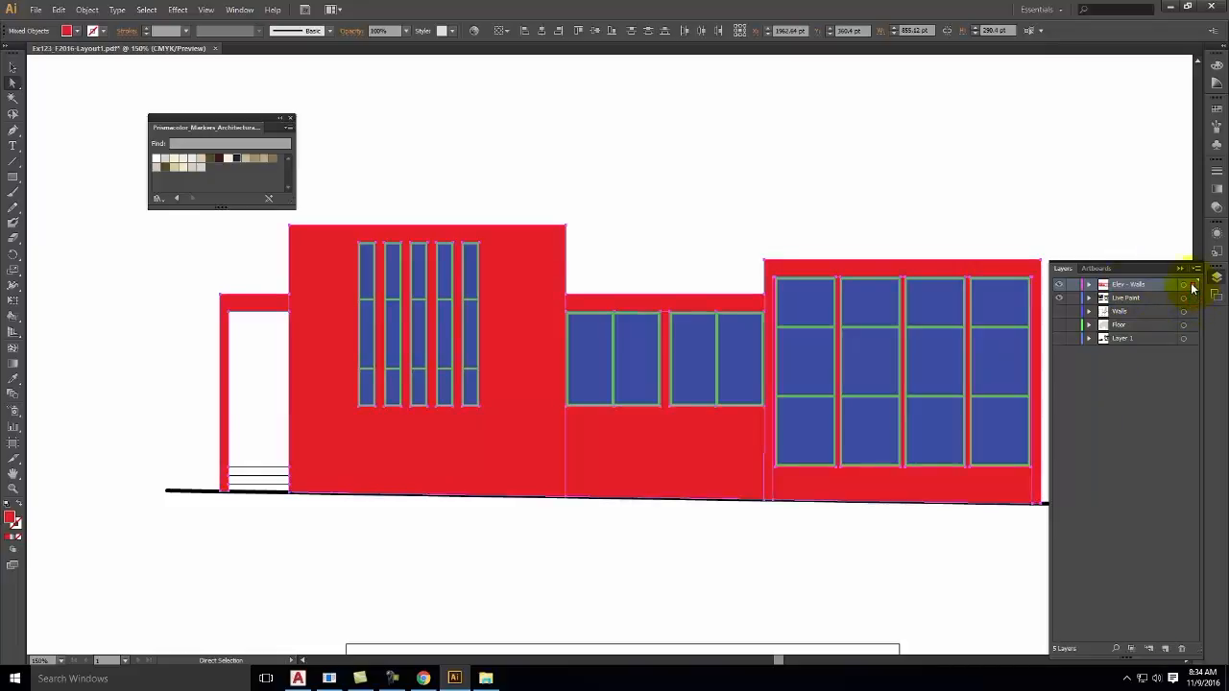
pyautogui.click(1060, 285)
pyautogui.click(1060, 285)
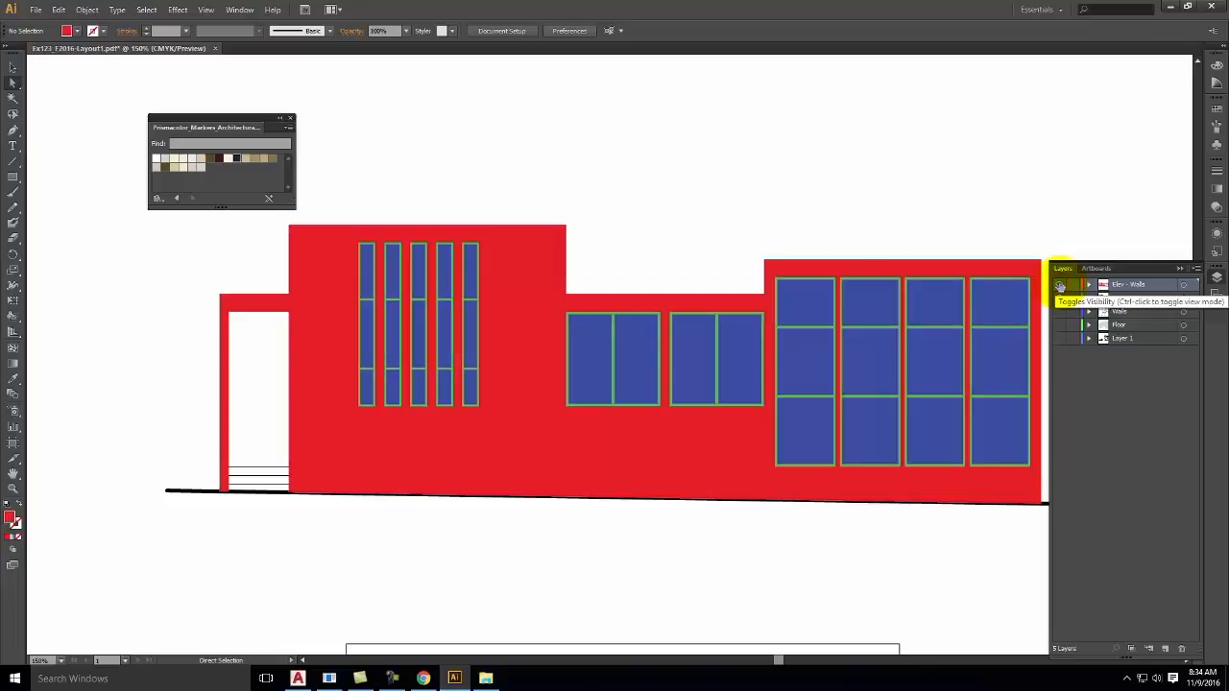
# - Select one blue pane of the narrow windows and extend the selection to all objects with the same fill color
pyautogui.click(367, 272)
pyautogui.click(741, 233)
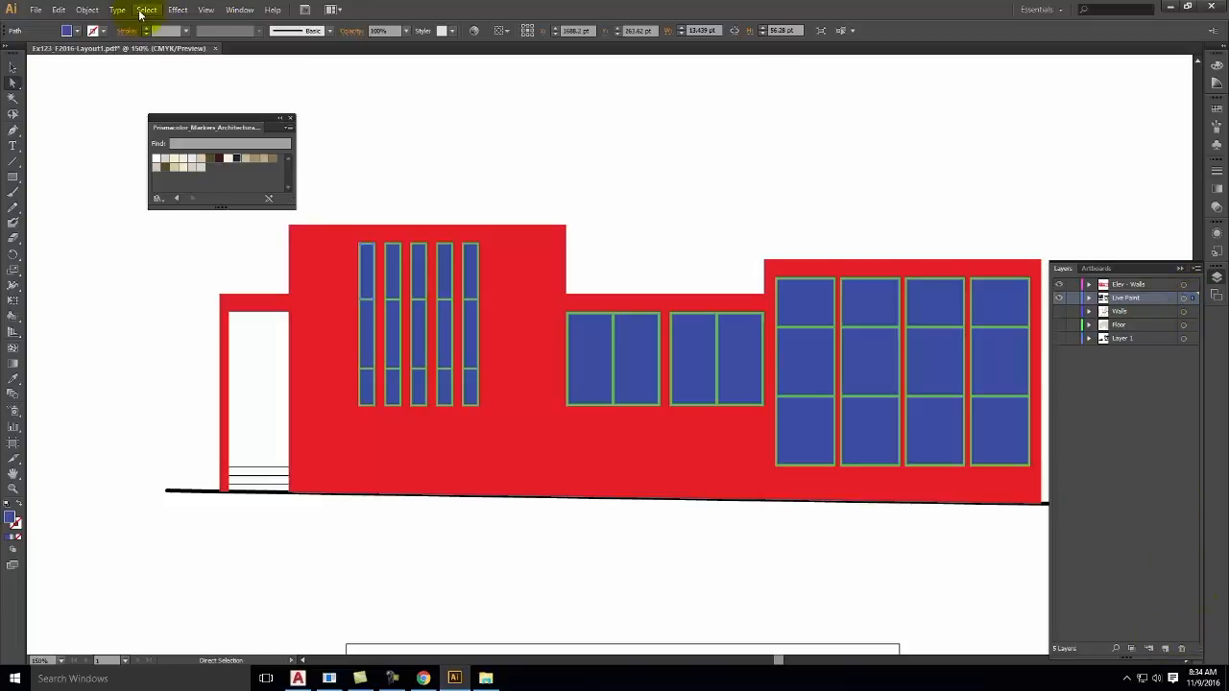
pyautogui.click(146, 9)
pyautogui.moveTo(178, 132)
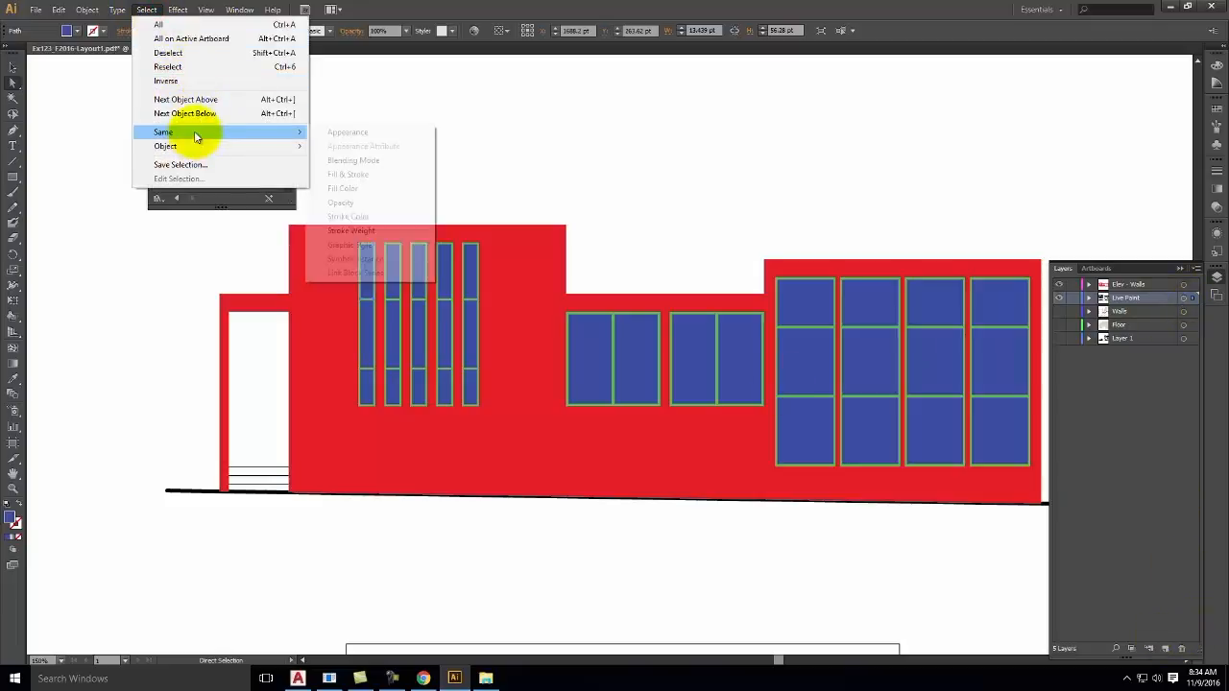
pyautogui.click(375, 186)
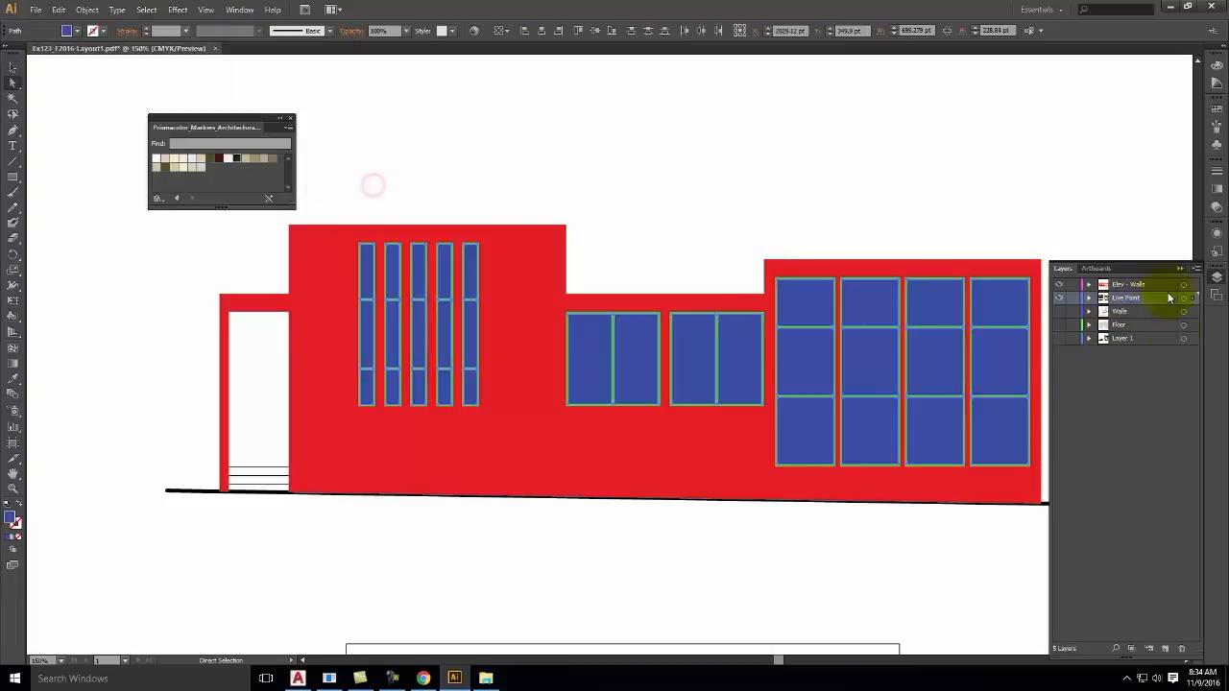
# - Create a layer named "Elev - Windows" above Live Paint and move the selected blue panes onto it
pyautogui.click(1164, 649)
pyautogui.doubleClick(1129, 297)
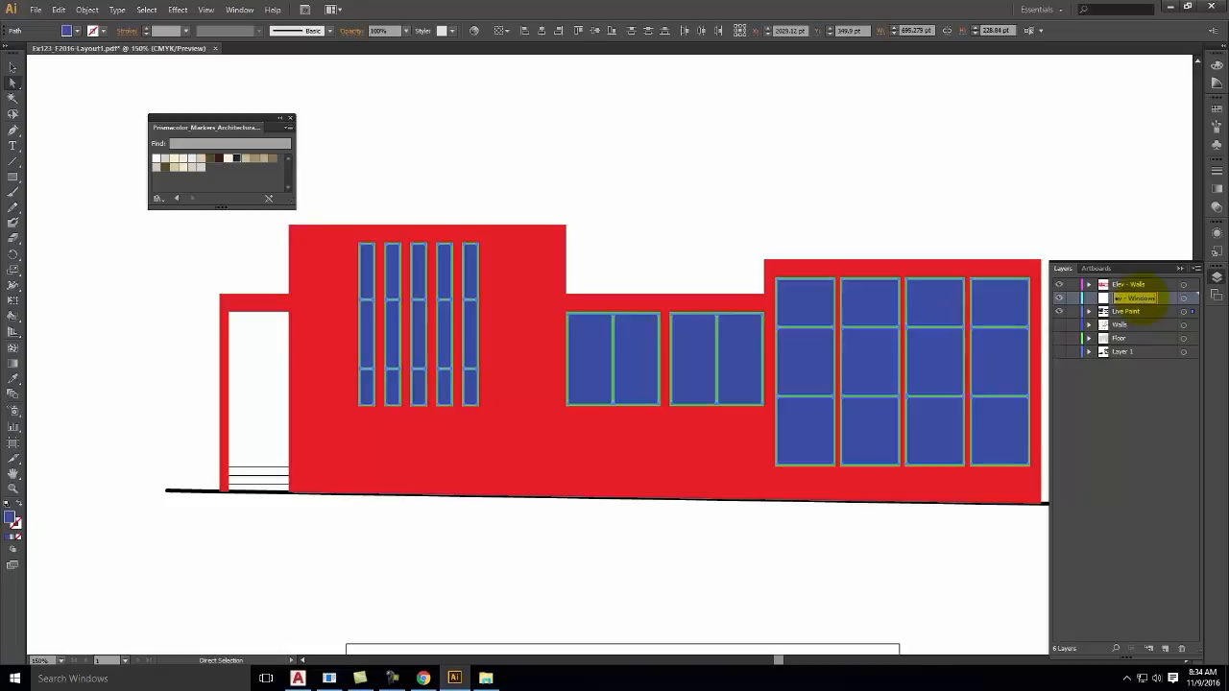
pyautogui.press('Return')
pyautogui.click(1192, 299)
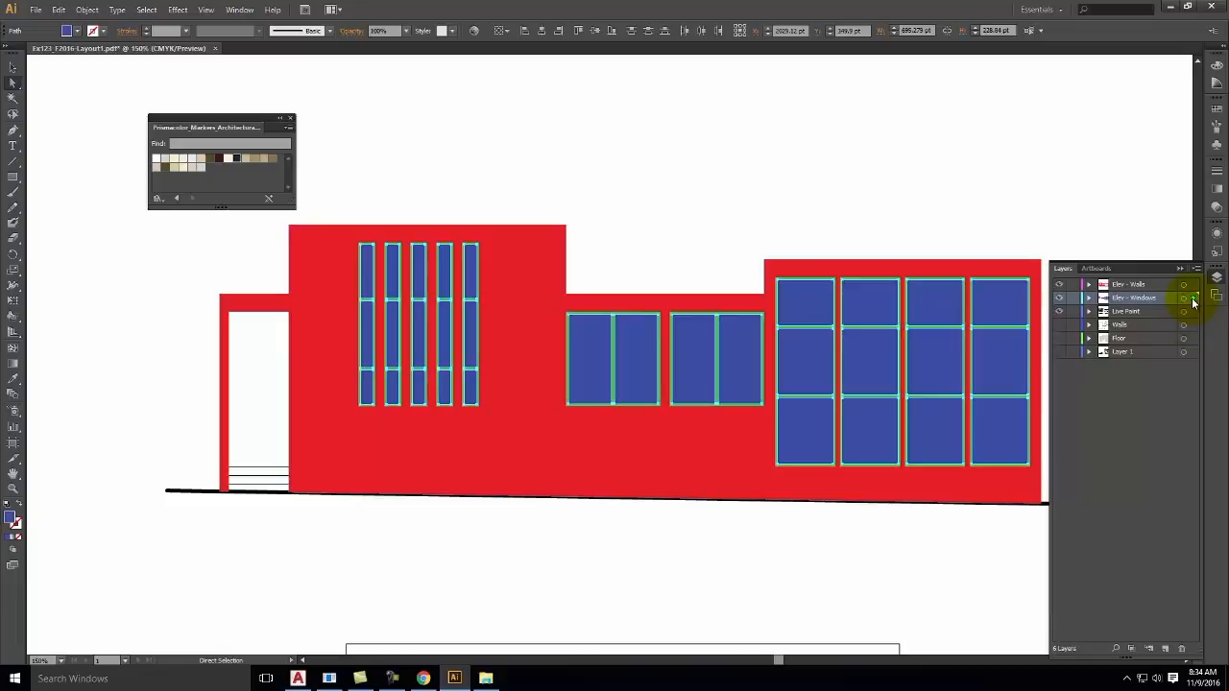
pyautogui.click(1064, 181)
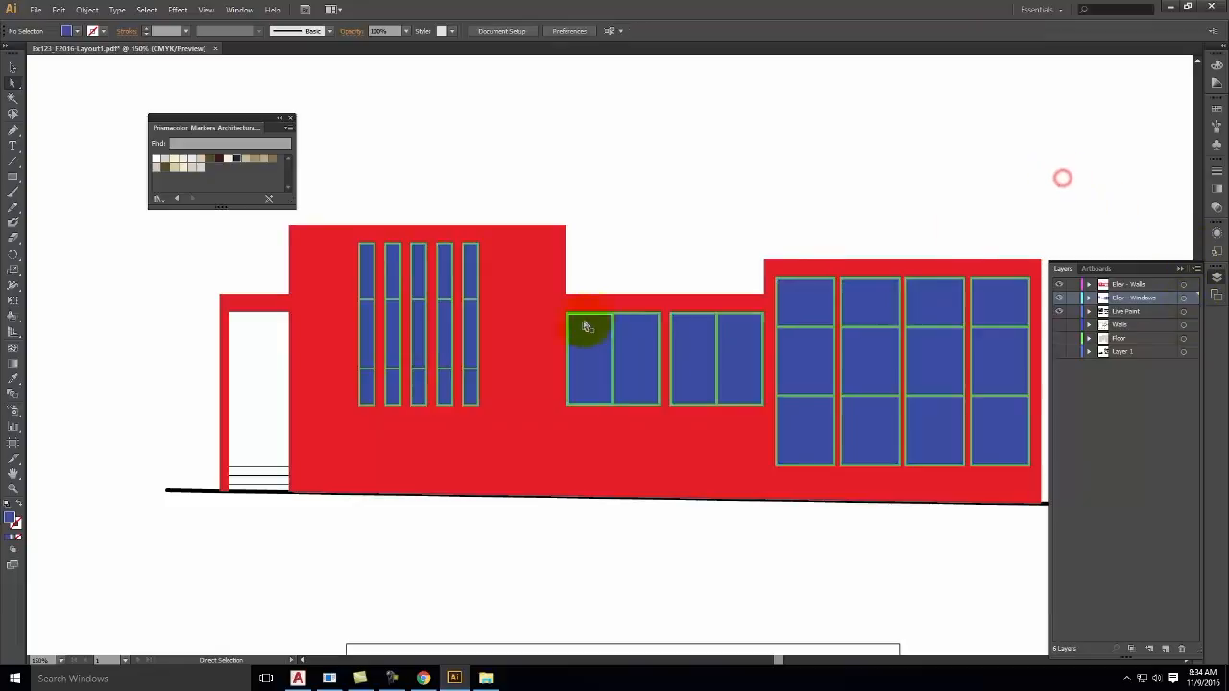
# - Select a green frame of the middle windows and all other objects with the same fill color
pyautogui.click(661, 332)
pyautogui.hotkey('ctrl', 'alt', '=')
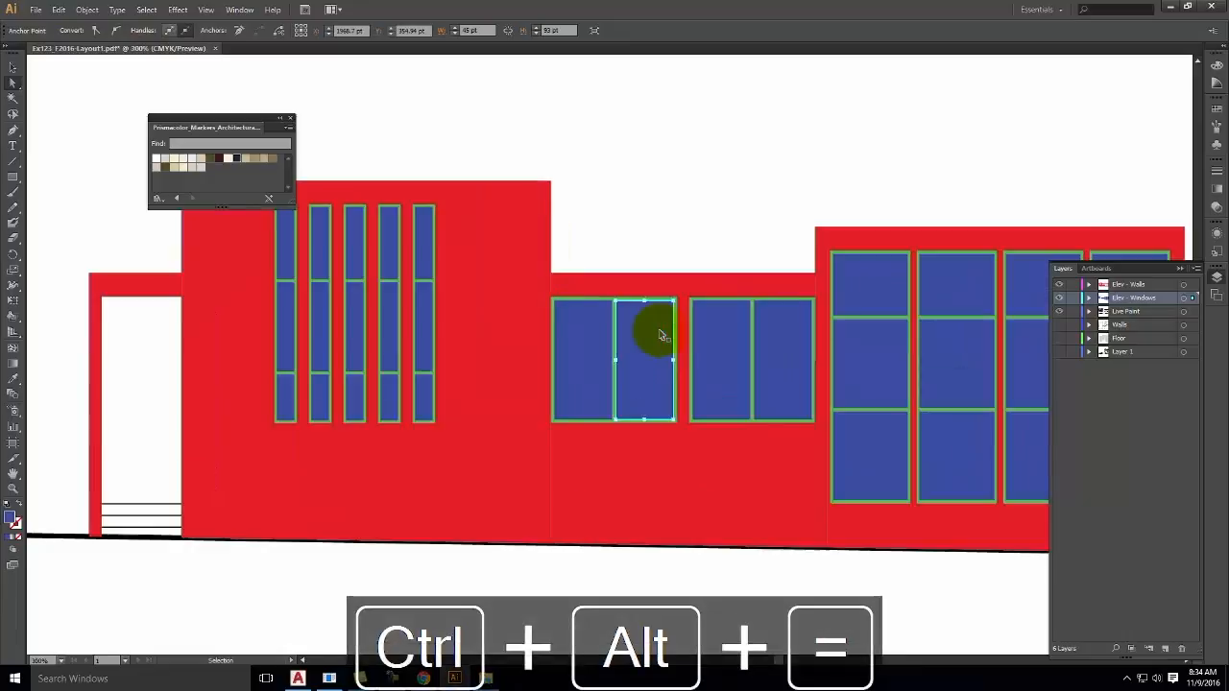
pyautogui.hotkey('ctrl', 'alt', '=')
pyautogui.hotkey('ctrl', 'alt', '=')
pyautogui.click(618, 310)
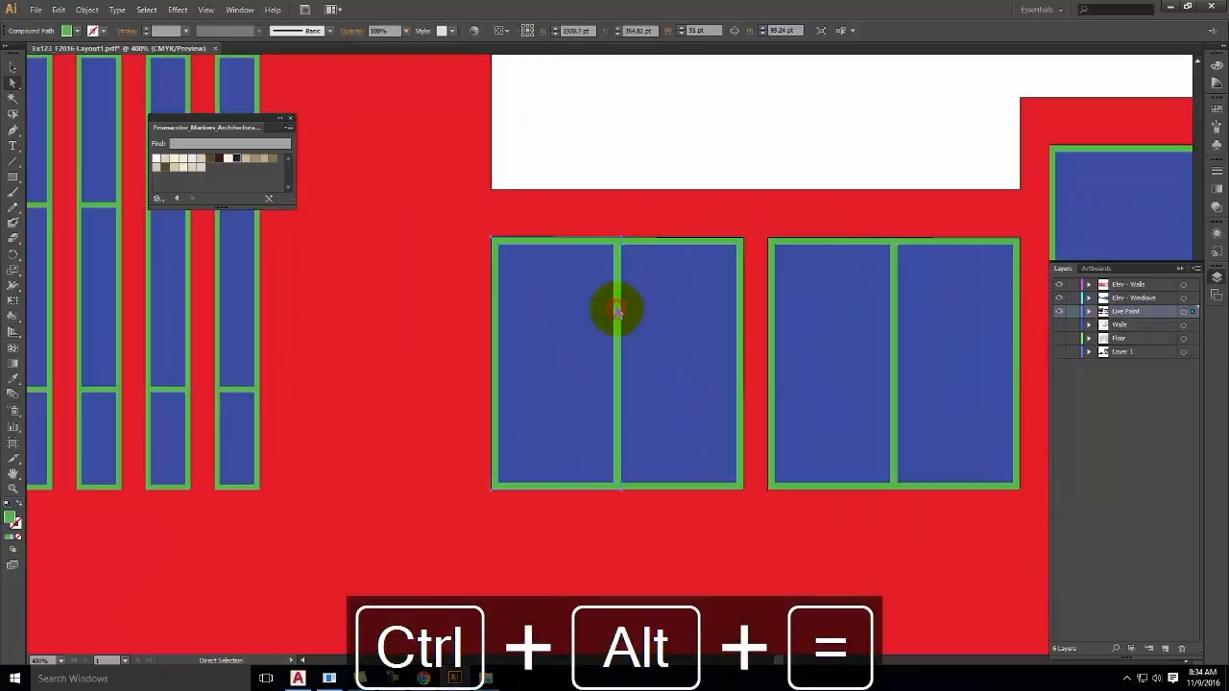
pyautogui.click(154, 10)
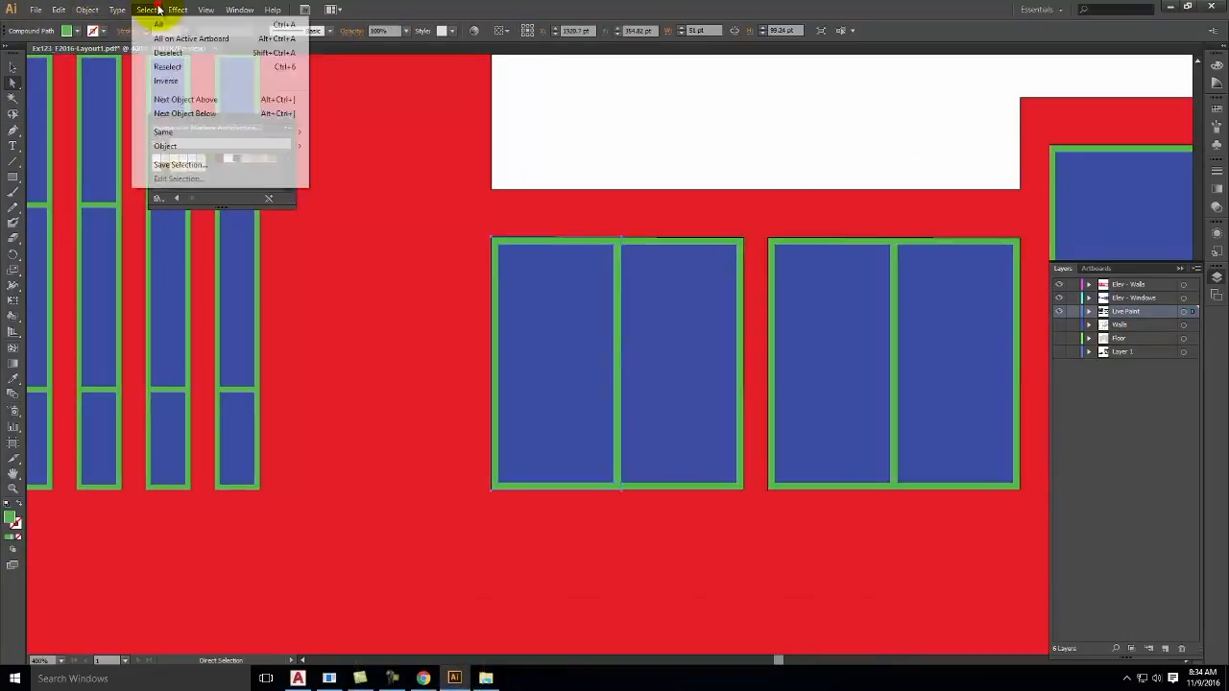
pyautogui.moveTo(173, 141)
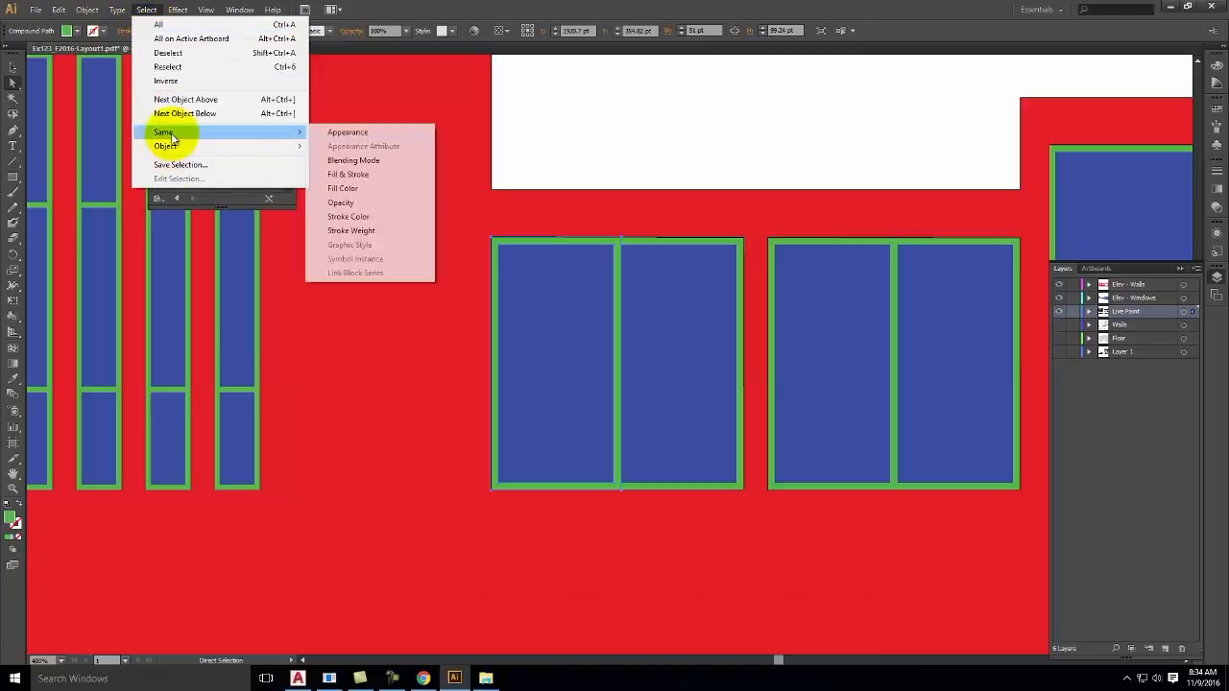
pyautogui.click(366, 189)
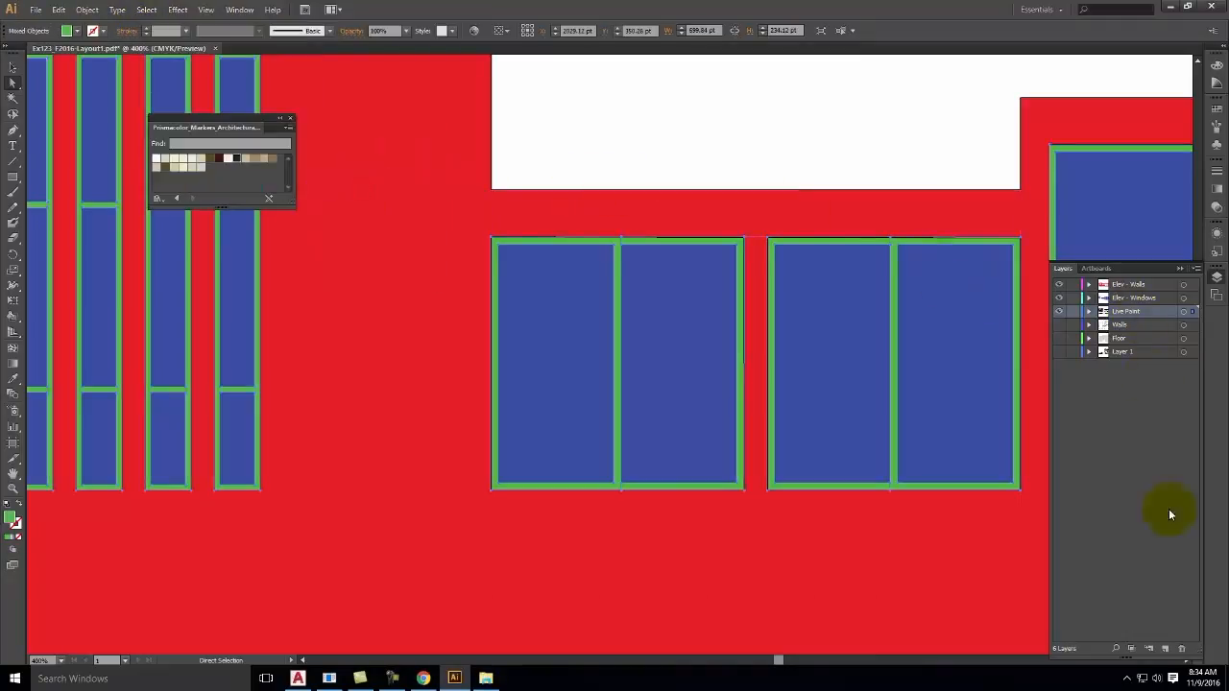
# - Create a layer named "Elev - Win Frames", move the selected green frames onto it, and hide the Live Paint layer
pyautogui.click(1165, 649)
pyautogui.doubleClick(1125, 312)
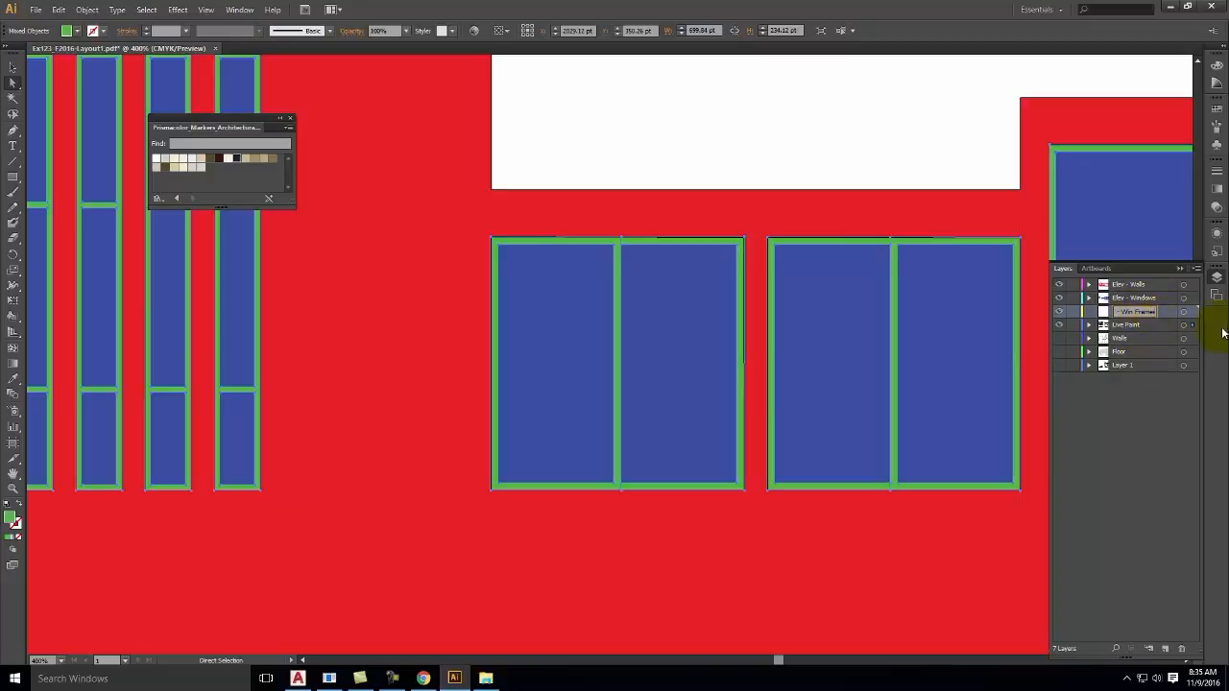
pyautogui.press('Return')
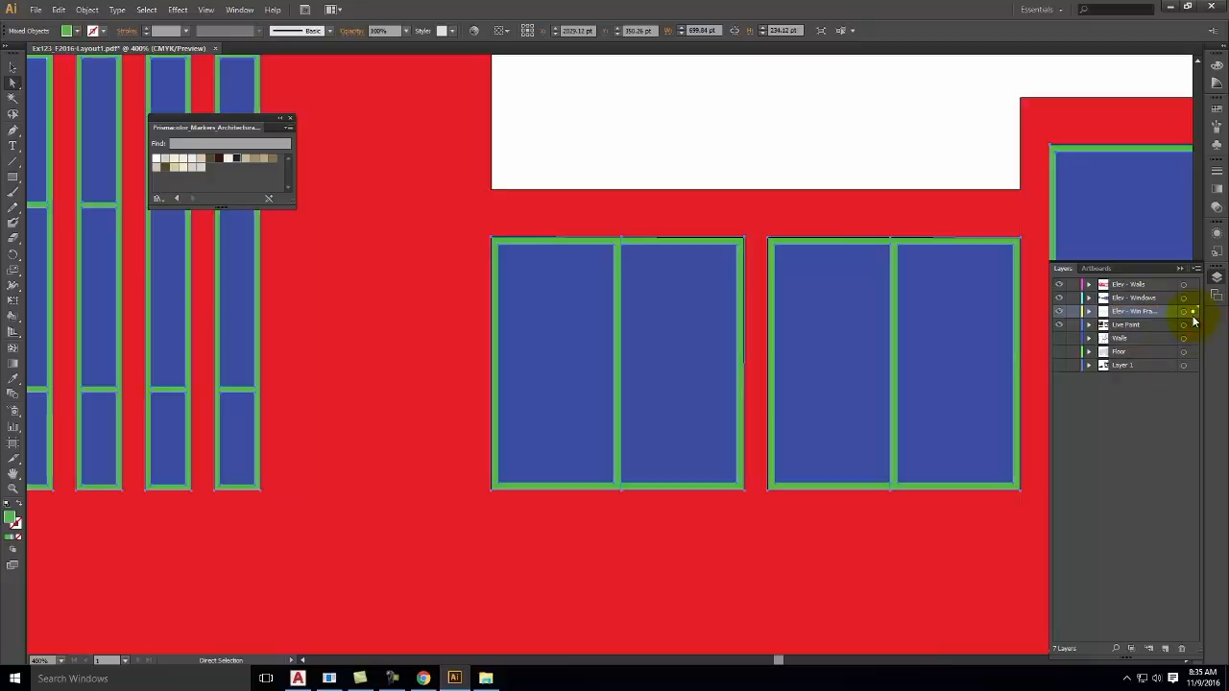
pyautogui.click(1191, 311)
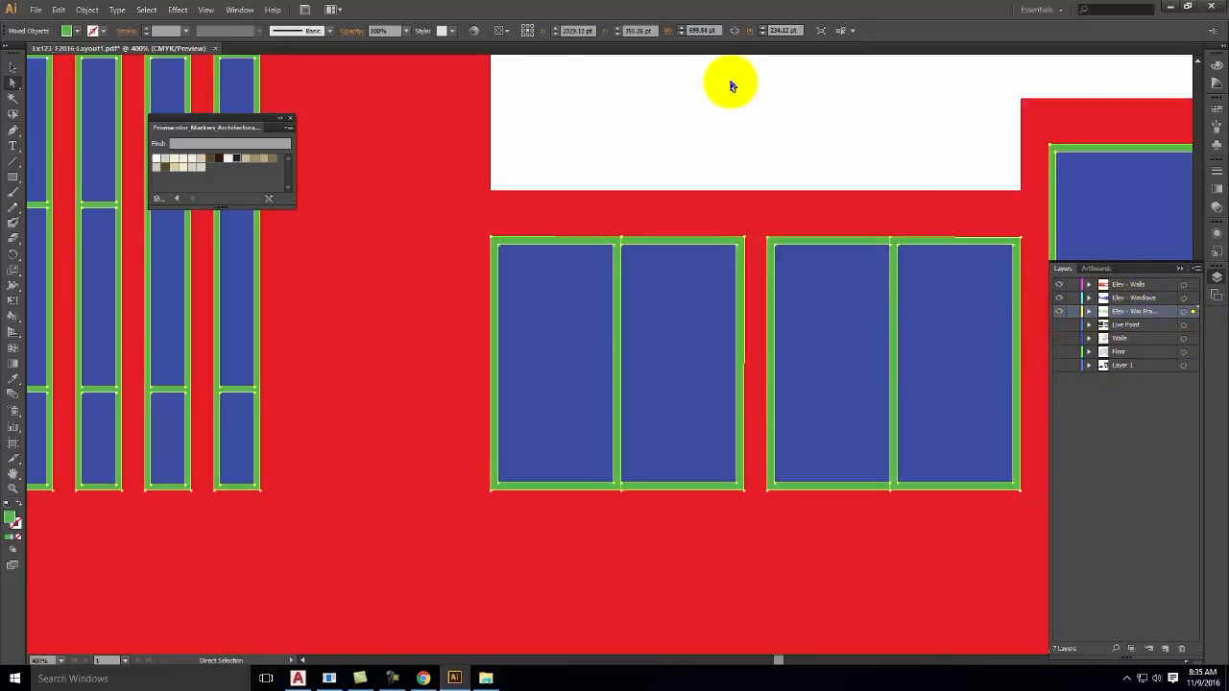
pyautogui.hotkey('ctrl', 'alt', '-')
pyautogui.hotkey('ctrl', 'alt', '-')
pyautogui.hotkey('ctrl', 'alt', '-')
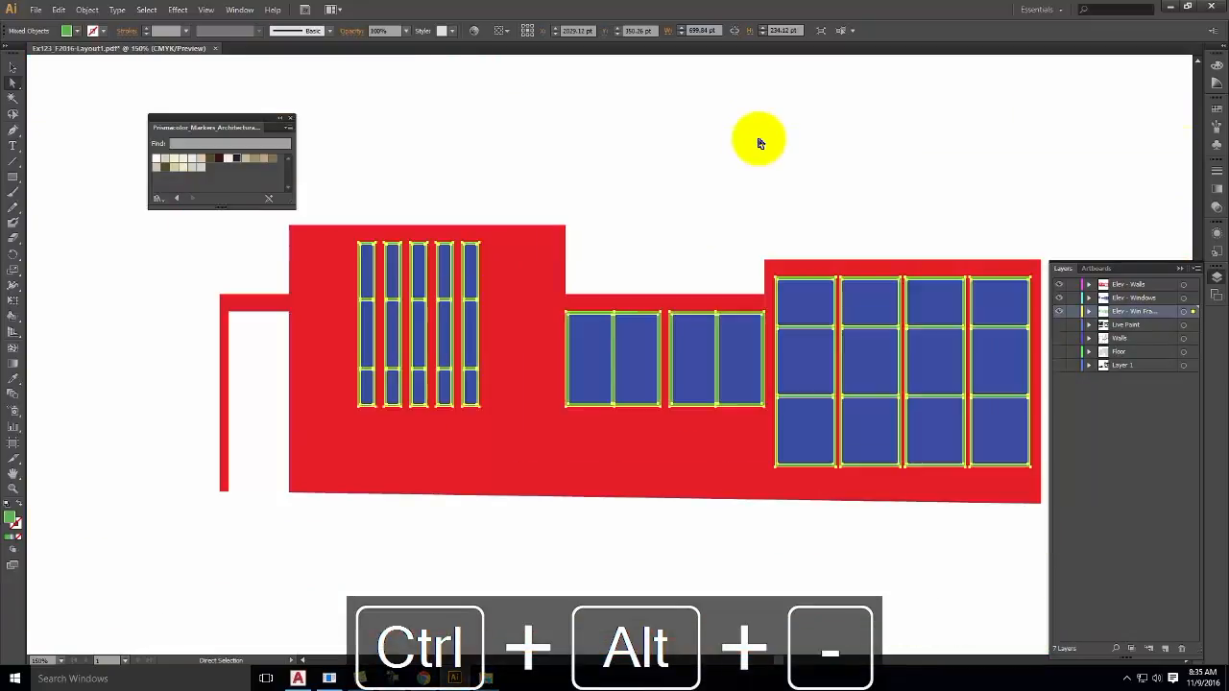
pyautogui.click(758, 142)
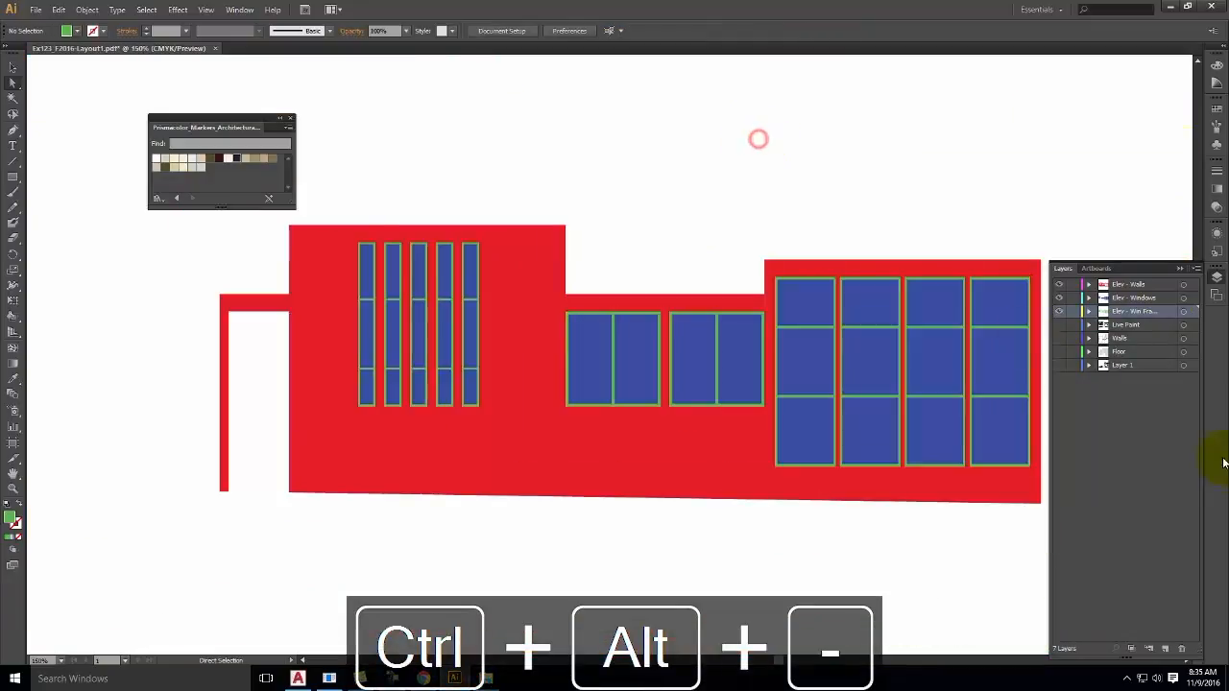
# - Hide the window and frame layers, and recolor all same-fill red walls with a light warm gray Prismacolor marker swatch
pyautogui.click(1059, 298)
pyautogui.click(1060, 311)
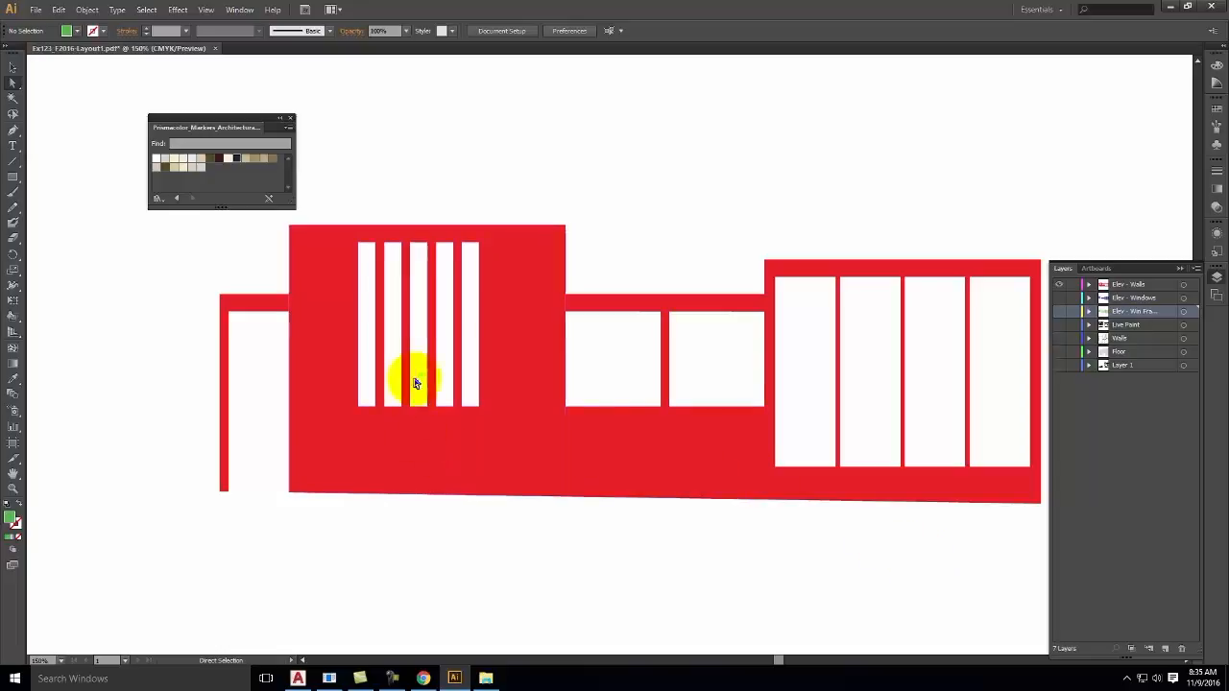
pyautogui.click(334, 290)
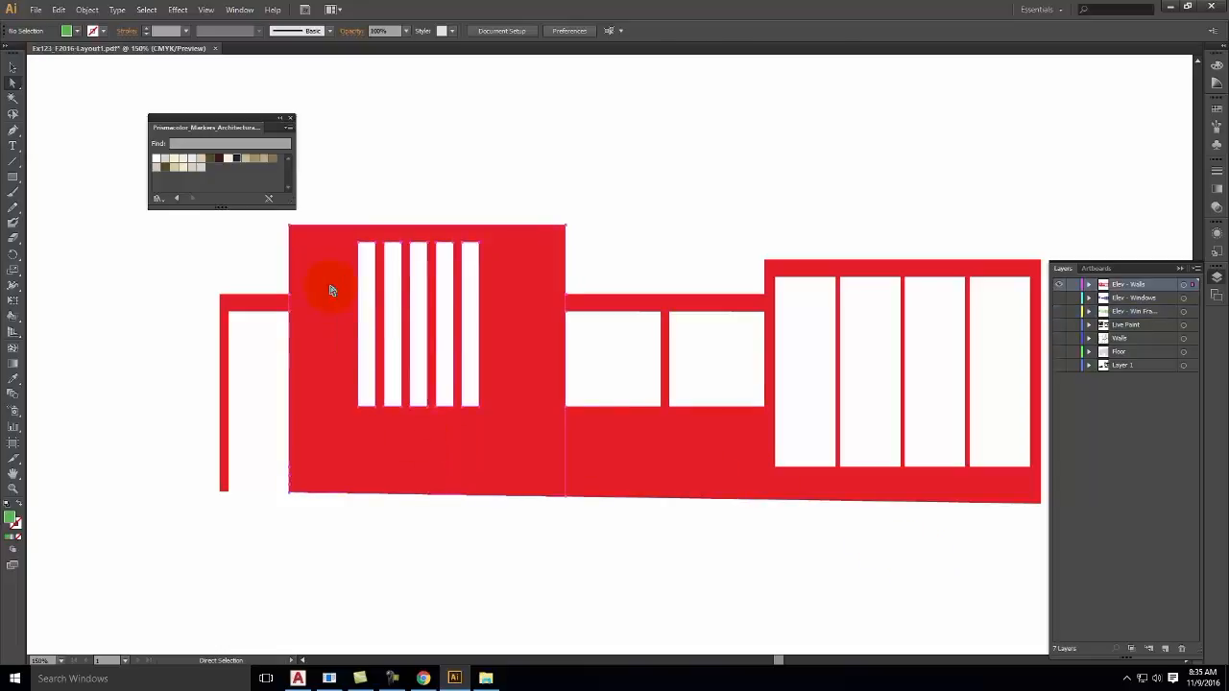
pyautogui.click(146, 9)
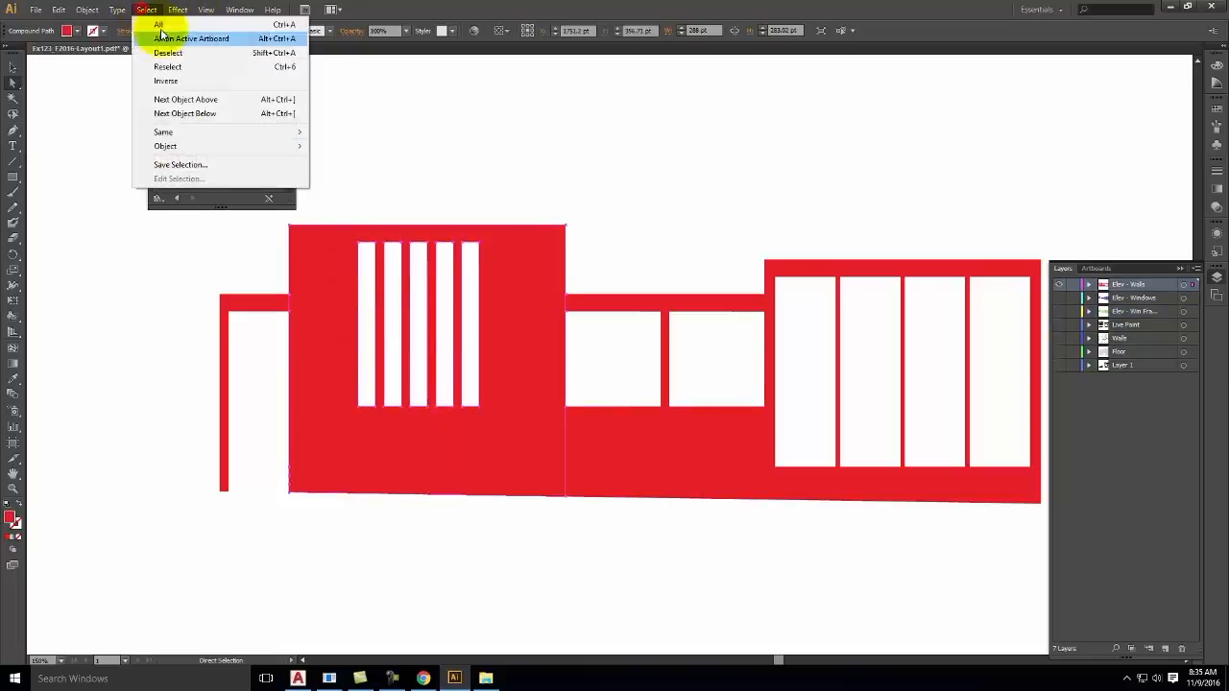
pyautogui.moveTo(176, 131)
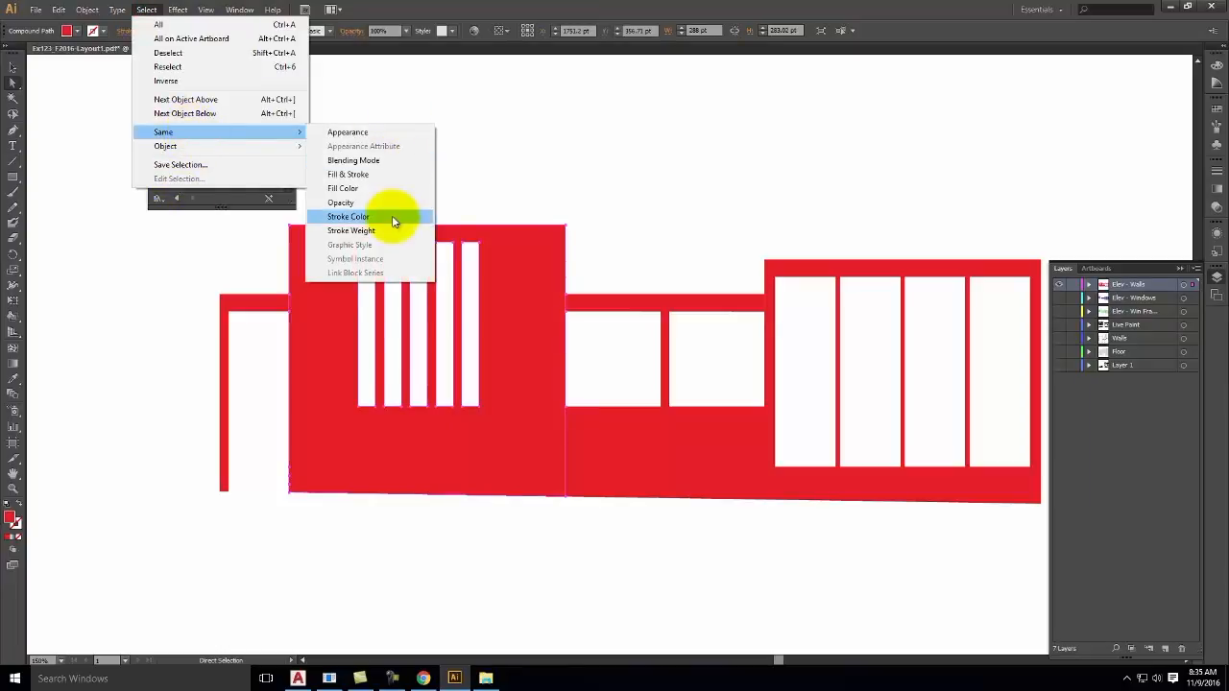
pyautogui.click(395, 190)
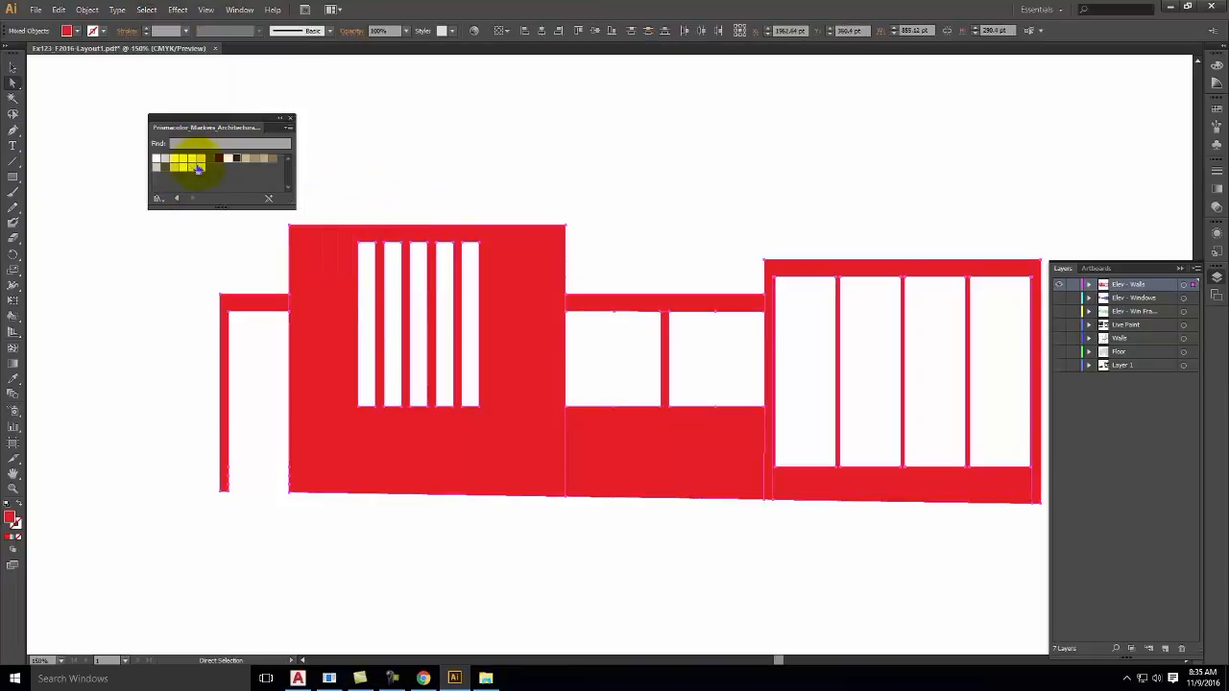
pyautogui.click(190, 168)
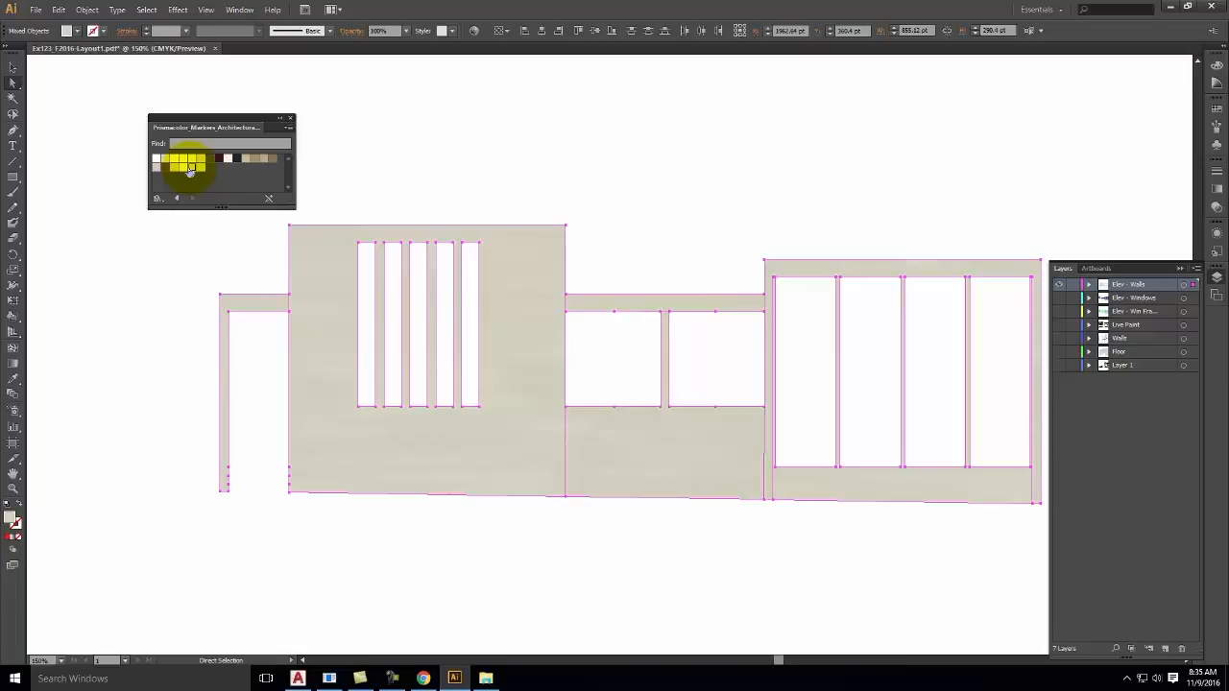
# - Hide the Elev - Walls layer, show Elev - Windows, and select all of its blue panes
pyautogui.click(1060, 285)
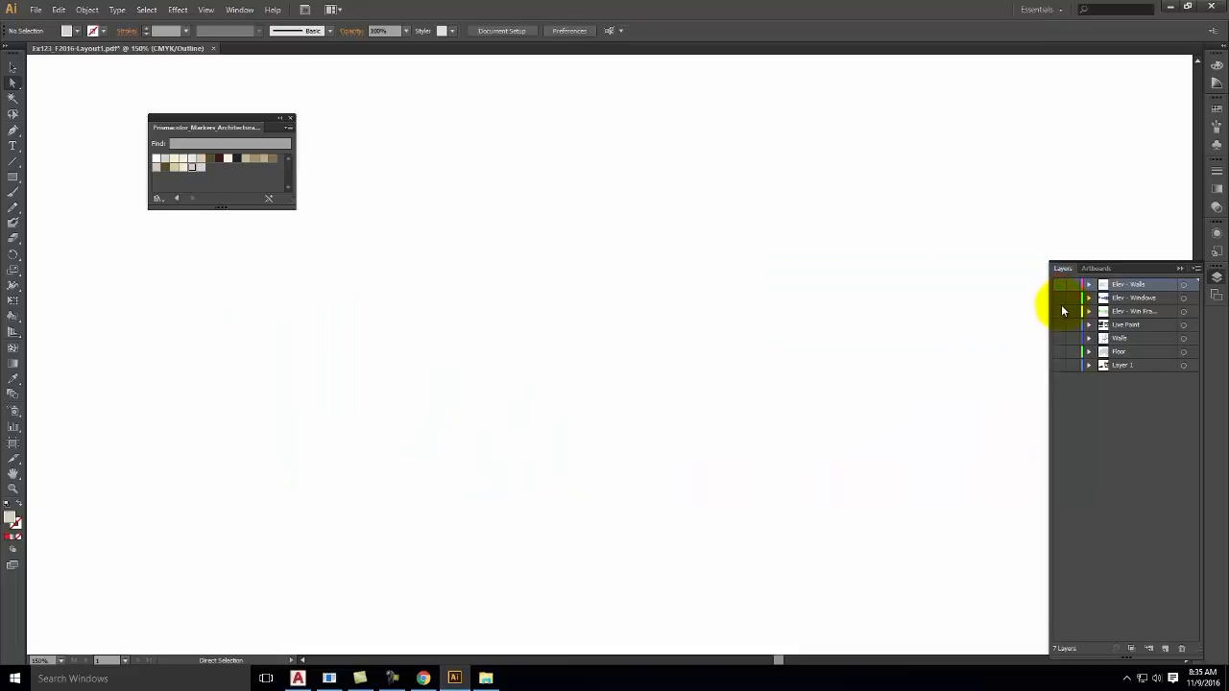
pyautogui.click(1060, 299)
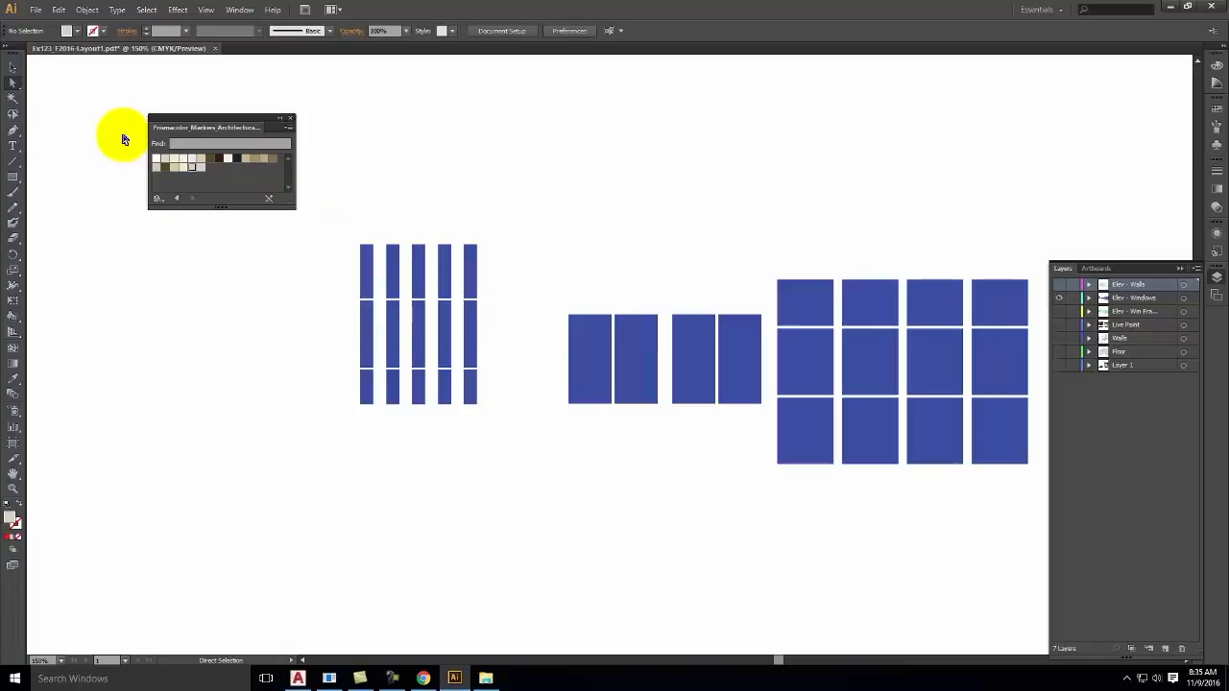
pyautogui.click(368, 260)
pyautogui.click(1191, 300)
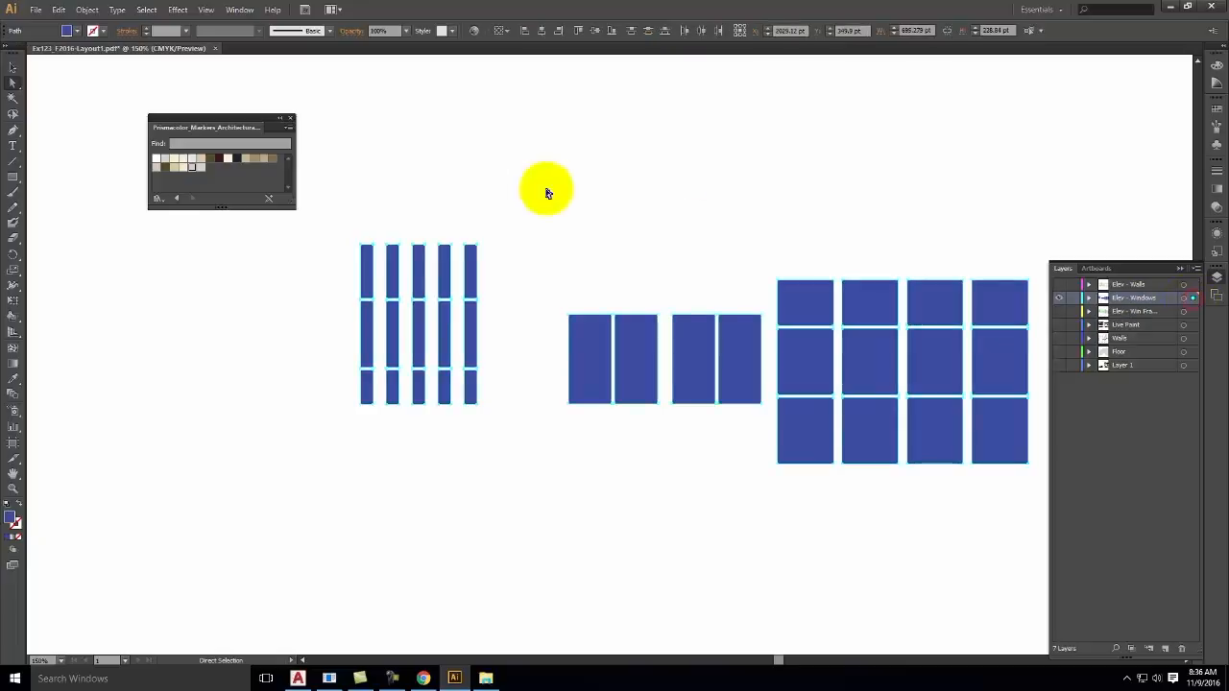
# - Recolor the selected window panes light blue (hex 78D0EF) and deselect them
pyautogui.doubleClick(12, 519)
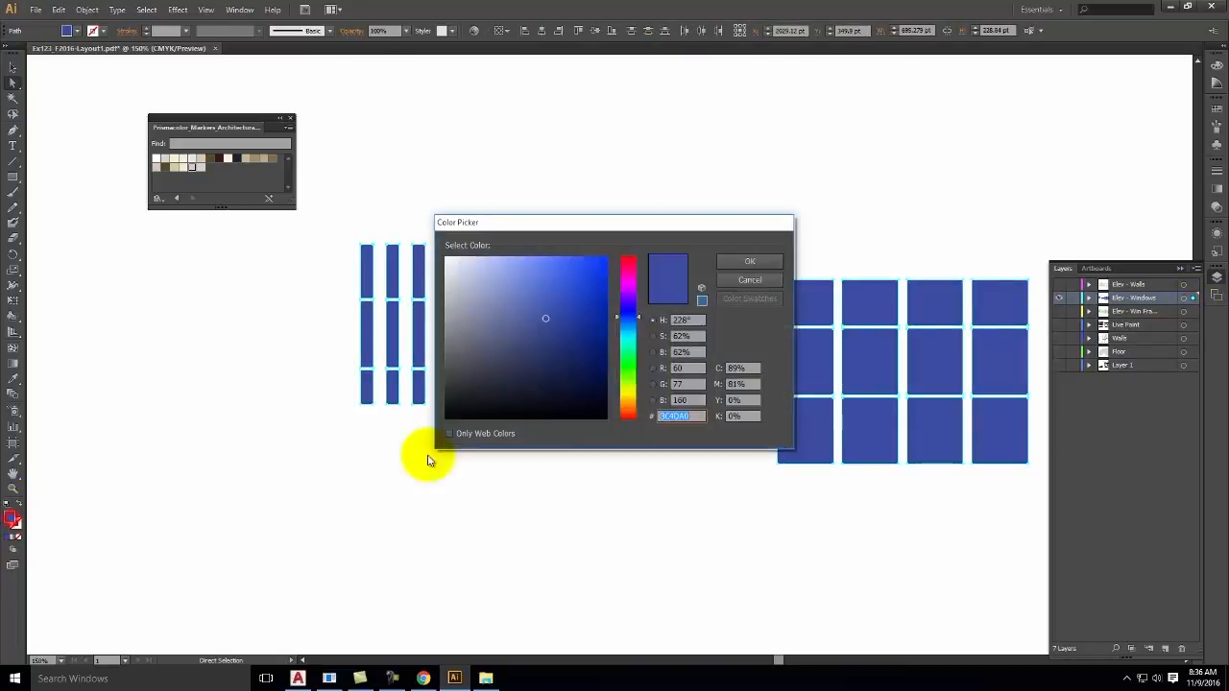
pyautogui.click(628, 331)
pyautogui.click(525, 266)
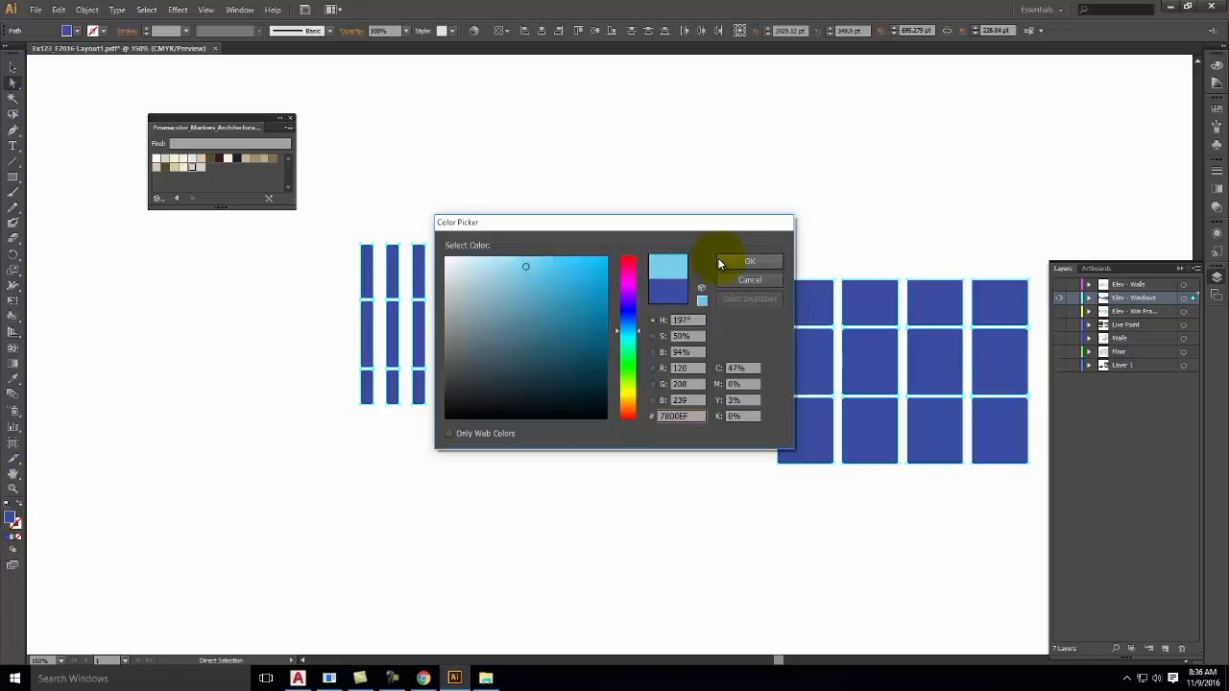
pyautogui.click(749, 261)
pyautogui.click(790, 194)
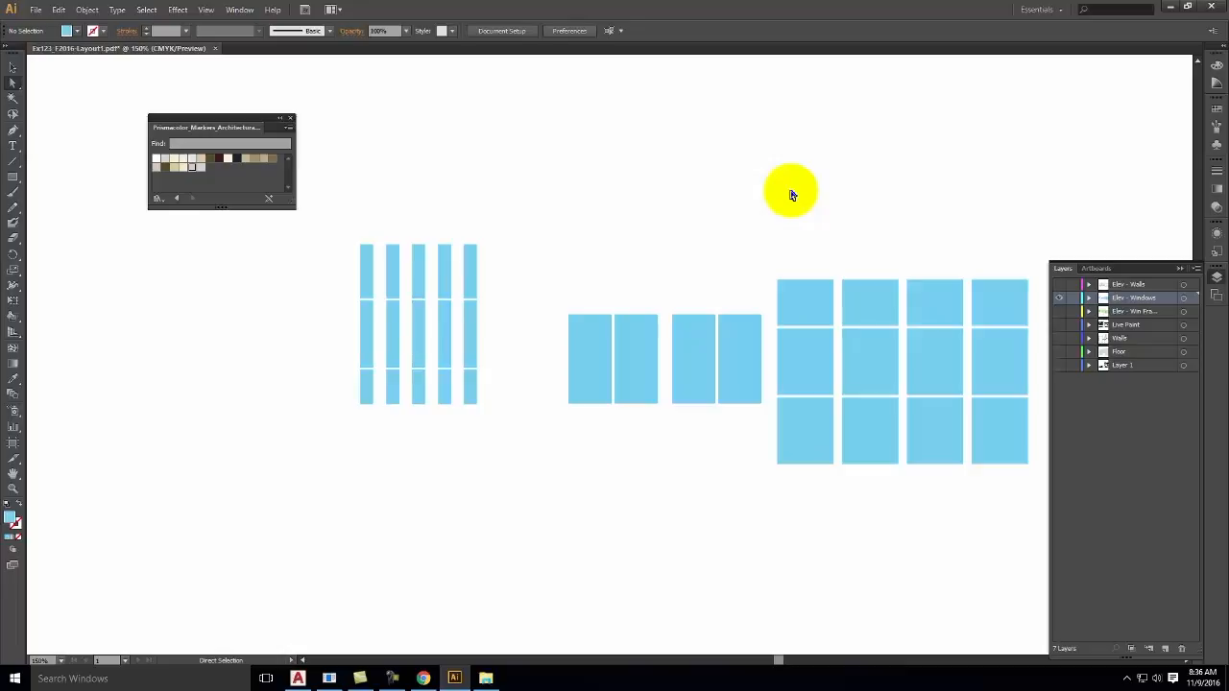
# - Switch to Chrome and open search.creativecommons.org in a new tab
pyautogui.click(423, 678)
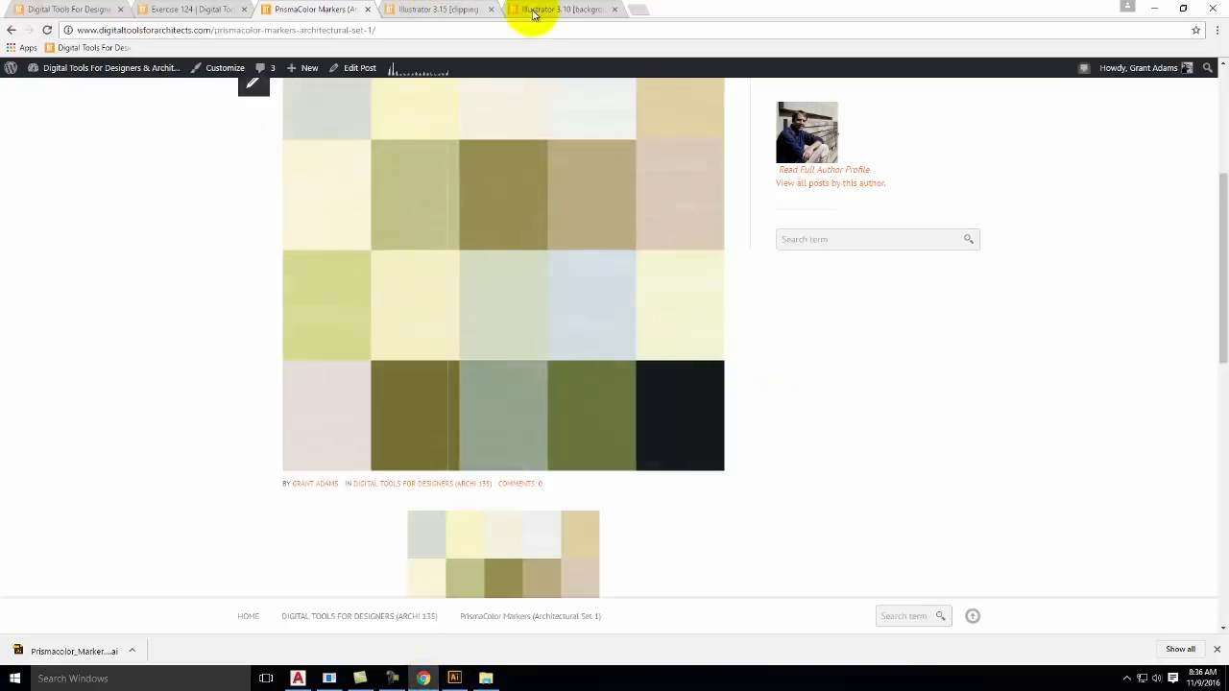
pyautogui.click(637, 10)
pyautogui.write('search.creativecommons.org')
pyautogui.hotkey('alt', 'r')
pyautogui.hotkey('alt', 'Return')
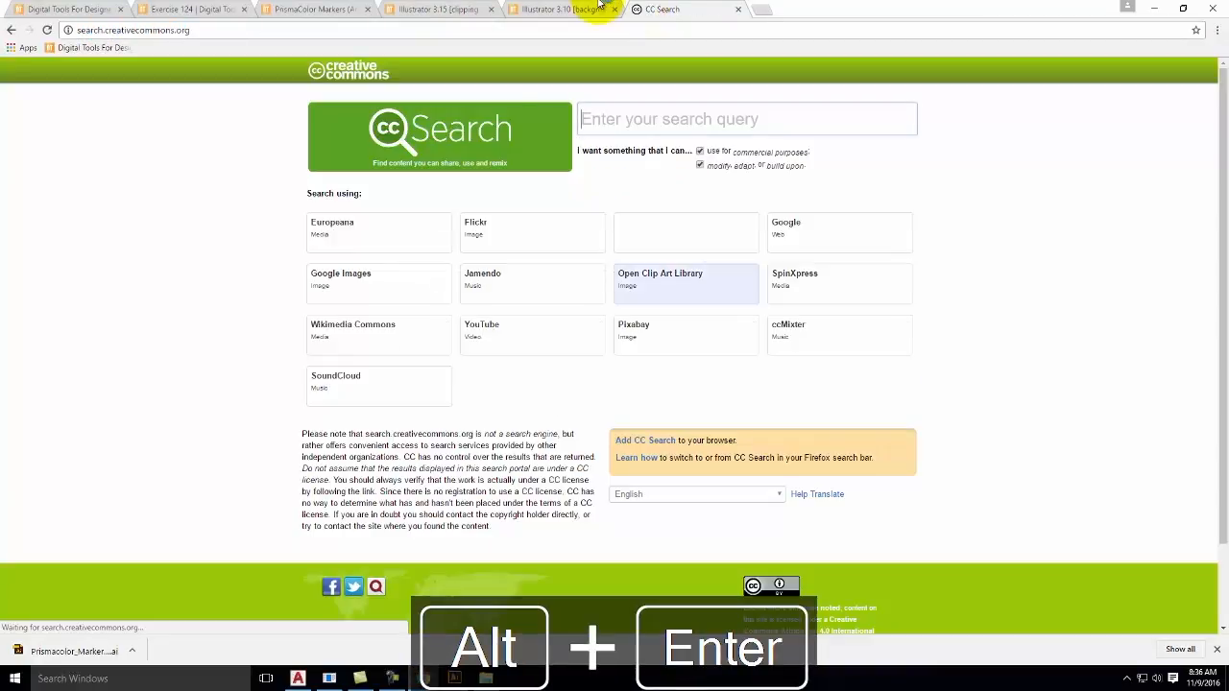
# - Search Flickr through CC Search for "cloudy sky"
pyautogui.click(688, 124)
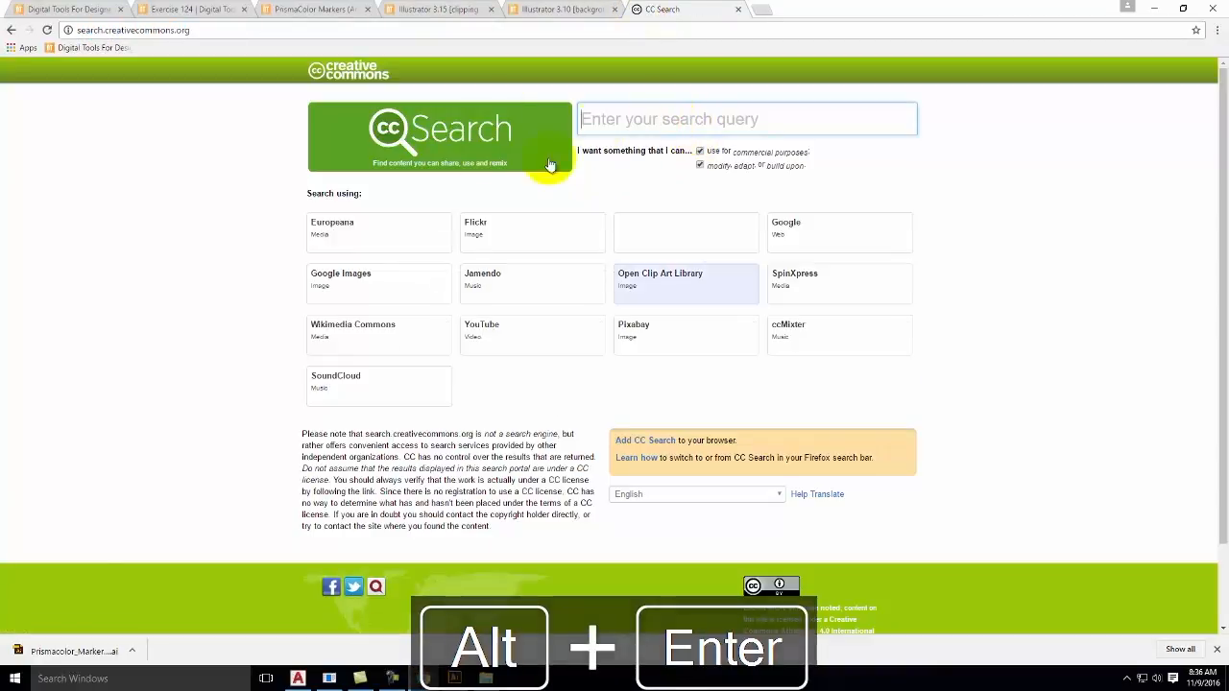
pyautogui.click(541, 238)
pyautogui.click(642, 121)
pyautogui.write('cloudy sk')
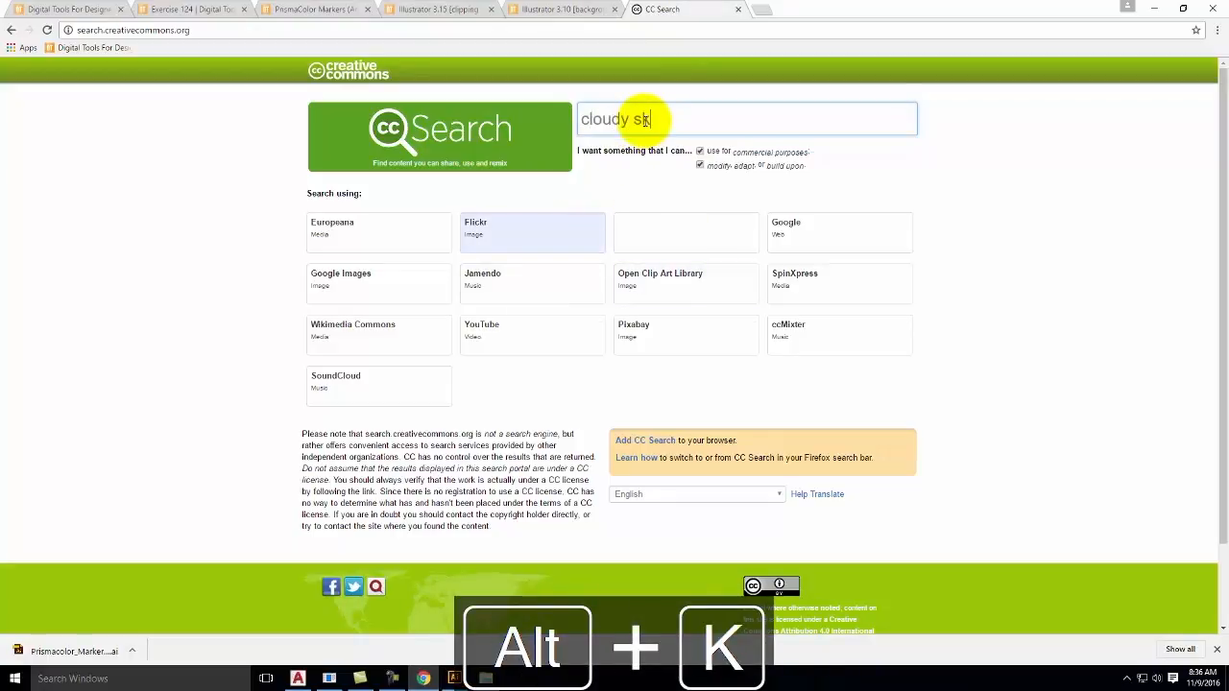
pyautogui.write('y')
pyautogui.hotkey('alt', 'Return')
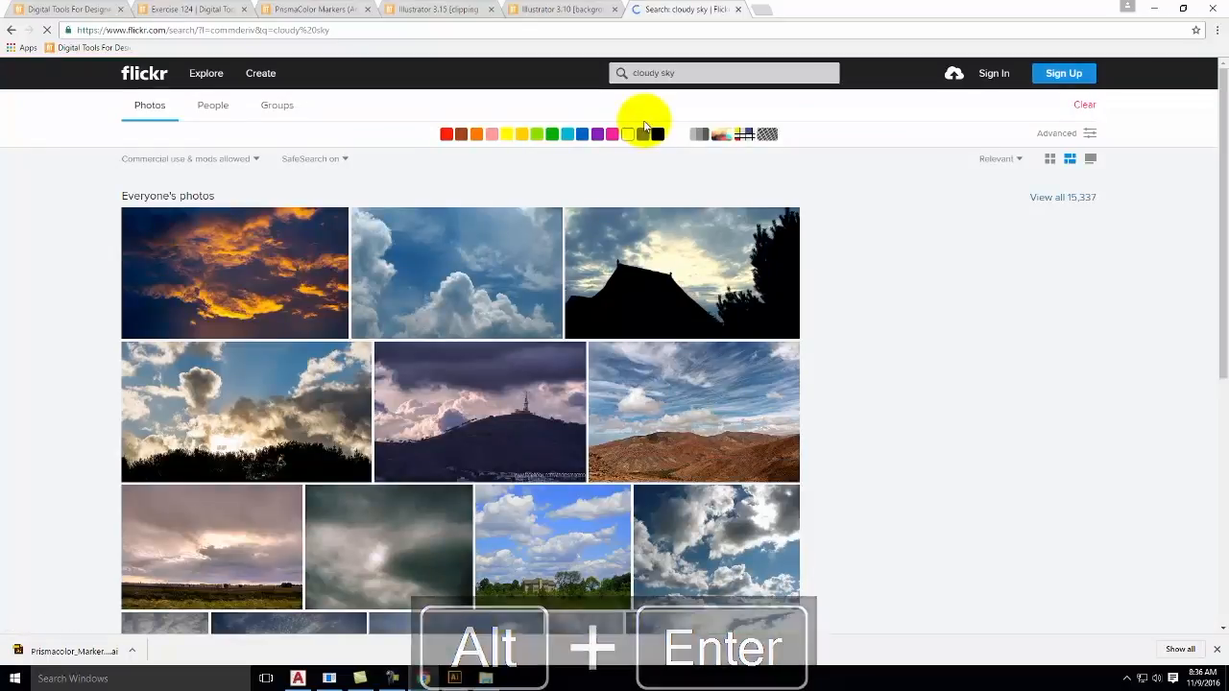
# - Open the blue sky photo with small scattered clouds from the results and download its Original (3920 × 2204) size
pyautogui.scroll(-2, 666, 192)
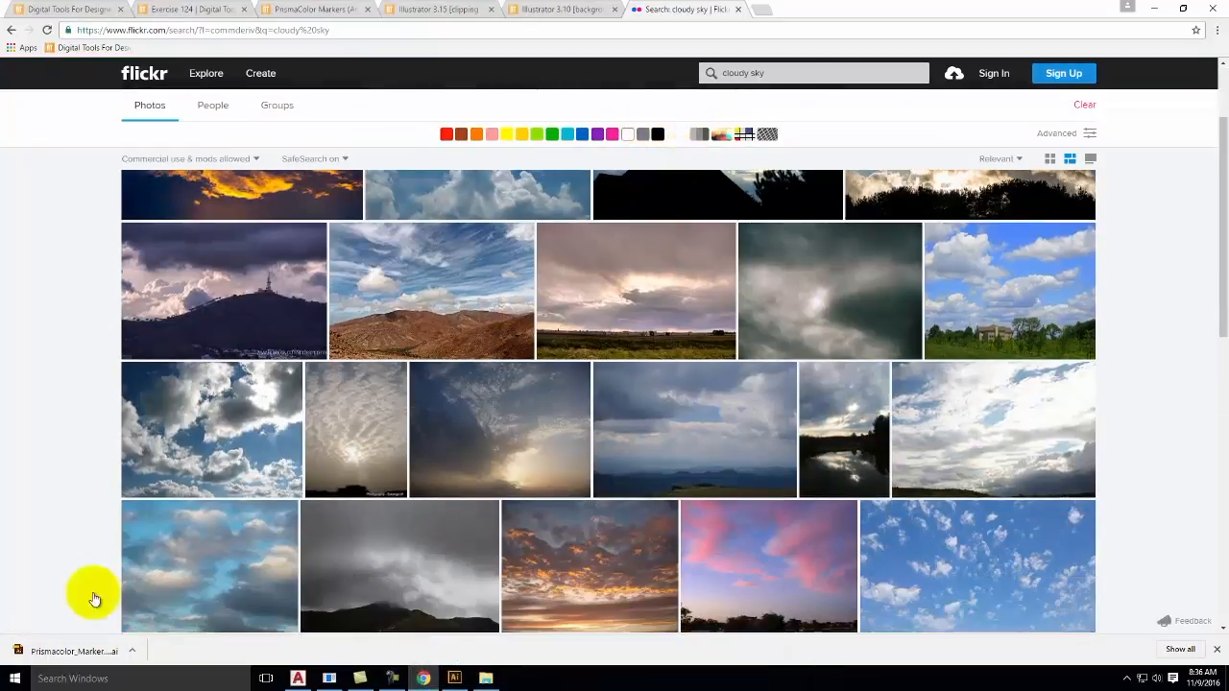
pyautogui.scroll(-5, 175, 477)
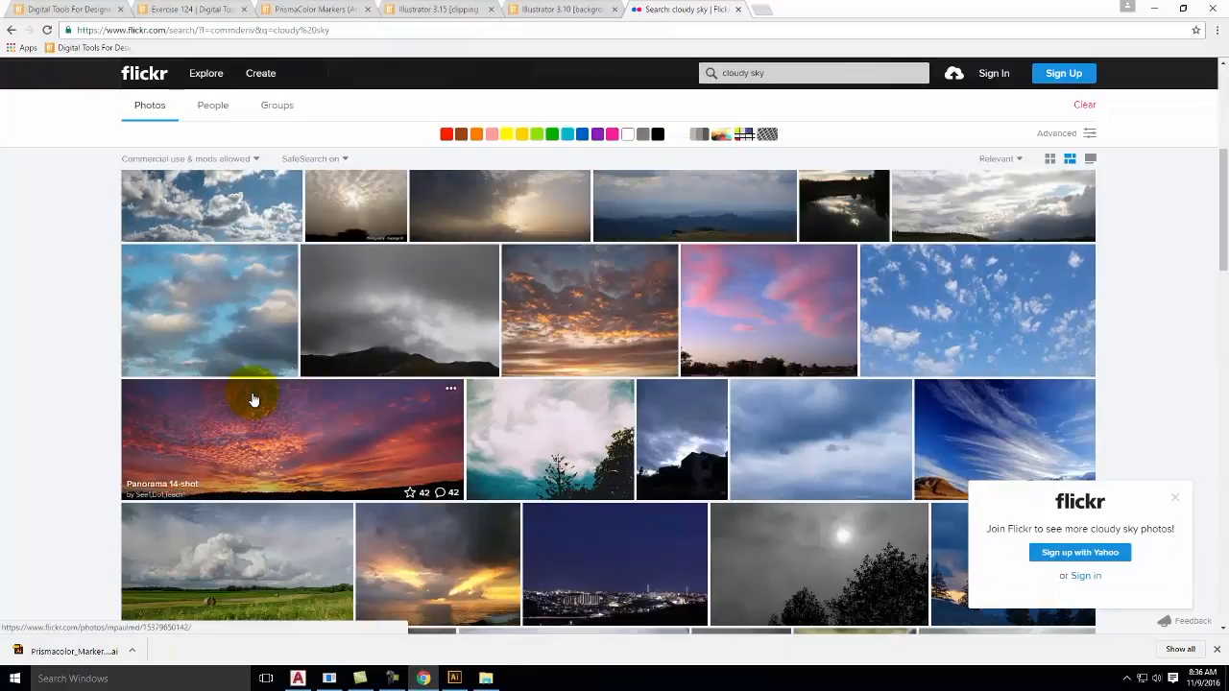
pyautogui.scroll(6, 254, 405)
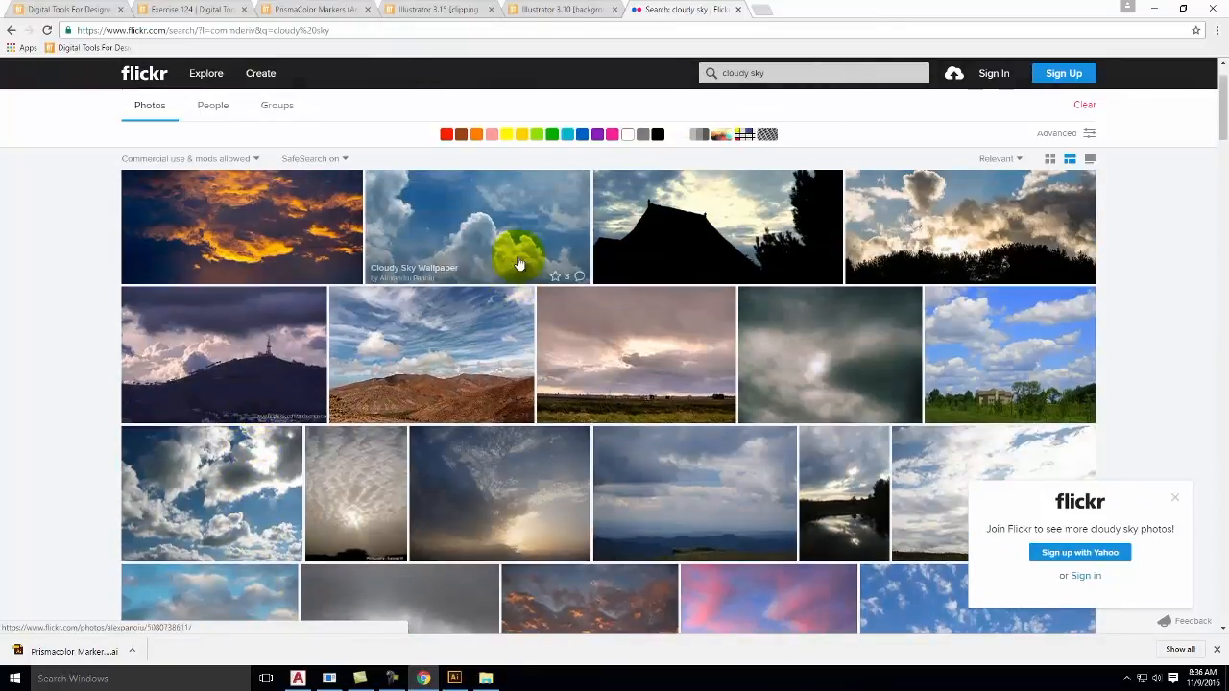
pyautogui.scroll(-3, 465, 276)
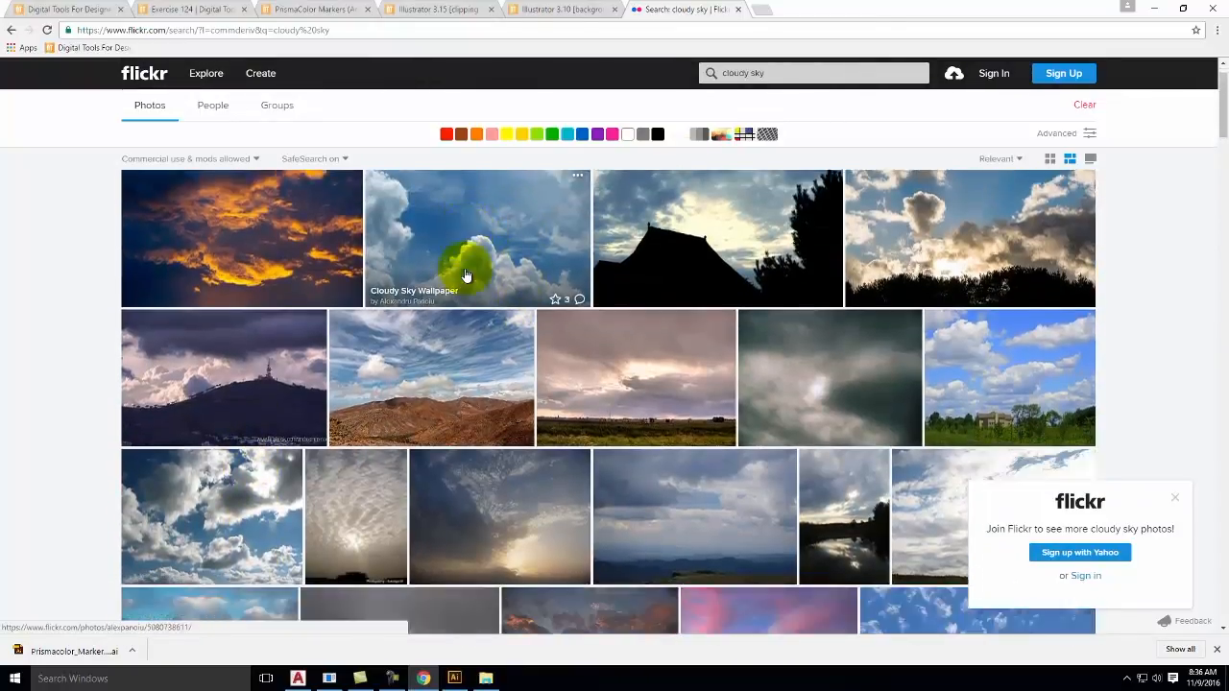
pyautogui.scroll(-1, 687, 352)
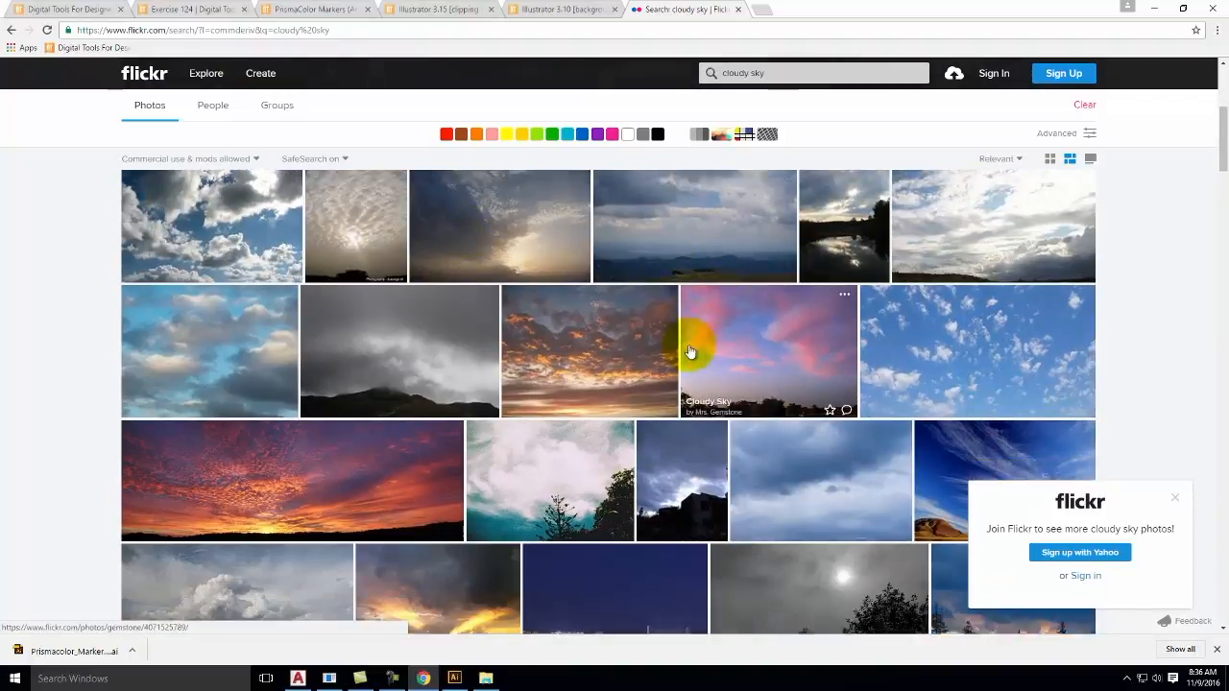
pyautogui.click(1027, 250)
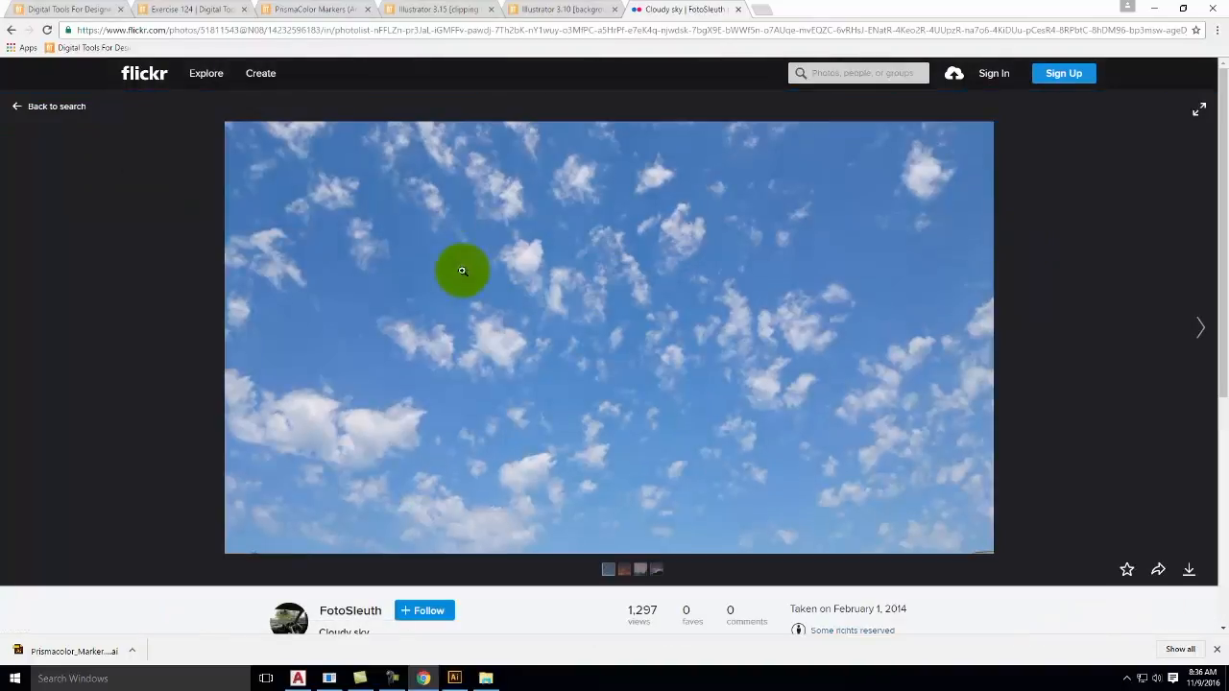
pyautogui.click(1188, 569)
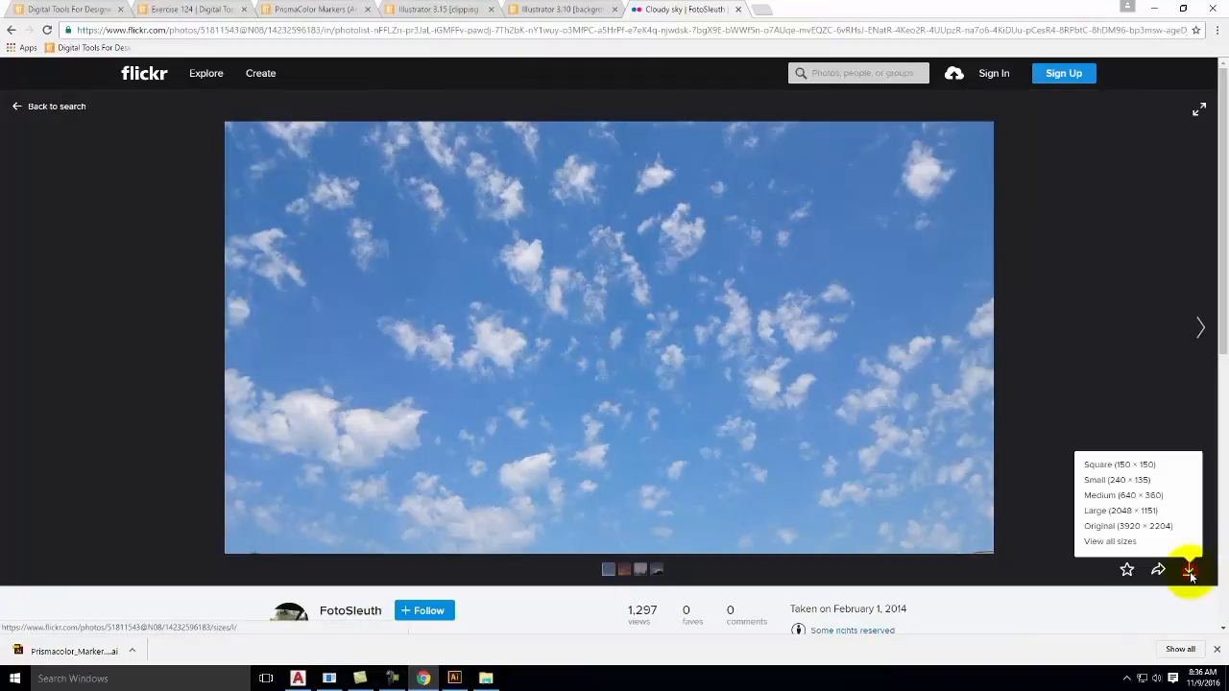
pyautogui.click(1155, 526)
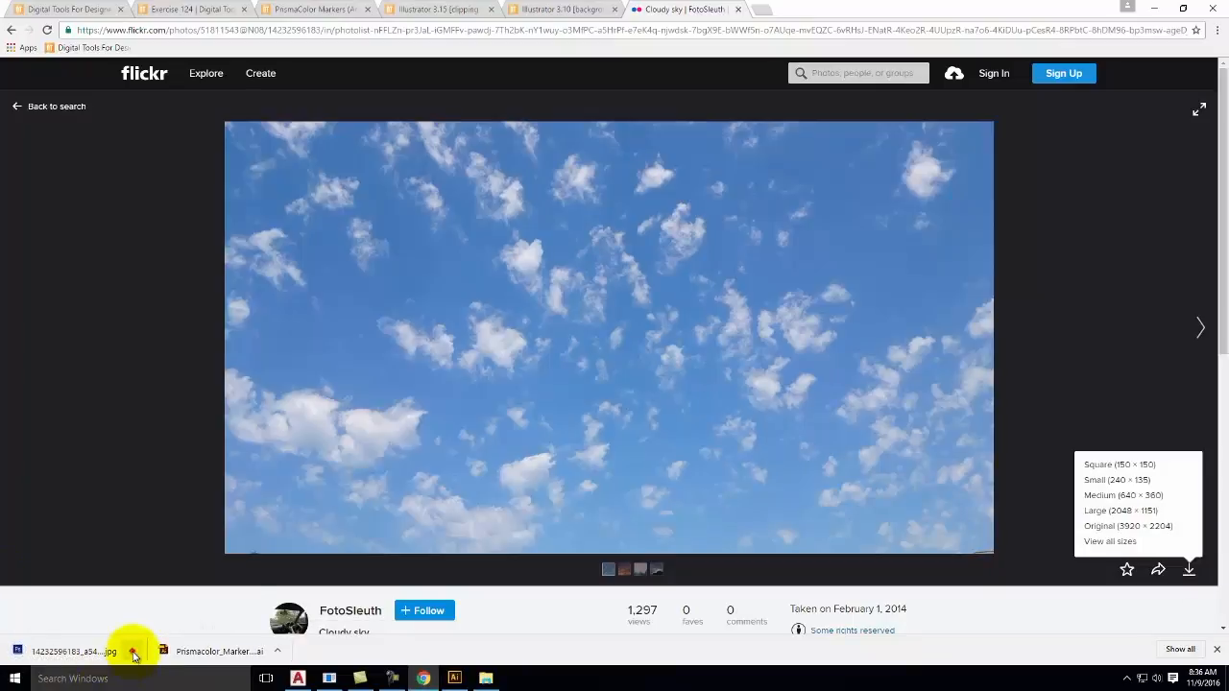
# - Copy the downloaded sky photo from the Downloads folder and go to the OneDrive Resources folder
pyautogui.click(134, 652)
pyautogui.click(176, 607)
pyautogui.rightClick(624, 266)
pyautogui.click(658, 503)
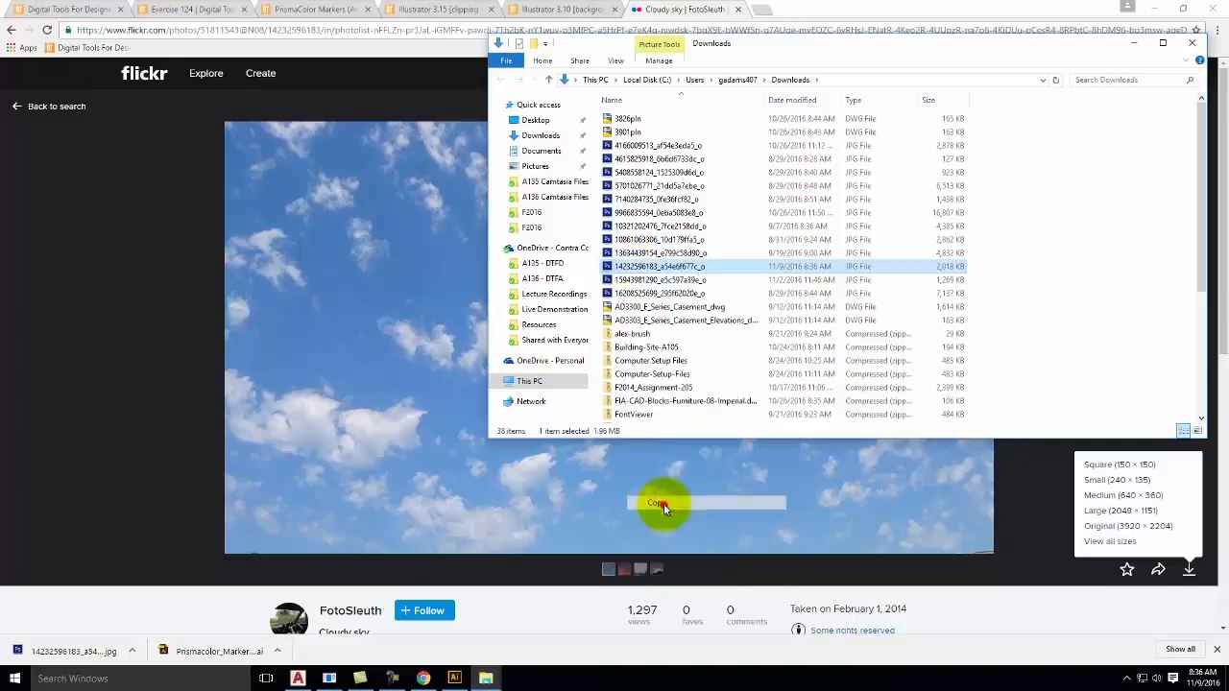
pyautogui.click(539, 325)
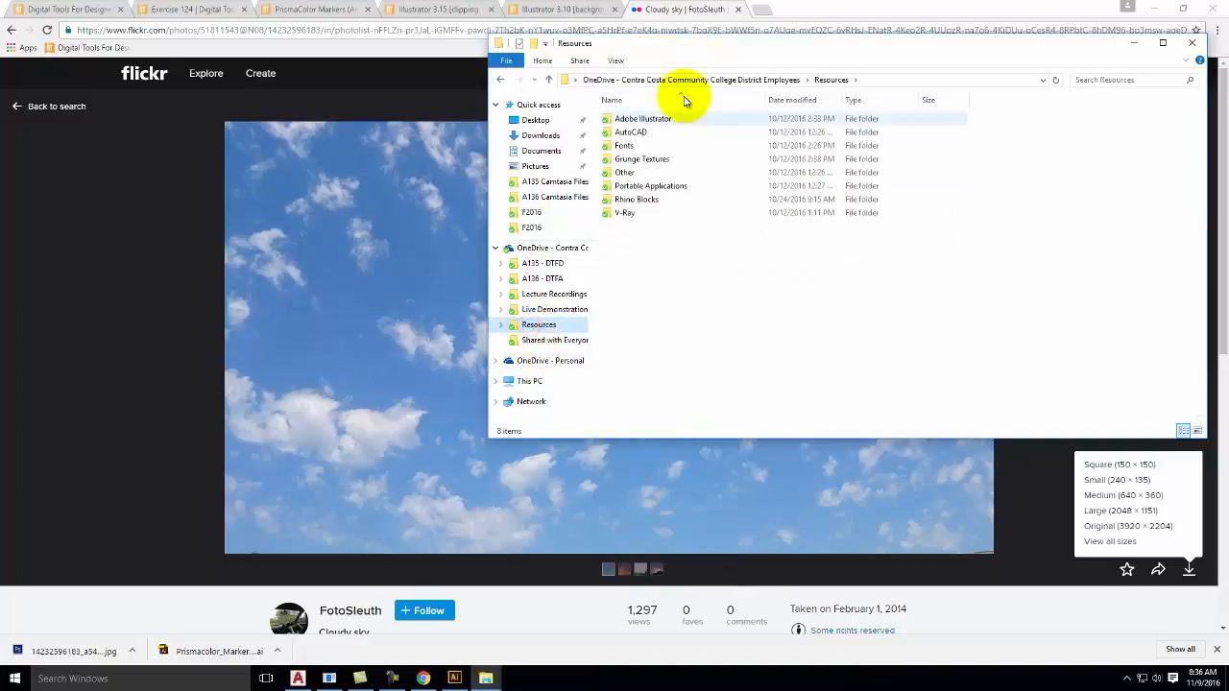
# - Look through the Other, Adobe Illustrator and Grunge Textures subfolders for a place to store the photo
pyautogui.doubleClick(653, 177)
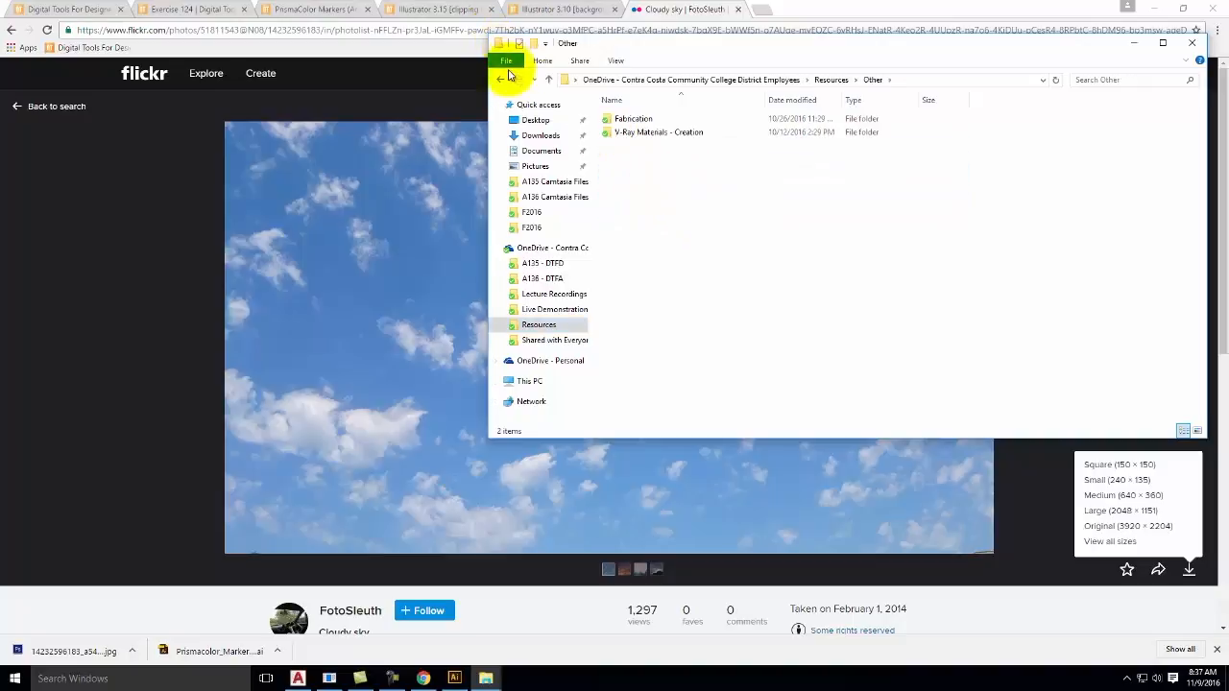
pyautogui.click(499, 80)
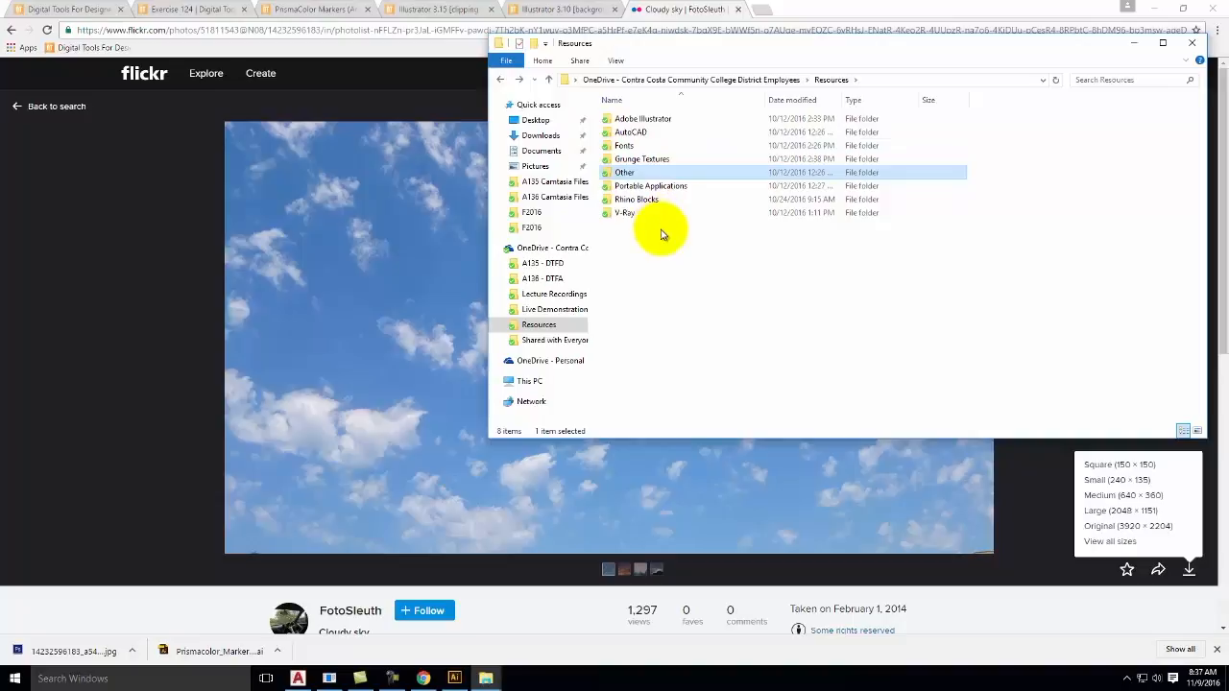
pyautogui.doubleClick(645, 119)
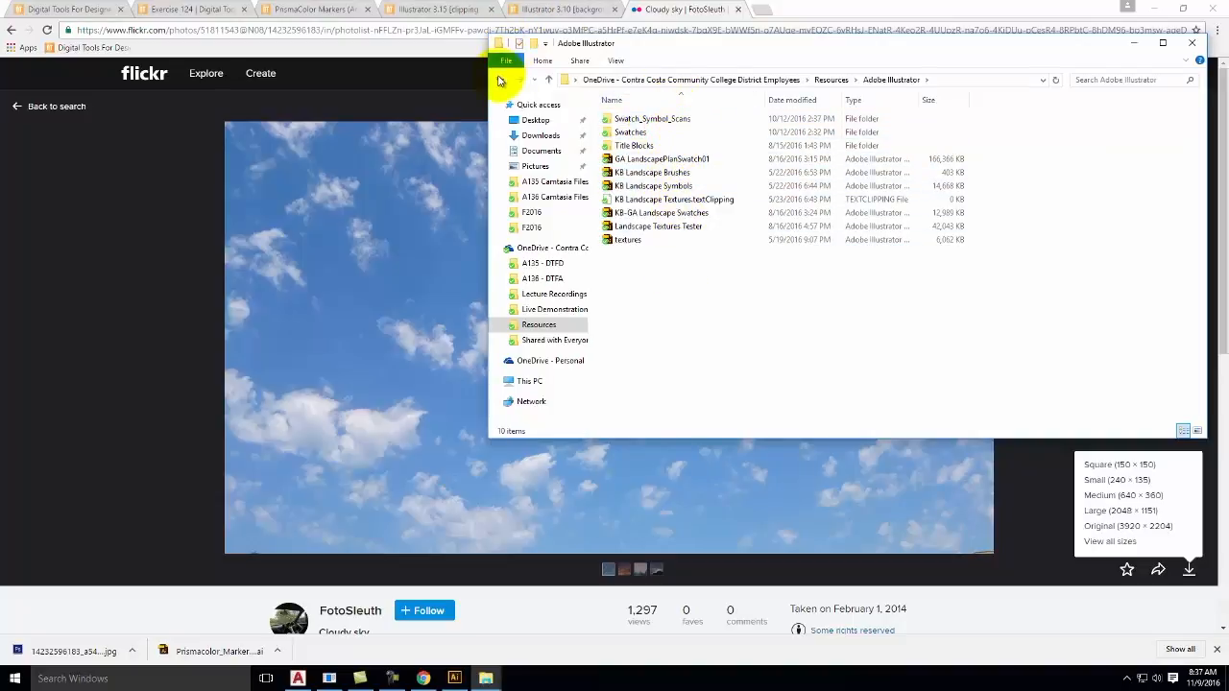
pyautogui.click(499, 80)
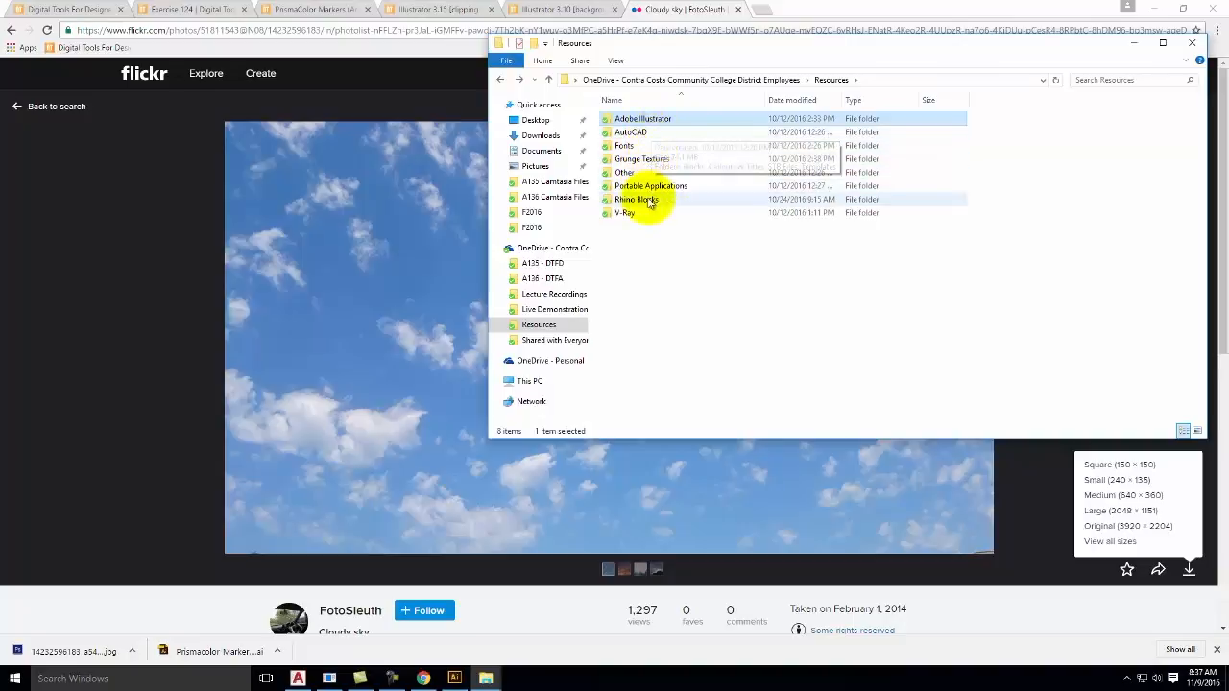
pyautogui.click(651, 161)
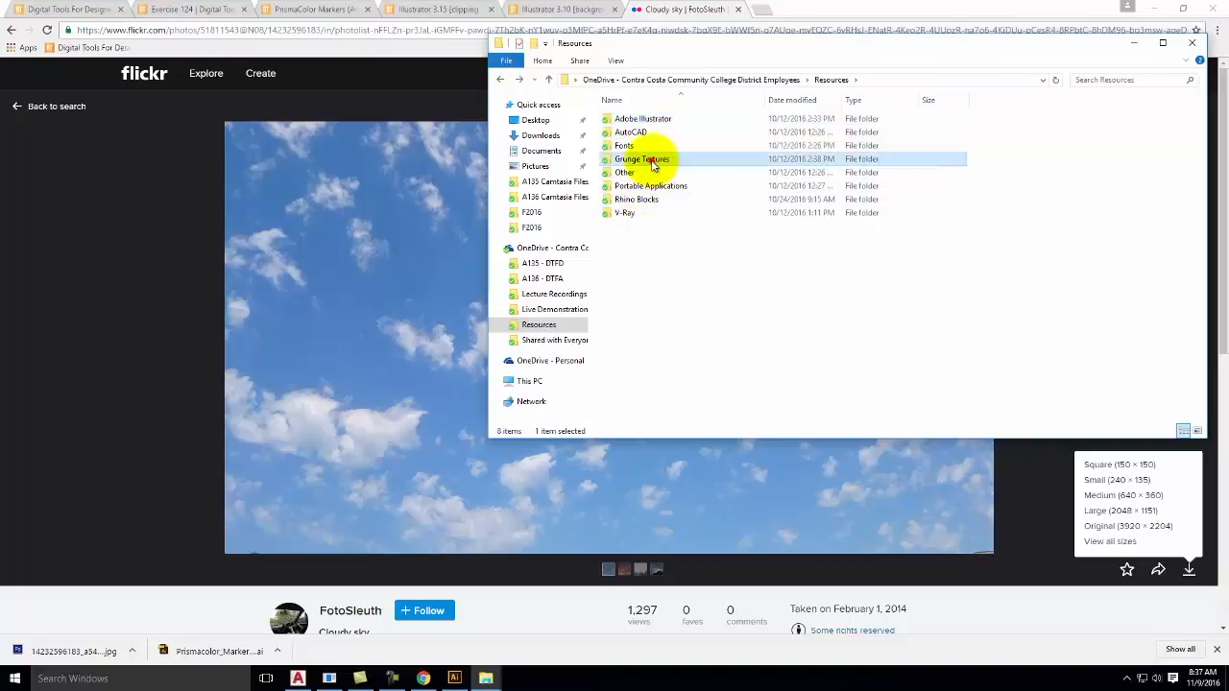
pyautogui.doubleClick(651, 161)
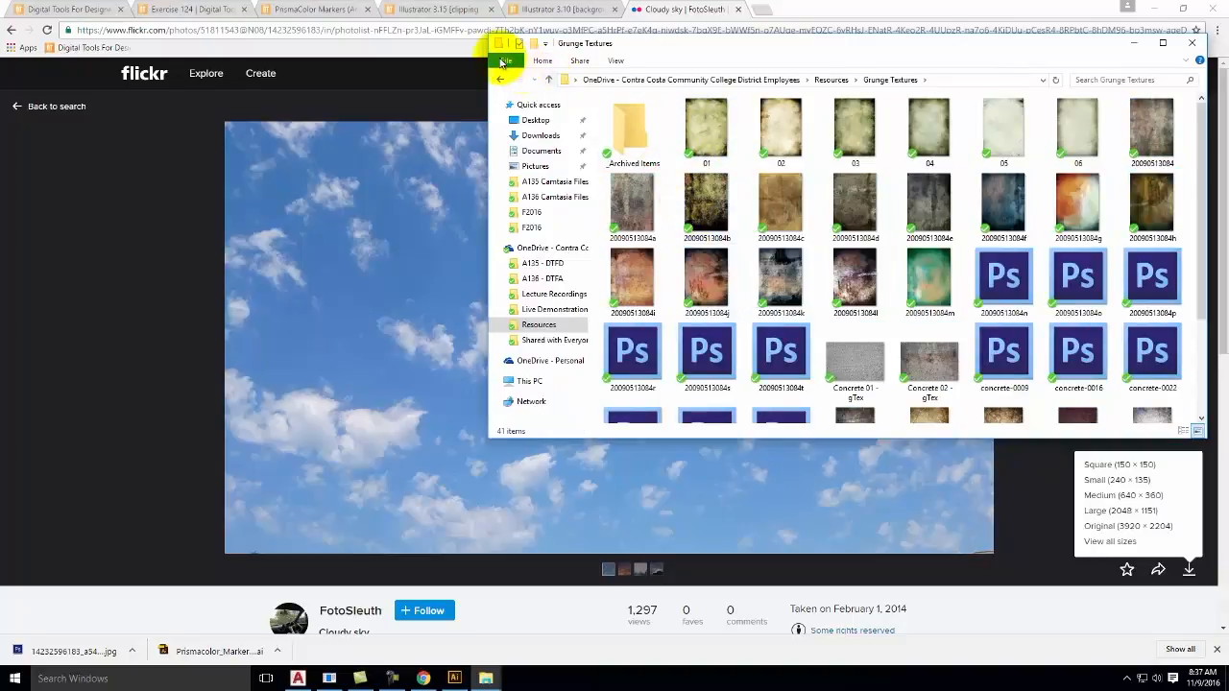
pyautogui.click(501, 80)
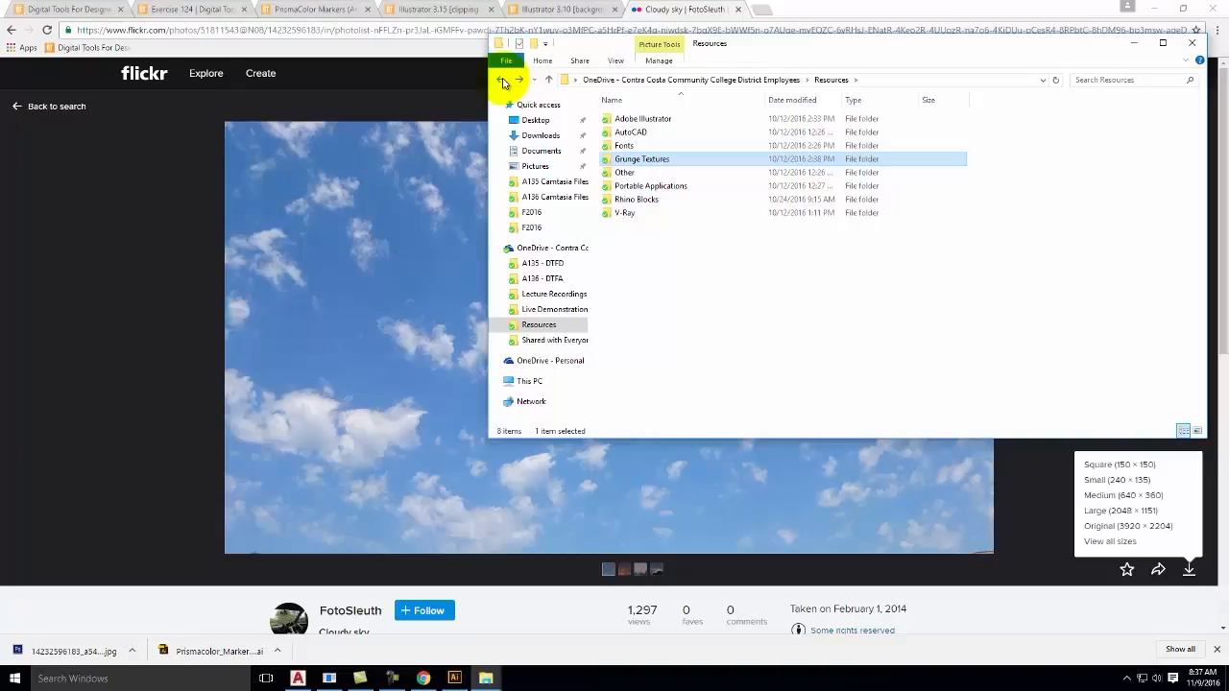
# - Create a folder named "Background Images" in Resources and open it
pyautogui.rightClick(666, 271)
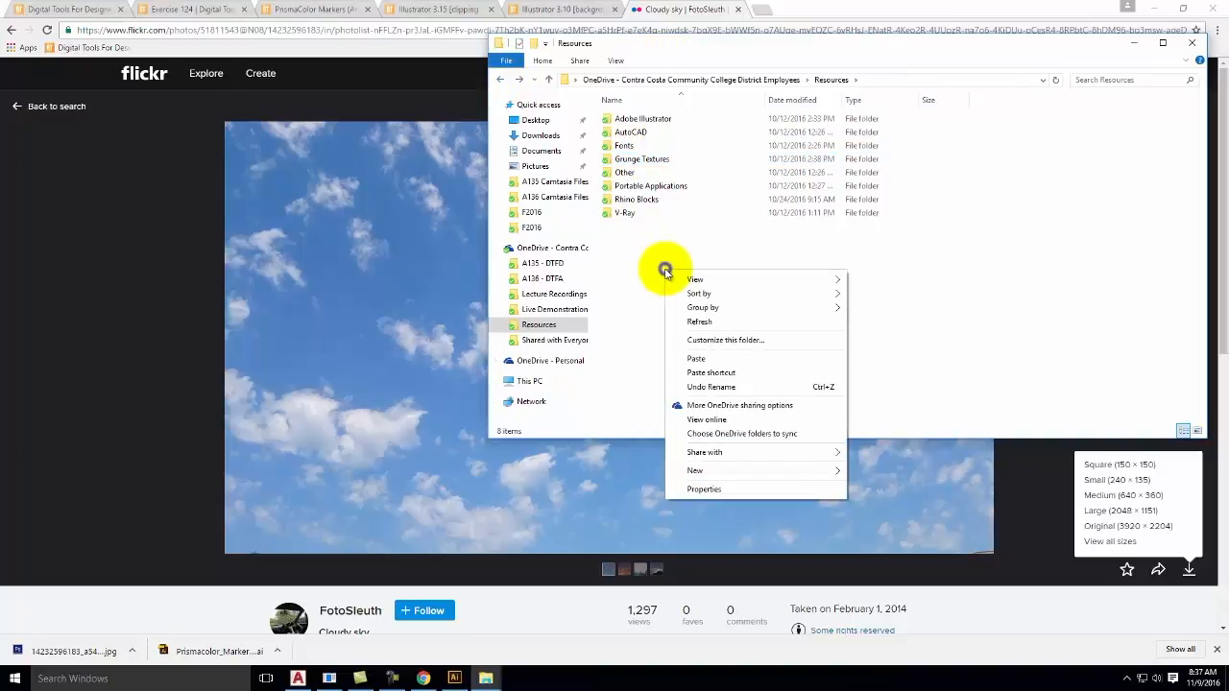
pyautogui.moveTo(701, 470)
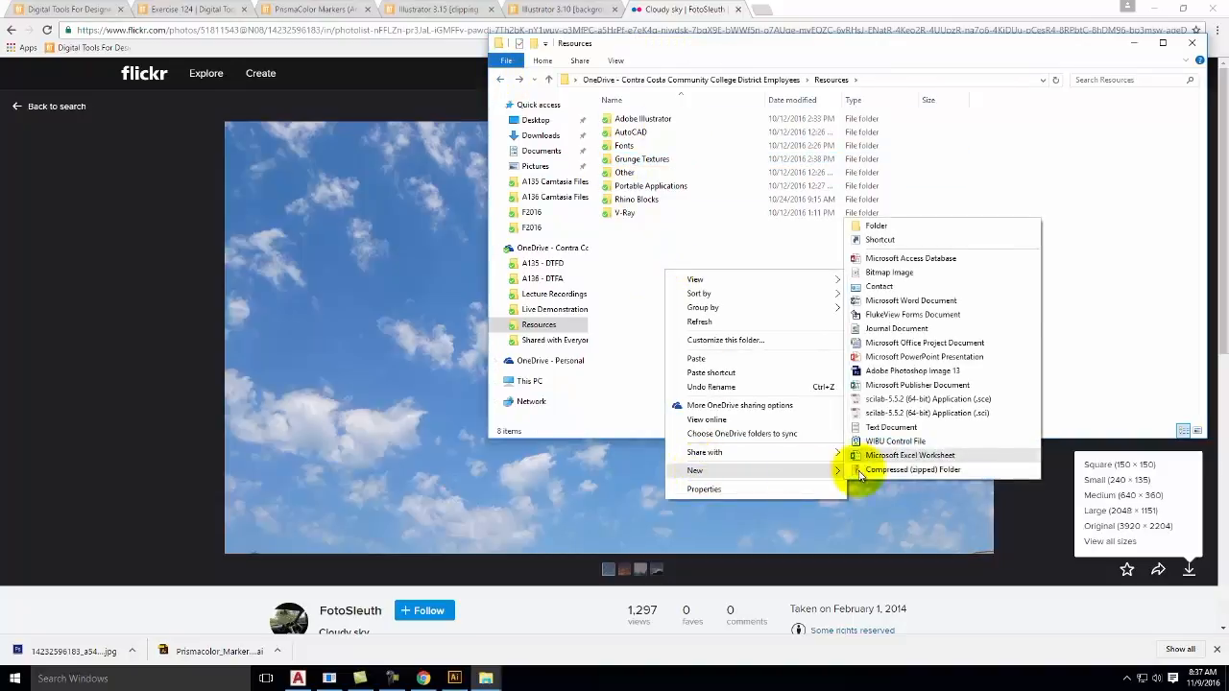
pyautogui.click(934, 231)
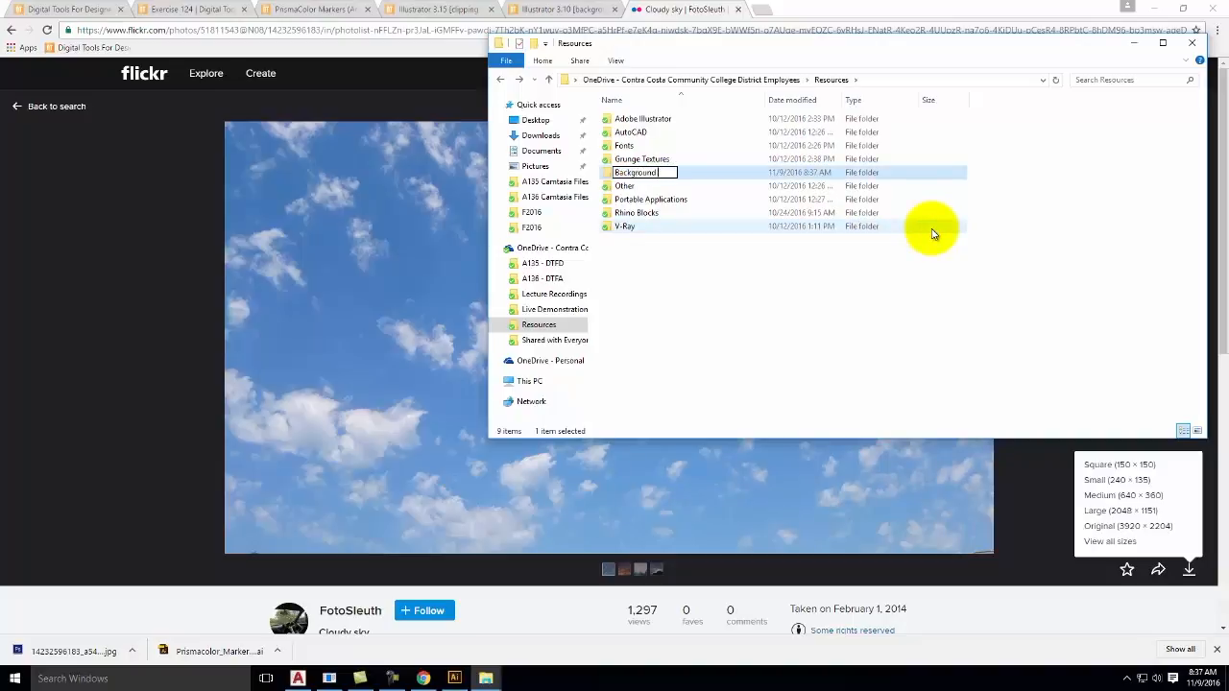
pyautogui.click(733, 173)
pyautogui.doubleClick(641, 147)
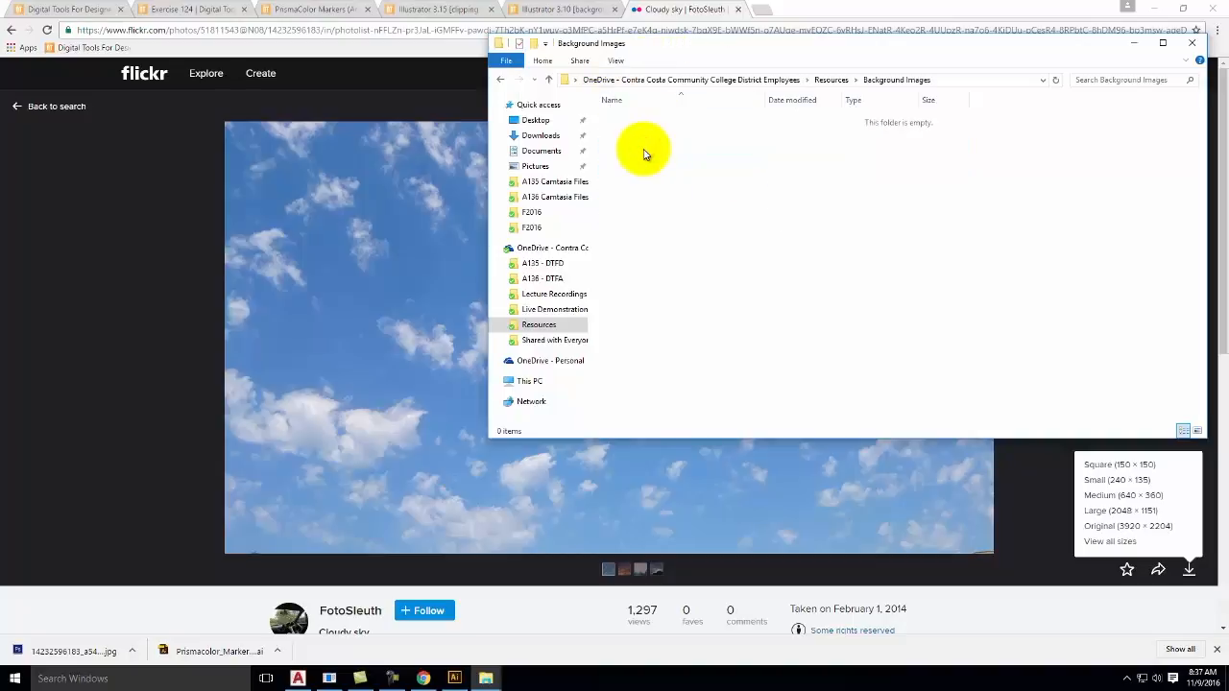
# - Create a subfolder named "Skies" inside Background Images
pyautogui.rightClick(650, 164)
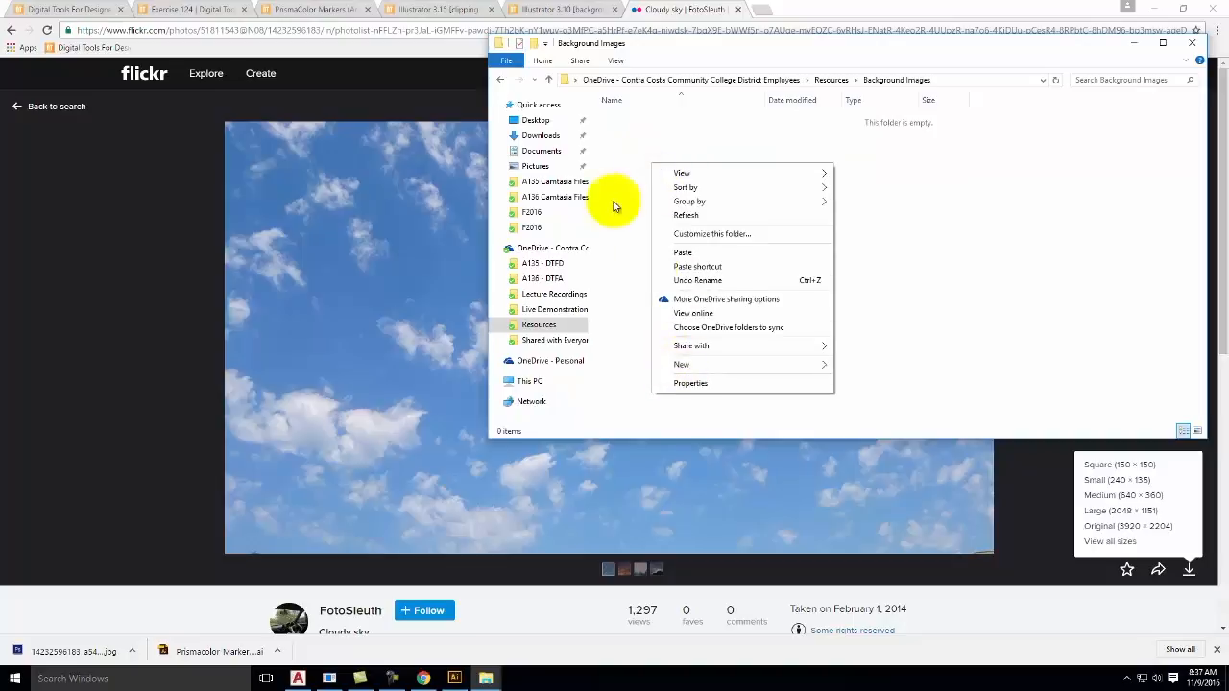
pyautogui.rightClick(634, 161)
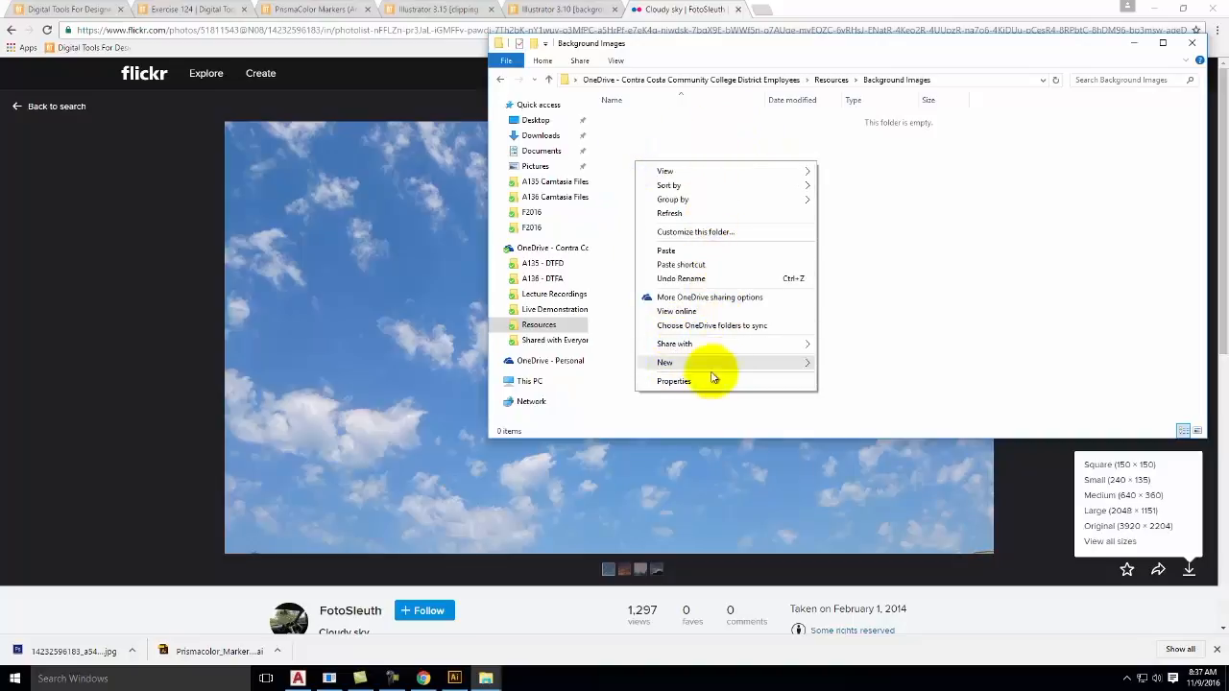
pyautogui.moveTo(758, 364)
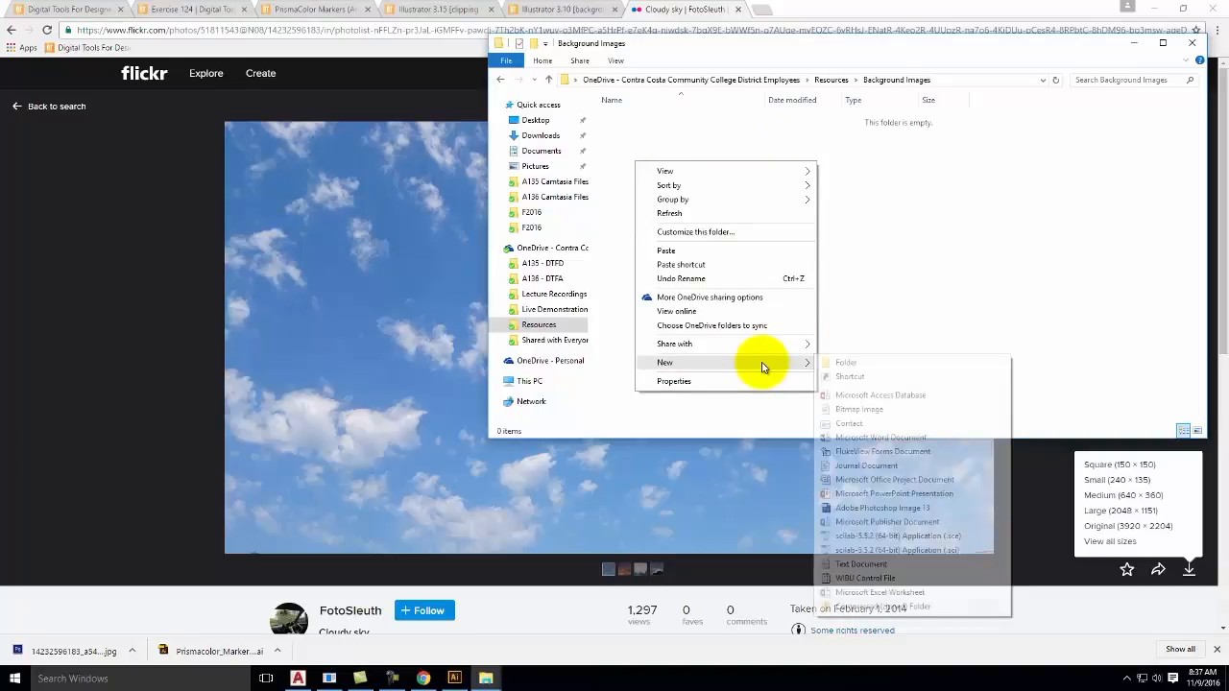
pyautogui.click(849, 369)
pyautogui.write('S')
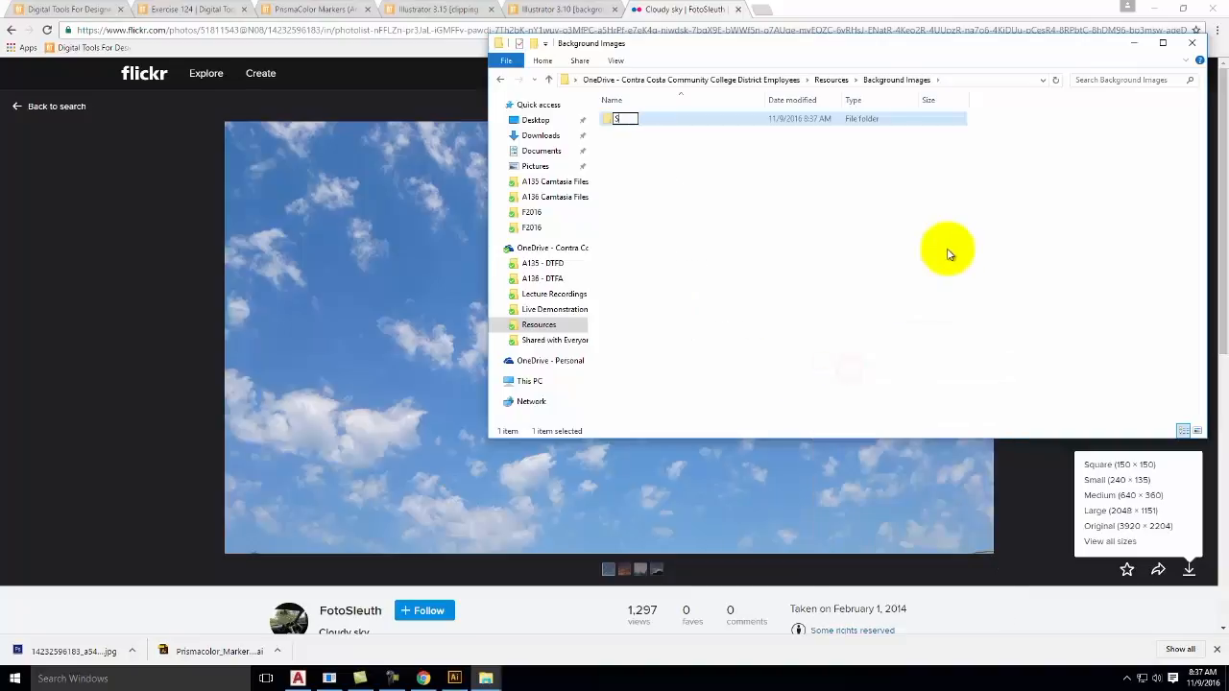
pyautogui.write('kies')
pyautogui.hotkey('alt', 'Return')
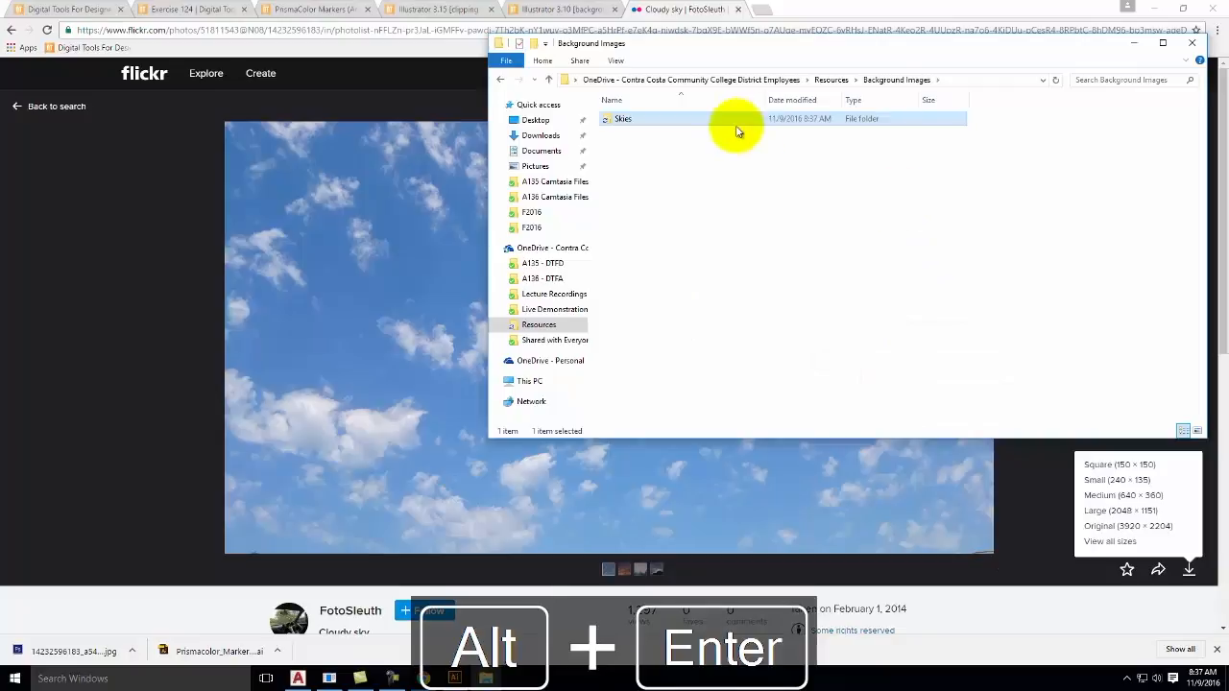
# - Open the Skies folder and paste the copied sky photo into it
pyautogui.doubleClick(700, 128)
pyautogui.rightClick(702, 228)
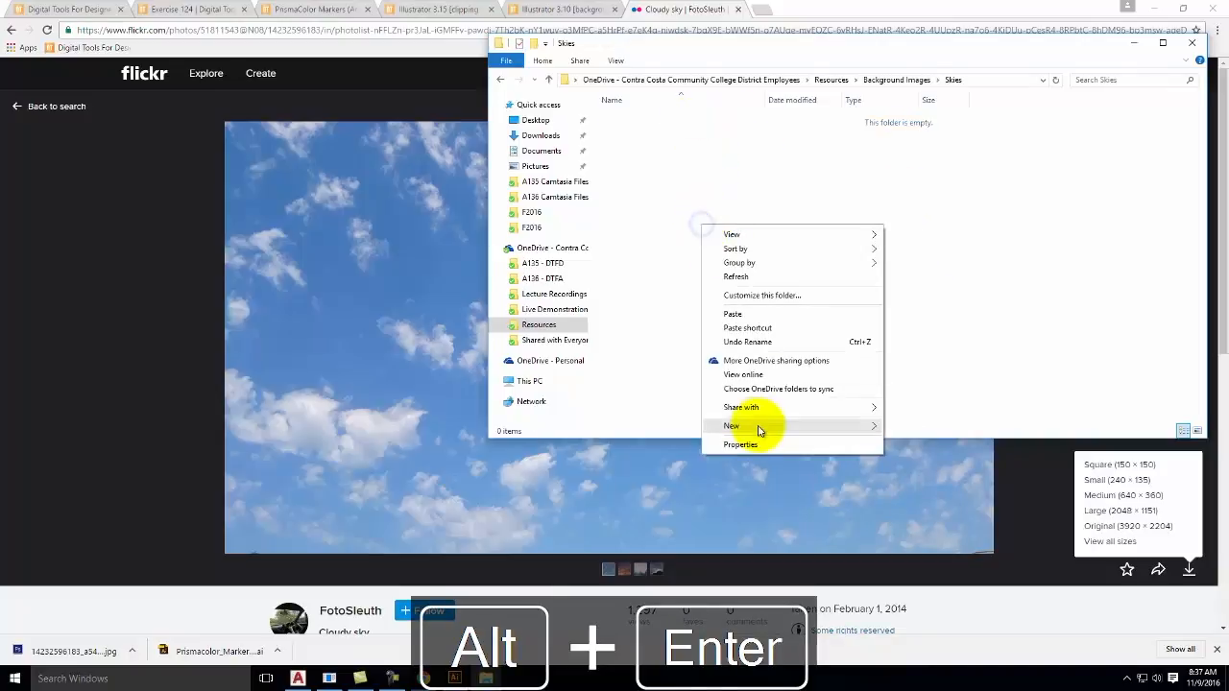
pyautogui.click(755, 321)
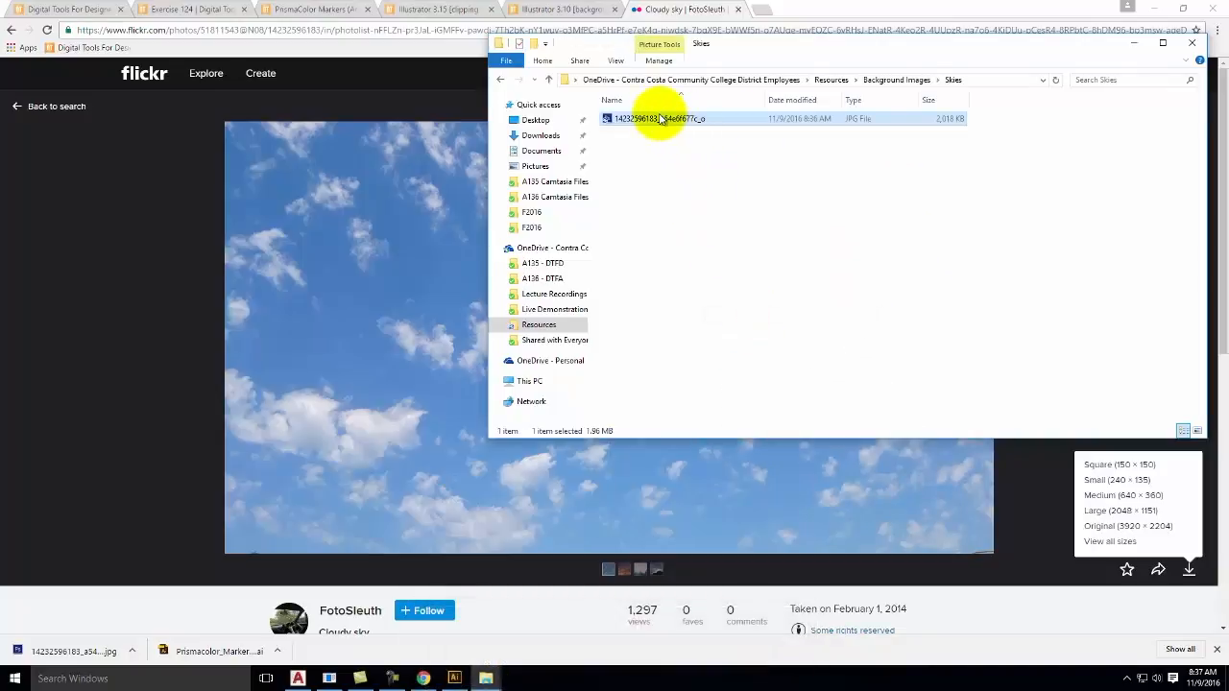
# - Switch to Illustrator, select all the window panes on the Elev - Windows layer and combine them into one compound path
pyautogui.click(454, 678)
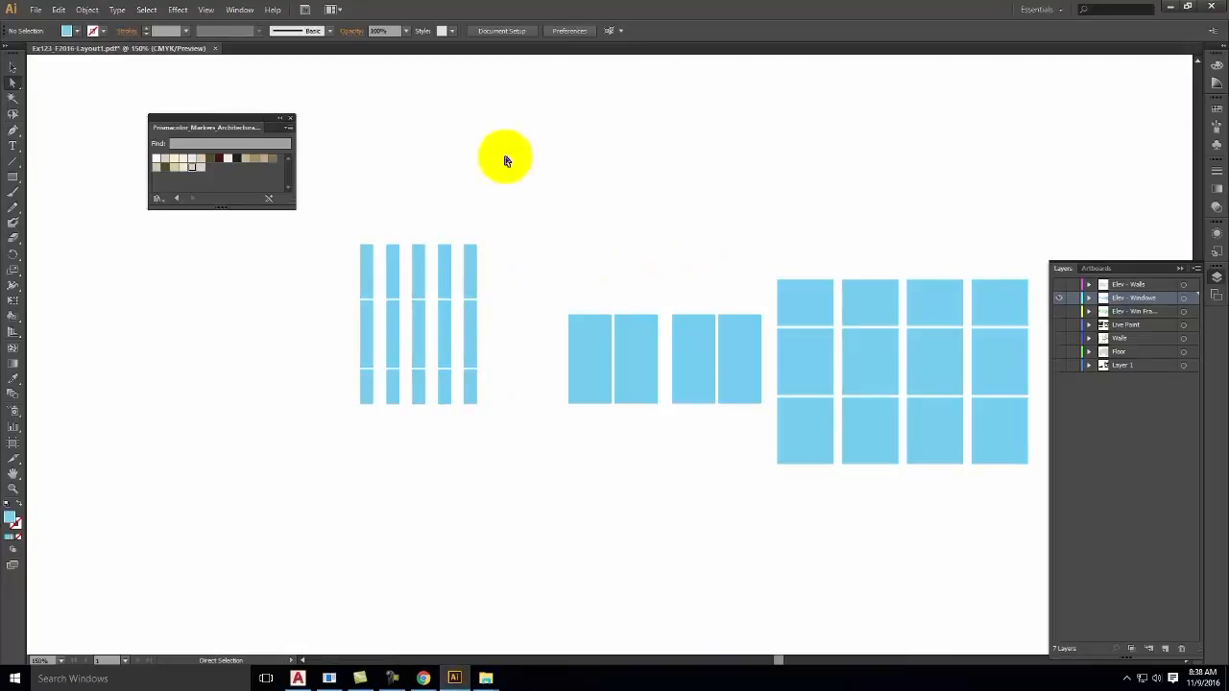
pyautogui.hotkey('alt', 'space')
pyautogui.moveTo(720, 209); pyautogui.dragTo(609, 256)
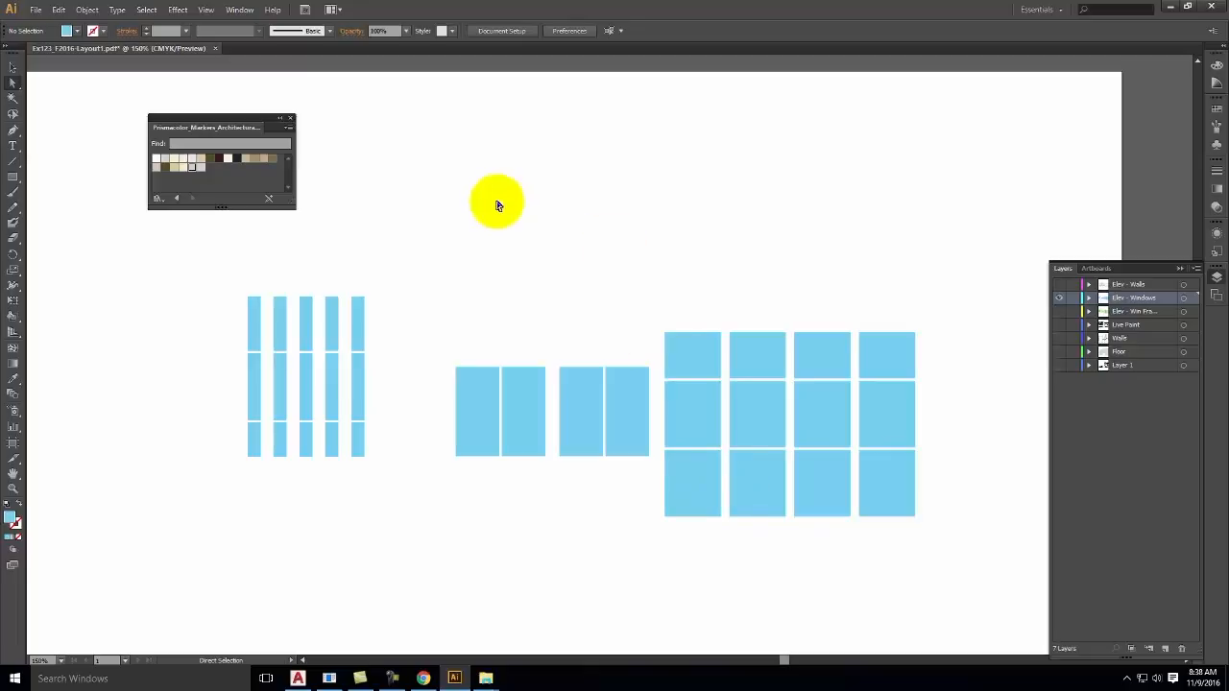
pyautogui.click(254, 327)
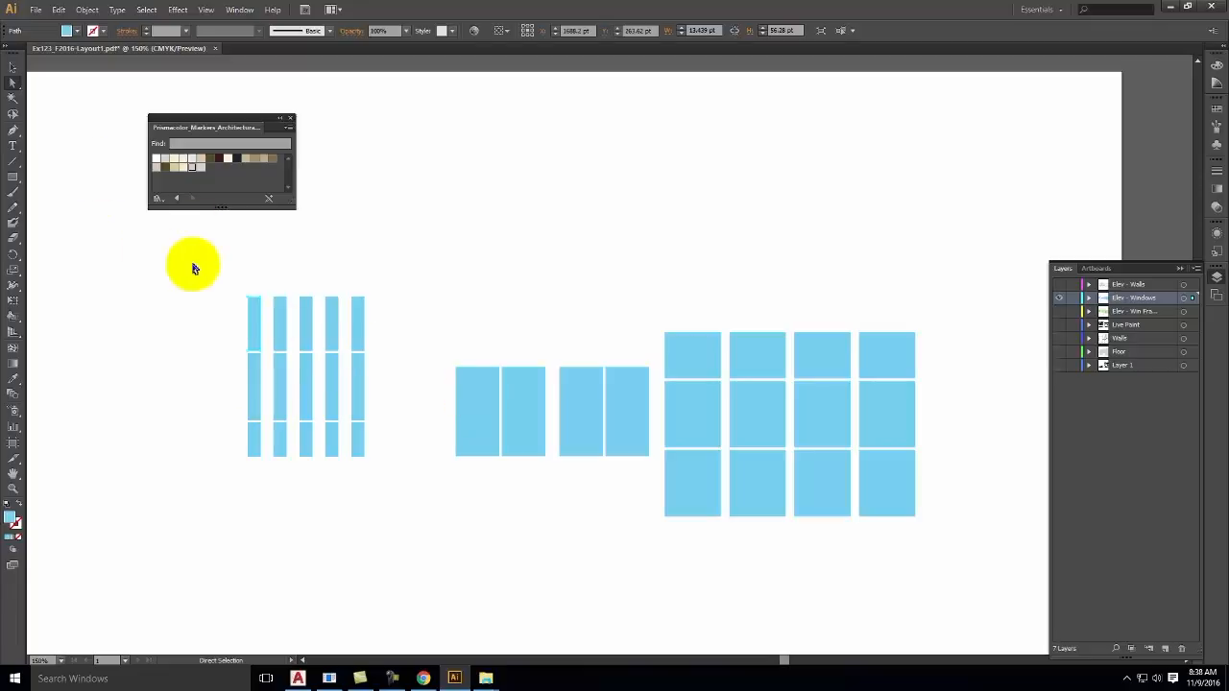
pyautogui.moveTo(191, 250); pyautogui.dragTo(984, 554)
pyautogui.click(1088, 298)
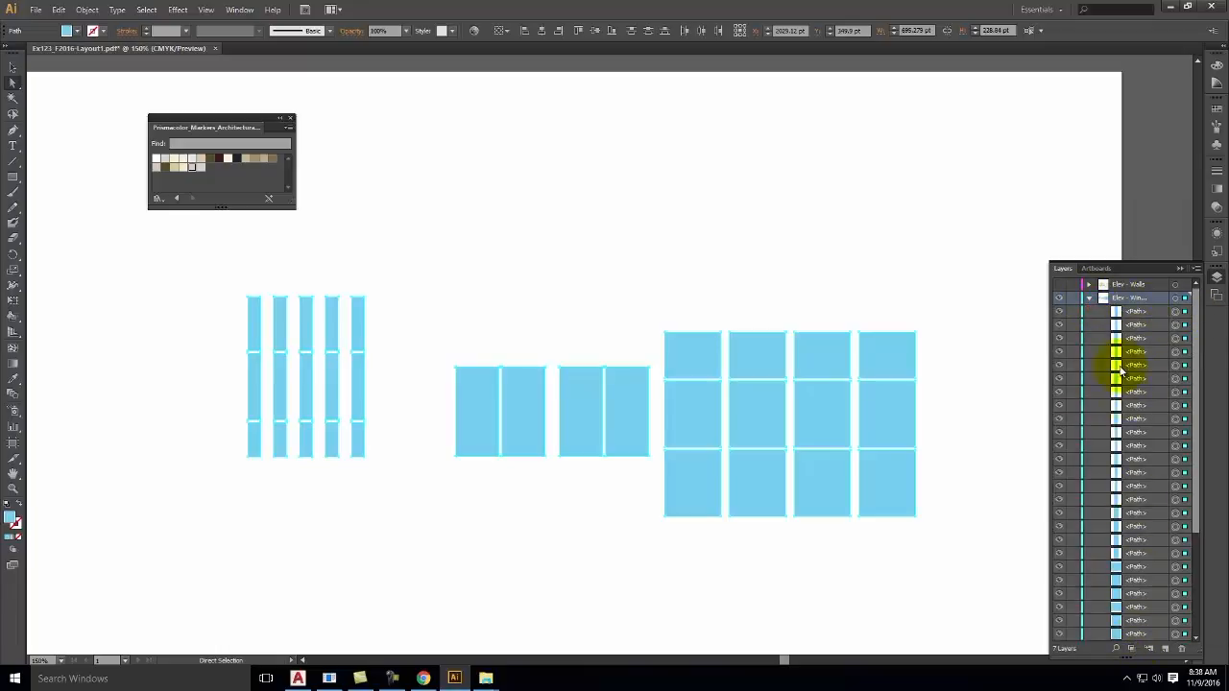
pyautogui.click(1088, 297)
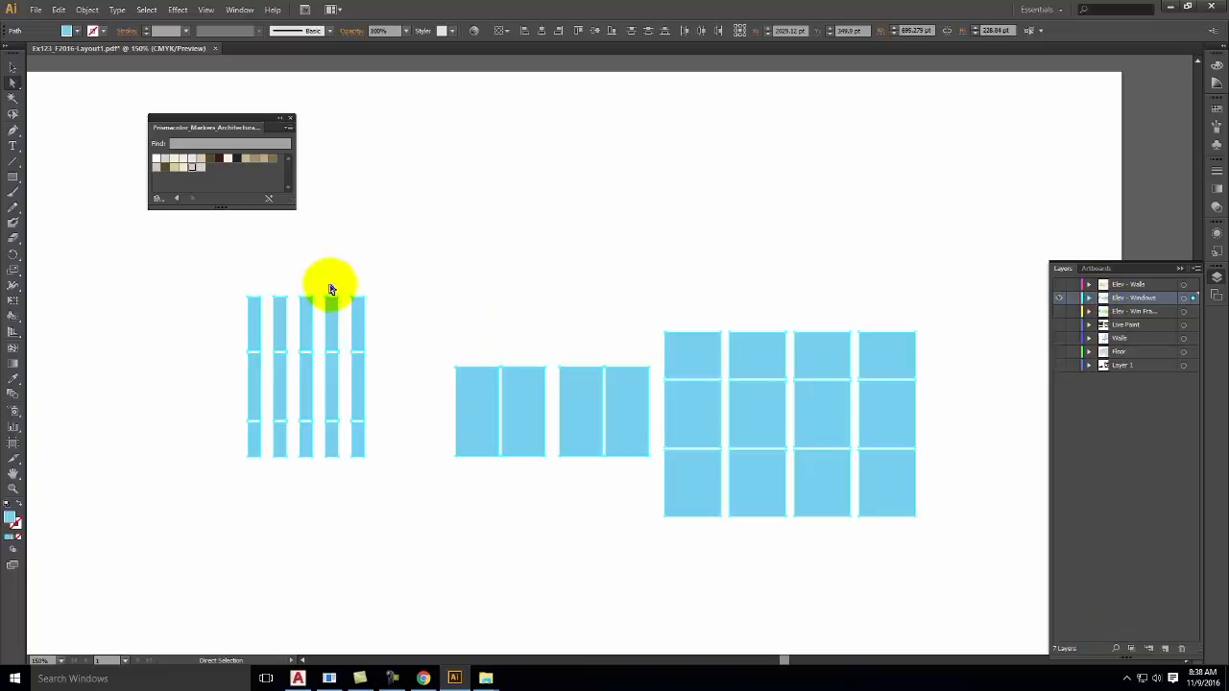
pyautogui.click(88, 8)
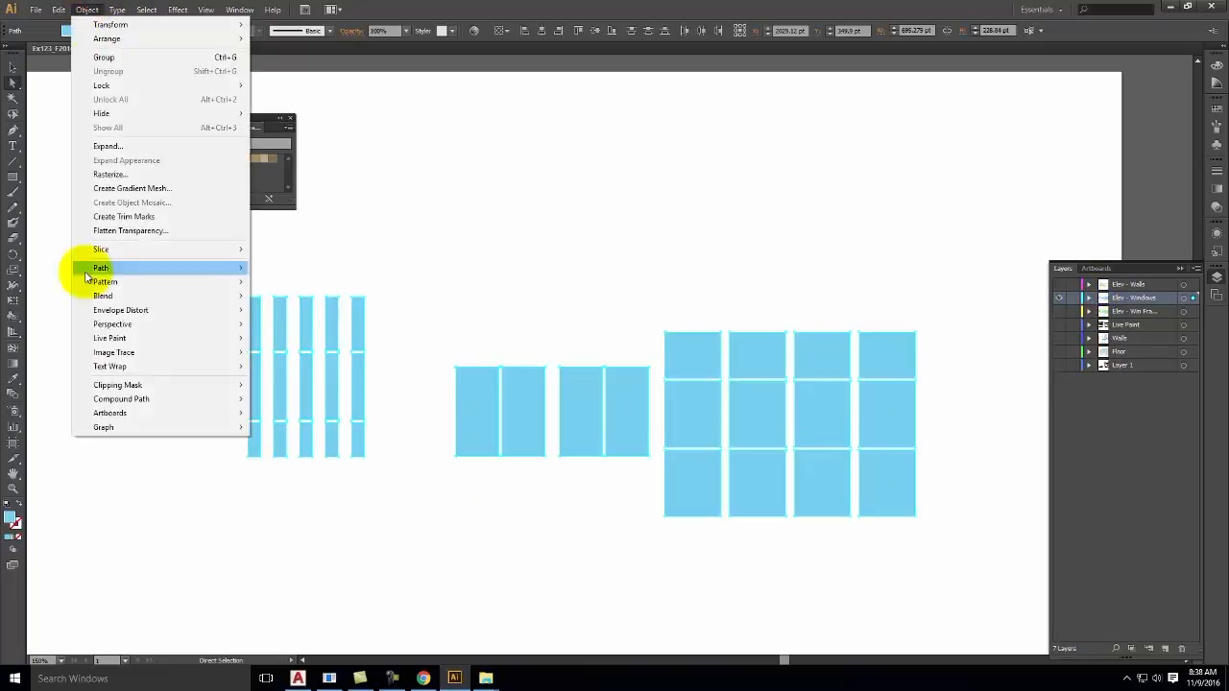
pyautogui.moveTo(112, 401)
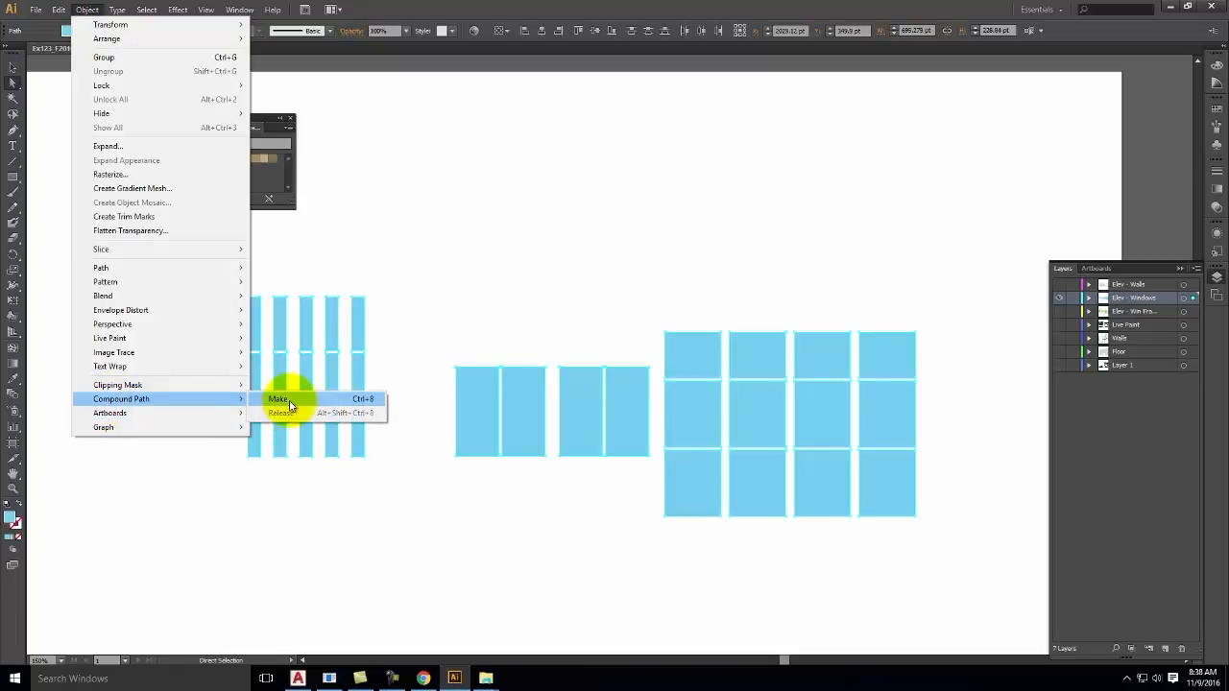
pyautogui.click(289, 401)
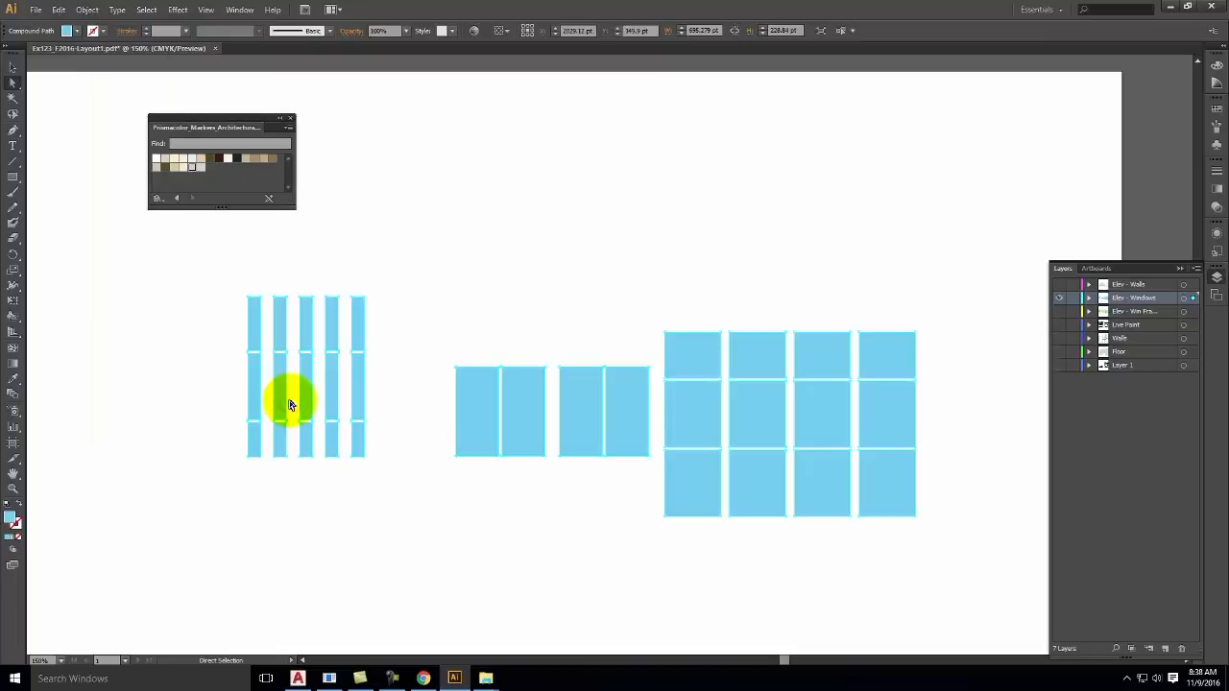
# - Expand the Elev - Windows layer and place the sky photo from Resources > Background Images > Skies into it
pyautogui.click(1090, 298)
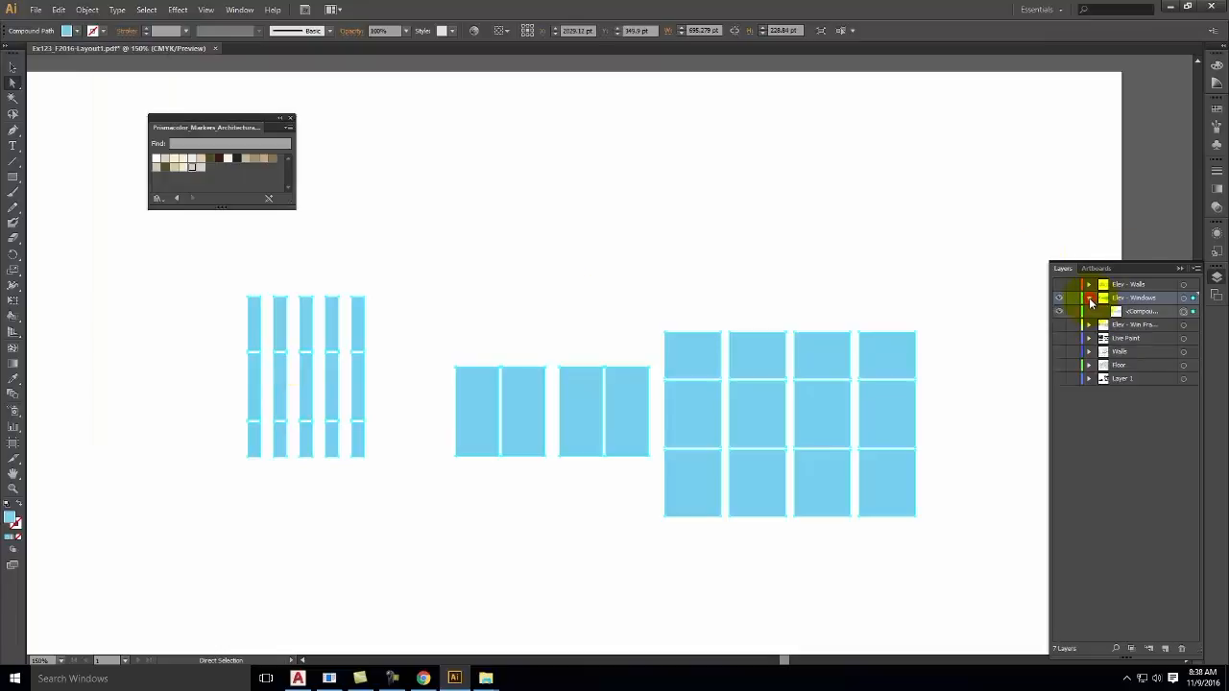
pyautogui.click(1140, 313)
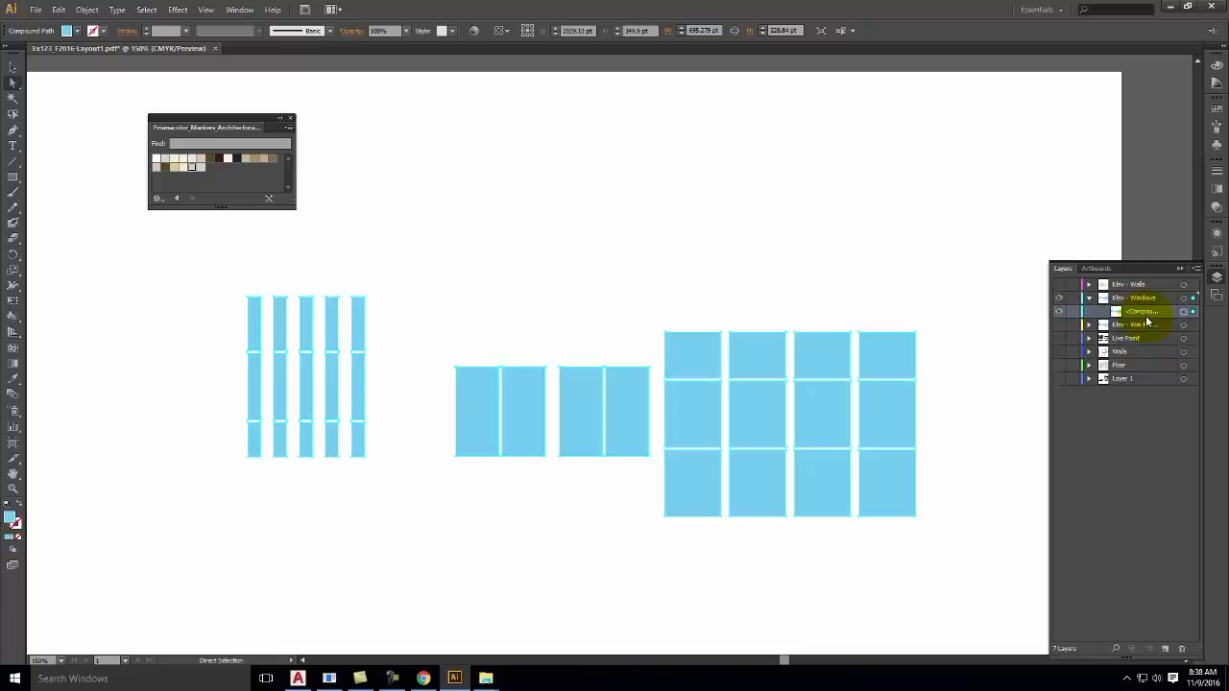
pyautogui.click(938, 258)
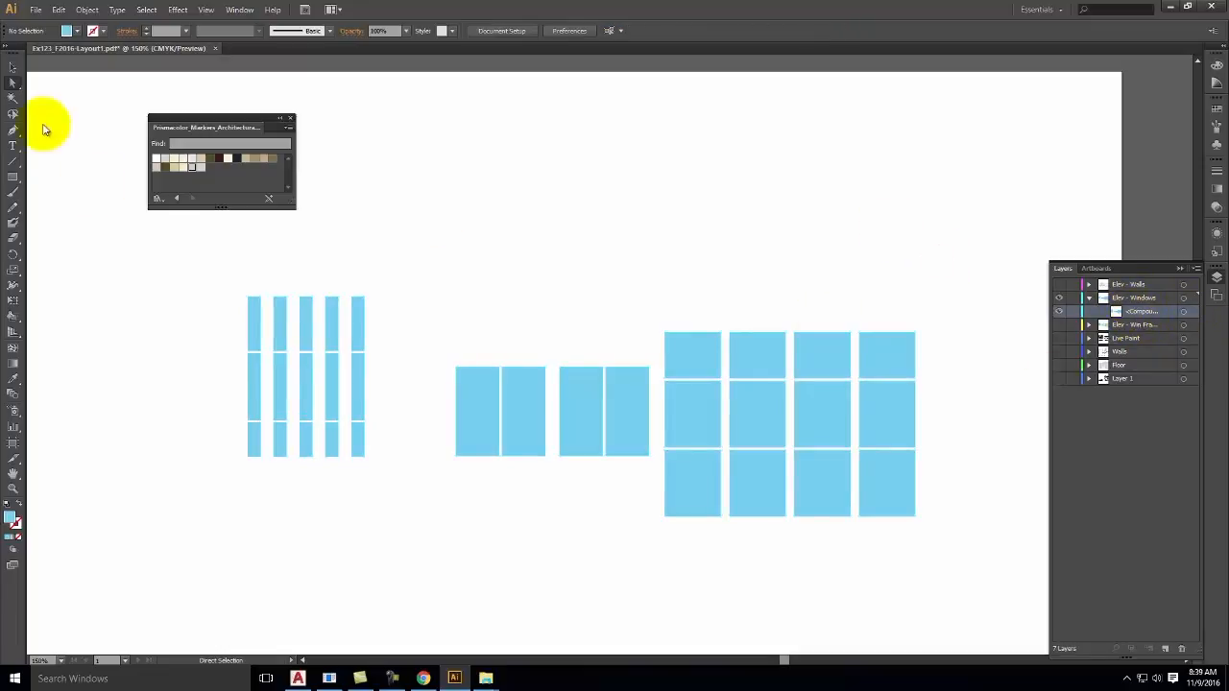
pyautogui.click(36, 10)
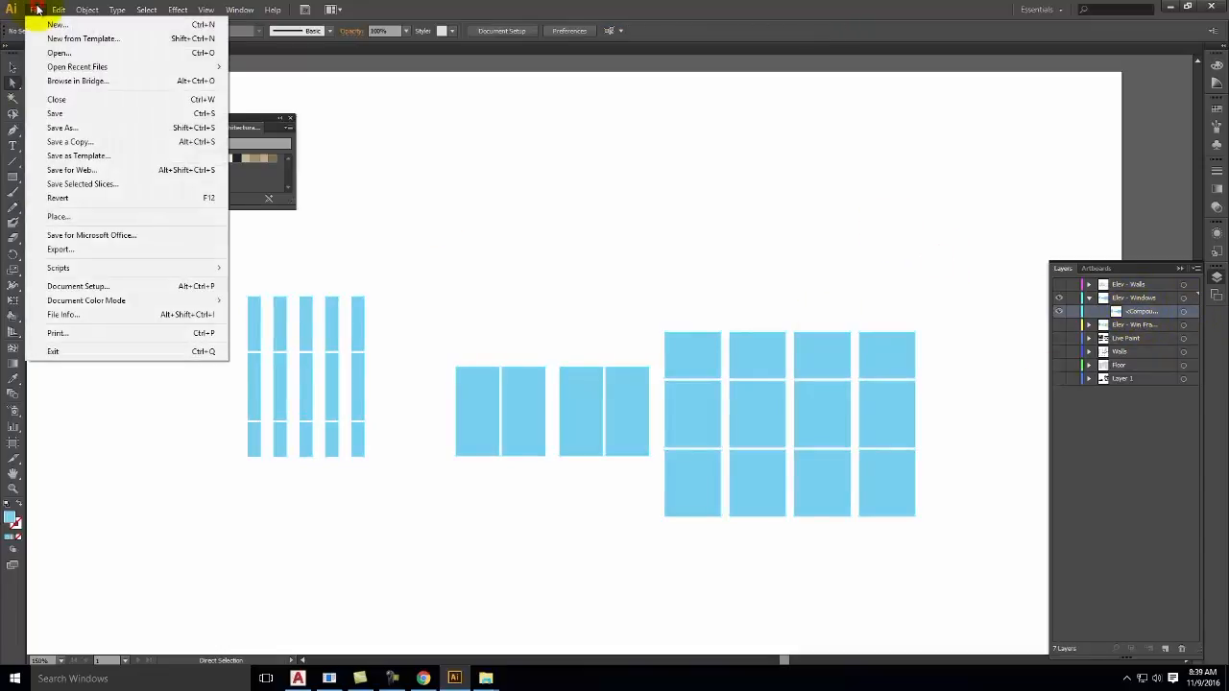
pyautogui.click(43, 212)
pyautogui.click(123, 33)
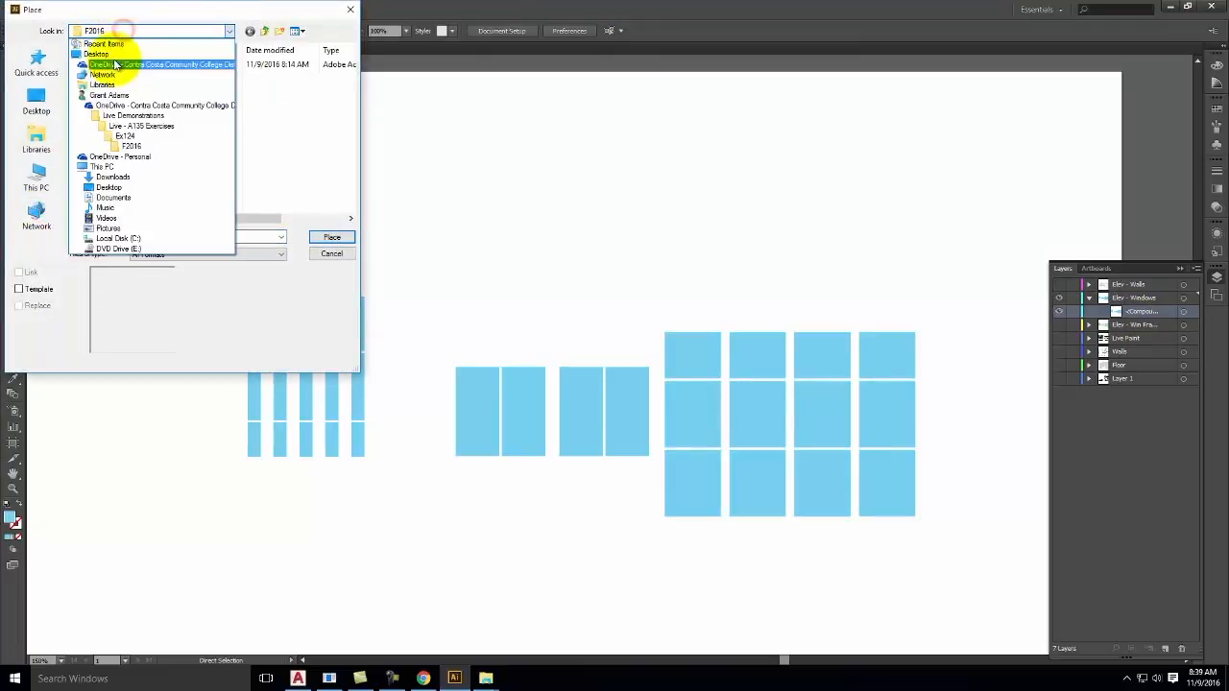
pyautogui.click(124, 106)
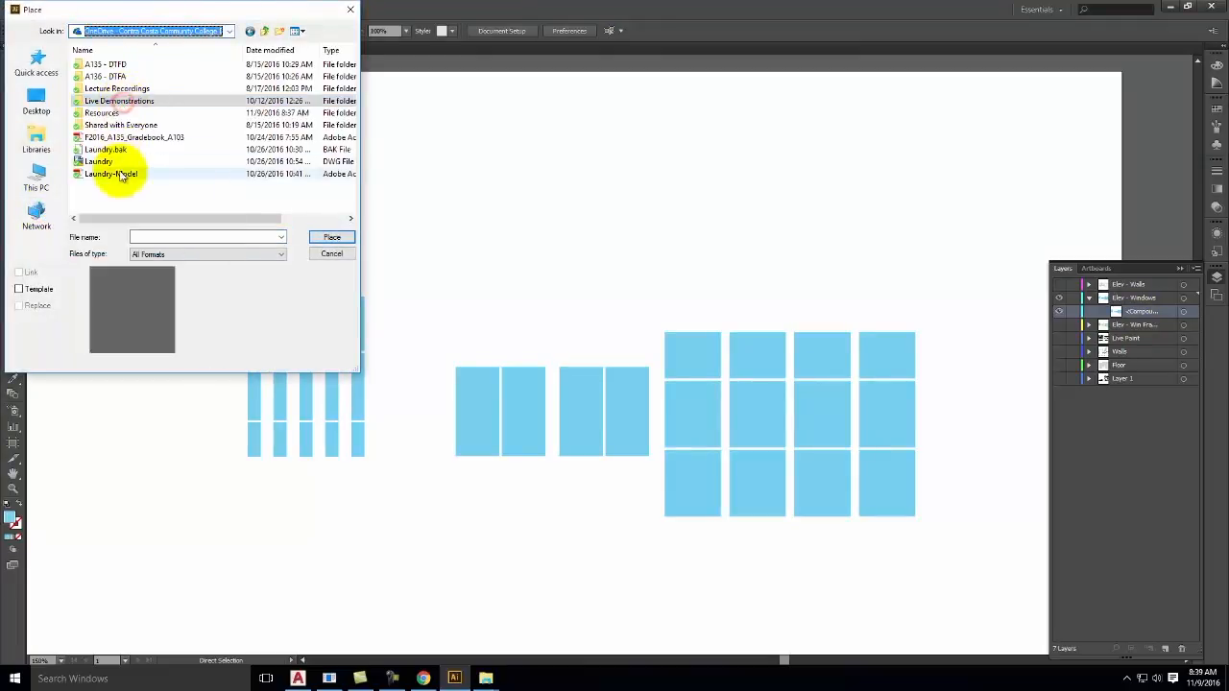
pyautogui.doubleClick(101, 113)
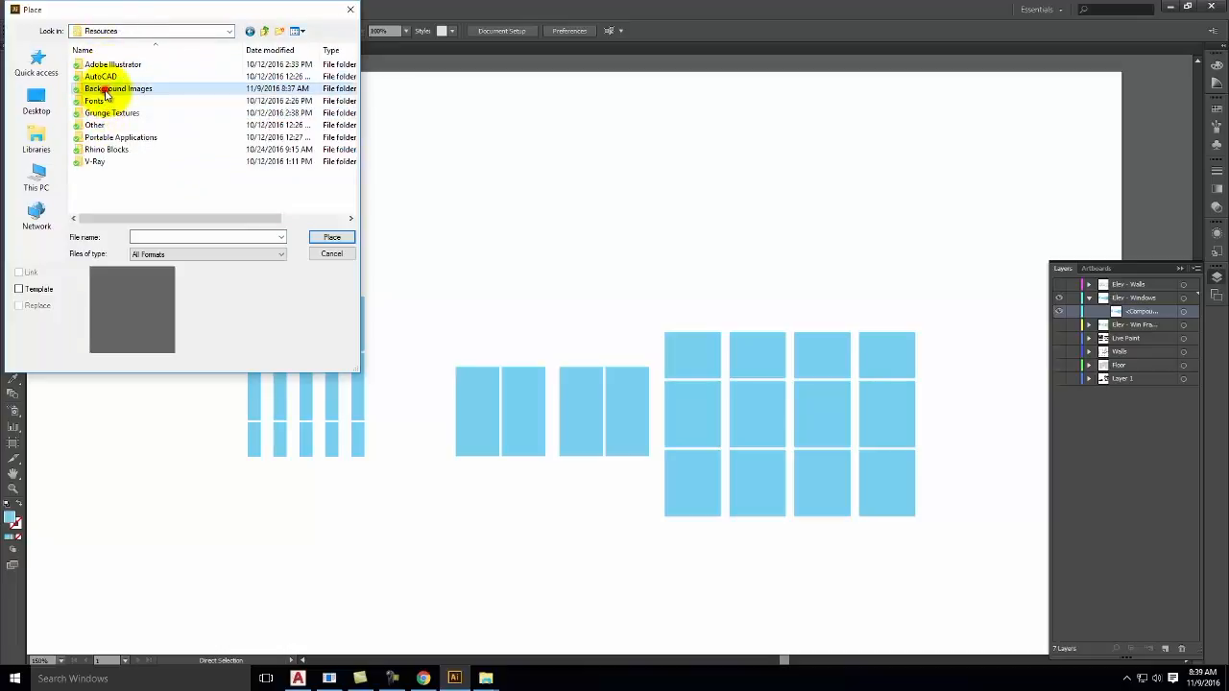
pyautogui.doubleClick(103, 87)
pyautogui.doubleClick(98, 63)
pyautogui.click(100, 89)
pyautogui.click(331, 238)
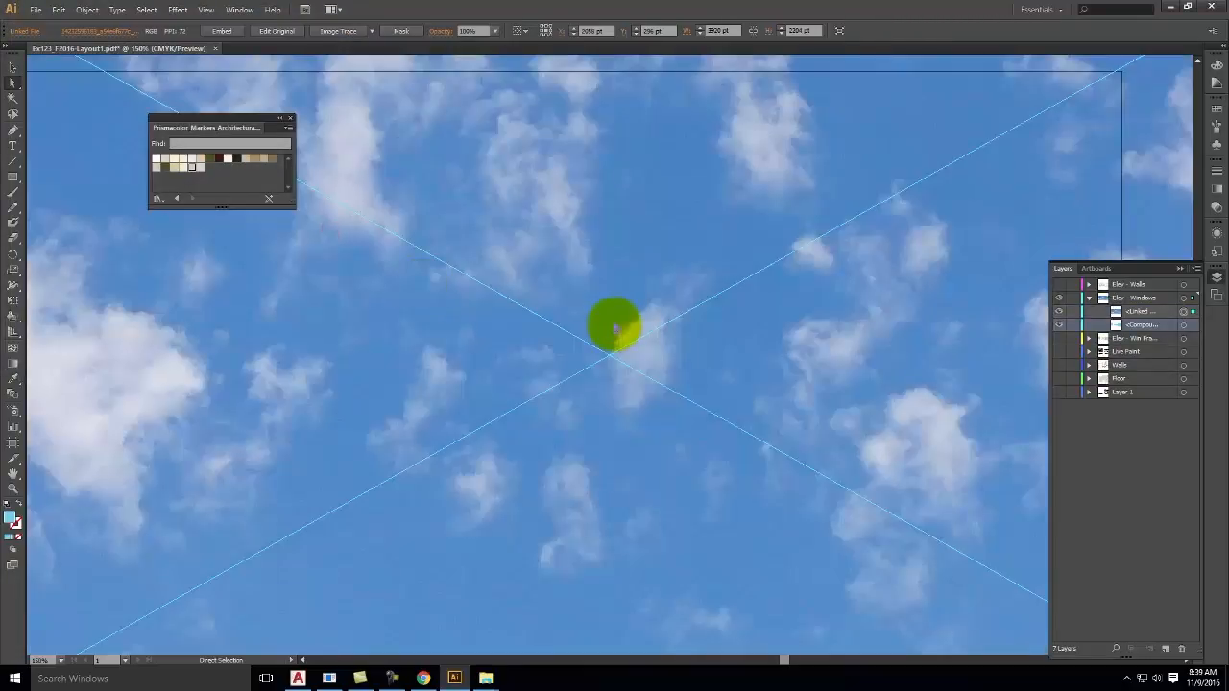
# - Scale the placed sky photo with Free Transform to about 821 × 461 pt and position it over the windows area
pyautogui.hotkey('ctrl', 'alt', '-')
pyautogui.hotkey('ctrl', 'alt', '-')
pyautogui.hotkey('ctrl', 'alt', '-')
pyautogui.hotkey('ctrl', 'alt', '-')
pyautogui.hotkey('ctrl', 'alt', '-')
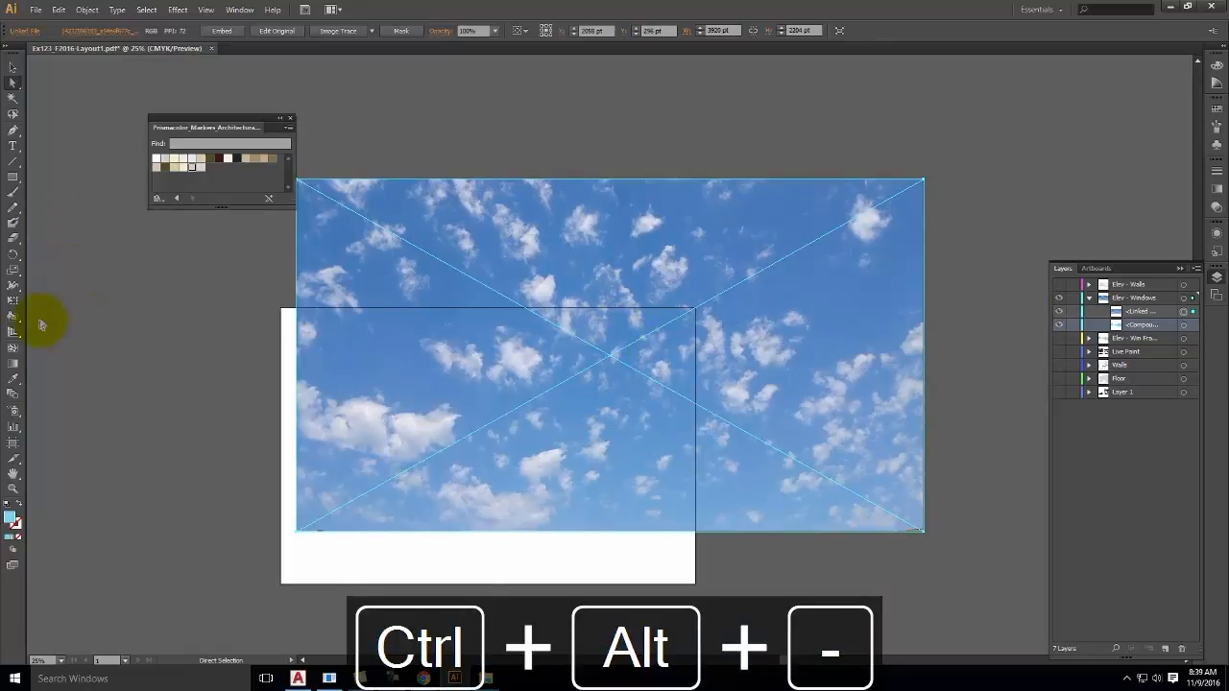
pyautogui.click(14, 300)
pyautogui.moveTo(924, 178); pyautogui.dragTo(647, 373)
pyautogui.moveTo(708, 304); pyautogui.dragTo(642, 346)
pyautogui.moveTo(584, 408); pyautogui.dragTo(611, 393)
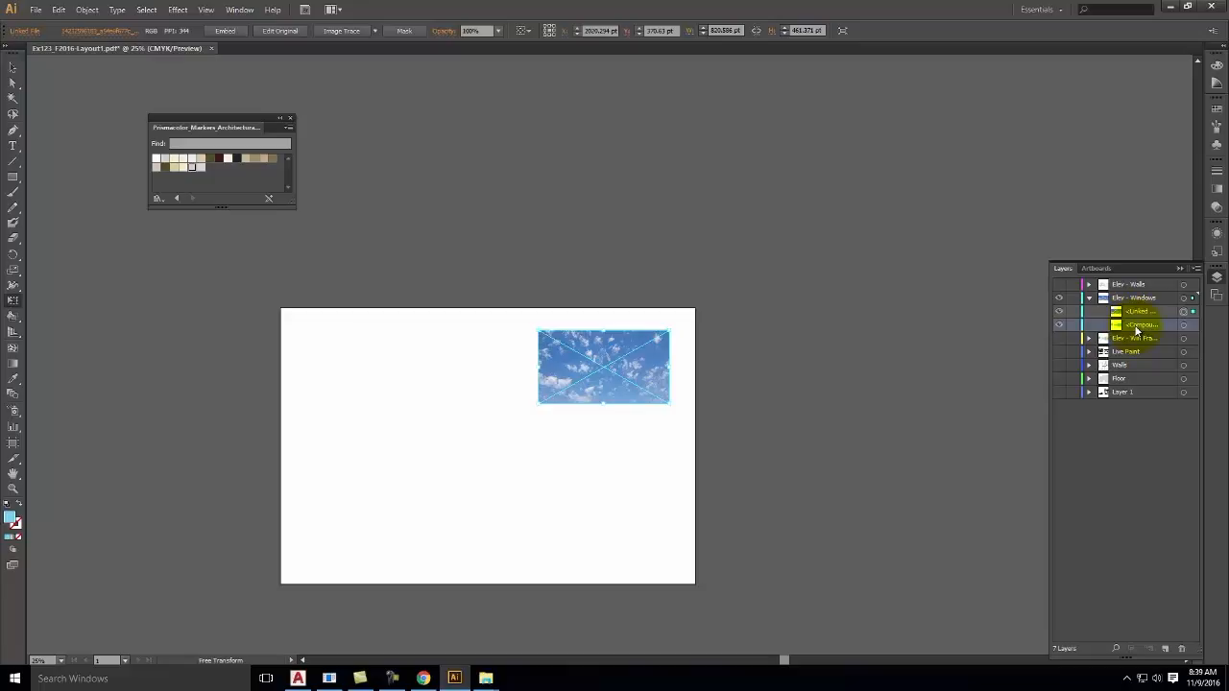
# - Move the windows compound path above the linked sky photo within the Elev - Windows layer
pyautogui.moveTo(1136, 329); pyautogui.dragTo(1139, 307)
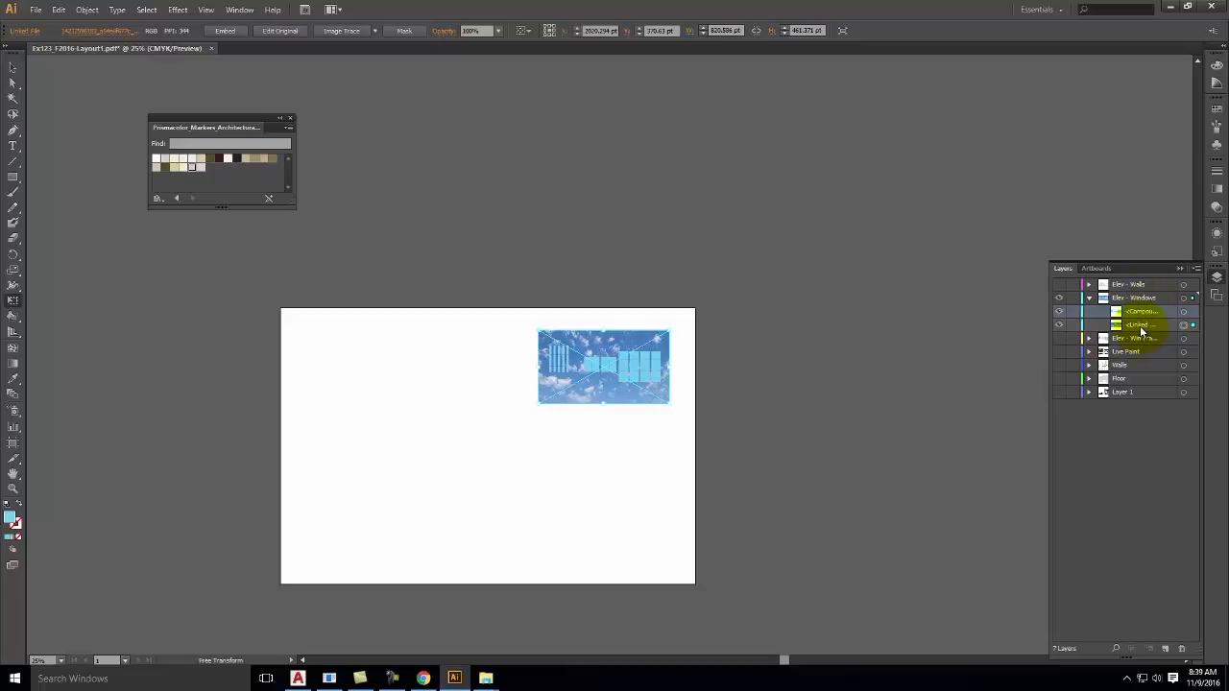
pyautogui.hotkey('ctrl', 'alt', '=')
pyautogui.hotkey('ctrl', 'alt', '=')
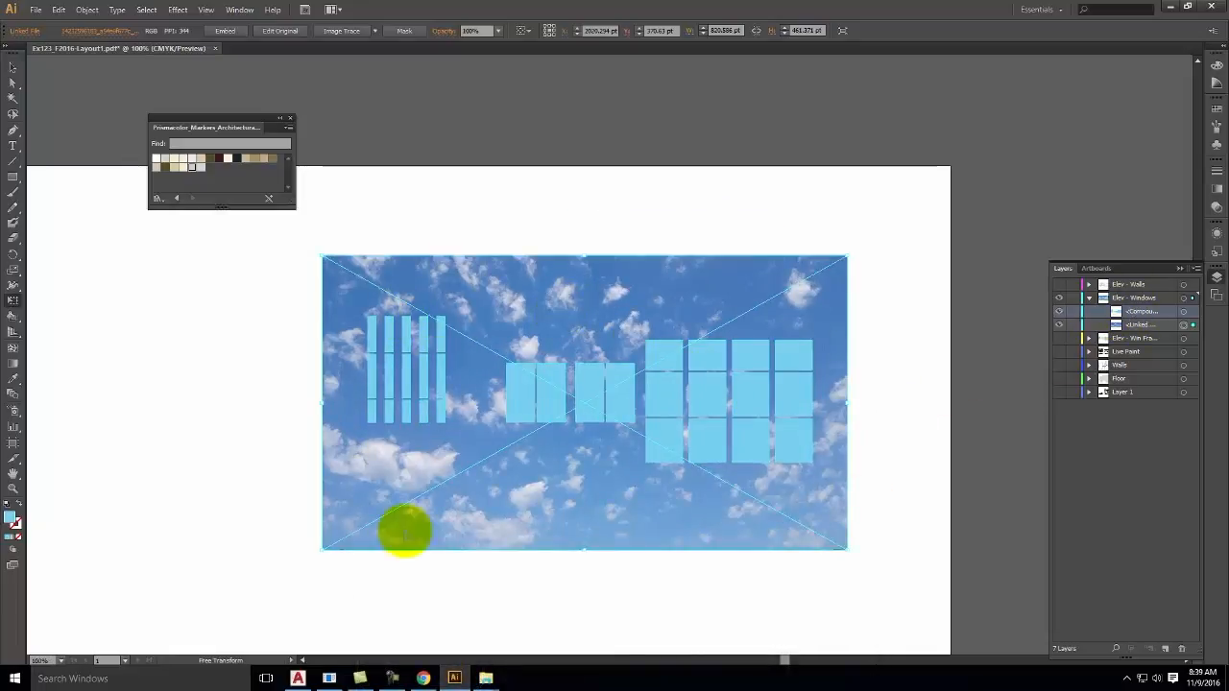
# - Review the written steps of the Illustrator 3.15 clipping mask tutorial in the browser and return to the Illustrator drawing
pyautogui.click(423, 678)
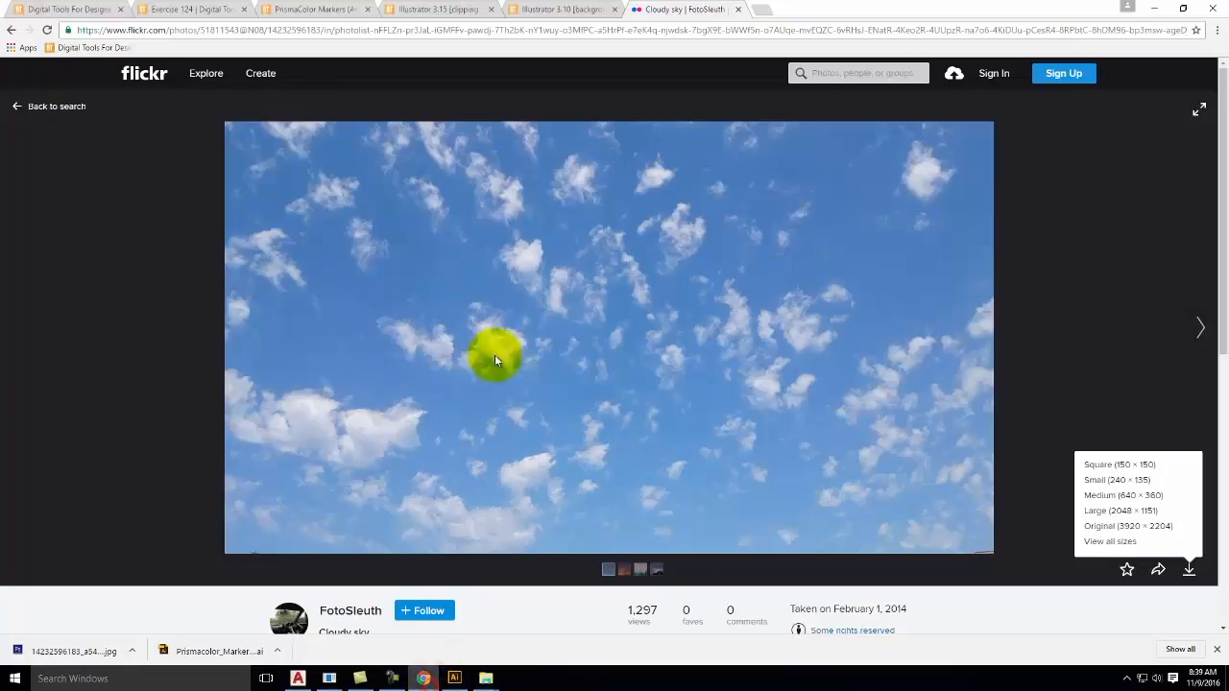
pyautogui.click(431, 9)
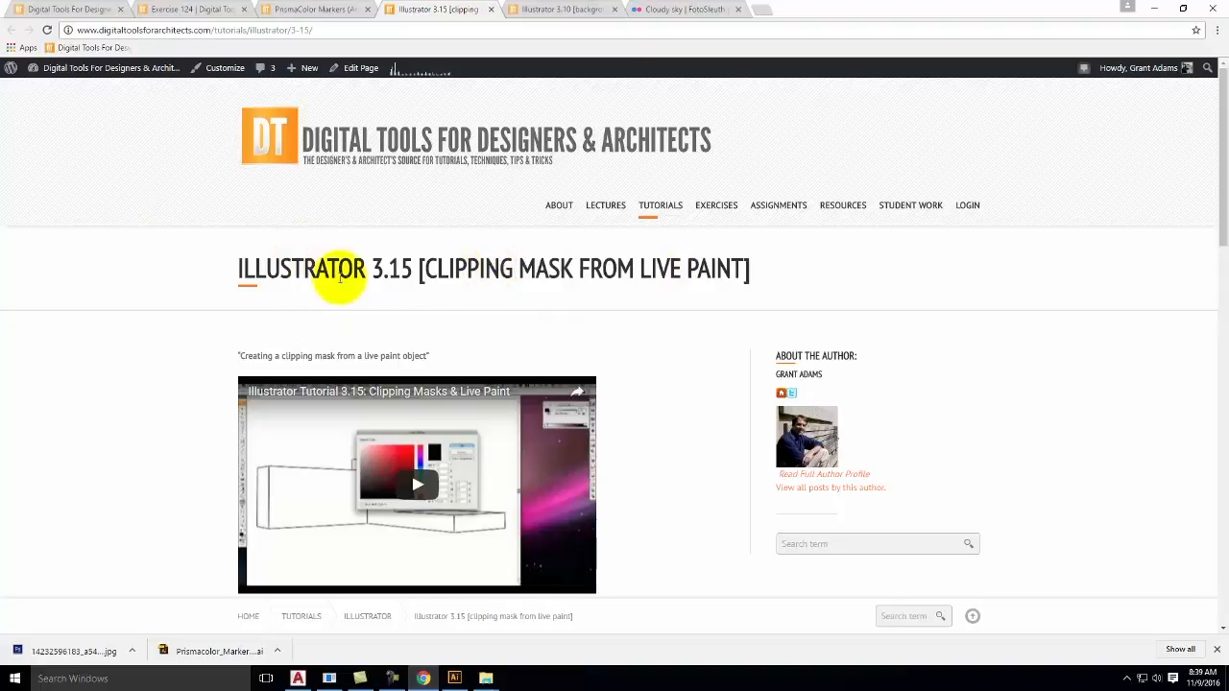
pyautogui.scroll(-1, 641, 385)
pyautogui.scroll(-3, 641, 385)
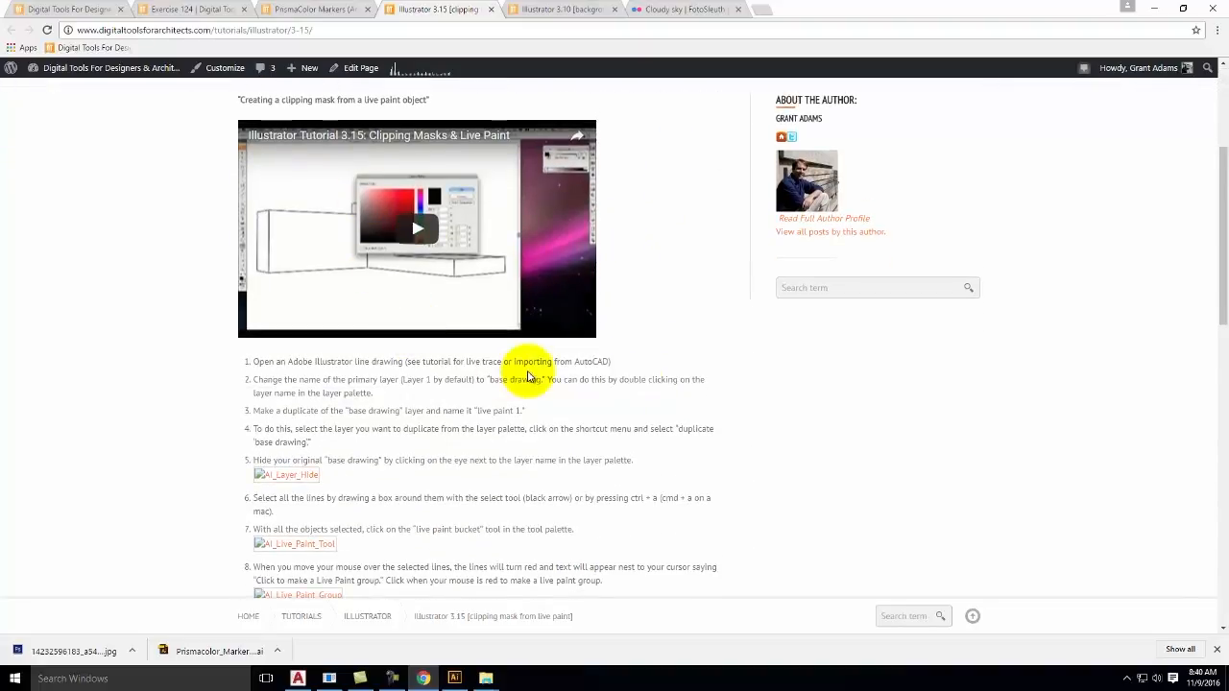
pyautogui.scroll(-2, 521, 288)
pyautogui.scroll(-5, 364, 481)
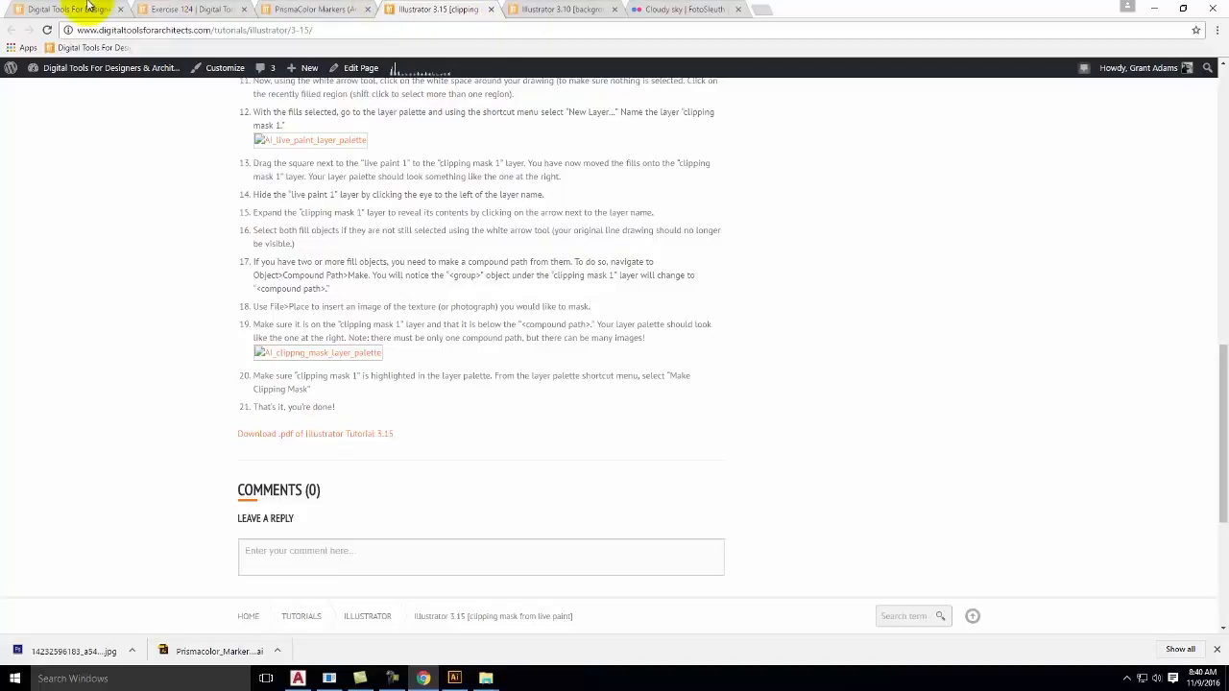
pyautogui.click(1153, 8)
pyautogui.click(433, 406)
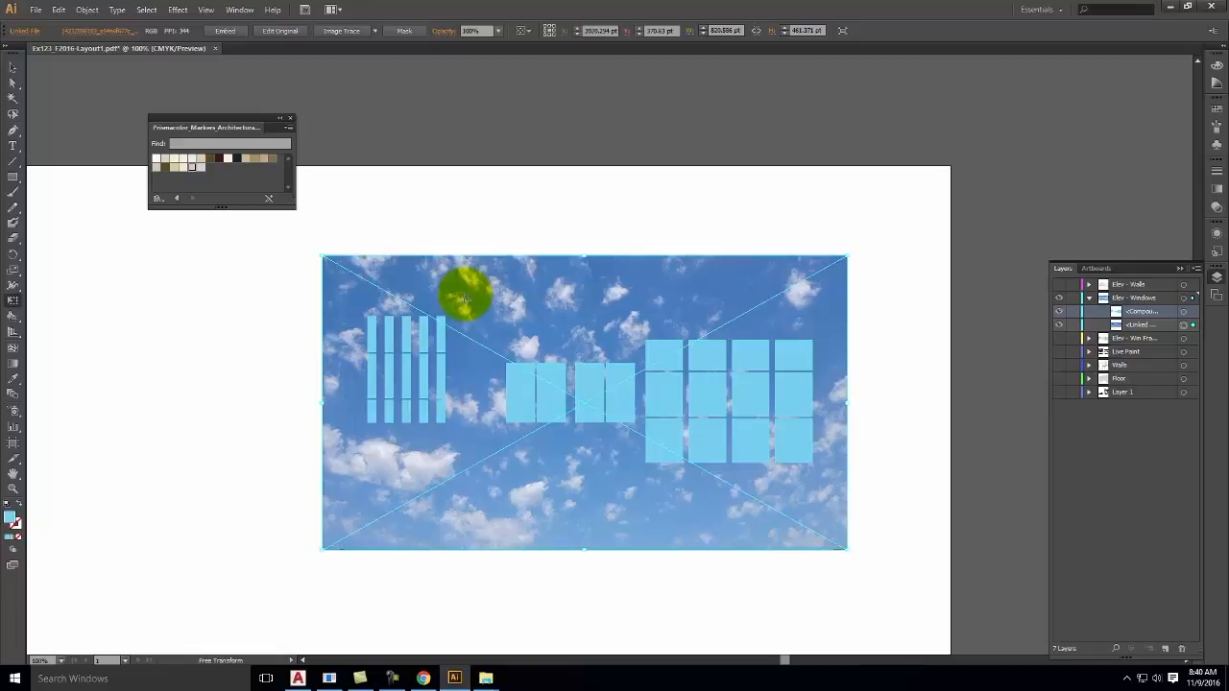
# - Check the stacking of the compound path and linked photo, and highlight their parent layer Elev - Windows
pyautogui.click(1126, 302)
pyautogui.click(1134, 312)
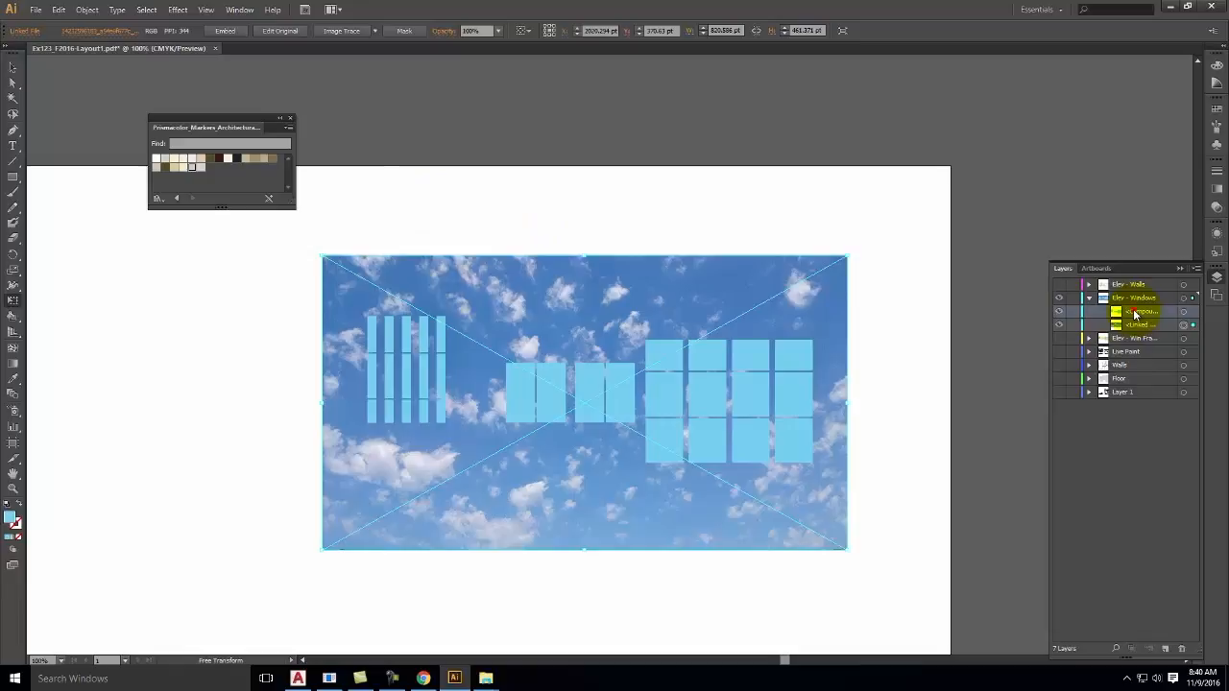
pyautogui.click(1141, 326)
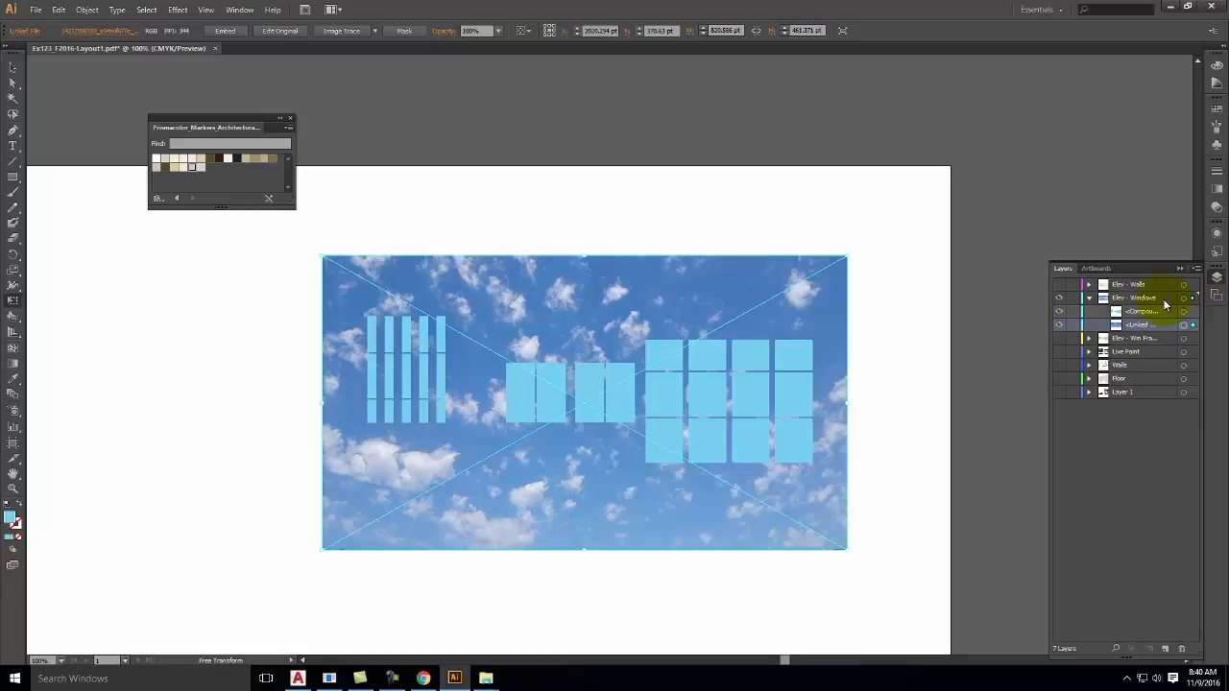
pyautogui.click(1146, 313)
pyautogui.click(1150, 327)
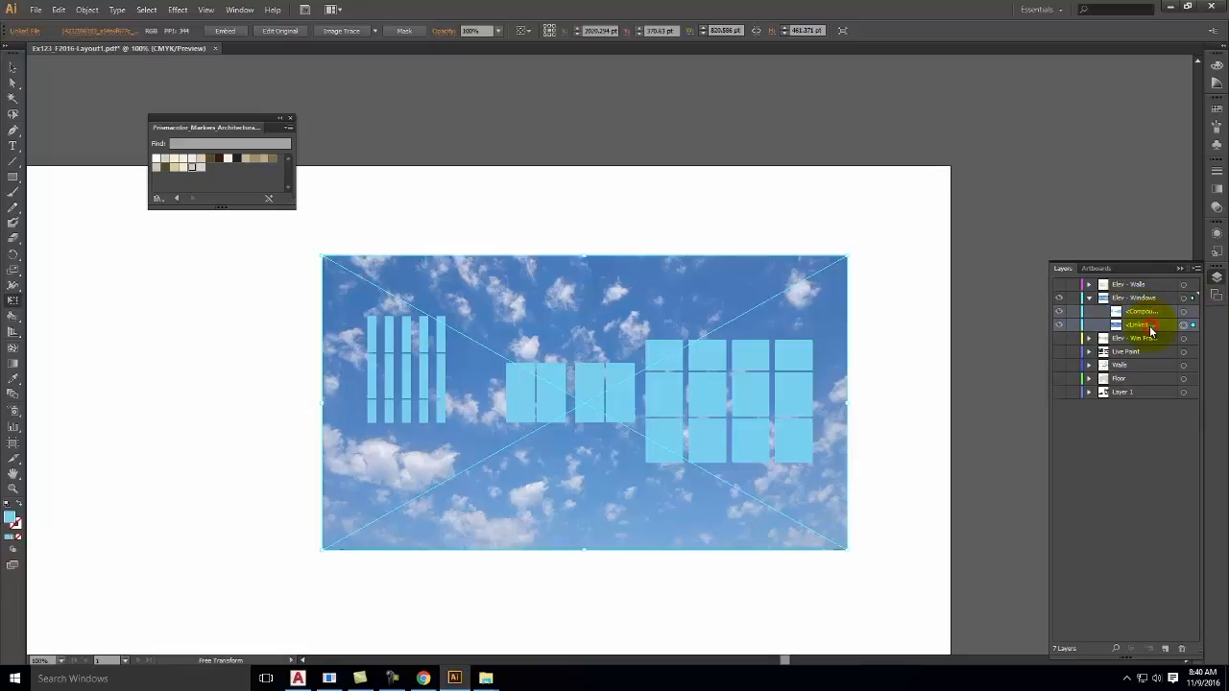
pyautogui.click(1142, 300)
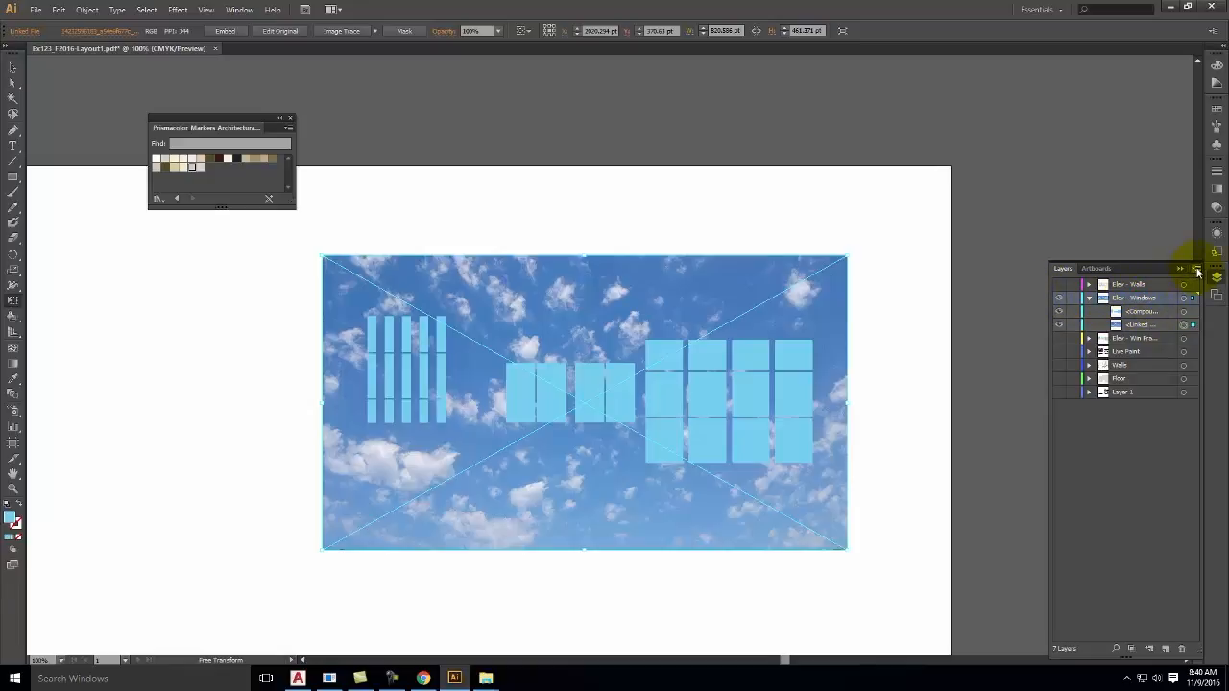
# - Make a clipping mask on the Elev - Windows layer and show the Layer 1 linework
pyautogui.click(1196, 272)
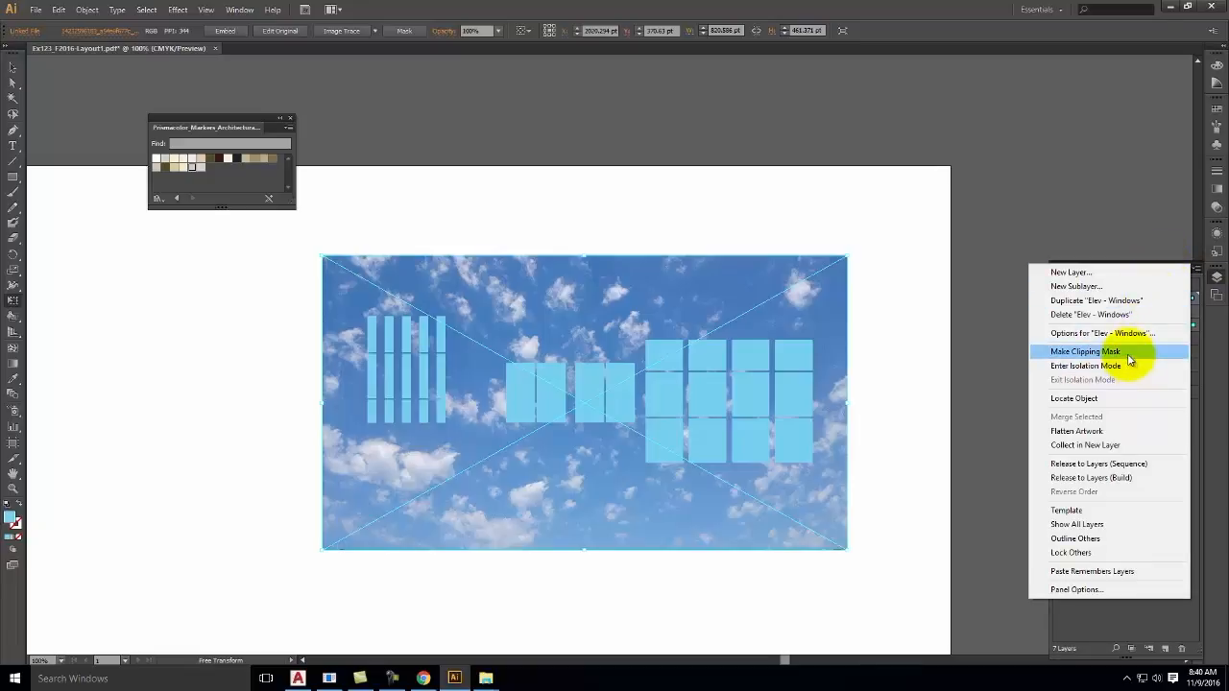
pyautogui.click(1085, 351)
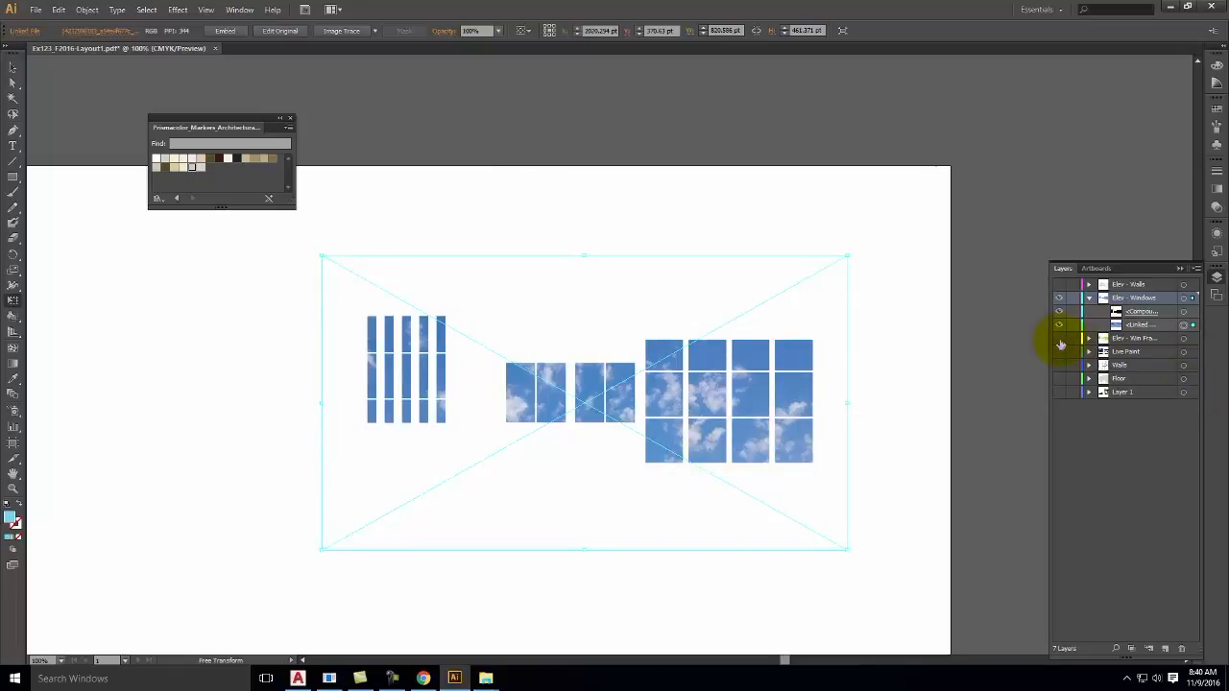
pyautogui.click(1060, 393)
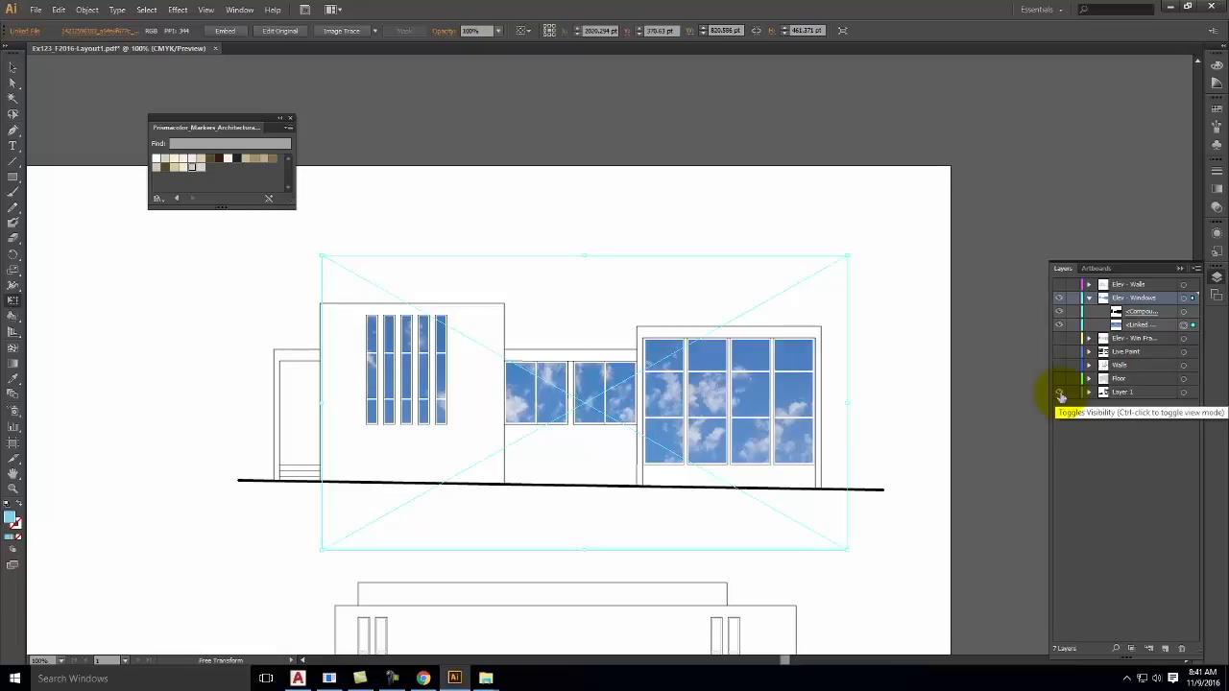
pyautogui.click(1059, 394)
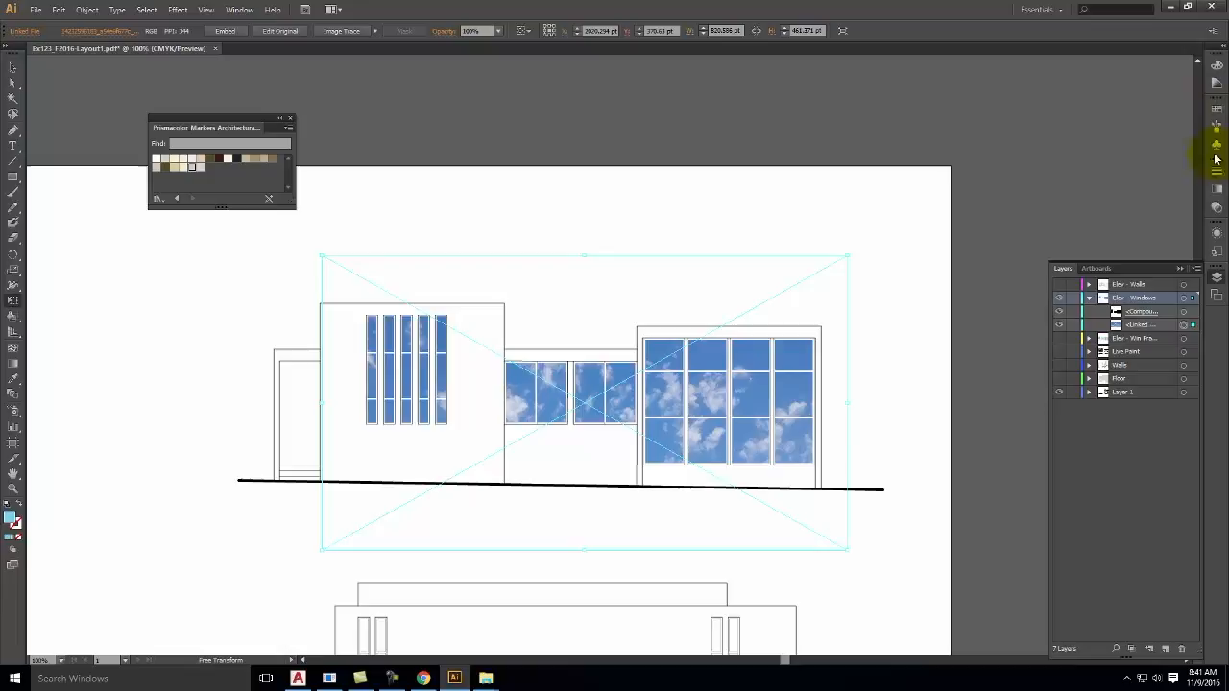
# - Set the sky image's opacity to 70% after trying 50%, and deselect it
pyautogui.click(1217, 209)
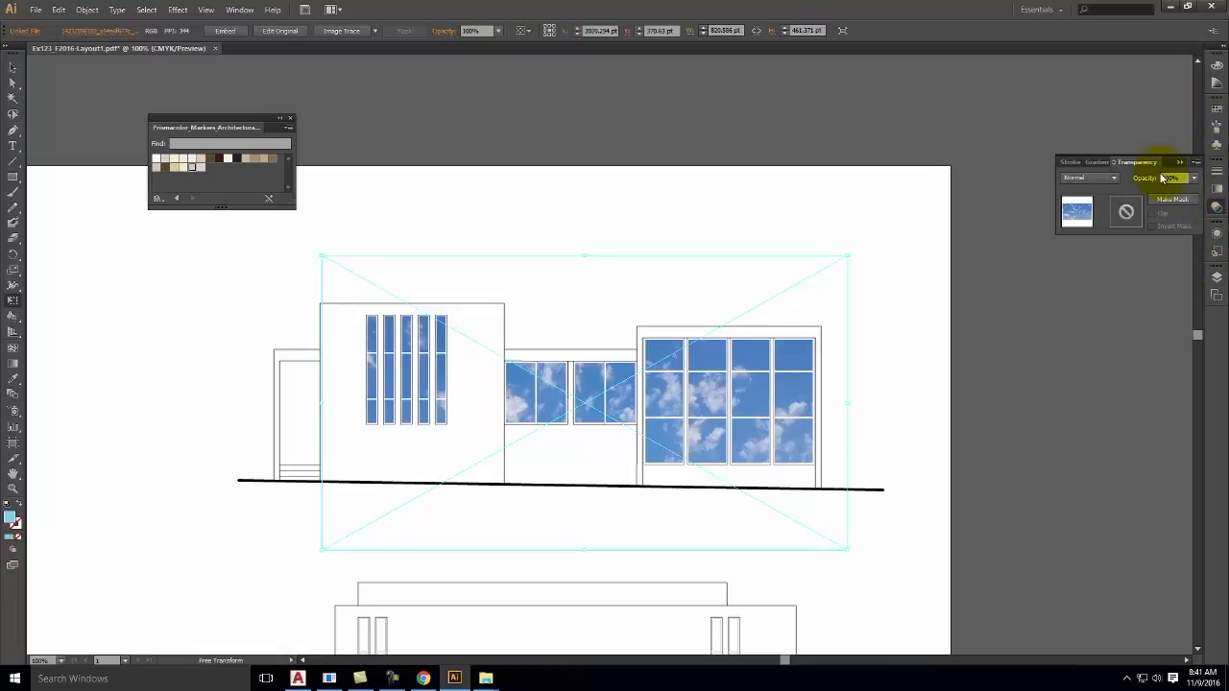
pyautogui.click(1195, 178)
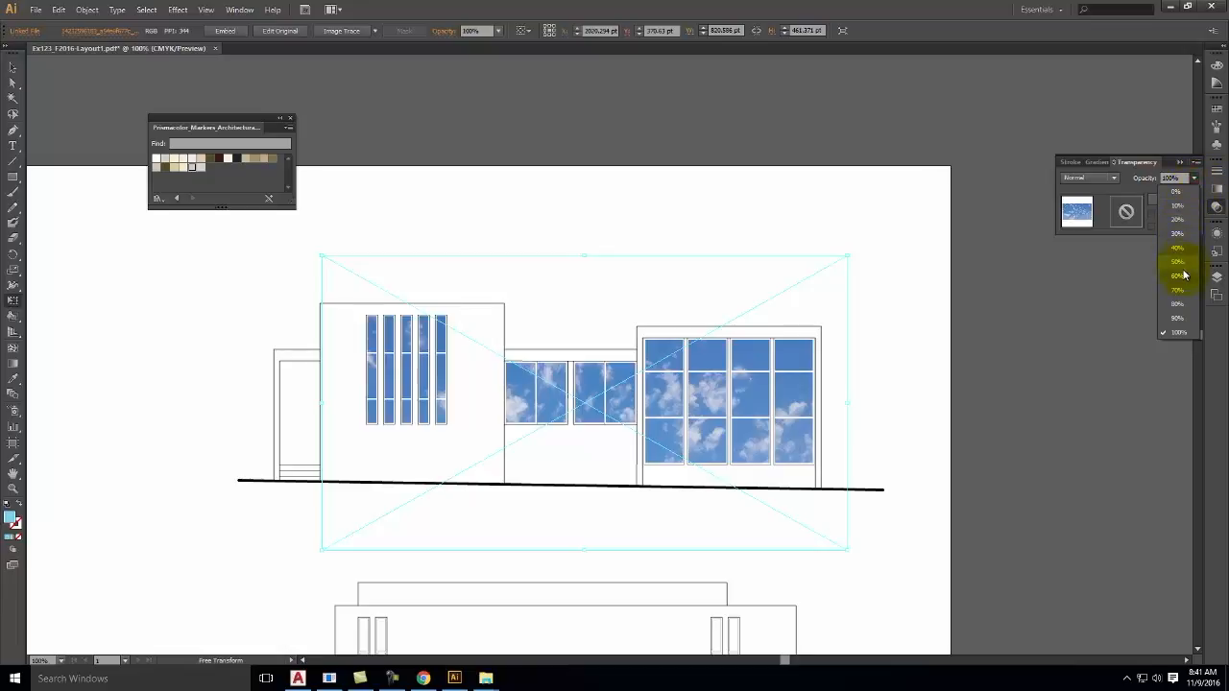
pyautogui.click(1179, 263)
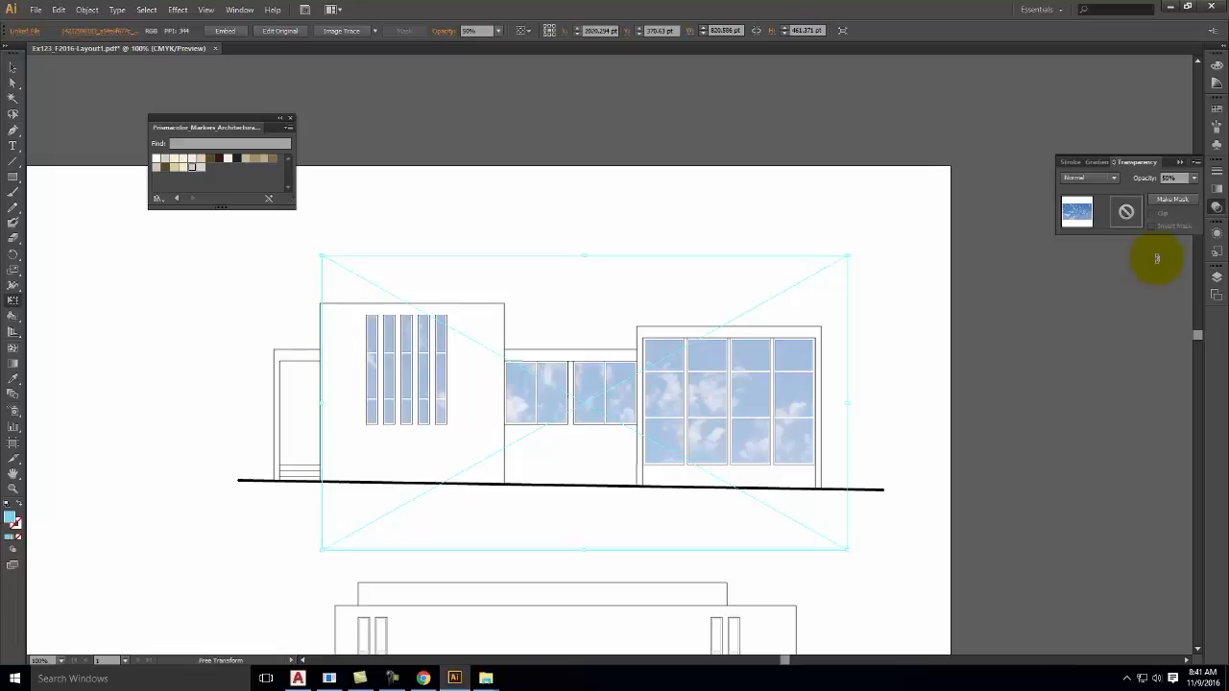
pyautogui.click(1192, 179)
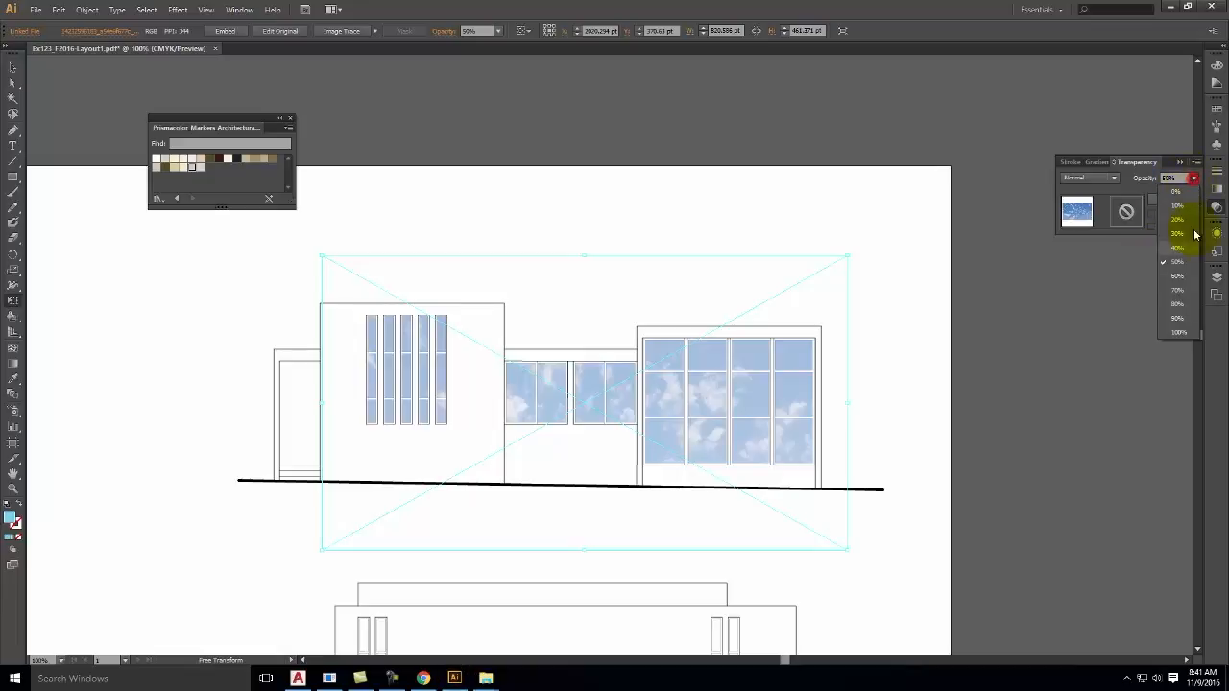
pyautogui.click(1191, 290)
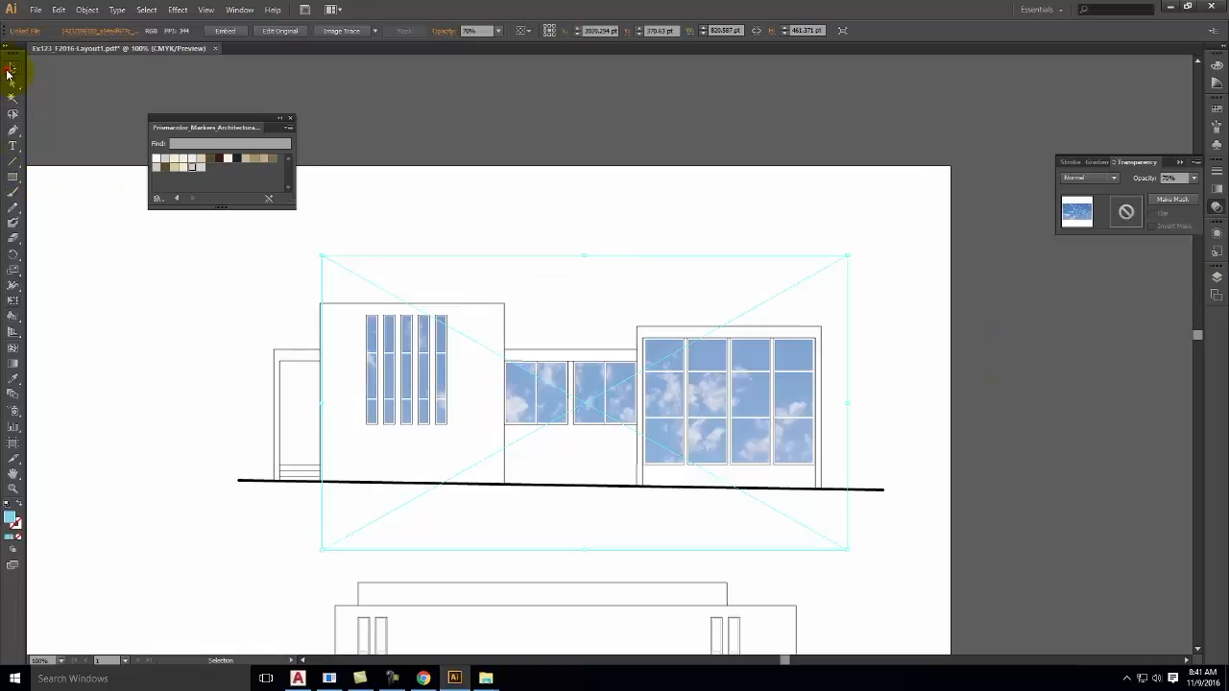
pyautogui.click(456, 109)
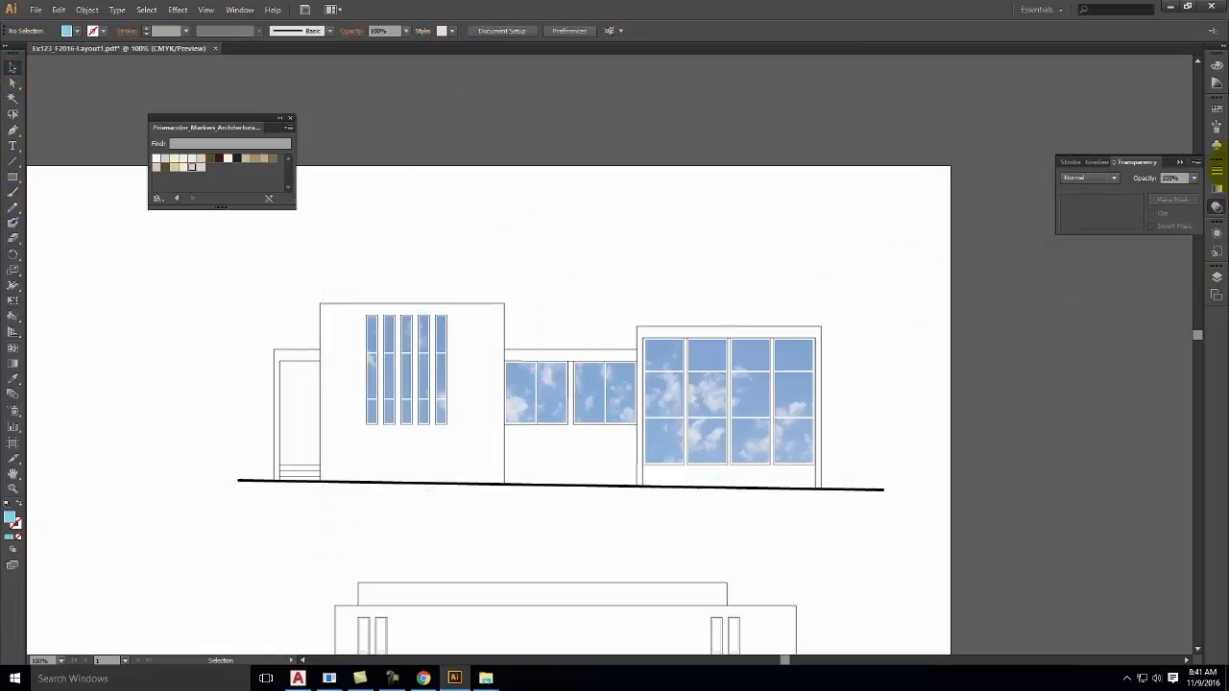
# - Collapse and lock the Elev - Windows layer and move it below Layer 1
pyautogui.click(1214, 277)
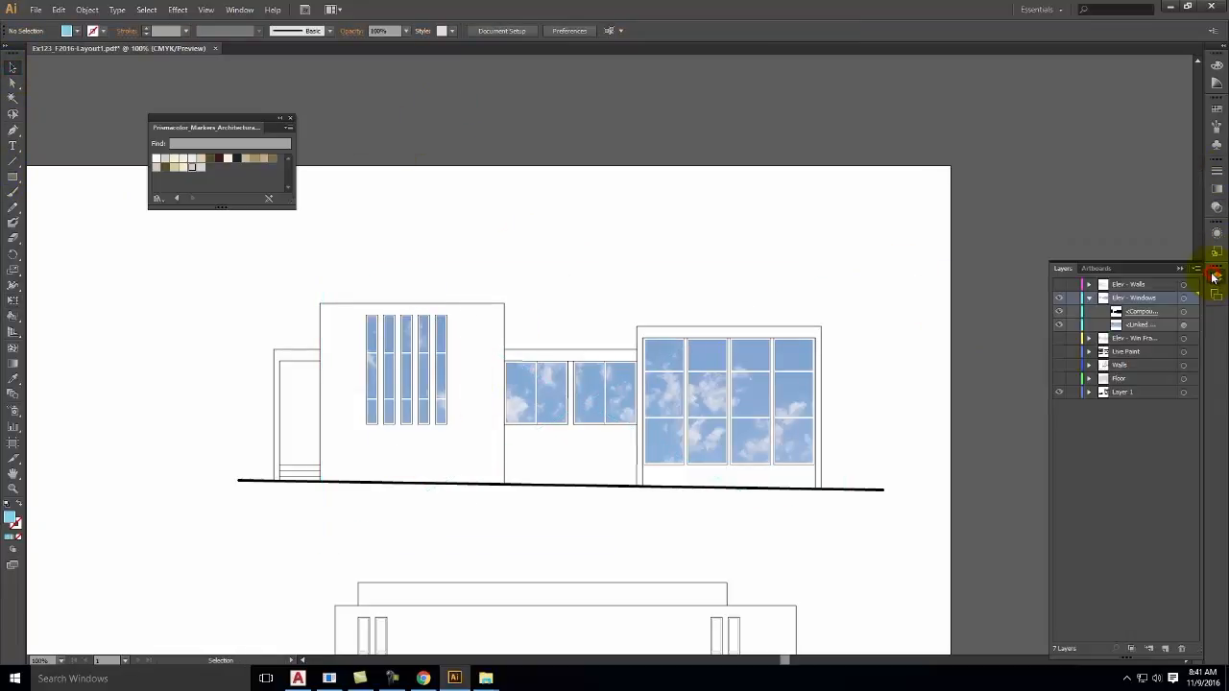
pyautogui.click(1090, 298)
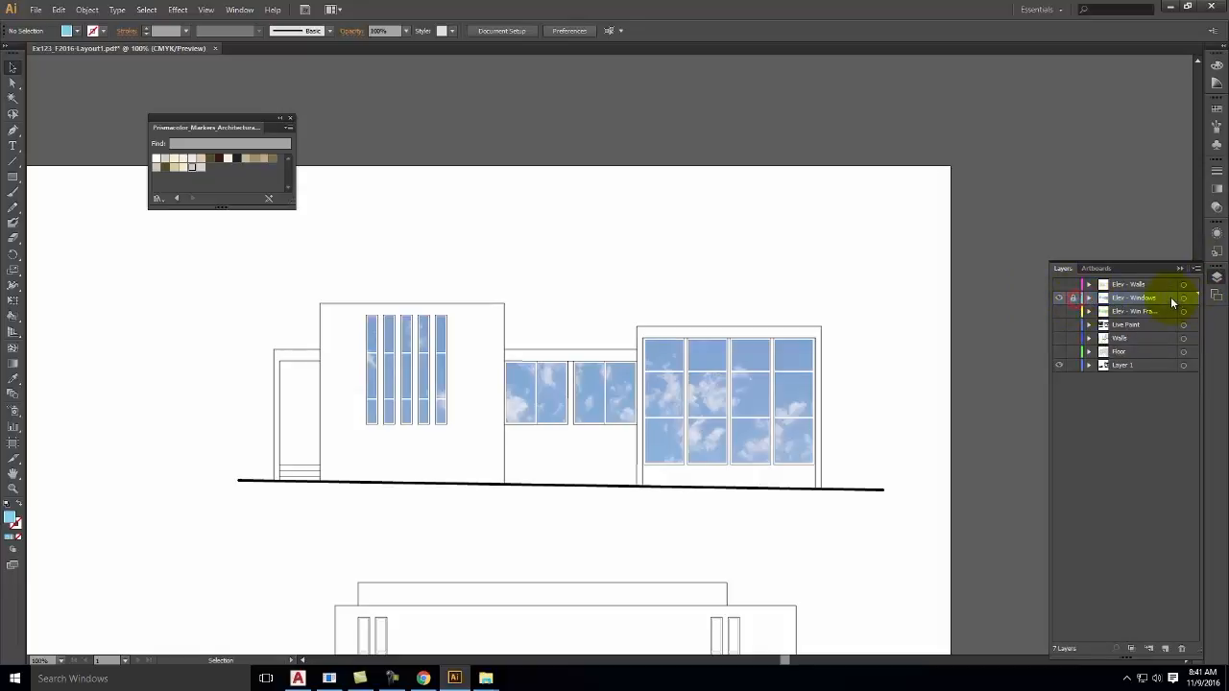
pyautogui.moveTo(1165, 298); pyautogui.dragTo(1158, 379)
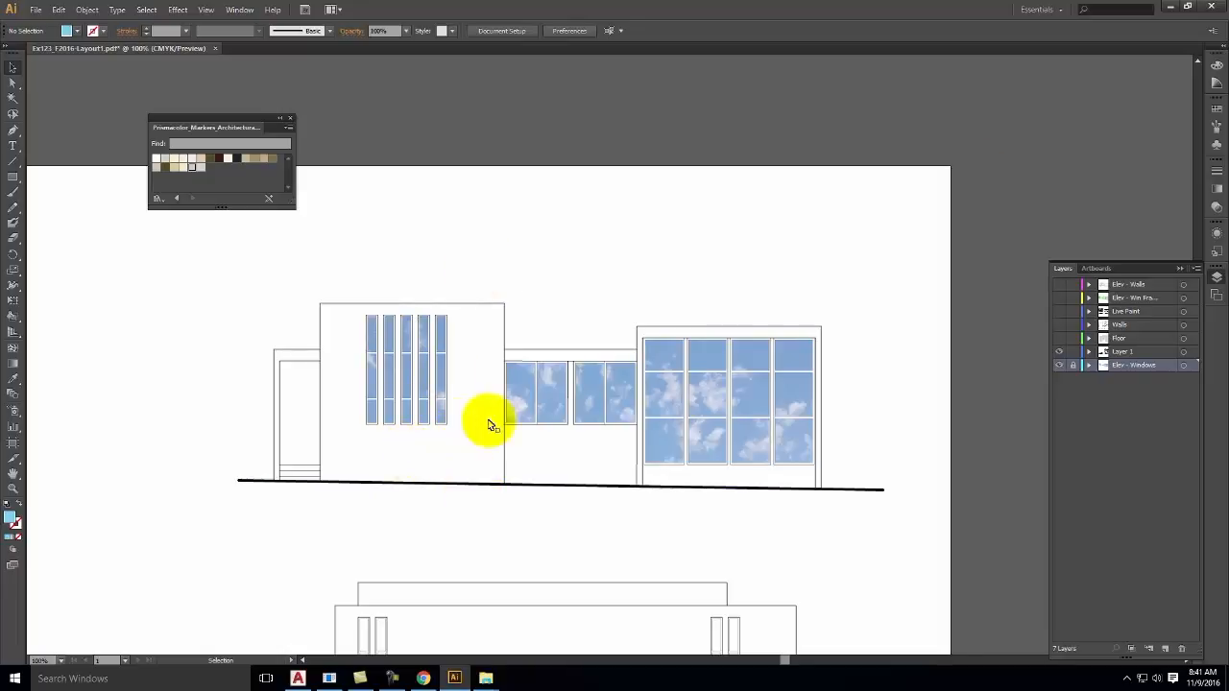
# - Make Elev - Walls the active, visible layer and hide Elev - Windows and Layer 1
pyautogui.click(1151, 285)
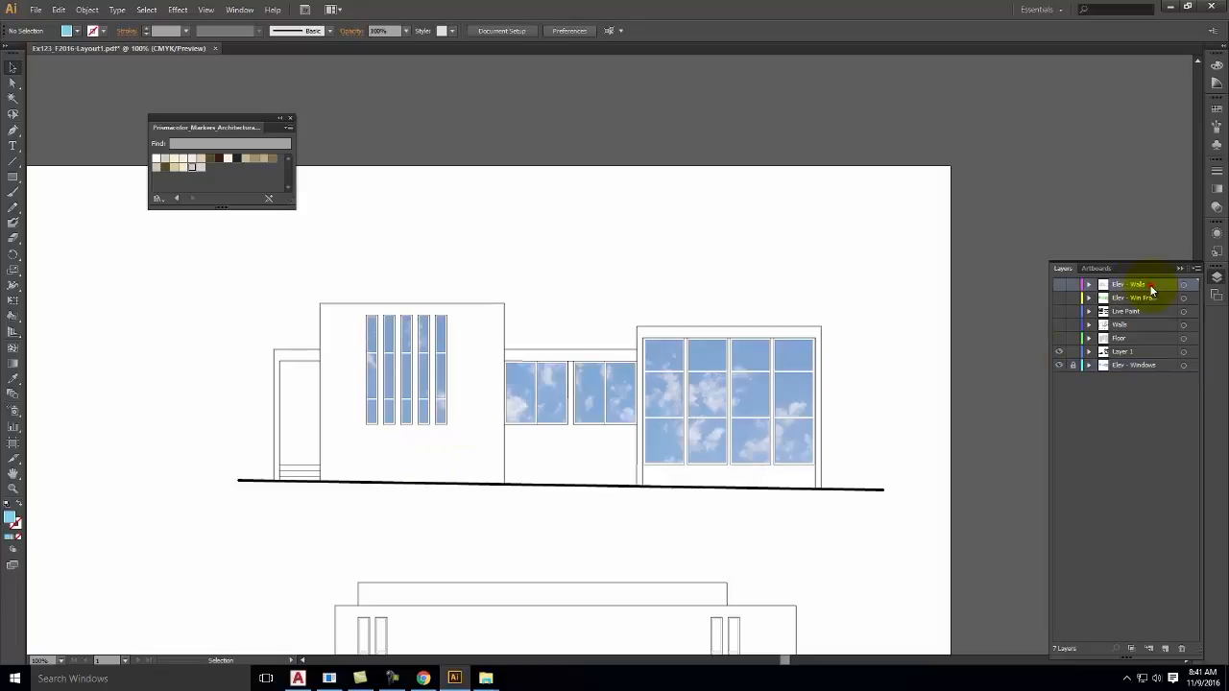
pyautogui.click(1061, 285)
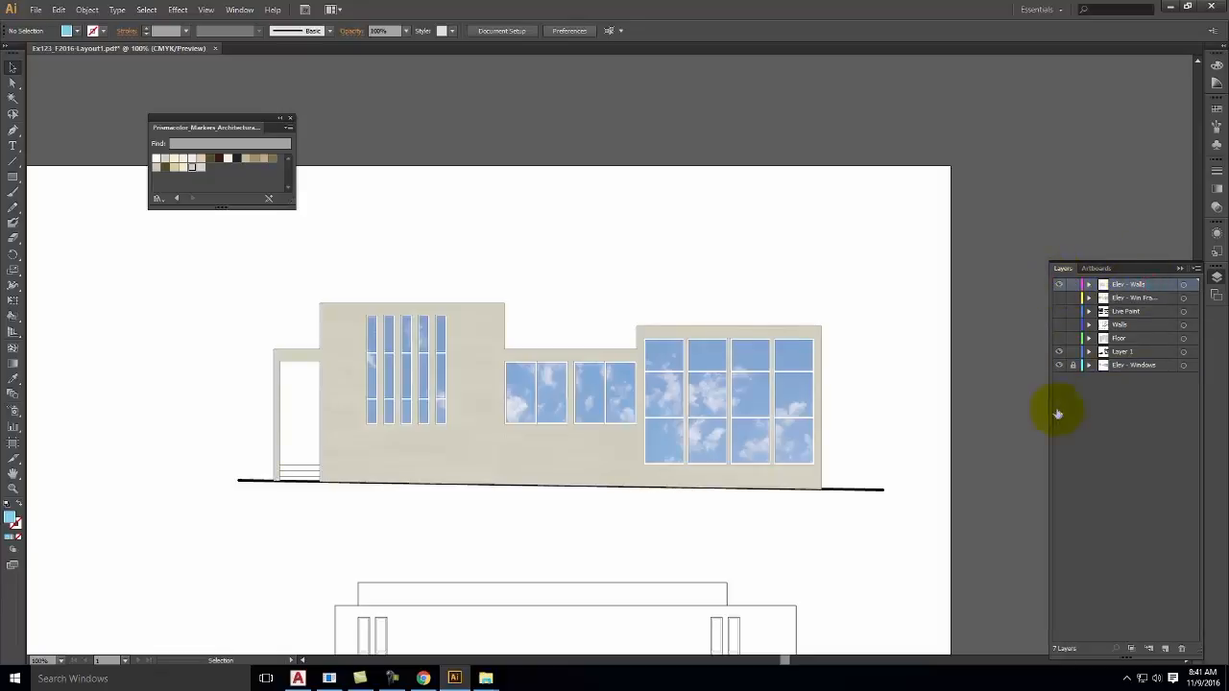
pyautogui.click(1060, 366)
pyautogui.click(1059, 353)
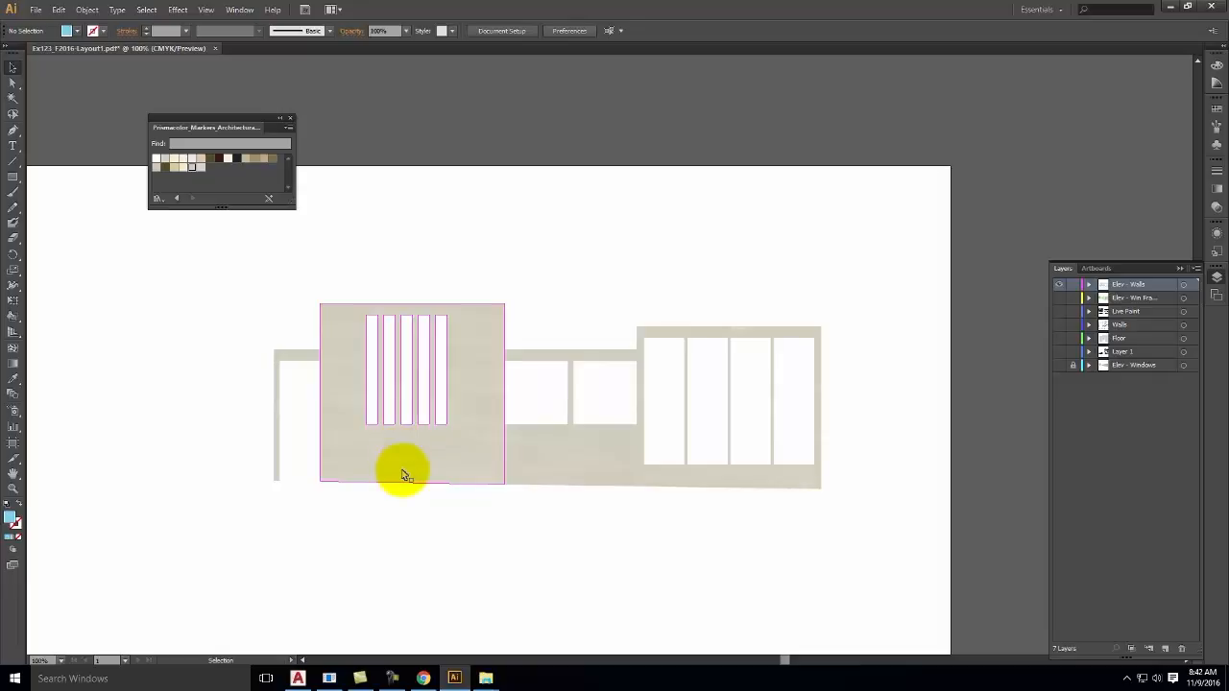
# - Select every elevation wall shape that has the same fill and stroke as the tall wall with the narrow windows
pyautogui.click(349, 356)
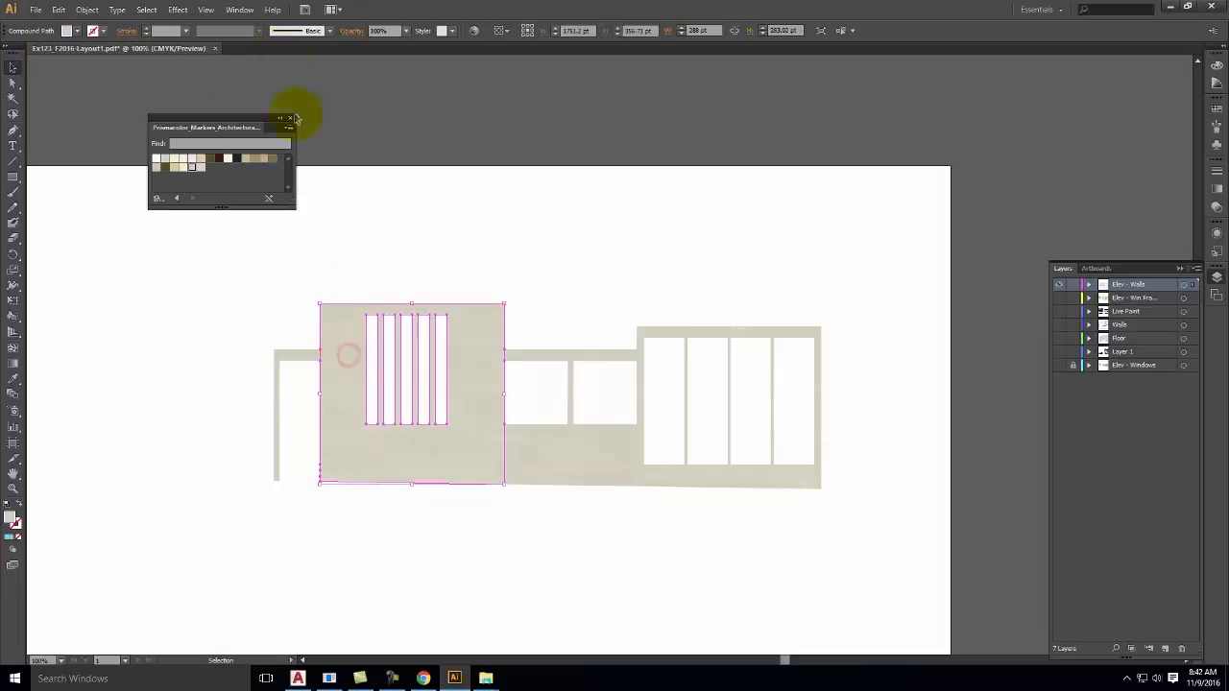
pyautogui.click(146, 9)
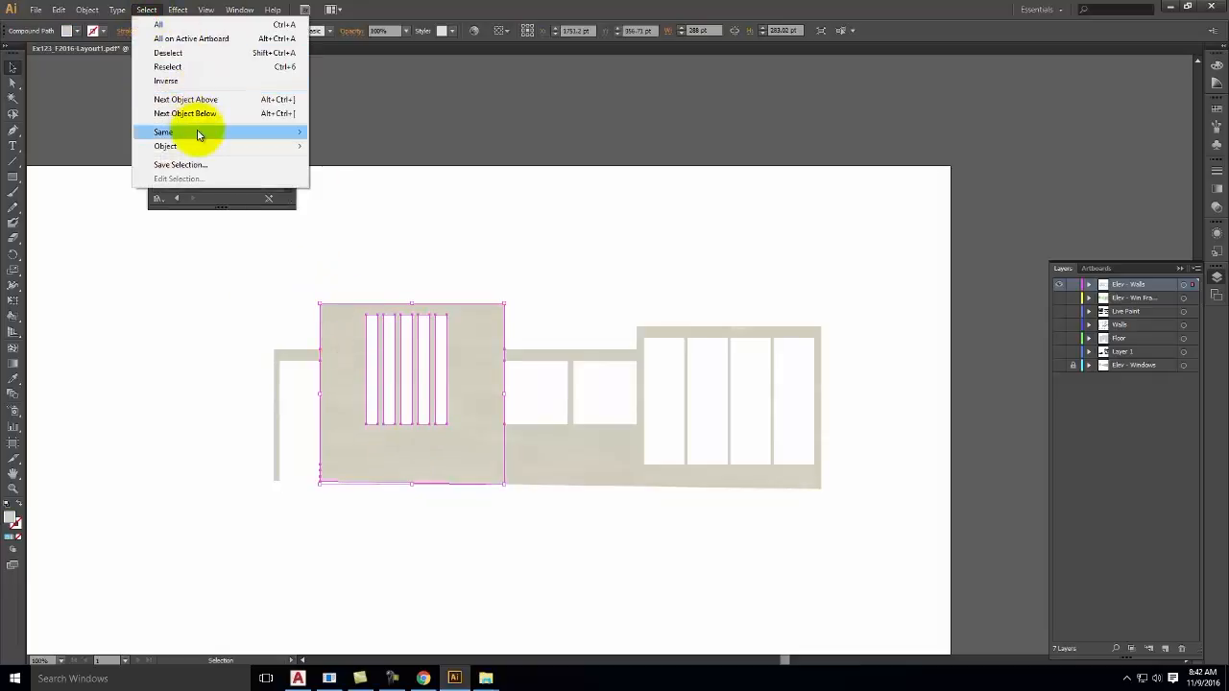
pyautogui.moveTo(197, 132)
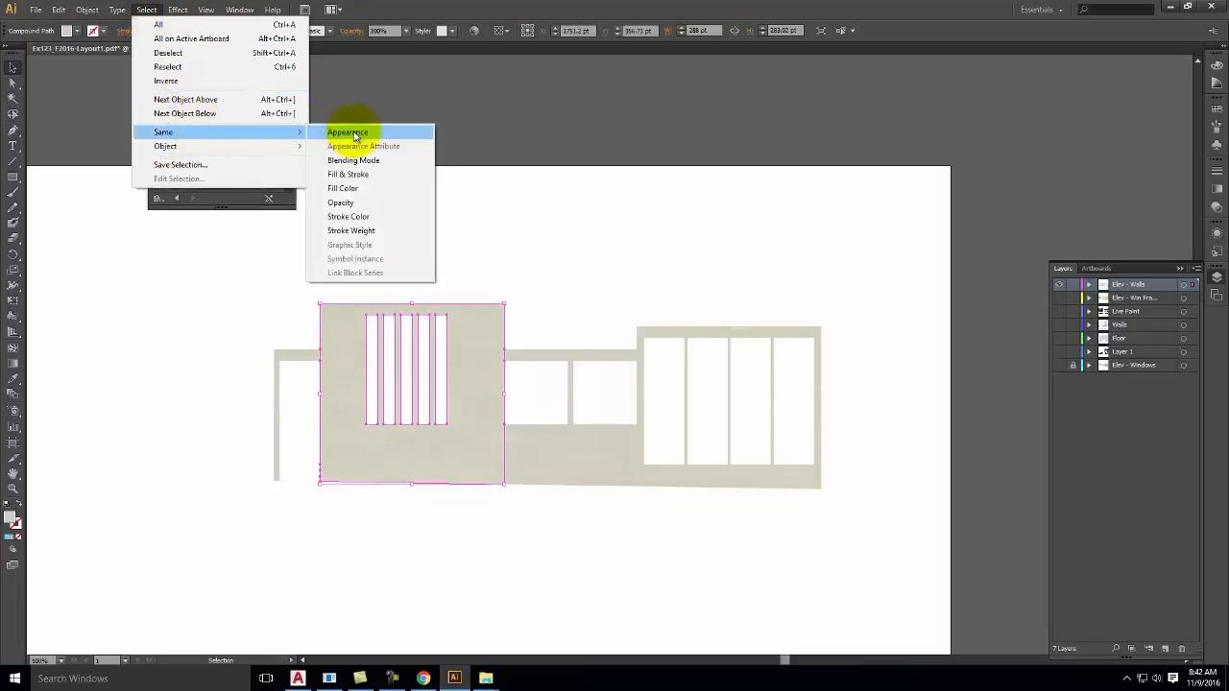
pyautogui.click(376, 175)
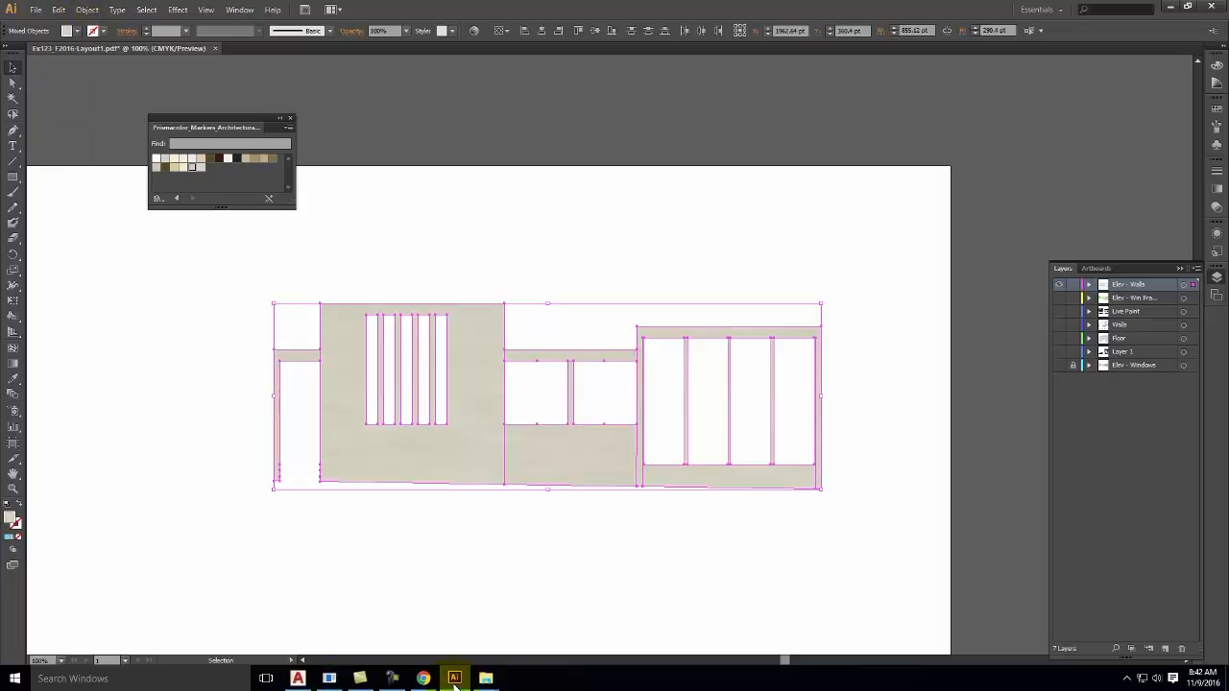
# - Switch to Chrome, return from the Flickr sky photo to CC Search, and search Flickr for "concrete"
pyautogui.moveTo(455, 681)
pyautogui.click(423, 679)
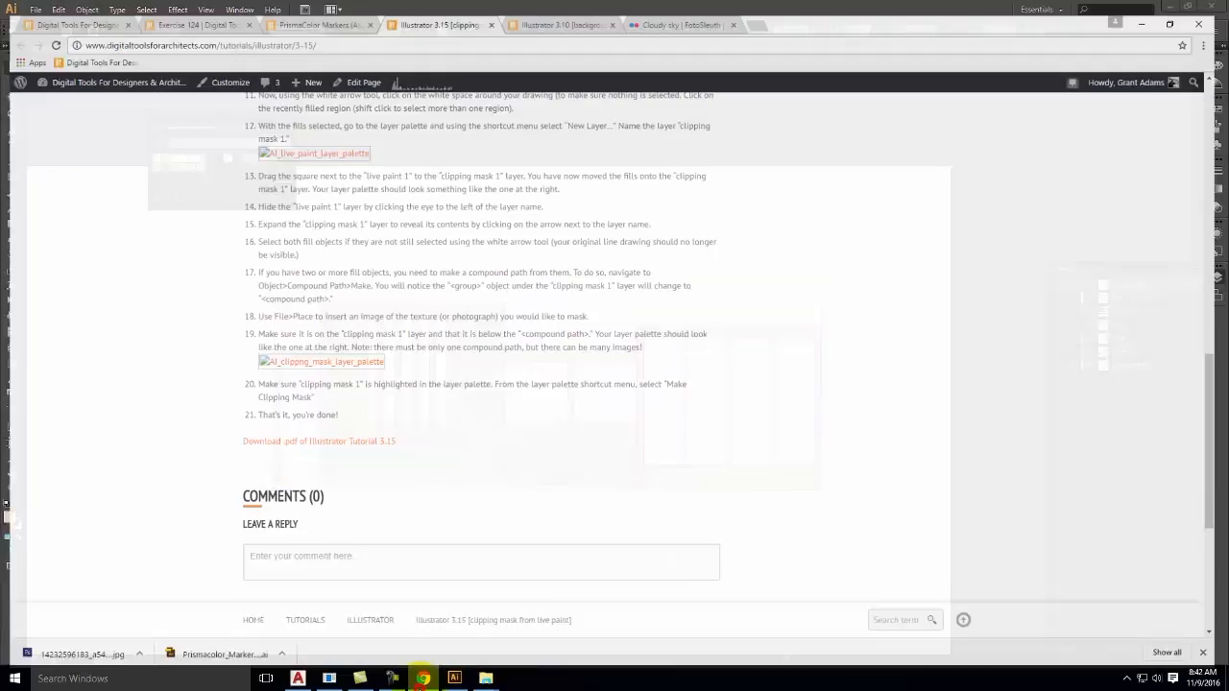
pyautogui.click(700, 9)
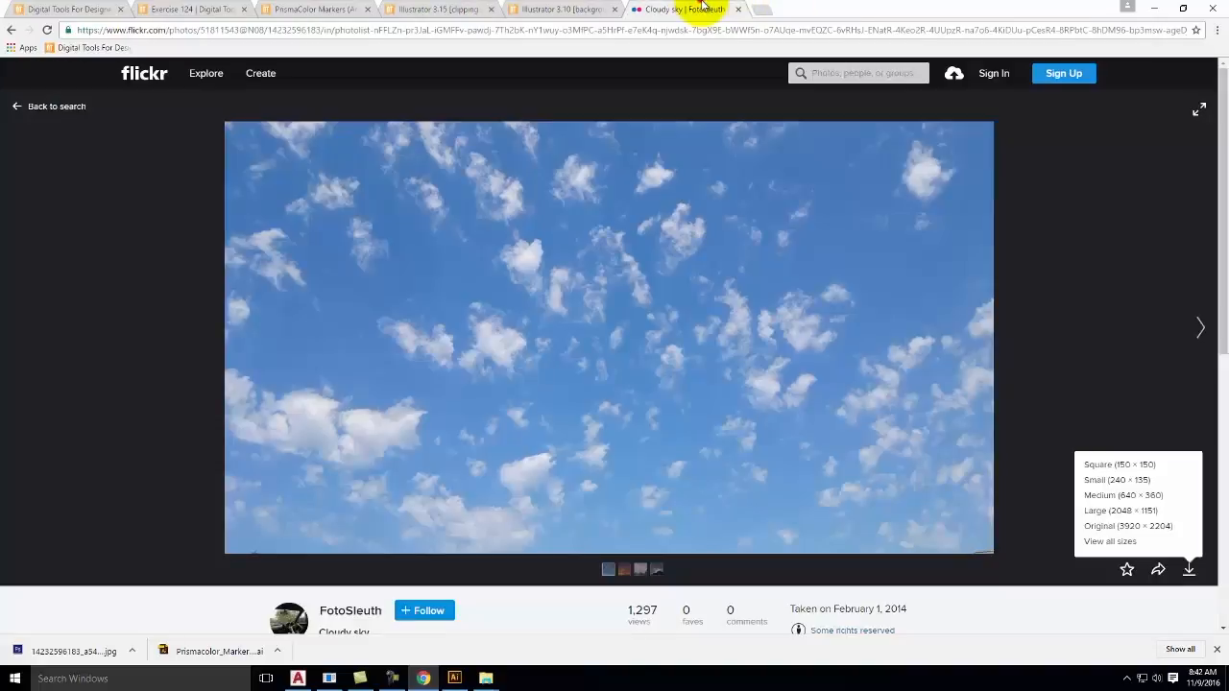
pyautogui.click(8, 30)
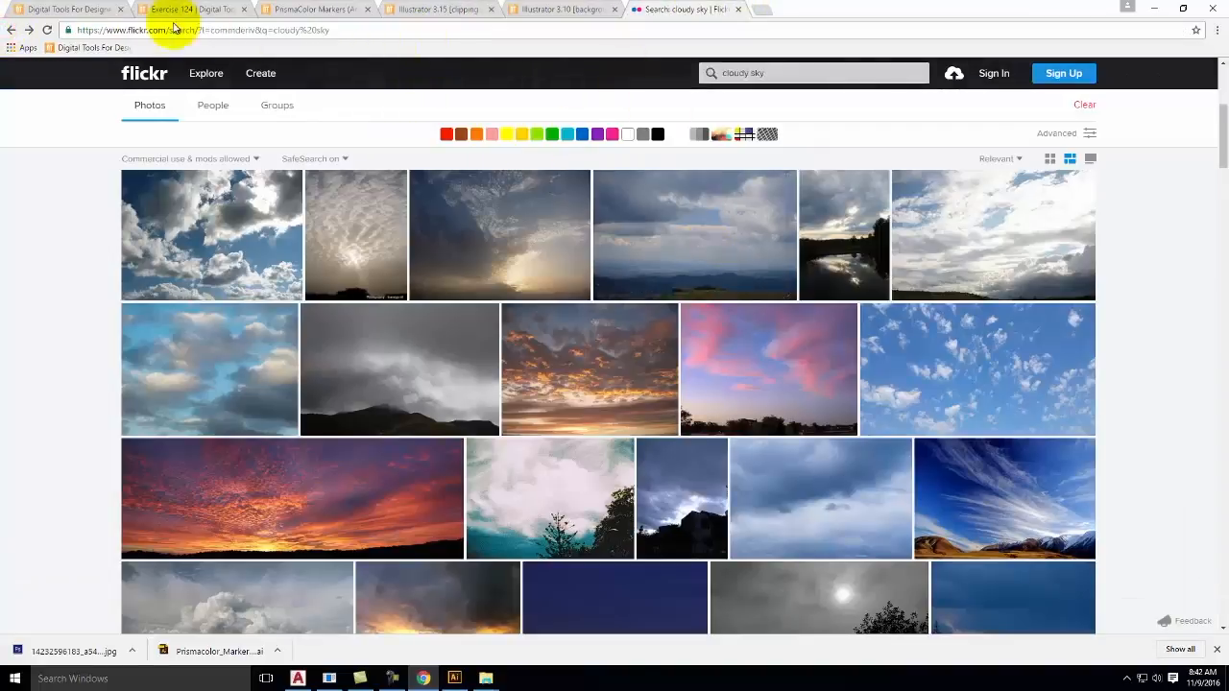
pyautogui.click(11, 29)
pyautogui.moveTo(666, 116); pyautogui.dragTo(498, 101)
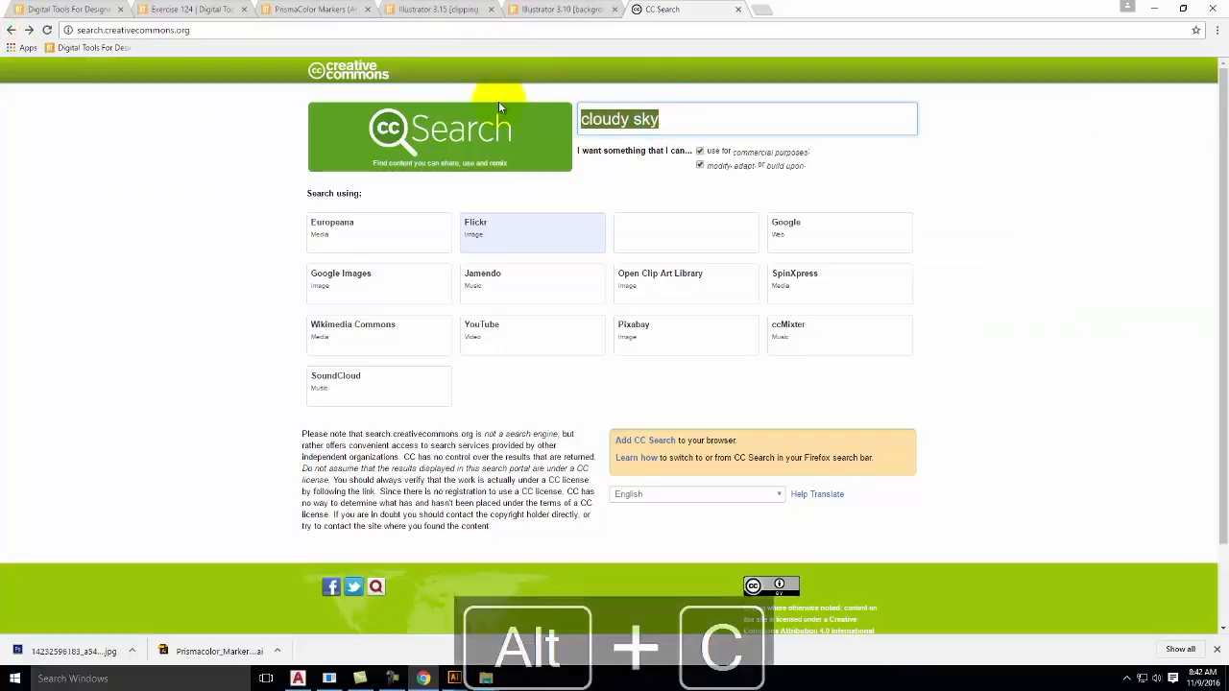
pyautogui.write('concrete')
pyautogui.hotkey('alt', 'Return')
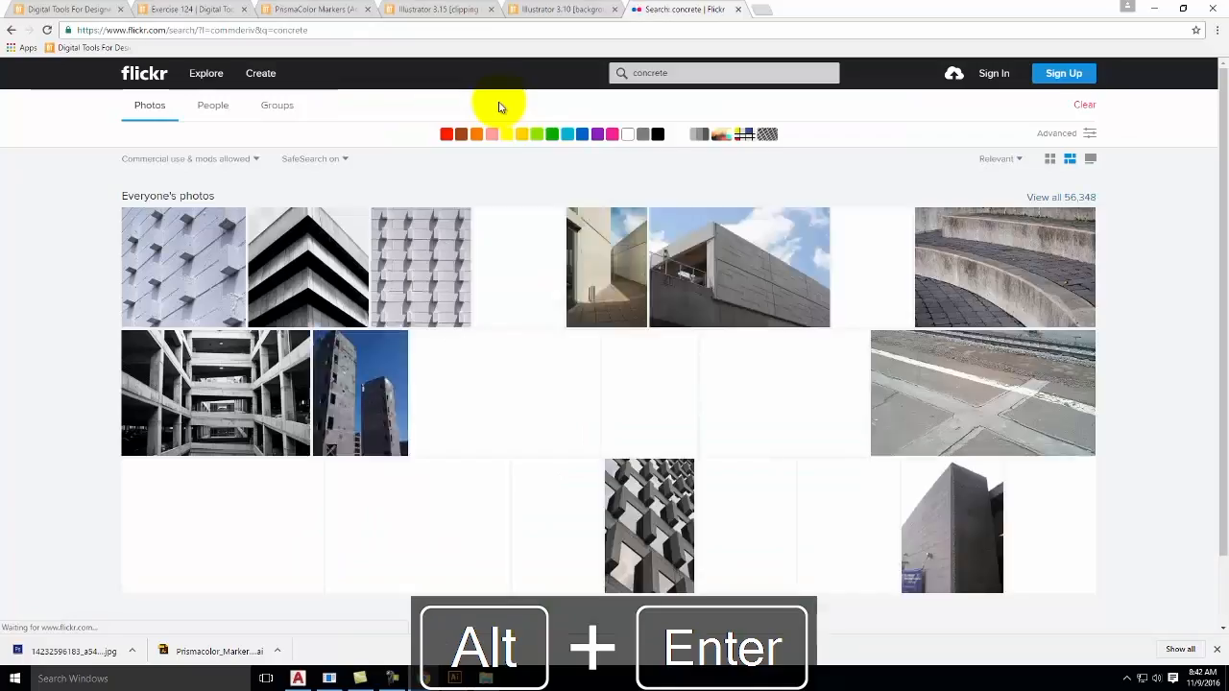
# - Look through the concrete photos and refine the Flickr search to "concrete texture"
pyautogui.scroll(-5, 548, 294)
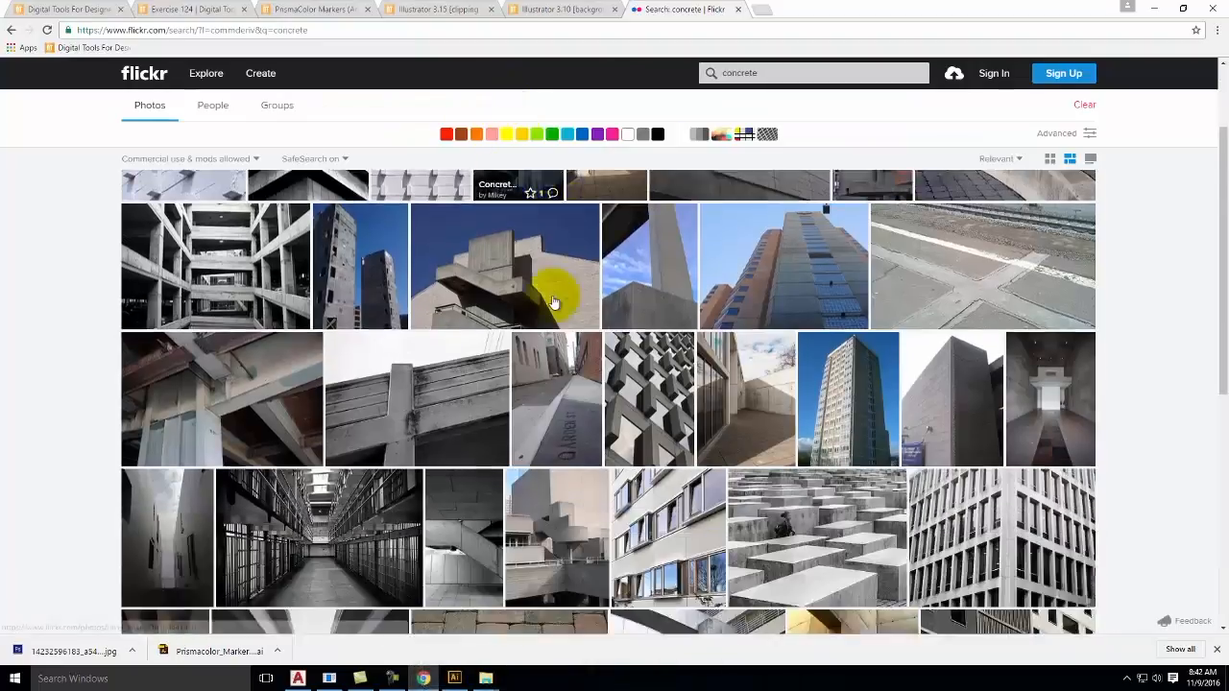
pyautogui.scroll(-4, 553, 302)
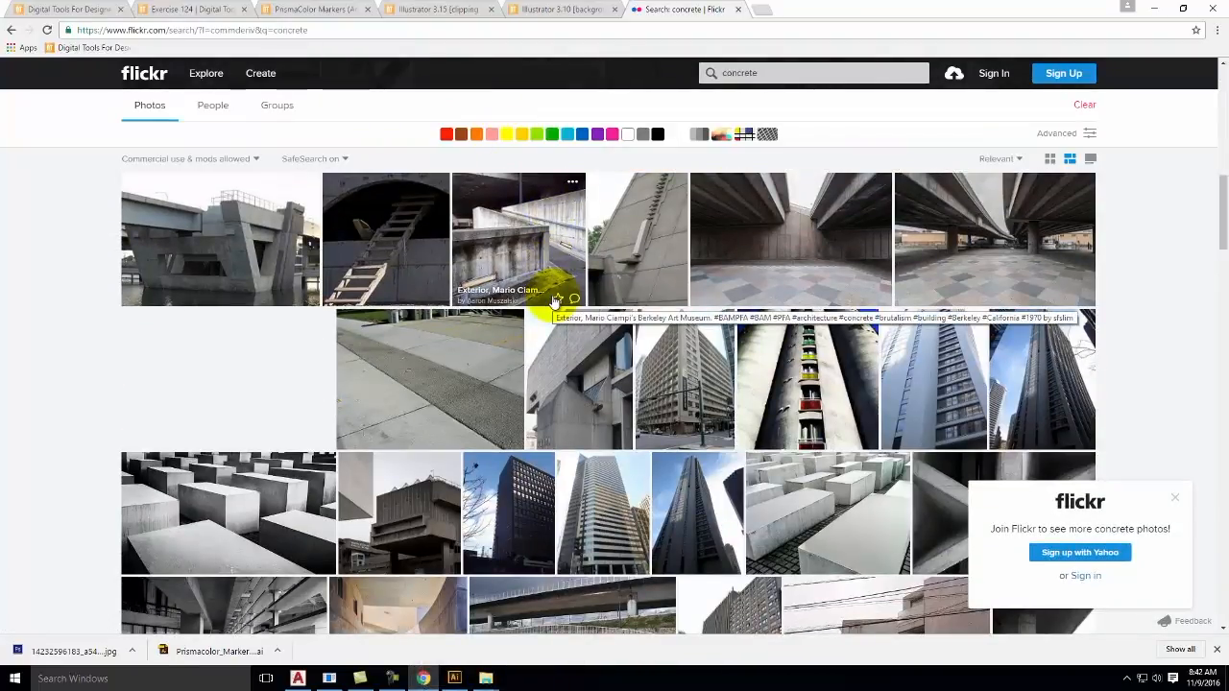
pyautogui.scroll(6, 553, 303)
pyautogui.scroll(3, 553, 303)
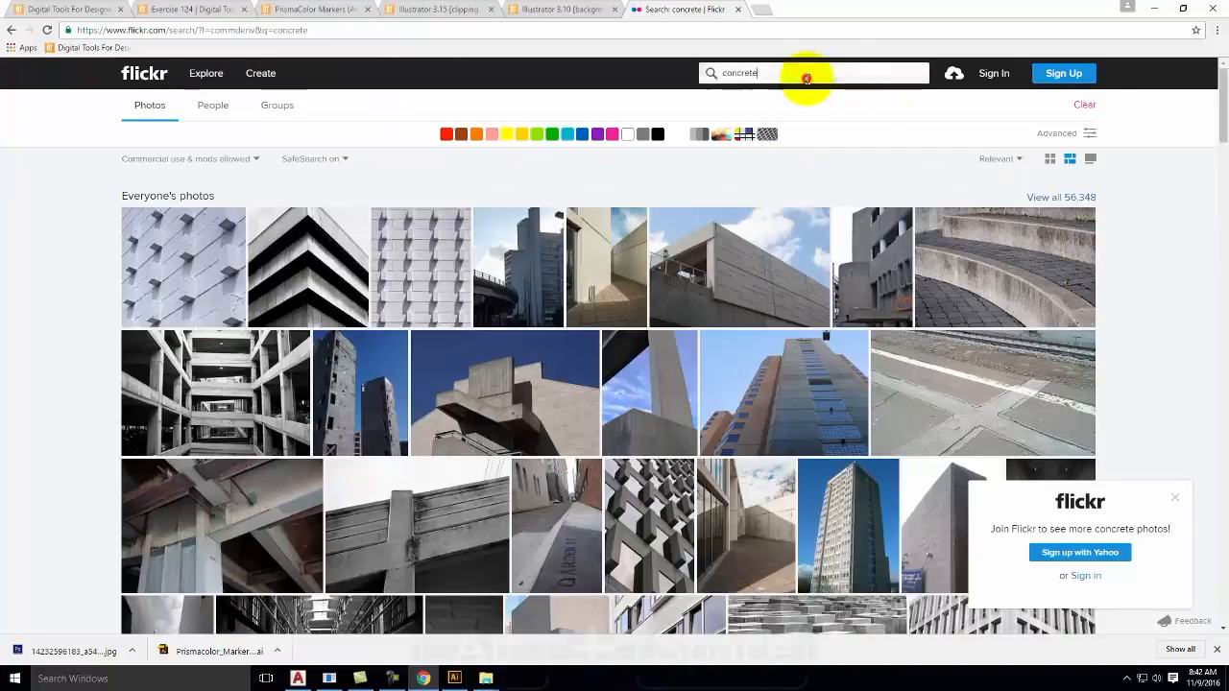
pyautogui.click(807, 78)
pyautogui.hotkey('alt', 'space')
pyautogui.write('texture')
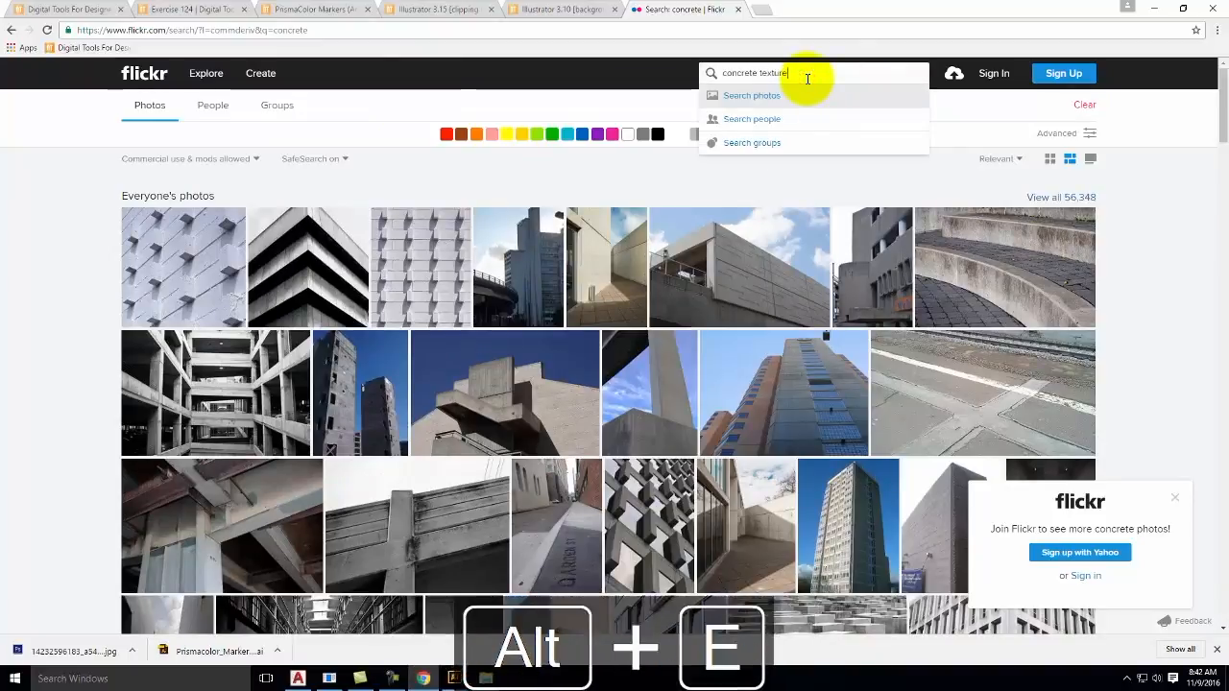
pyautogui.press('Return')
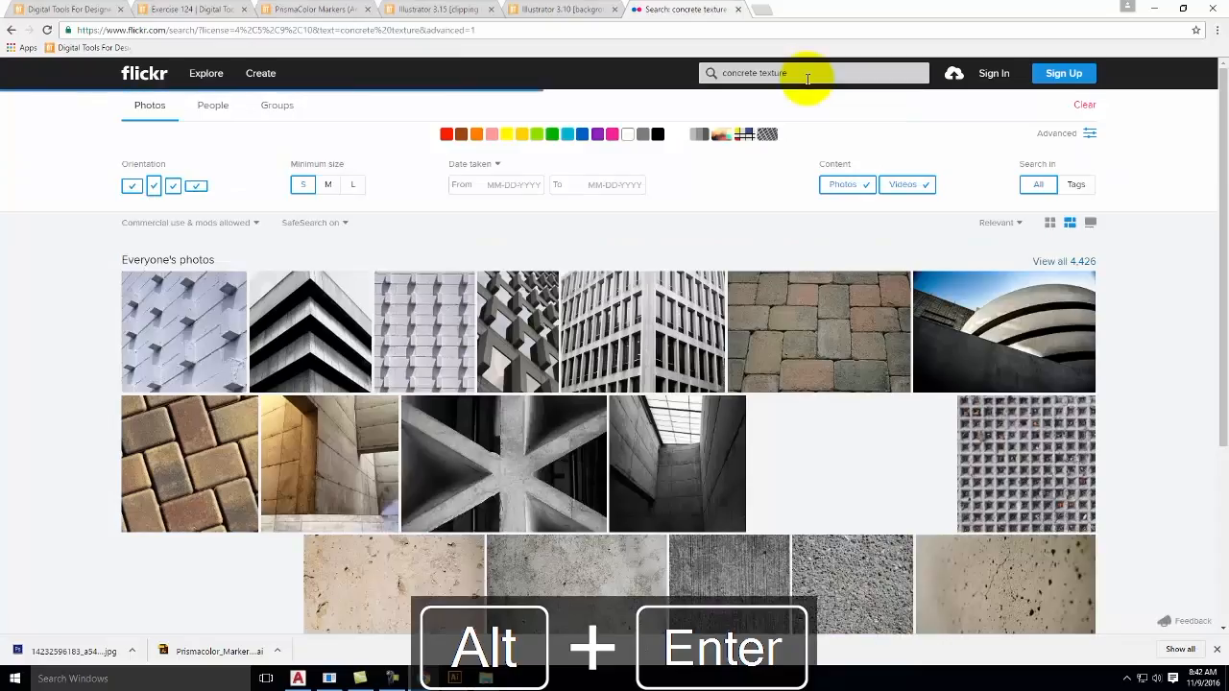
# - Look through the Flickr results for "concrete texture" for a photo suited to the building walls
pyautogui.scroll(-3, 655, 171)
pyautogui.scroll(-3, 656, 171)
pyautogui.scroll(-5, 656, 171)
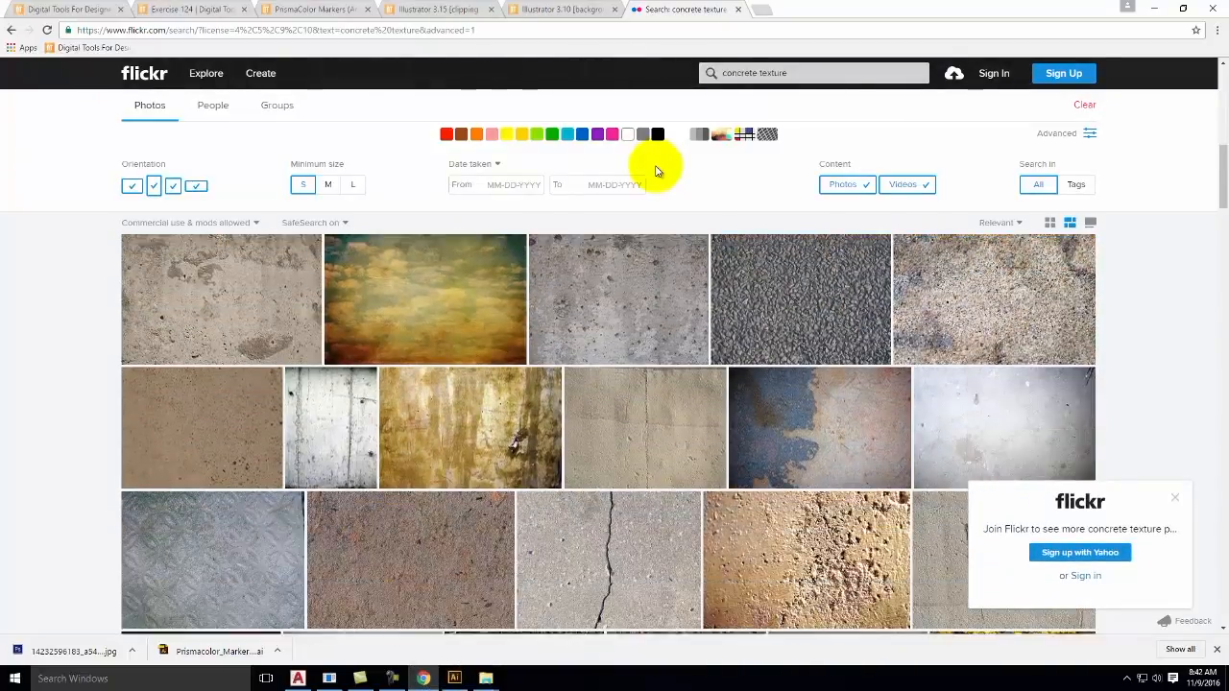
pyautogui.scroll(-6, 655, 171)
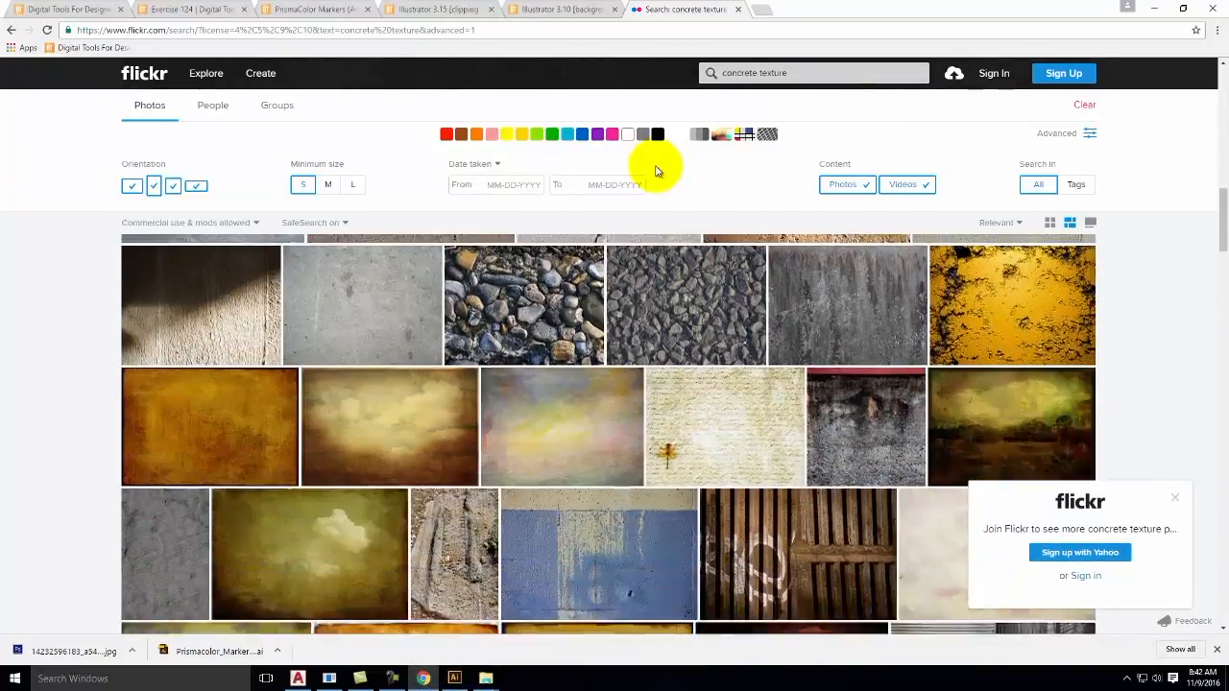
pyautogui.scroll(-8, 655, 171)
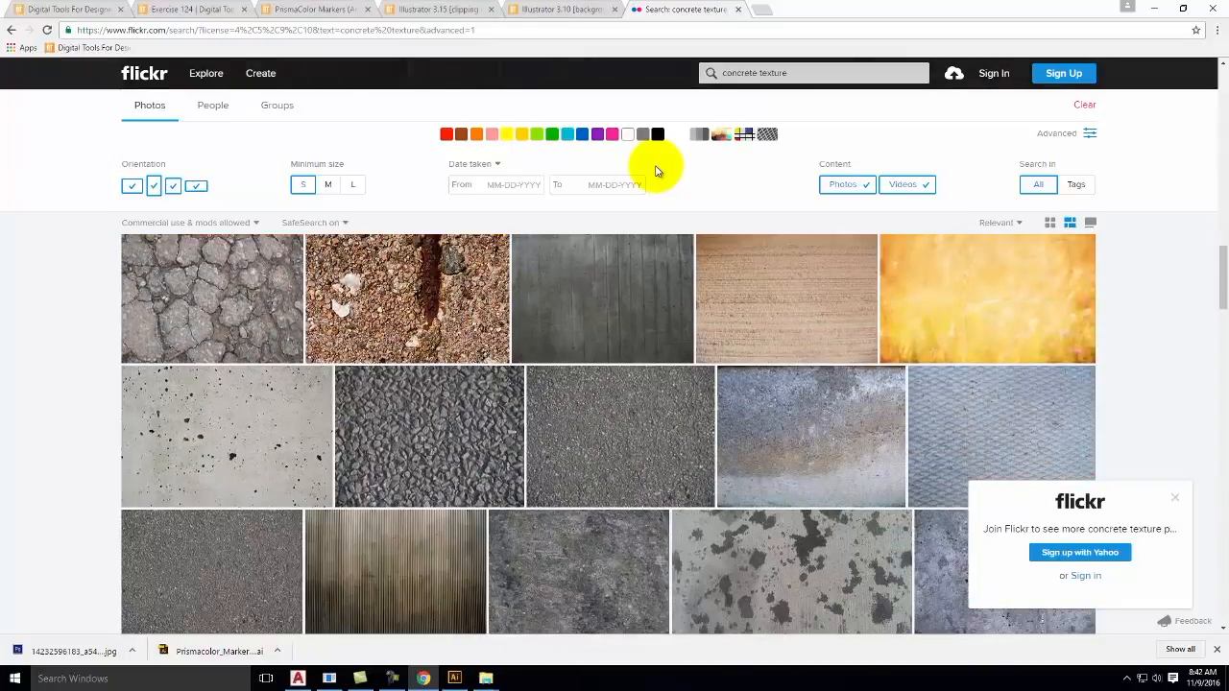
pyautogui.scroll(-5, 655, 171)
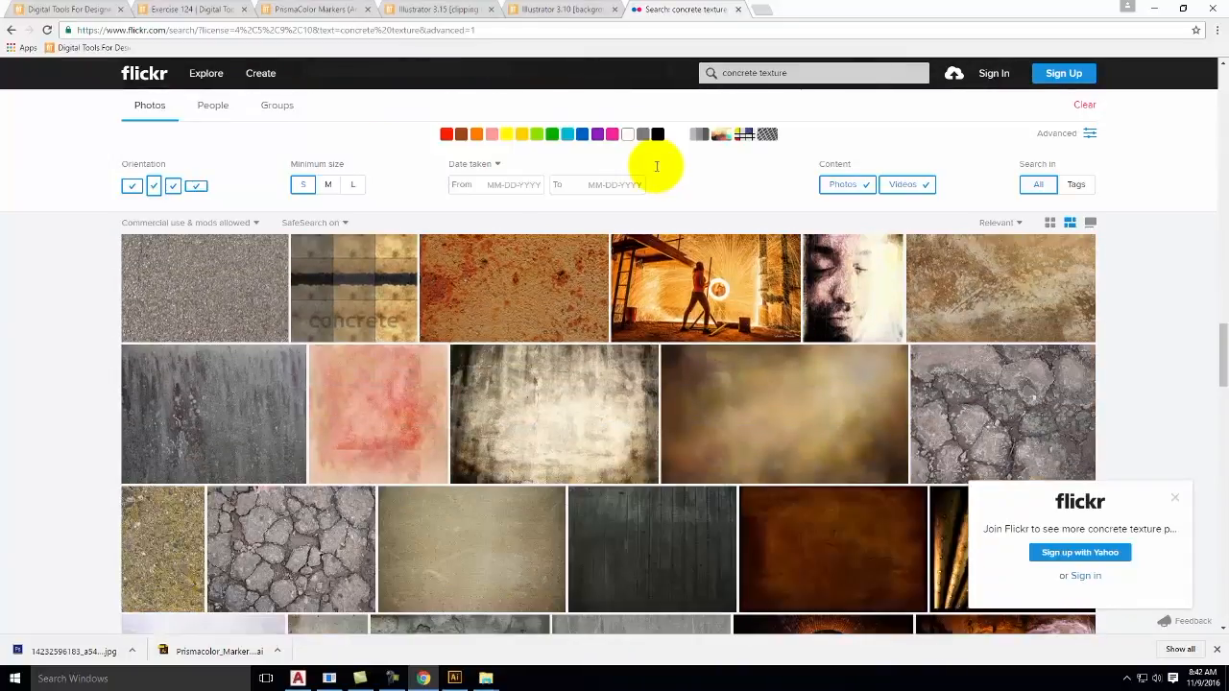
pyautogui.scroll(2, 655, 171)
# - Search Flickr for "concrete board form texture", correcting the misspelled last word
pyautogui.click(807, 76)
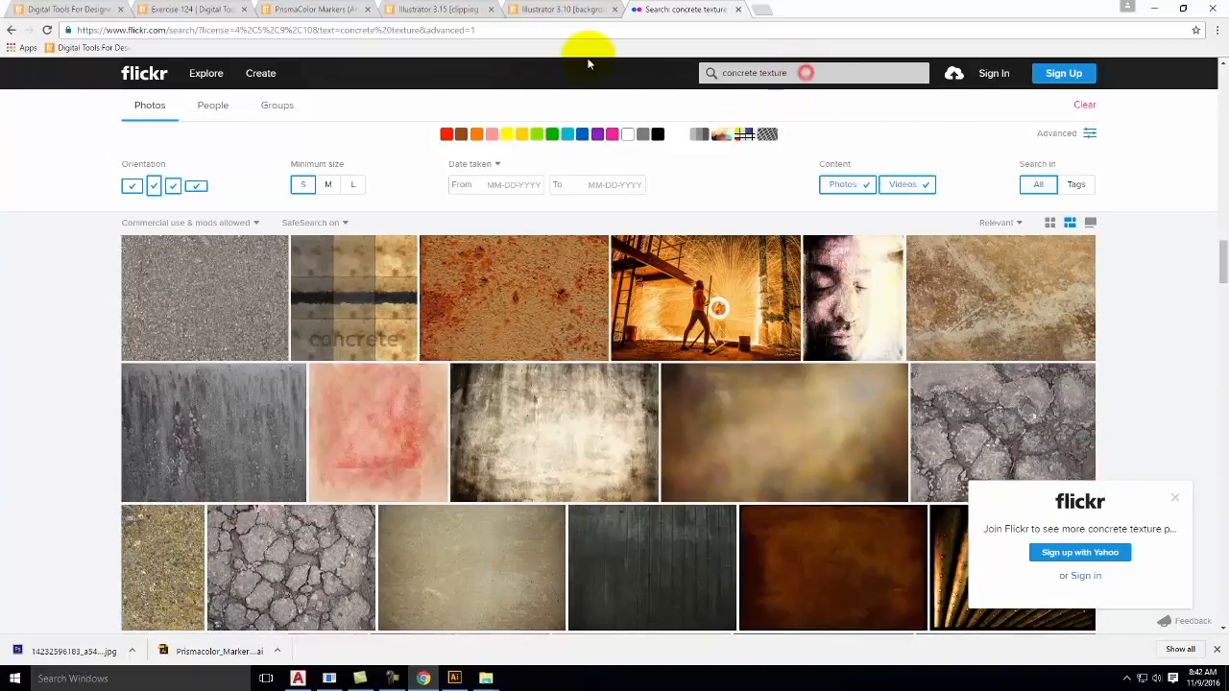
pyautogui.write('concrete')
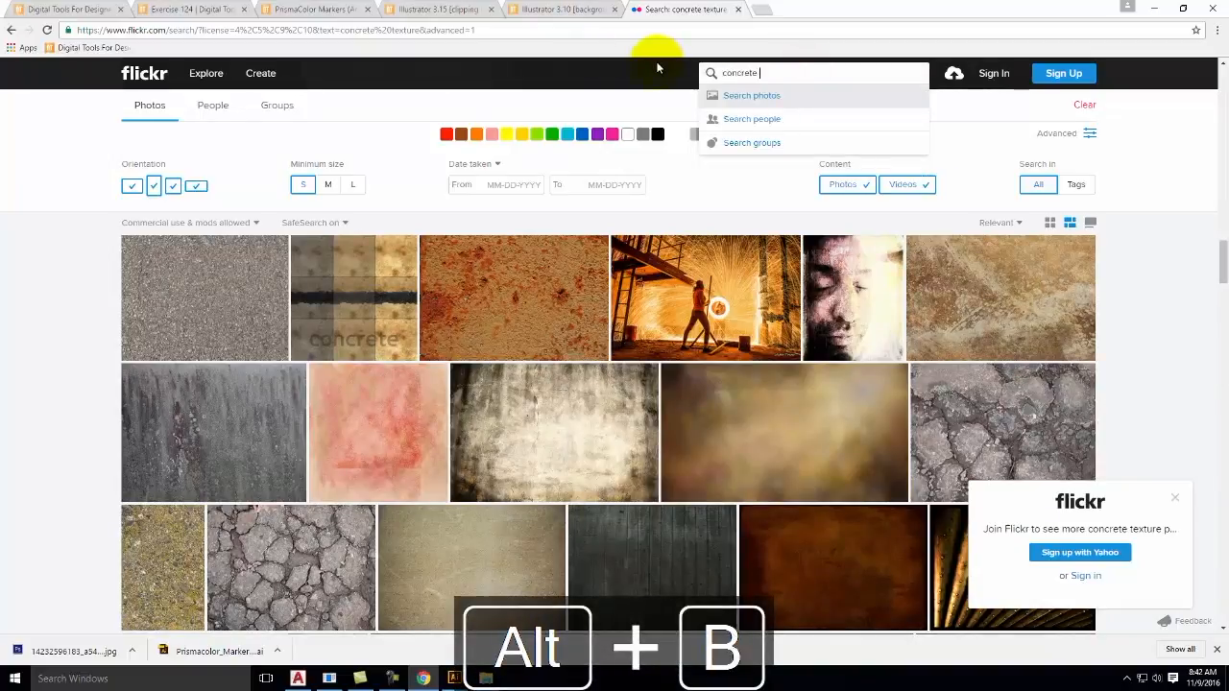
pyautogui.write(' board form textyur')
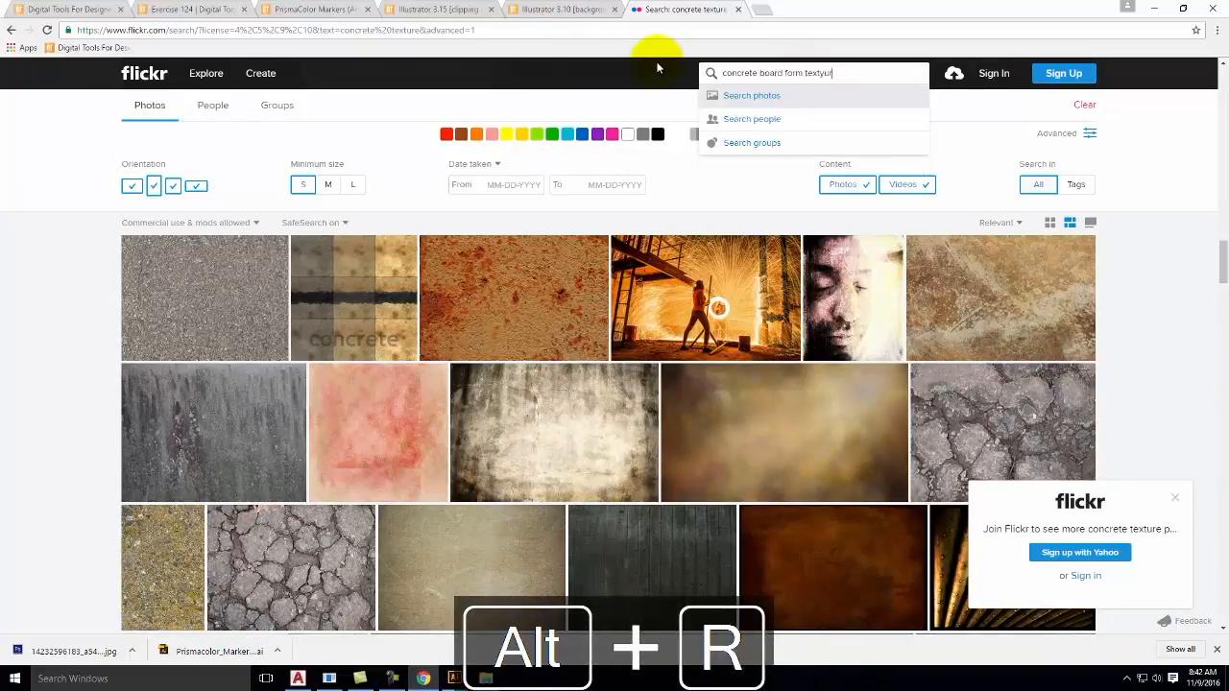
pyautogui.write('e')
pyautogui.press('Return')
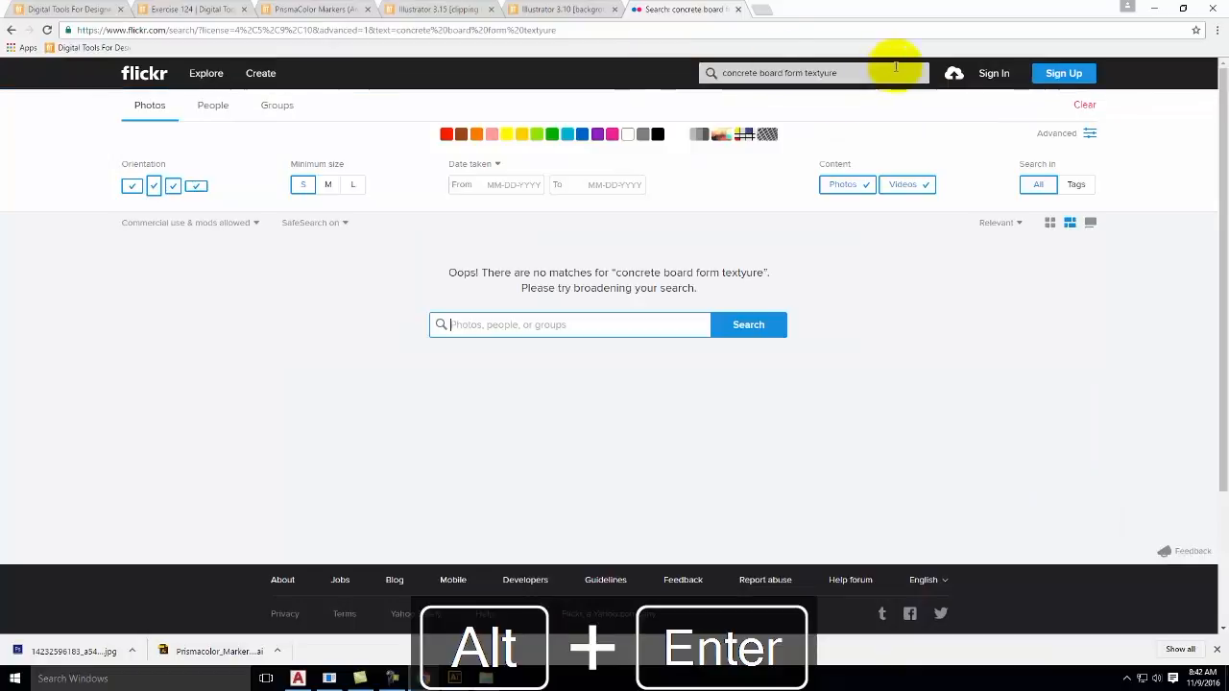
pyautogui.click(822, 73)
pyautogui.press('BackSpace')
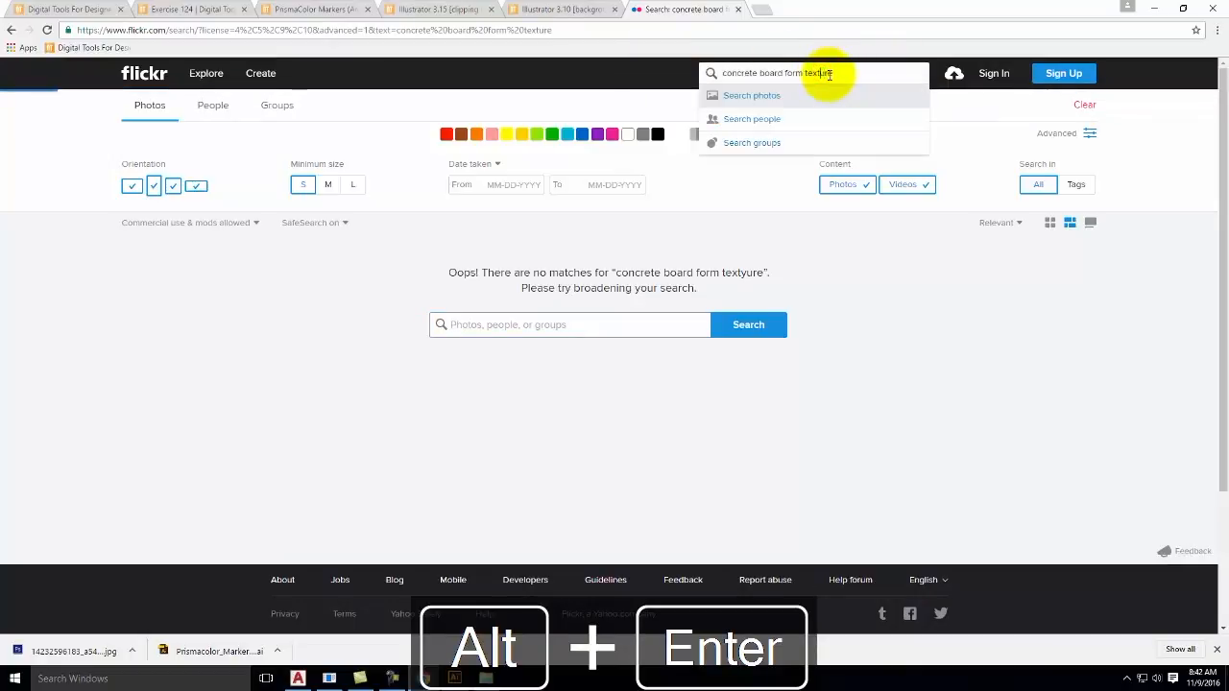
pyautogui.press('Return')
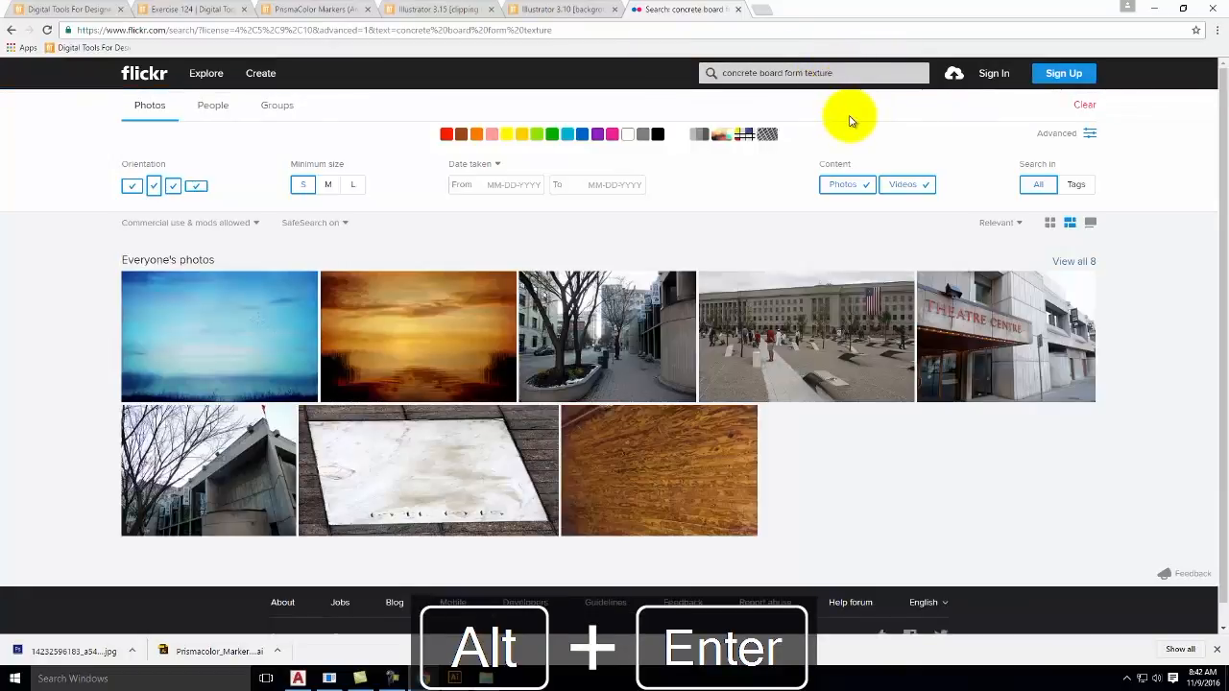
# - Replace the Flickr search with "concrete tiling texture"
pyautogui.tripleClick(852, 74)
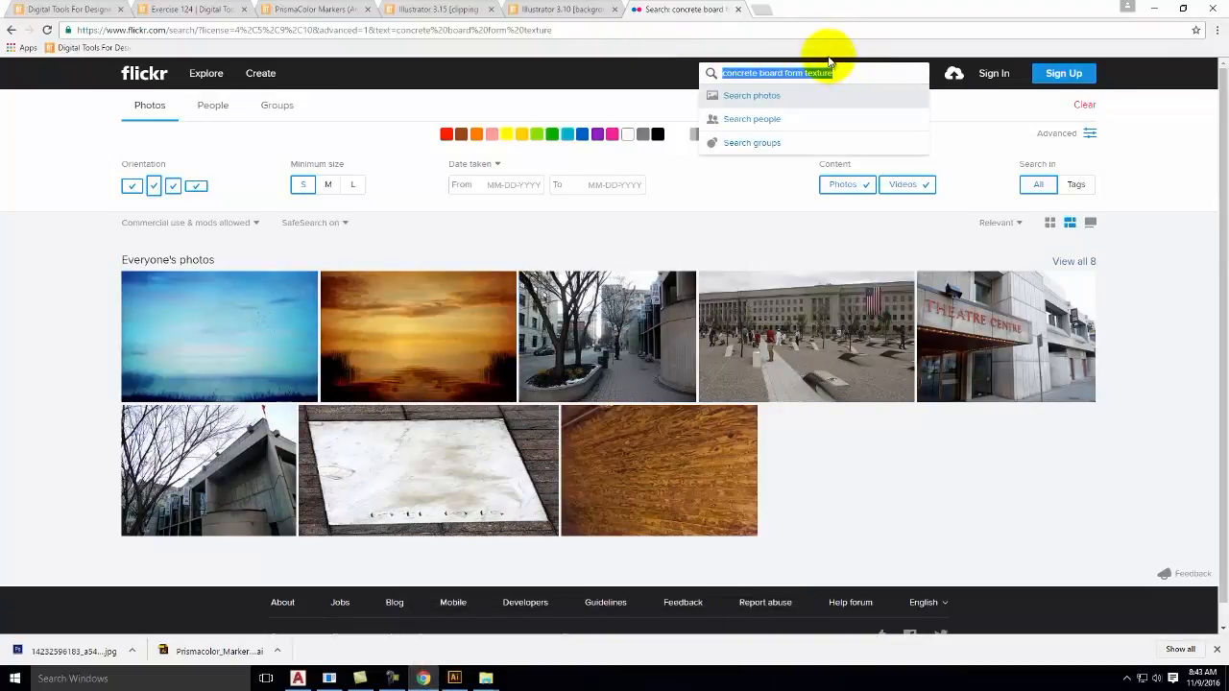
pyautogui.click(8, 32)
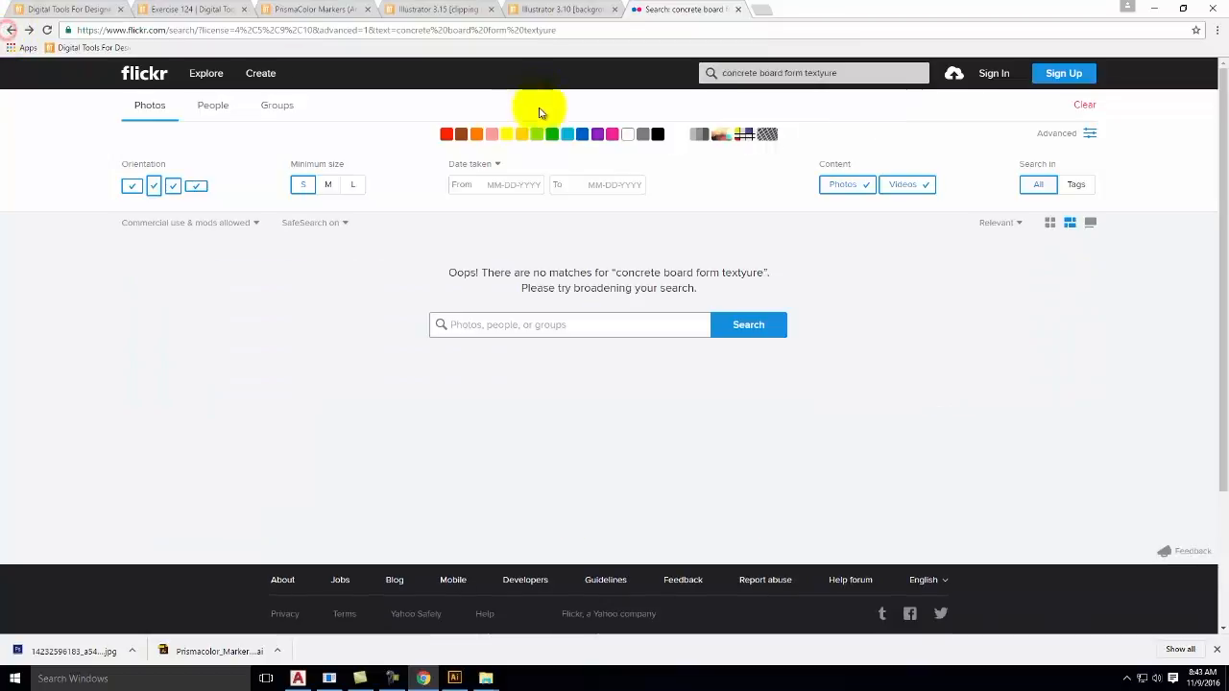
pyautogui.click(865, 73)
pyautogui.write('concrete ti')
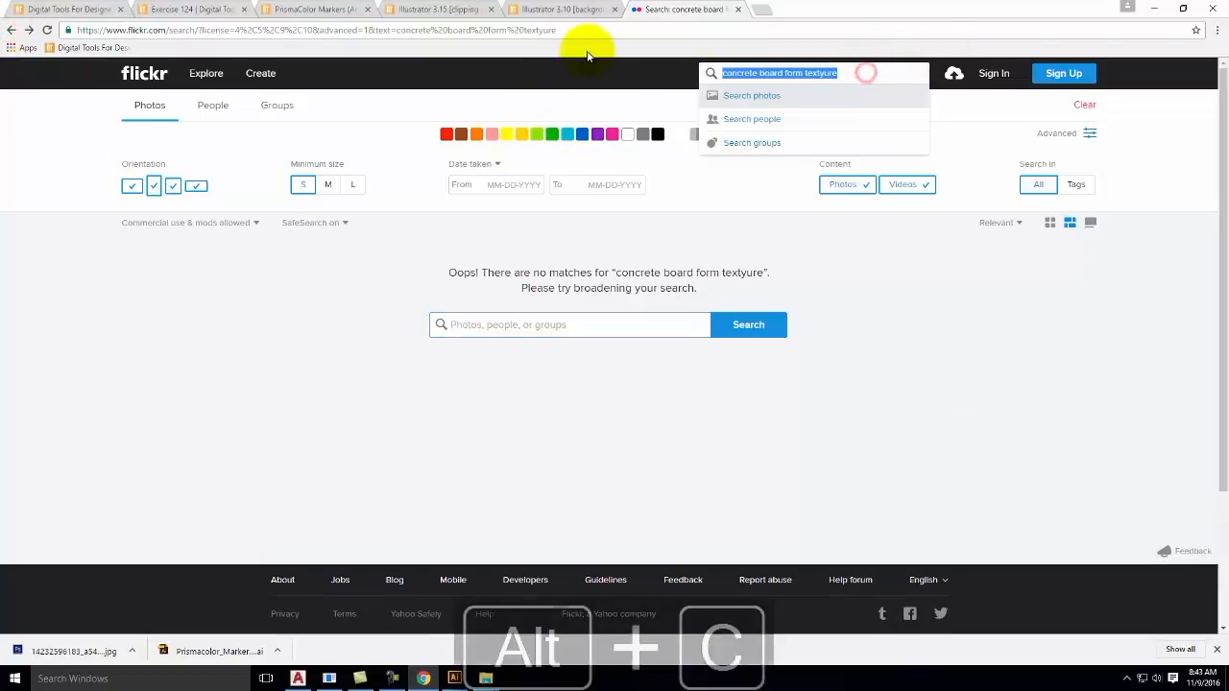
pyautogui.write('ling texture')
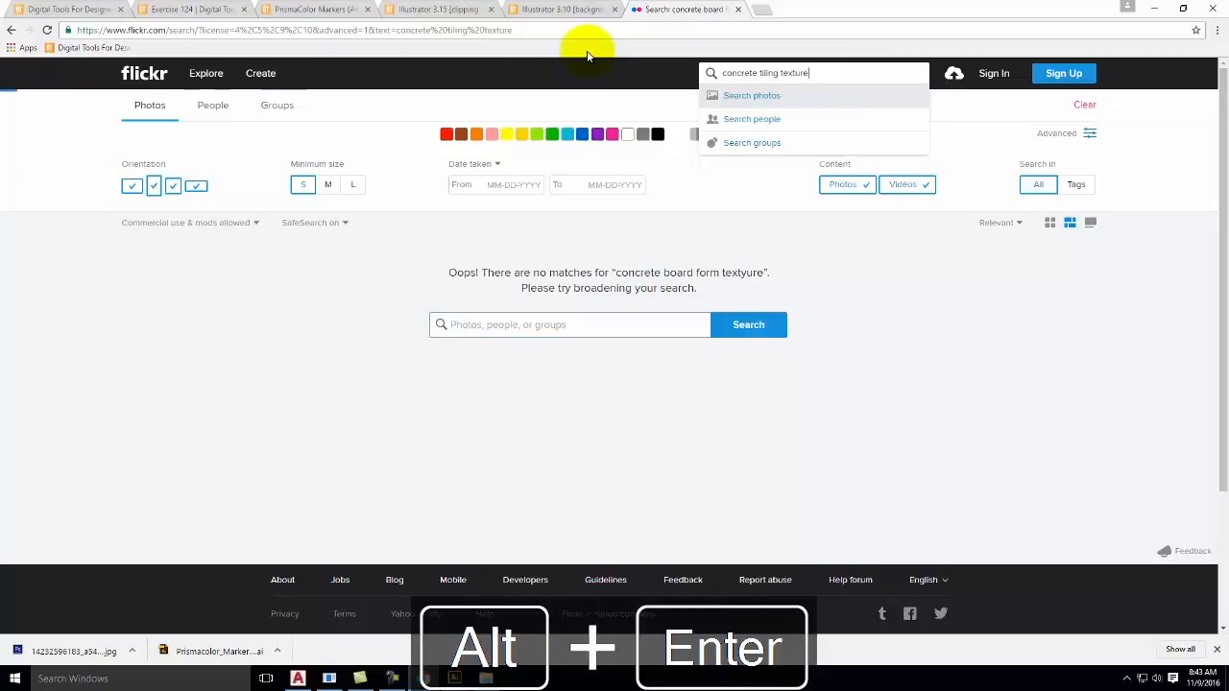
pyautogui.press('Return')
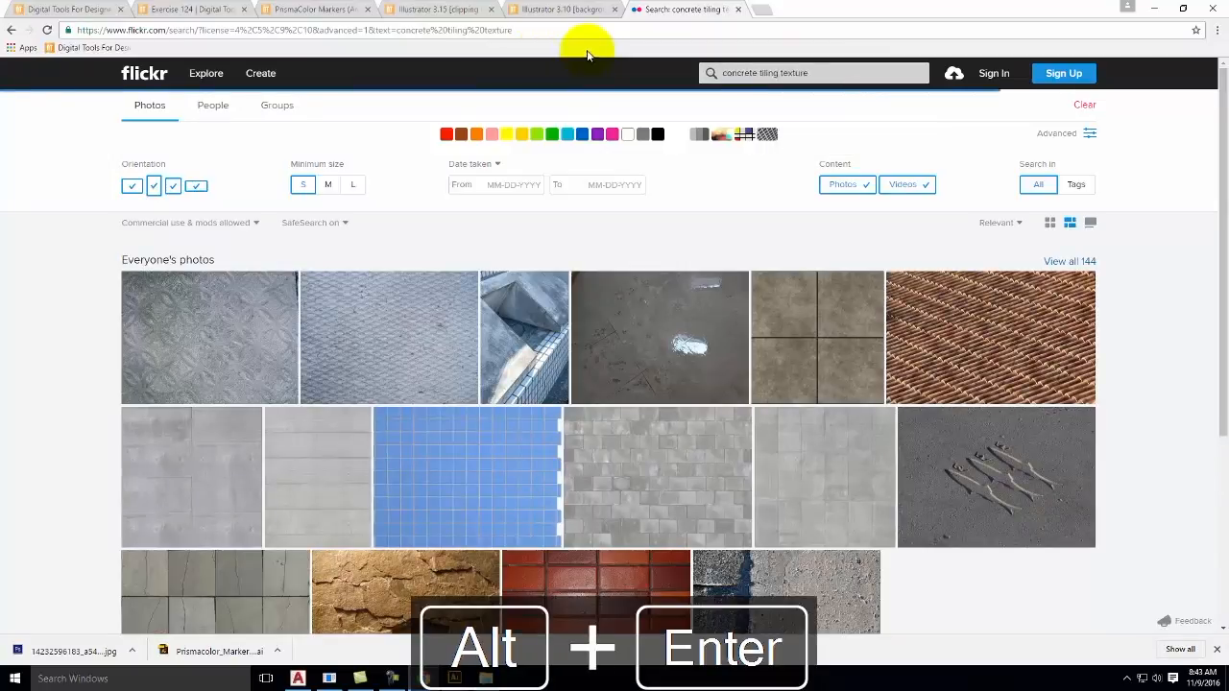
# - Look through the tiling texture results and open the seamless concrete pavement photo with staggered grey blocks
pyautogui.scroll(-2, 855, 255)
pyautogui.scroll(-5, 859, 295)
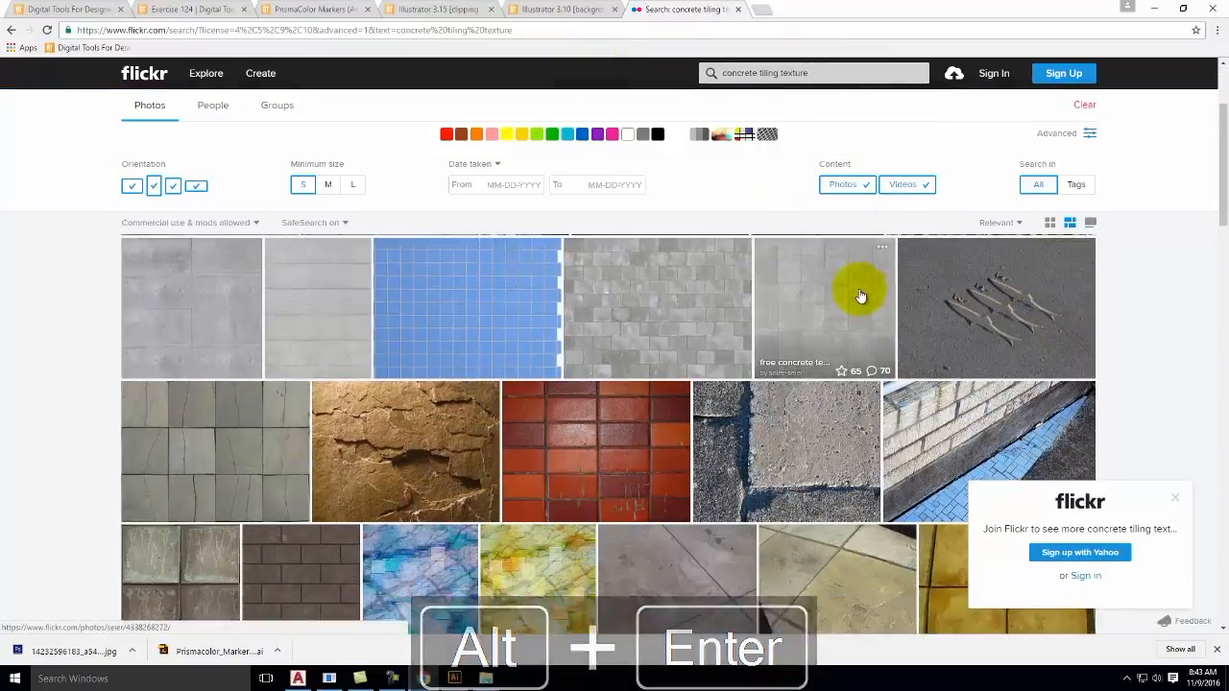
pyautogui.scroll(-4, 861, 297)
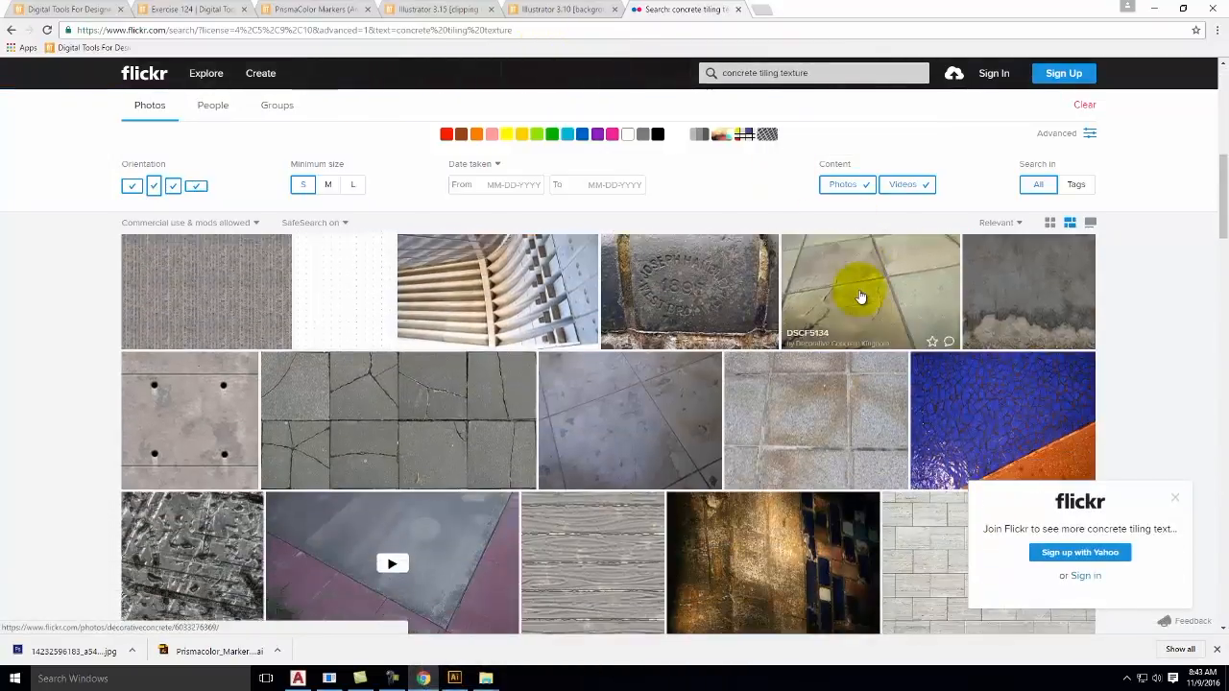
pyautogui.scroll(-7, 861, 297)
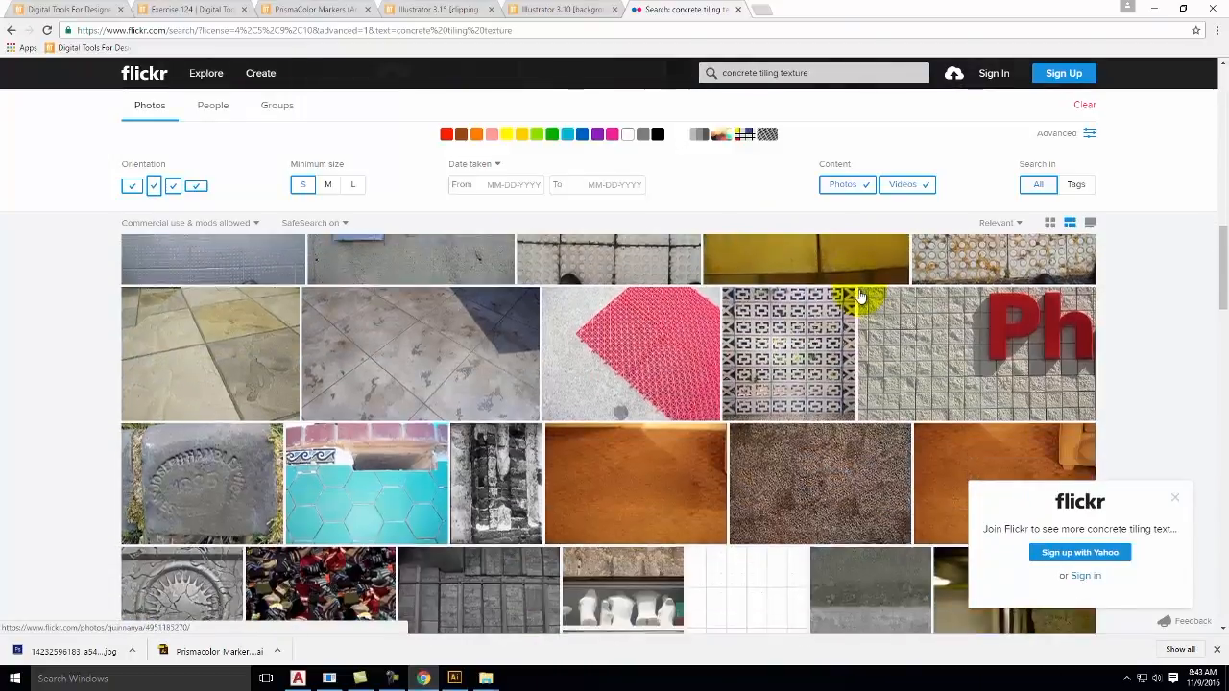
pyautogui.scroll(-7, 860, 297)
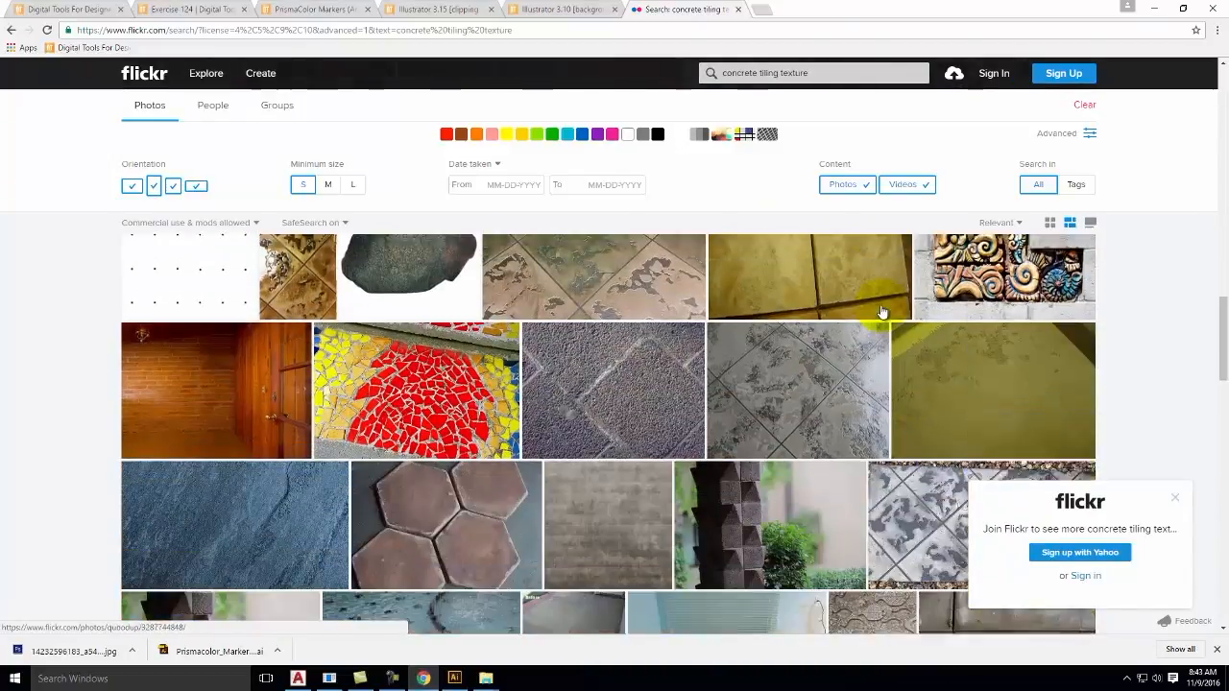
pyautogui.scroll(-8, 881, 310)
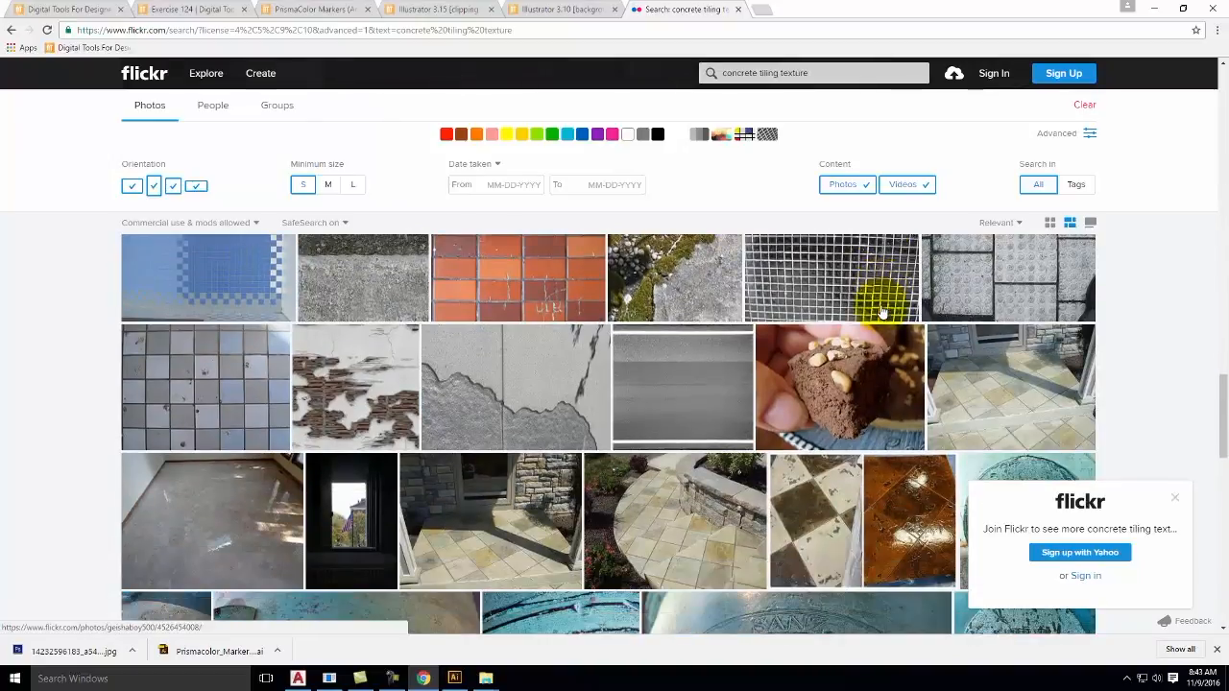
pyautogui.scroll(20, 881, 310)
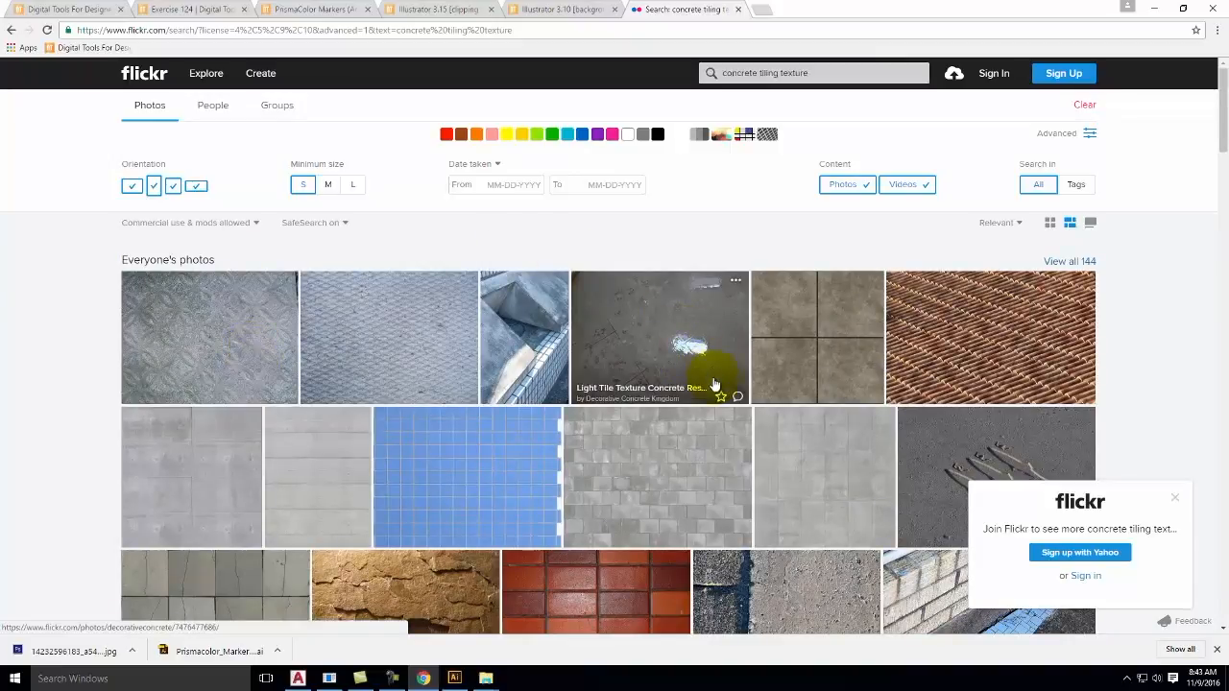
pyautogui.click(658, 469)
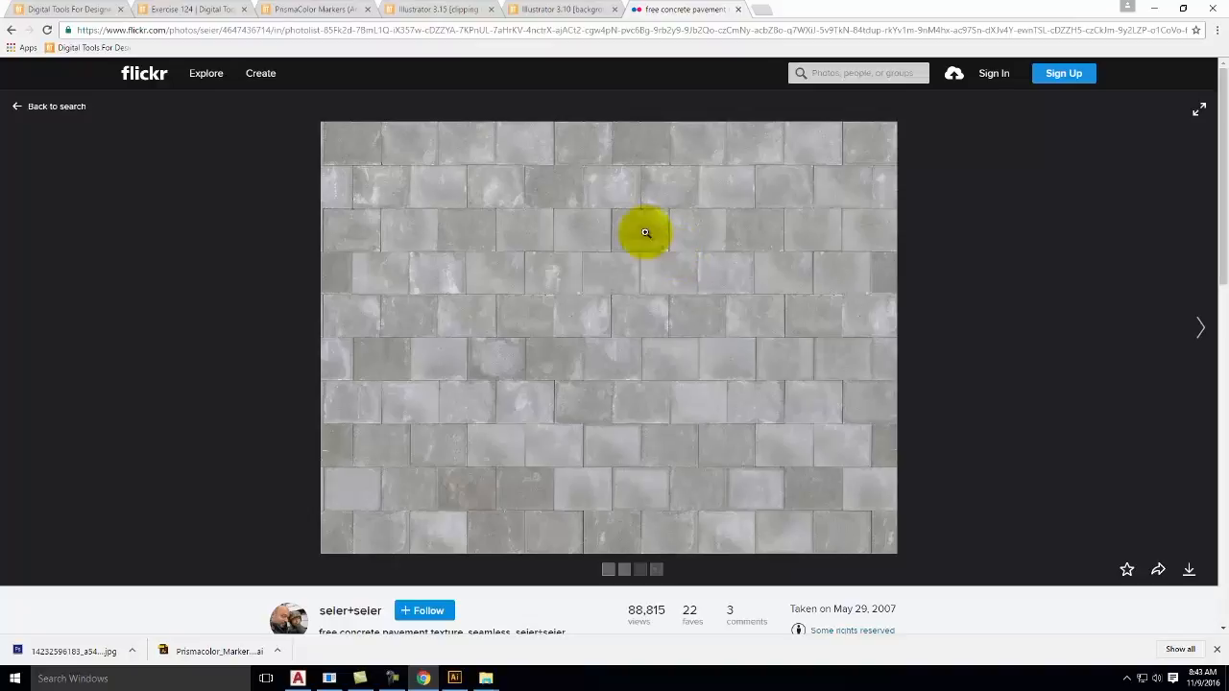
# - Download the pavement photo at its original size (2400 × 1800) and show the file in its folder
pyautogui.click(1189, 570)
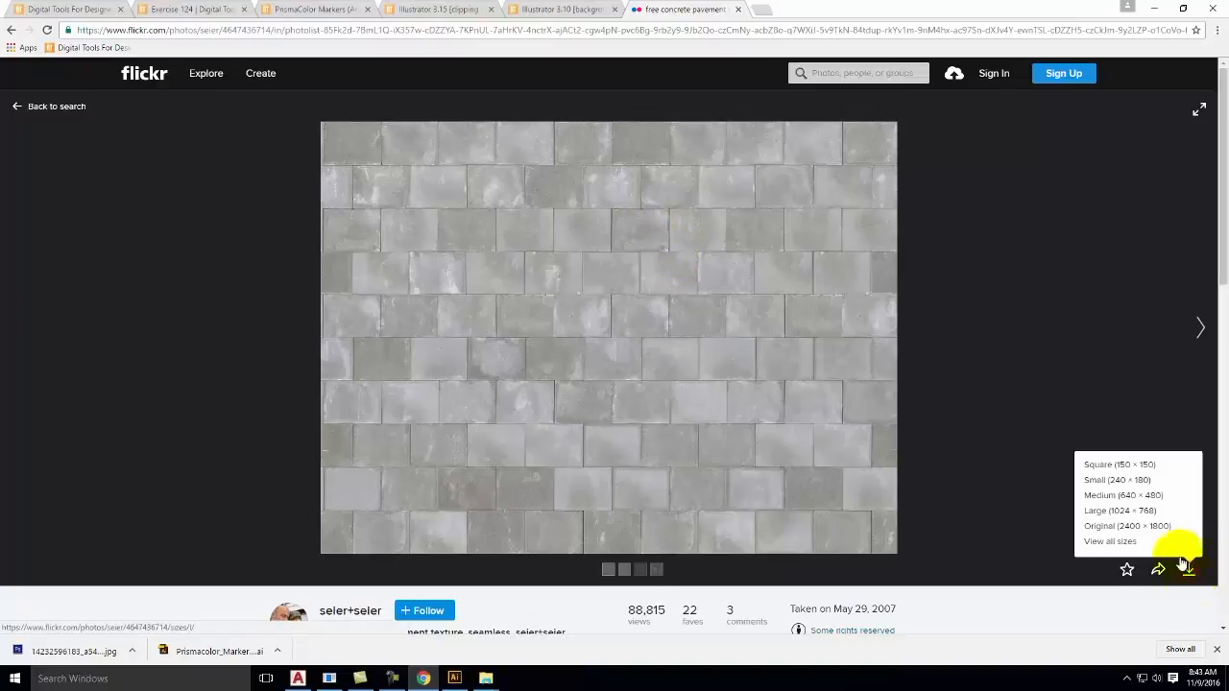
pyautogui.click(1156, 526)
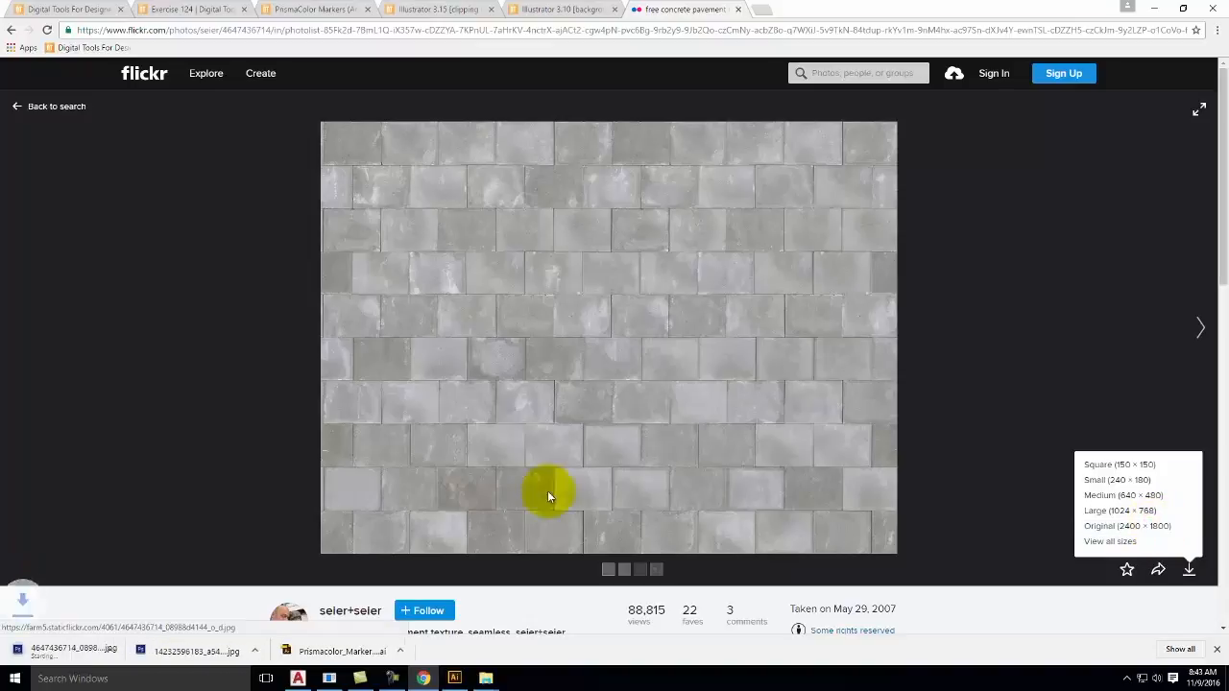
pyautogui.click(133, 656)
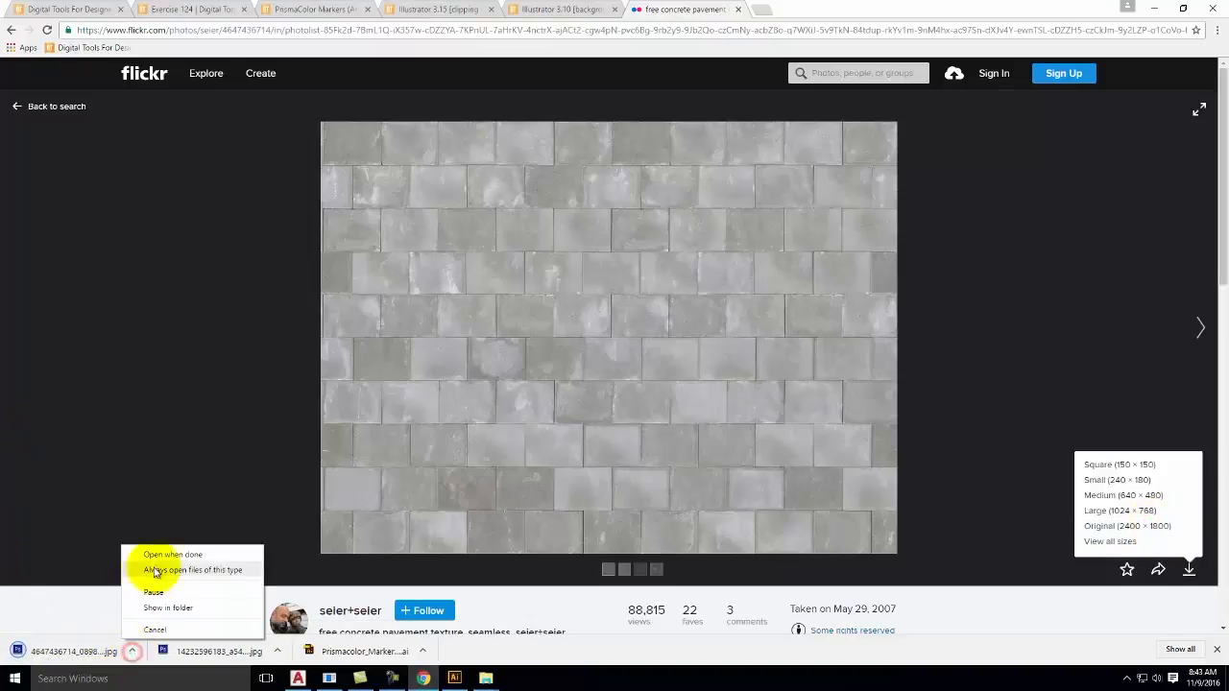
pyautogui.click(157, 608)
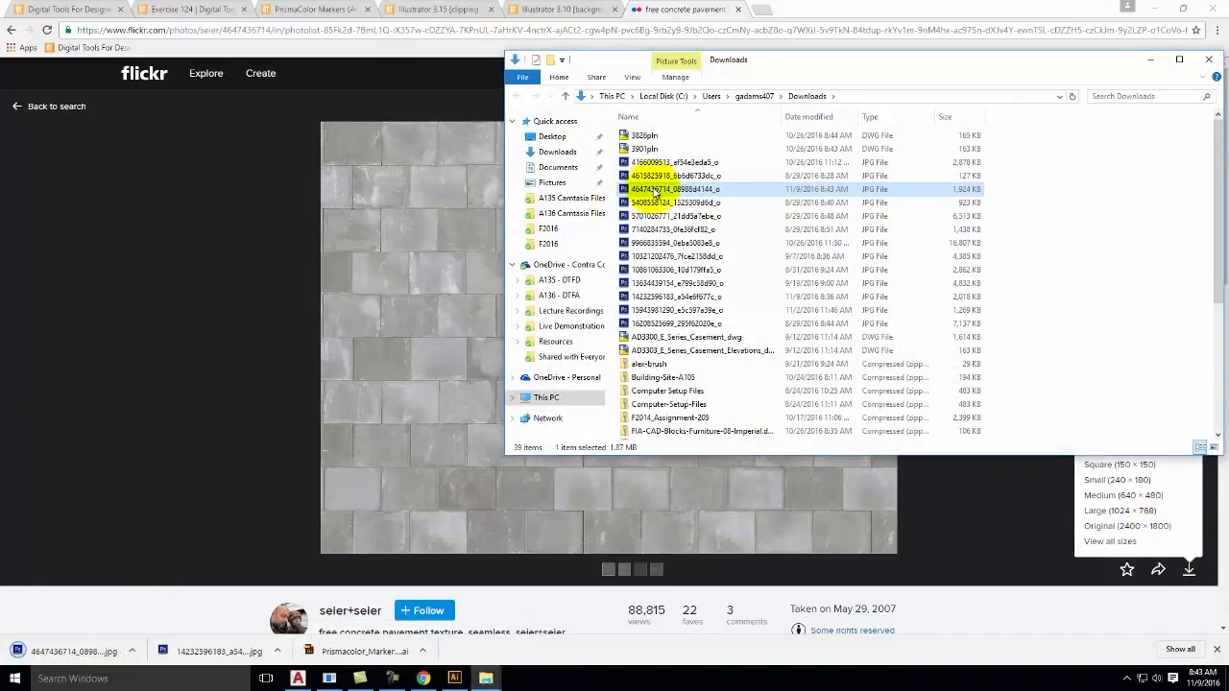
# - Copy the downloaded pavement photo and open the Background Images folder inside Resources
pyautogui.rightClick(652, 189)
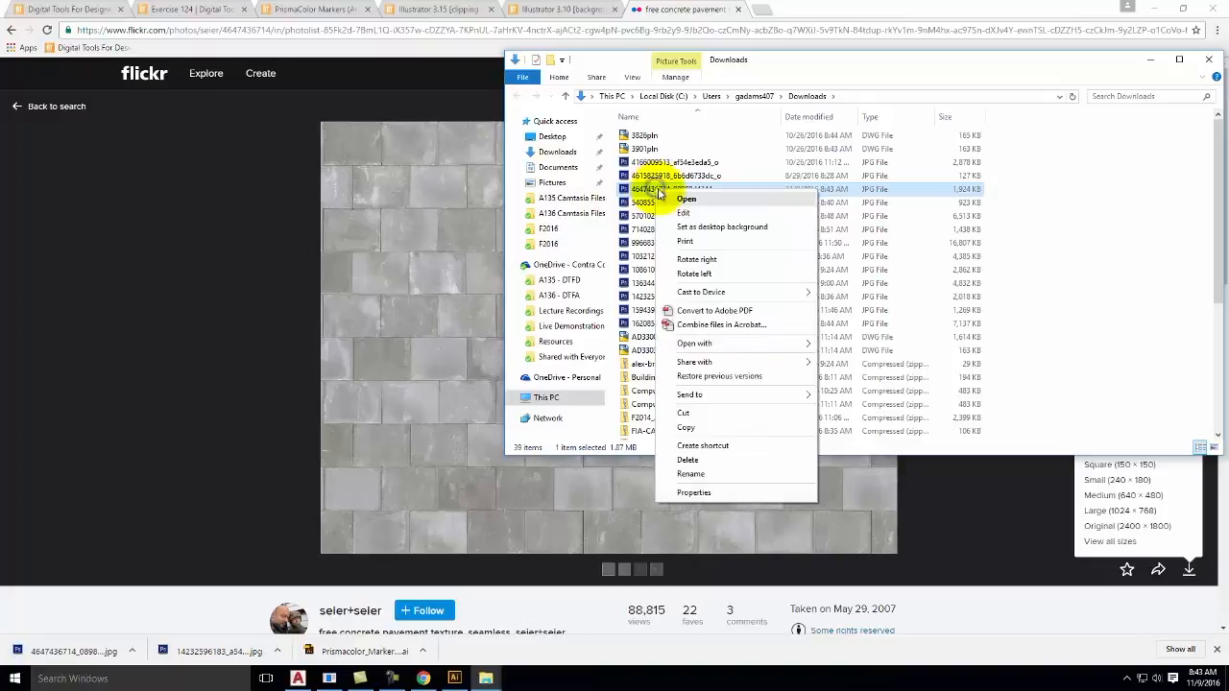
pyautogui.click(690, 431)
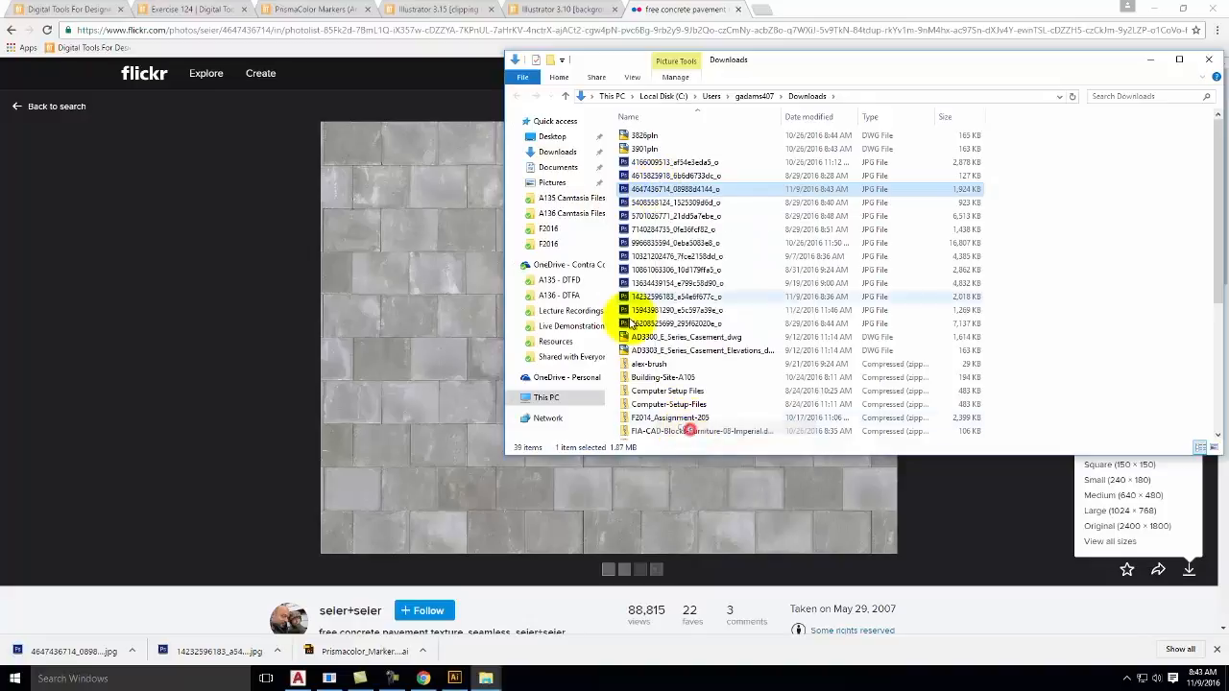
pyautogui.click(555, 340)
pyautogui.doubleClick(660, 162)
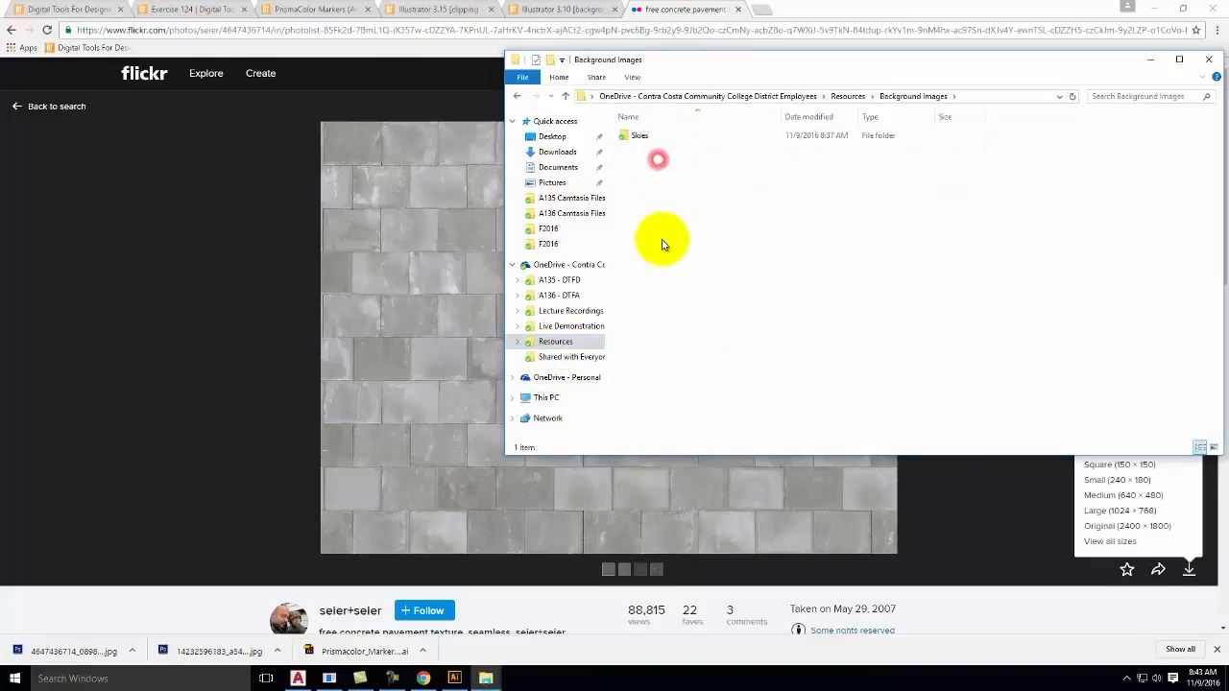
# - Create a folder named Concrete in Background Images and paste the copied photo into it
pyautogui.rightClick(656, 219)
pyautogui.moveTo(685, 416)
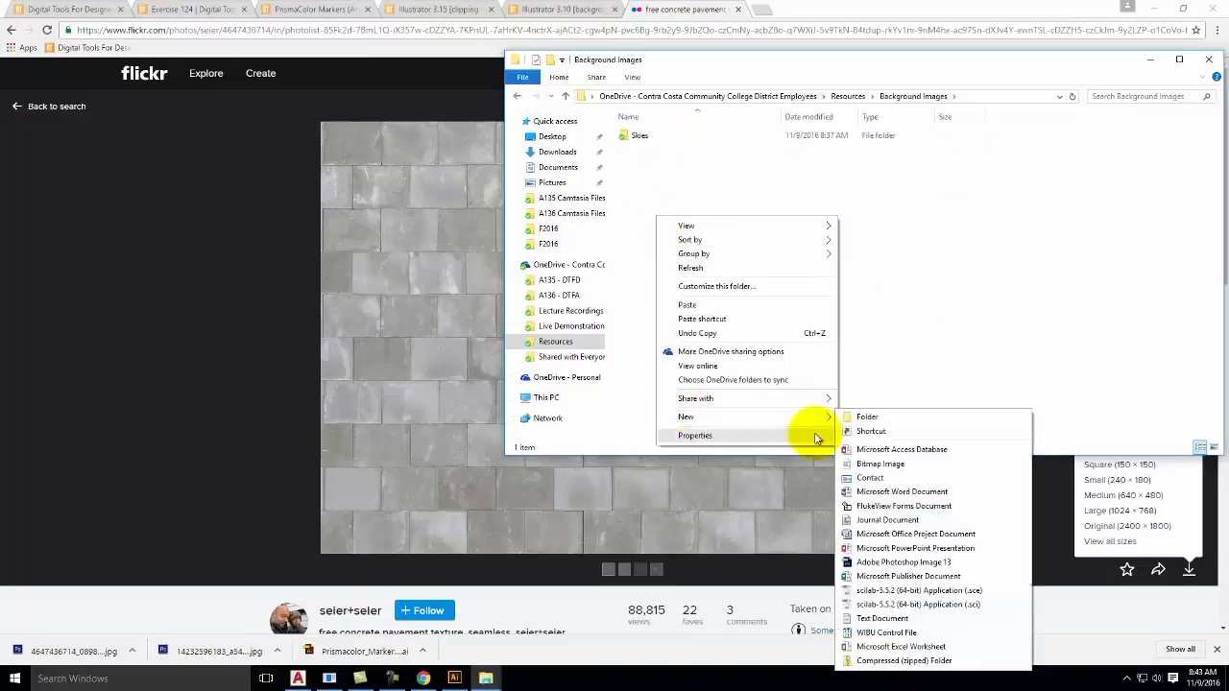
pyautogui.click(951, 417)
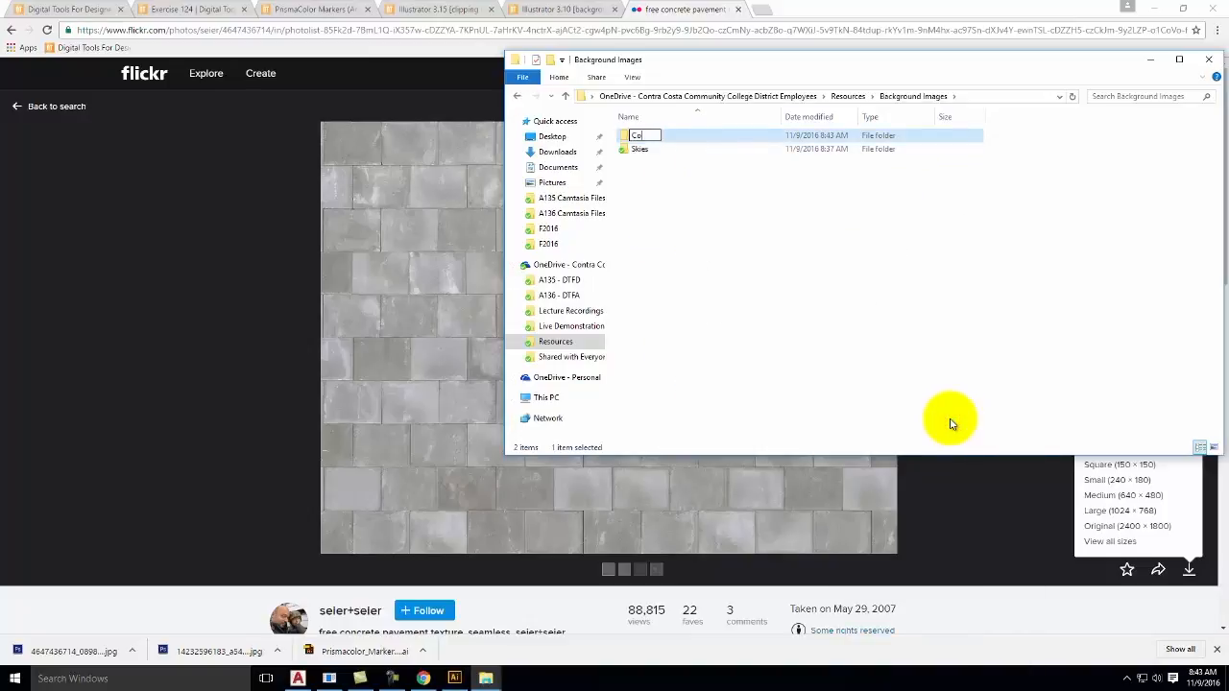
pyautogui.doubleClick(708, 137)
pyautogui.rightClick(705, 210)
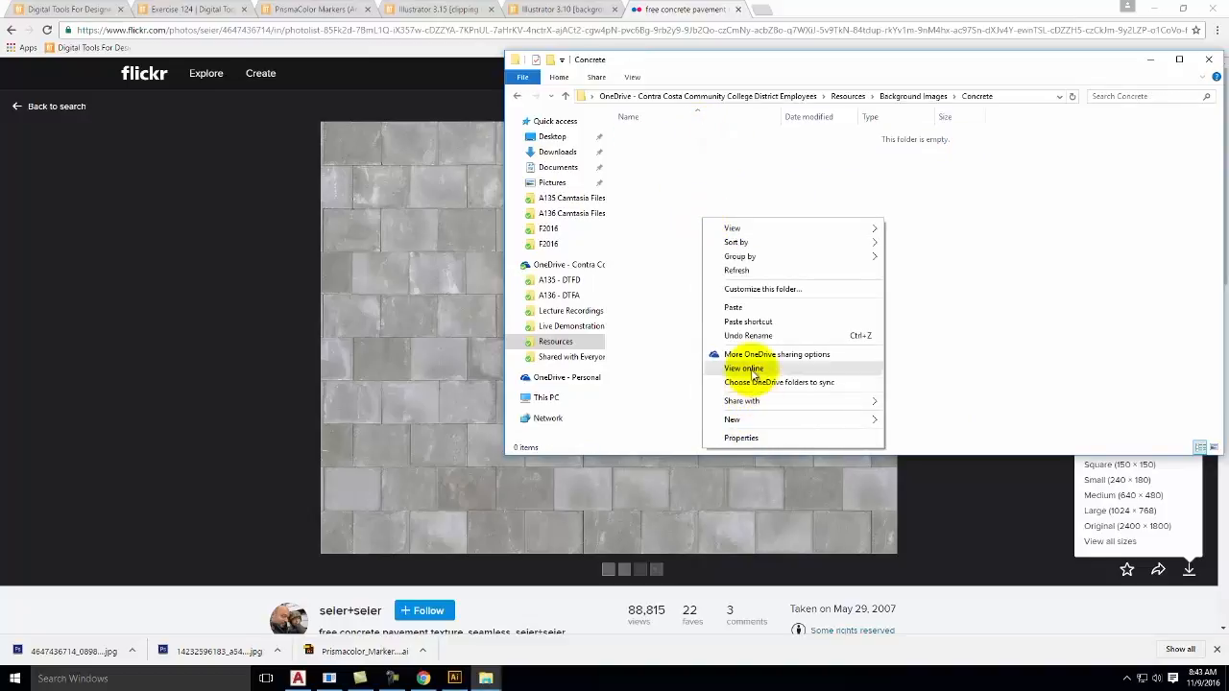
pyautogui.click(749, 308)
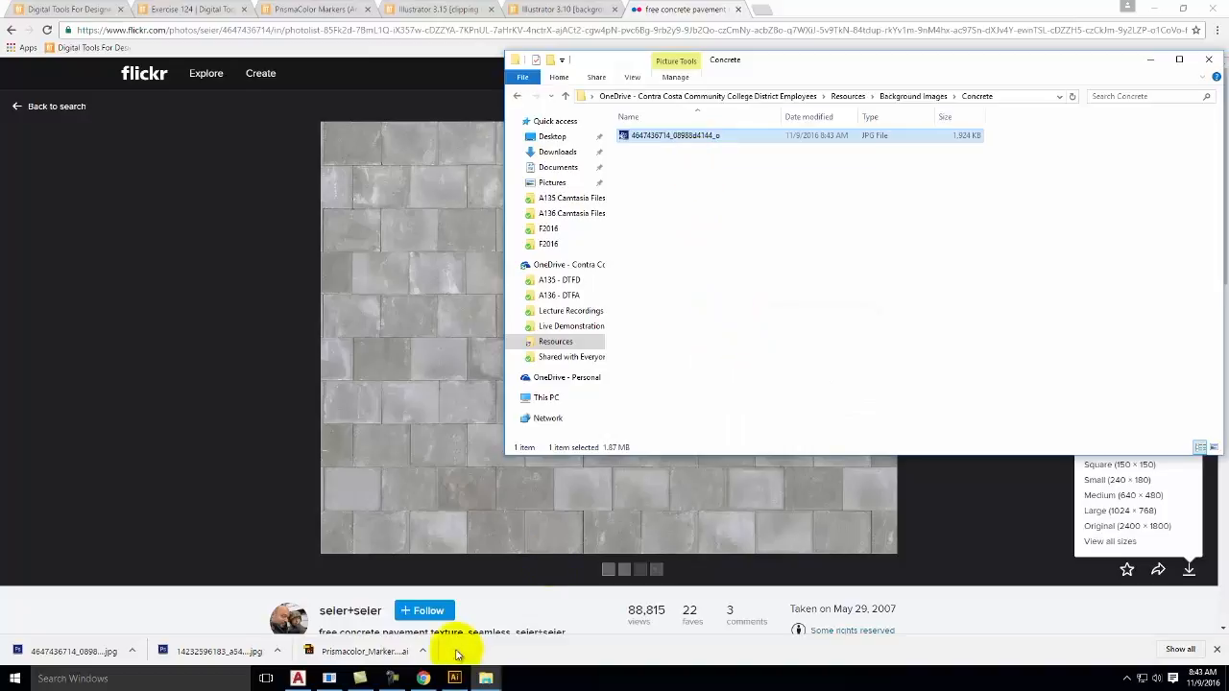
# - Switch to Illustrator and expand the Elev - Walls layer to list its wall paths
pyautogui.click(457, 676)
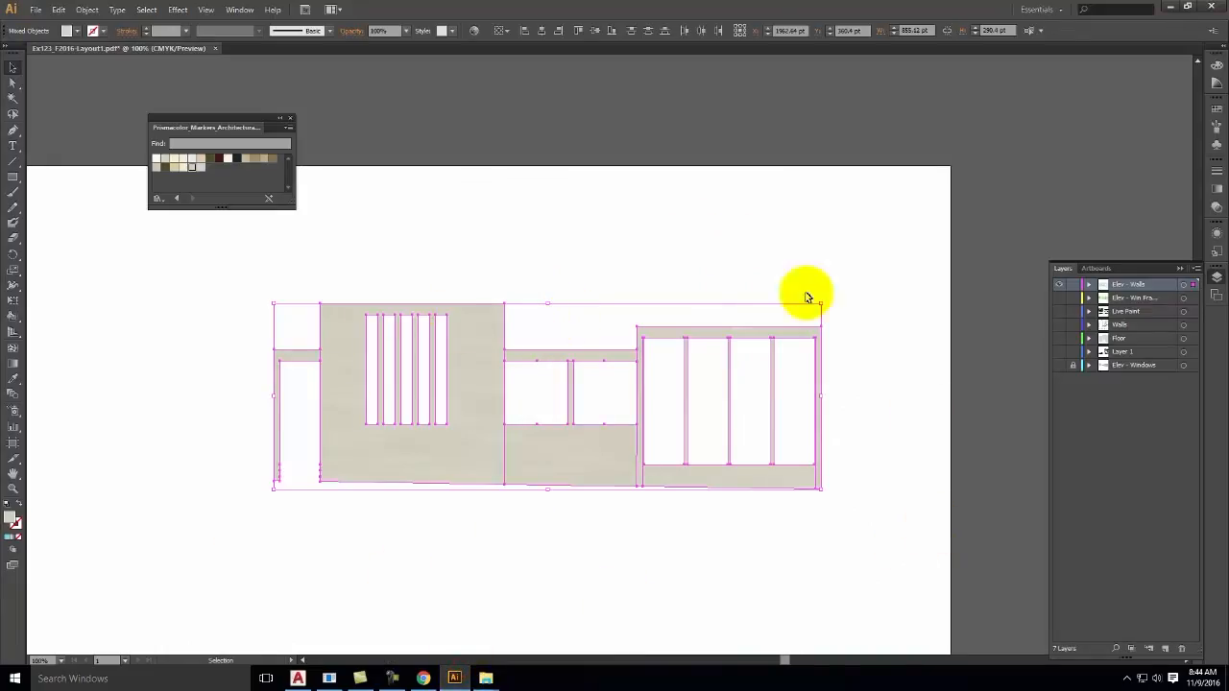
pyautogui.click(1090, 284)
pyautogui.click(1150, 377)
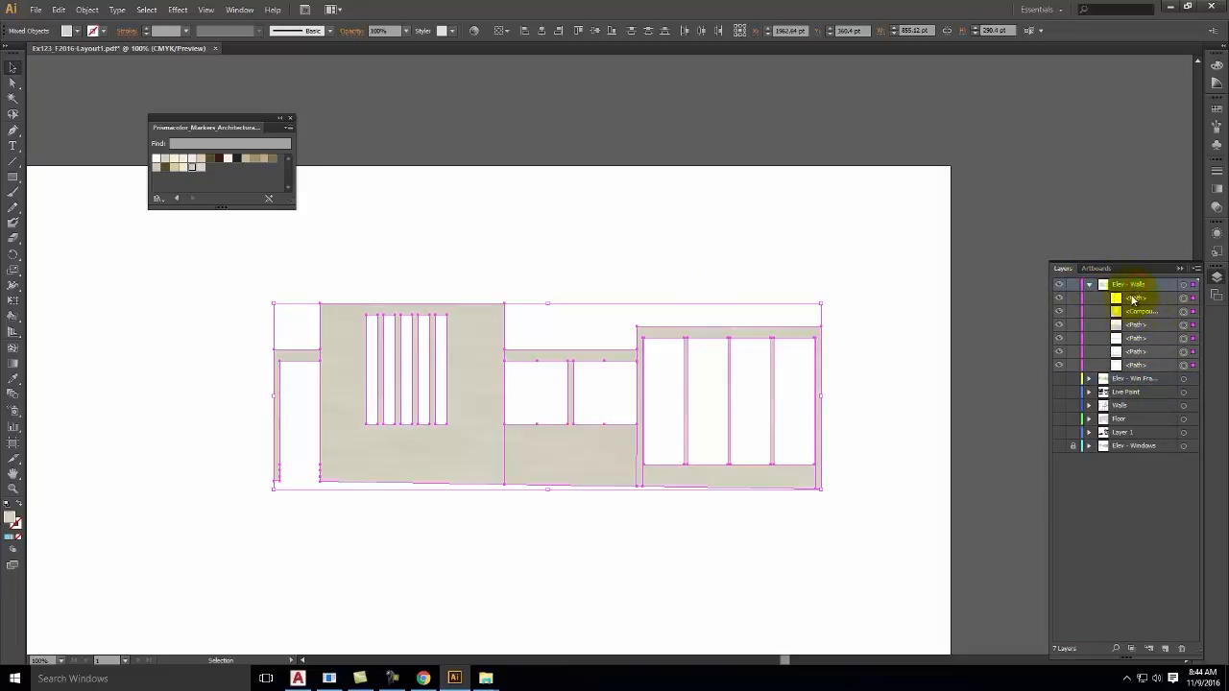
# - Combine all the selected wall paths of the Elev - Walls layer into one compound path
pyautogui.click(117, 10)
pyautogui.moveTo(63, 10)
pyautogui.moveTo(149, 408)
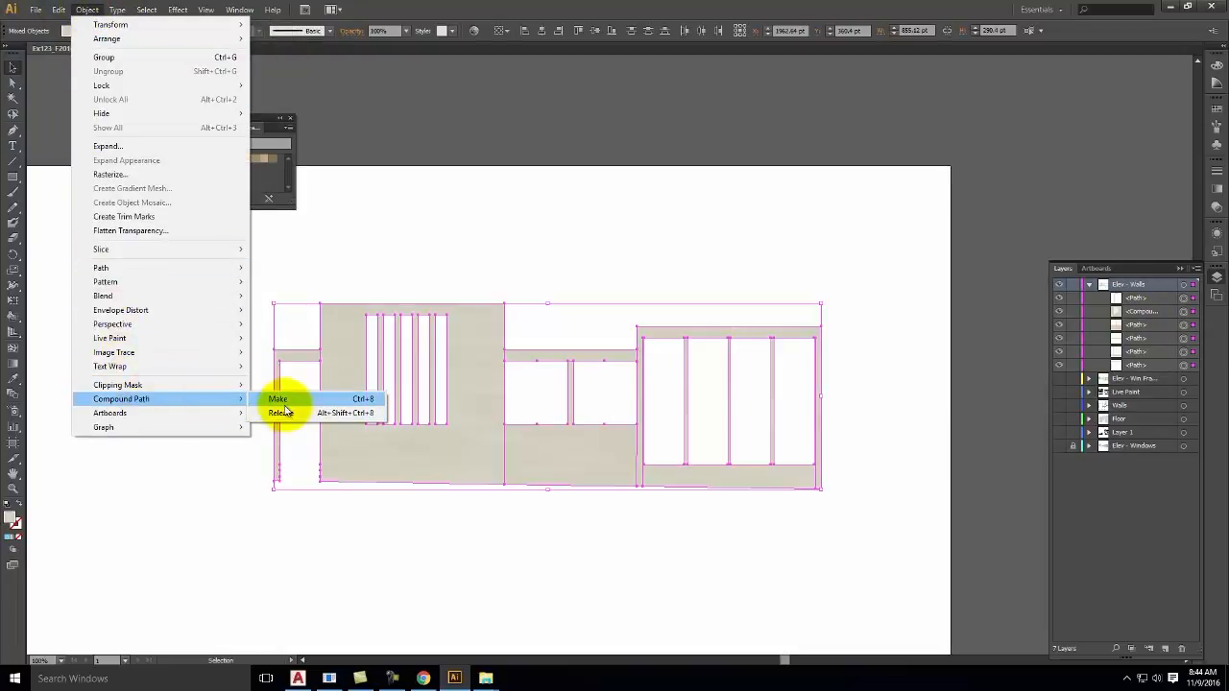
pyautogui.click(282, 407)
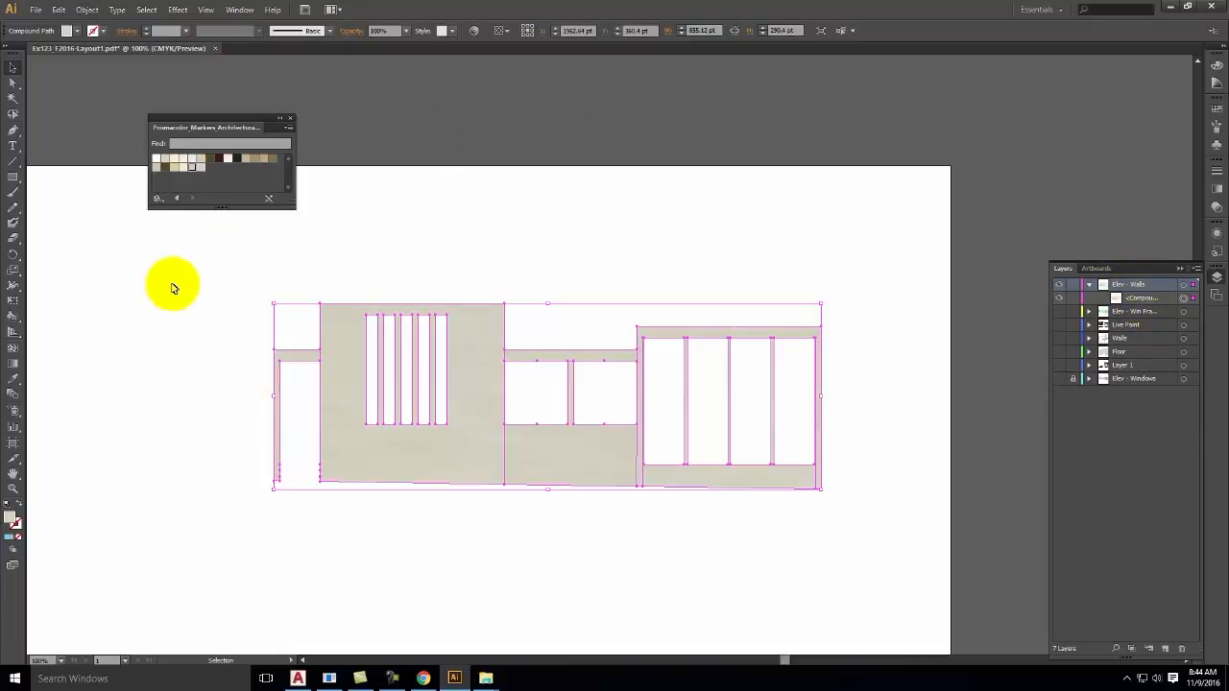
# - Place the pavement photo from the Concrete folder in Background Images into the drawing as a linked image
pyautogui.click(34, 10)
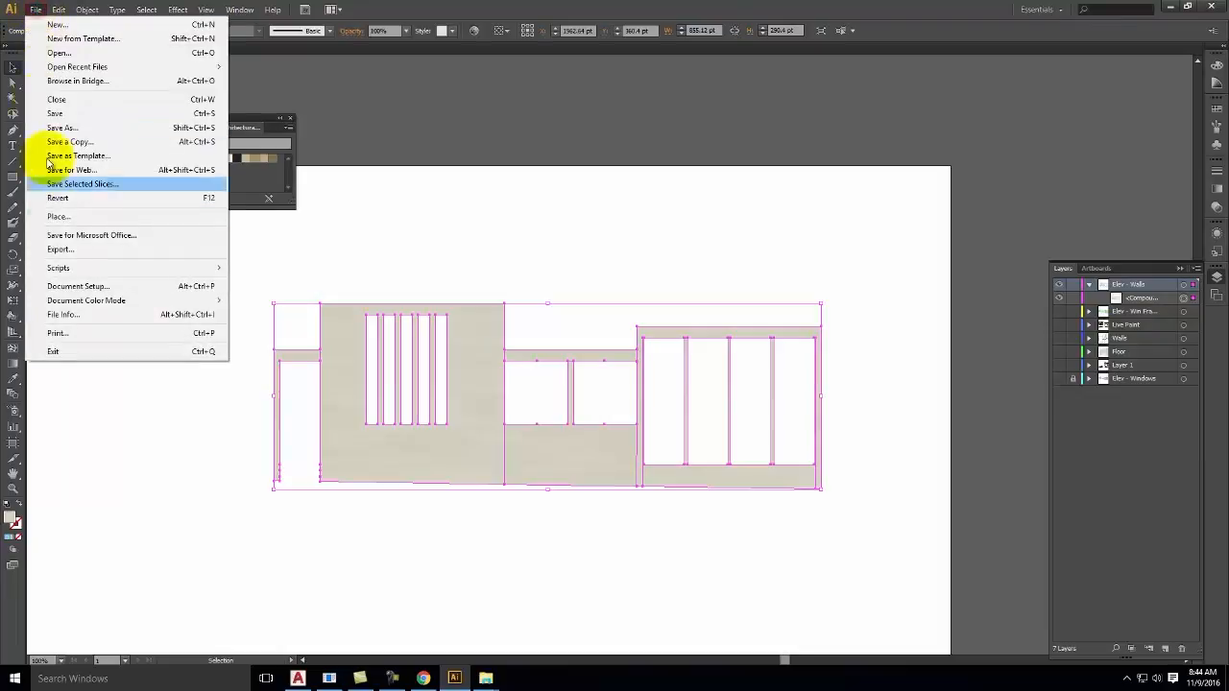
pyautogui.click(59, 216)
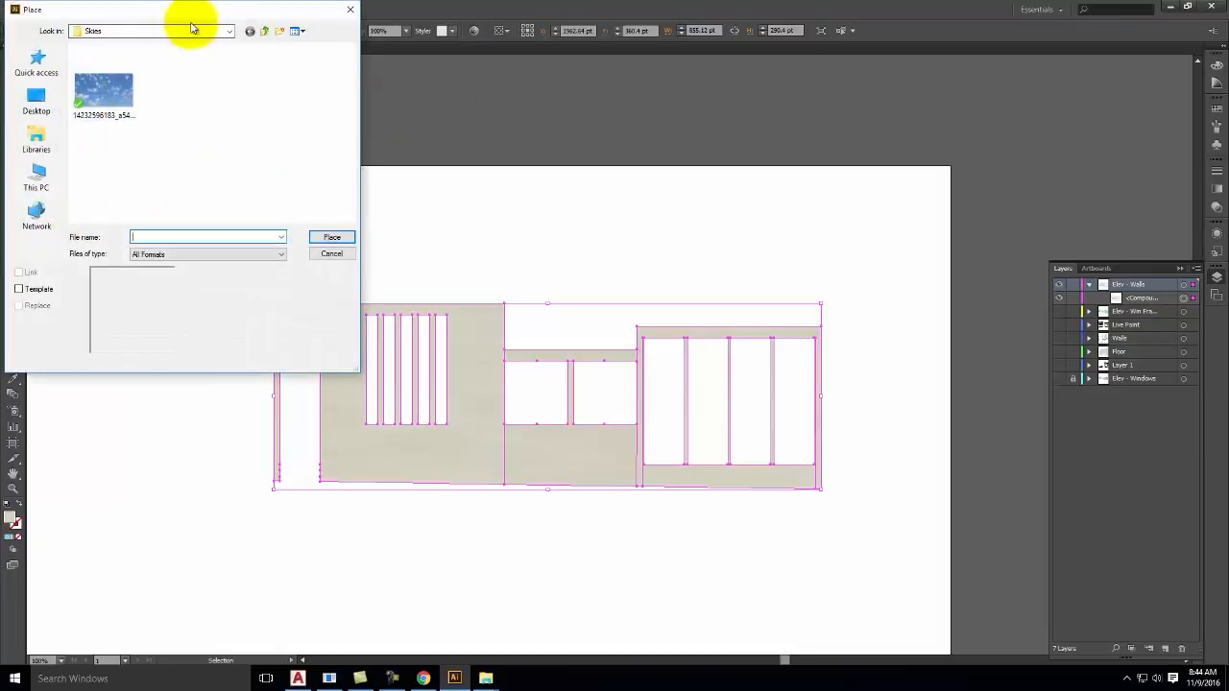
pyautogui.click(255, 34)
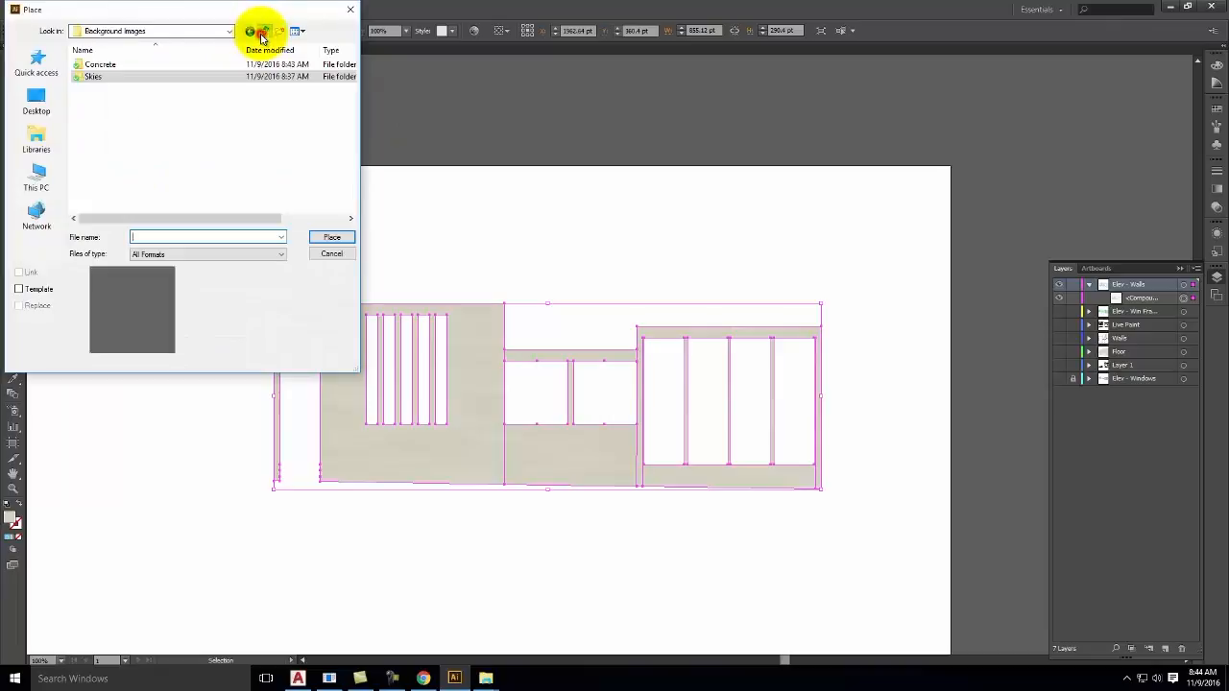
pyautogui.doubleClick(119, 67)
pyautogui.click(117, 67)
pyautogui.click(331, 238)
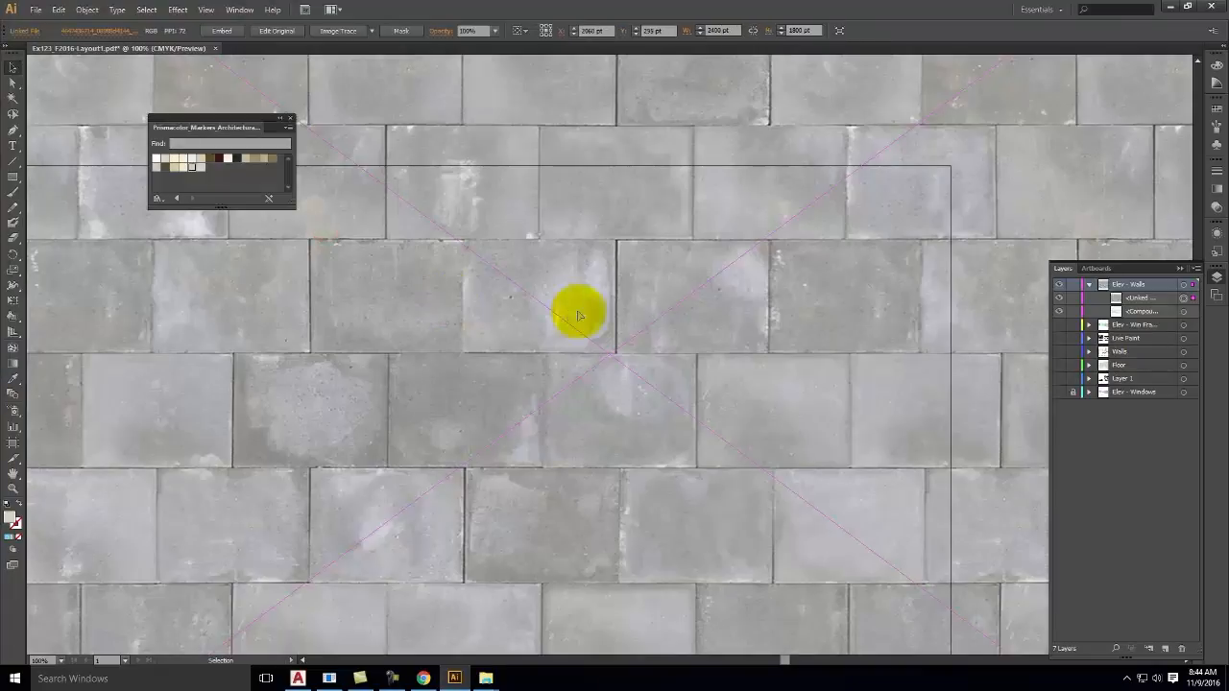
# - Scale the pavement photo down proportionally to about 408 × 306 pt and move it over the left end of the elevation
pyautogui.hotkey('ctrl', 'alt', '-')
pyautogui.hotkey('ctrl', 'alt', '-')
pyautogui.hotkey('ctrl', 'alt', '-')
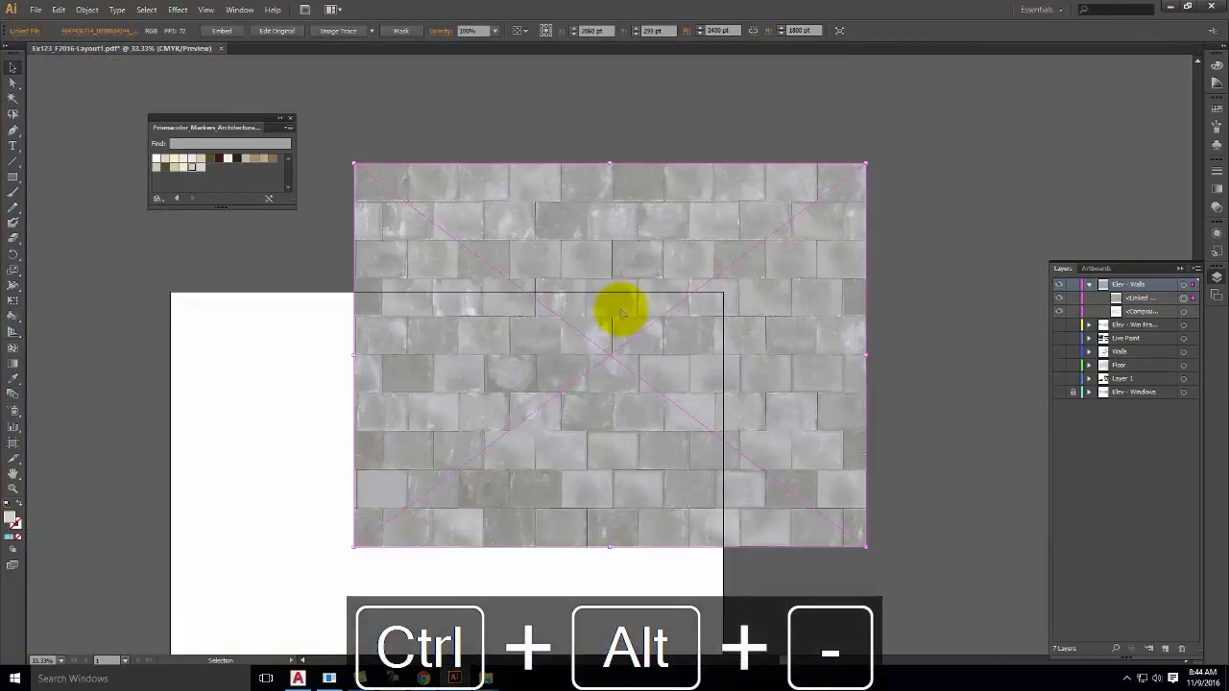
pyautogui.moveTo(864, 164)
pyautogui.mouseDown()
pyautogui.moveTo(453, 412)
pyautogui.moveTo(514, 398)
pyautogui.moveTo(502, 412)
pyautogui.mouseUp()
pyautogui.moveTo(455, 486)
pyautogui.mouseDown()
pyautogui.moveTo(582, 351)
pyautogui.moveTo(584, 363)
pyautogui.mouseUp()
pyautogui.moveTo(624, 308); pyautogui.dragTo(567, 332)
# - Reduce the pavement photo proportionally to about 230 × 173 pt so the blocks suit the wall scale
pyautogui.hotkey('ctrl', 'alt', '=')
pyautogui.hotkey('ctrl', 'alt', '=')
pyautogui.hotkey('ctrl', 'alt', '=')
pyautogui.hotkey('ctrl', 'alt', '=')
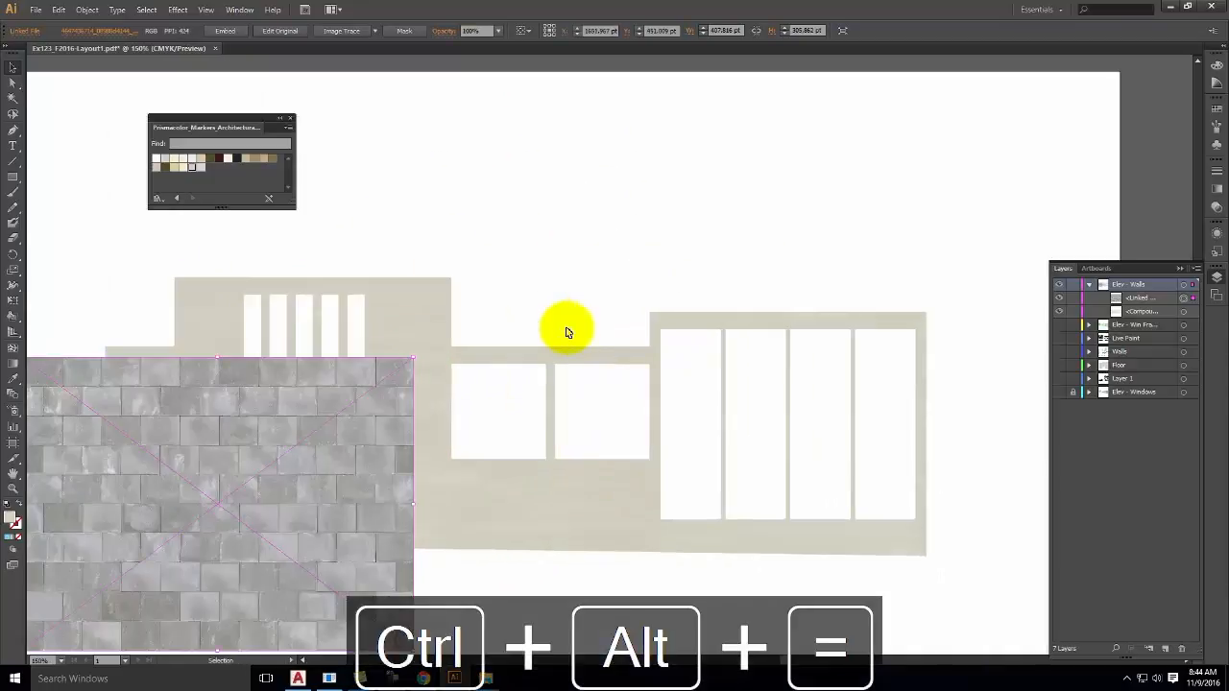
pyautogui.moveTo(513, 288); pyautogui.dragTo(693, 151)
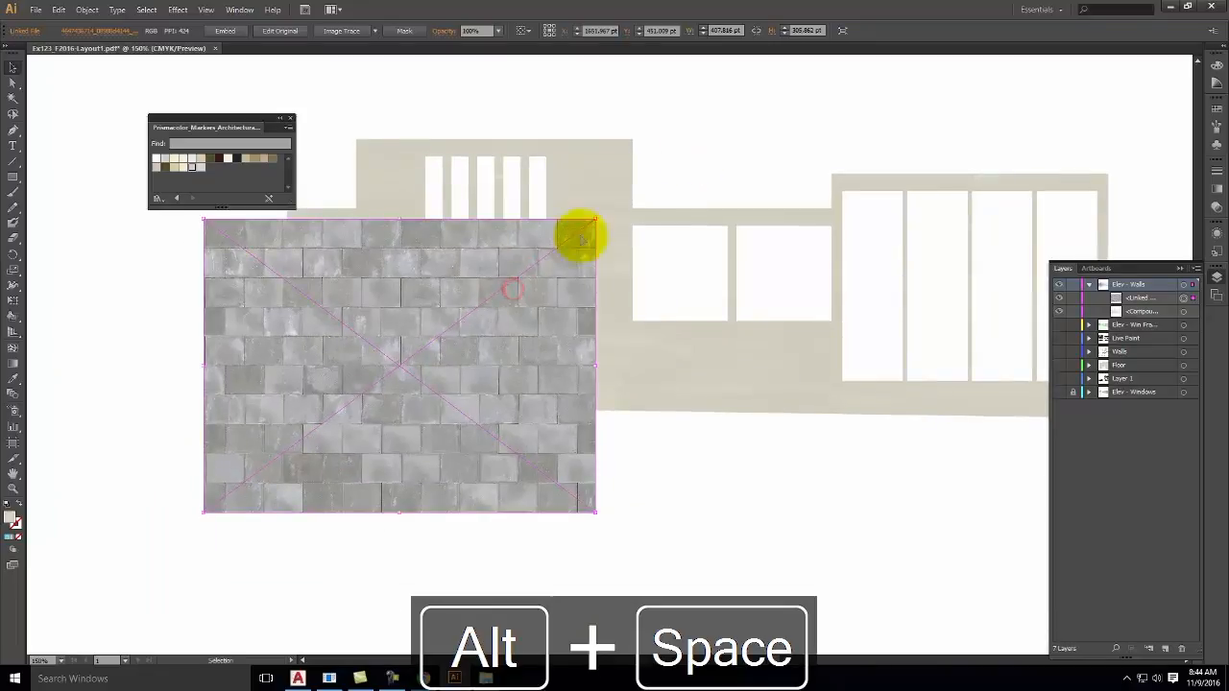
pyautogui.keyDown('shift'); pyautogui.click(597, 218); pyautogui.keyUp('shift')
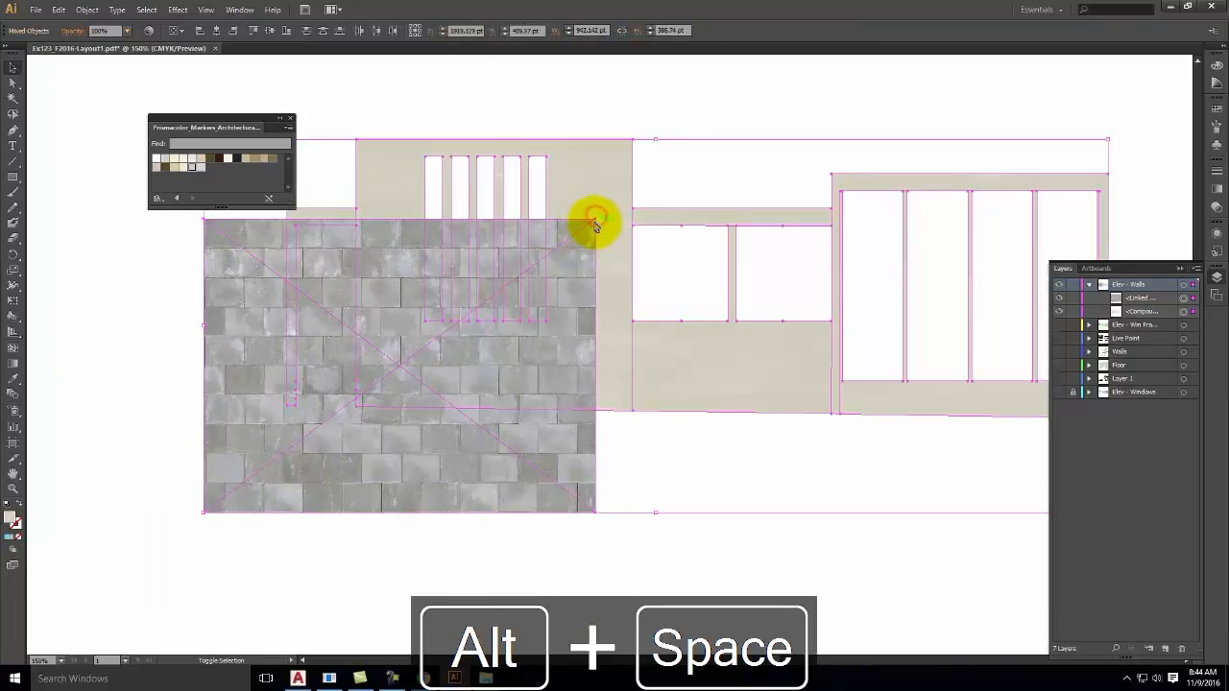
pyautogui.click(252, 577)
pyautogui.click(296, 495)
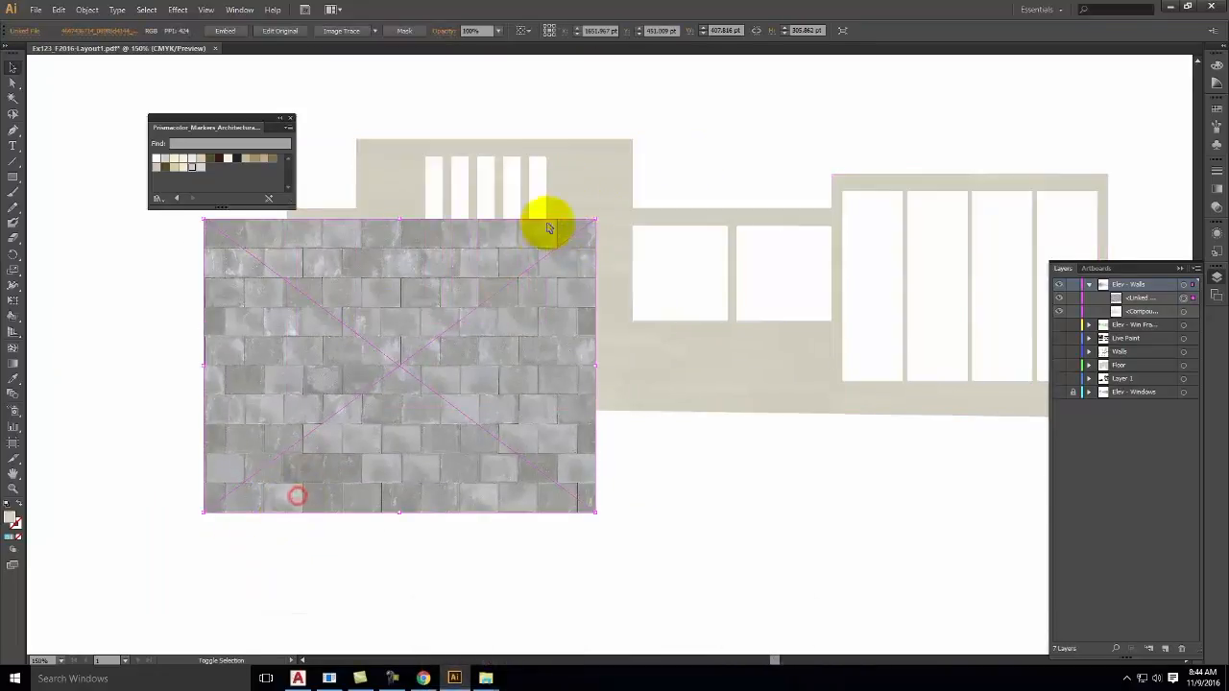
pyautogui.moveTo(596, 219); pyautogui.dragTo(467, 316)
pyautogui.moveTo(355, 459); pyautogui.dragTo(669, 470)
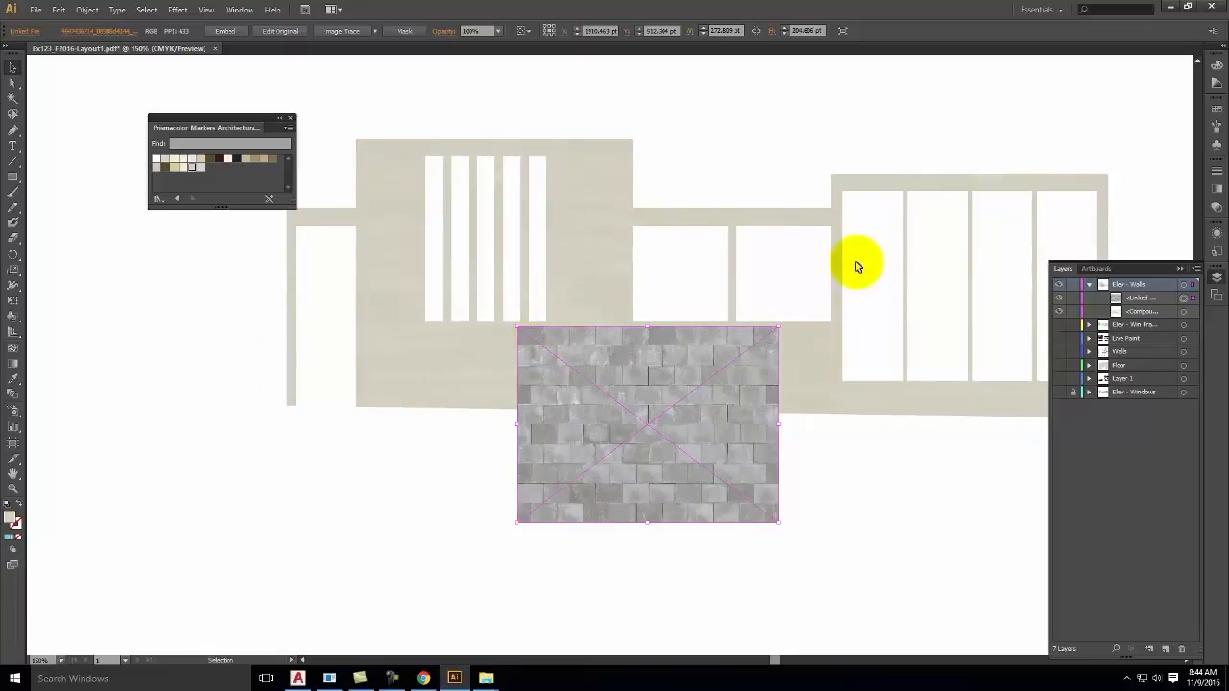
pyautogui.moveTo(778, 328); pyautogui.dragTo(736, 357)
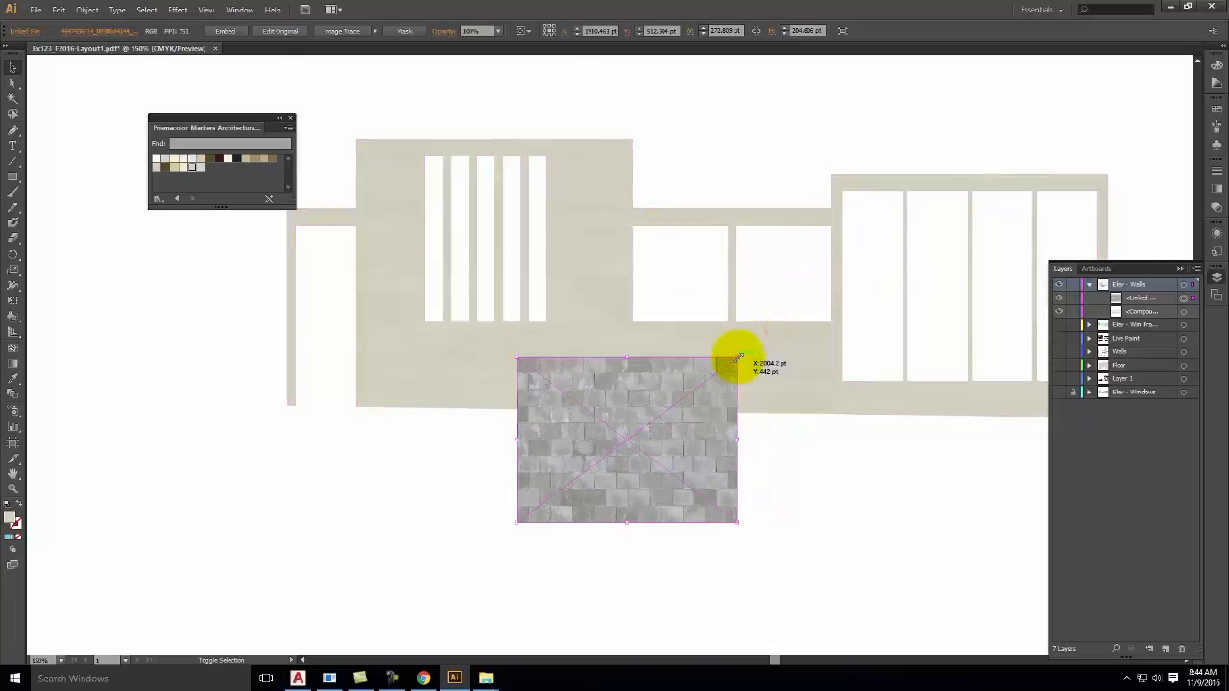
# - Position the pavement photo over the elevation's lower left end and stack the wall compound path above it
pyautogui.moveTo(646, 463); pyautogui.dragTo(397, 367)
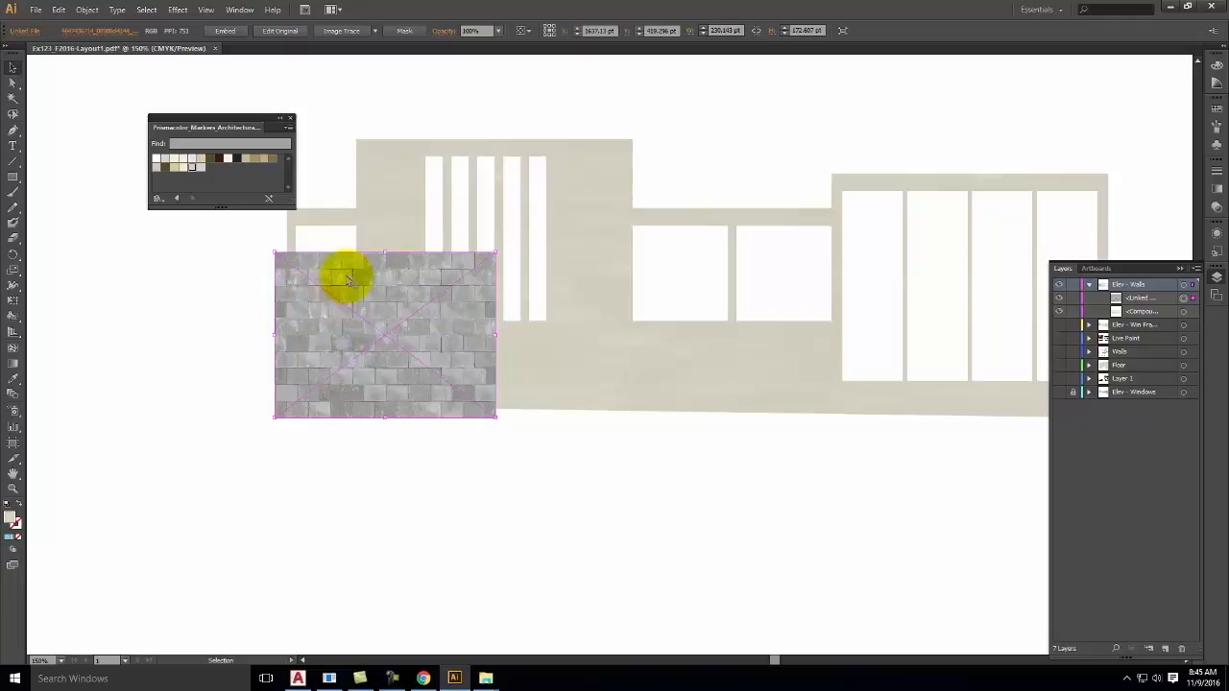
pyautogui.click(1141, 312)
pyautogui.moveTo(1150, 319); pyautogui.dragTo(1146, 299)
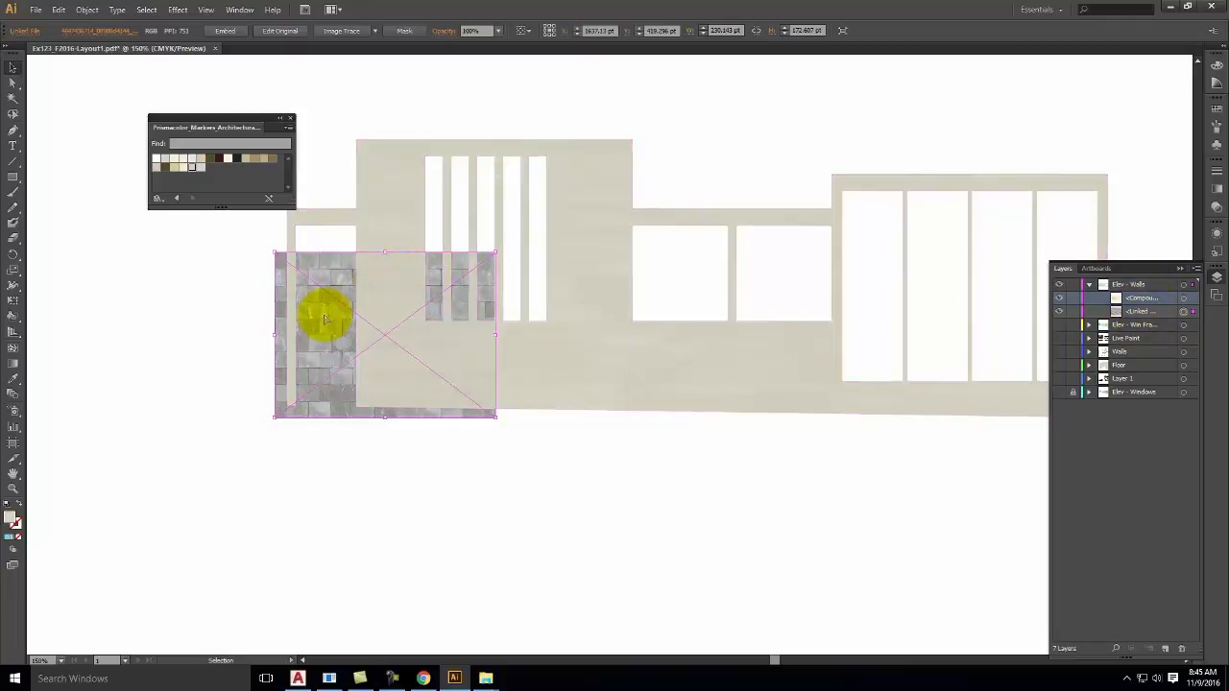
# - Copy the pavement photo and paste three copies edge to edge, forming a two-by-two block over the elevation's left part
pyautogui.hotkey('ctrl', 'alt', 'c')
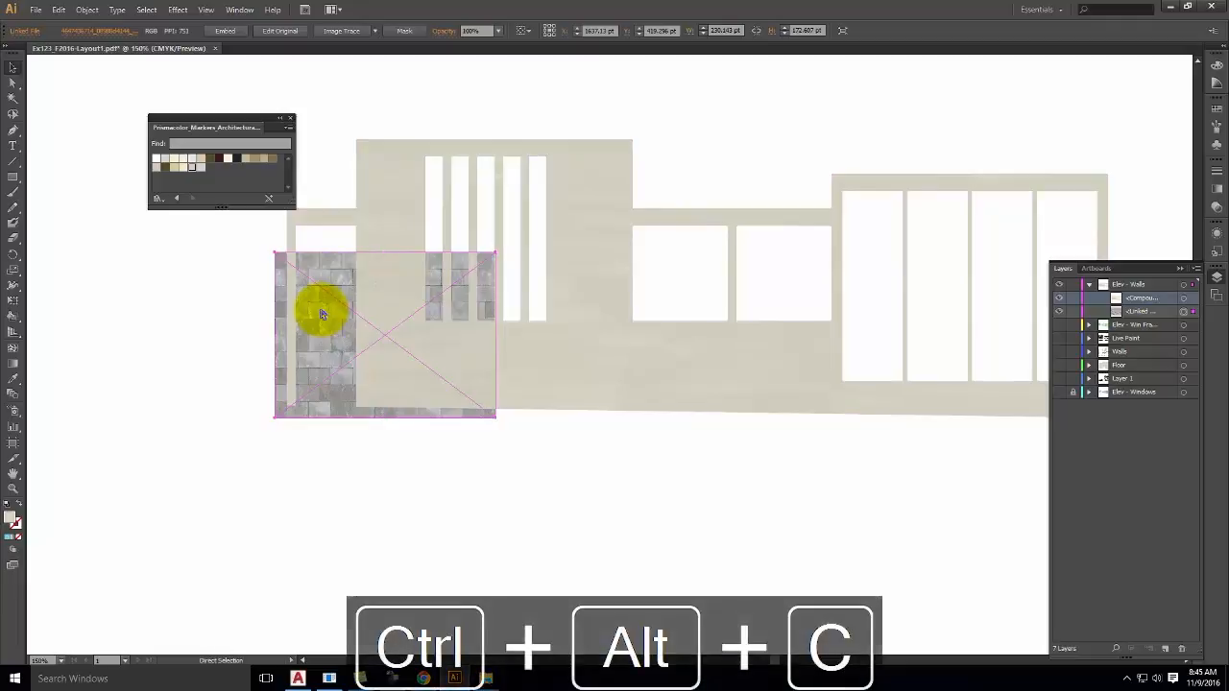
pyautogui.hotkey('ctrl', 'alt', 'v')
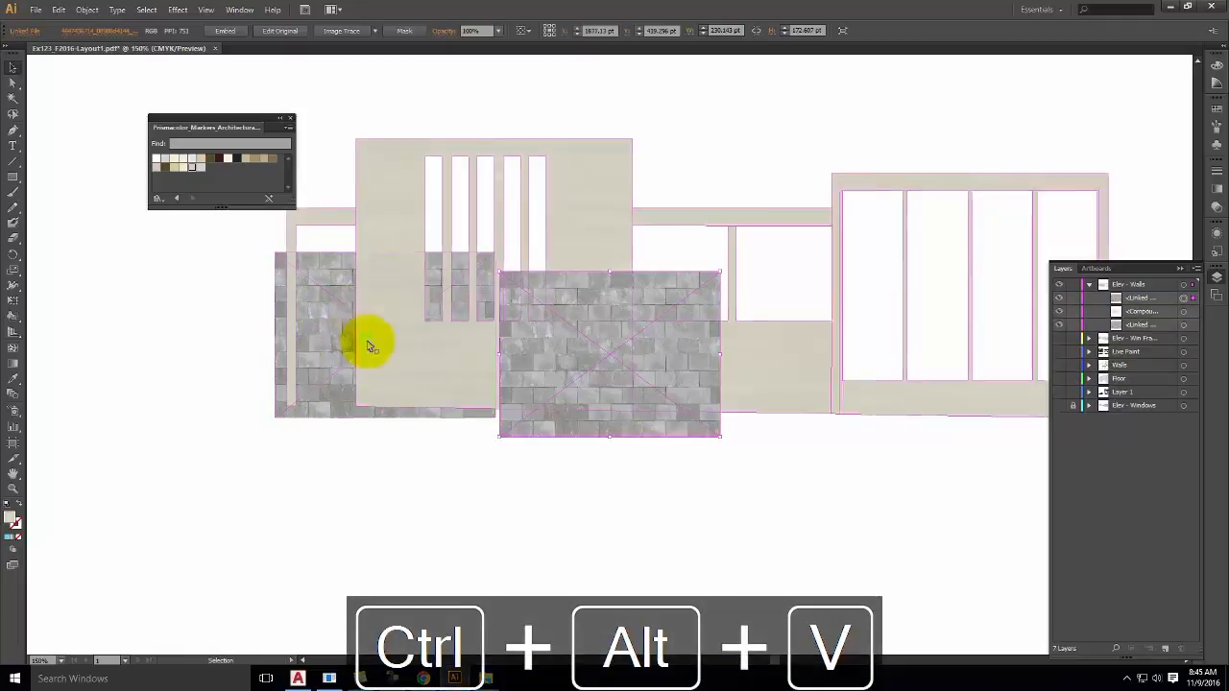
pyautogui.moveTo(595, 347); pyautogui.dragTo(374, 166)
pyautogui.hotkey('ctrl', 'alt', 'v')
pyautogui.moveTo(582, 328); pyautogui.dragTo(576, 144)
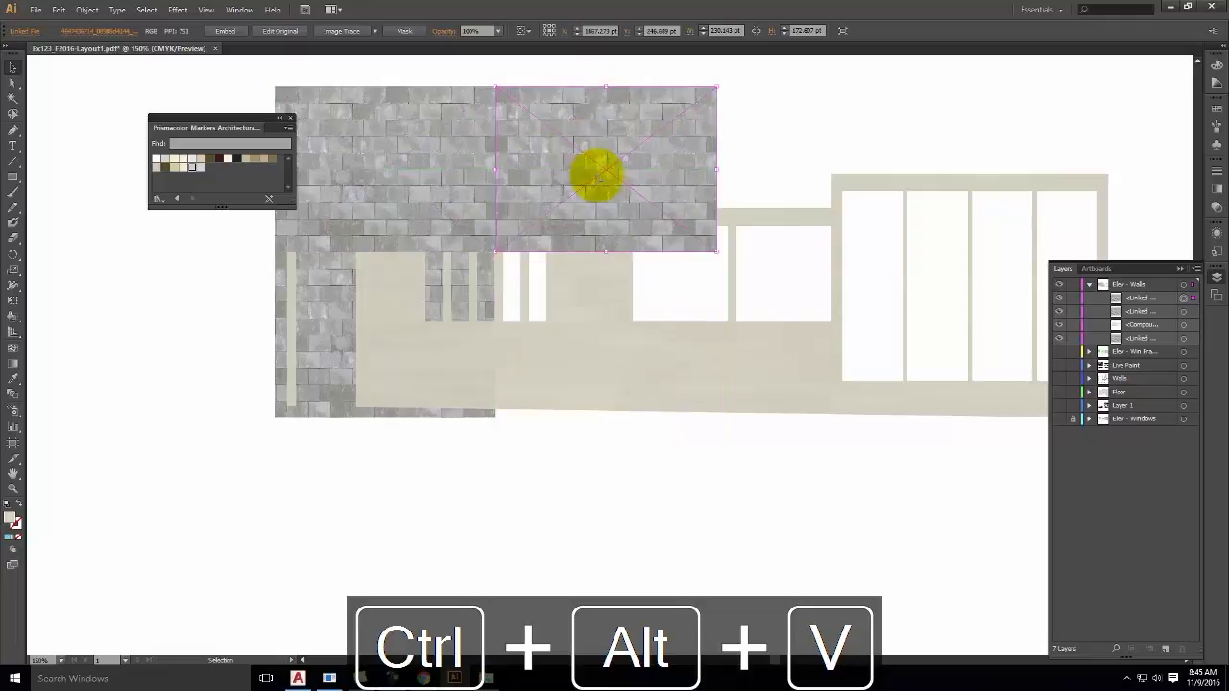
pyautogui.hotkey('ctrl', 'alt', 'v')
pyautogui.moveTo(564, 319)
pyautogui.mouseDown()
pyautogui.moveTo(591, 312)
pyautogui.moveTo(562, 303)
pyautogui.mouseUp()
# - Paste four more pavement copies edge to edge, extending both rows to the elevation's right end
pyautogui.hotkey('ctrl', 'alt', 'v')
pyautogui.moveTo(578, 361); pyautogui.dragTo(795, 183)
pyautogui.hotkey('ctrl', 'alt', 'v')
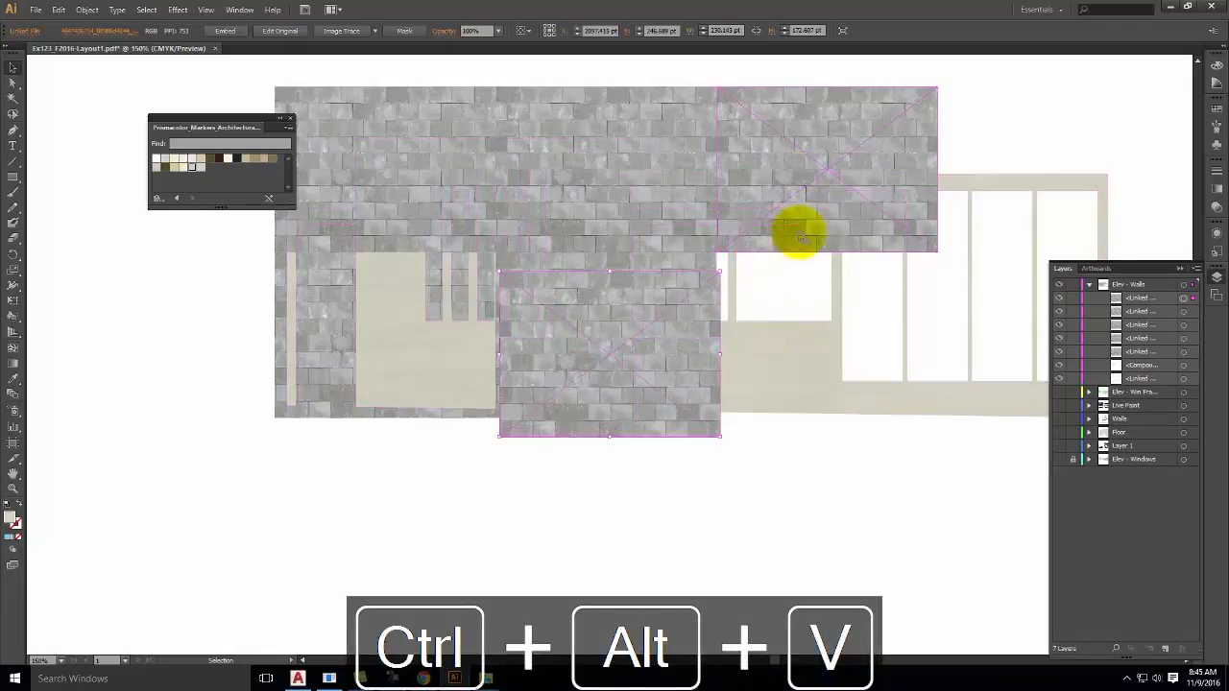
pyautogui.moveTo(579, 288); pyautogui.dragTo(801, 334)
pyautogui.hotkey('ctrl', 'alt', 'v')
pyautogui.moveTo(630, 373); pyautogui.dragTo(1065, 188)
pyautogui.hotkey('ctrl', 'alt', 'v')
pyautogui.moveTo(642, 329); pyautogui.dragTo(1041, 326)
pyautogui.moveTo(927, 335); pyautogui.dragTo(975, 330)
pyautogui.click(853, 523)
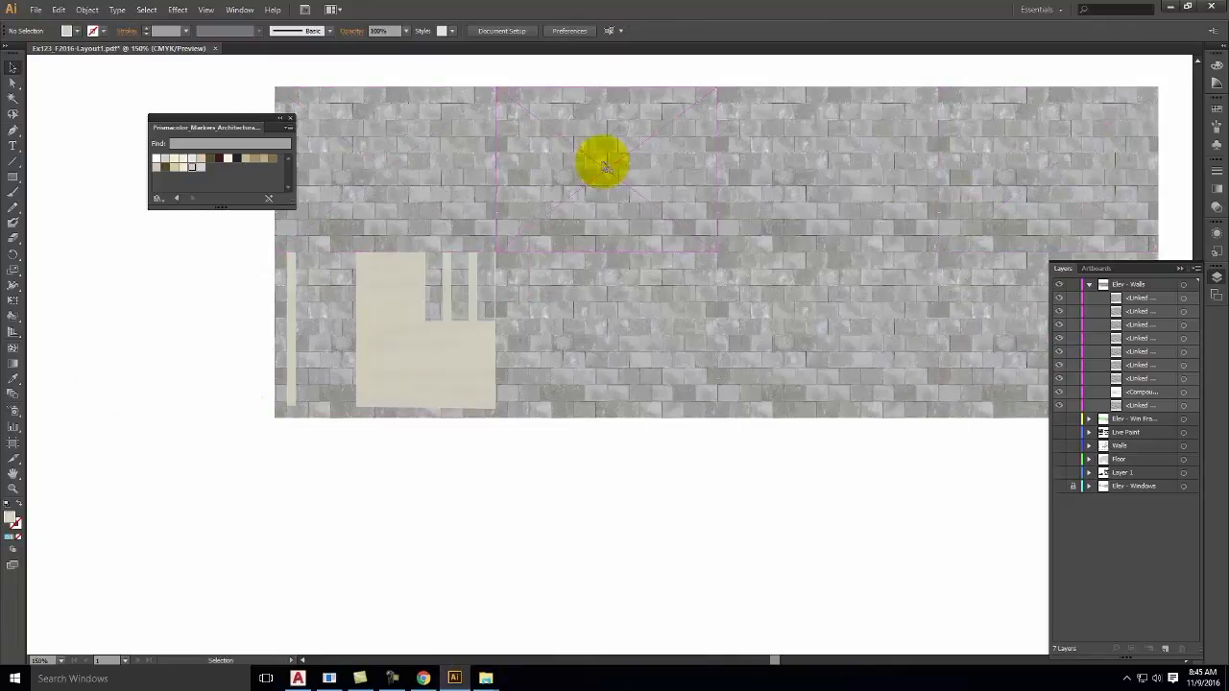
# - Move the seven pasted pavement images below the wall compound path in the Elev - Walls layer
pyautogui.click(1152, 298)
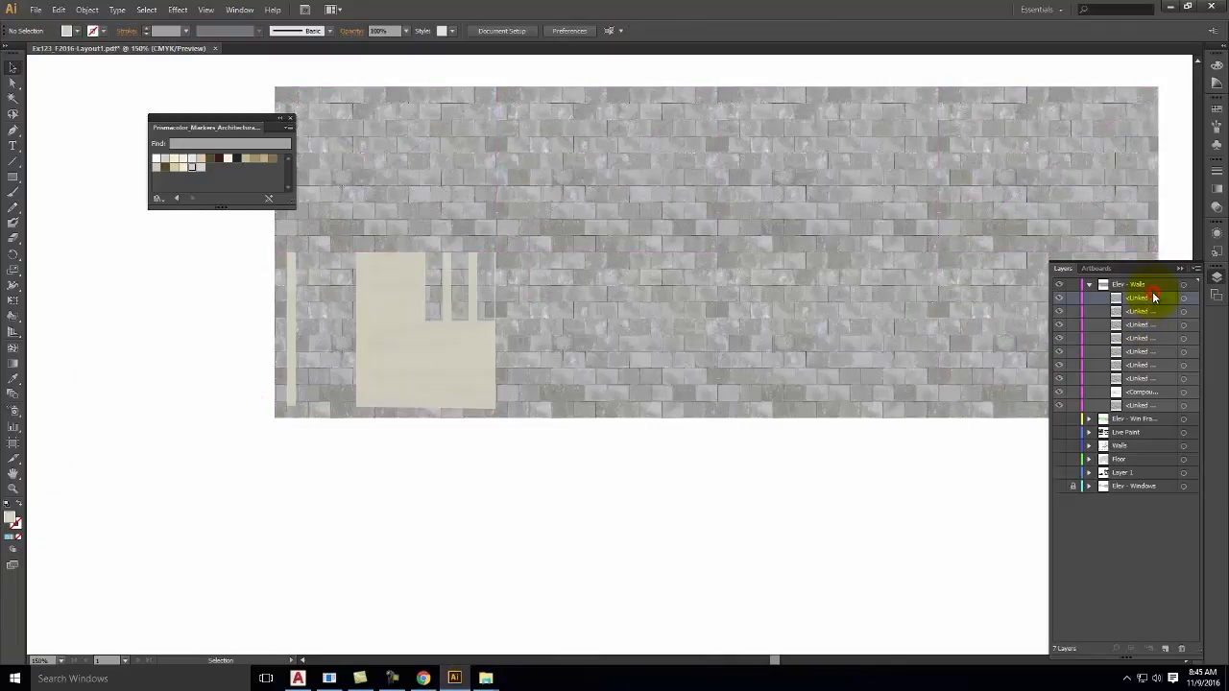
pyautogui.keyDown('shift'); pyautogui.click(1141, 380); pyautogui.keyUp('shift')
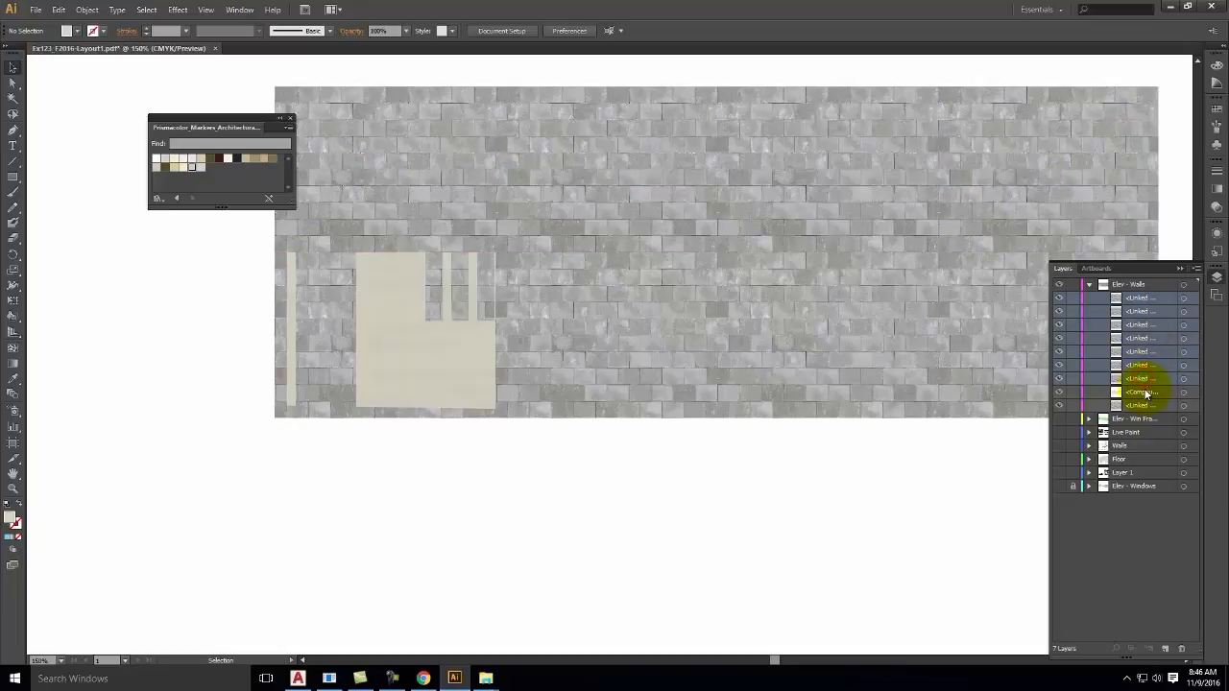
pyautogui.moveTo(1134, 301); pyautogui.dragTo(1133, 403)
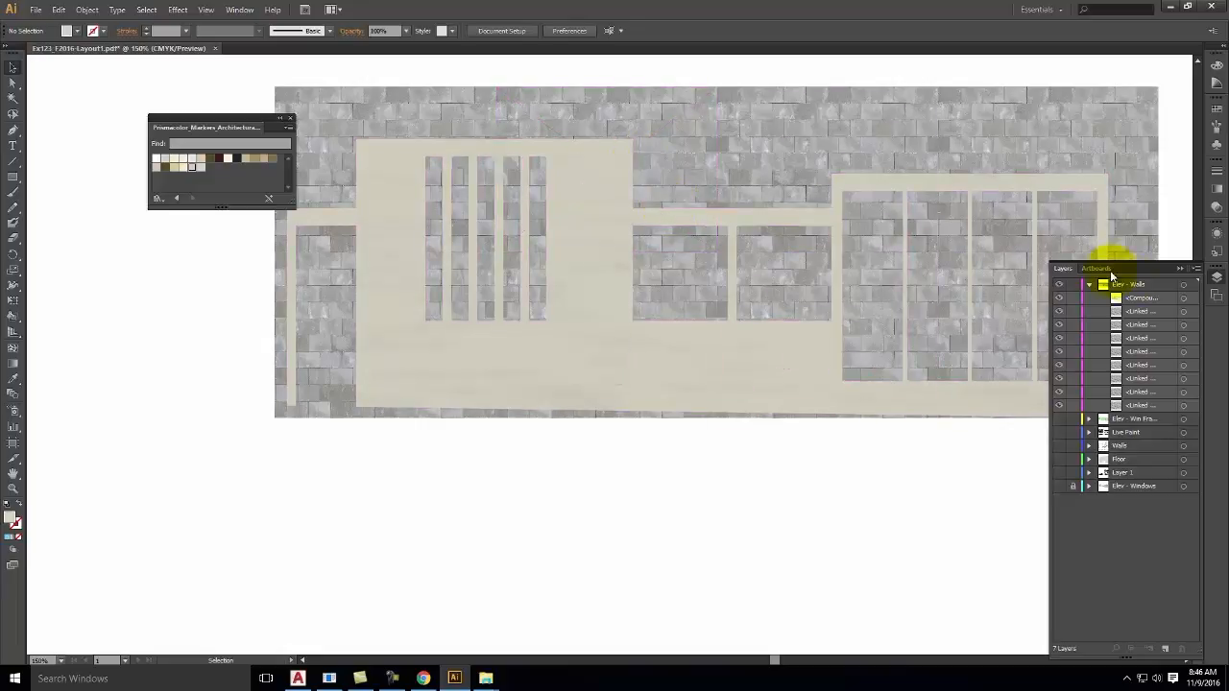
# - Make a clipping mask on the Elev - Walls layer so the compound path clips the pavement images
pyautogui.click(1155, 286)
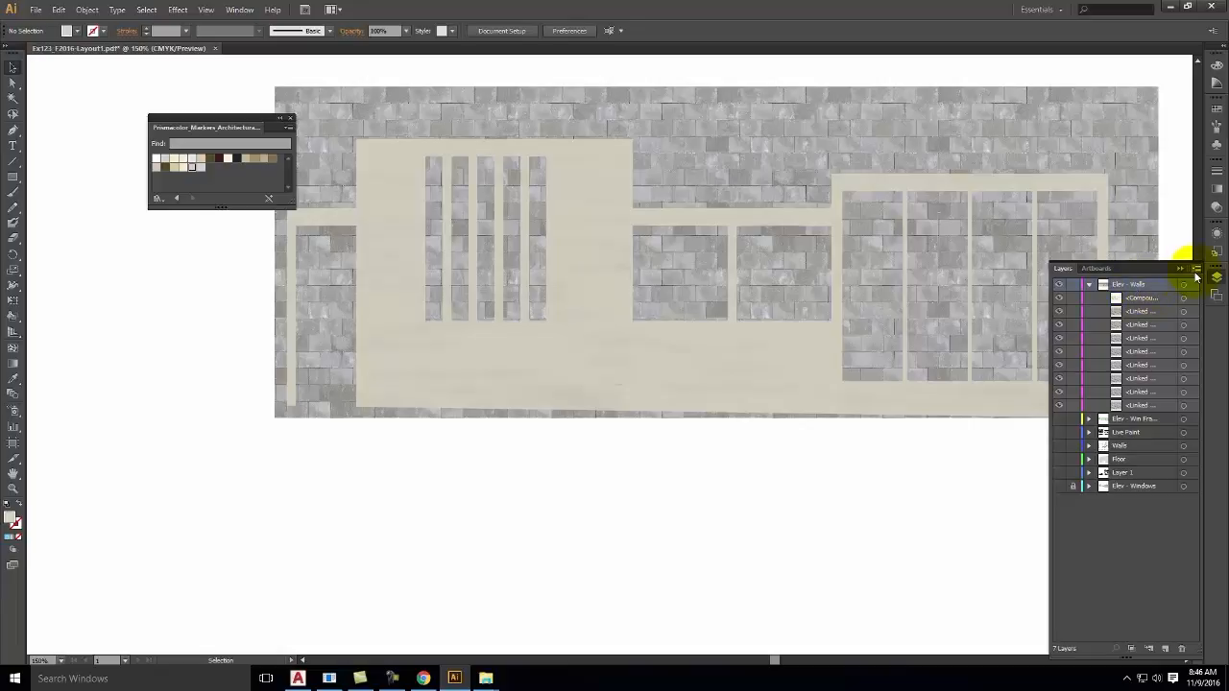
pyautogui.click(1196, 271)
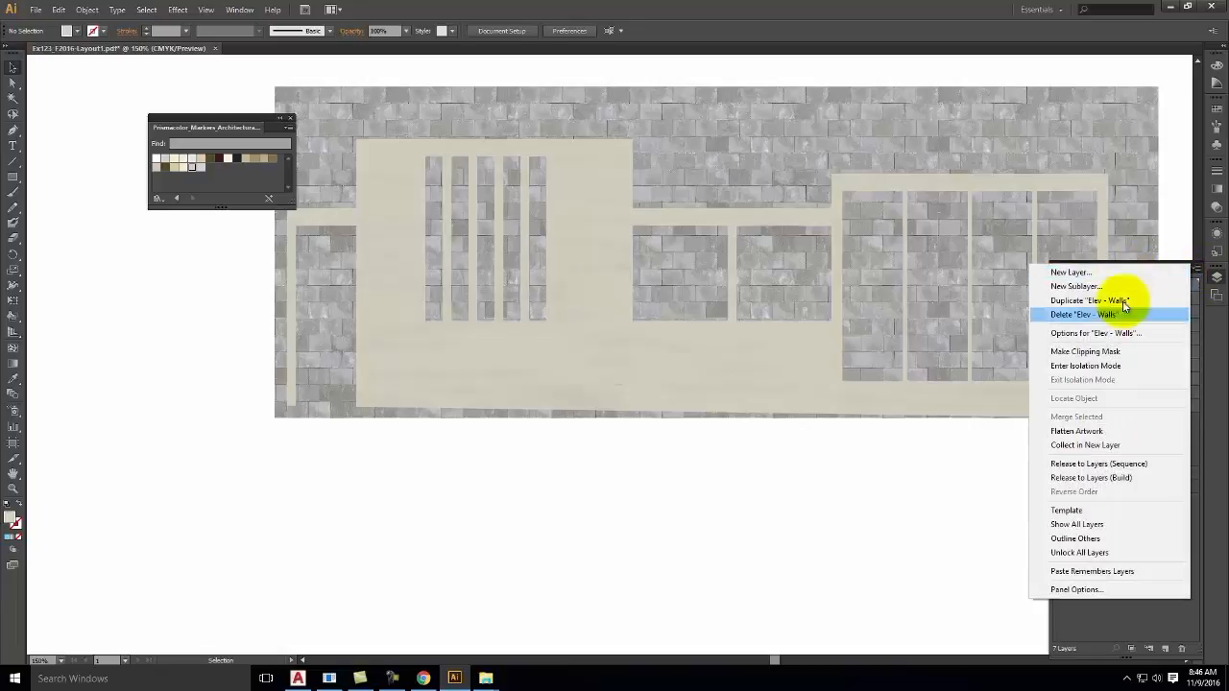
pyautogui.click(1109, 353)
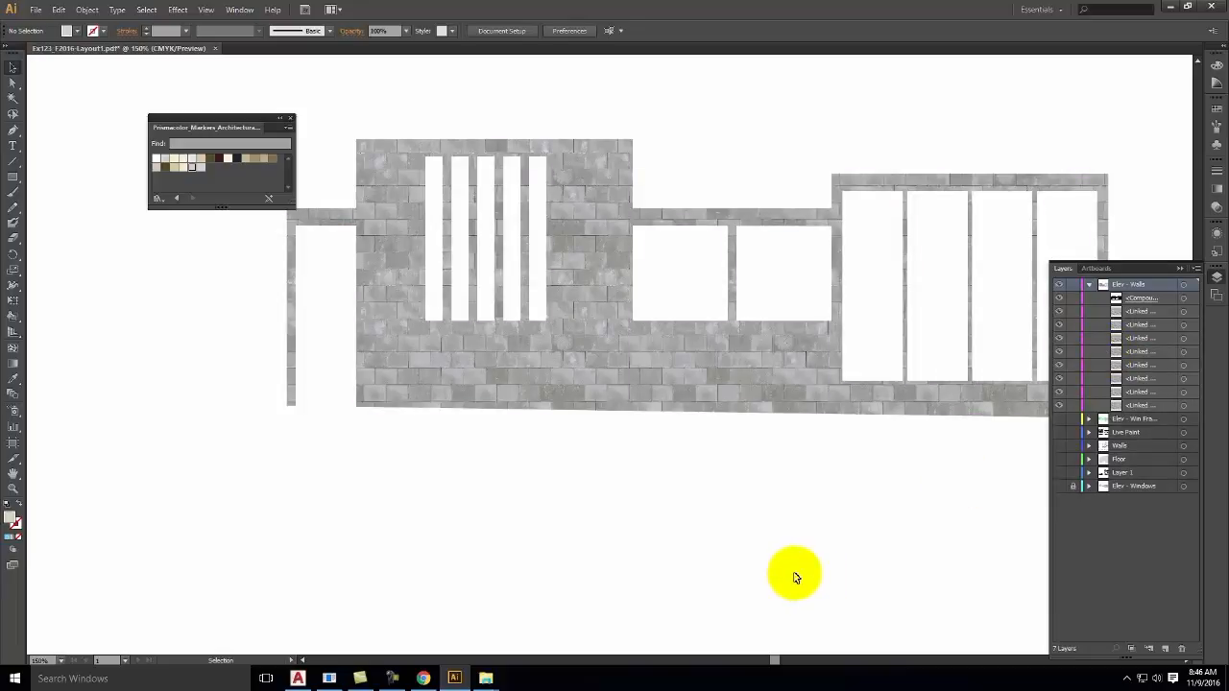
# - Try to set the opacity of the eight pavement images to 70%
pyautogui.click(1139, 312)
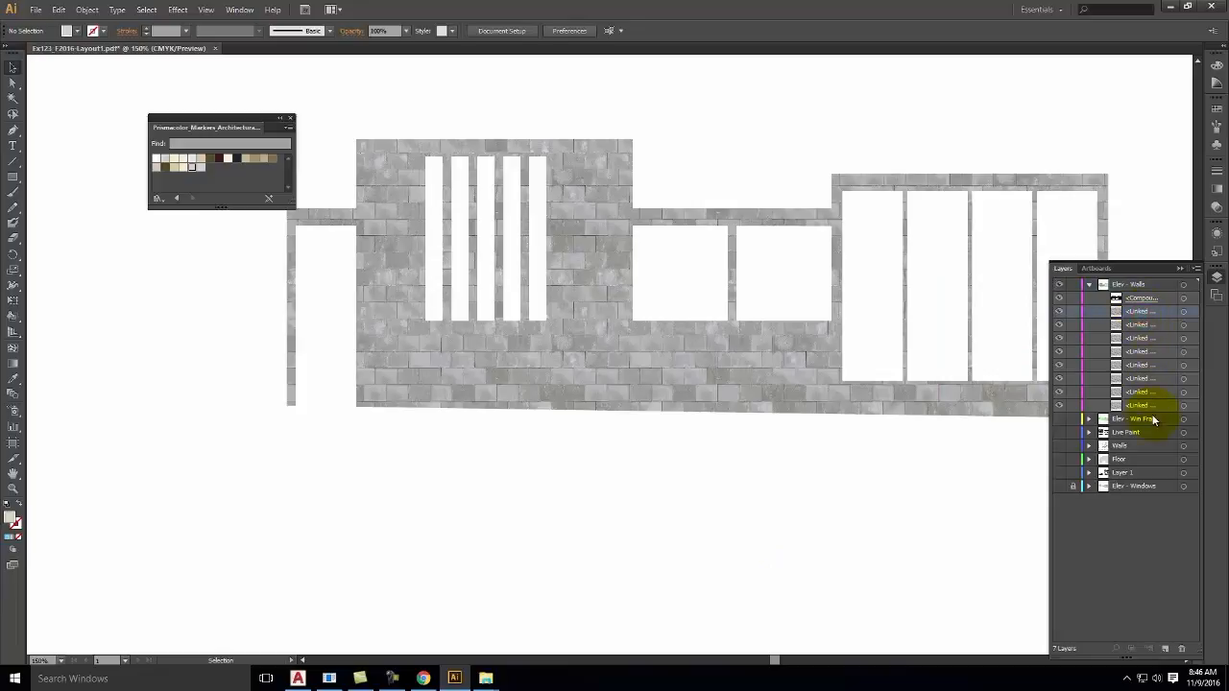
pyautogui.keyDown('shift'); pyautogui.click(1148, 405); pyautogui.keyUp('shift')
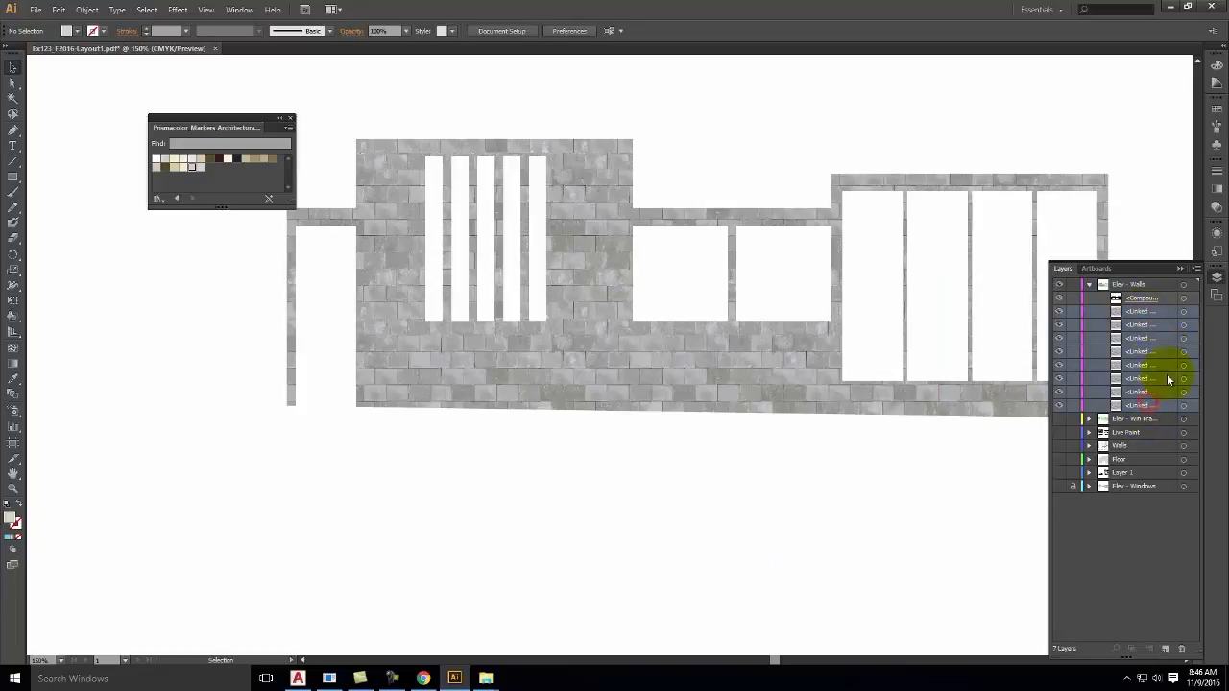
pyautogui.click(1217, 204)
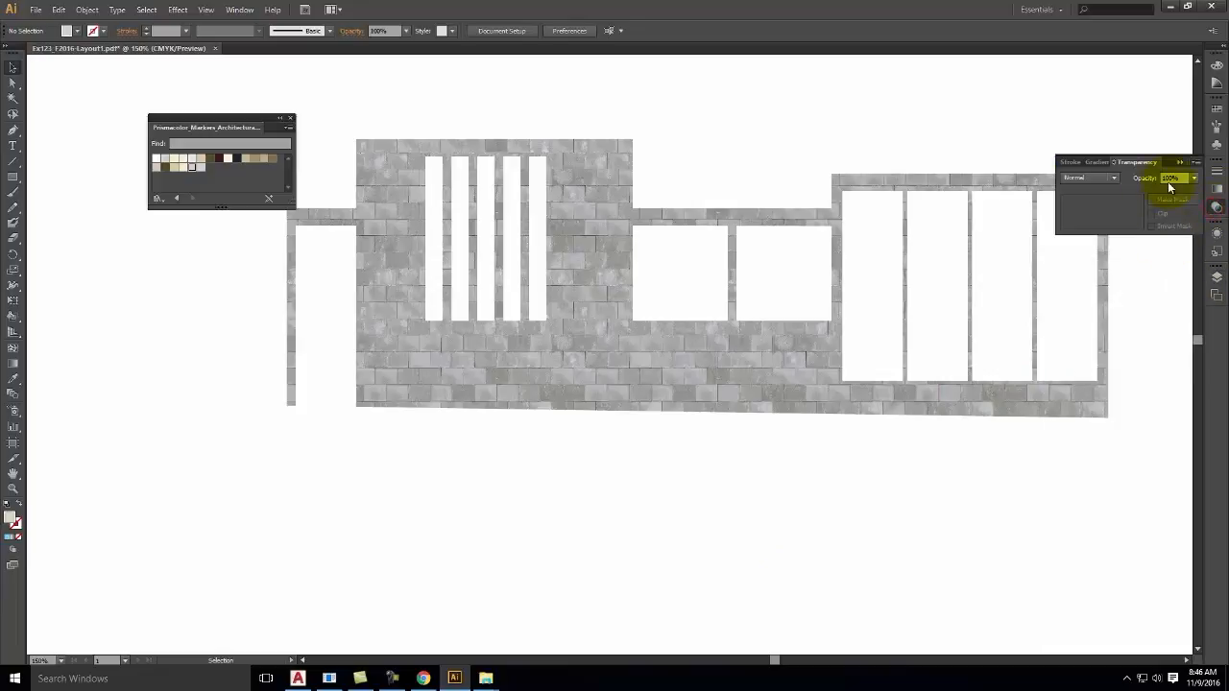
pyautogui.click(1195, 179)
pyautogui.click(1167, 281)
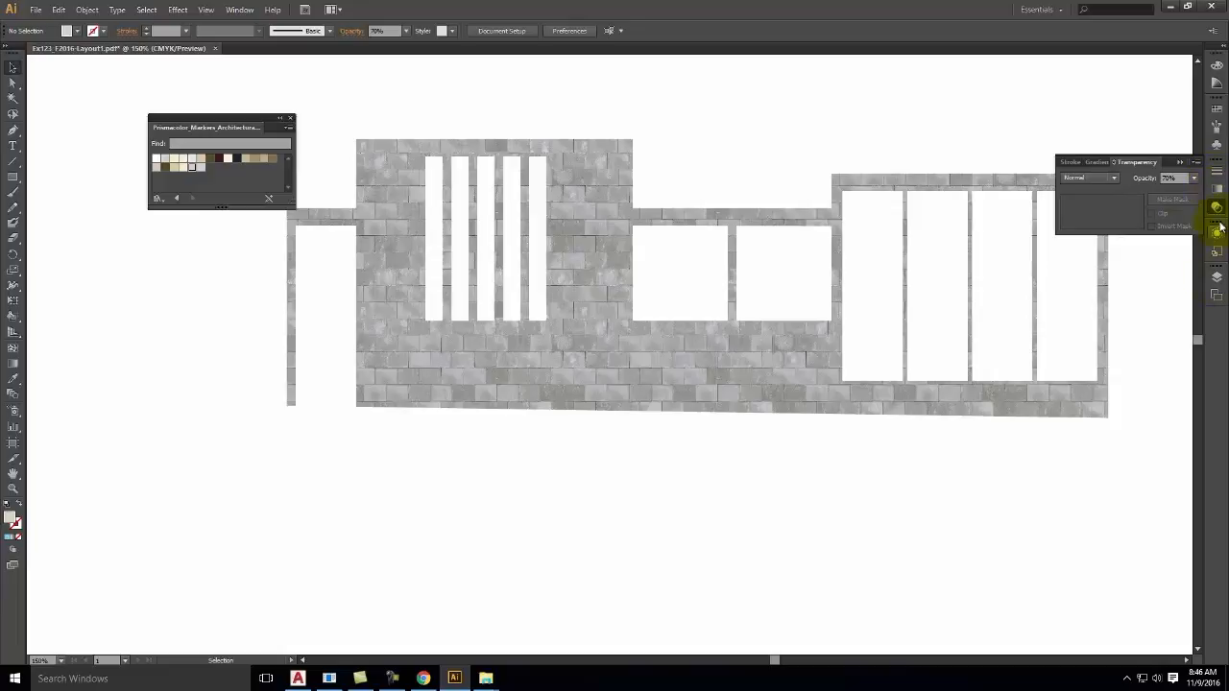
# - Set the opacity of all eight linked pavement images in the Elev - Walls layer to 70%
pyautogui.click(1217, 275)
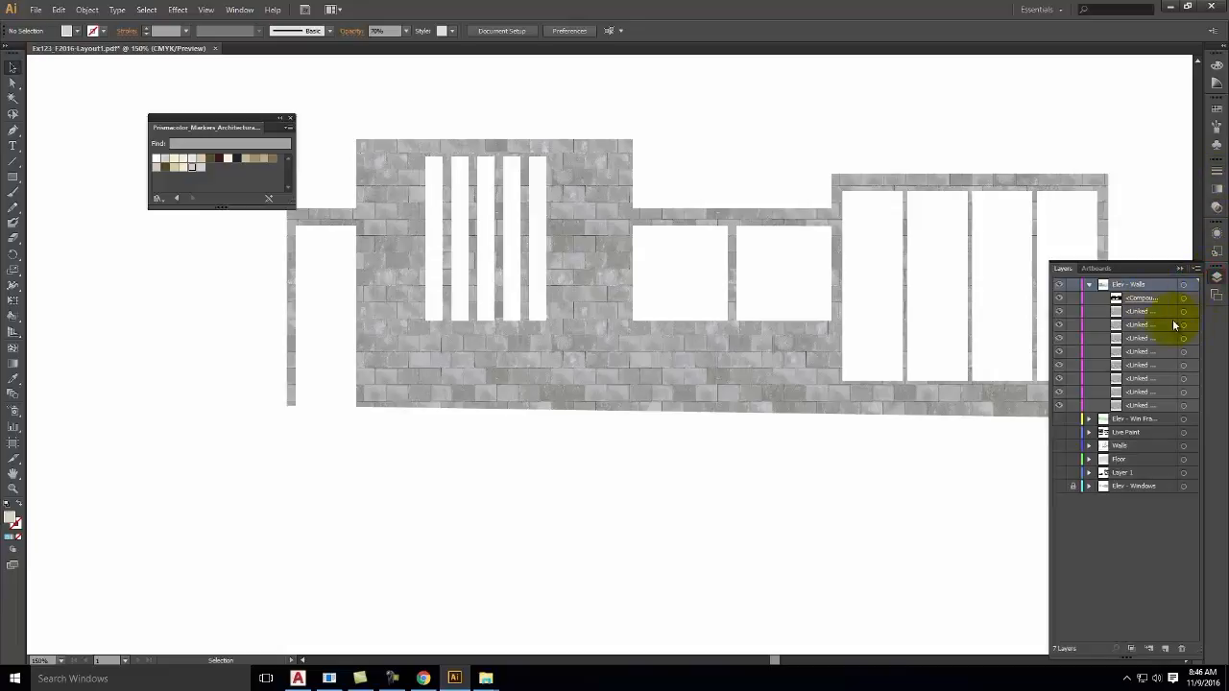
pyautogui.click(1141, 313)
pyautogui.keyDown('shift'); pyautogui.click(1136, 404); pyautogui.keyUp('shift')
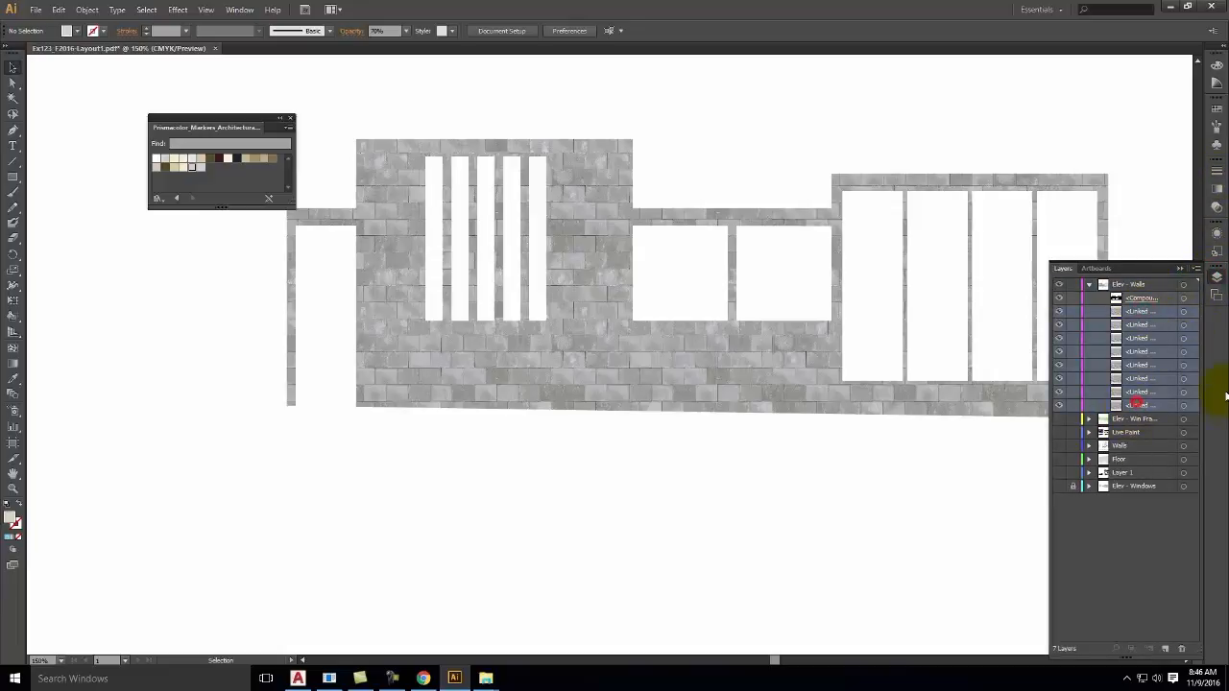
pyautogui.click(1193, 324)
pyautogui.keyDown('shift'); pyautogui.click(1195, 324); pyautogui.keyUp('shift')
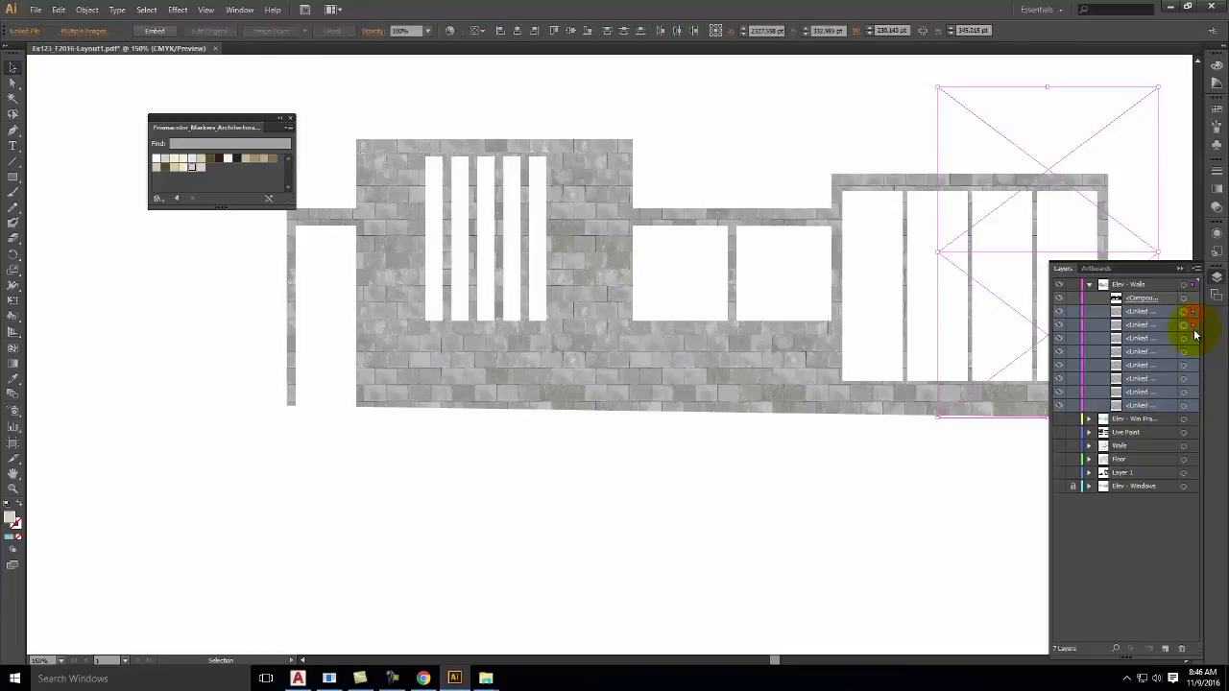
pyautogui.keyDown('shift'); pyautogui.click(1195, 338); pyautogui.keyUp('shift')
pyautogui.keyDown('shift'); pyautogui.click(1195, 352); pyautogui.keyUp('shift')
pyautogui.keyDown('shift'); pyautogui.click(1194, 365); pyautogui.keyUp('shift')
pyautogui.keyDown('shift'); pyautogui.click(1195, 378); pyautogui.keyUp('shift')
pyautogui.keyDown('shift'); pyautogui.click(1195, 391); pyautogui.keyUp('shift')
pyautogui.keyDown('shift'); pyautogui.click(1195, 405); pyautogui.keyUp('shift')
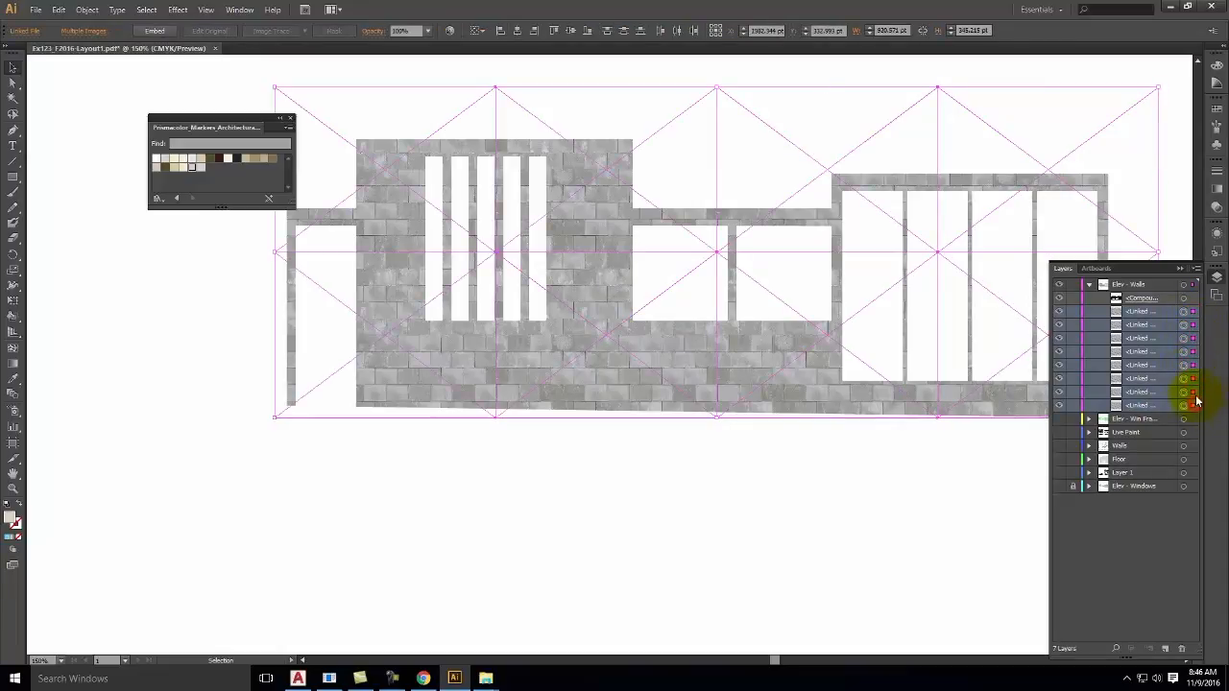
pyautogui.click(1215, 209)
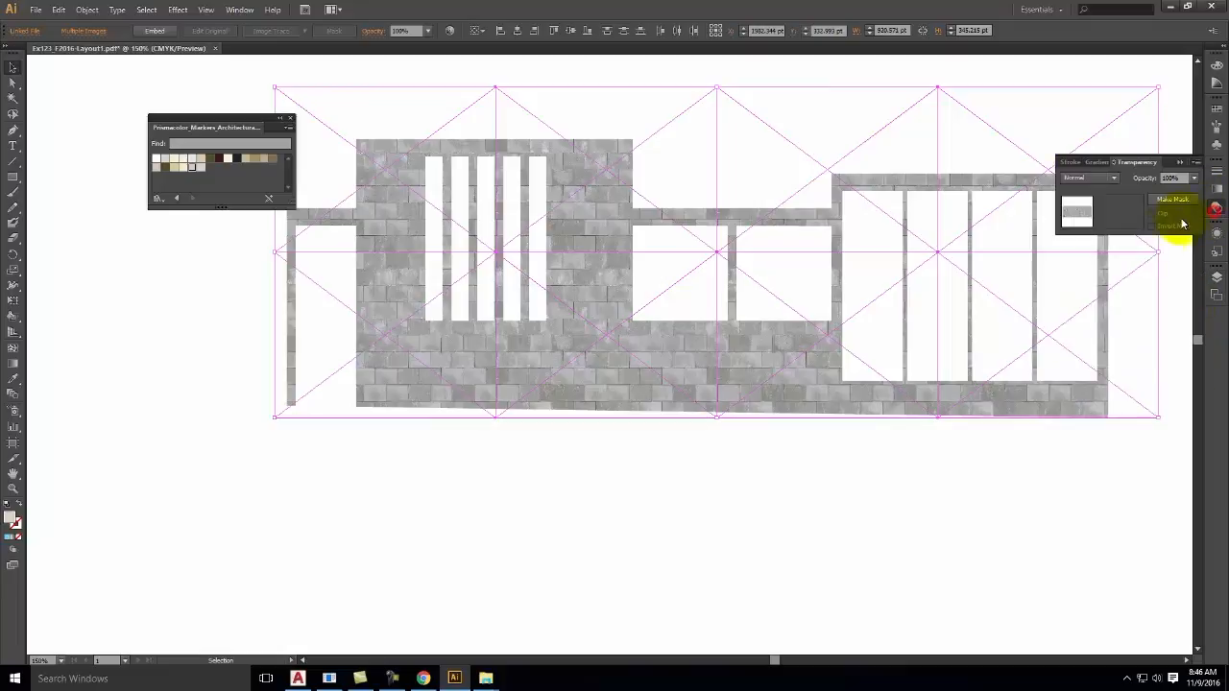
pyautogui.click(1191, 180)
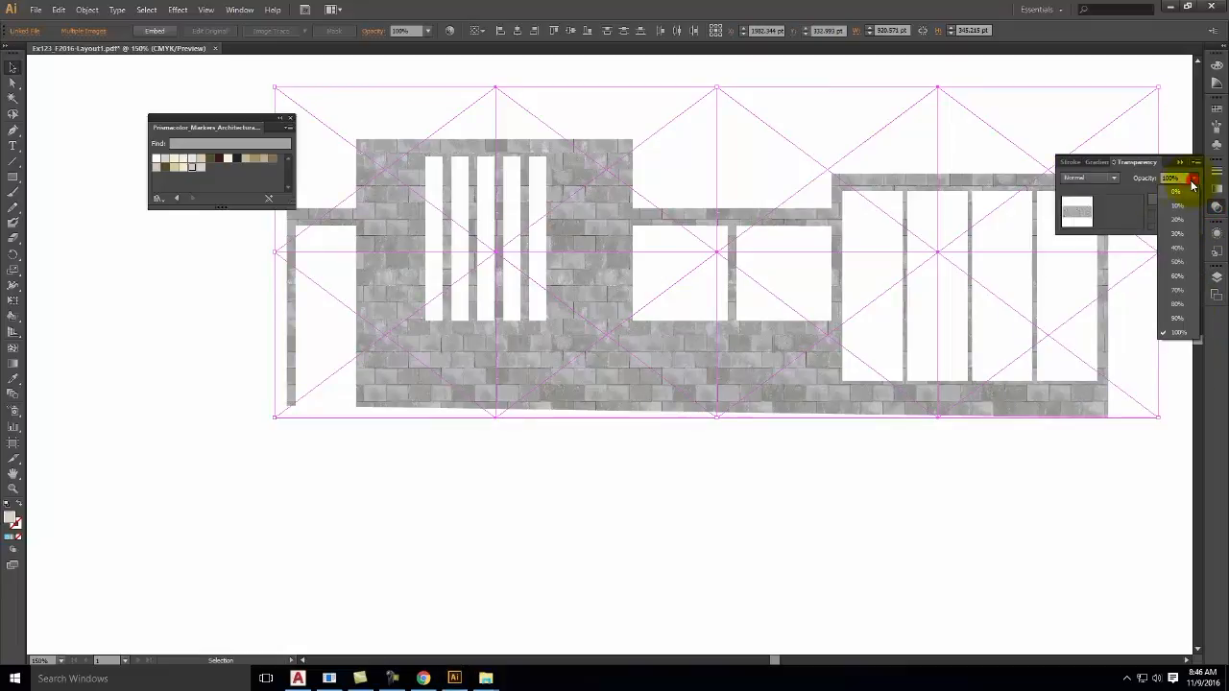
pyautogui.click(1175, 288)
pyautogui.click(983, 480)
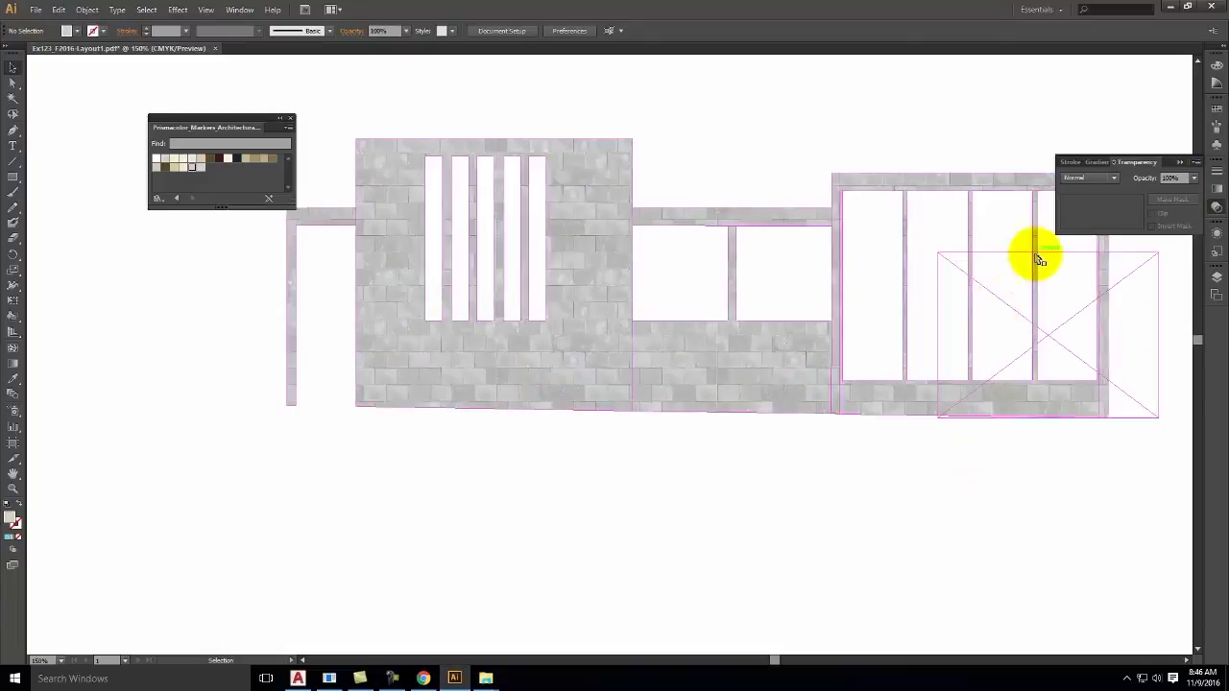
# - Collapse the Elev - Walls layer and move it to the bottom of the layer stack, below Elev - Windows
pyautogui.click(1217, 278)
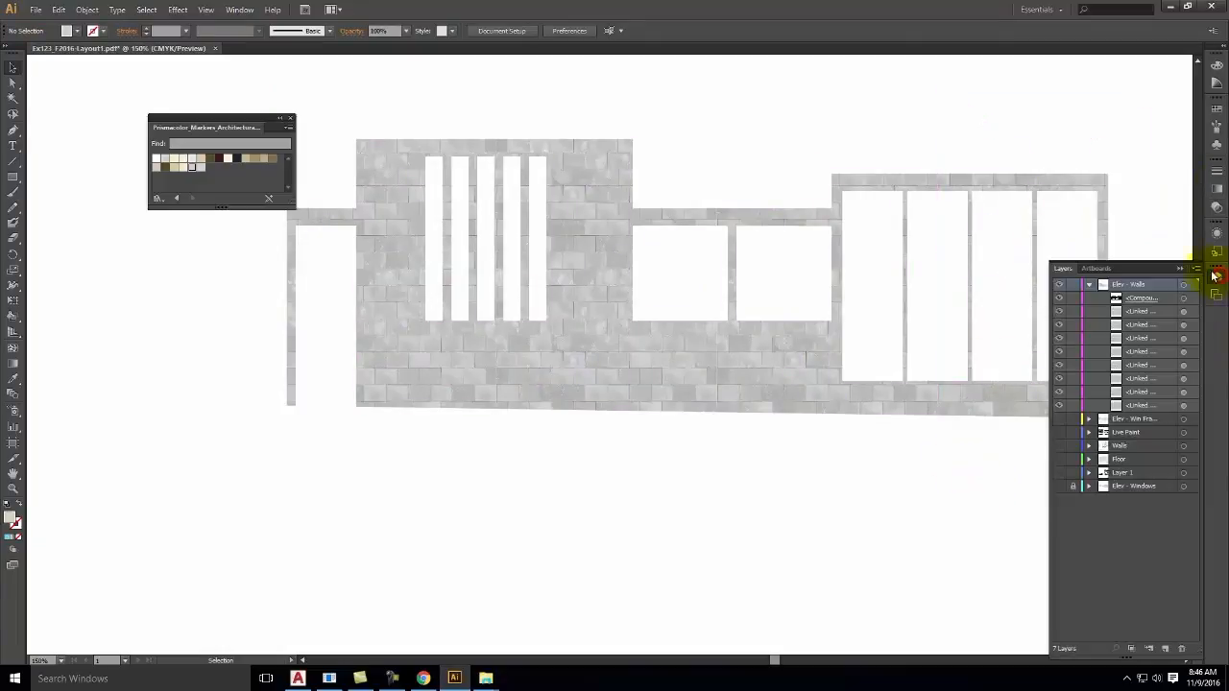
pyautogui.click(1089, 288)
pyautogui.moveTo(1124, 285); pyautogui.dragTo(1133, 382)
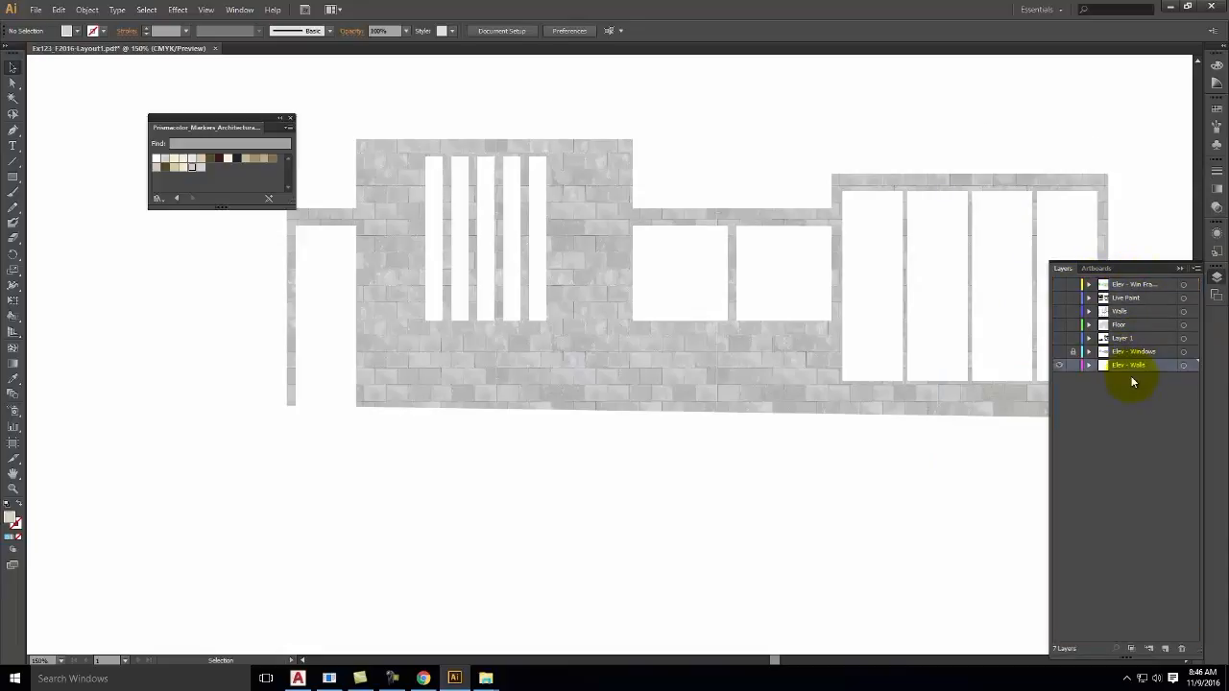
# - Show the Elev - Windows layer and the Layer 1 linework over the textured walls
pyautogui.click(1059, 352)
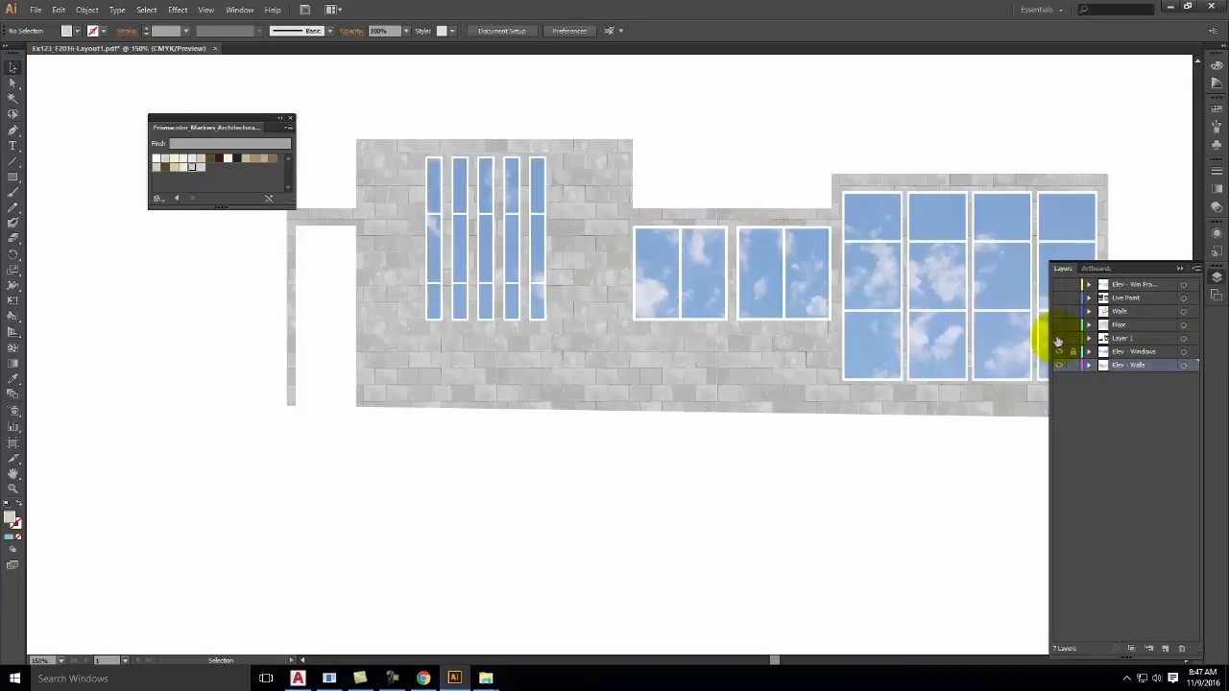
pyautogui.click(1058, 339)
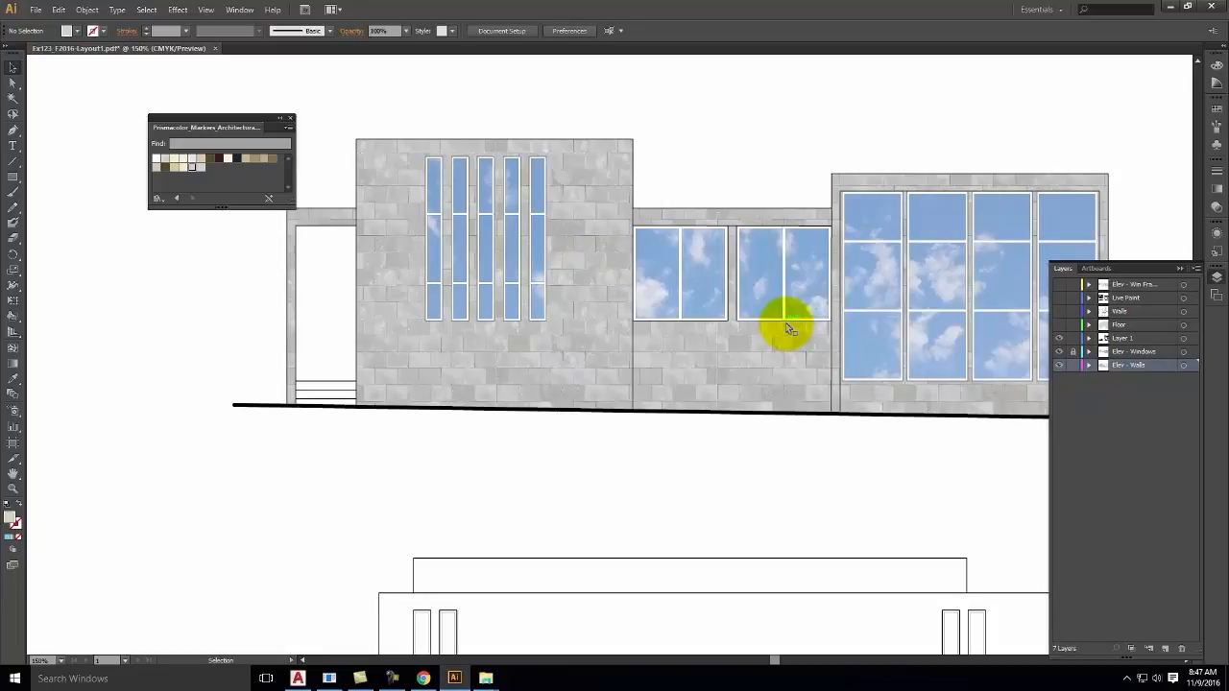
pyautogui.hotkey('ctrl', 'alt', '-')
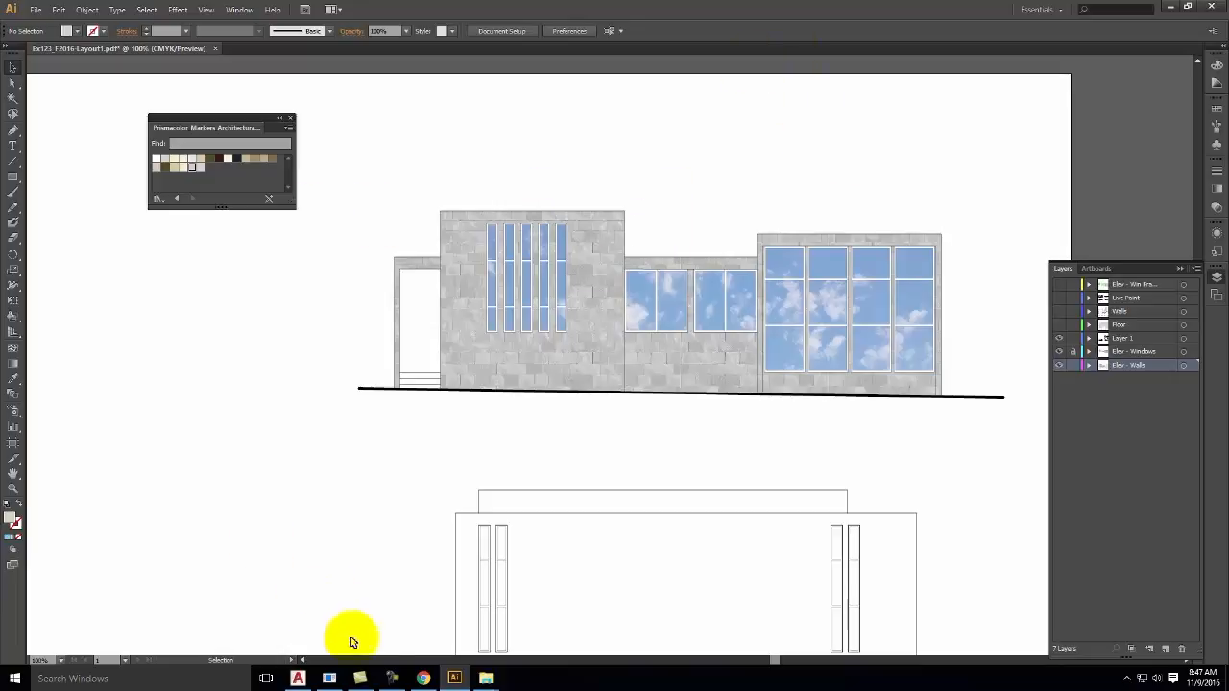
# - Switch to Chrome and look through the list of Illustrator tutorials from the Exercise 124 page
pyautogui.click(423, 678)
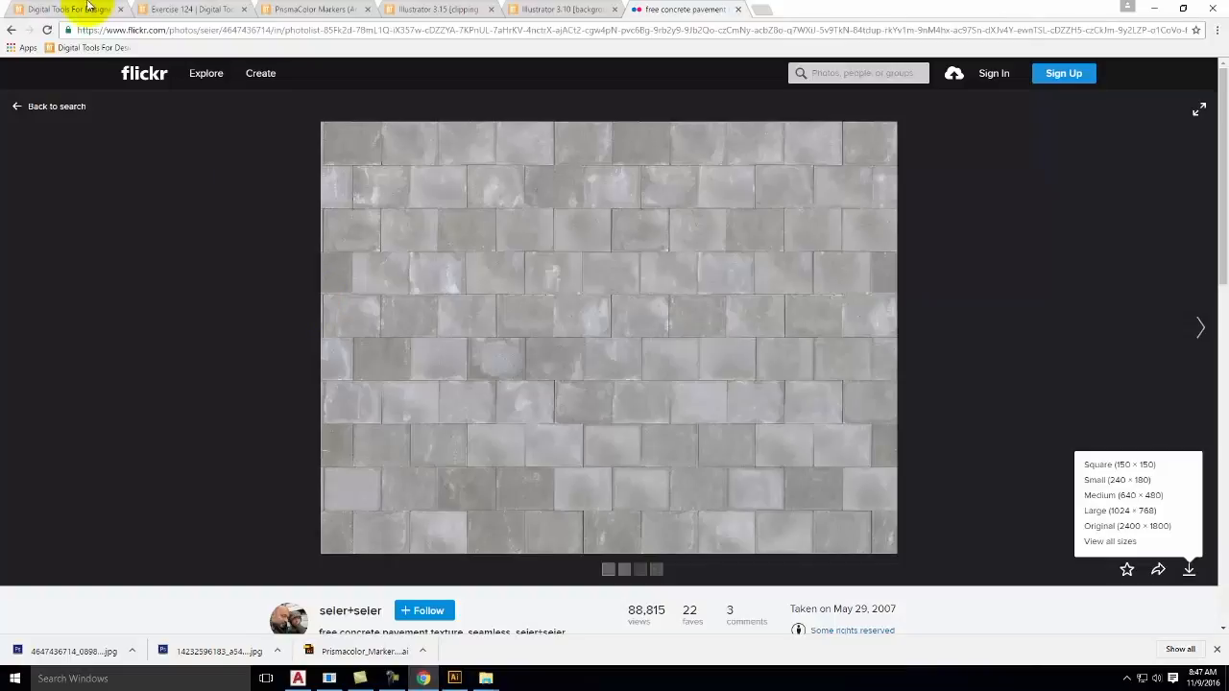
pyautogui.click(159, 8)
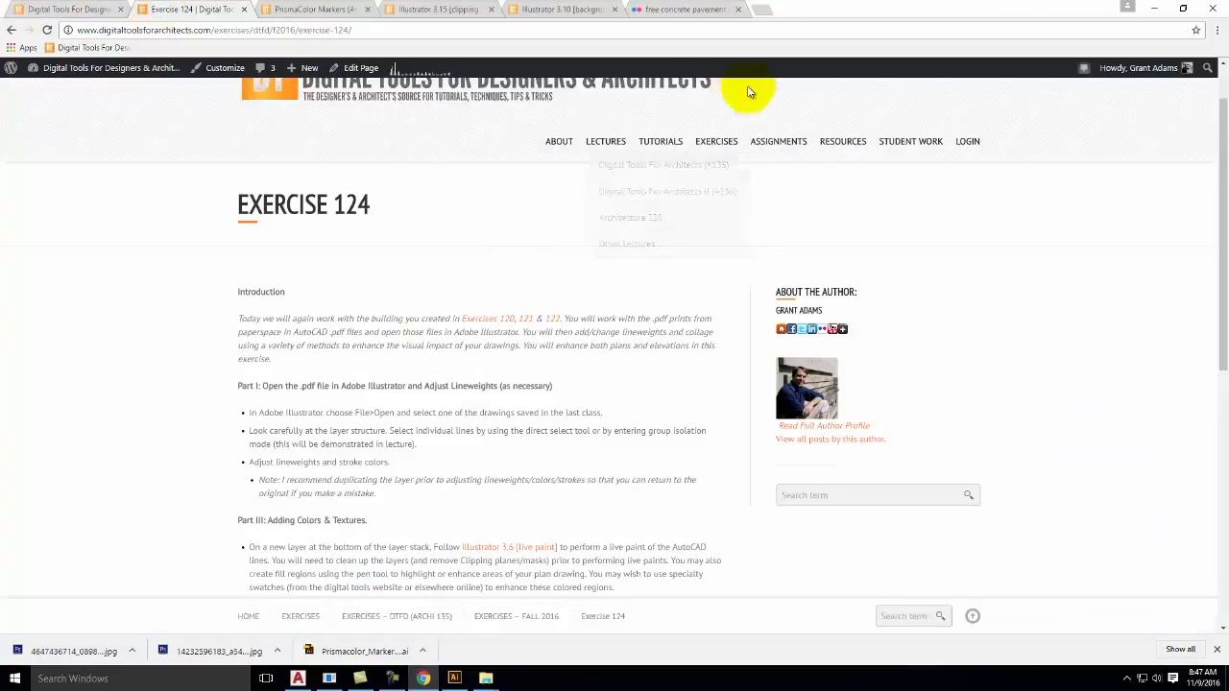
pyautogui.moveTo(727, 141)
pyautogui.moveTo(658, 144)
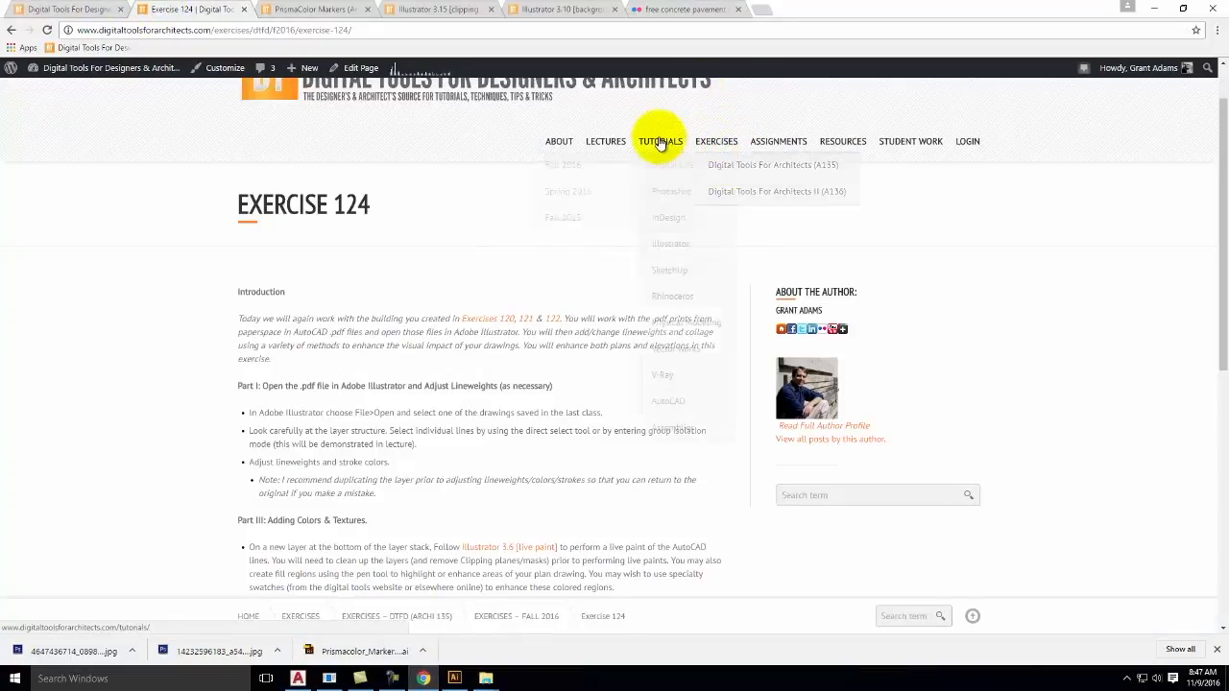
pyautogui.moveTo(667, 247)
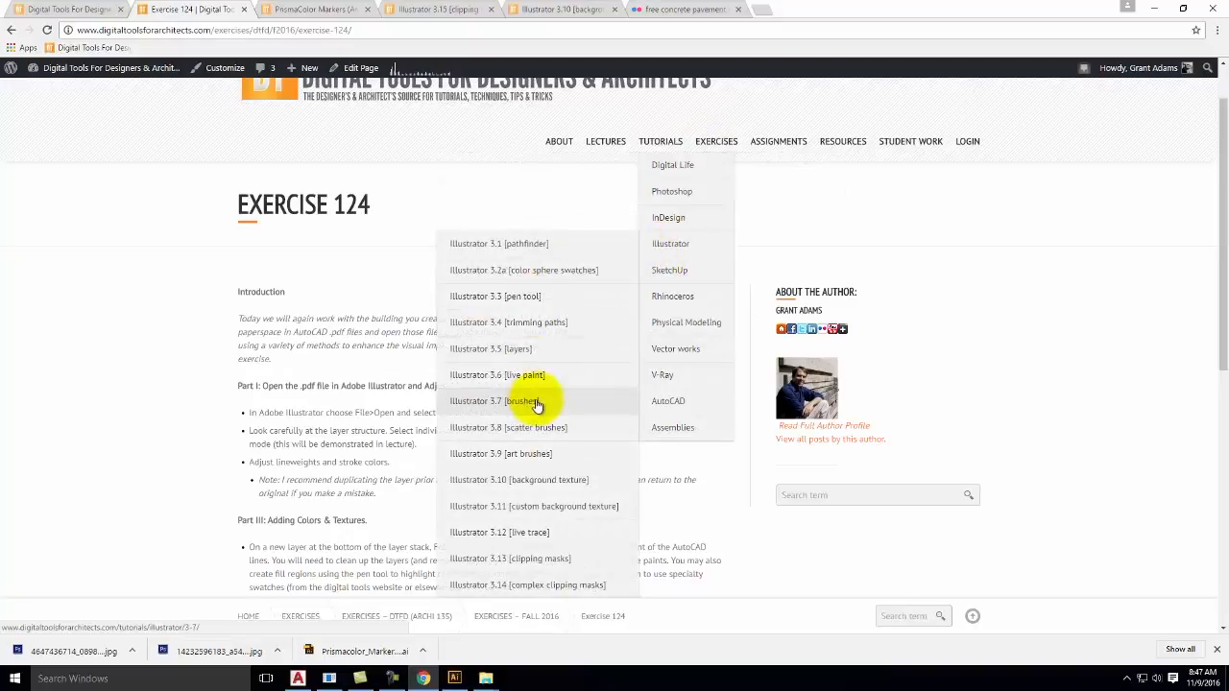
pyautogui.scroll(-1, 538, 408)
pyautogui.scroll(-1, 538, 408)
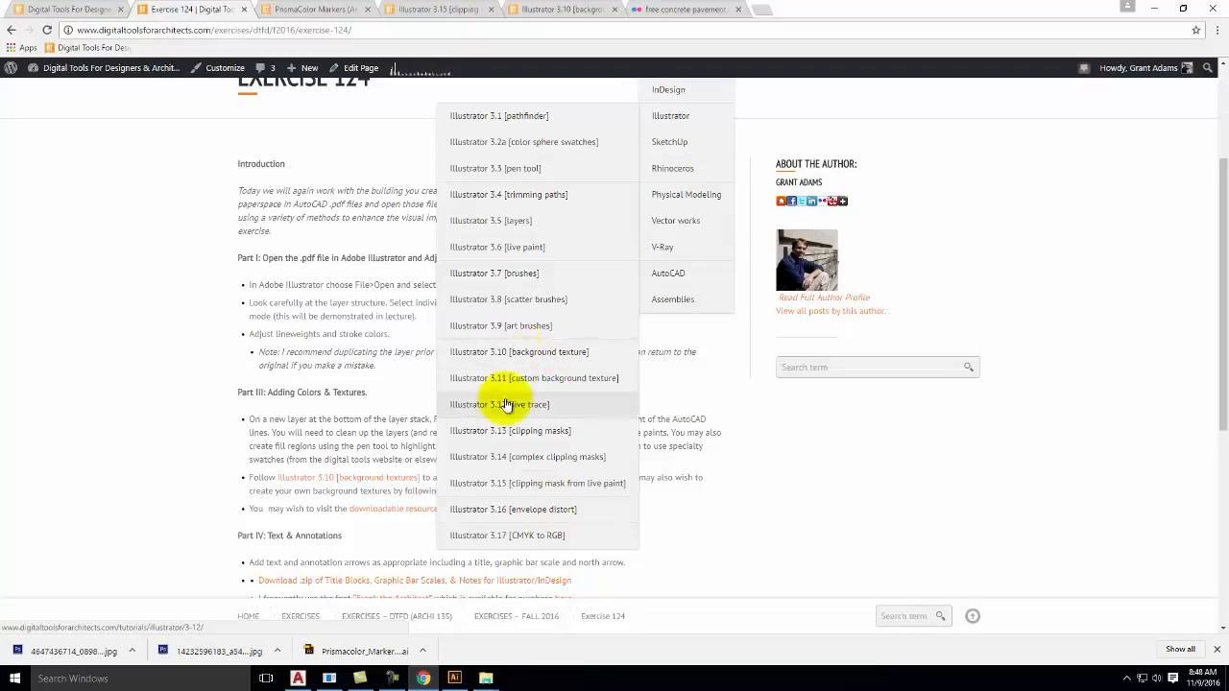
# - Switch back to Illustrator, show the Floor, Live Paint and Walls layers, and hide Layer 1
pyautogui.click(454, 678)
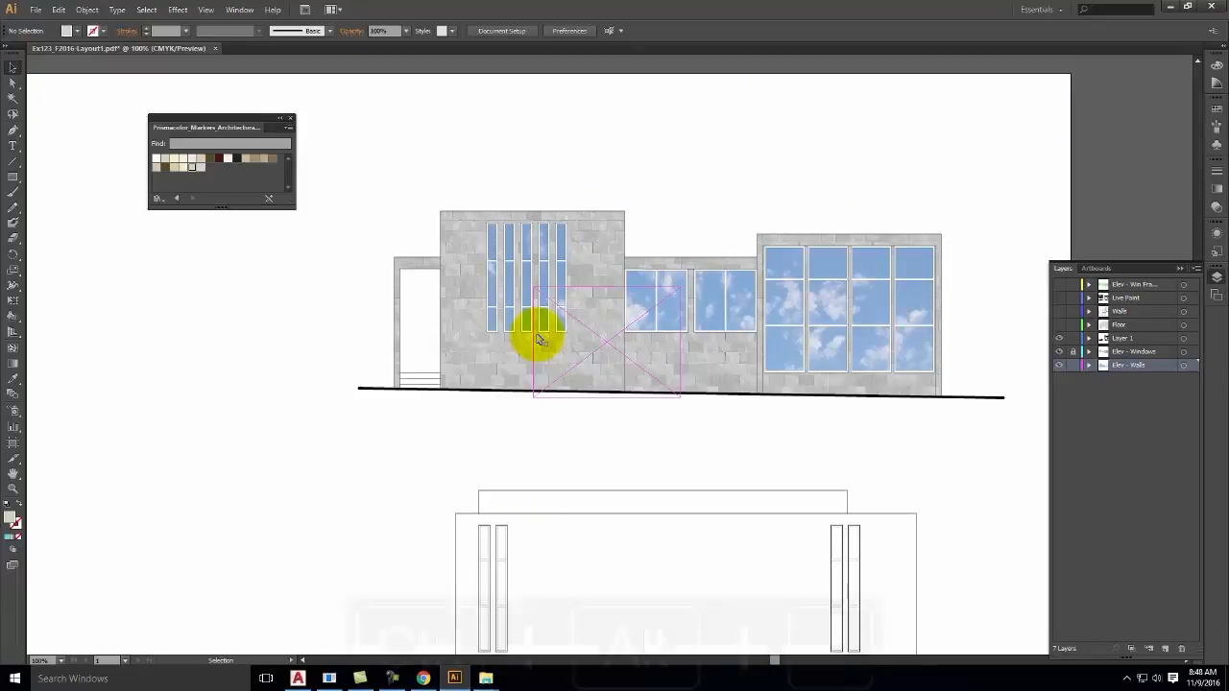
pyautogui.hotkey('ctrl', 'alt', '-')
pyautogui.hotkey('ctrl', 'alt', '-')
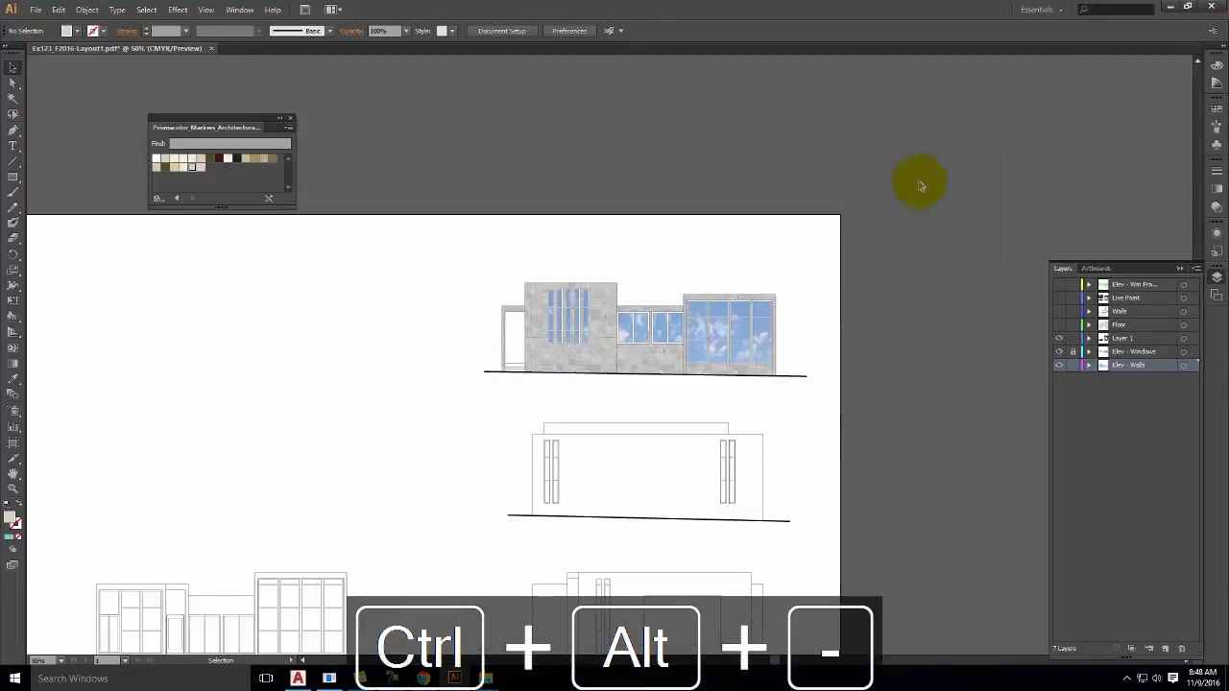
pyautogui.click(1059, 324)
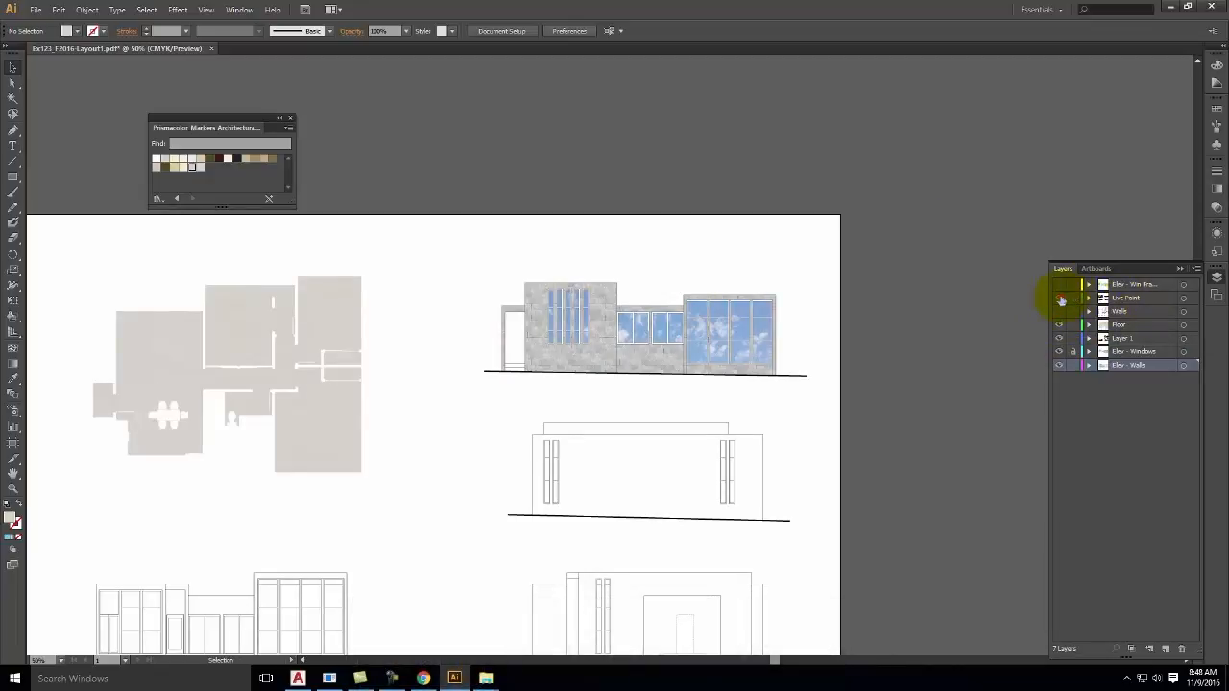
pyautogui.click(1059, 299)
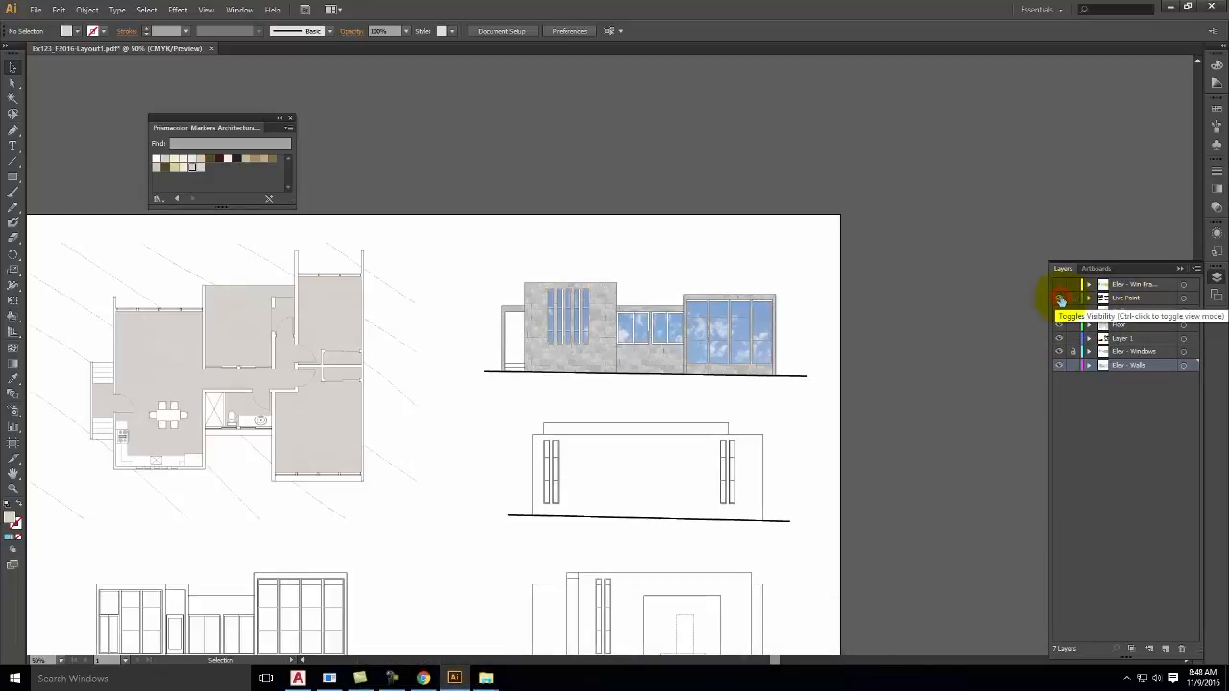
pyautogui.click(1057, 366)
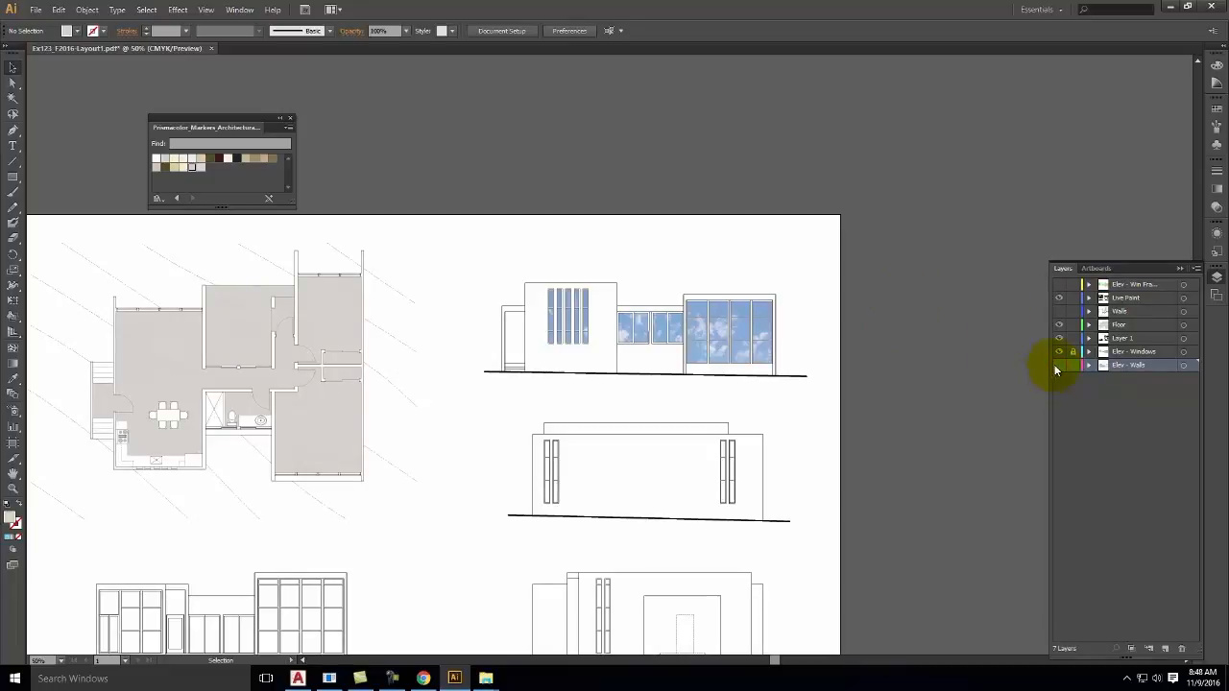
pyautogui.click(1058, 364)
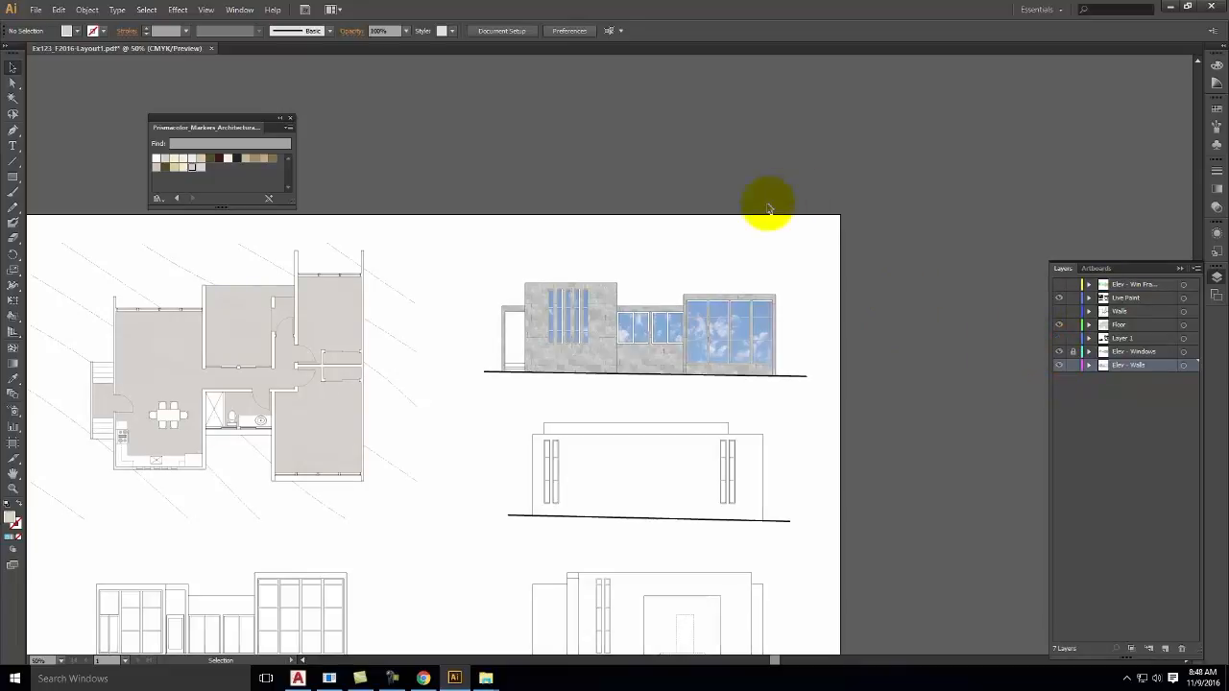
pyautogui.scroll(-3, 758, 207)
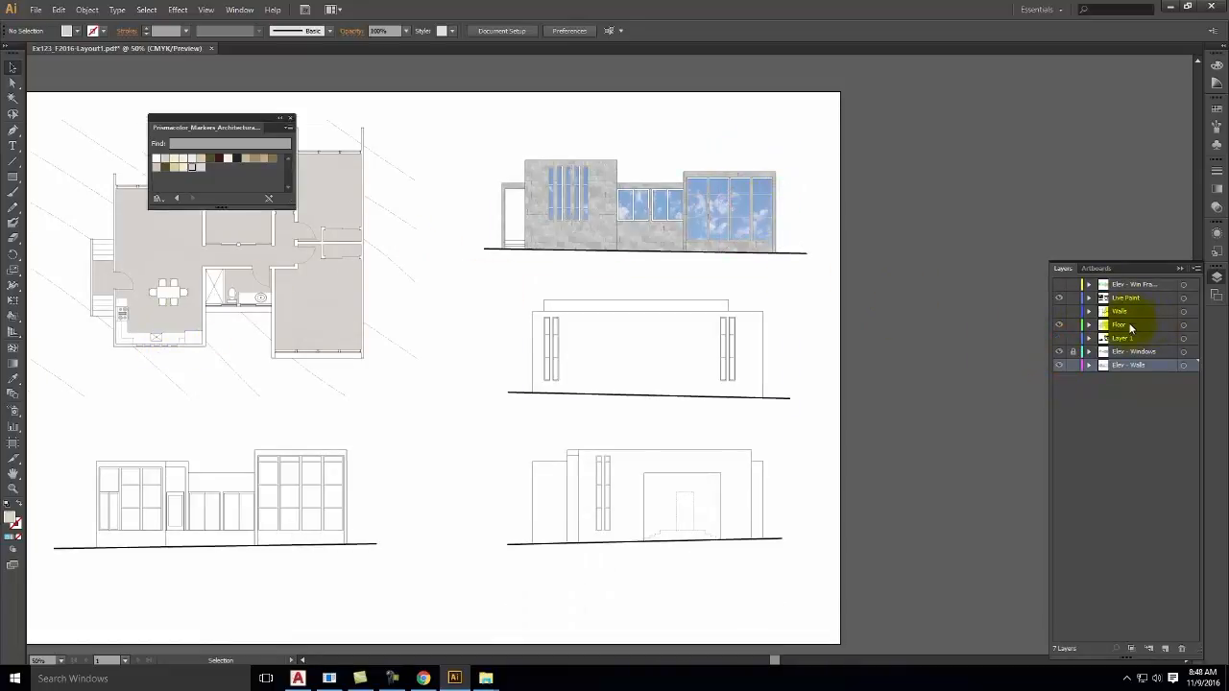
pyautogui.click(1059, 311)
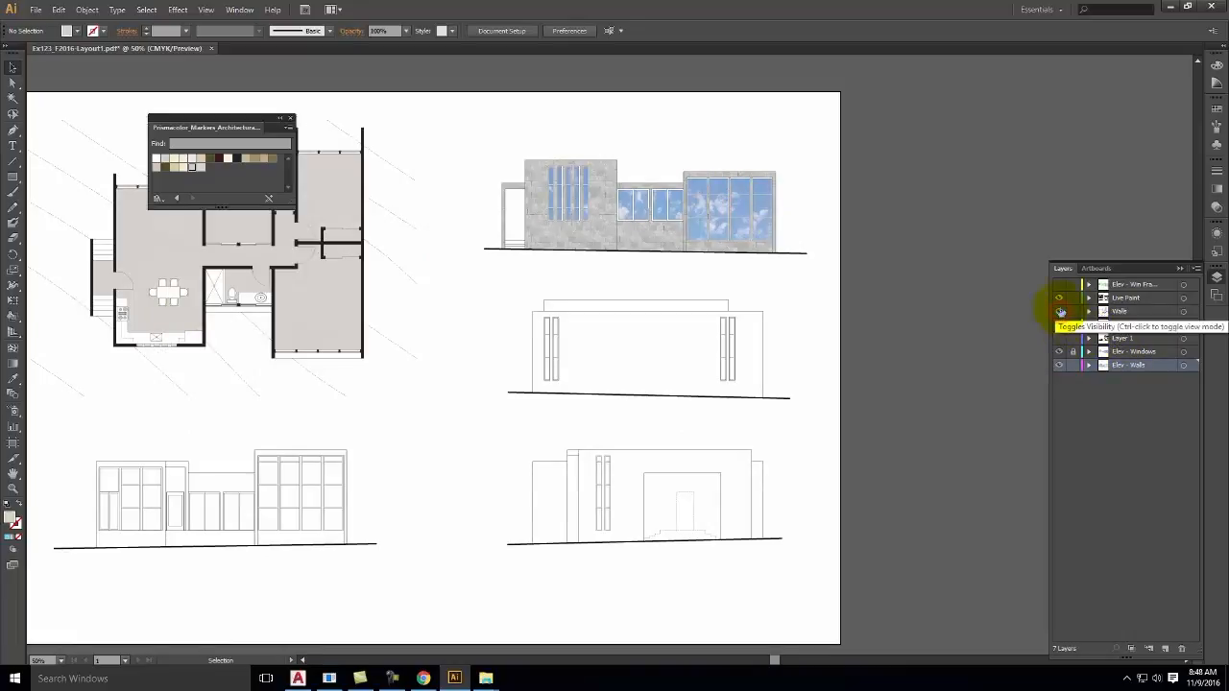
pyautogui.scroll(3, 672, 343)
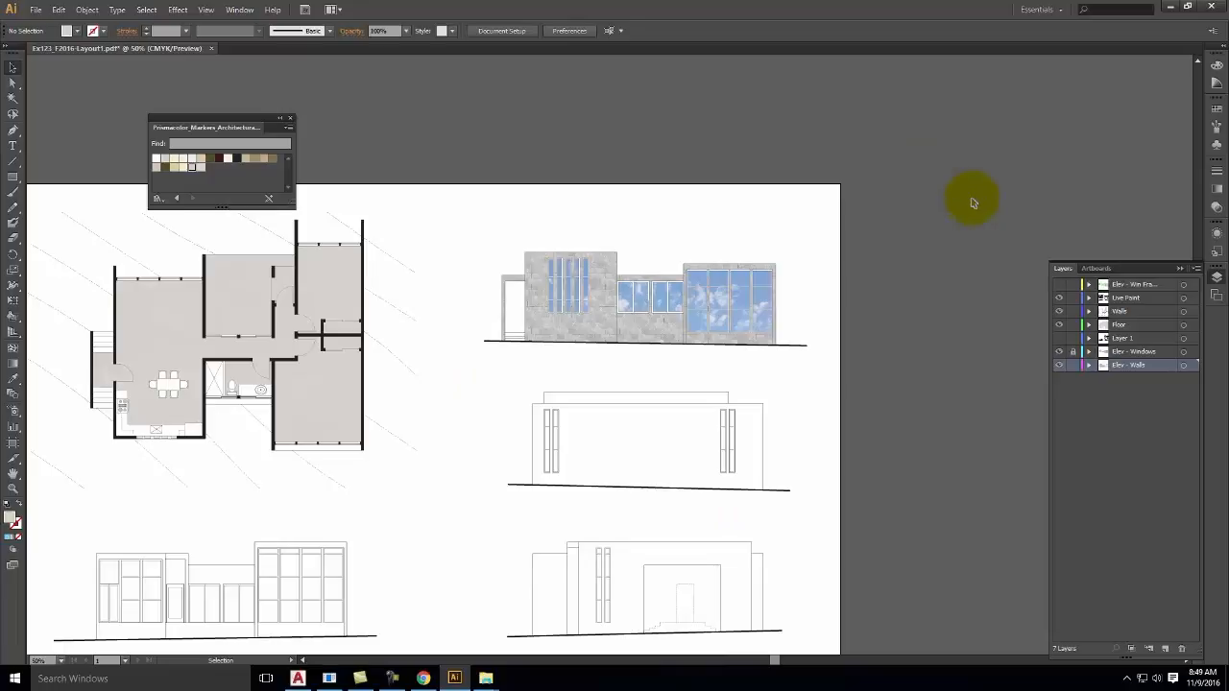
# - Hide the Elev - Walls layer, then unlock Elev - Windows and set the opacity of its contents to 40%
pyautogui.click(1061, 364)
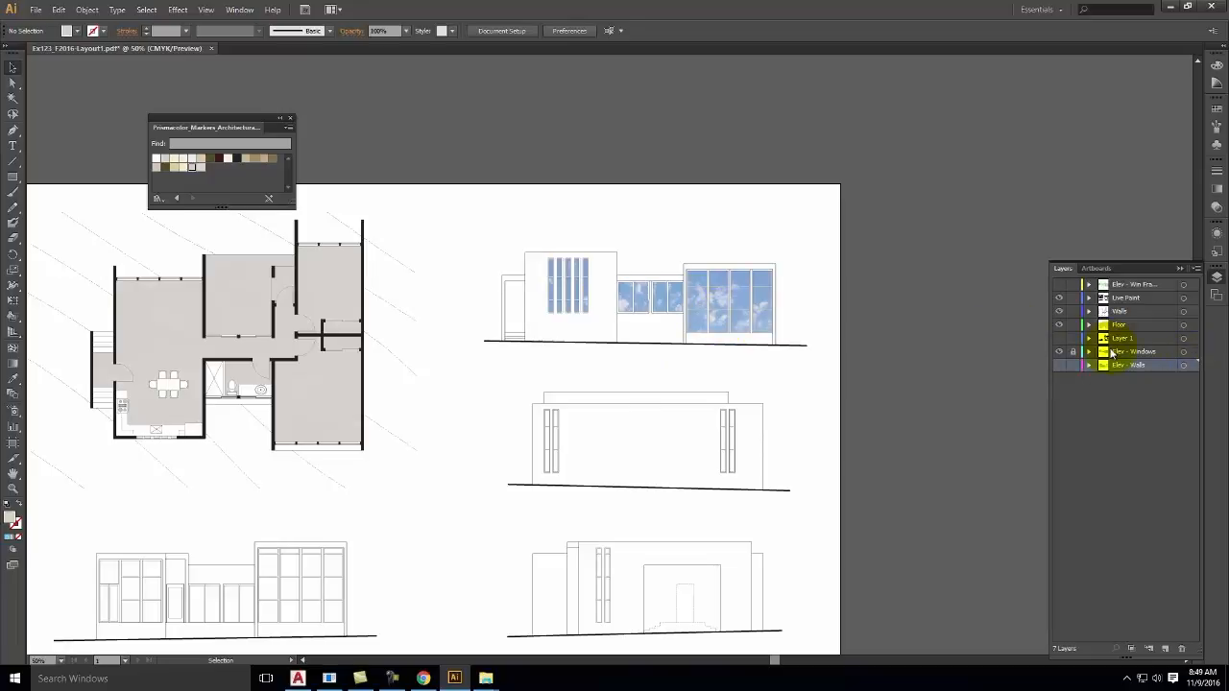
pyautogui.click(1072, 353)
pyautogui.click(1192, 352)
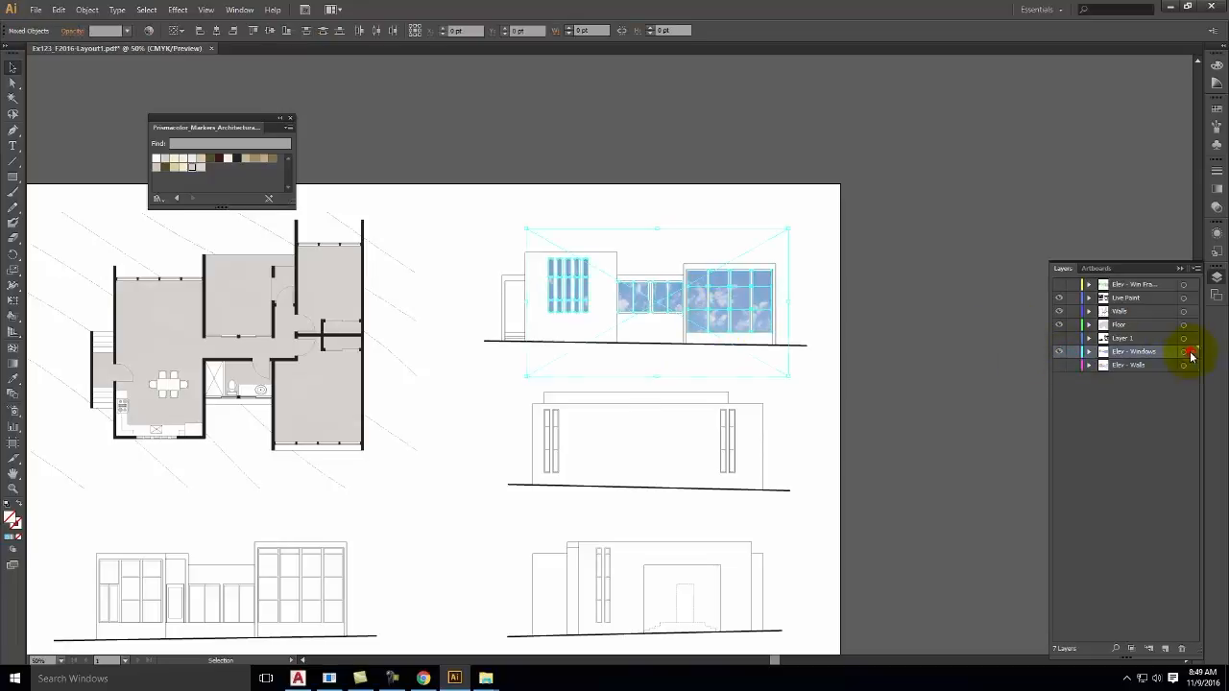
pyautogui.click(1216, 205)
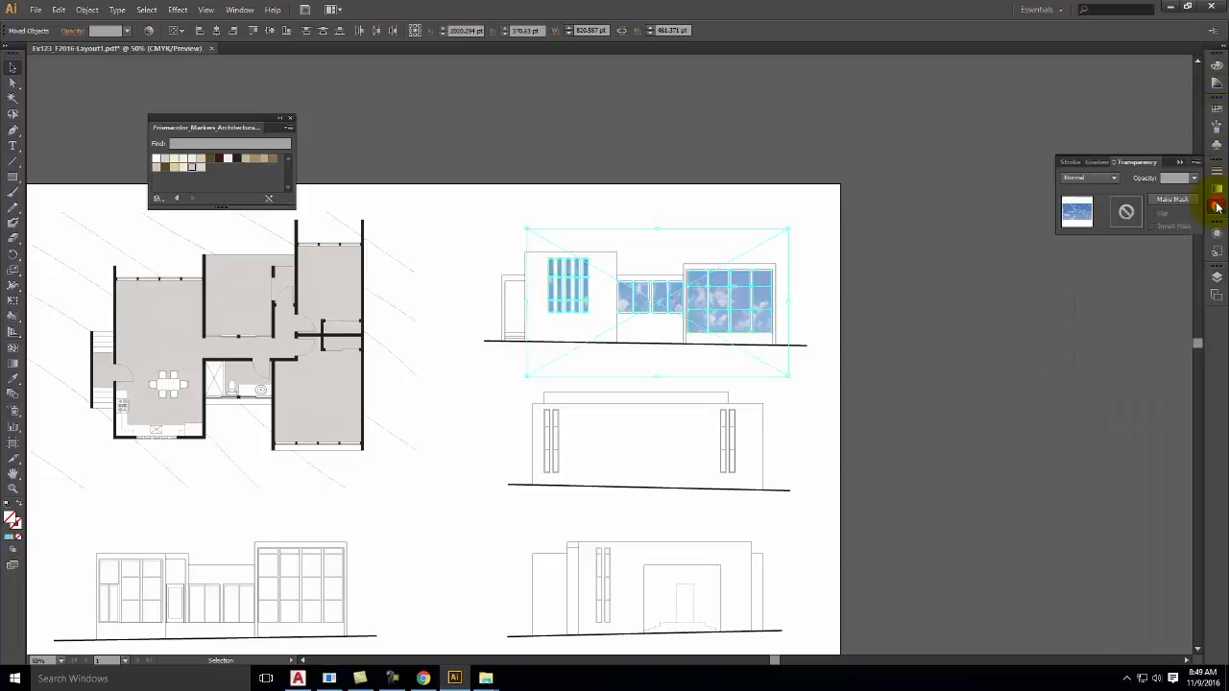
pyautogui.click(1192, 178)
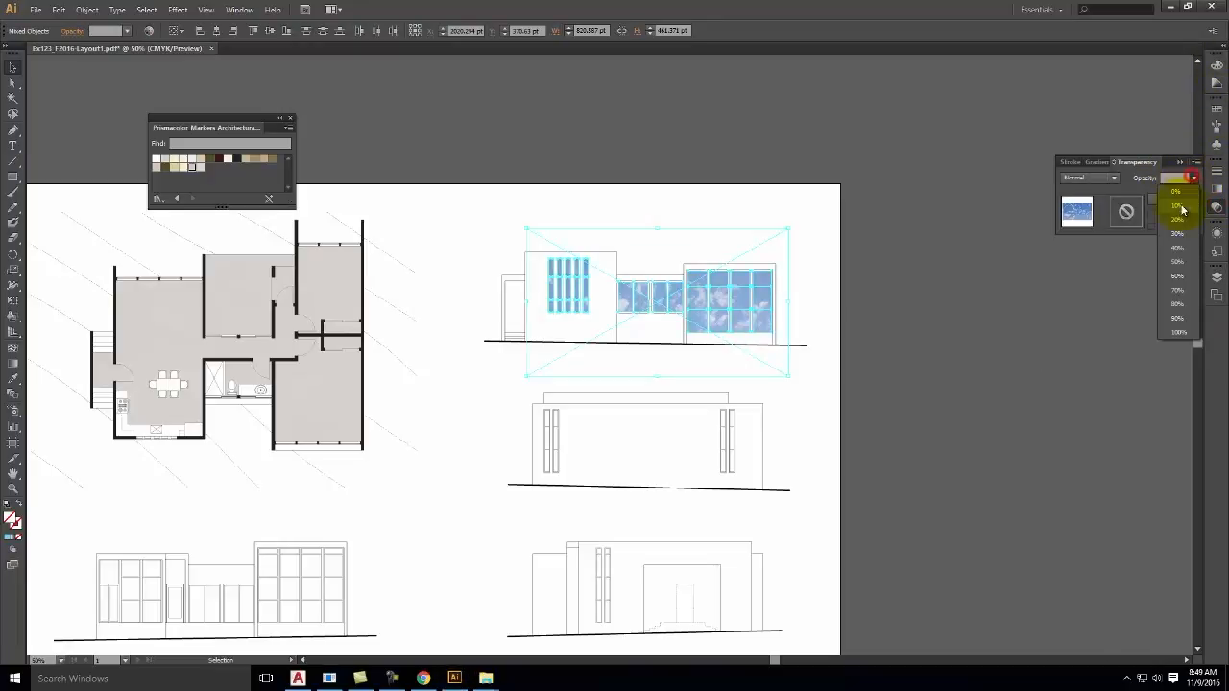
pyautogui.click(1185, 245)
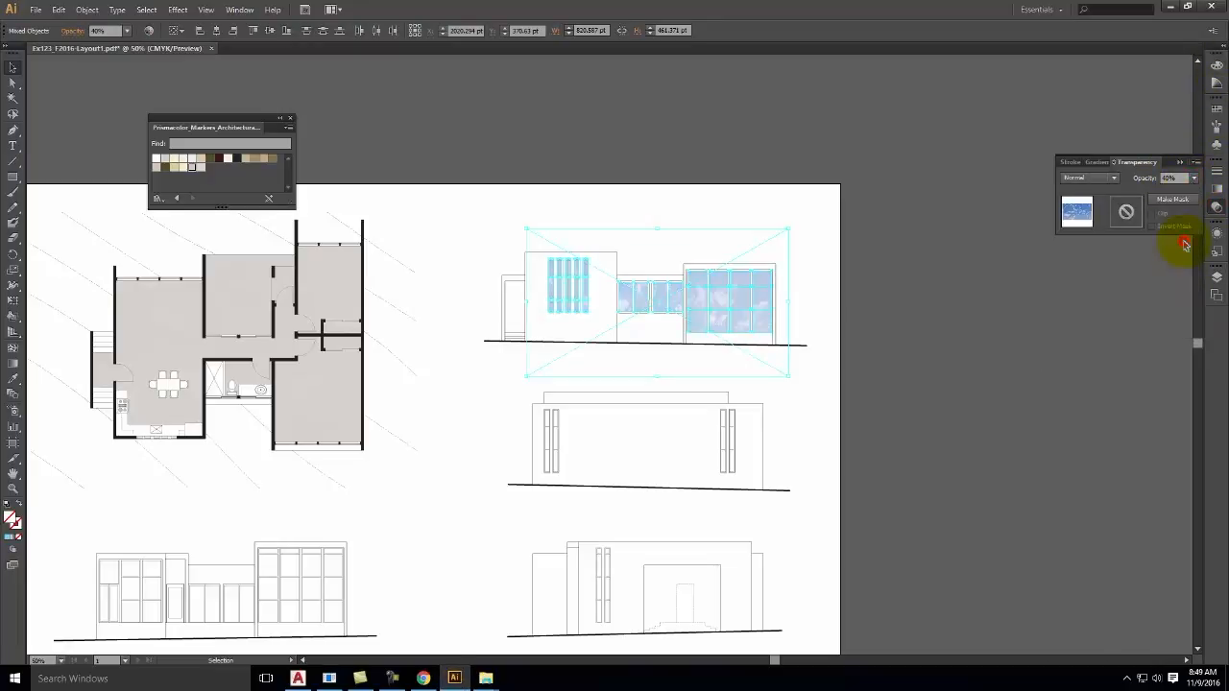
pyautogui.click(1040, 327)
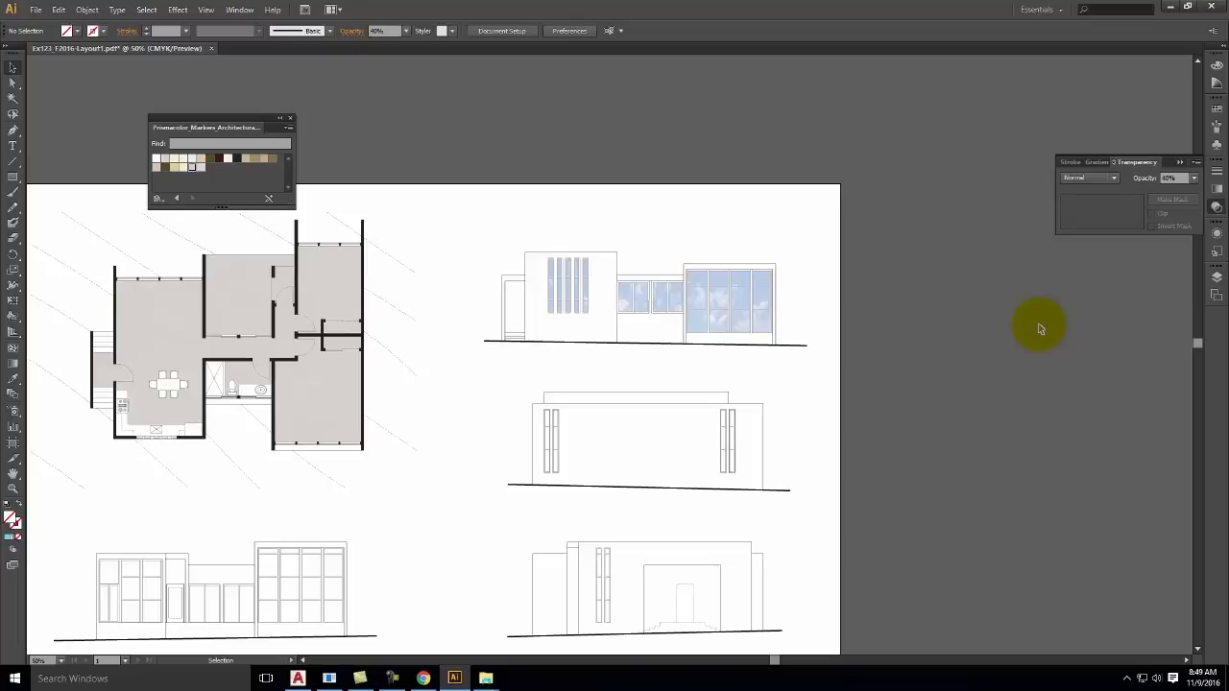
pyautogui.hotkey('ctrl', 'alt', '=')
pyautogui.hotkey('ctrl', 'alt', '=')
pyautogui.hotkey('ctrl', 'alt', '=')
pyautogui.hotkey('ctrl', 'alt', '=')
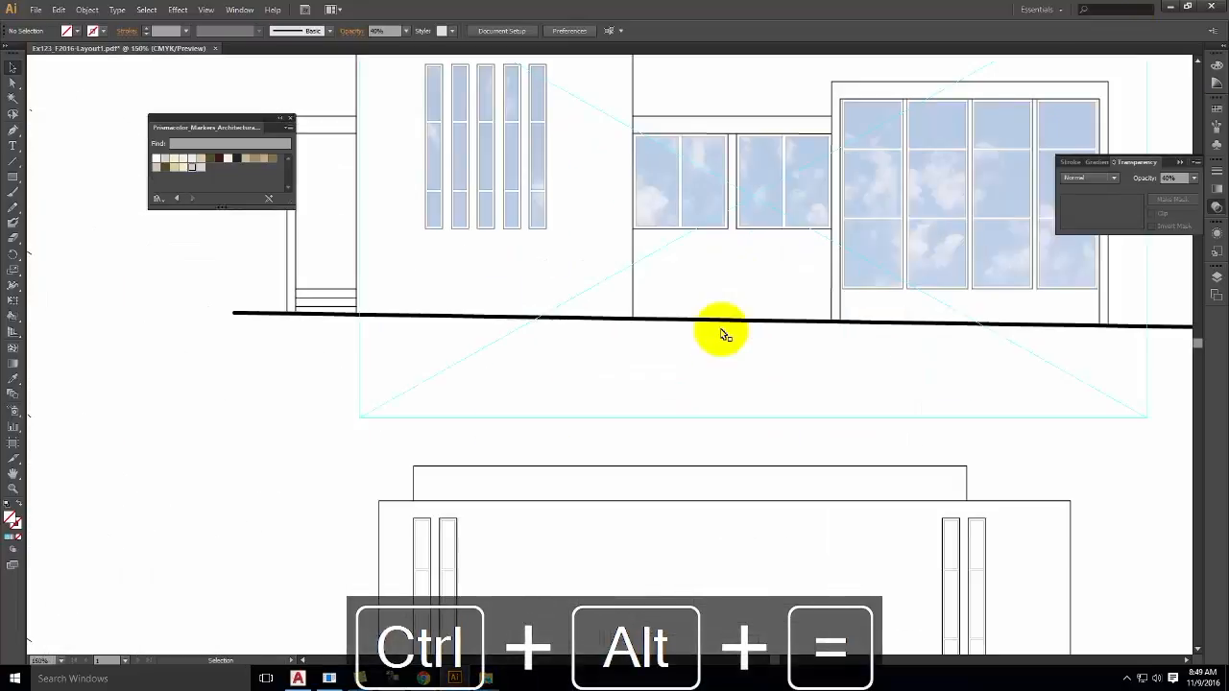
pyautogui.hotkey('alt', 'space')
pyautogui.moveTo(973, 342); pyautogui.dragTo(740, 337)
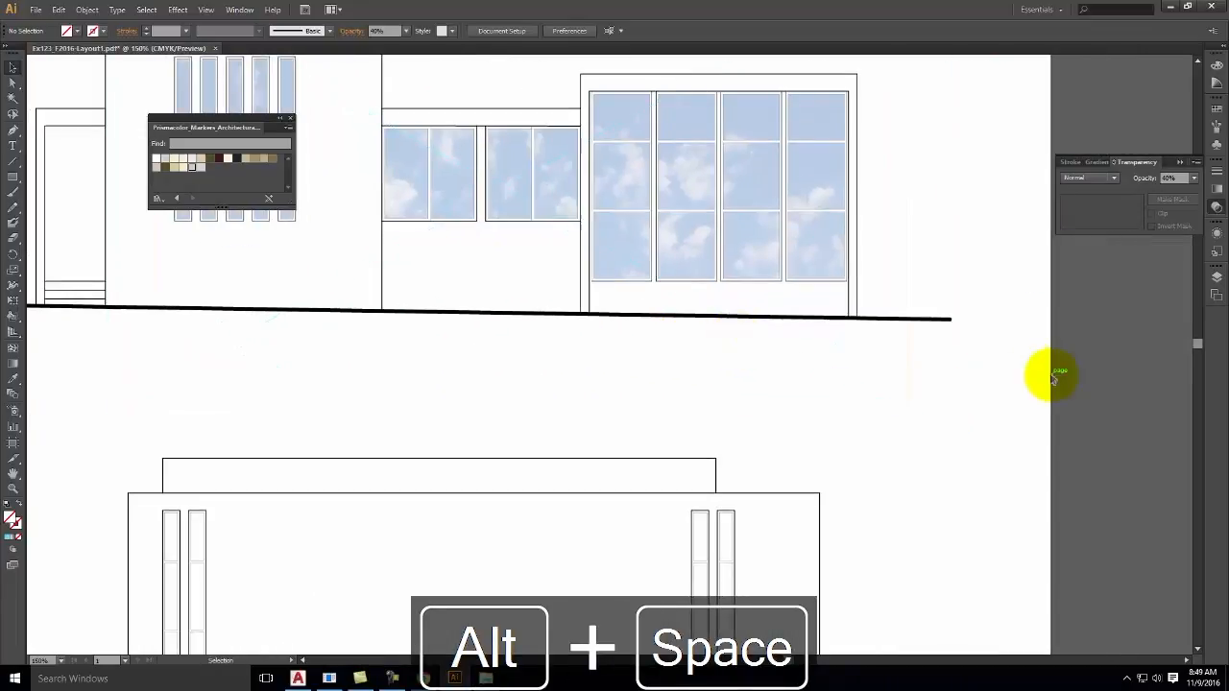
pyautogui.click(12, 148)
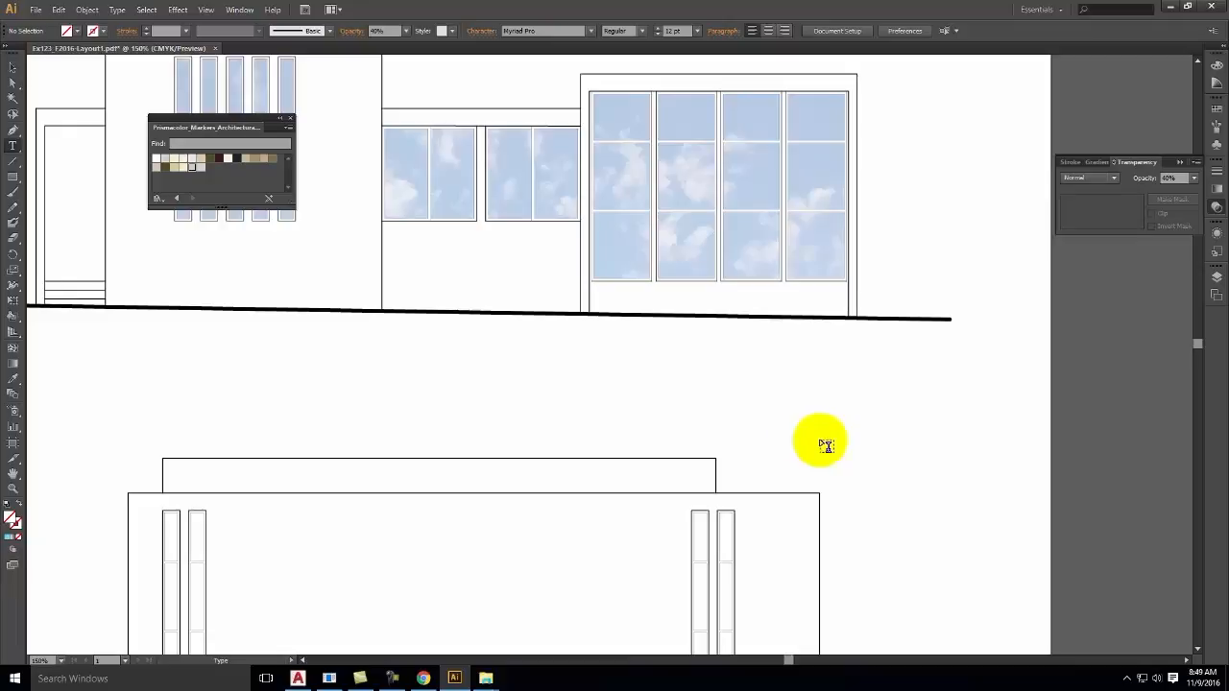
pyautogui.click(604, 426)
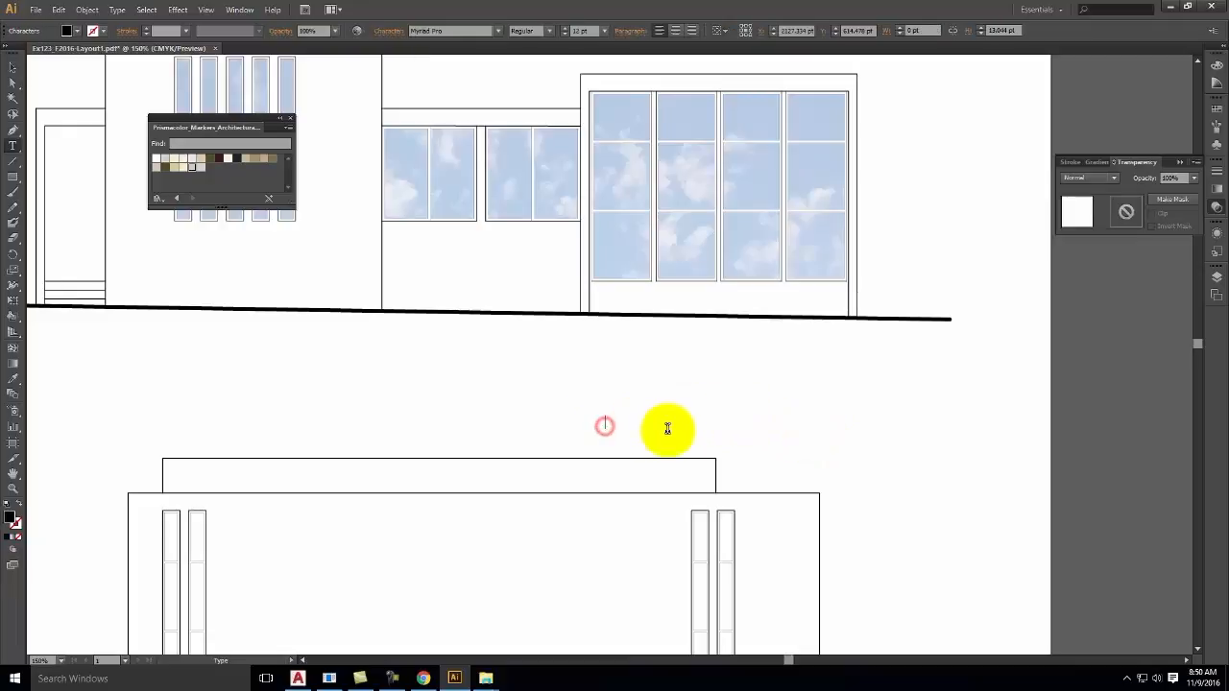
pyautogui.hotkey('shift', 'alt', 'e')
pyautogui.hotkey('shift', 'alt', 'l')
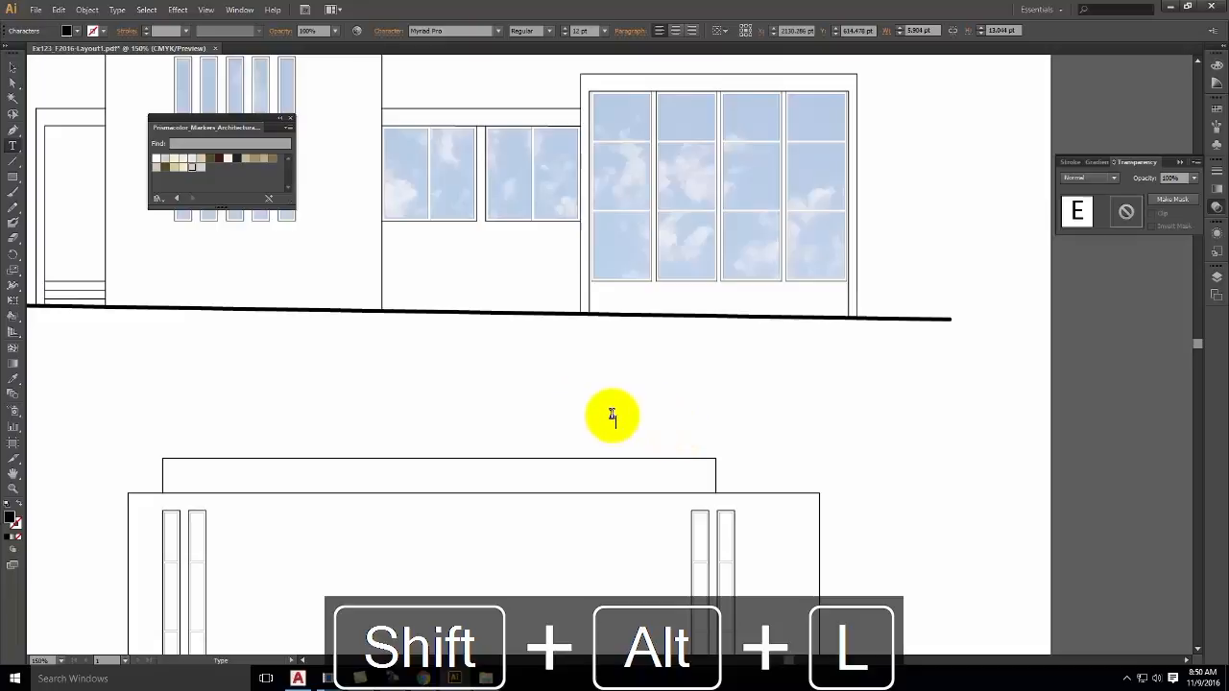
pyautogui.click(616, 423)
pyautogui.hotkey('shift', 'alt', 'e')
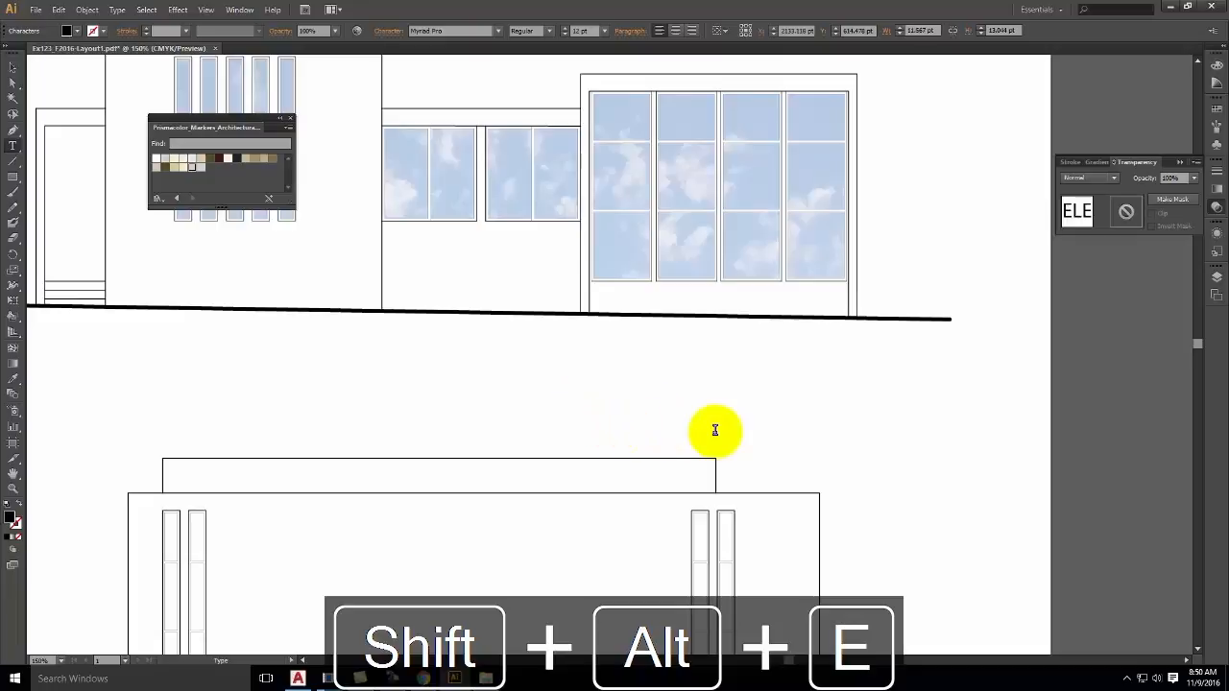
pyautogui.click(7, 65)
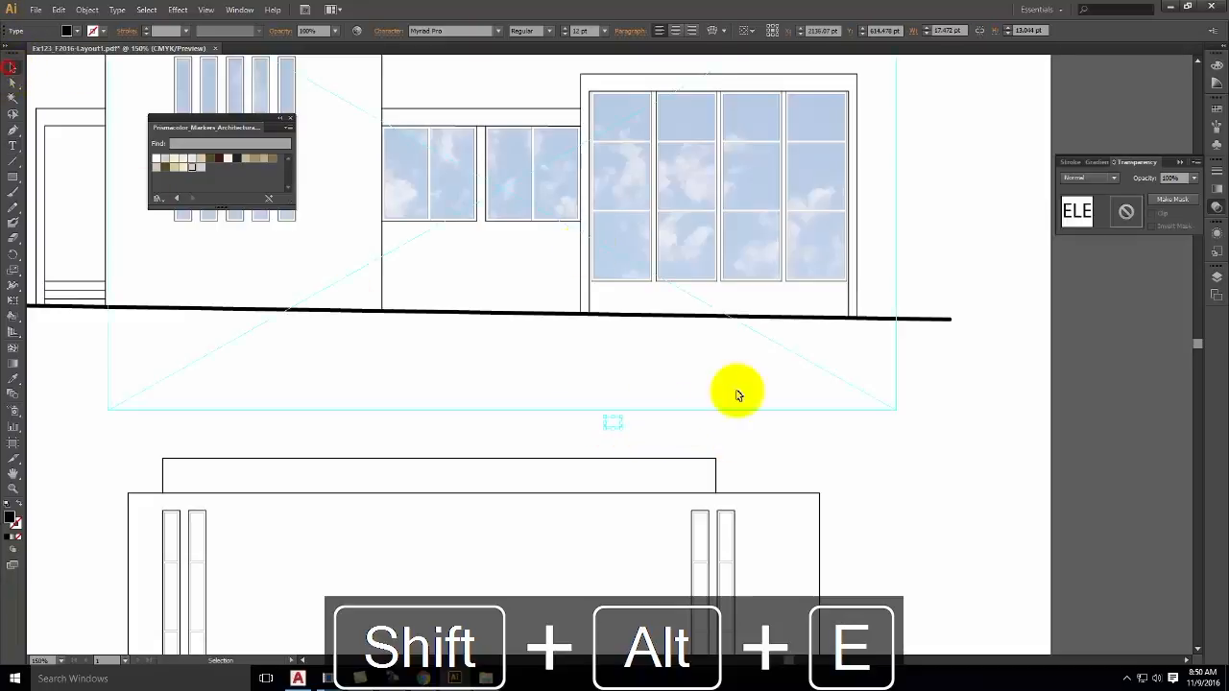
pyautogui.moveTo(614, 430); pyautogui.dragTo(1035, 490)
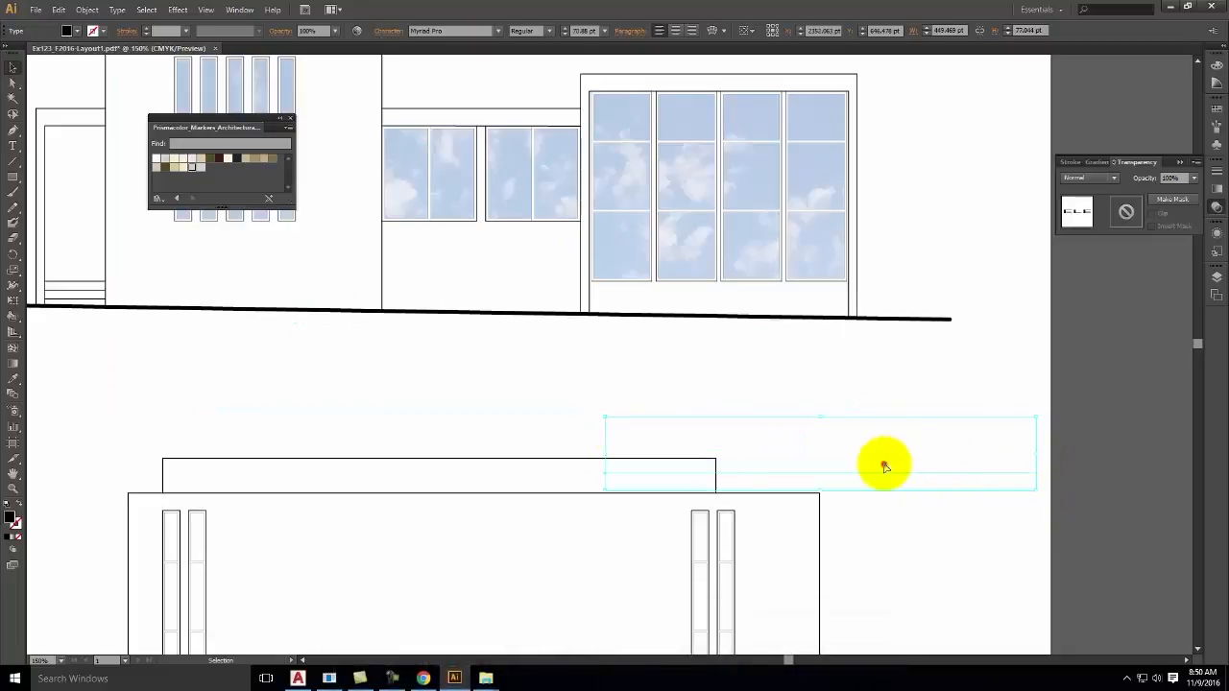
pyautogui.press('t')
pyautogui.click(883, 461)
pyautogui.hotkey('ctrl', 'a')
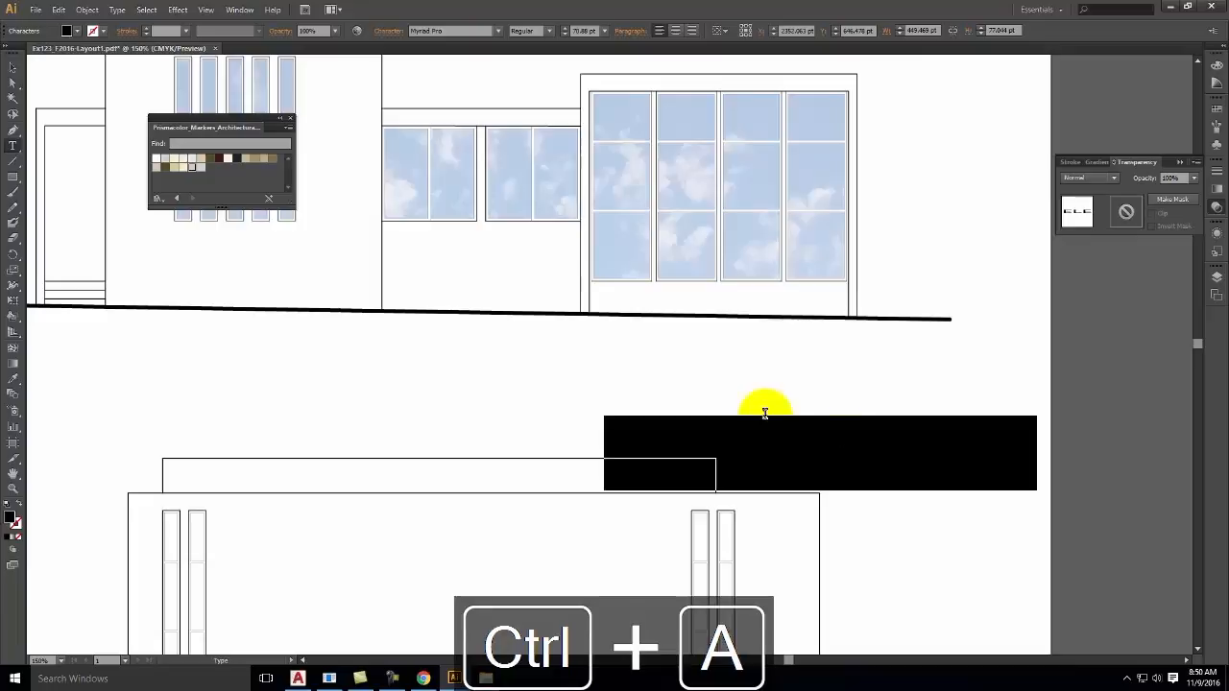
pyautogui.press('Delete')
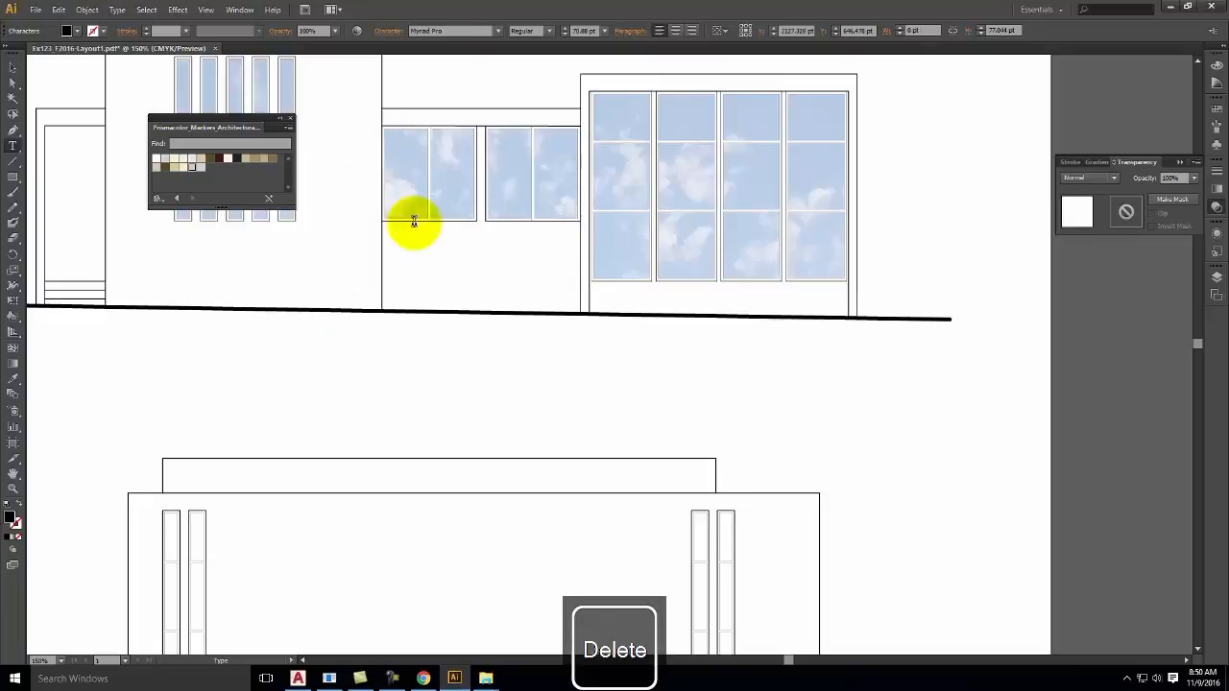
pyautogui.click(12, 63)
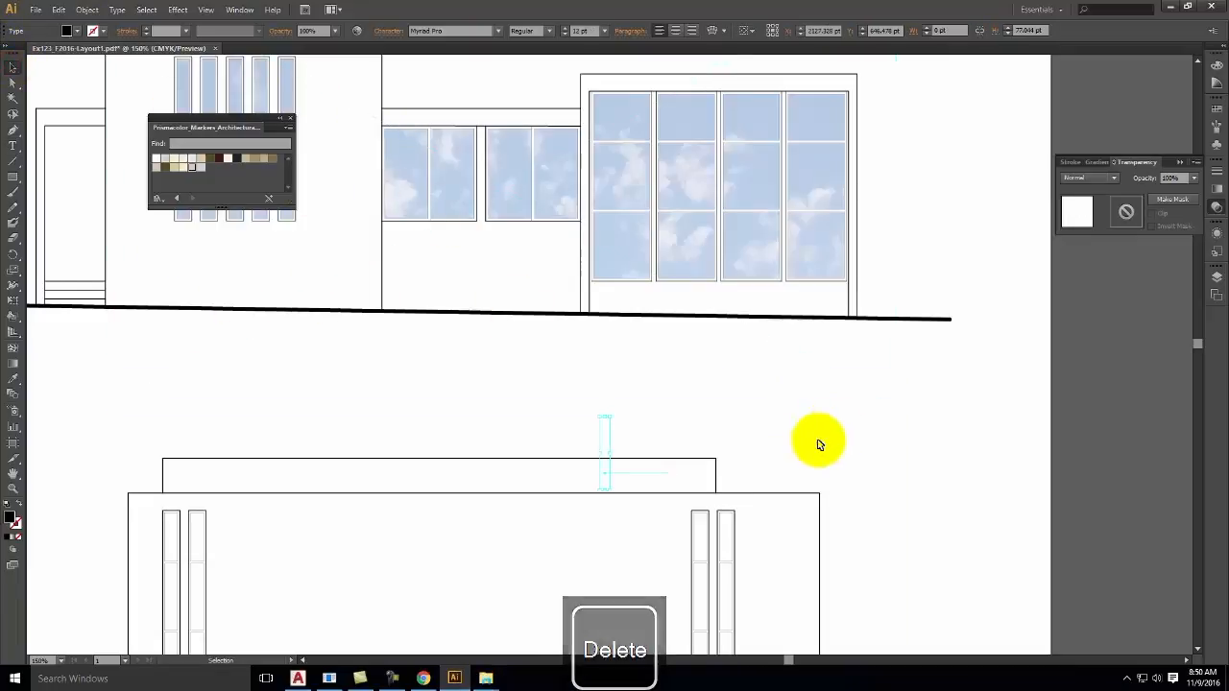
pyautogui.click(605, 446)
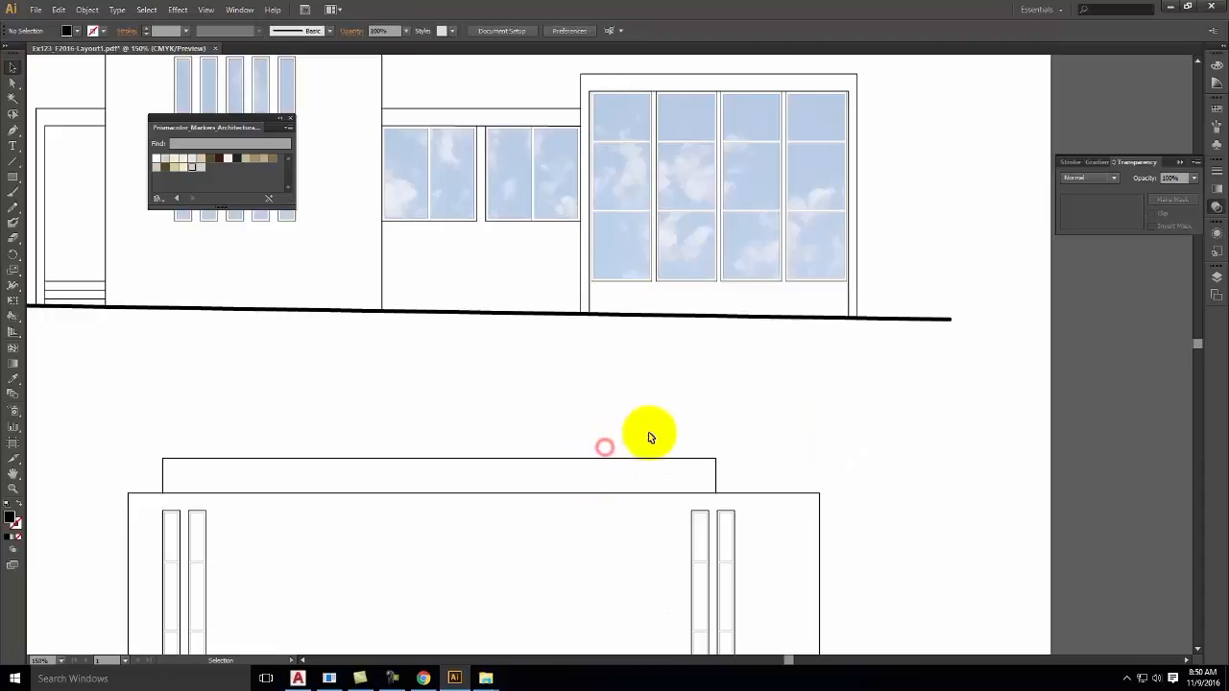
pyautogui.click(608, 456)
pyautogui.click(957, 418)
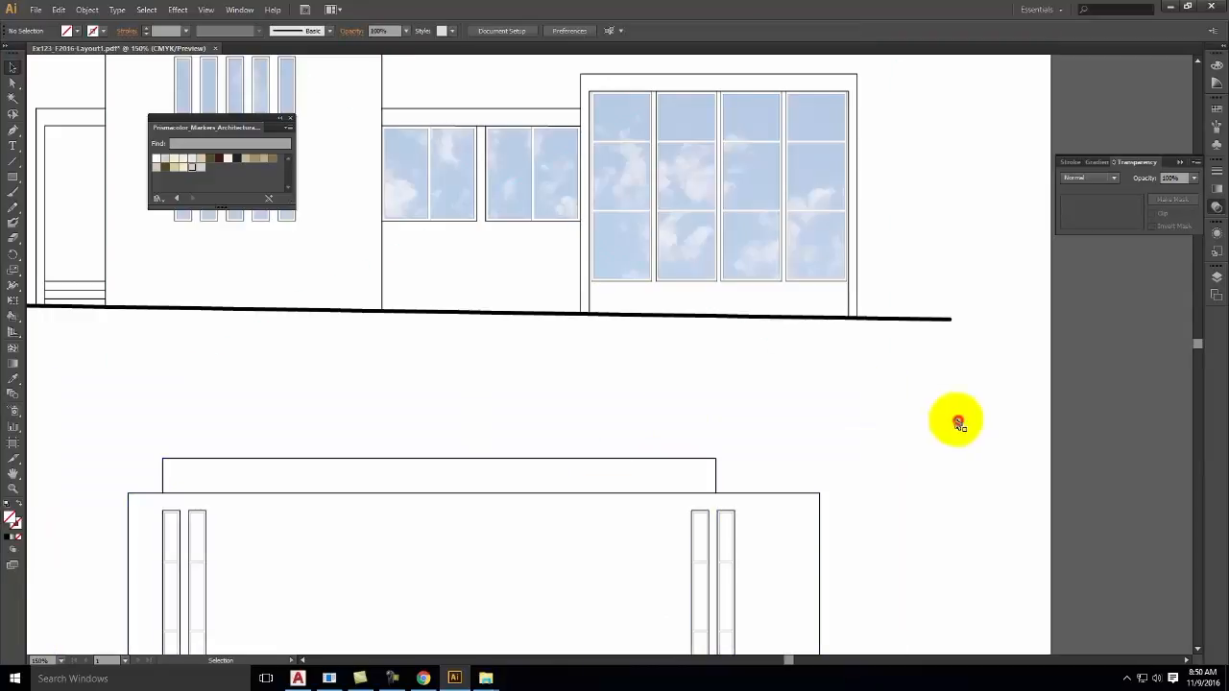
# - Create a new layer named Text above Live Paint and lock all the other layers
pyautogui.click(1216, 276)
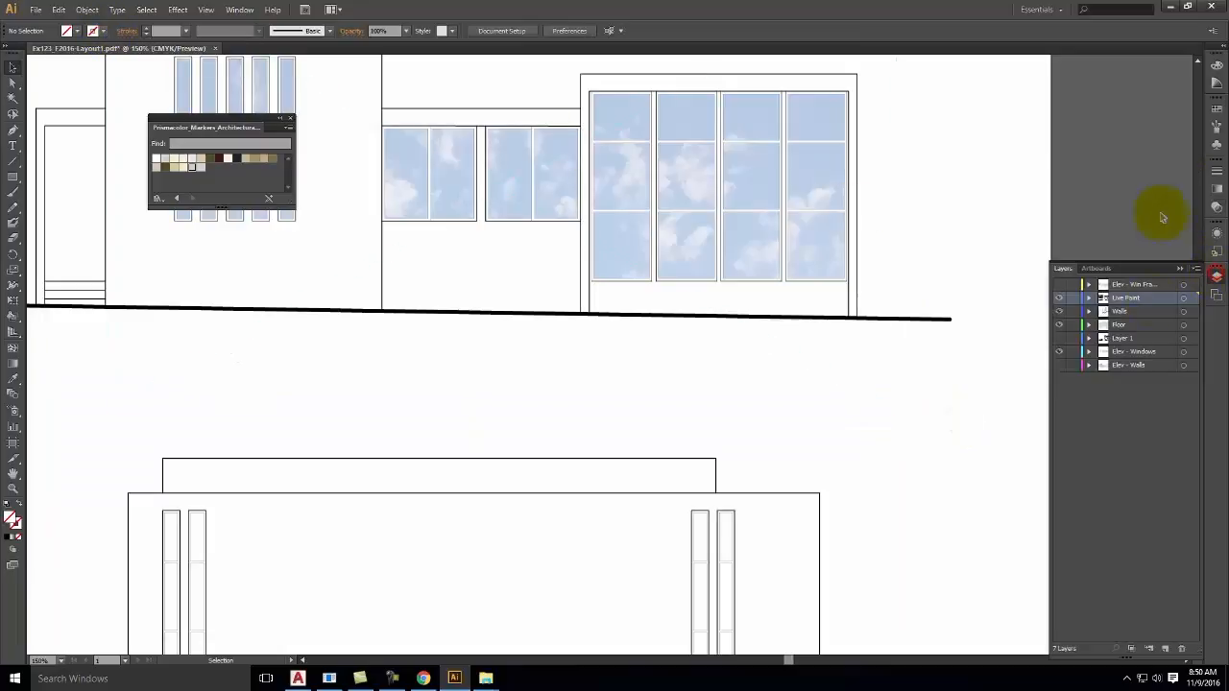
pyautogui.click(1165, 649)
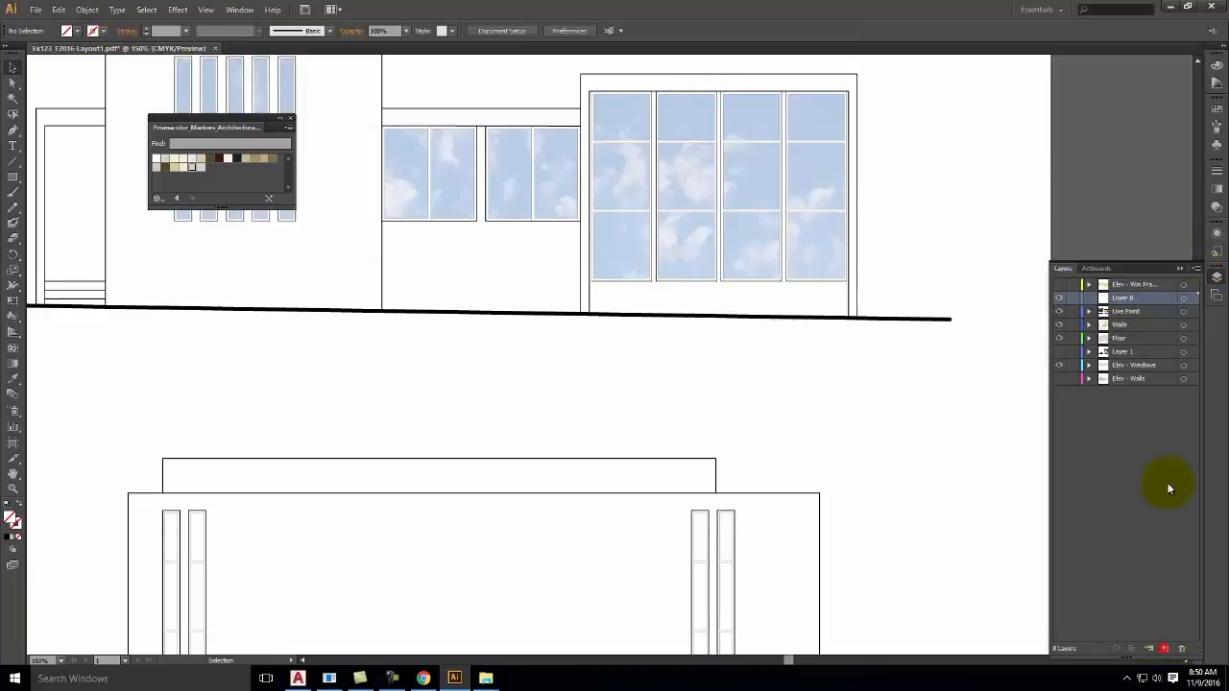
pyautogui.doubleClick(1122, 298)
pyautogui.write('Text')
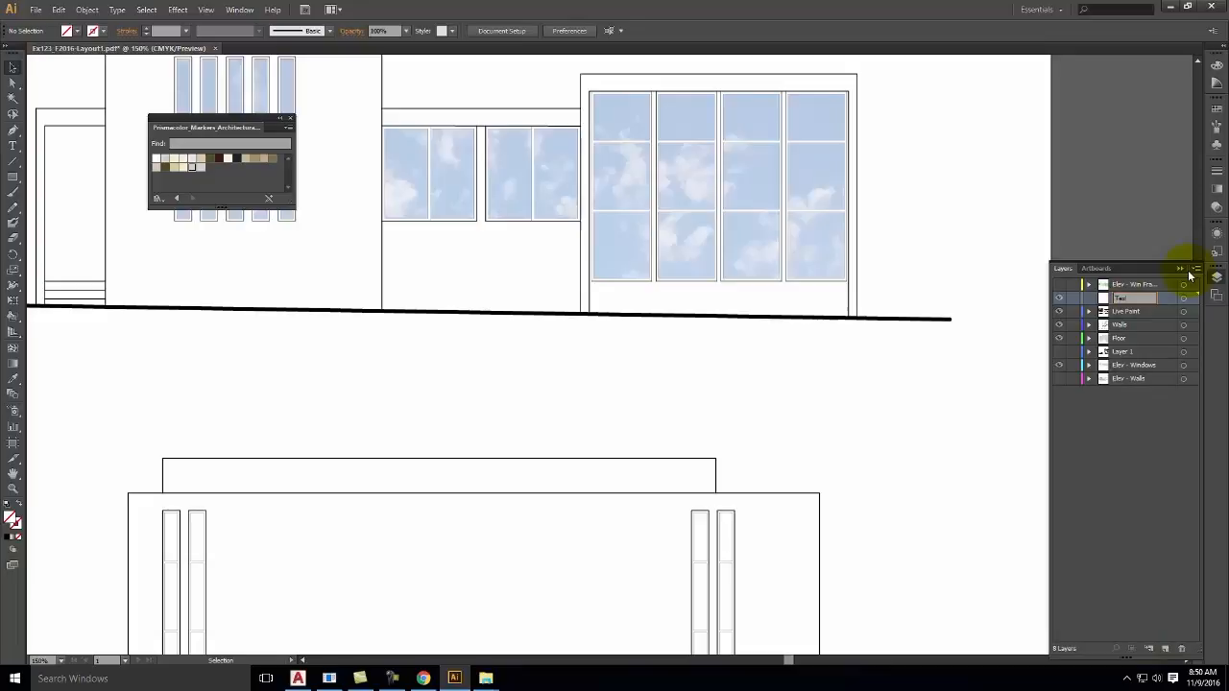
pyautogui.click(1153, 551)
pyautogui.moveTo(1072, 311); pyautogui.dragTo(1070, 388)
pyautogui.click(1071, 285)
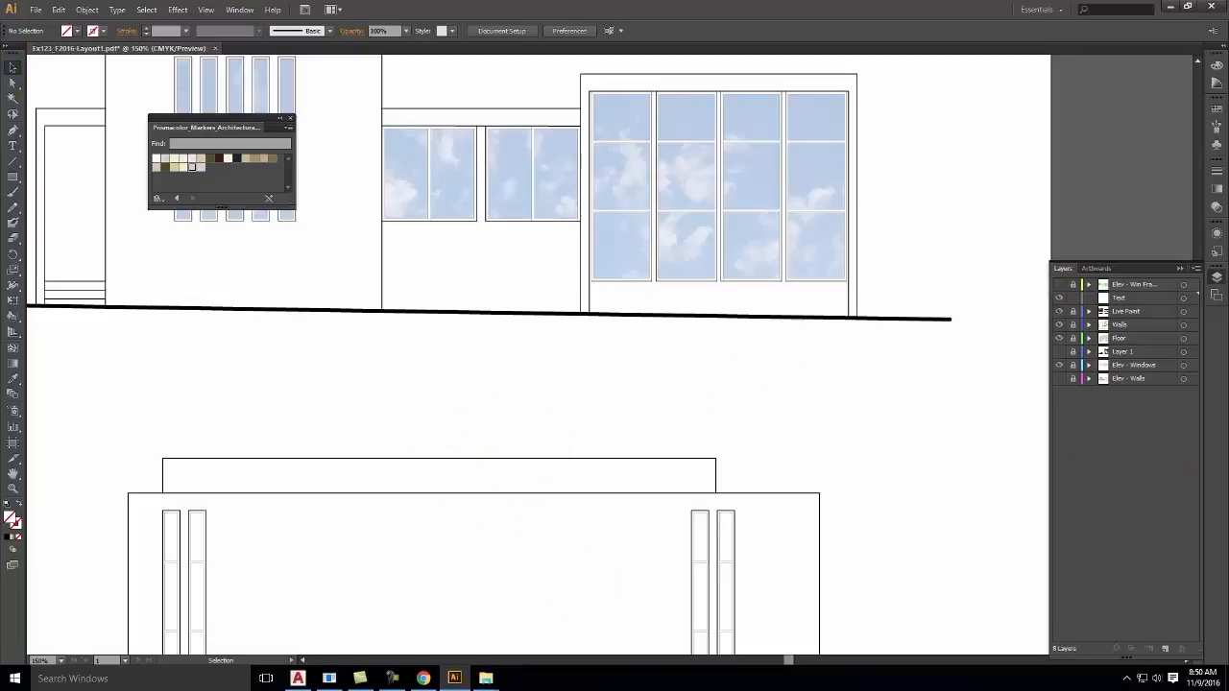
# - On the Text layer, add the label SOUTH ELEVATION between the upper two elevations beside the plan
pyautogui.click(14, 147)
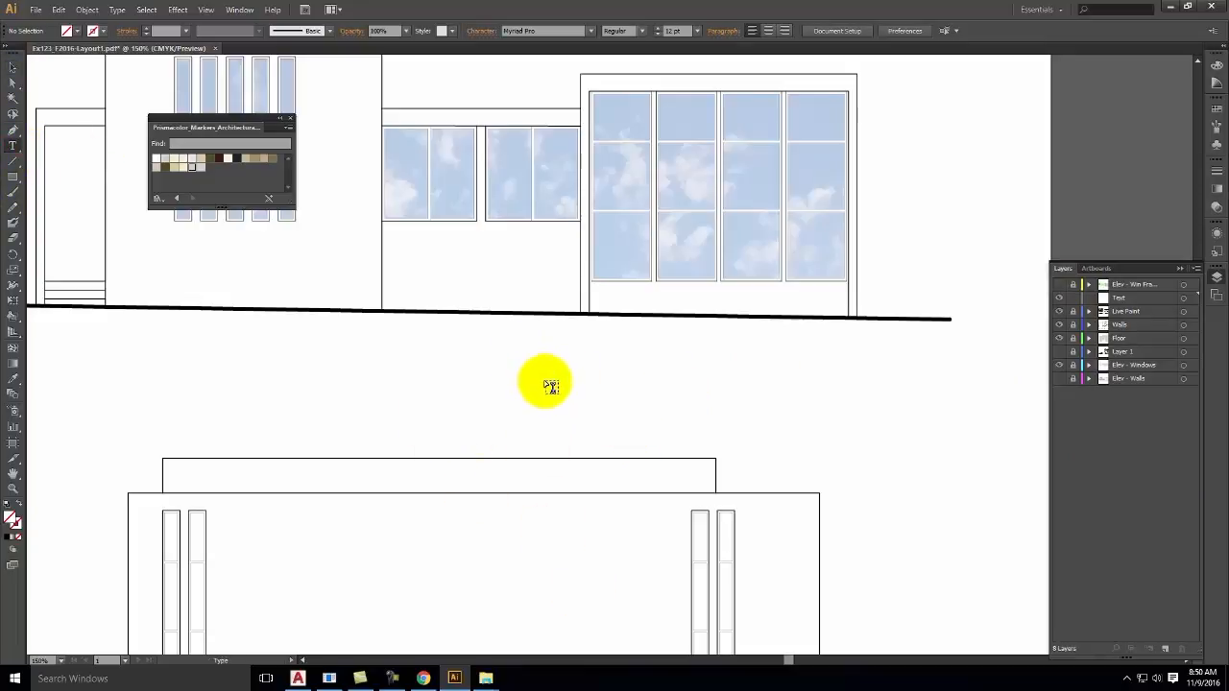
pyautogui.click(1150, 299)
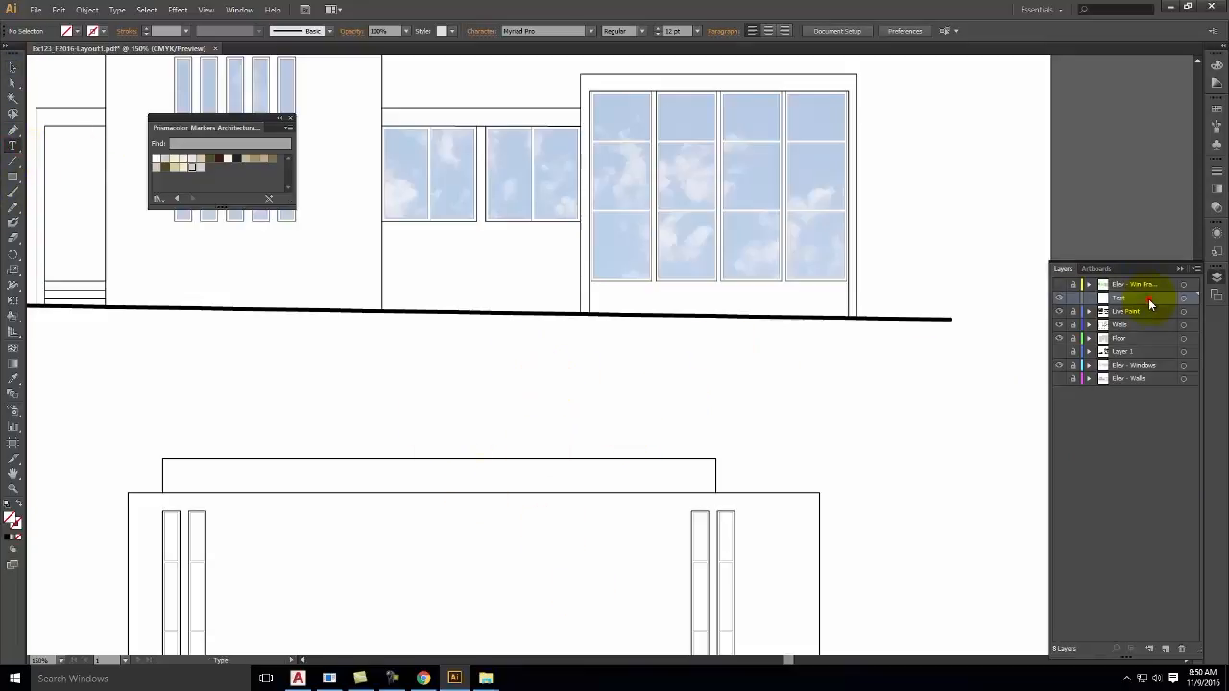
pyautogui.click(546, 395)
pyautogui.write('E')
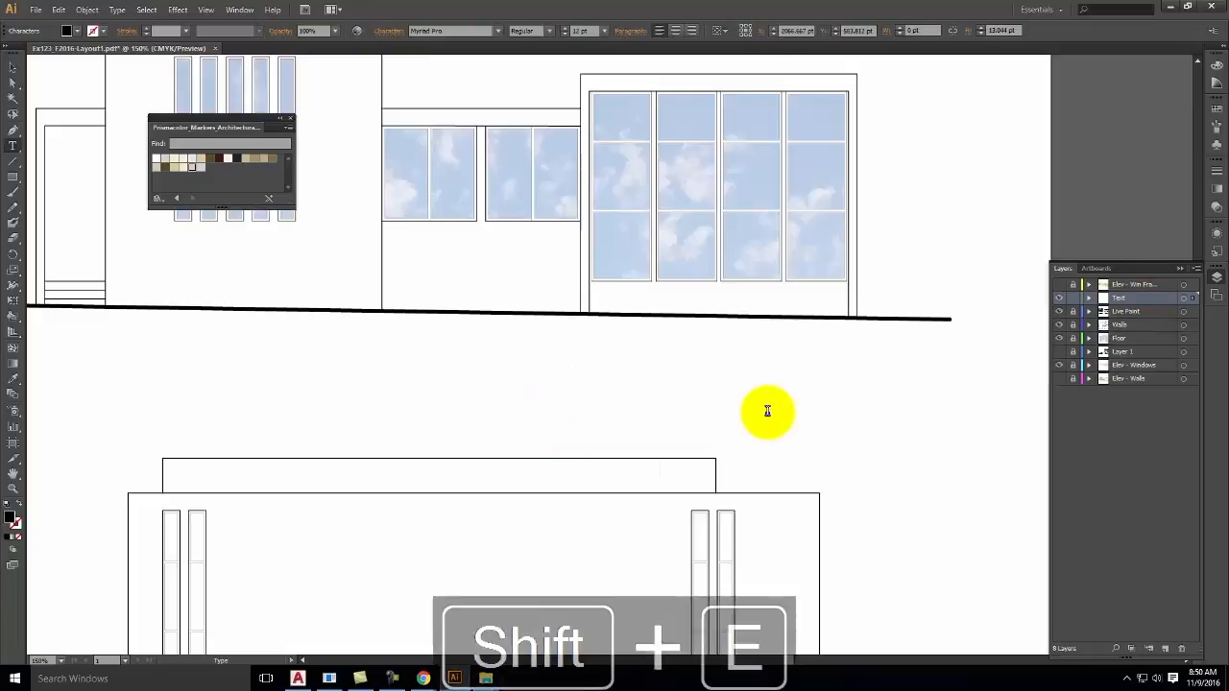
pyautogui.press('capslock')
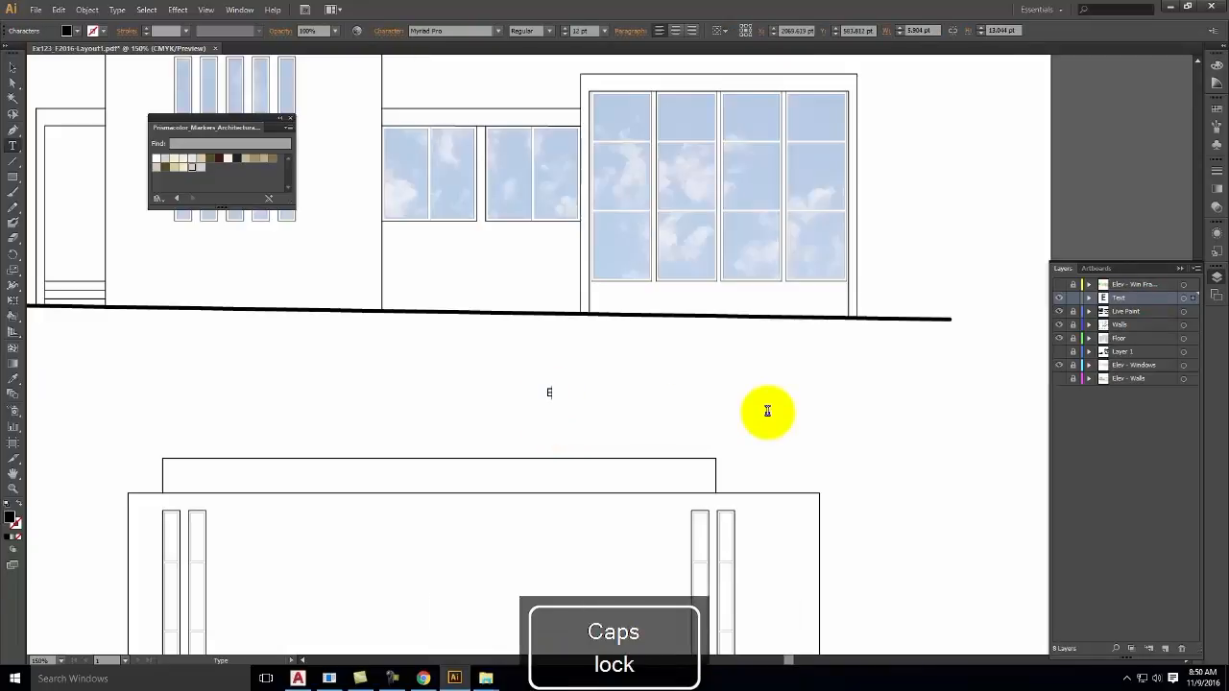
pyautogui.write('LEVATION')
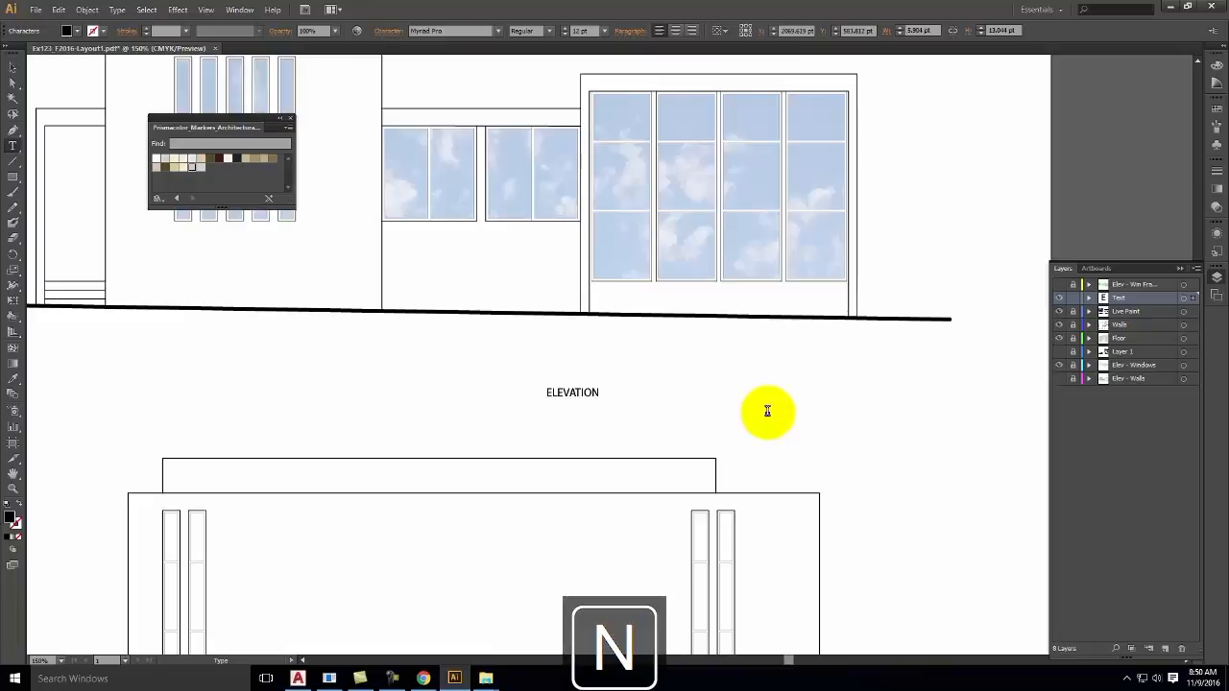
pyautogui.press('BackSpace')
pyautogui.press('BackSpace')
pyautogui.write('S')
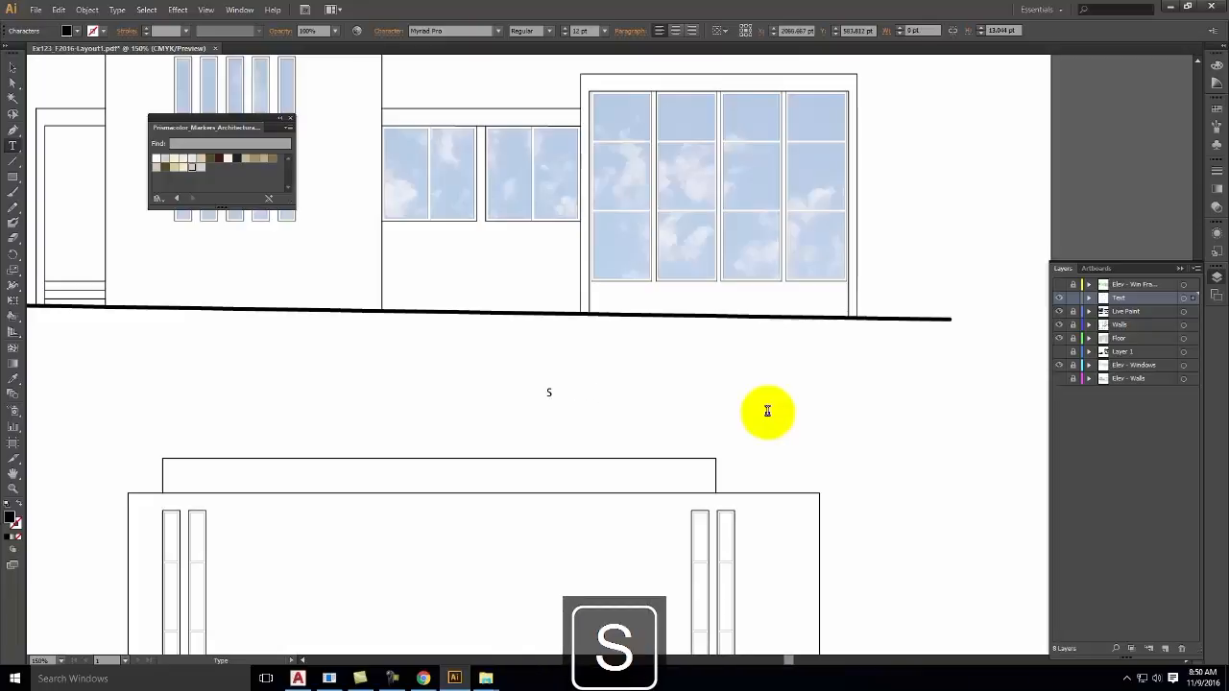
pyautogui.write('OUTH ELEVATION')
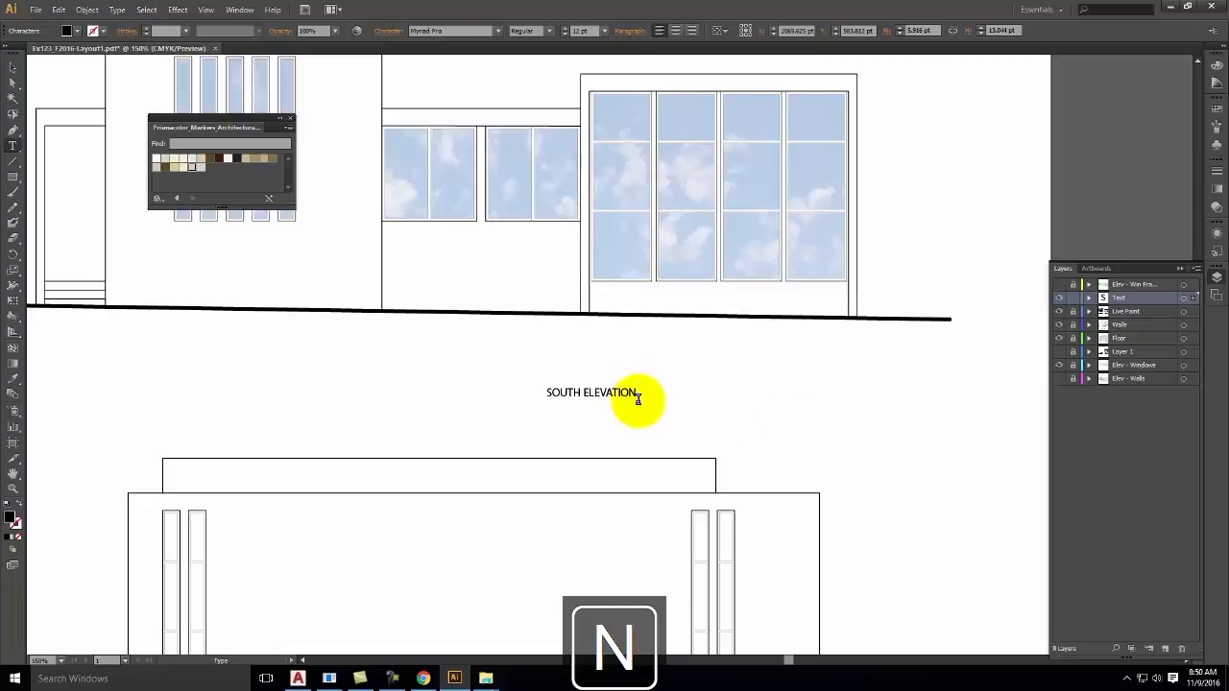
# - Set the font size of the SOUTH ELEVATION label to 72 pt
pyautogui.moveTo(633, 393); pyautogui.dragTo(508, 384)
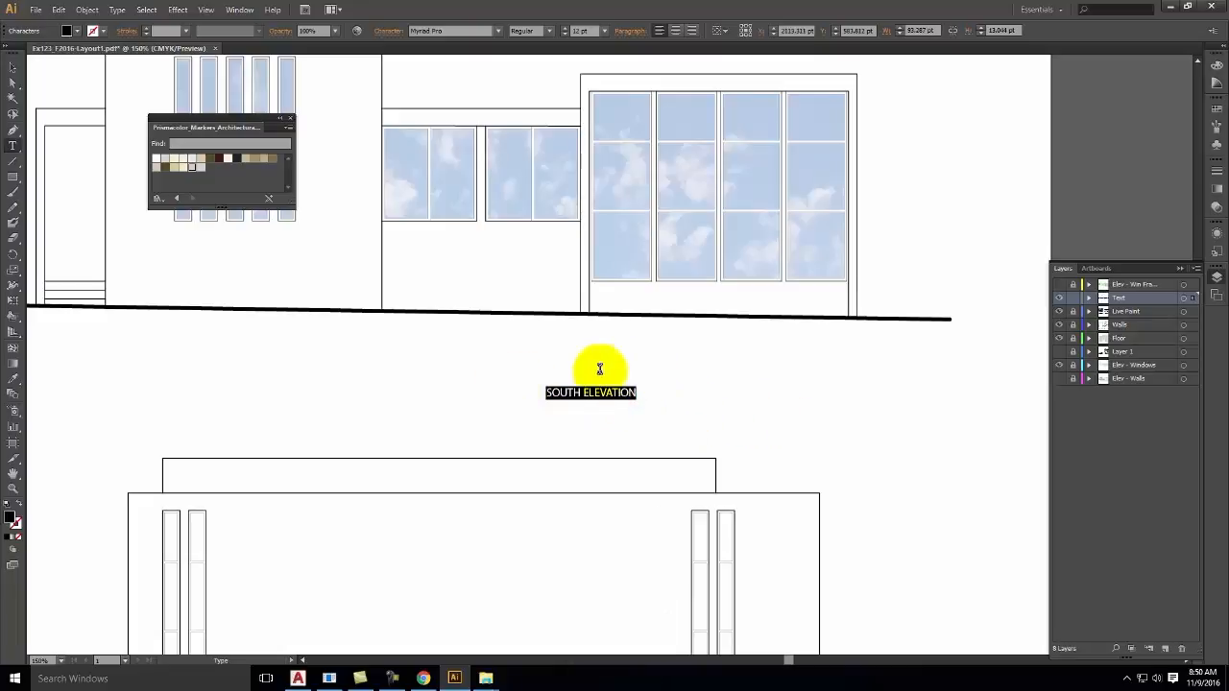
pyautogui.hotkey('ctrl', '-')
pyautogui.hotkey('ctrl', '-')
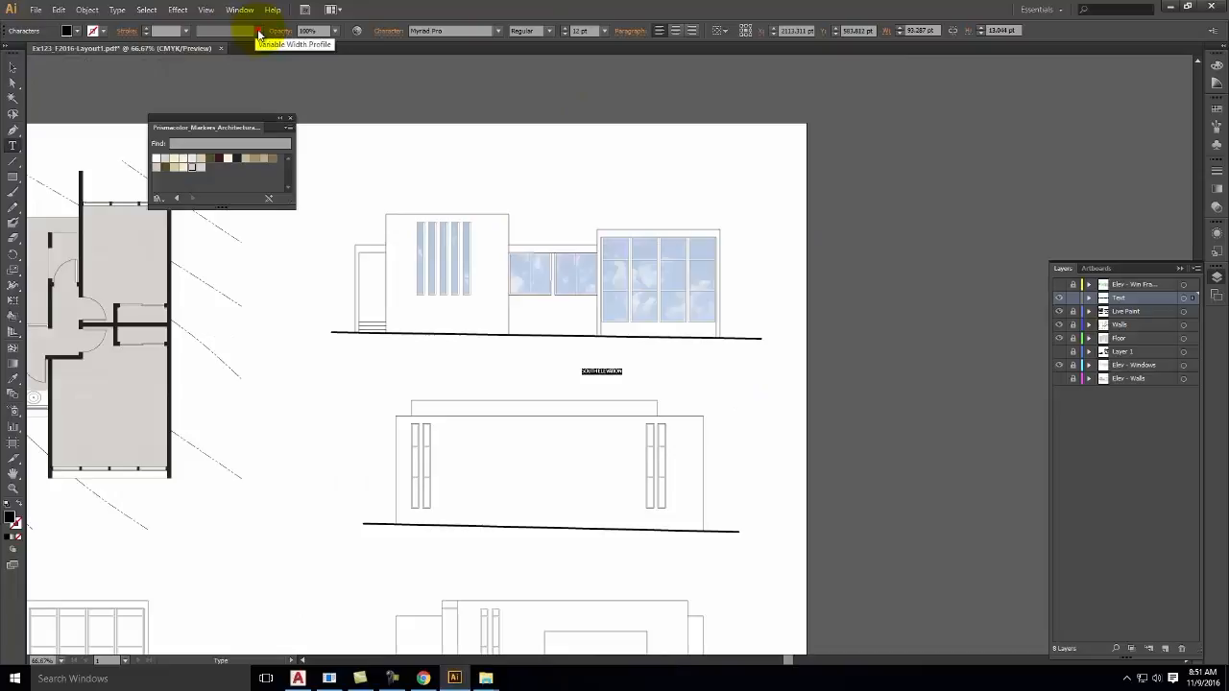
pyautogui.click(604, 31)
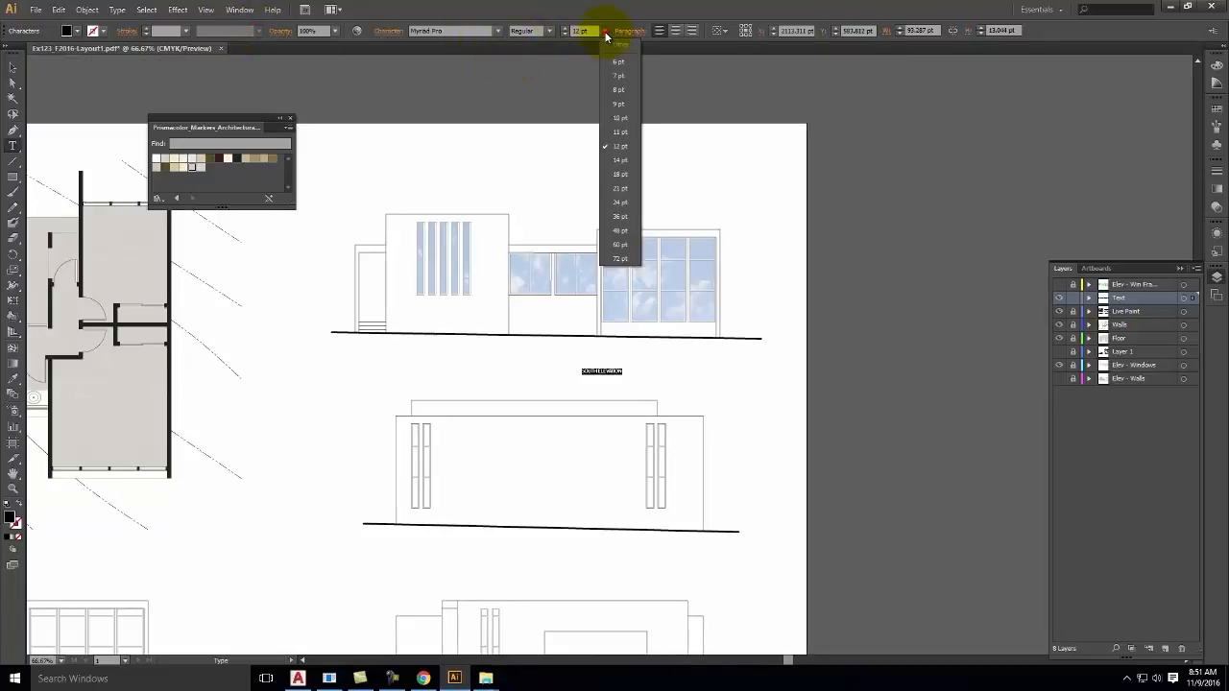
pyautogui.click(626, 268)
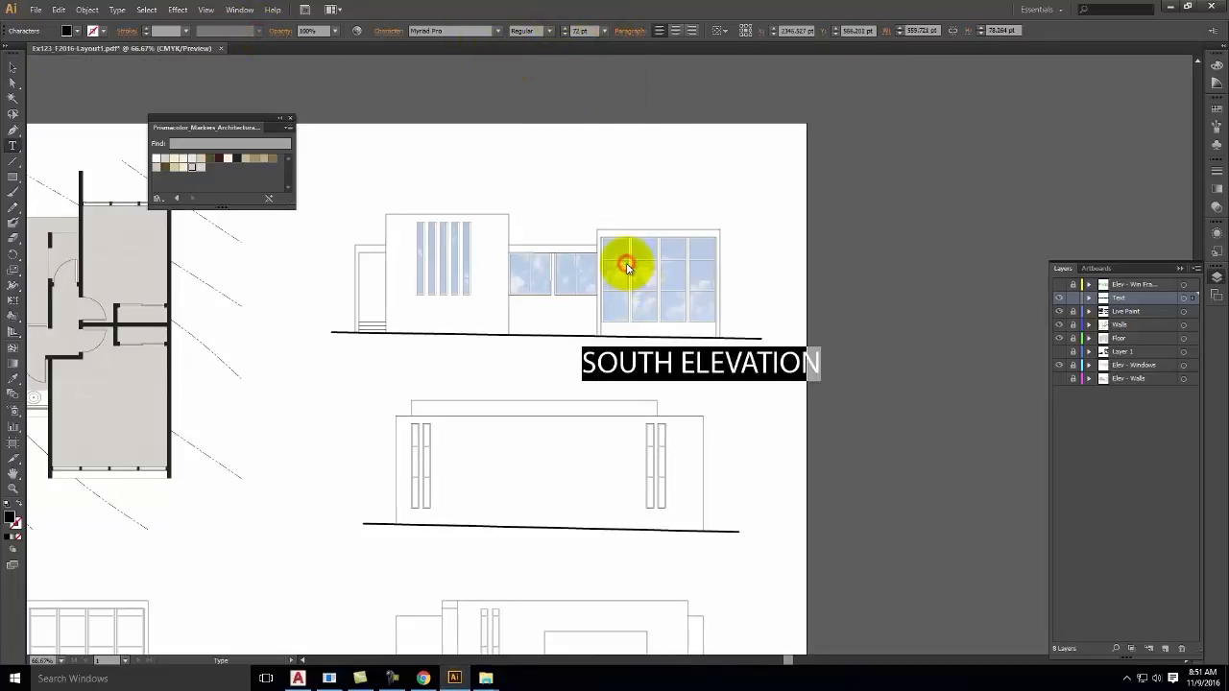
pyautogui.click(14, 68)
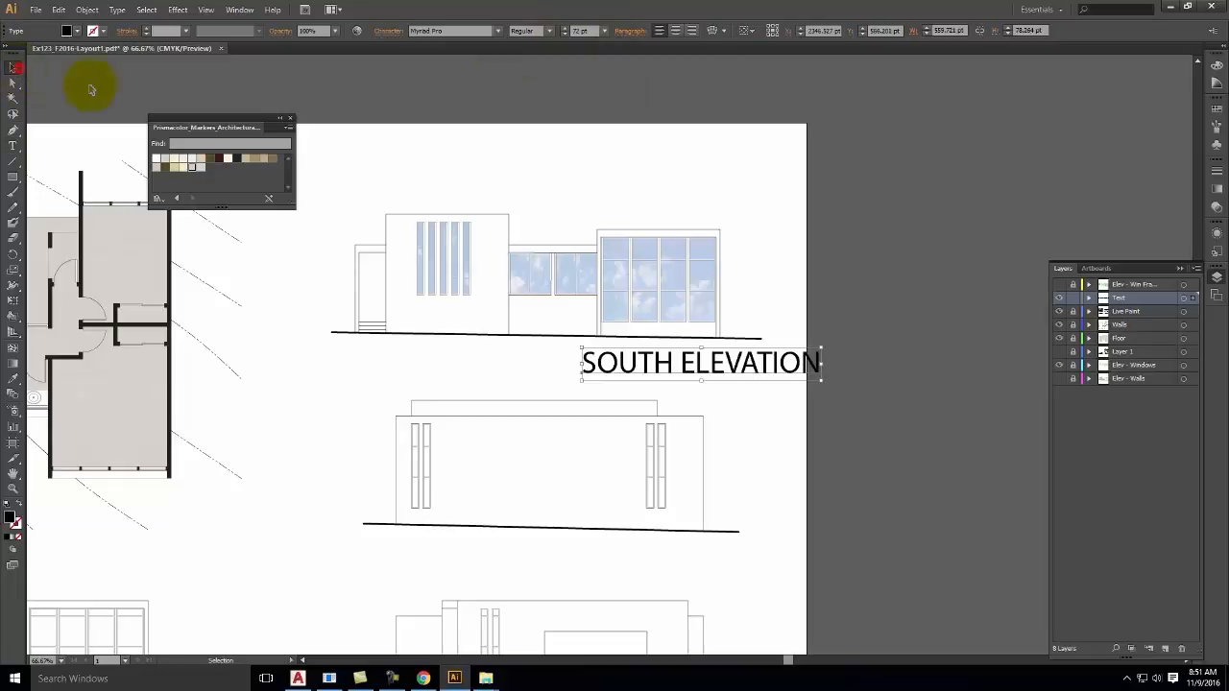
# - Move the SOUTH ELEVATION label directly under the ground line of the sky-textured elevation, ending flush with that line
pyautogui.click(885, 357)
pyautogui.moveTo(768, 367); pyautogui.dragTo(709, 365)
pyautogui.click(884, 319)
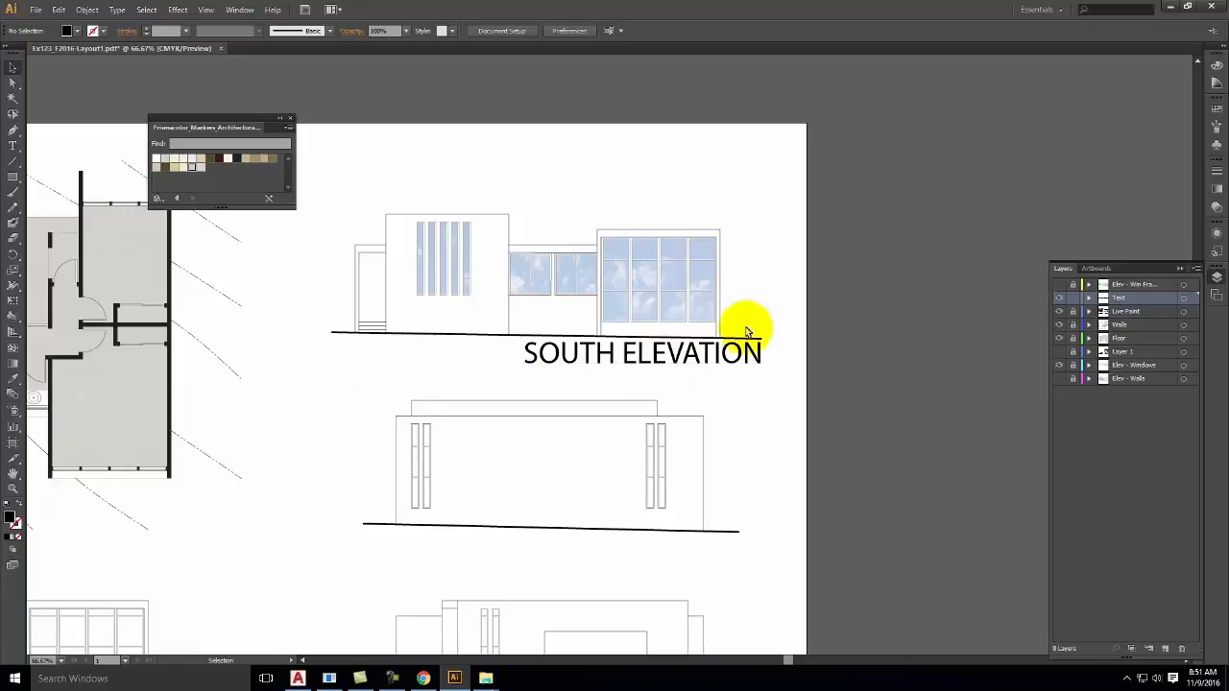
# - Move the SOUTH ELEVATION label below the elevation with the entrance door, near the sheet's lower edge
pyautogui.press('space')
pyautogui.moveTo(917, 296); pyautogui.dragTo(823, 90)
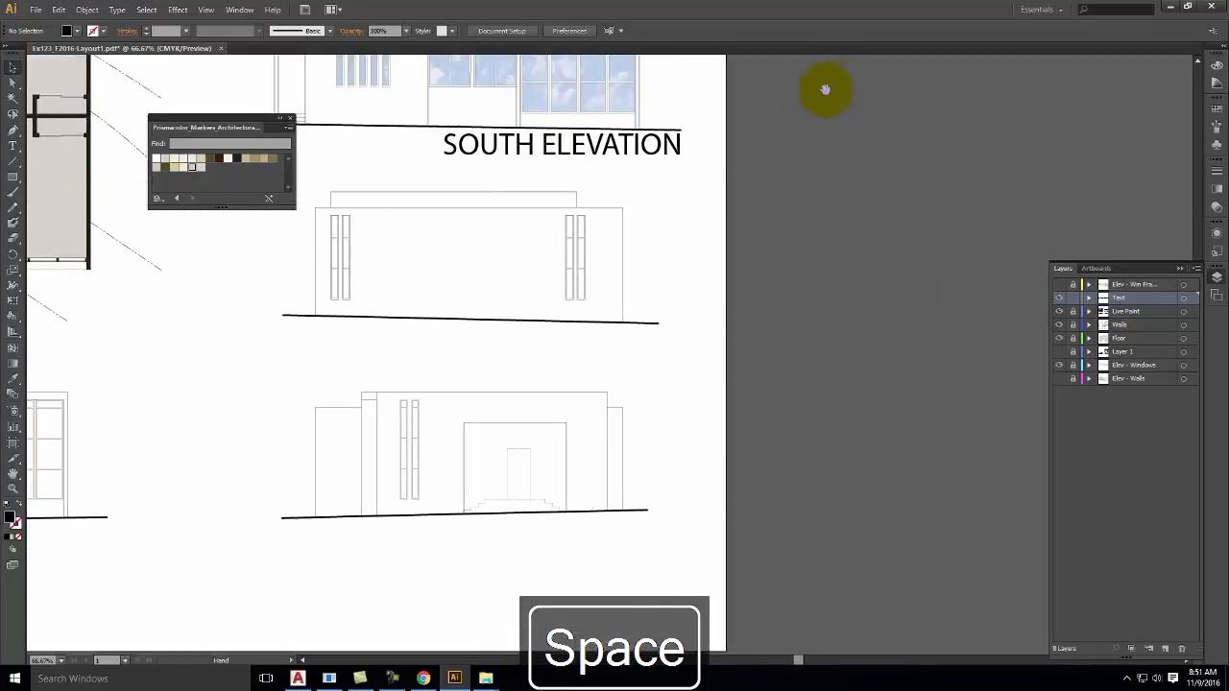
pyautogui.click(603, 154)
pyautogui.moveTo(606, 152); pyautogui.dragTo(560, 605)
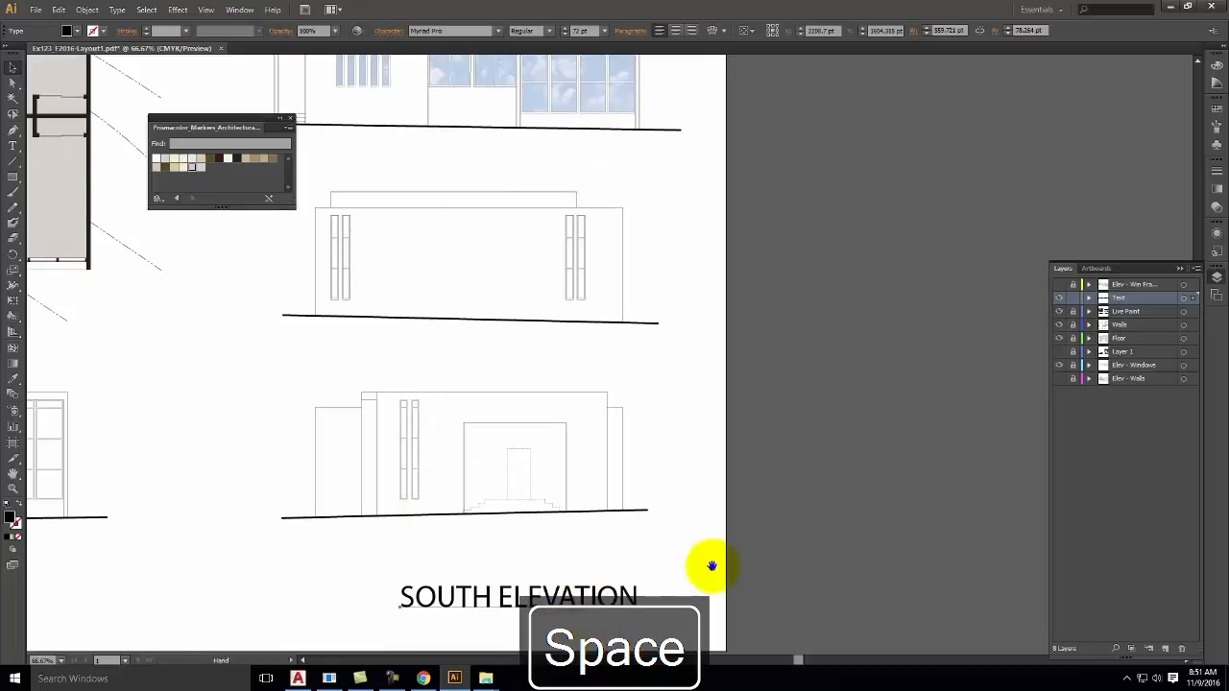
pyautogui.moveTo(711, 565); pyautogui.dragTo(745, 382)
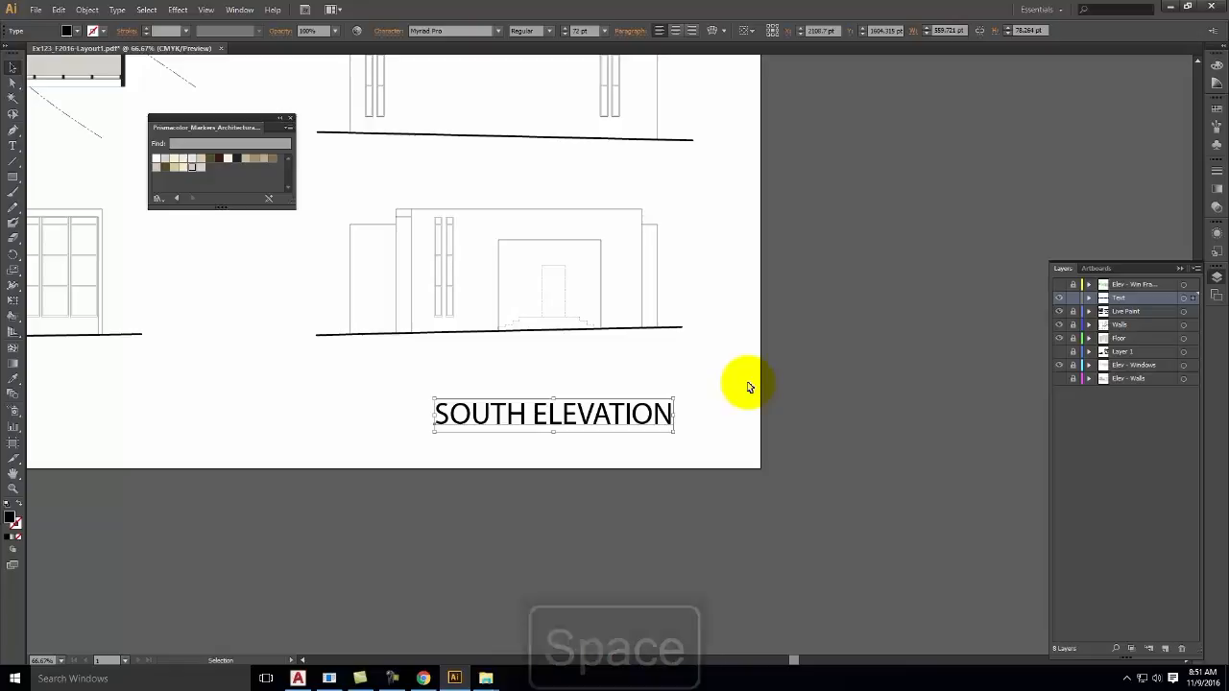
# - Draw a closed four-sided shape with the Pen tool around the SOUTH ELEVATION label, taller at its right end than at its left
pyautogui.click(13, 131)
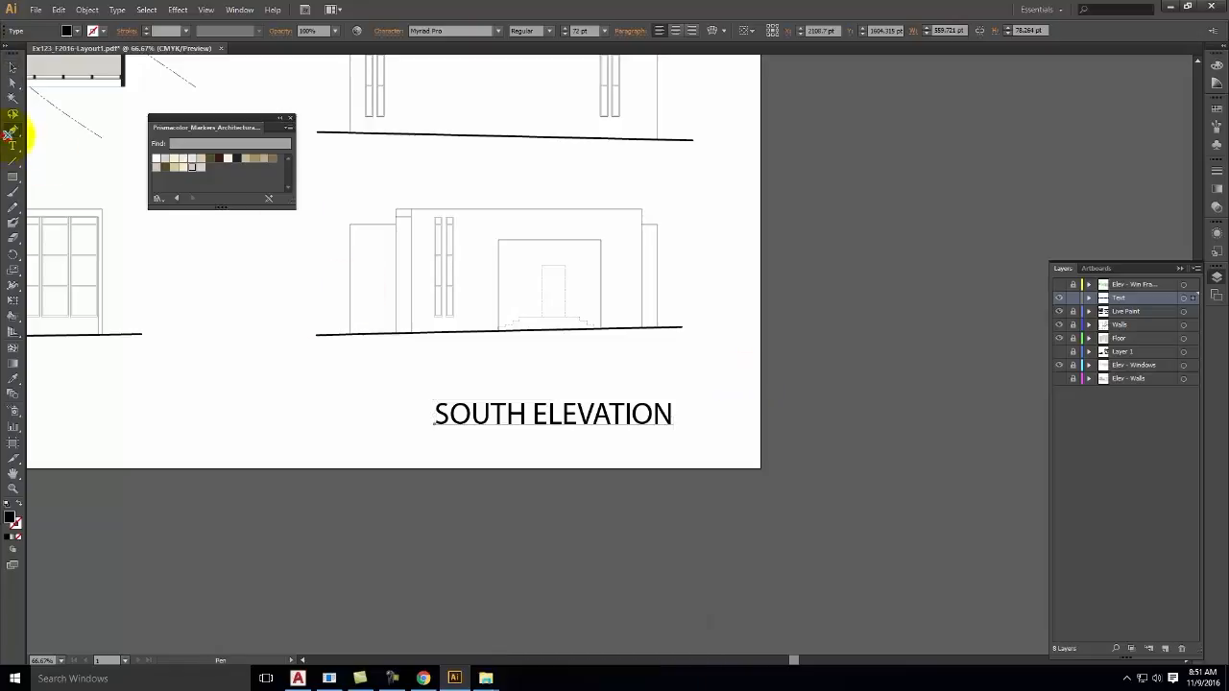
pyautogui.click(322, 392)
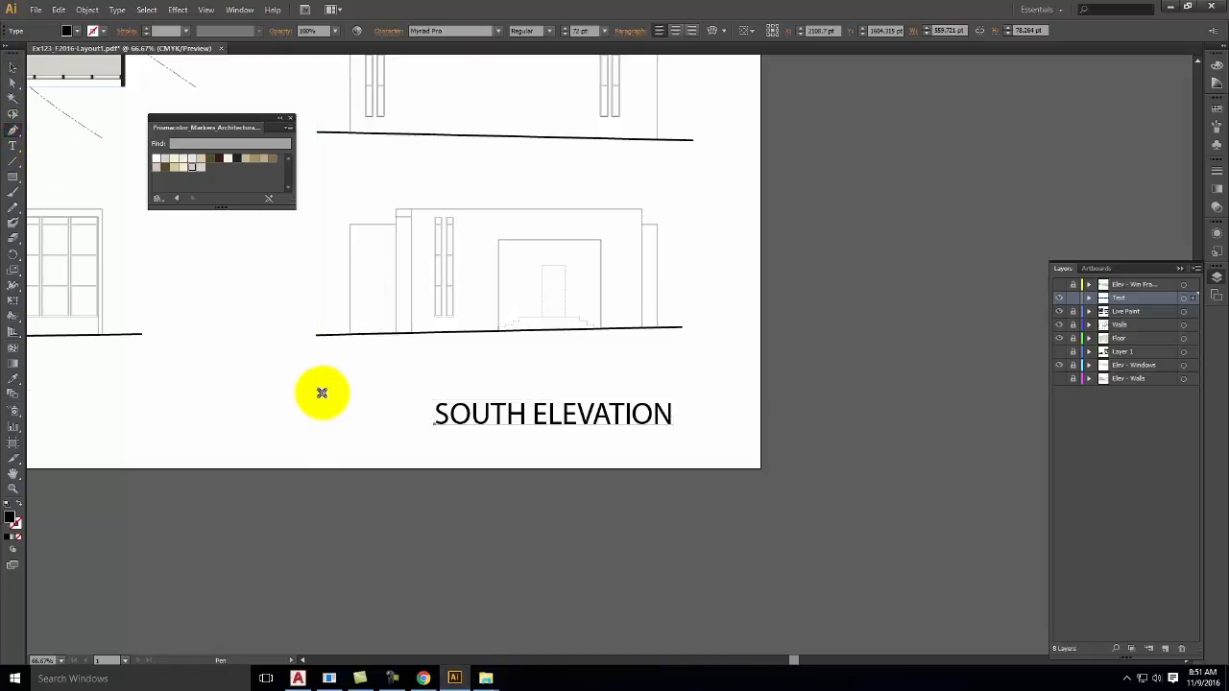
pyautogui.click(708, 371)
pyautogui.click(710, 443)
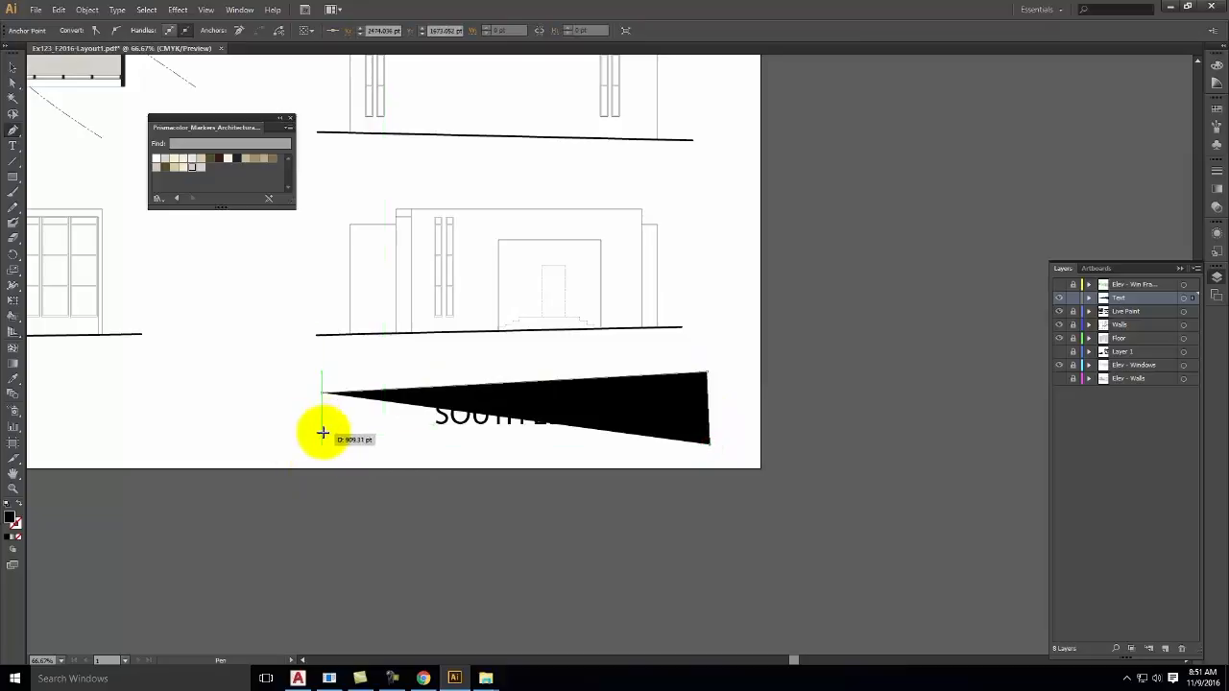
pyautogui.click(322, 433)
pyautogui.click(322, 394)
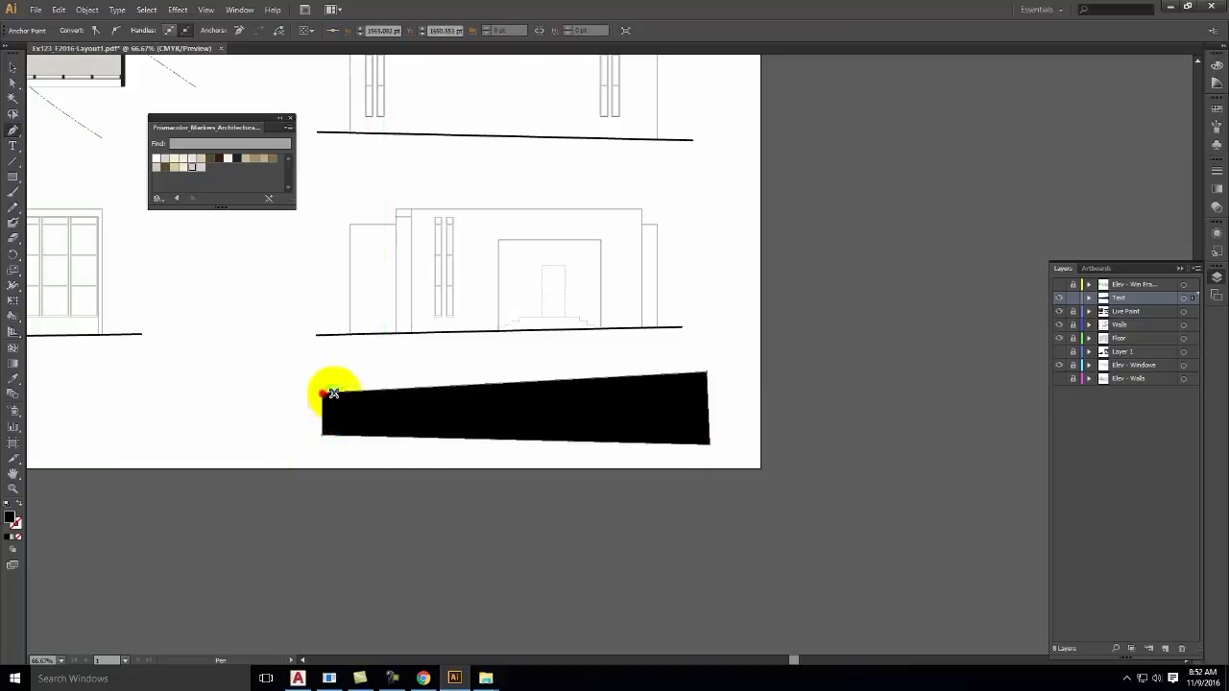
pyautogui.click(644, 424)
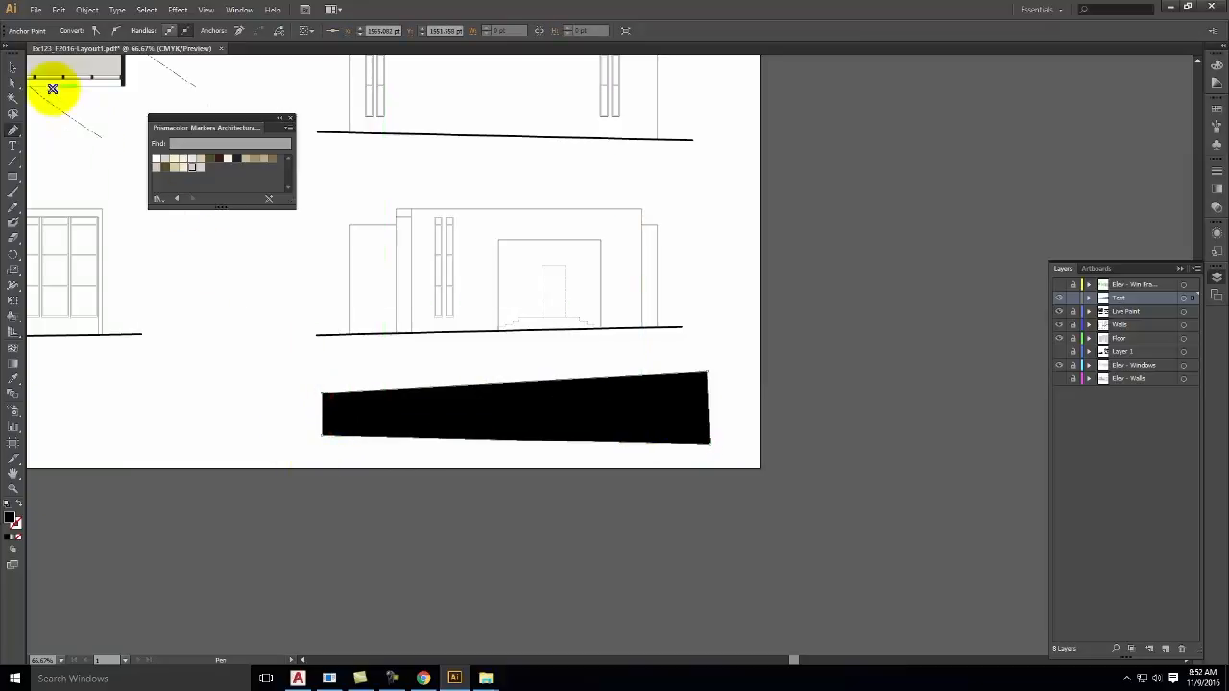
# - Set the fill colour of the tapered shape to gray 919191
pyautogui.doubleClick(11, 519)
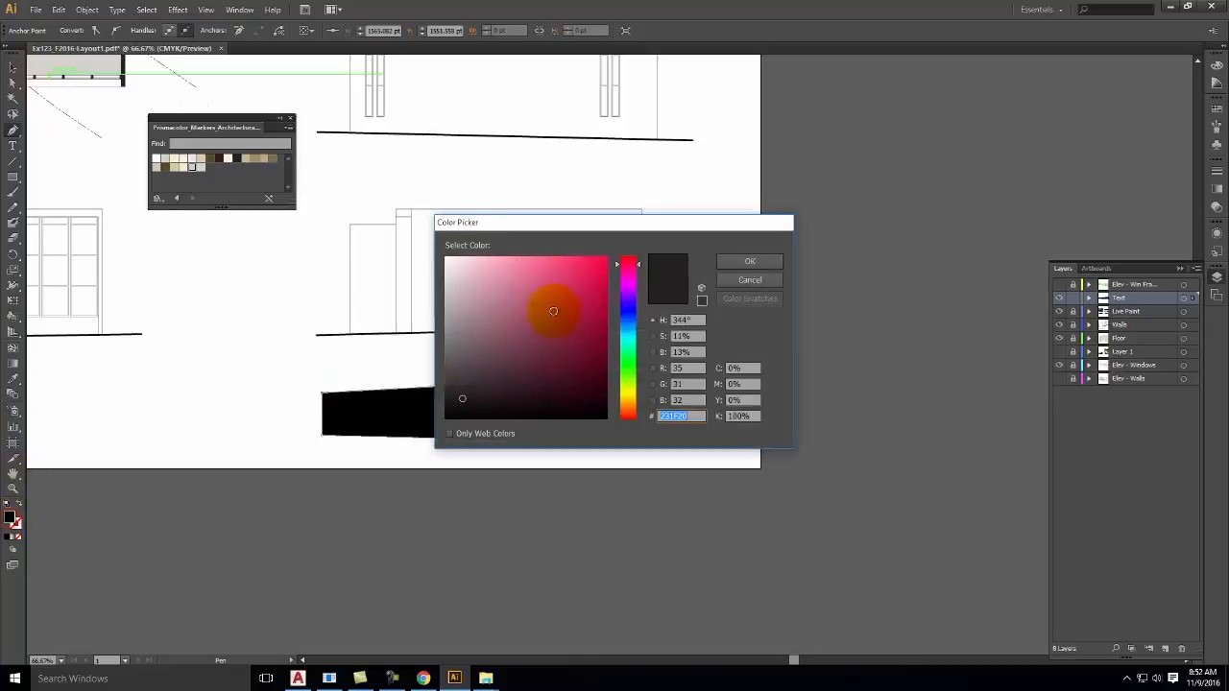
pyautogui.moveTo(490, 343)
pyautogui.mouseDown()
pyautogui.moveTo(431, 343)
pyautogui.moveTo(436, 326)
pyautogui.mouseUp()
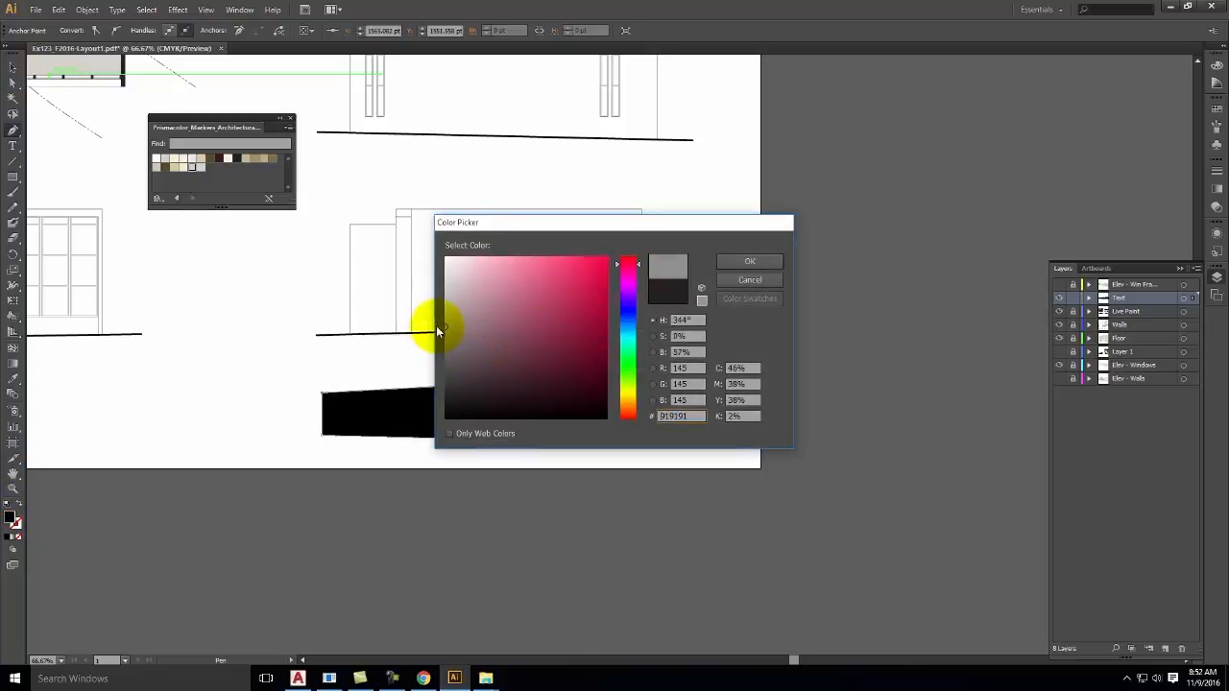
pyautogui.click(773, 263)
# - Send the gray shape behind the SOUTH ELEVATION text and deselect it
pyautogui.click(8, 68)
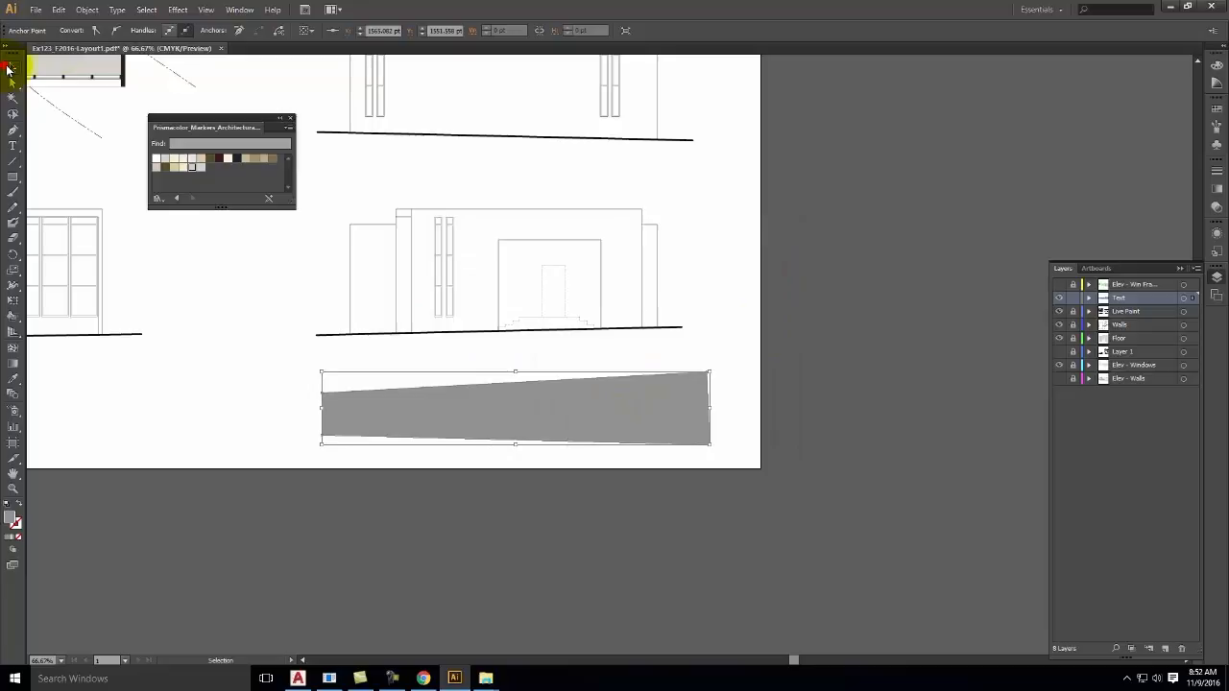
pyautogui.rightClick(521, 413)
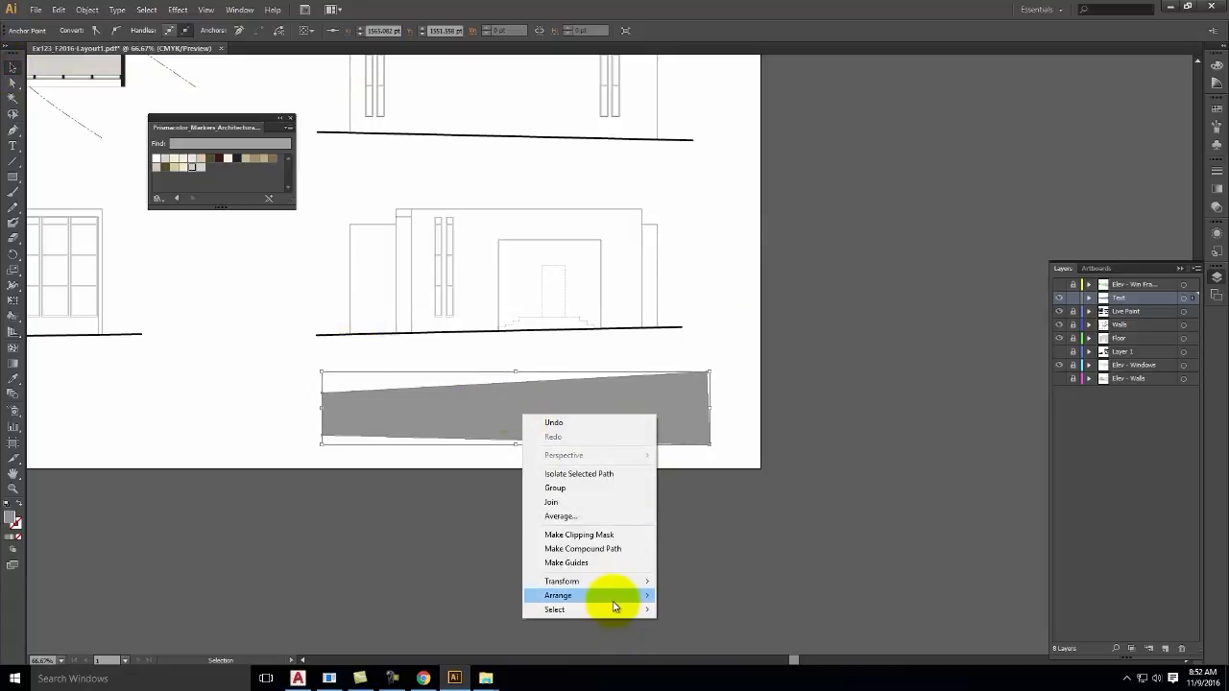
pyautogui.moveTo(650, 596)
pyautogui.click(703, 624)
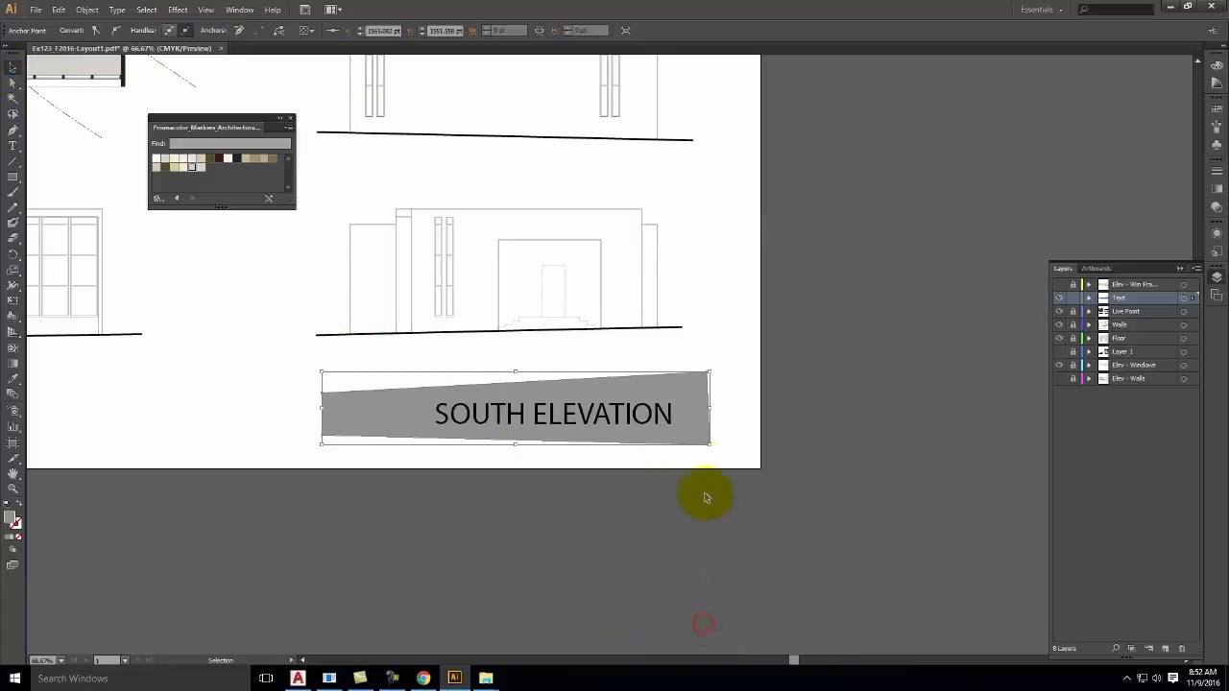
pyautogui.click(677, 432)
# - Raise the gray shape's lower-right anchor point so that its bottom edge runs nearly level and its right edge nearly vertical
pyautogui.click(12, 83)
pyautogui.click(737, 445)
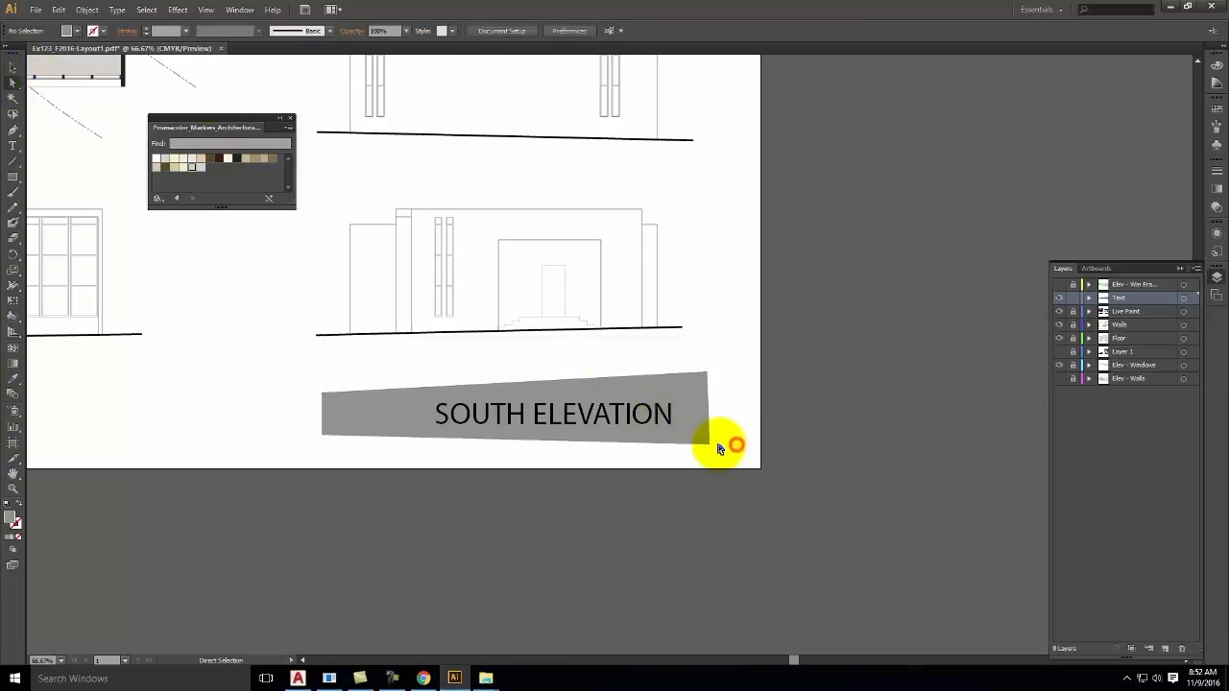
pyautogui.moveTo(708, 442); pyautogui.dragTo(709, 435)
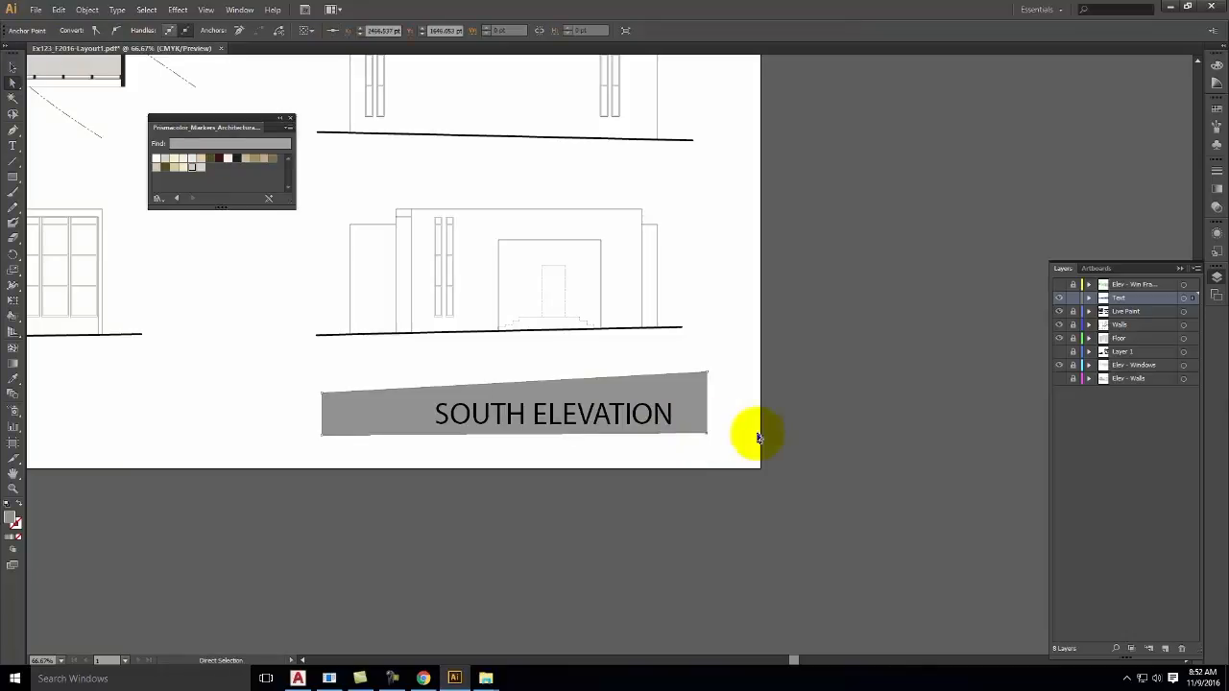
pyautogui.click(707, 435)
pyautogui.moveTo(709, 438); pyautogui.dragTo(707, 438)
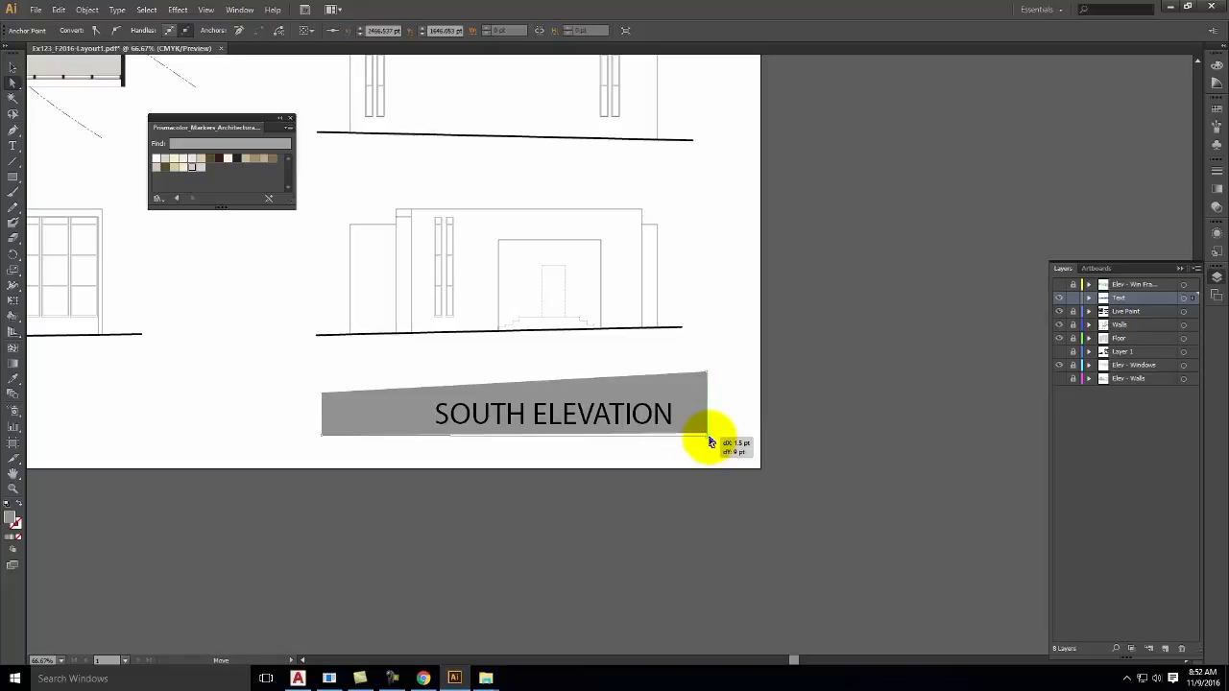
# - Move the SOUTH ELEVATION text to the gray shape's lower-right corner so that the letters meet its bottom edge
pyautogui.click(12, 67)
pyautogui.click(615, 414)
pyautogui.click(803, 444)
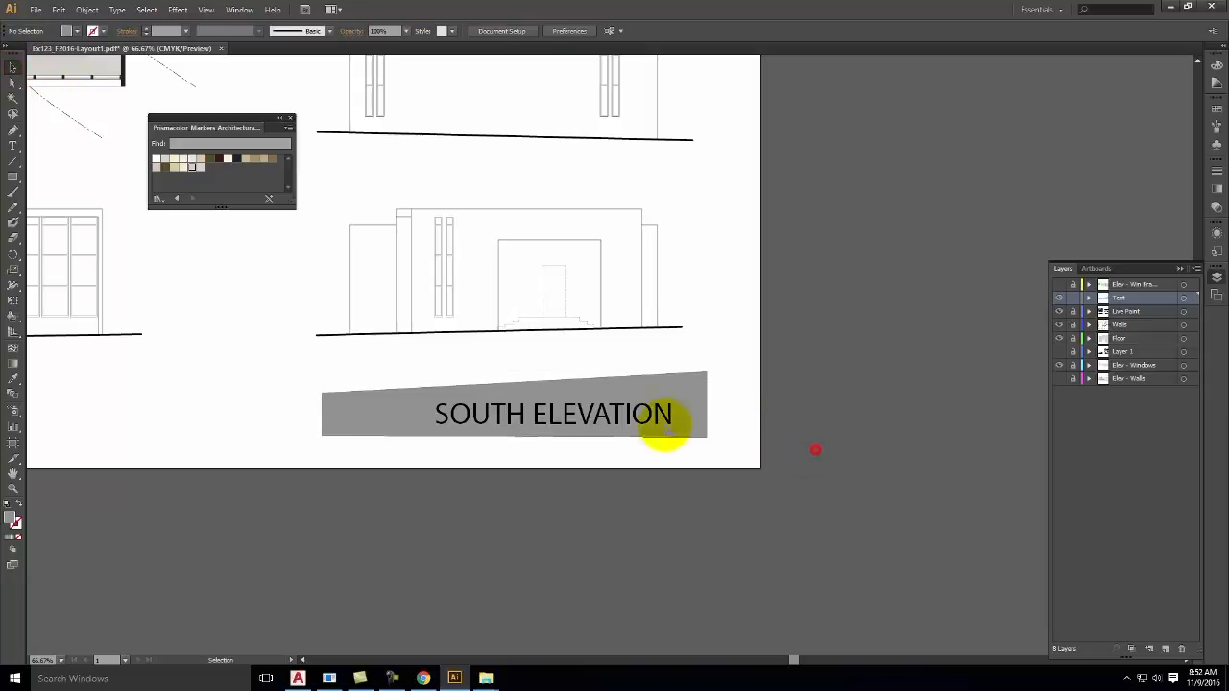
pyautogui.moveTo(639, 417); pyautogui.dragTo(664, 437)
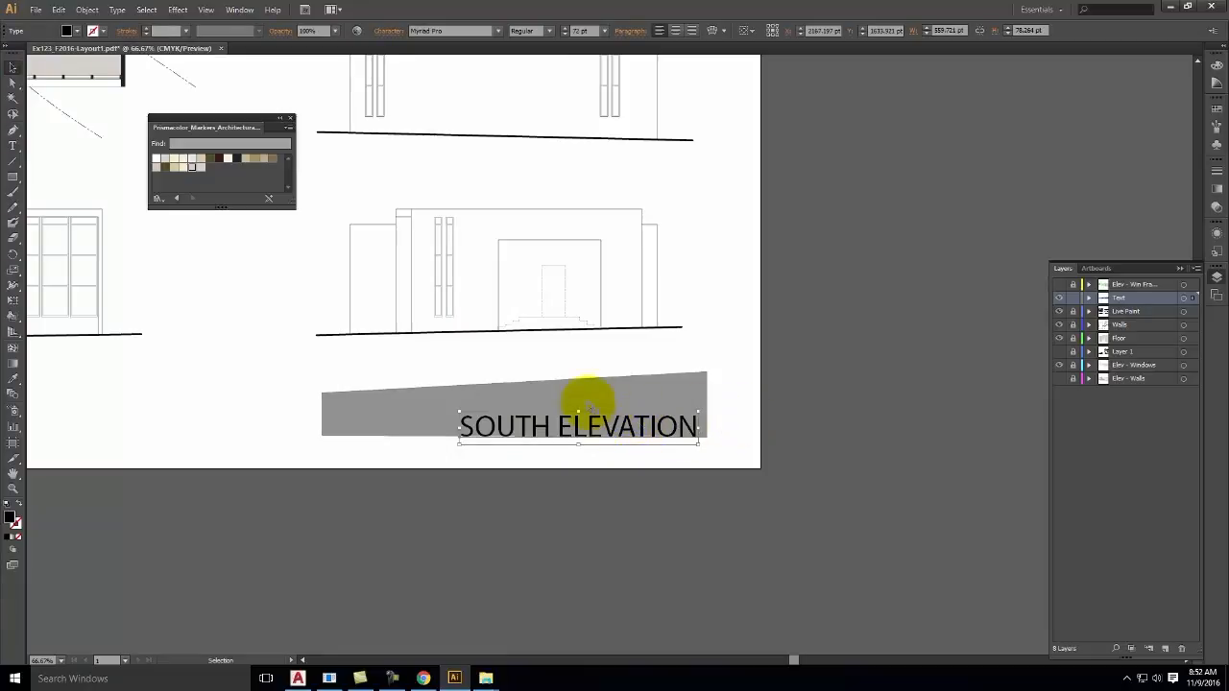
# - Convert the SOUTH ELEVATION text on the gray shape to outlines and deselect it
pyautogui.click(116, 9)
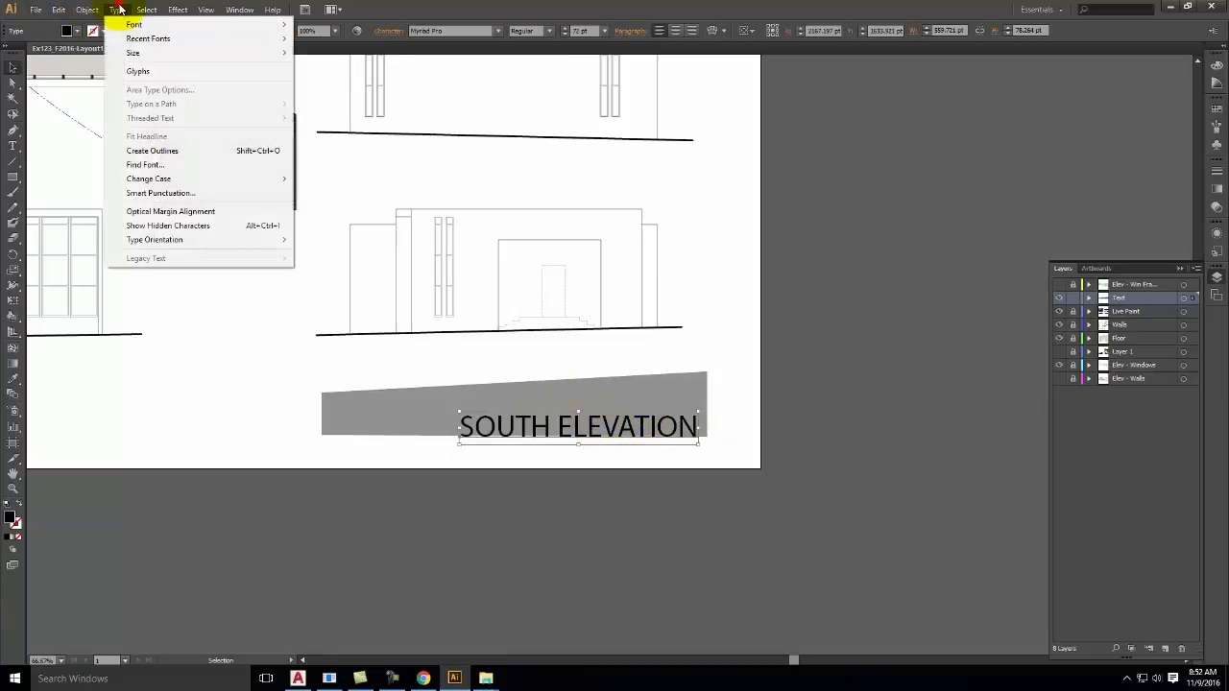
pyautogui.click(150, 151)
pyautogui.click(808, 406)
# - Cut the outlined SOUTH ELEVATION letters out of the gray shape with the Pathfinder's Minus Front mode
pyautogui.moveTo(736, 397); pyautogui.dragTo(338, 451)
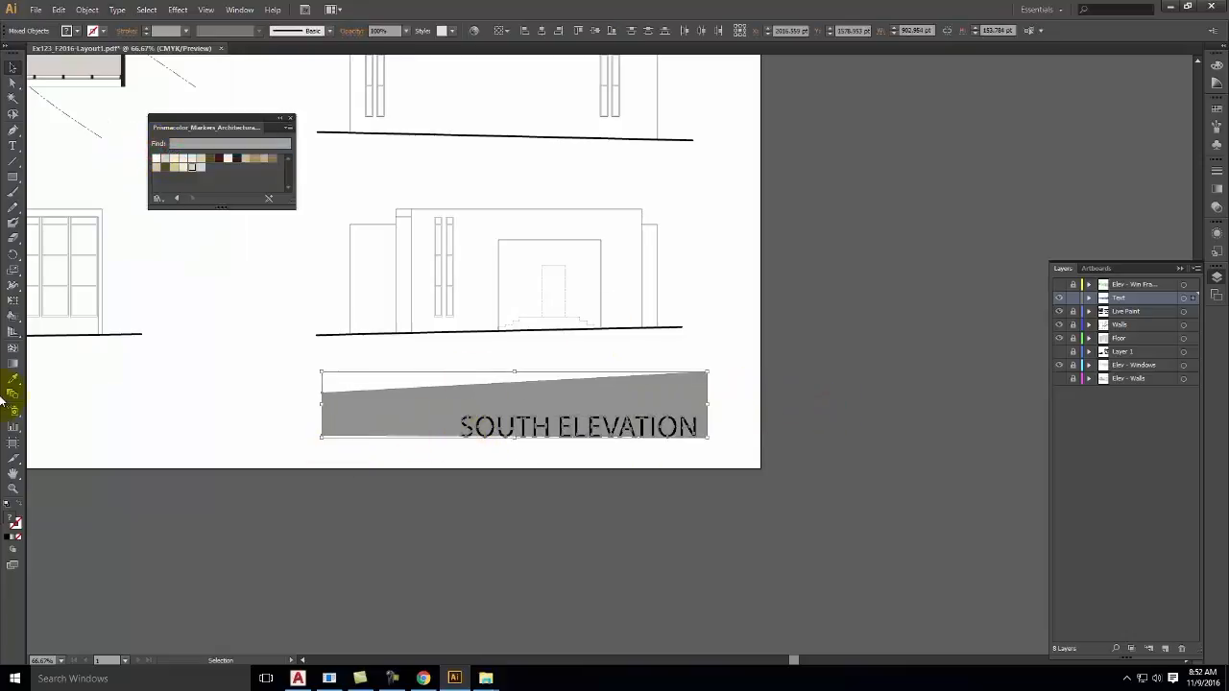
pyautogui.click(227, 10)
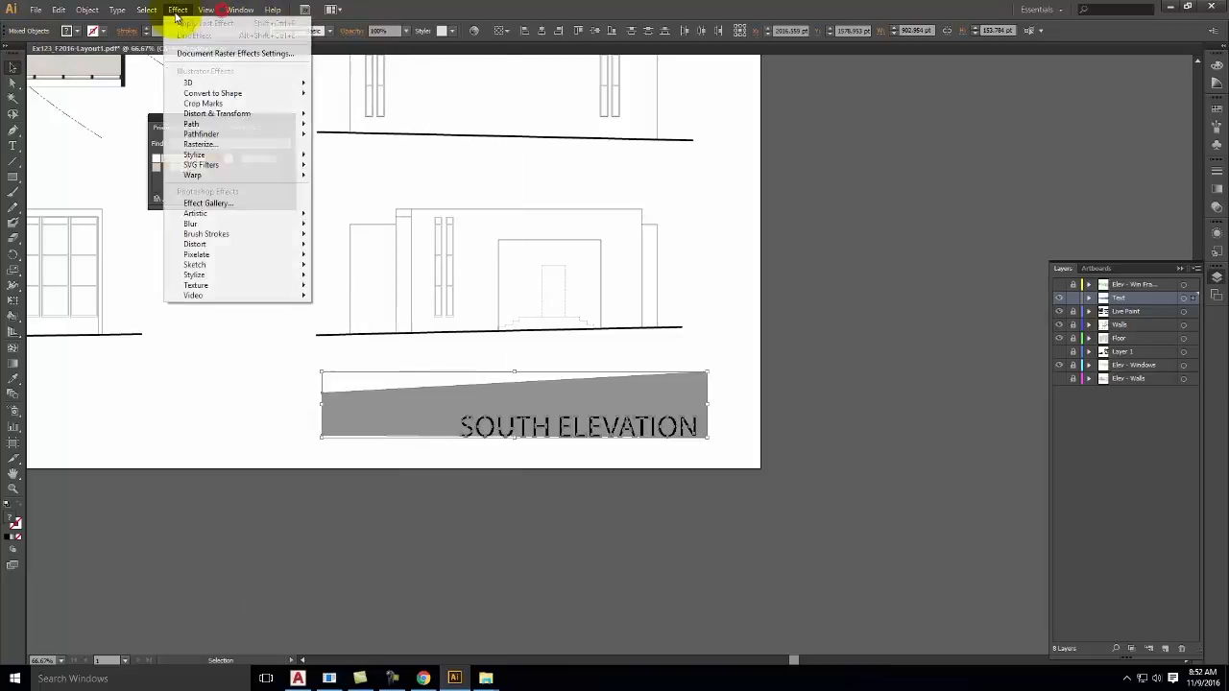
pyautogui.click(239, 9)
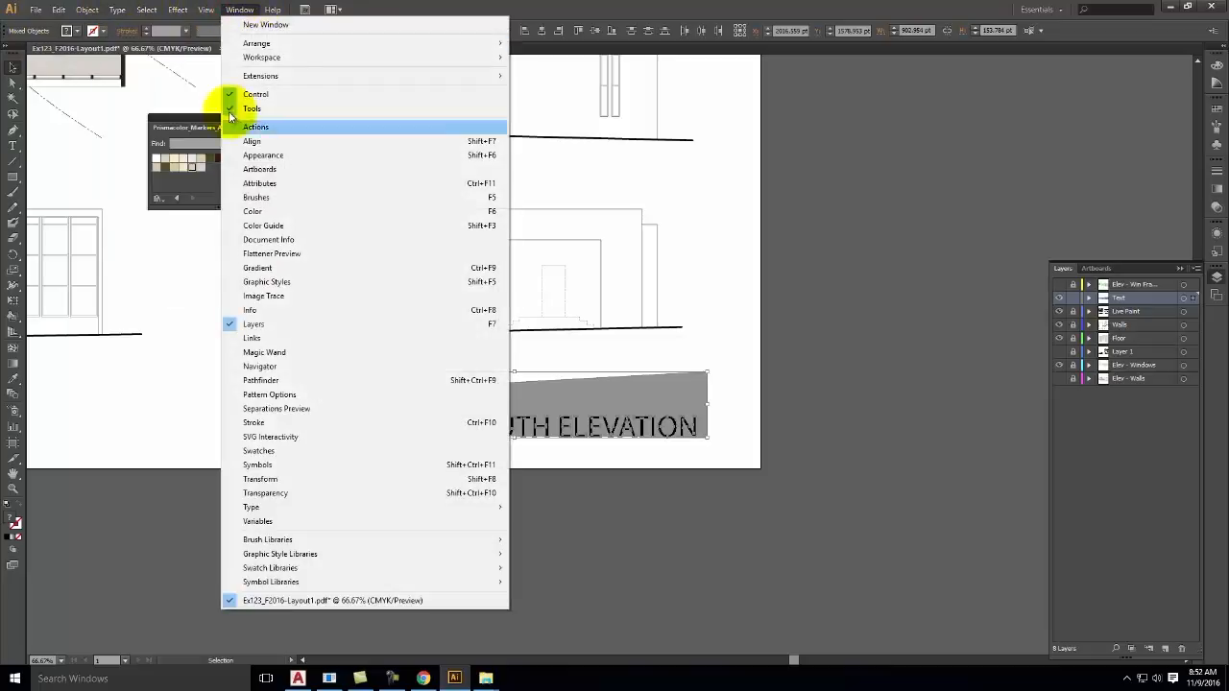
pyautogui.click(265, 380)
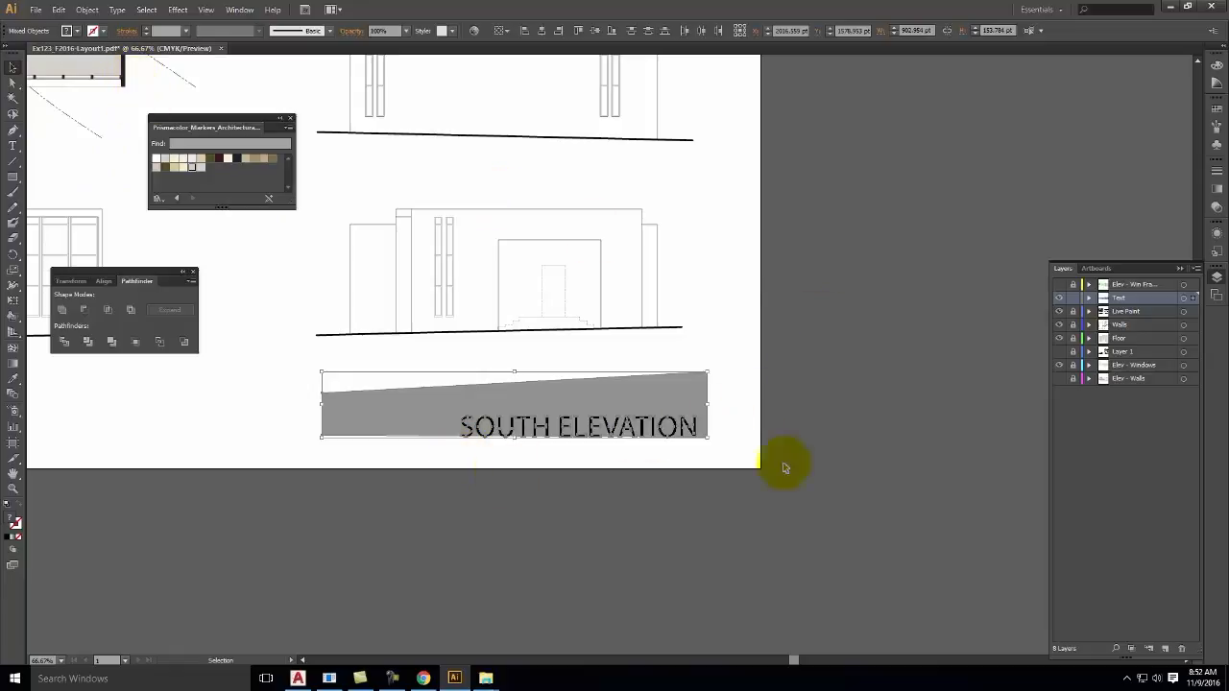
pyautogui.click(239, 10)
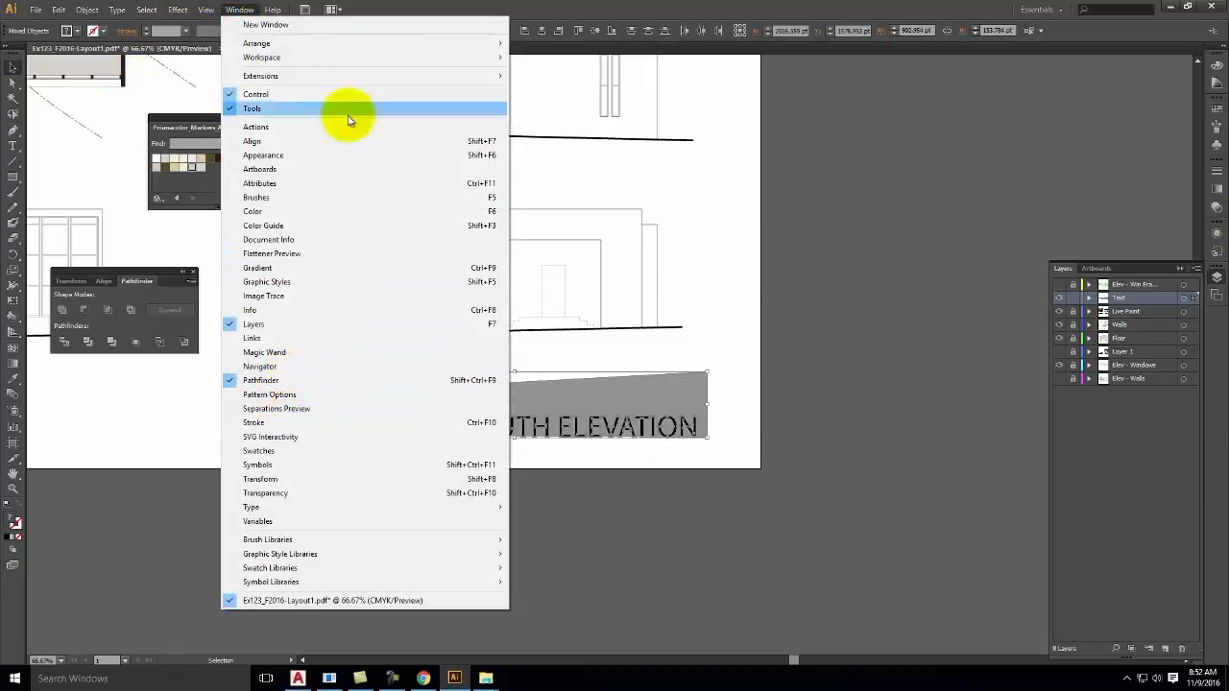
pyautogui.click(229, 12)
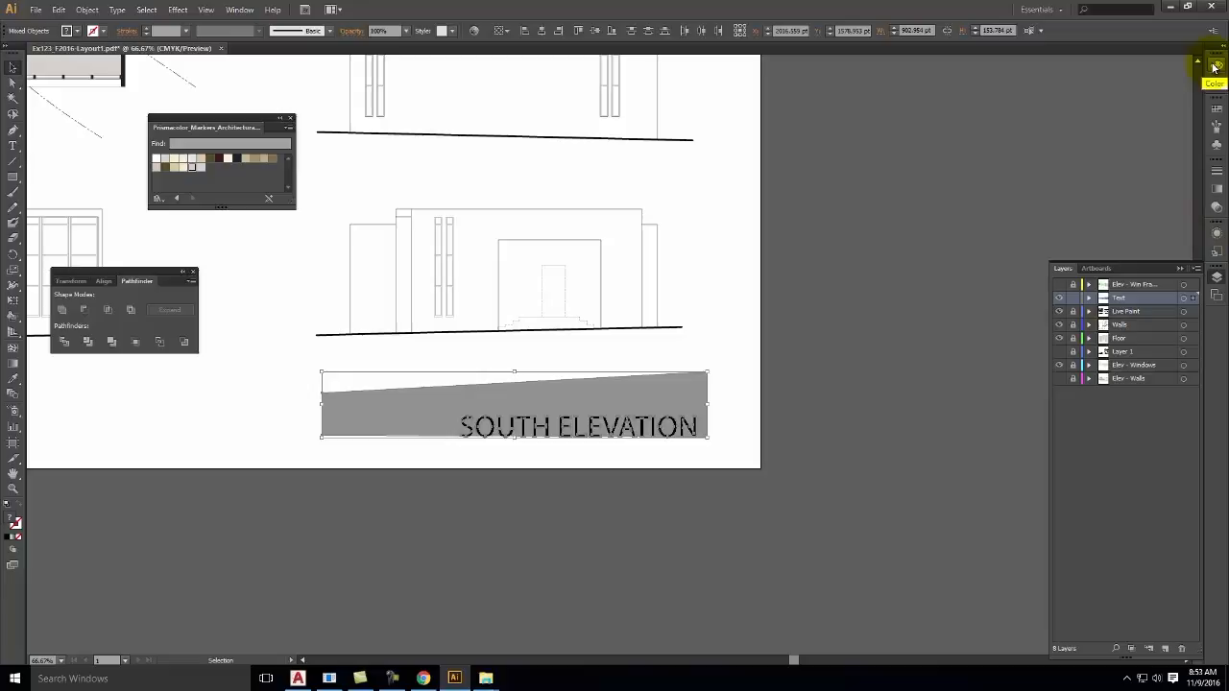
pyautogui.click(1216, 297)
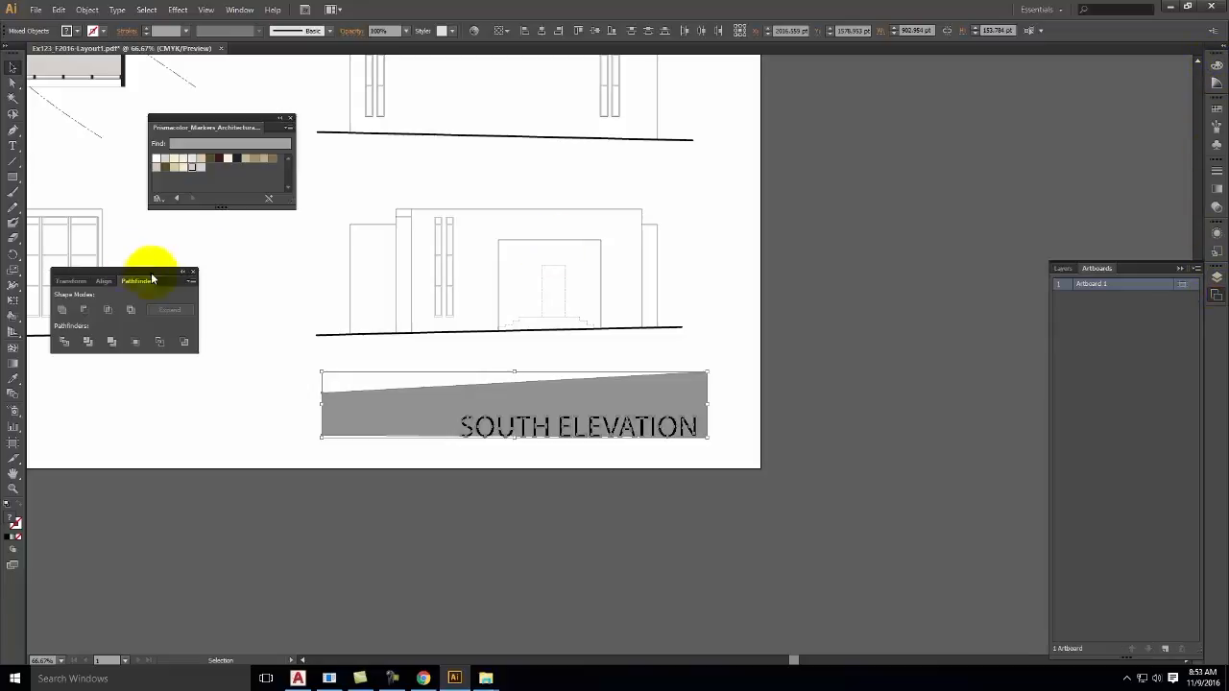
pyautogui.moveTo(145, 269); pyautogui.dragTo(912, 131)
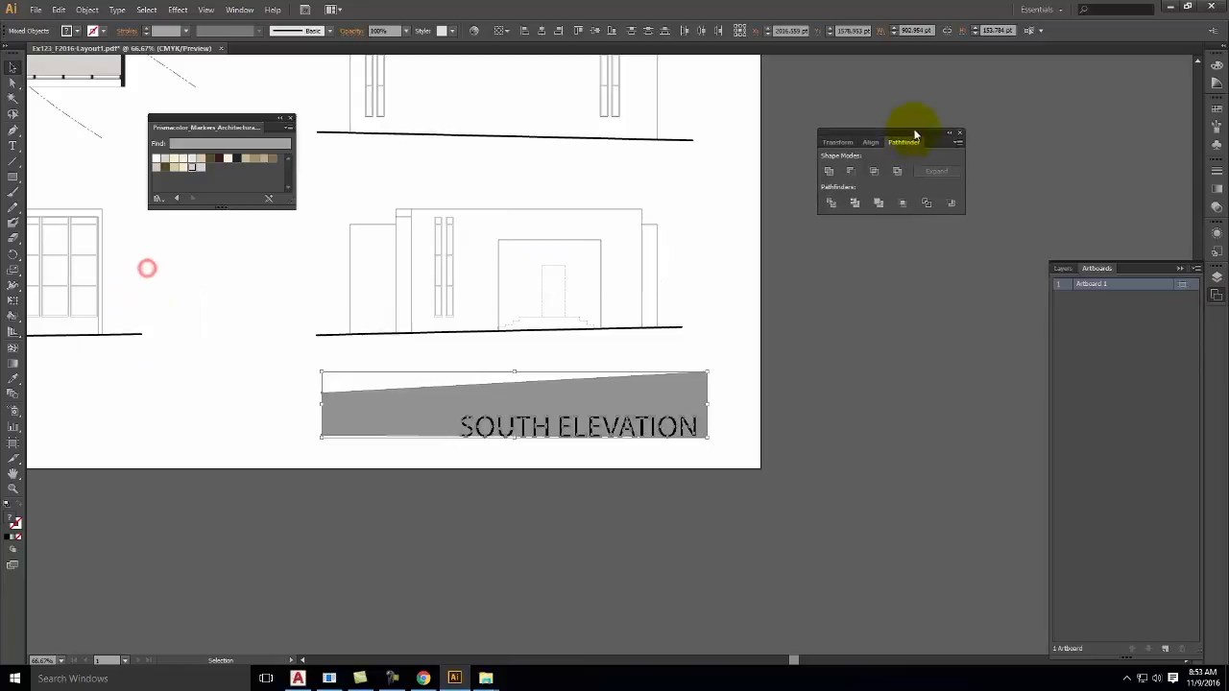
pyautogui.click(850, 173)
pyautogui.click(746, 351)
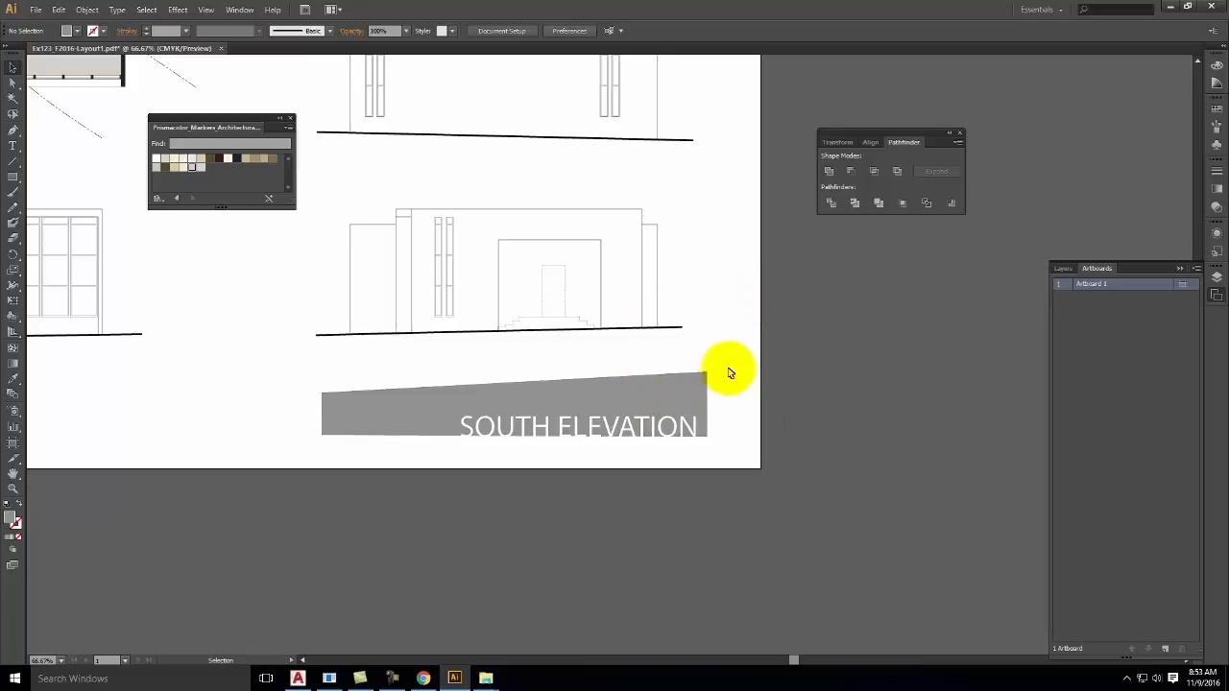
# - Add a new text label SOUTH ELEVATION below the ground line of the sky-textured elevation
pyautogui.scroll(5, 740, 273)
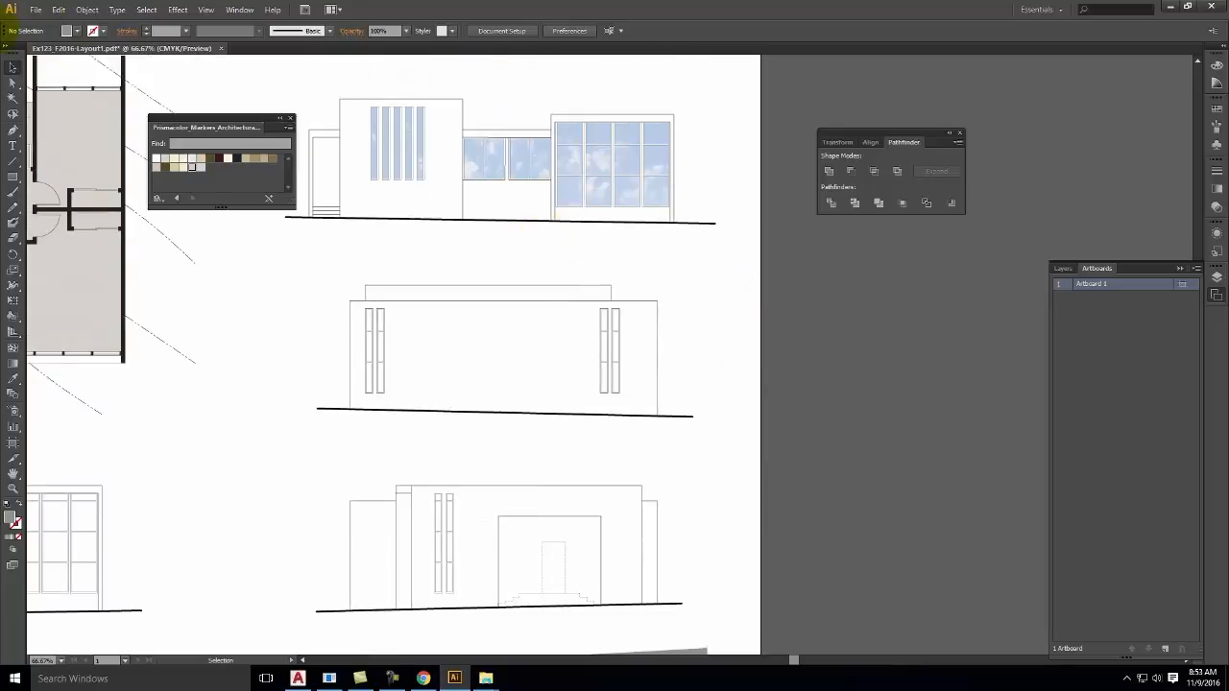
pyautogui.click(11, 149)
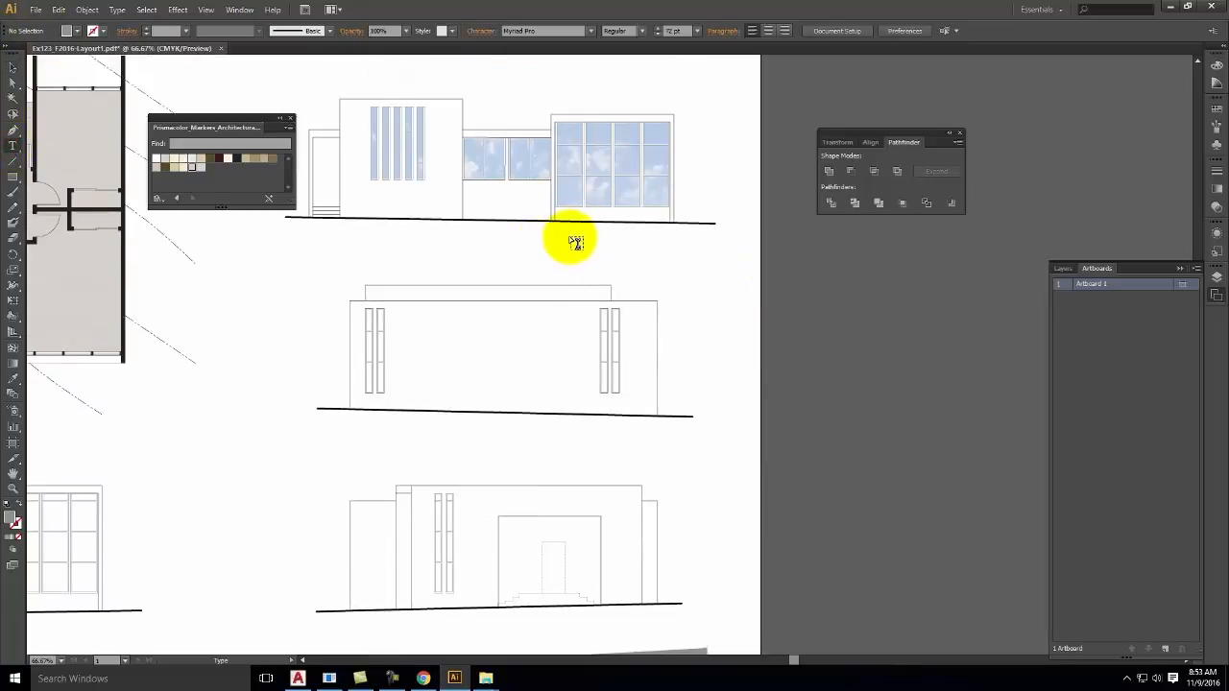
pyautogui.click(580, 247)
pyautogui.write('SOUTH ELEVATION')
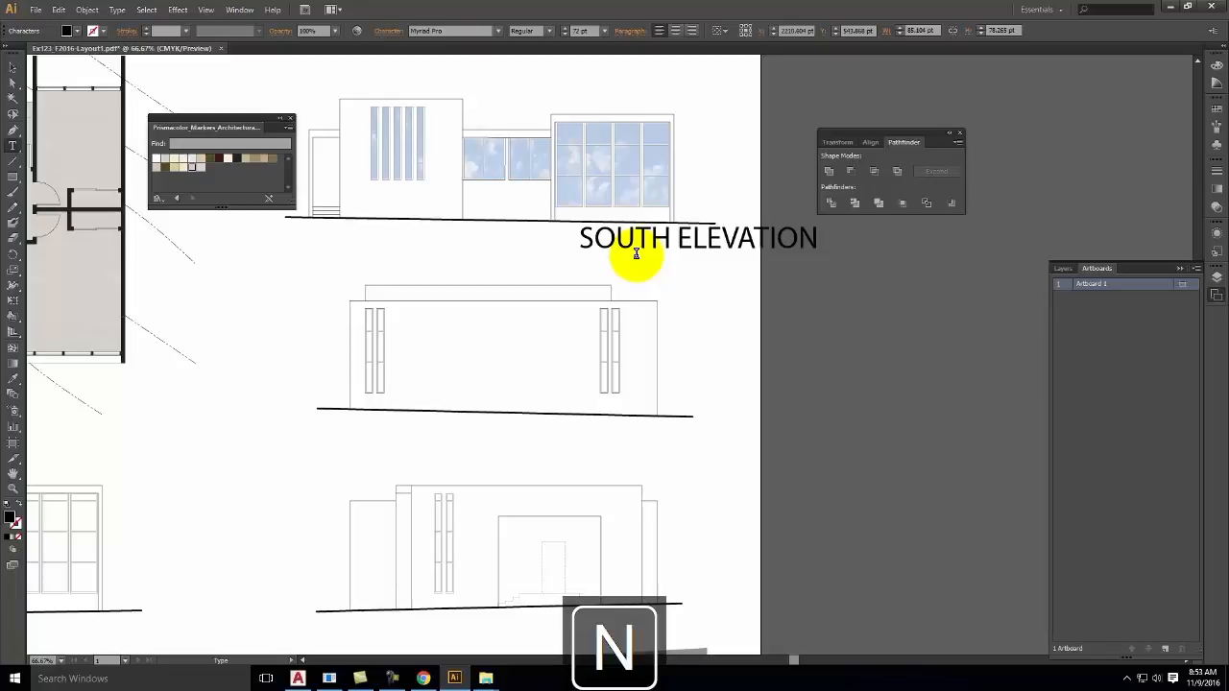
# - Set the font size of the new SOUTH ELEVATION label to 14 pt
pyautogui.hotkey('ctrl', 'a')
pyautogui.click(185, 32)
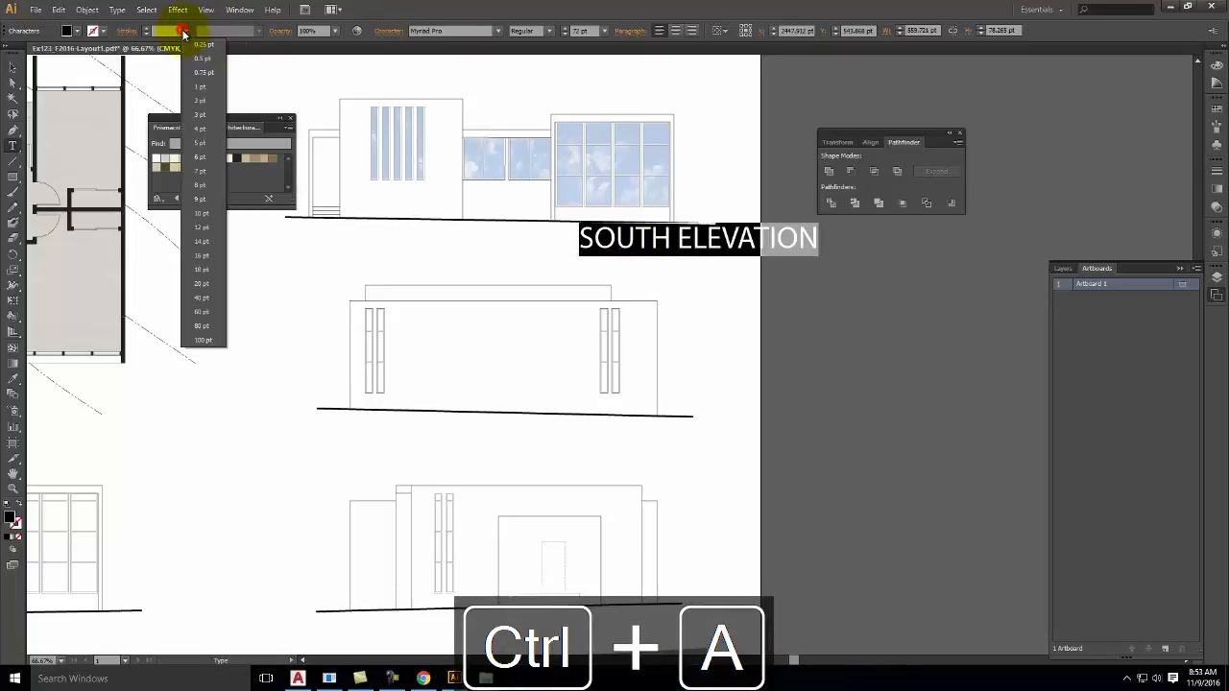
pyautogui.click(593, 31)
pyautogui.click(603, 30)
pyautogui.click(619, 170)
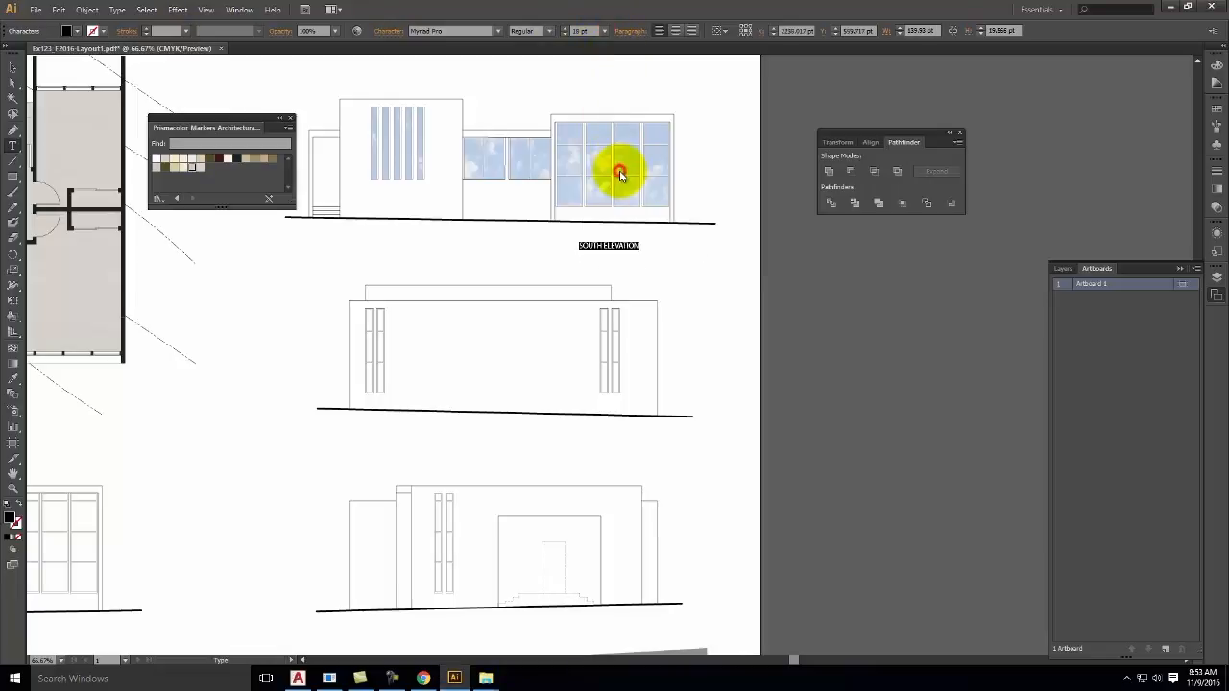
pyautogui.click(604, 31)
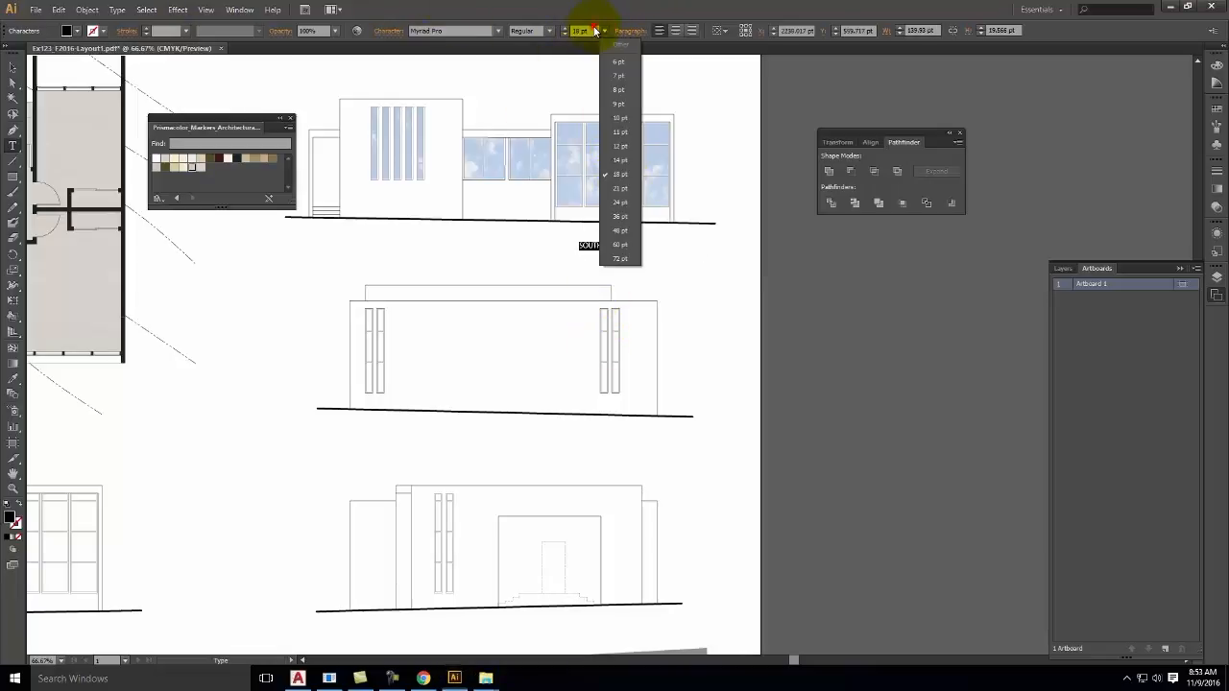
pyautogui.click(602, 164)
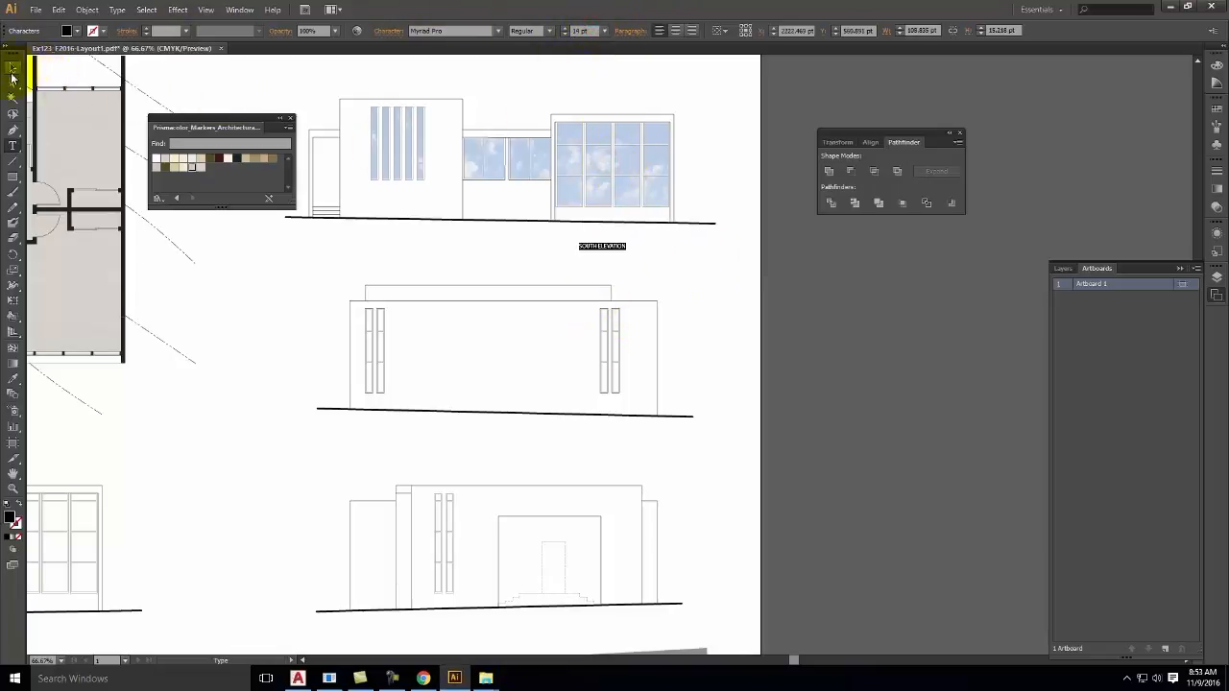
# - Move the small SOUTH ELEVATION label directly under the ground line, ending flush with the sky-textured elevation's right wall
pyautogui.click(13, 67)
pyautogui.click(691, 279)
pyautogui.moveTo(615, 246); pyautogui.dragTo(663, 231)
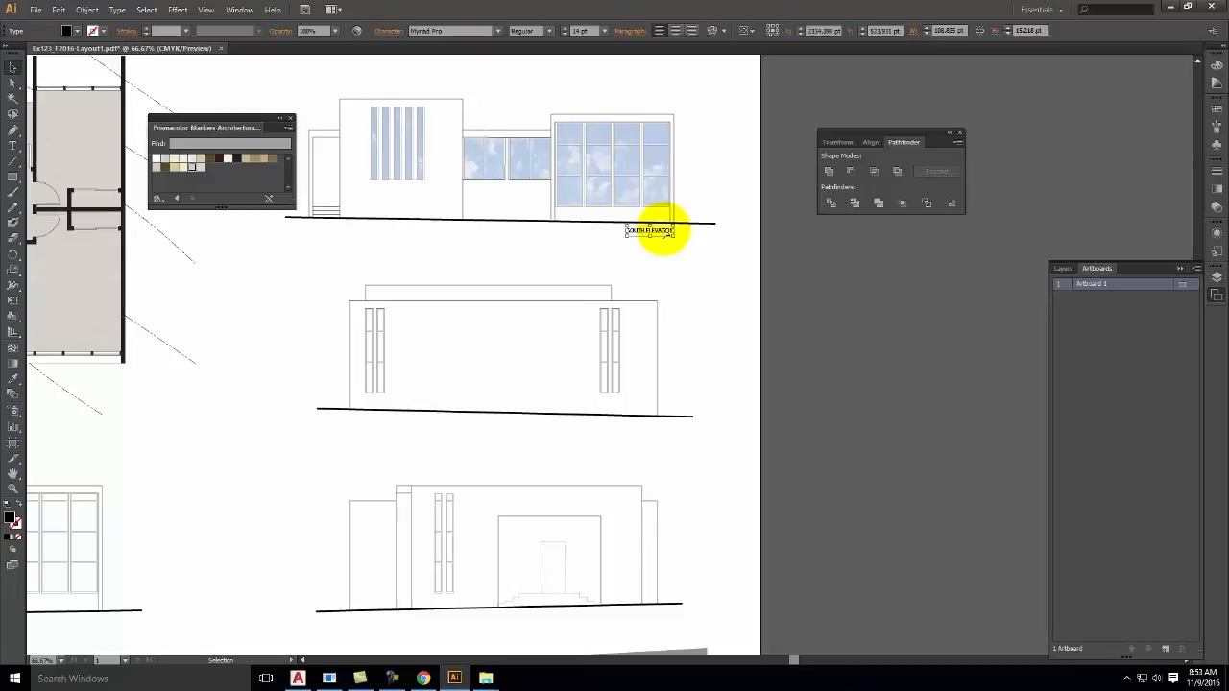
pyautogui.click(696, 256)
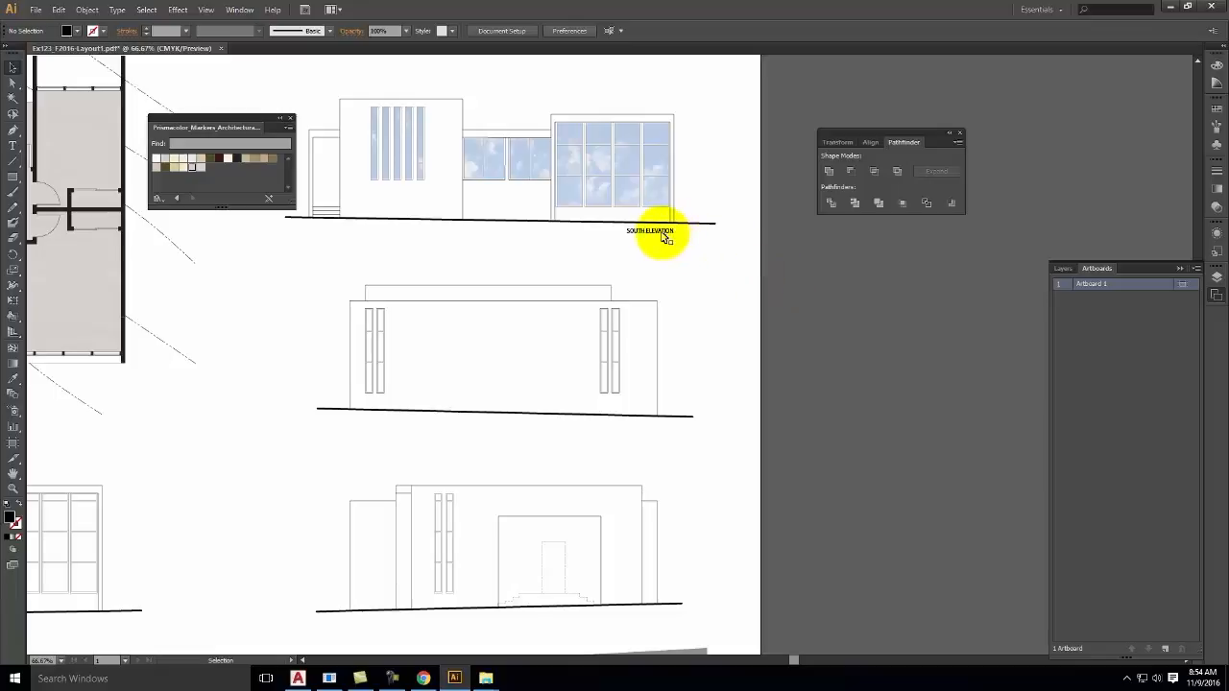
# - Add a new text label reading South Elevation in the empty area below the existing SOUTH ELEVATION label
pyautogui.hotkey('ctrl', '=')
pyautogui.hotkey('ctrl', '=')
pyautogui.hotkey('ctrl', '=')
pyautogui.press('space')
pyautogui.moveTo(656, 211); pyautogui.dragTo(452, 474)
pyautogui.click(14, 150)
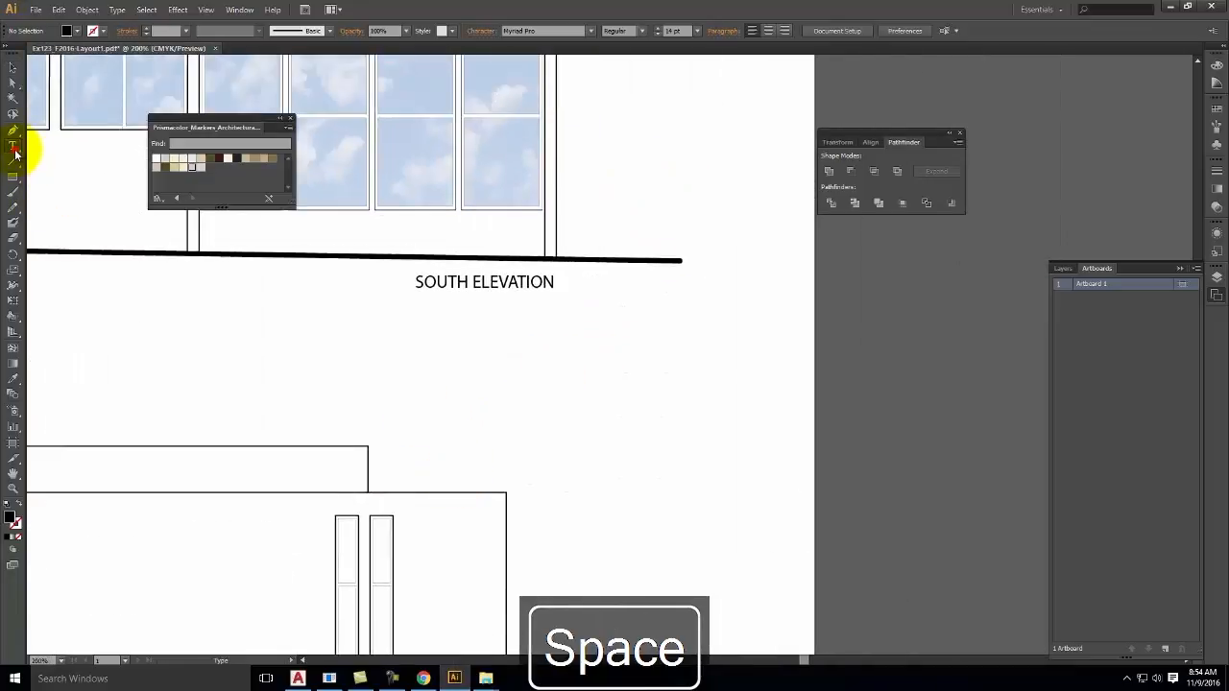
pyautogui.click(535, 365)
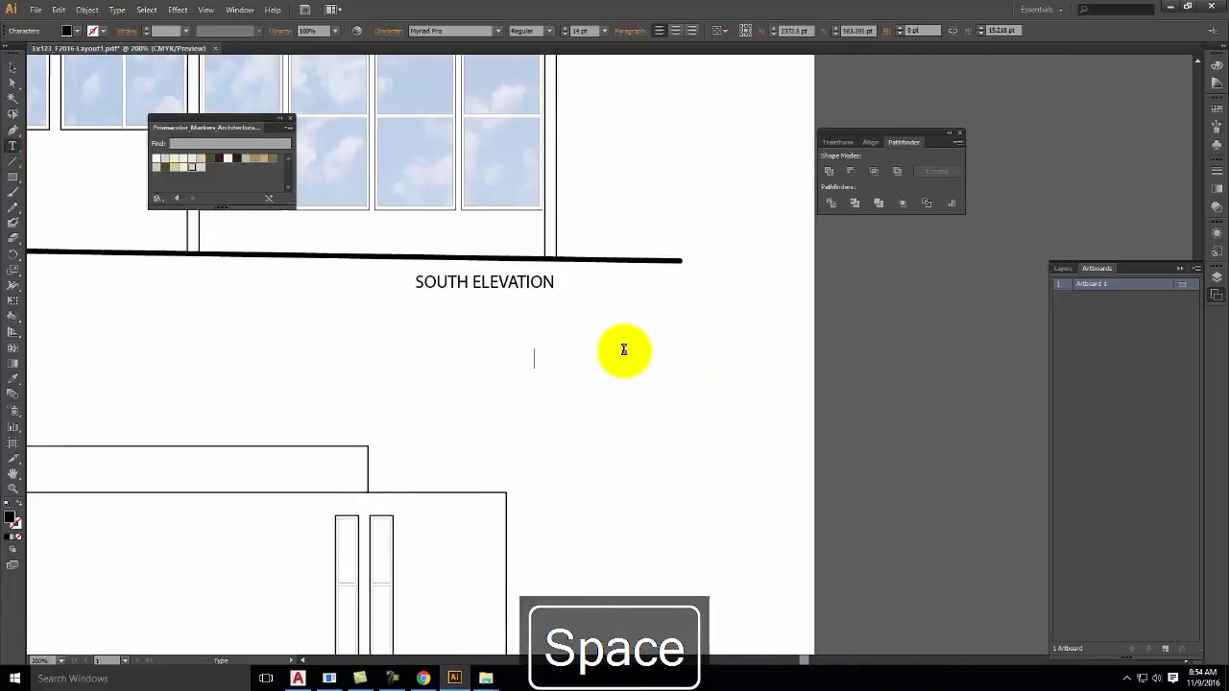
pyautogui.write('sOU')
pyautogui.press('BackSpace')
pyautogui.press('BackSpace')
pyautogui.press('BackSpace')
pyautogui.press('capslock')
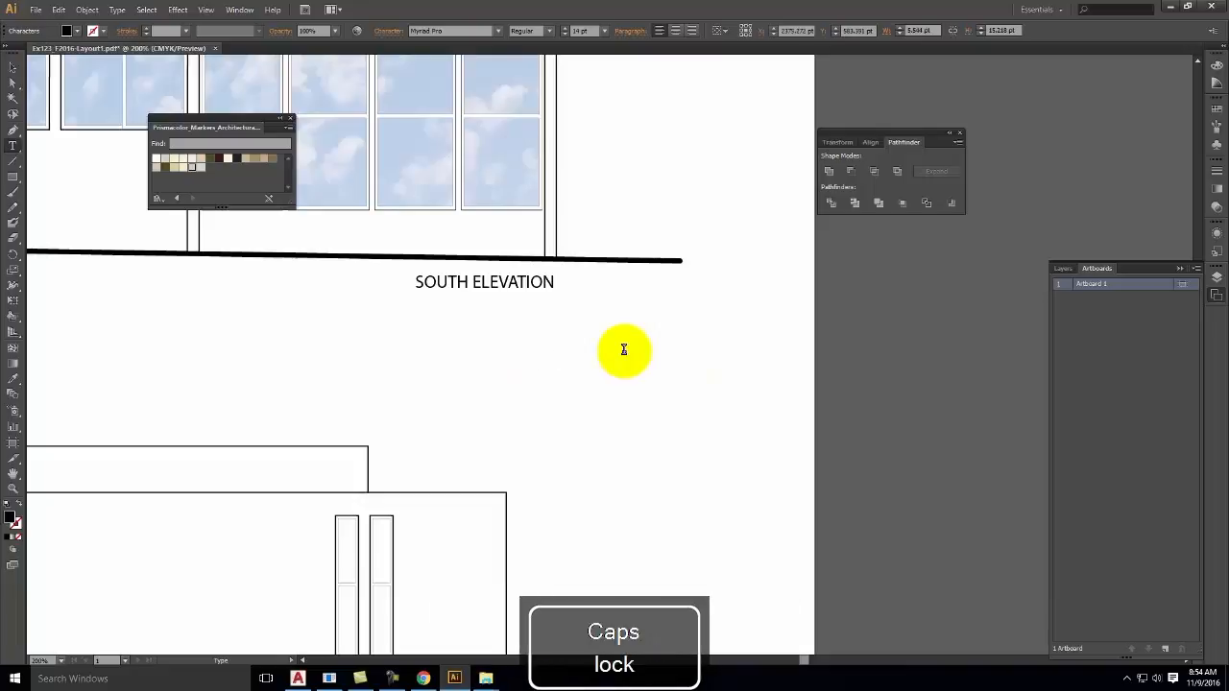
pyautogui.write('South E')
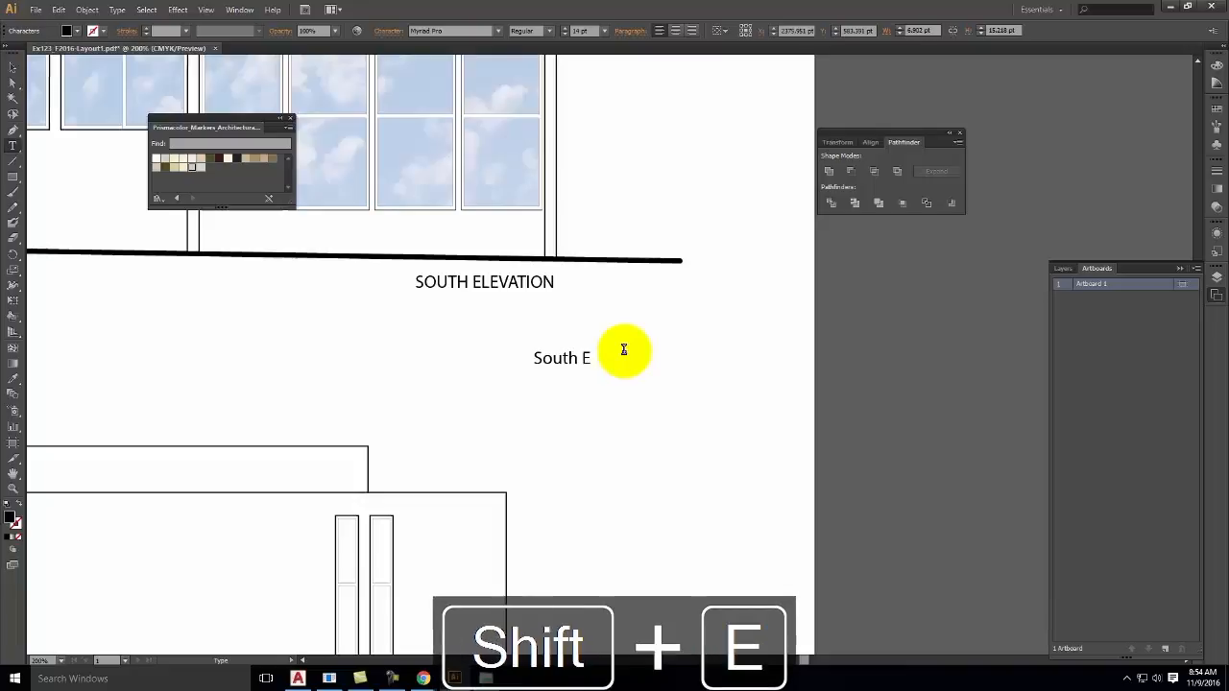
pyautogui.write('levation')
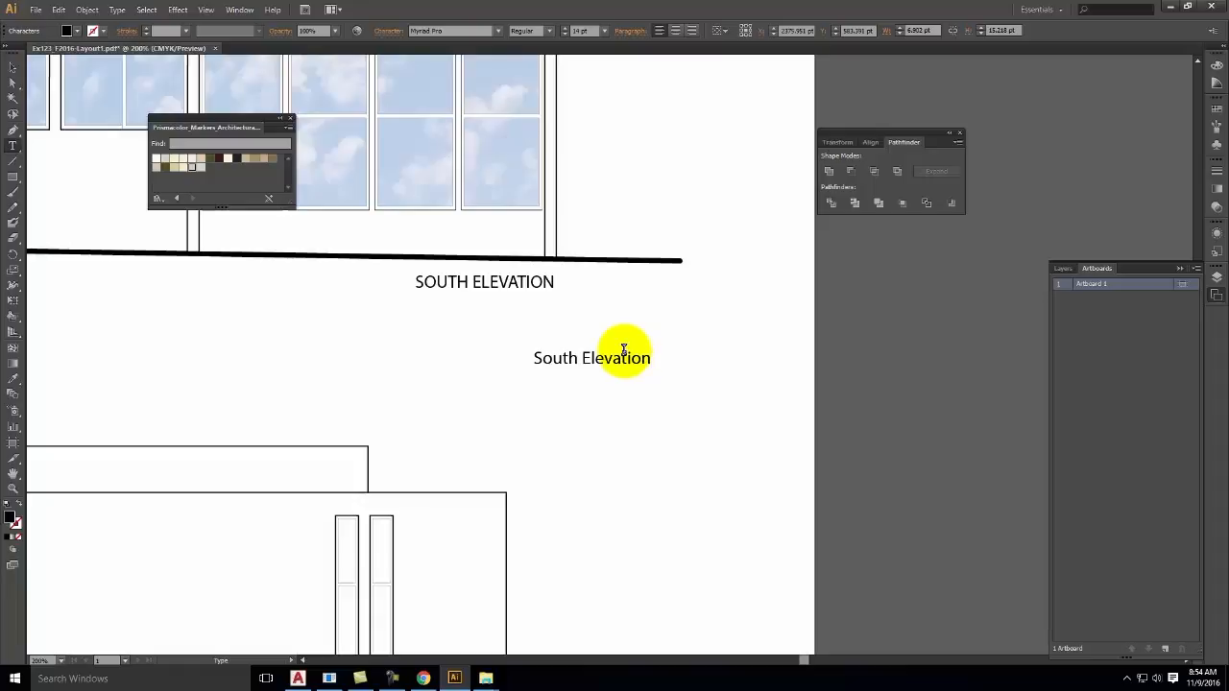
# - Break the new South Elevation label into two lines after South and right-align its text
pyautogui.click(576, 357)
pyautogui.press('Return')
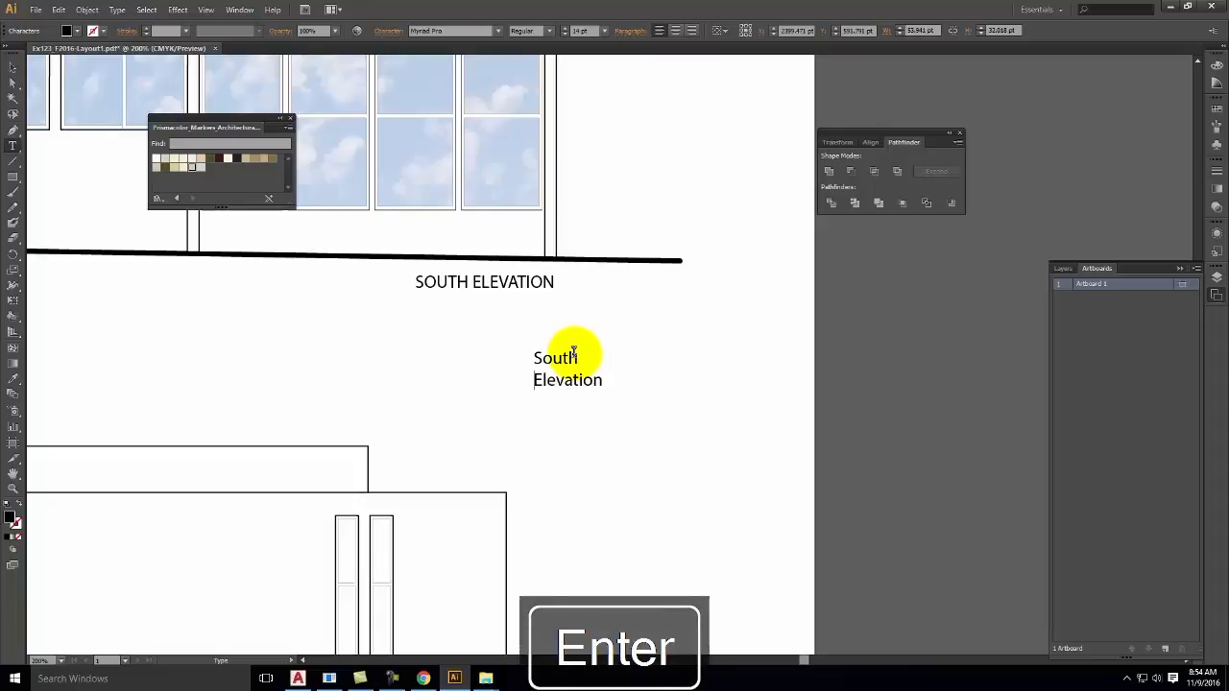
pyautogui.hotkey('ctrl', 'a')
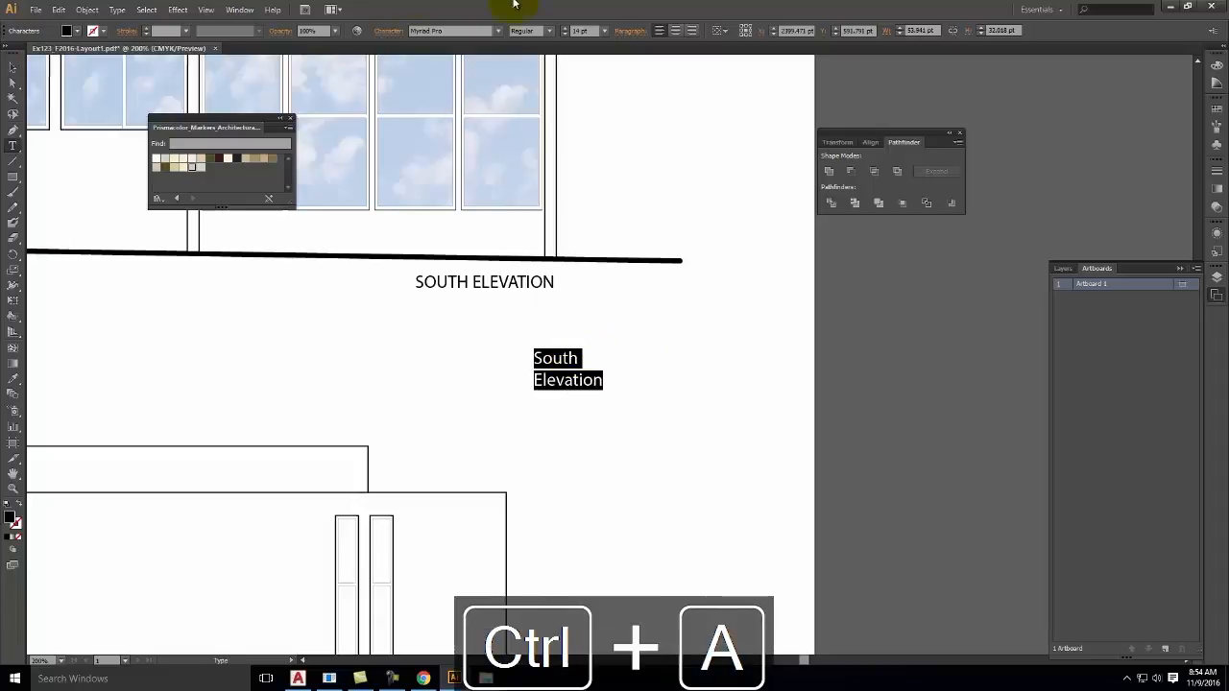
pyautogui.click(691, 31)
pyautogui.click(738, 332)
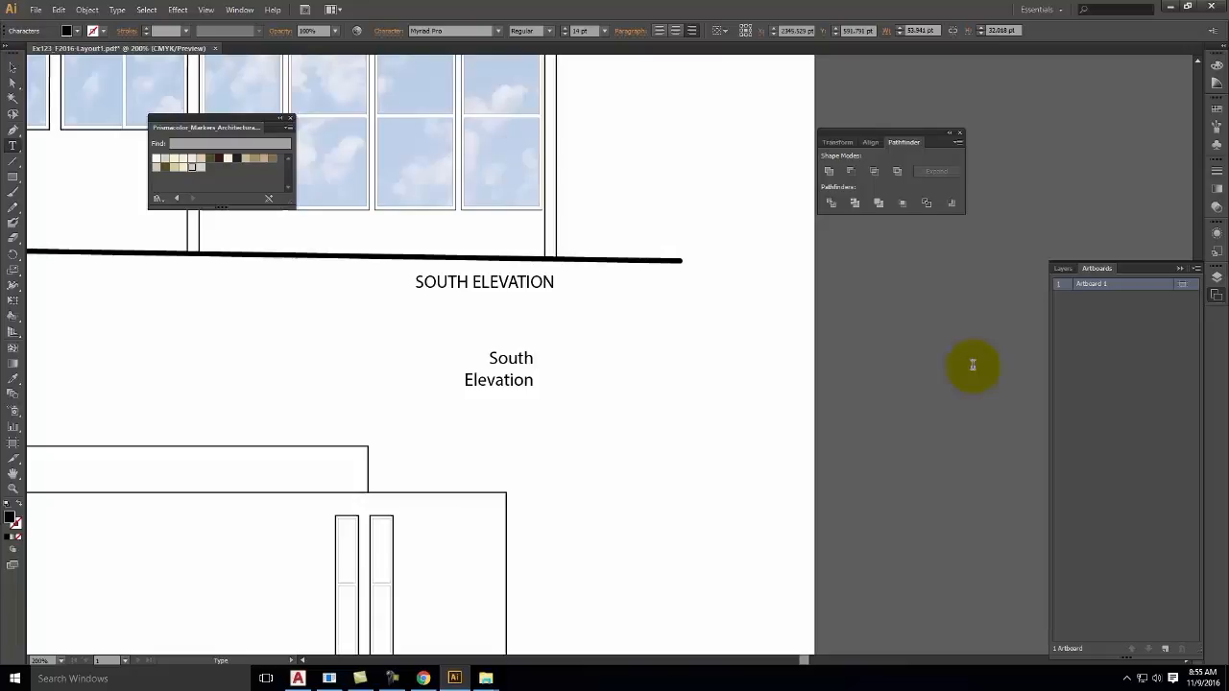
# - Switch to Chrome, search the web for "frank the architect font" and open the Fonts101 result
pyautogui.click(424, 670)
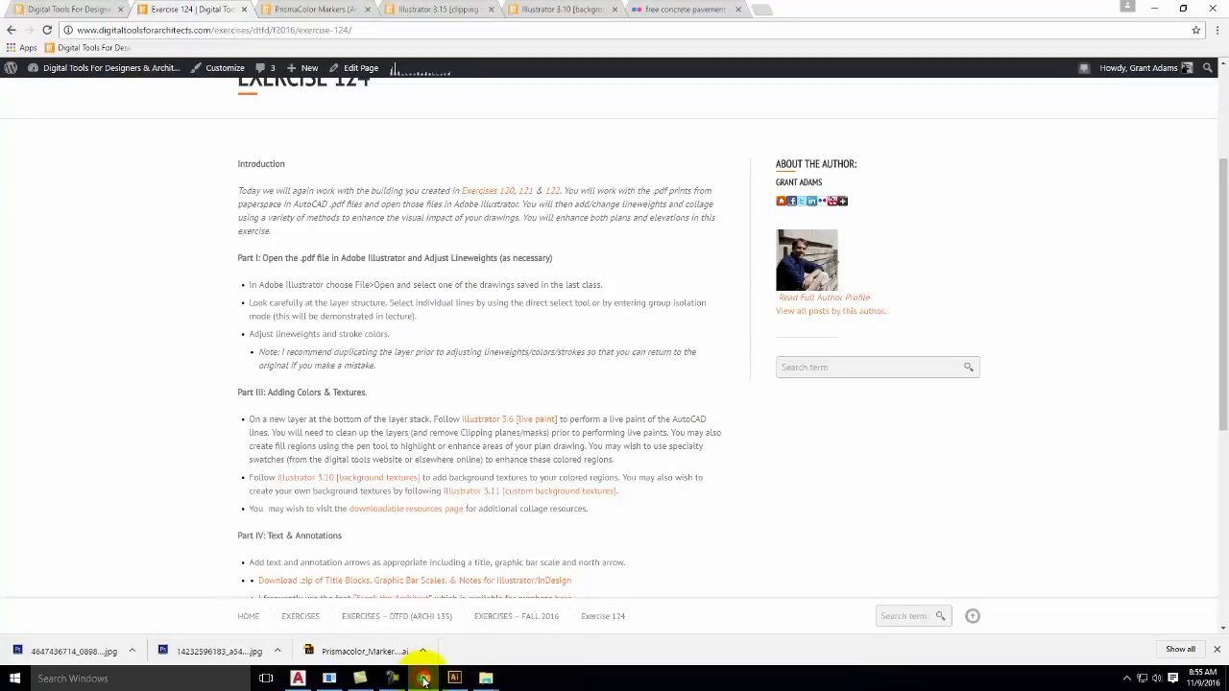
pyautogui.click(762, 13)
pyautogui.write('frank')
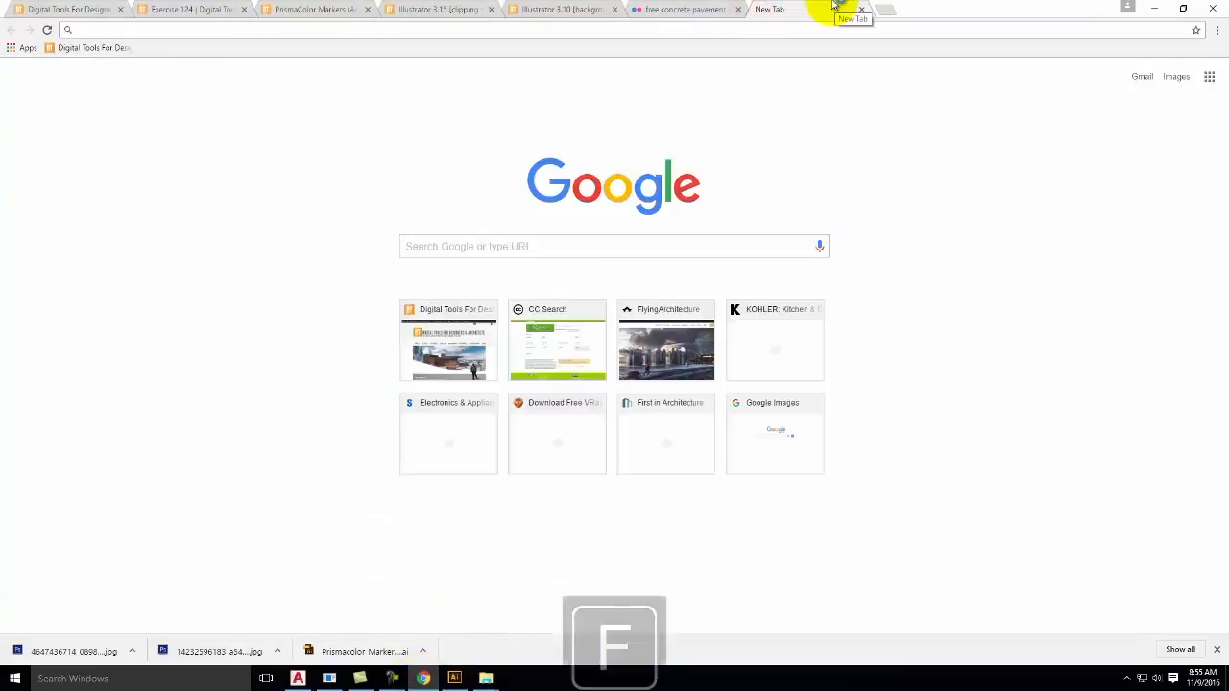
pyautogui.write(' the arch')
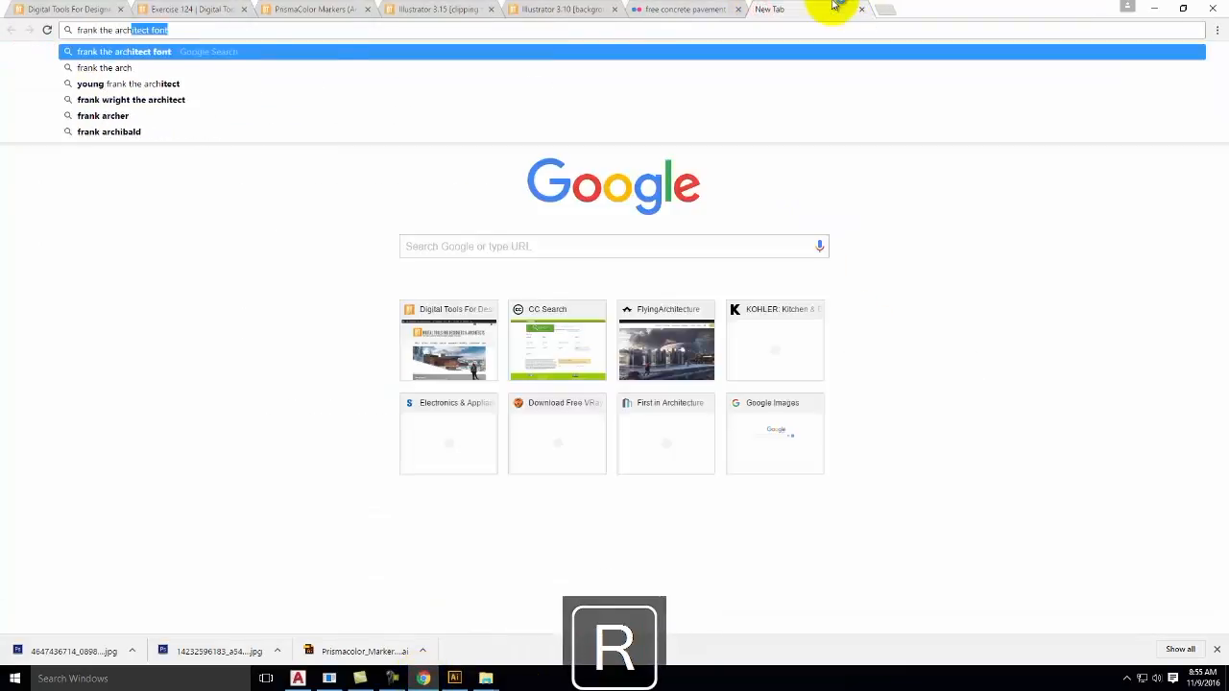
pyautogui.write('itect font')
pyautogui.press('Return')
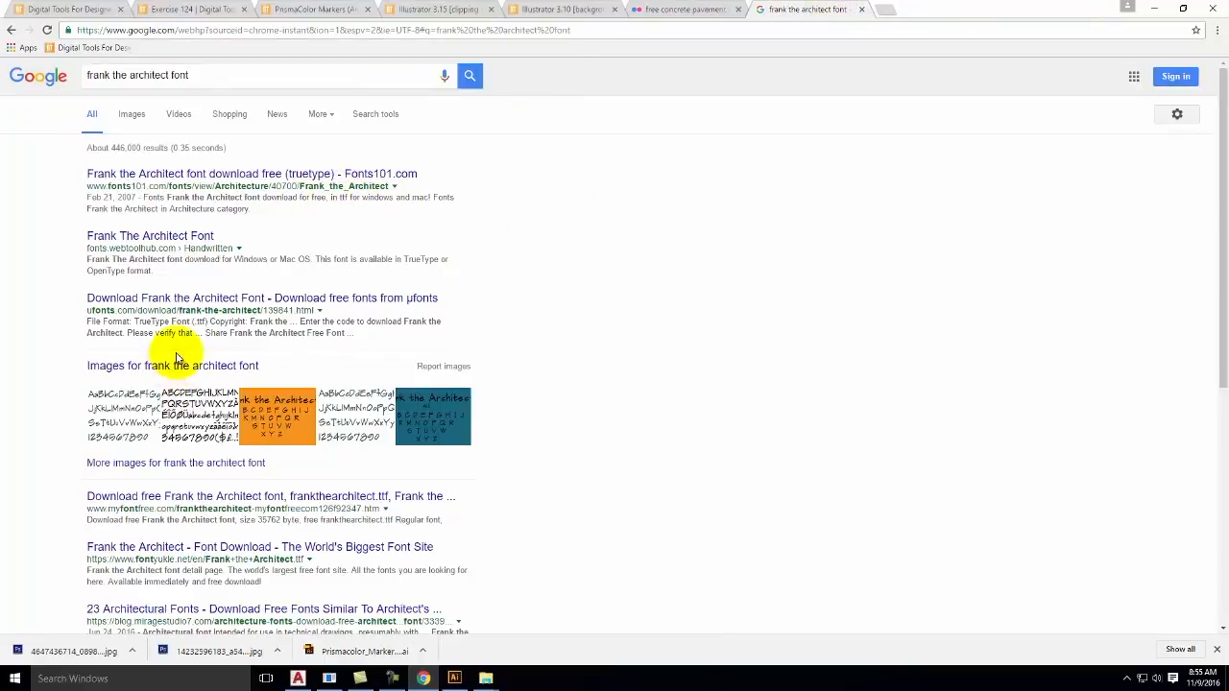
pyautogui.click(200, 496)
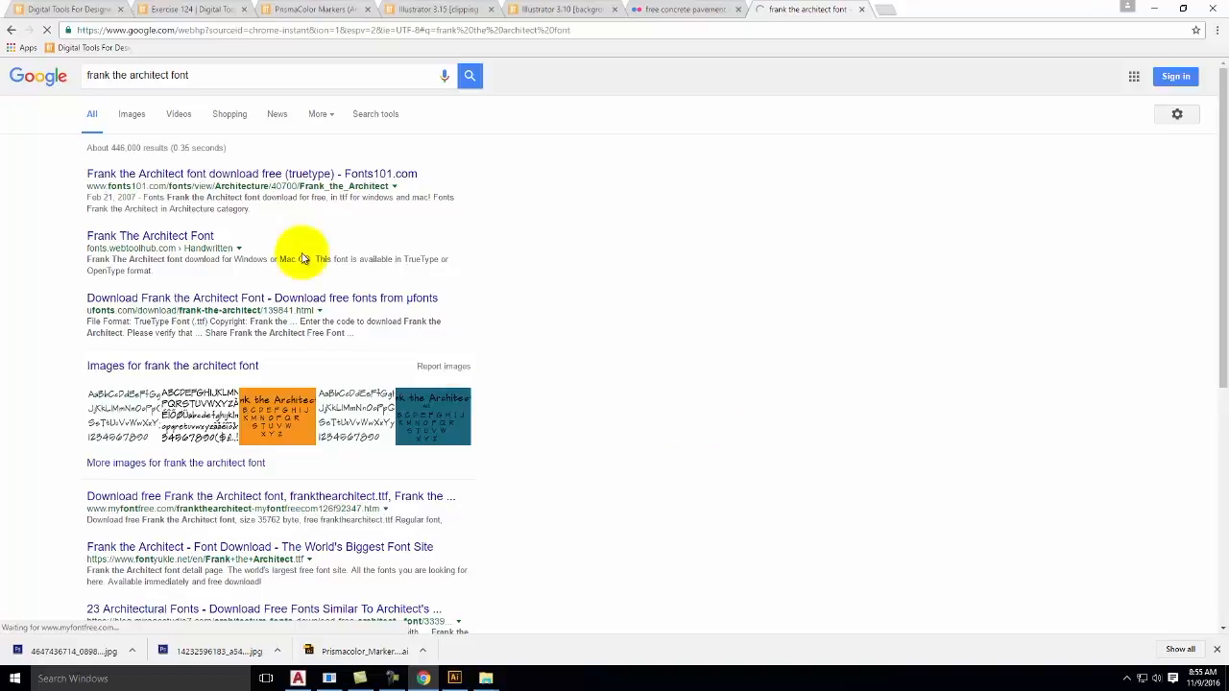
pyautogui.click(319, 175)
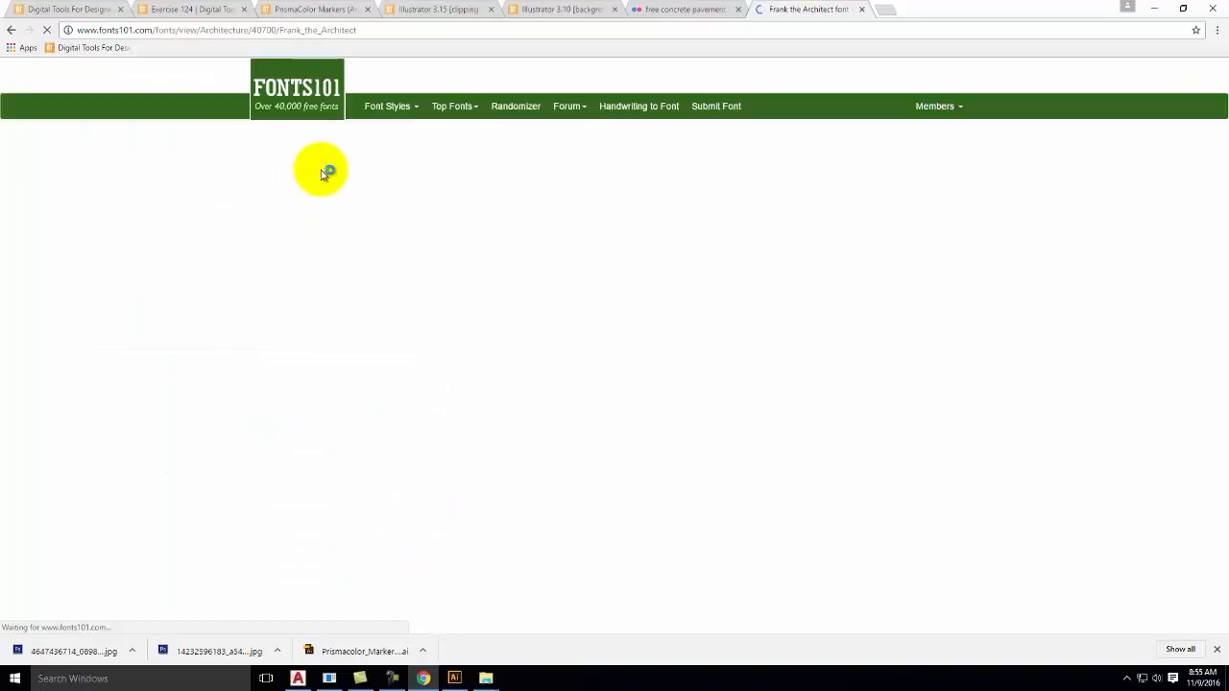
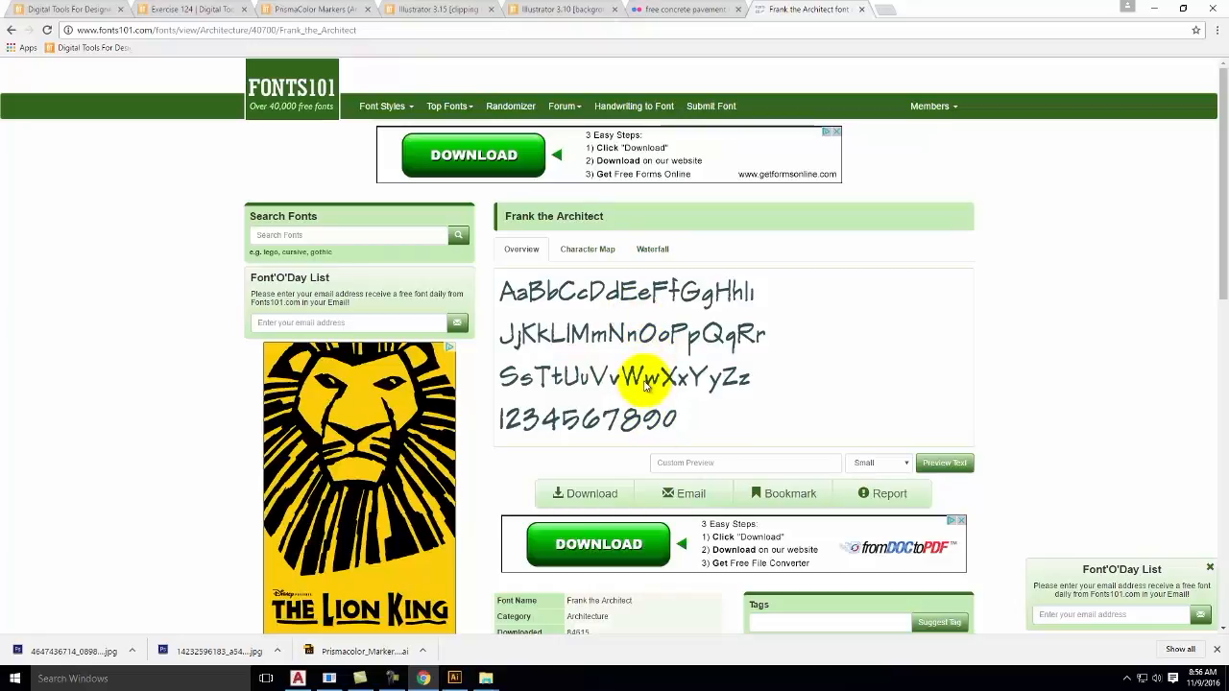
# - Return to Illustrator and delete the two-line South Elevation label
pyautogui.click(1153, 13)
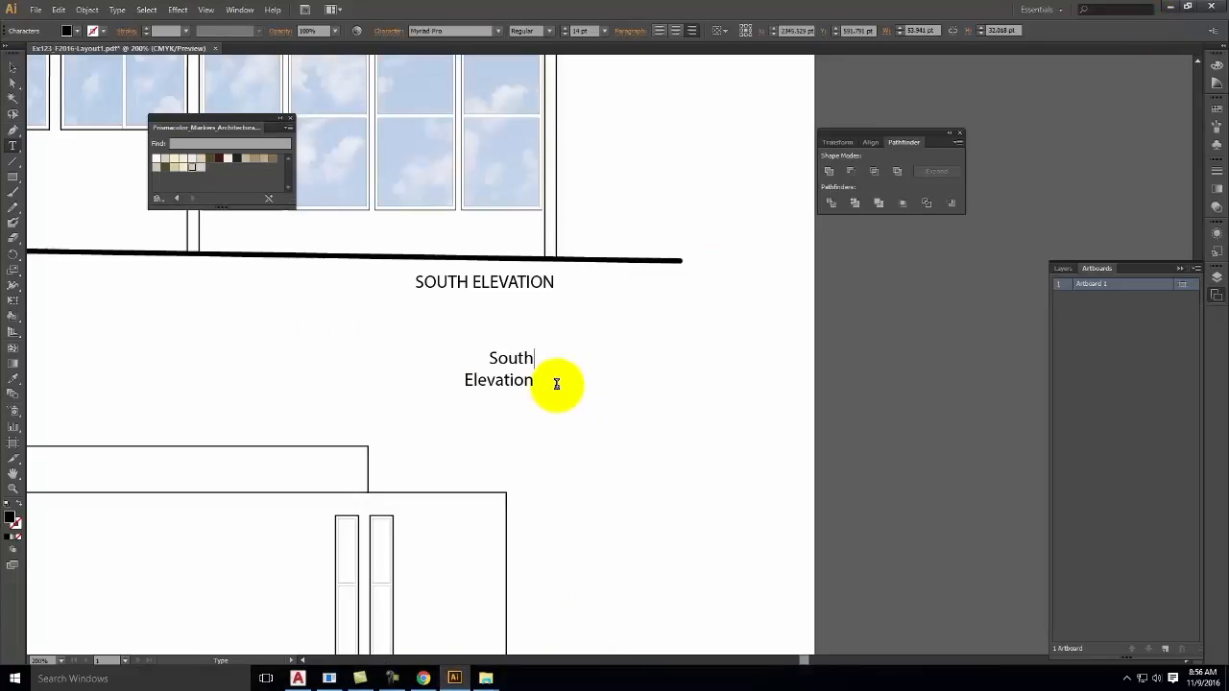
pyautogui.click(12, 66)
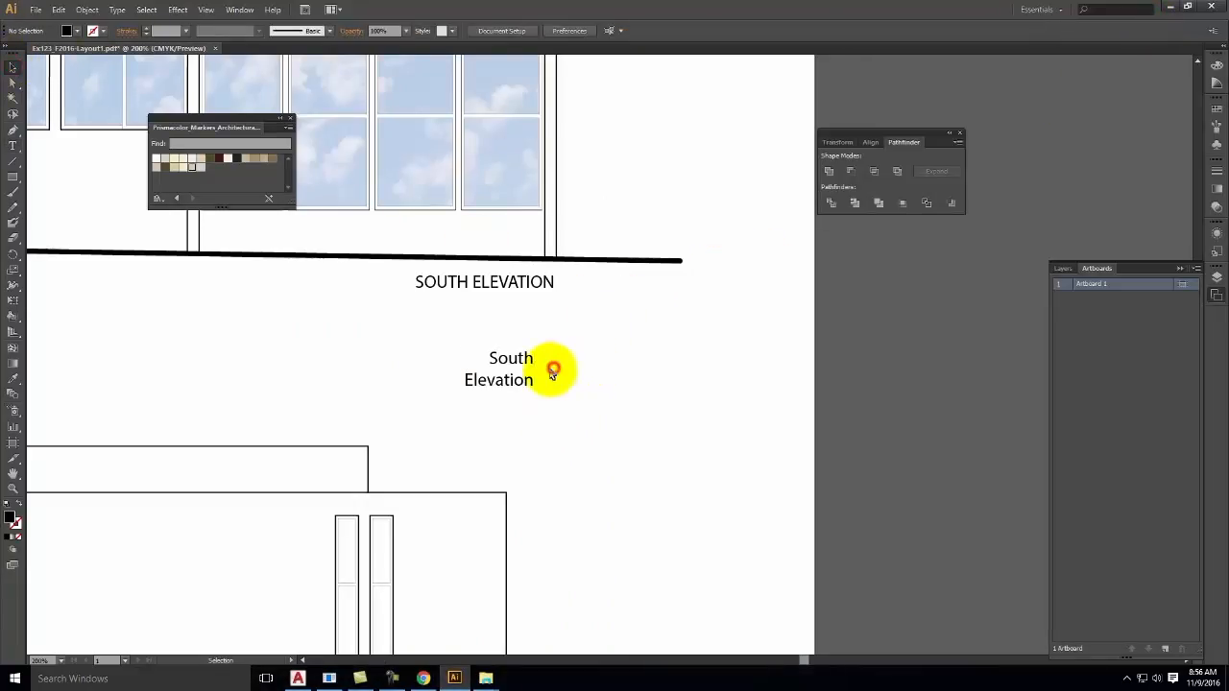
pyautogui.click(530, 368)
pyautogui.press('Delete')
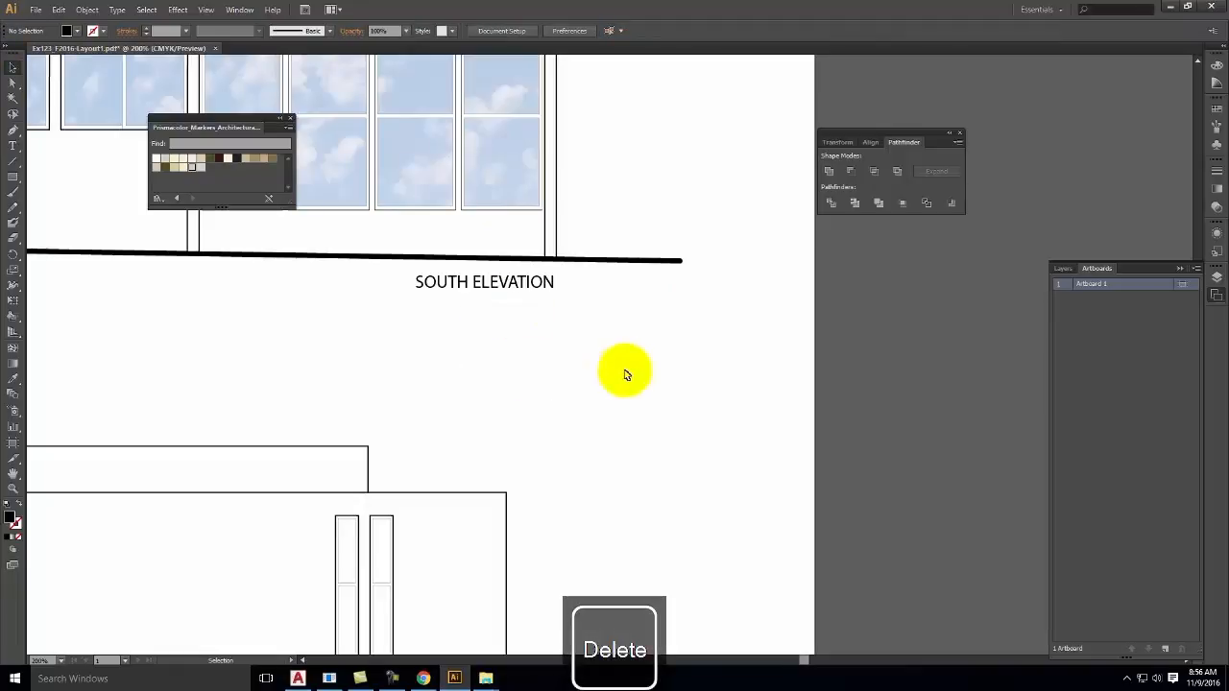
# - Switch to Chrome and open the Downloadable Resource Packages page of the Digital Tools site to view the Archi 135 downloads
pyautogui.scroll(-1, 661, 427)
pyautogui.scroll(1, 661, 432)
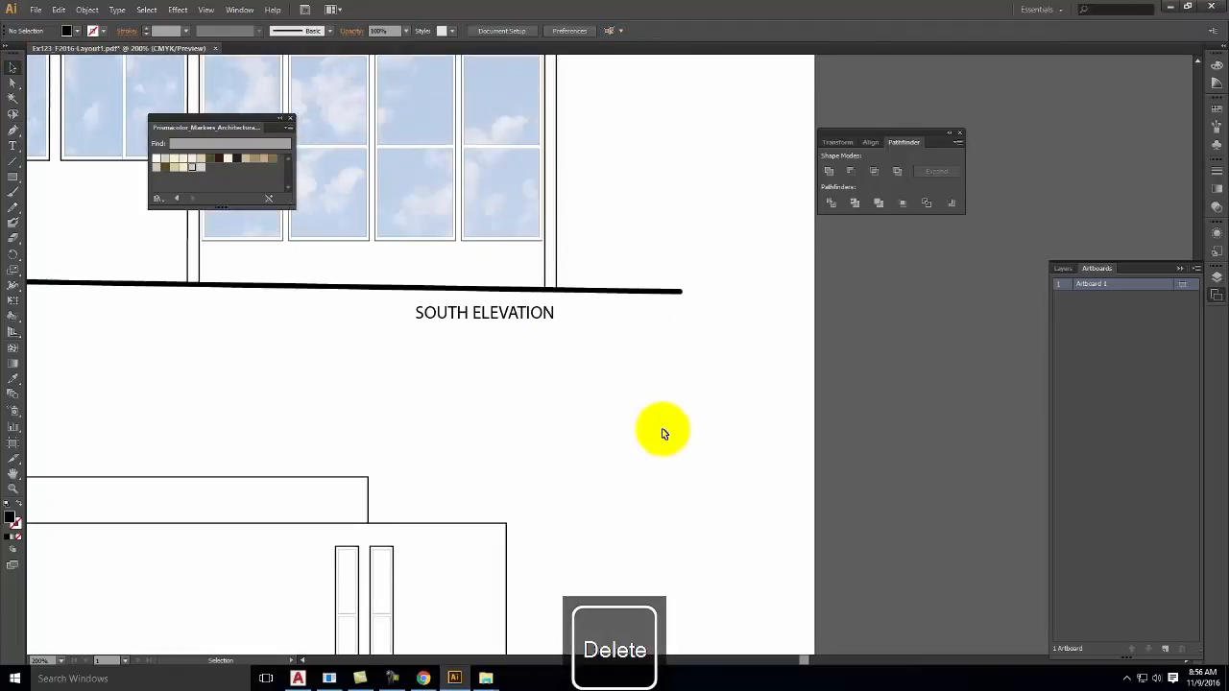
pyautogui.hotkey('ctrl', '-')
pyautogui.hotkey('ctrl', '-')
pyautogui.hotkey('ctrl', '-')
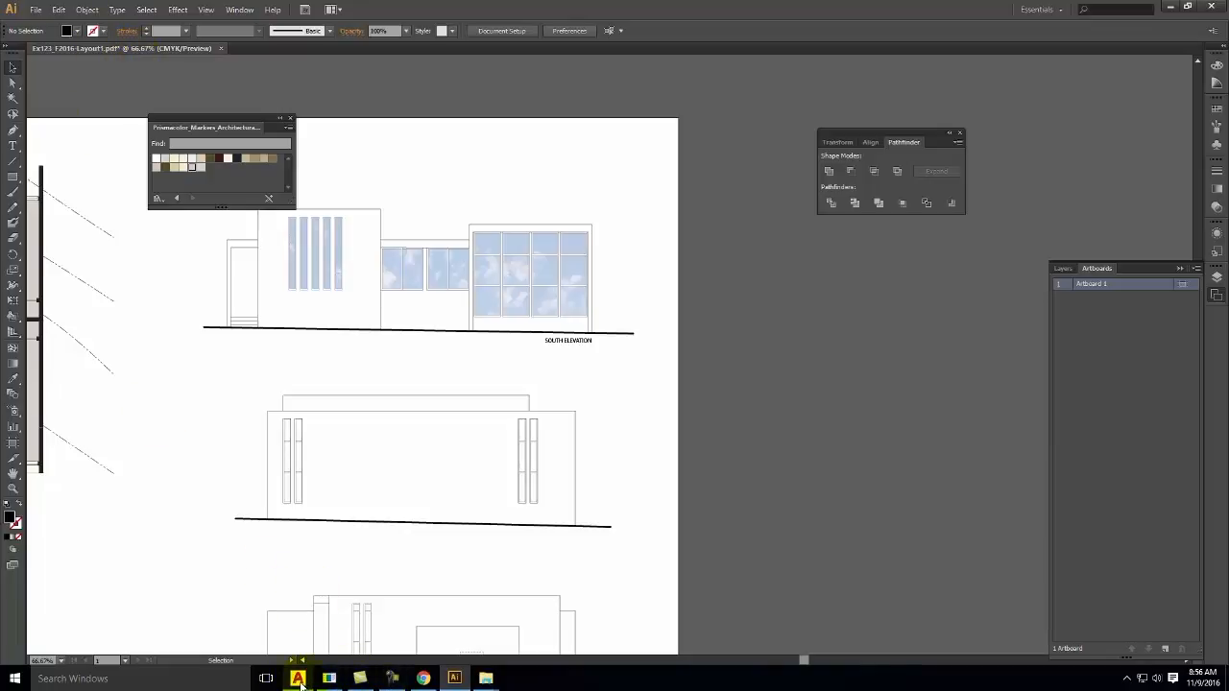
pyautogui.click(454, 678)
pyautogui.click(454, 678)
pyautogui.click(423, 678)
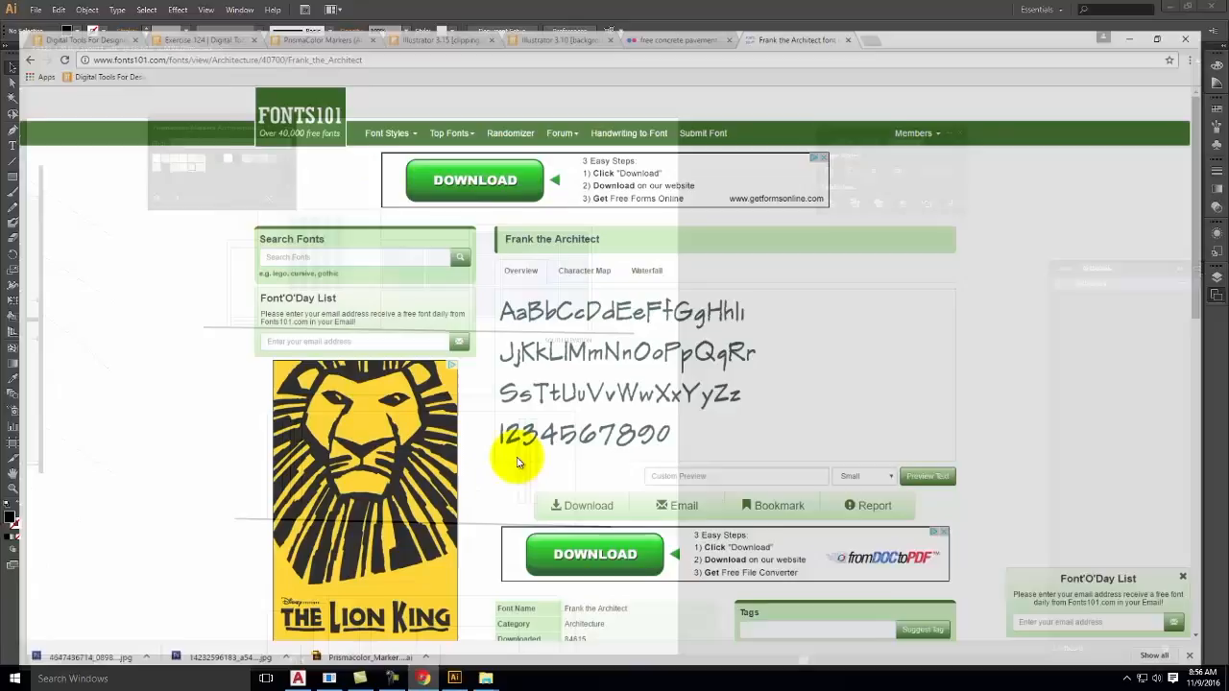
pyautogui.click(88, 8)
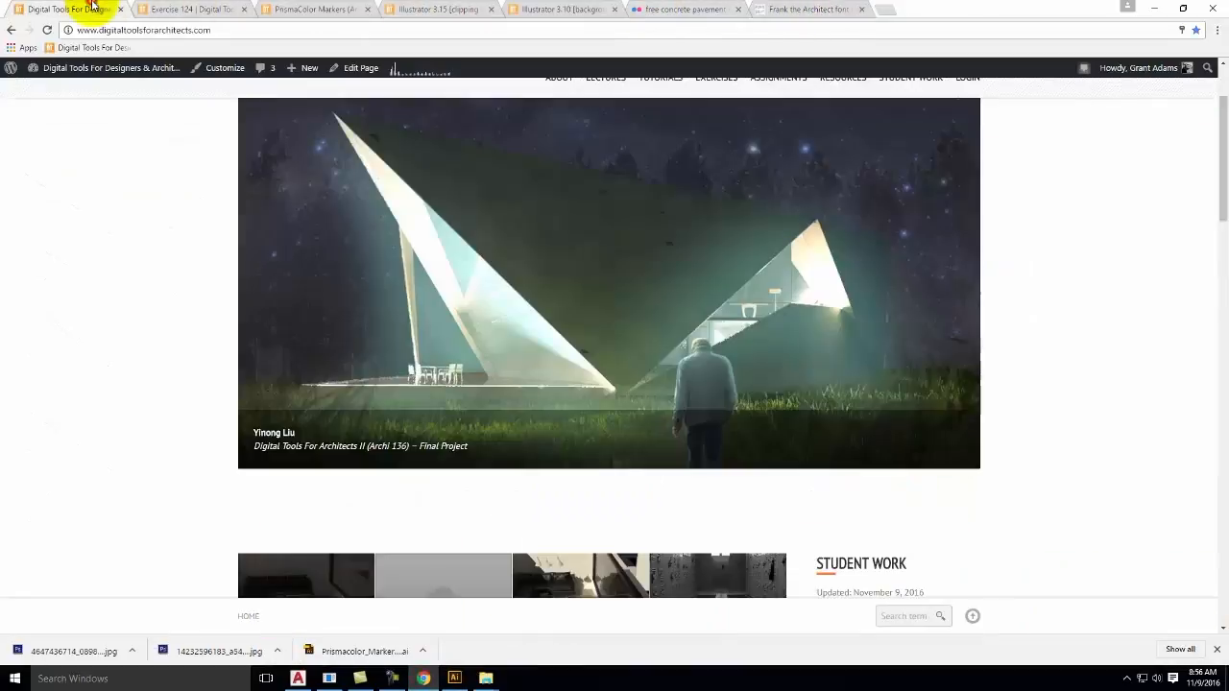
pyautogui.scroll(2, 905, 187)
pyautogui.moveTo(905, 199)
pyautogui.moveTo(836, 198)
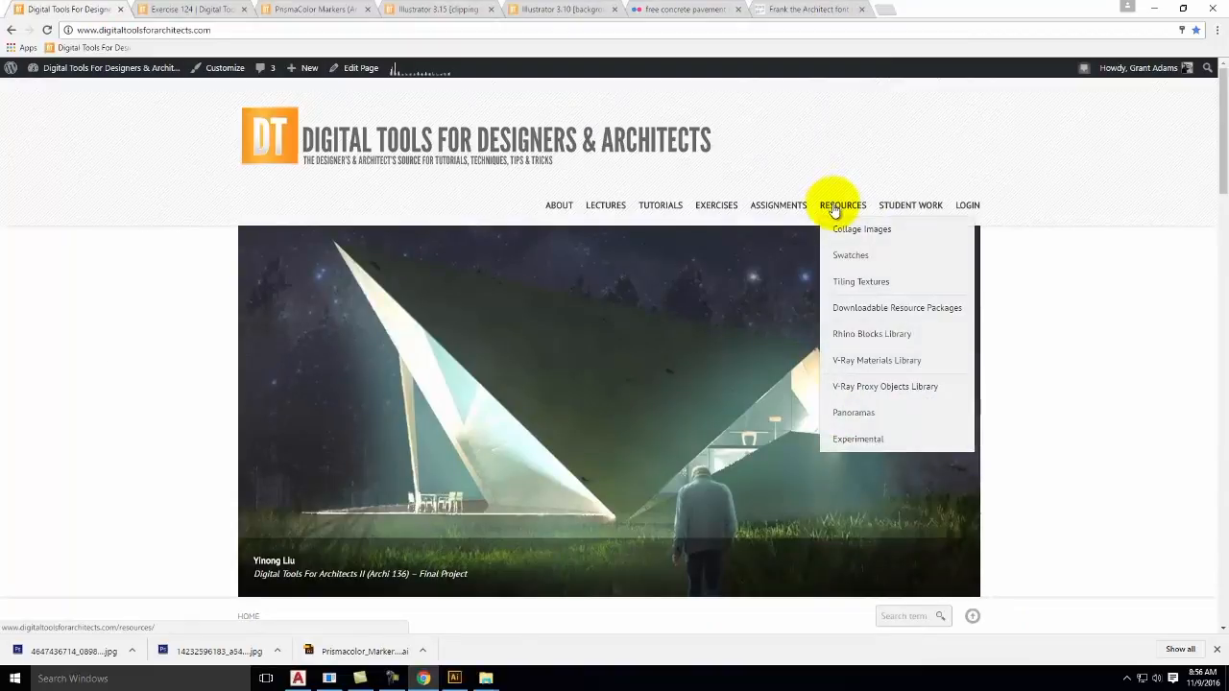
pyautogui.click(859, 320)
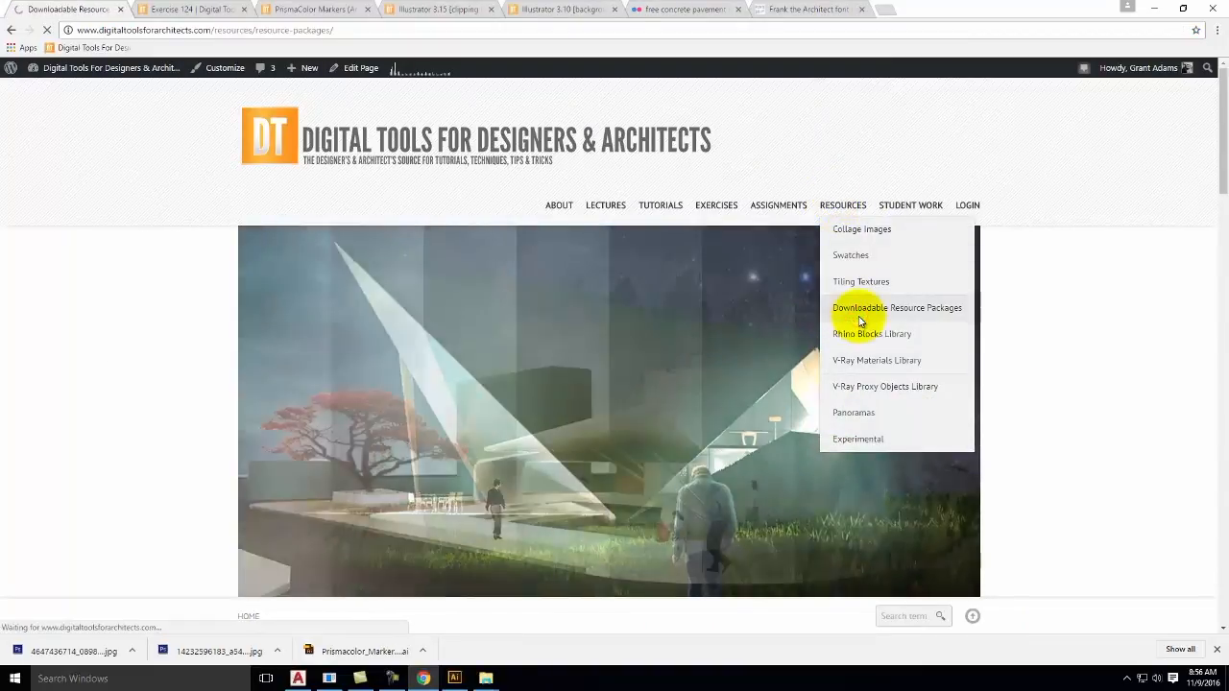
pyautogui.scroll(-3, 522, 483)
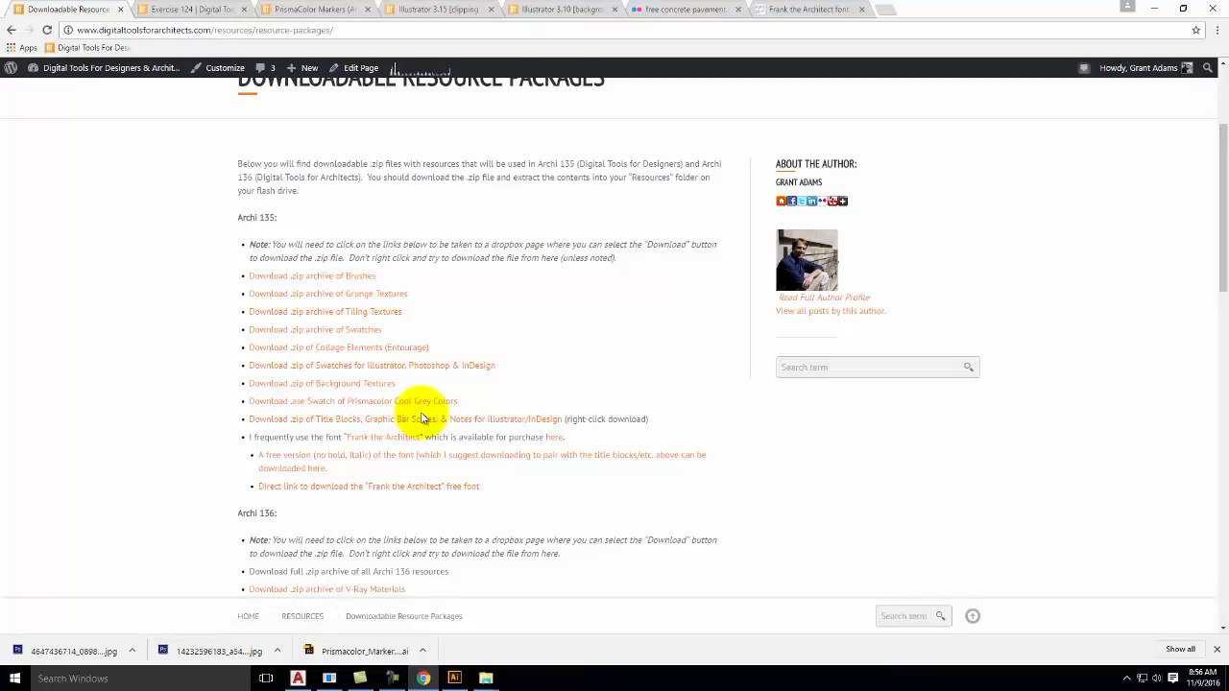
# - Return to Illustrator, start placing a file and browse to the Title Blocks folder inside Resources > Adobe Illustrator
pyautogui.click(454, 675)
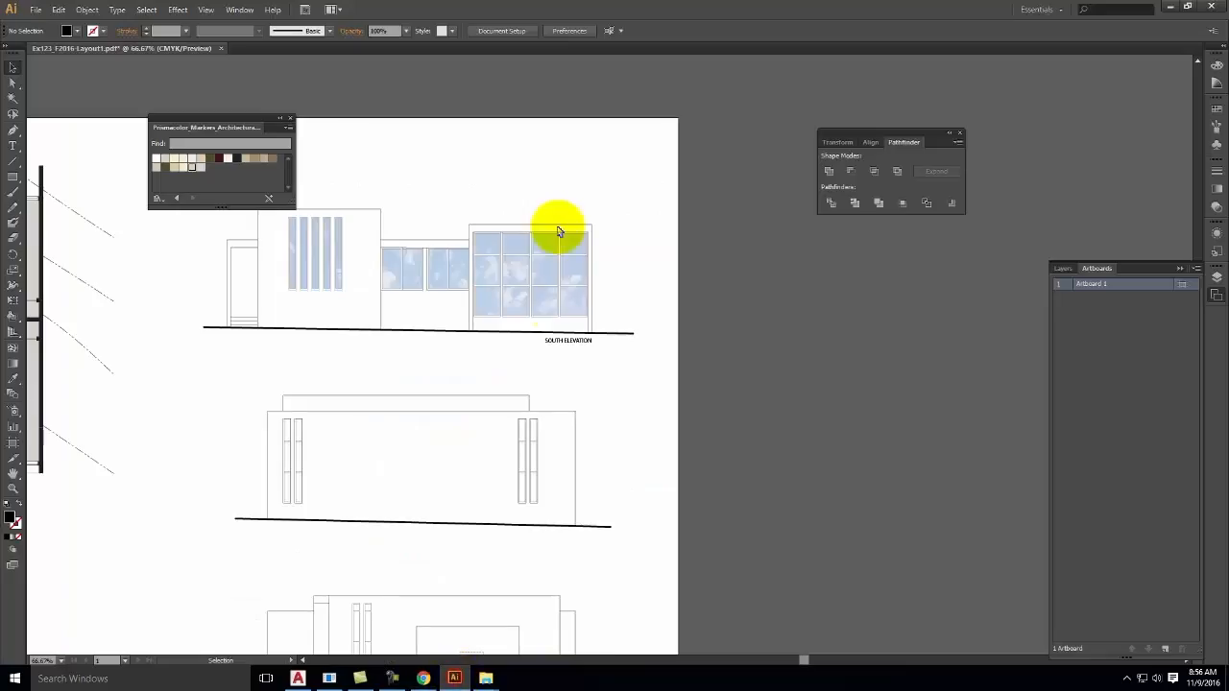
pyautogui.click(33, 11)
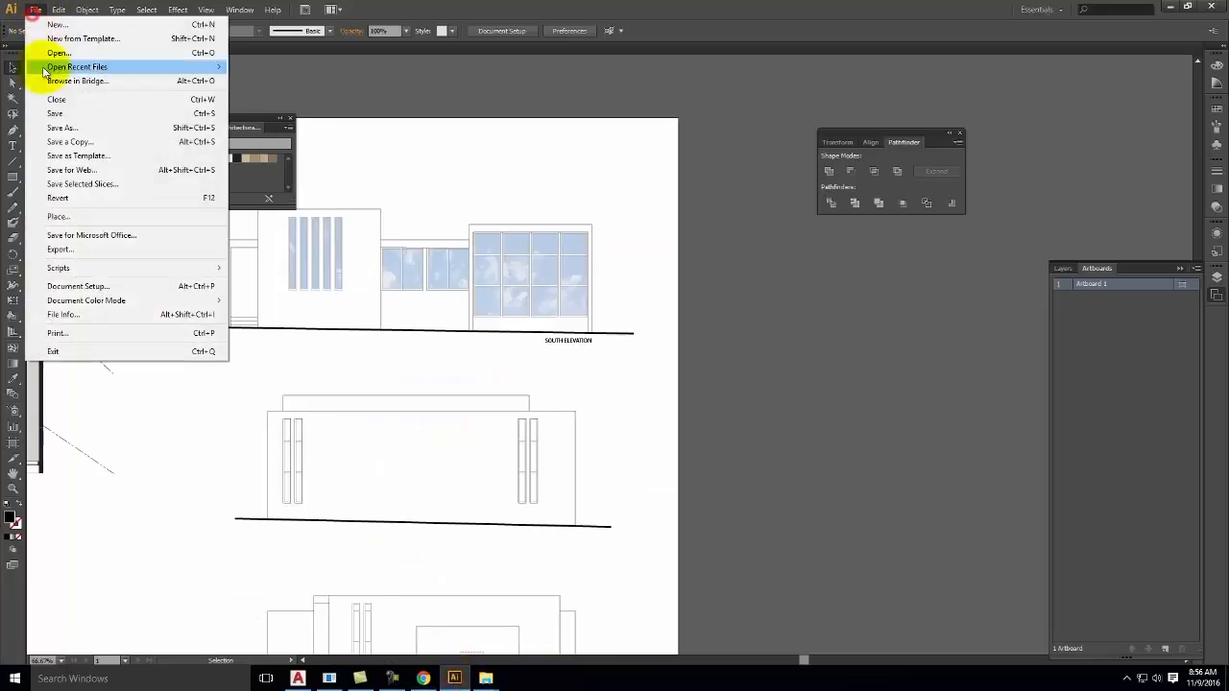
pyautogui.click(74, 216)
pyautogui.click(163, 31)
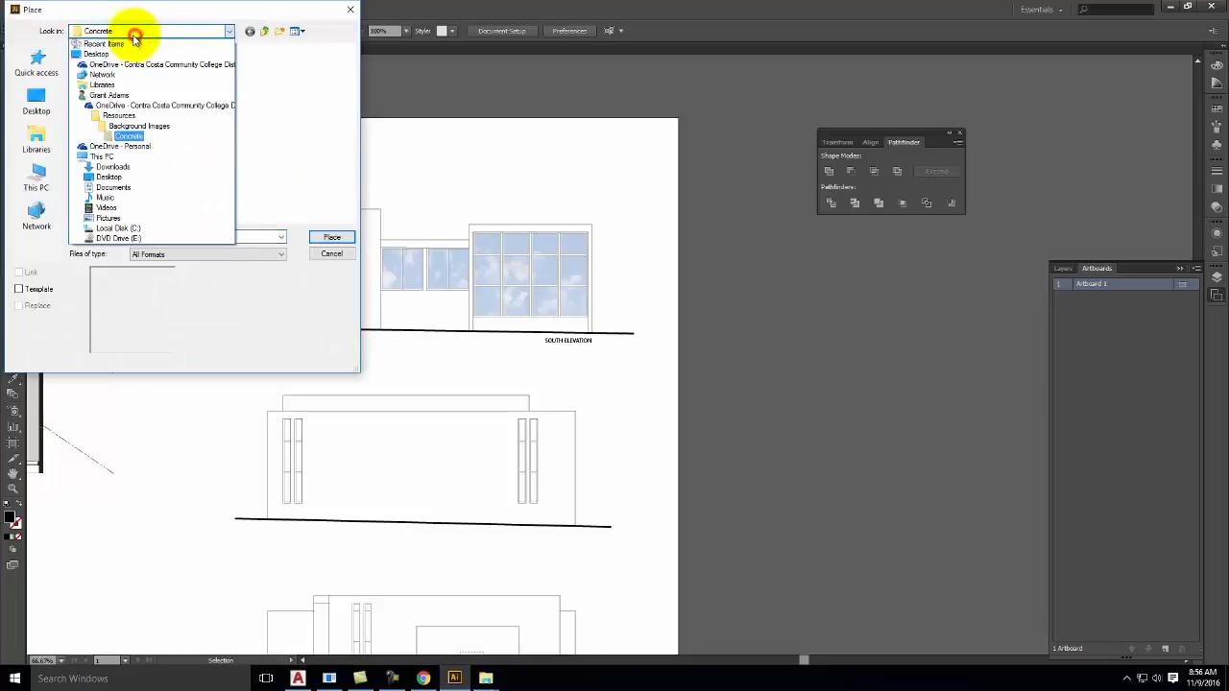
pyautogui.click(125, 117)
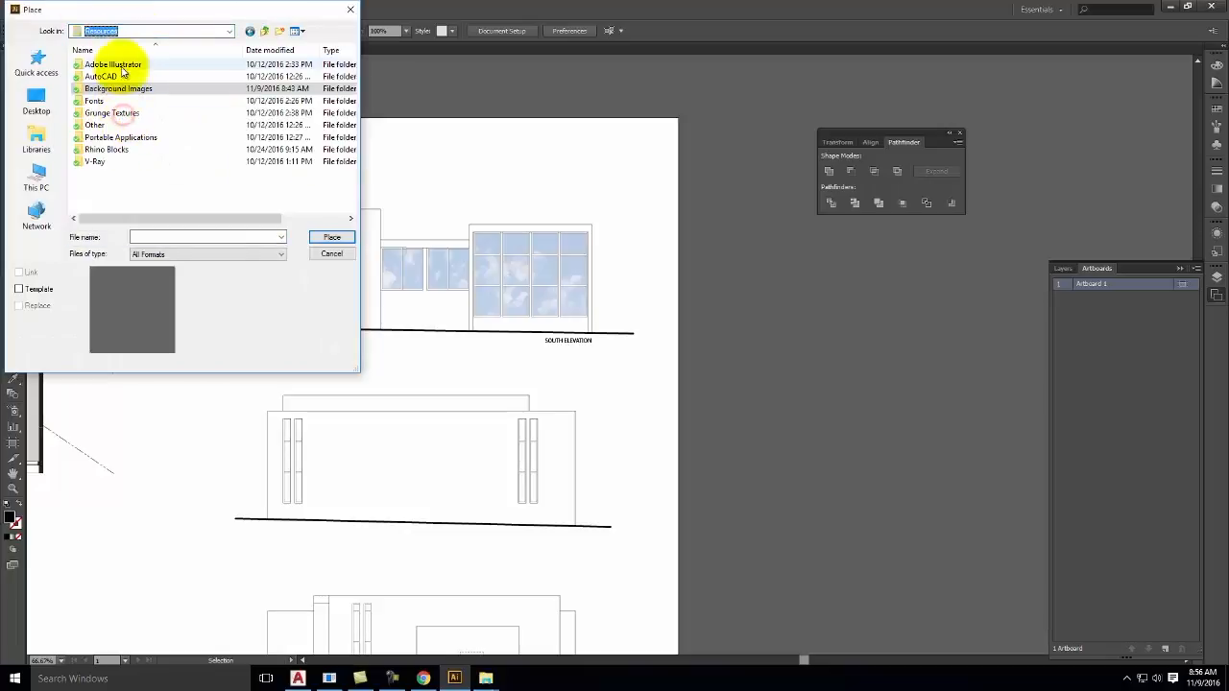
pyautogui.doubleClick(120, 64)
pyautogui.doubleClick(108, 88)
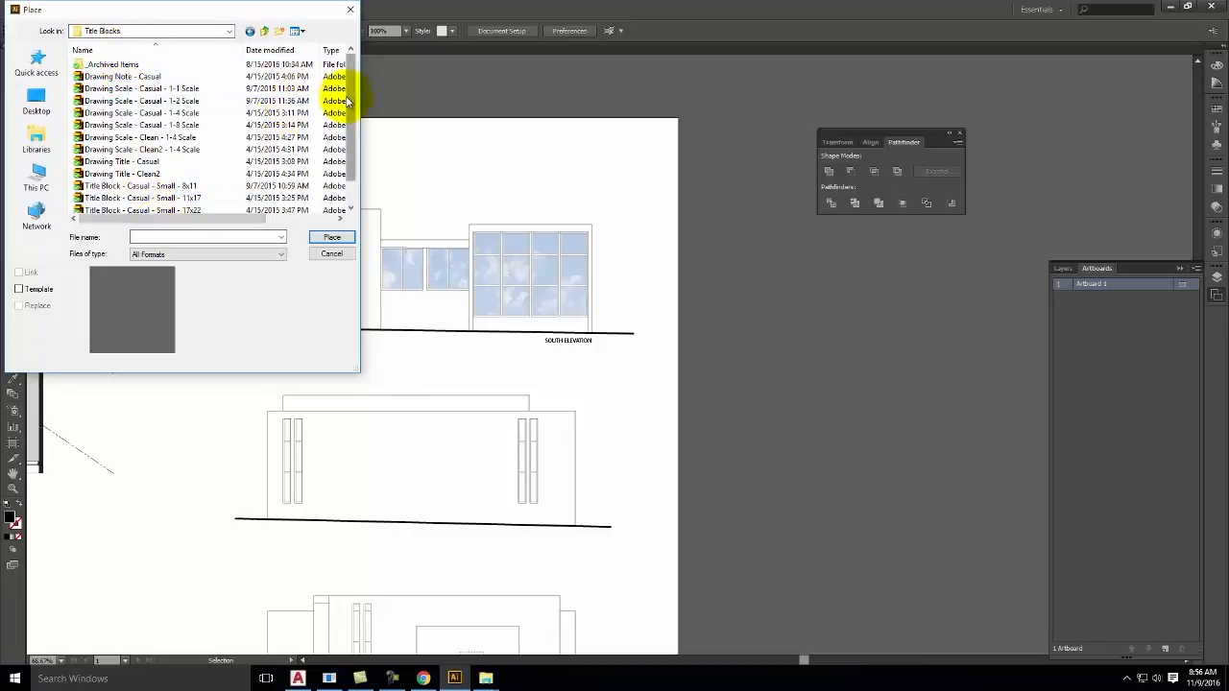
pyautogui.moveTo(365, 205); pyautogui.dragTo(476, 213)
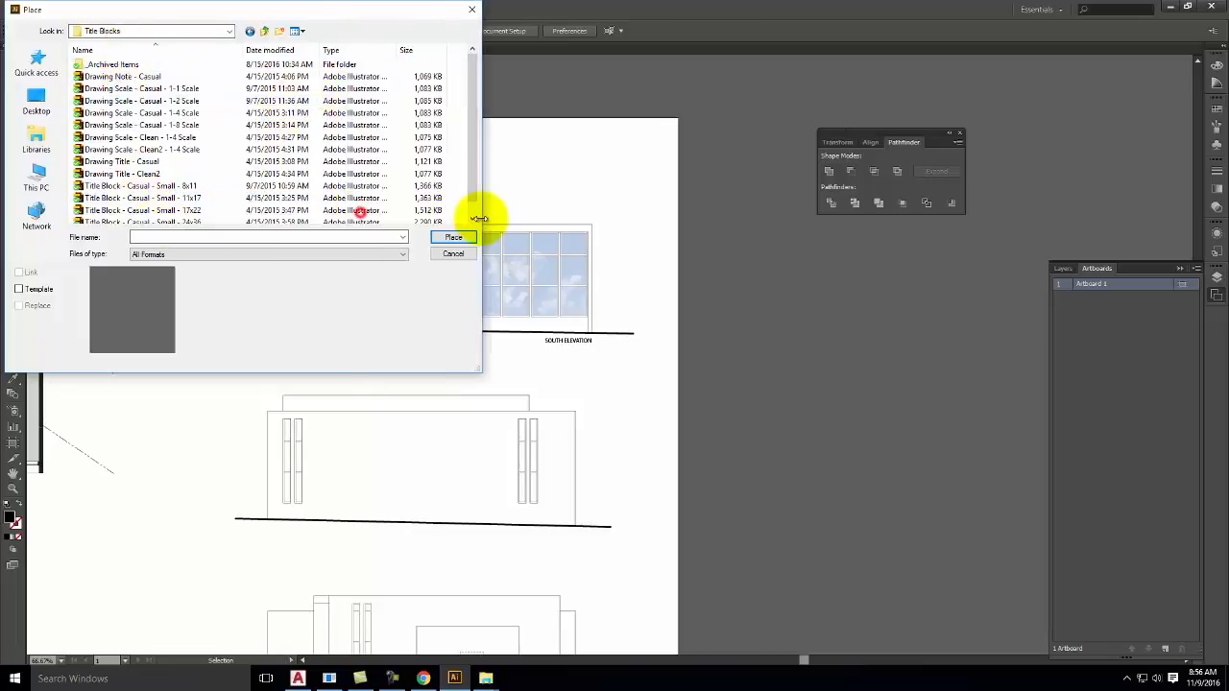
# - Place Drawing Scale - Clean - 1-4 Scale as a linked file, cropped to Media
pyautogui.click(154, 142)
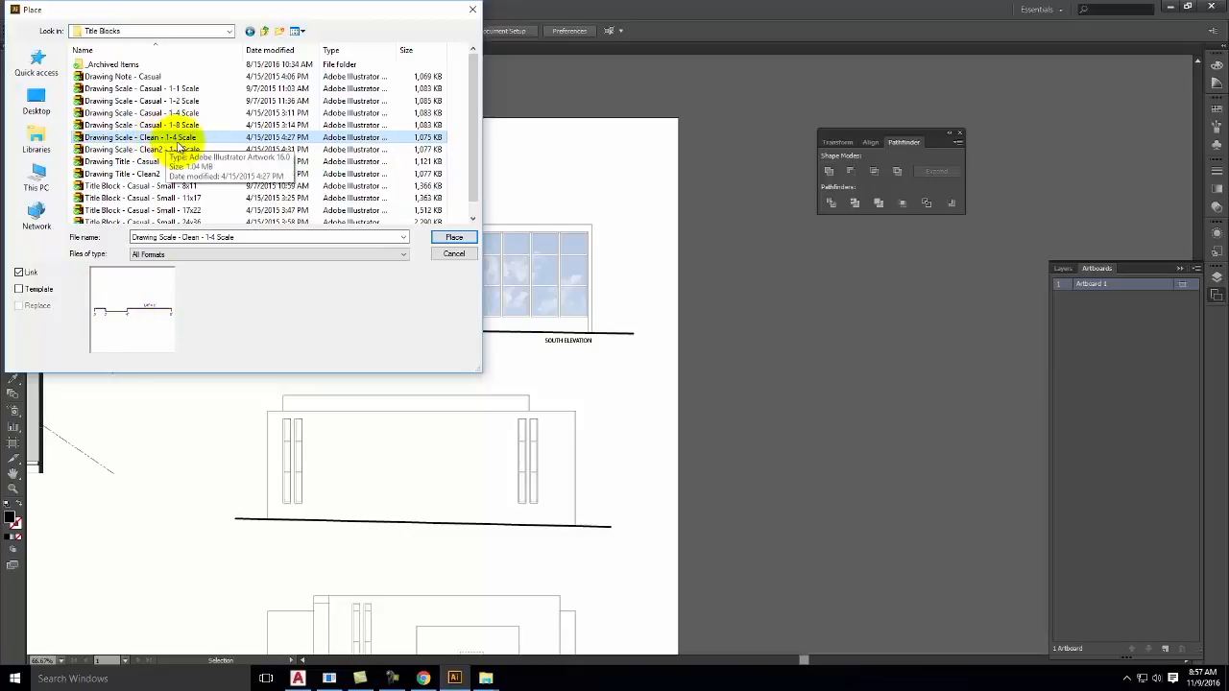
pyautogui.click(456, 239)
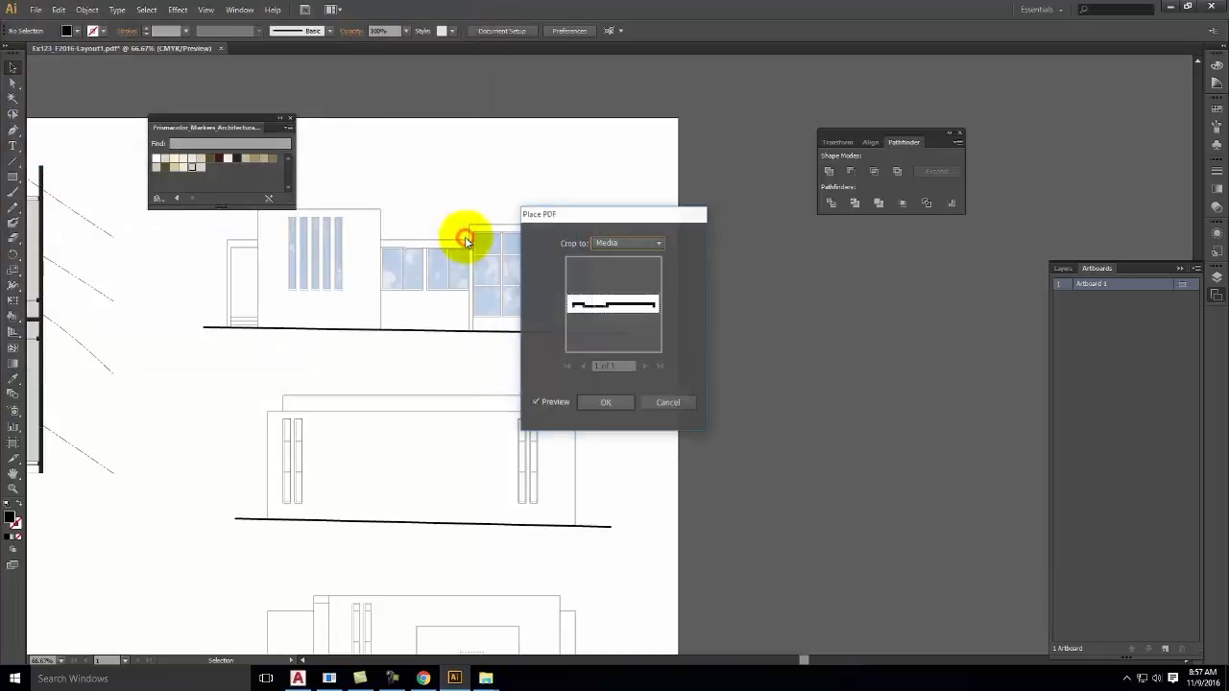
pyautogui.click(608, 405)
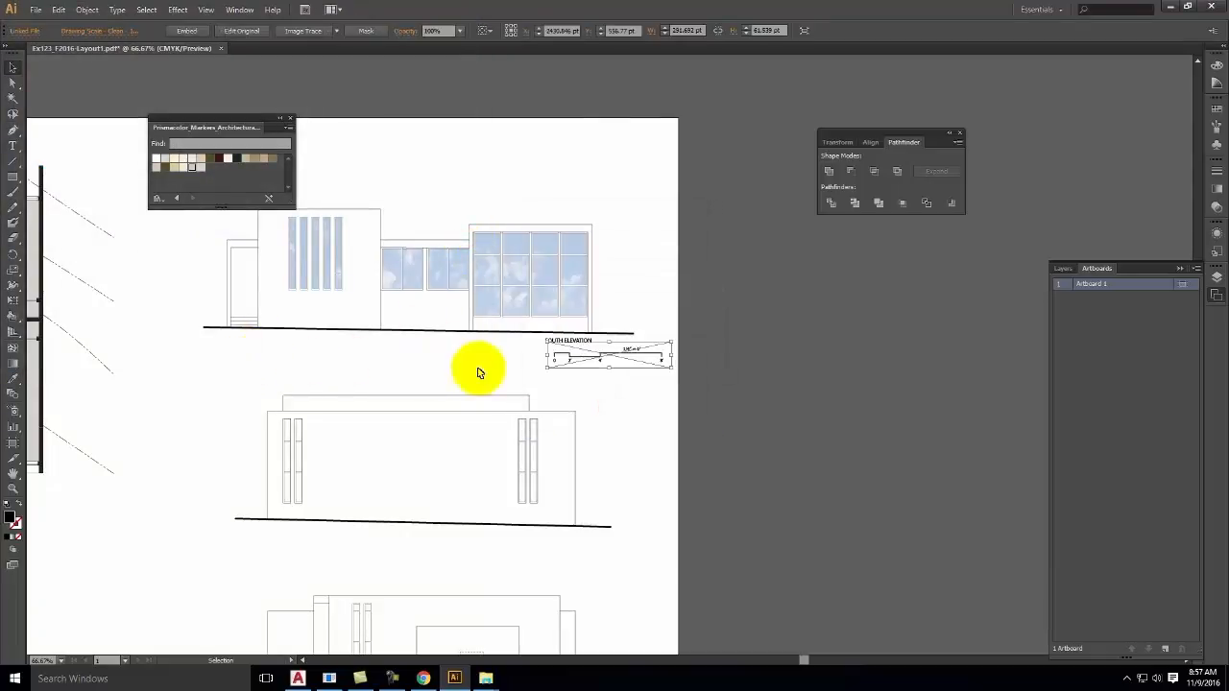
# - Move the placed graphic scale under the left end of the sky-textured elevation's ground line
pyautogui.moveTo(579, 359); pyautogui.dragTo(303, 351)
pyautogui.hotkey('ctrl', '=')
pyautogui.hotkey('ctrl', '=')
pyautogui.hotkey('ctrl', '=')
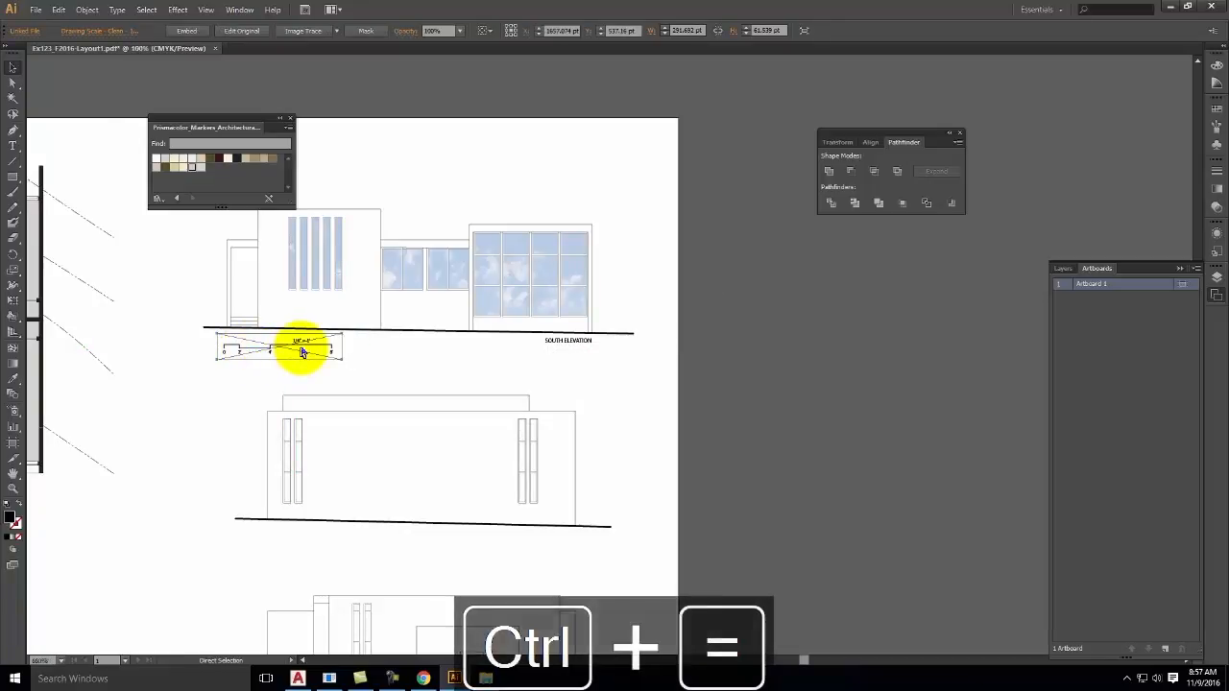
# - Examine the placed graphic scale under the south elevation up close
pyautogui.press('space')
pyautogui.moveTo(301, 347); pyautogui.dragTo(951, 397)
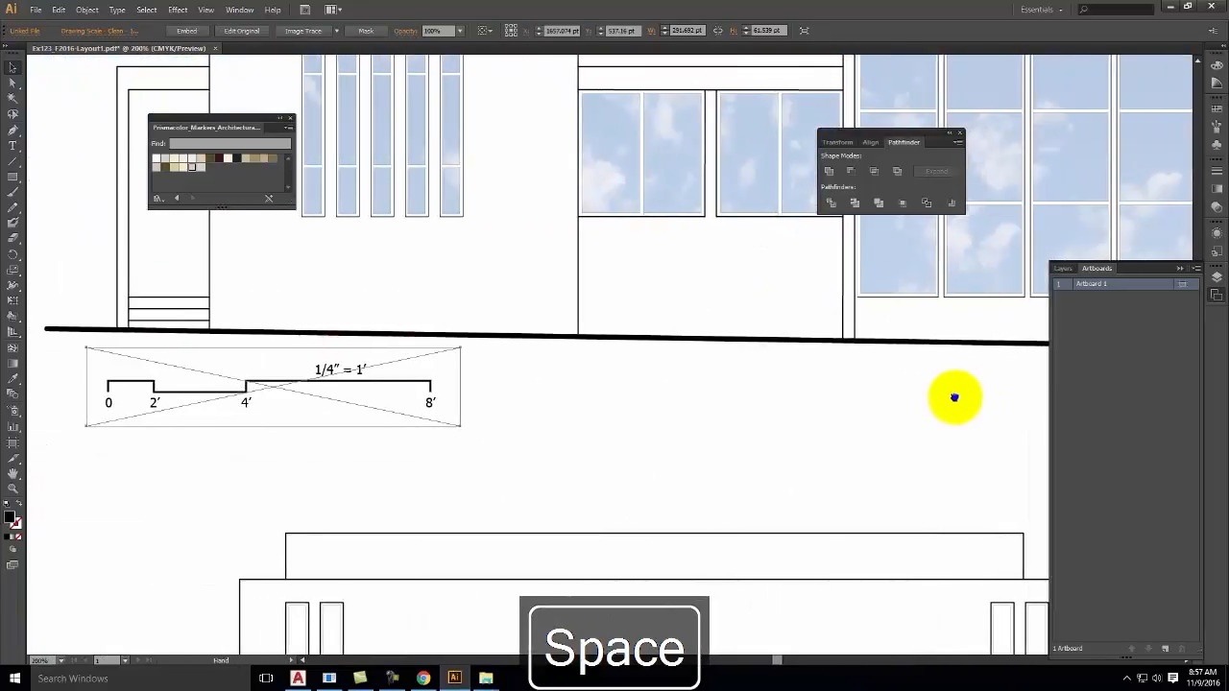
pyautogui.moveTo(571, 412); pyautogui.dragTo(668, 424)
pyautogui.click(707, 448)
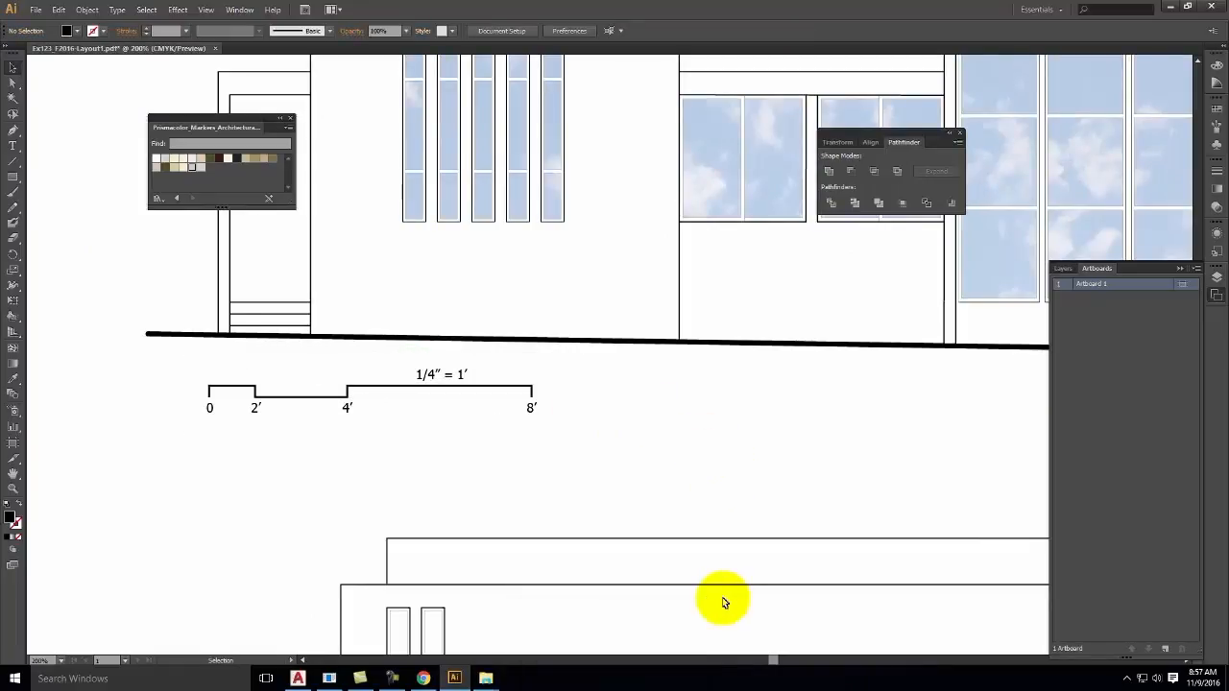
pyautogui.hotkey('ctrl', '-')
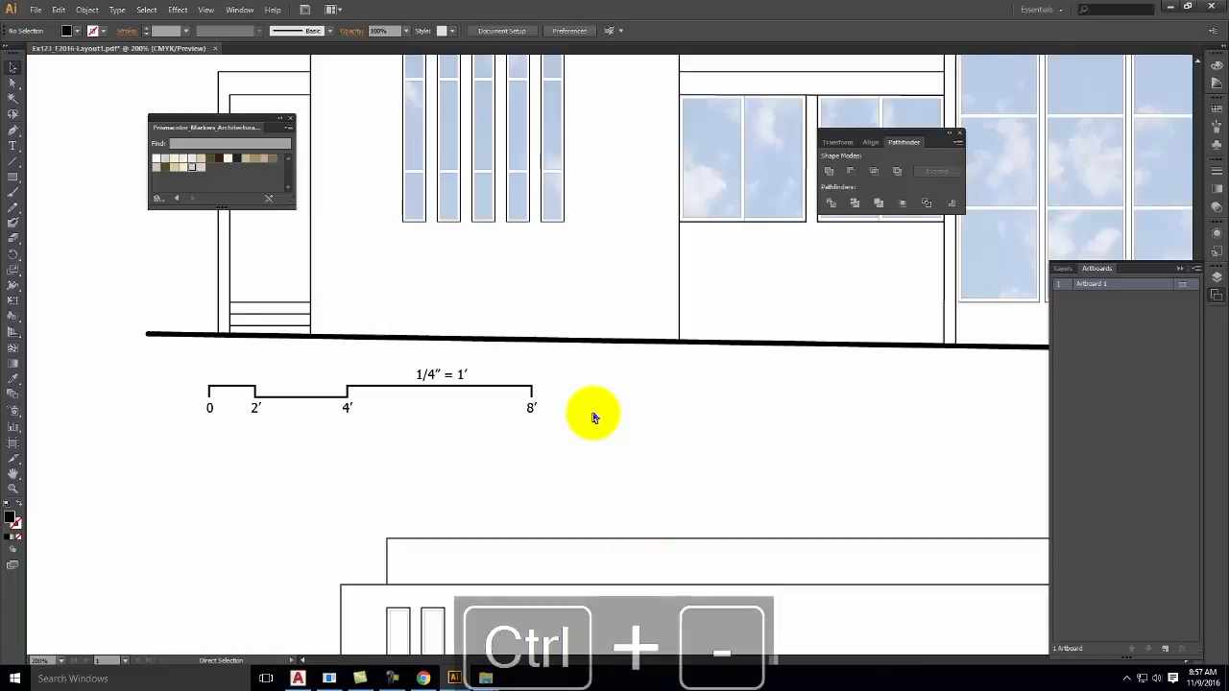
pyautogui.hotkey('ctrl', '-')
pyautogui.hotkey('ctrl', '-')
pyautogui.hotkey('ctrl', '-')
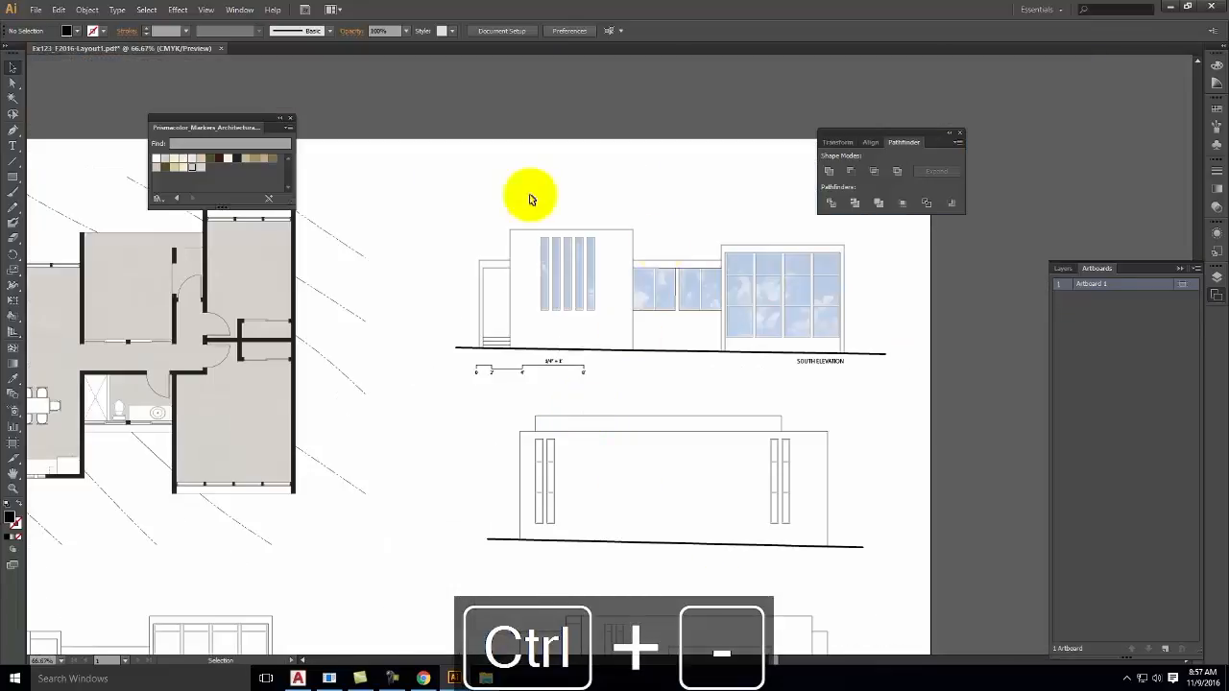
# - Add a left-aligned WINDOW text label above the low middle section of the south elevation
pyautogui.click(12, 146)
pyautogui.click(660, 199)
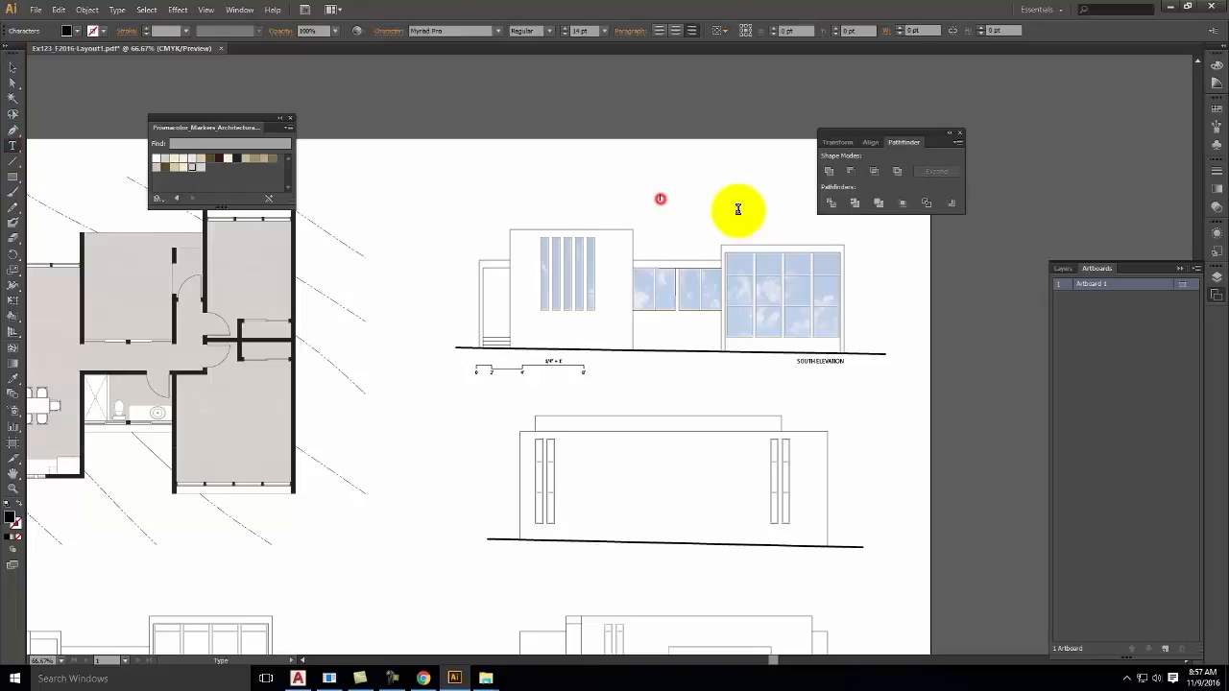
pyautogui.write('wi')
pyautogui.press('capslock')
pyautogui.write('WINDOW')
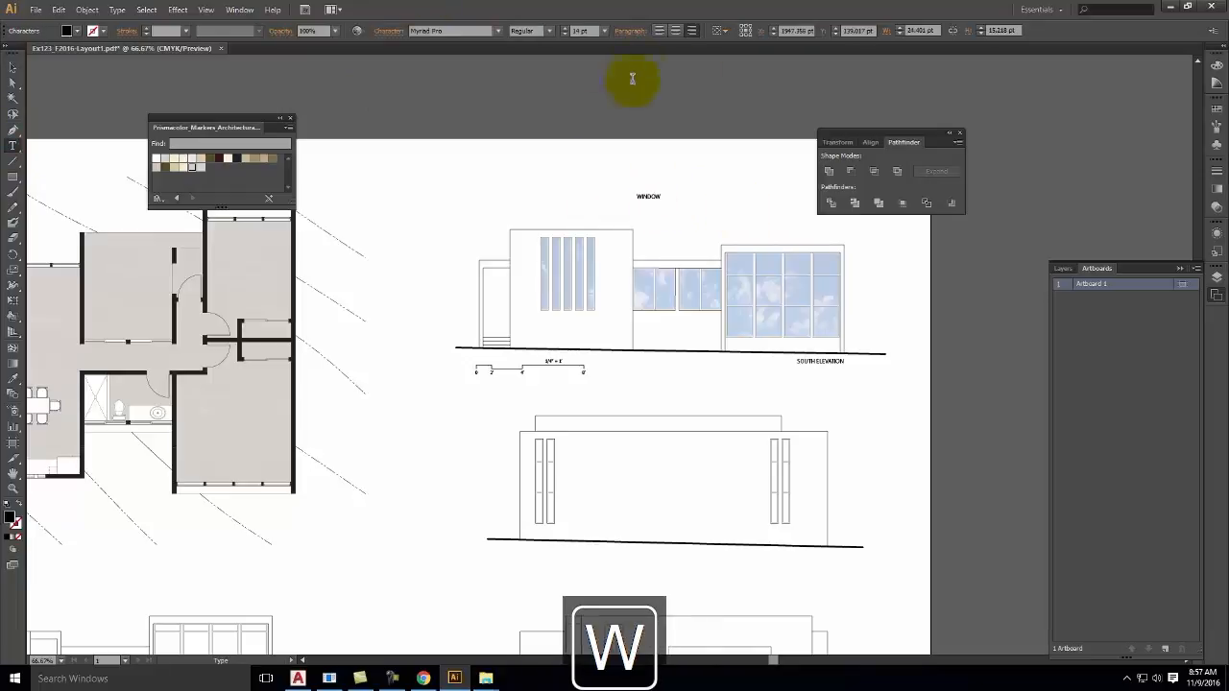
pyautogui.click(662, 34)
pyautogui.click(12, 67)
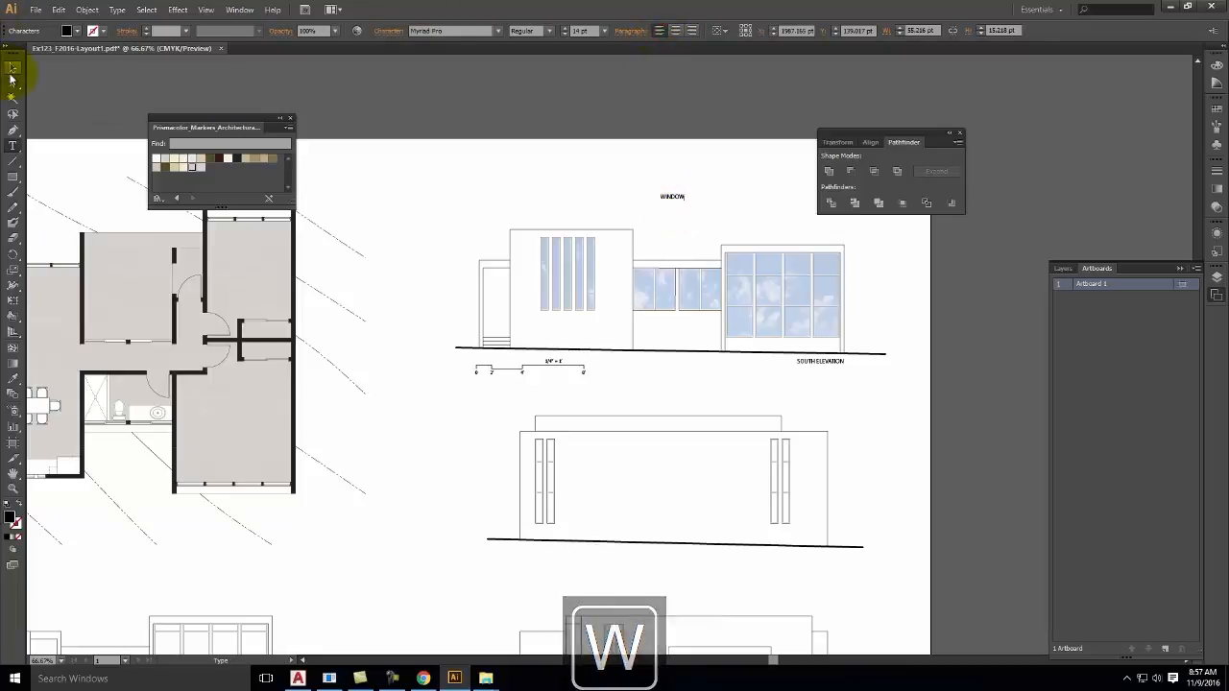
# - Draw a curved Pen leader from the WINDOW label down into the left middle window, with a black stroke and no fill
pyautogui.click(13, 131)
pyautogui.hotkey('ctrl', '=')
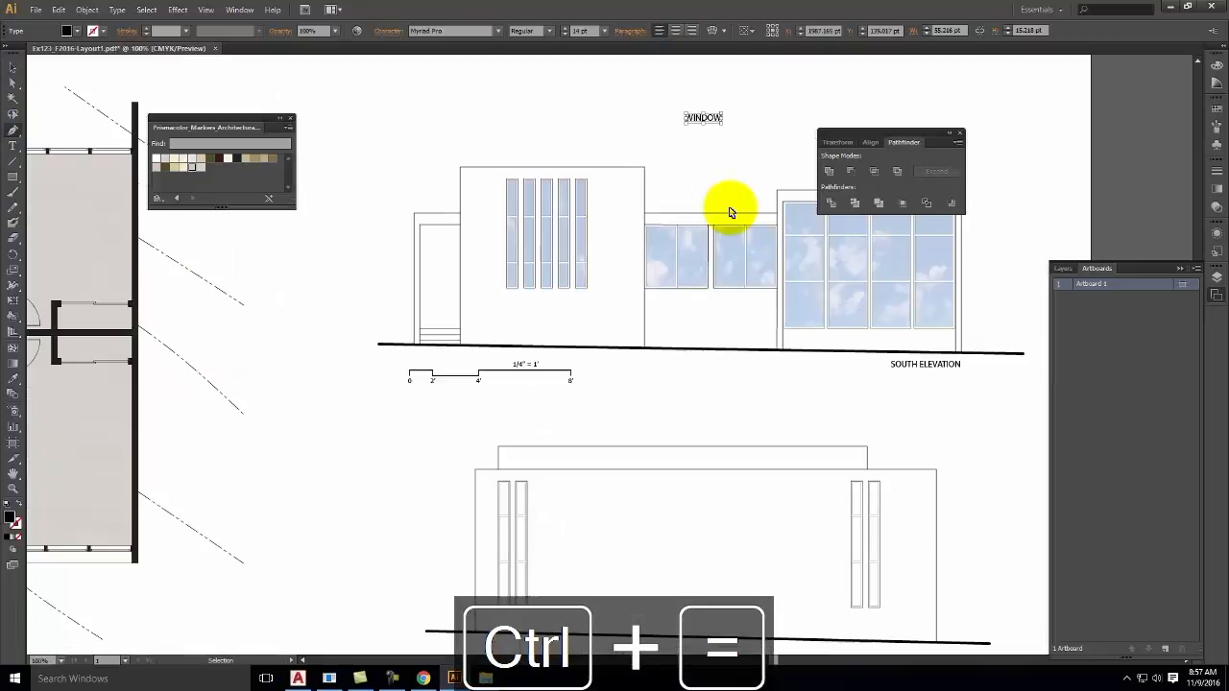
pyautogui.hotkey('ctrl', '=')
pyautogui.moveTo(711, 300); pyautogui.dragTo(557, 585)
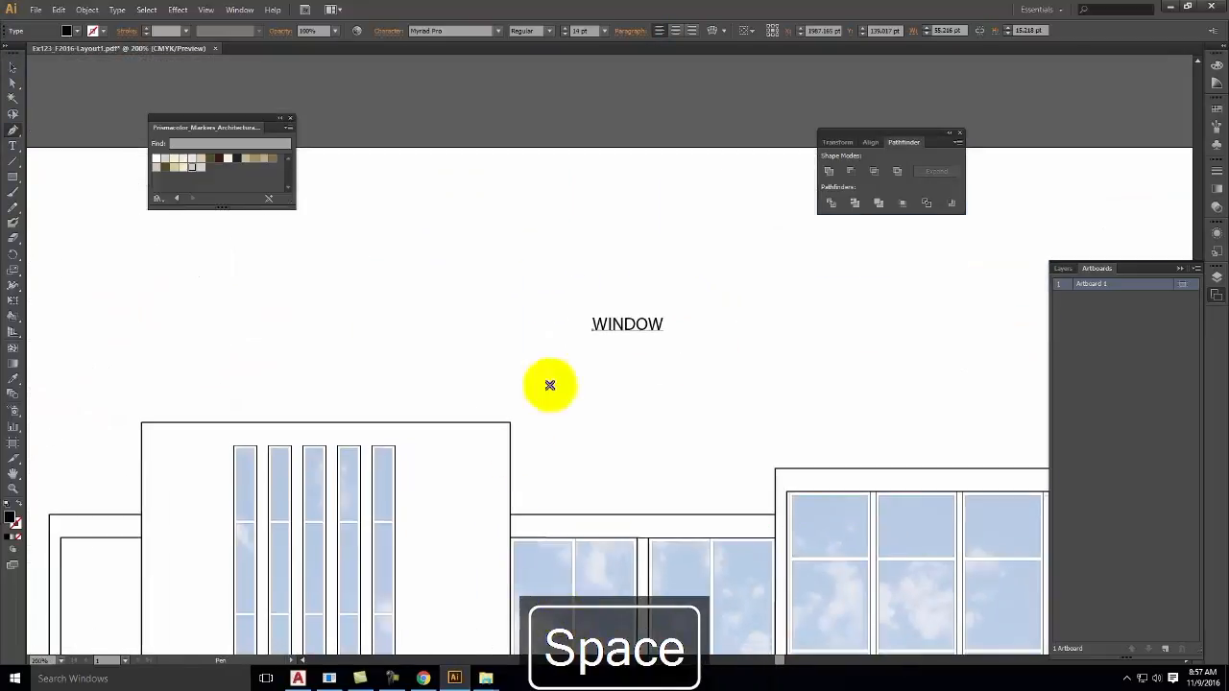
pyautogui.click(582, 326)
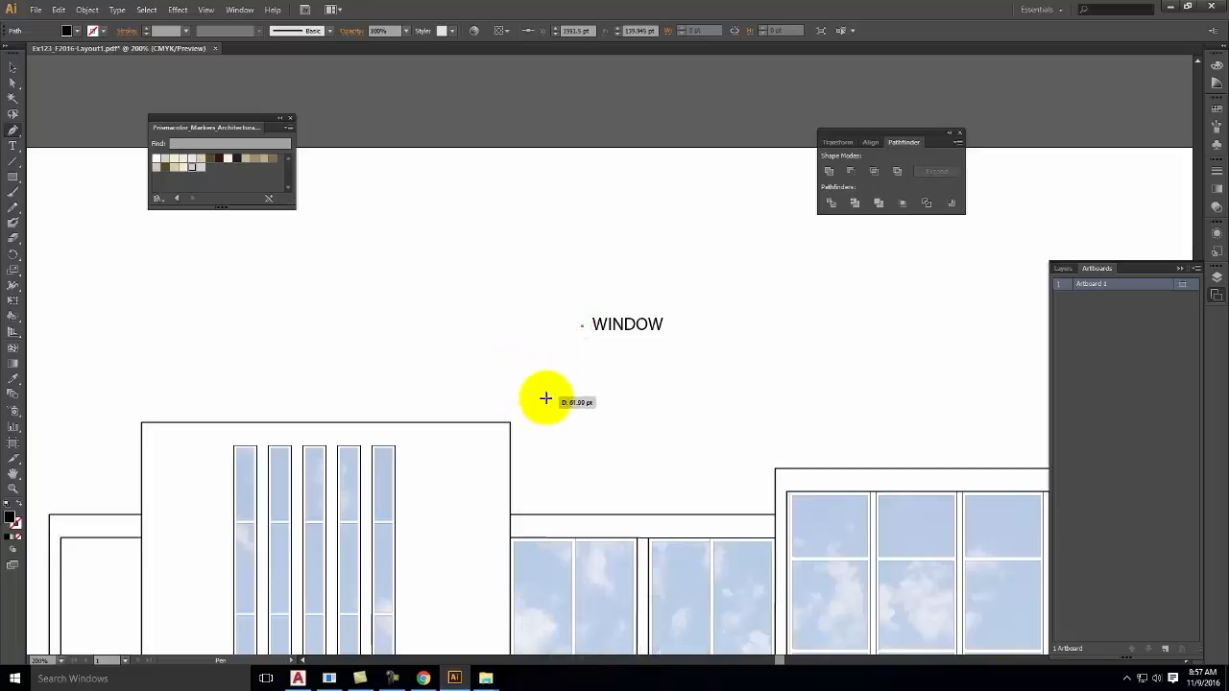
pyautogui.moveTo(493, 388); pyautogui.dragTo(491, 466)
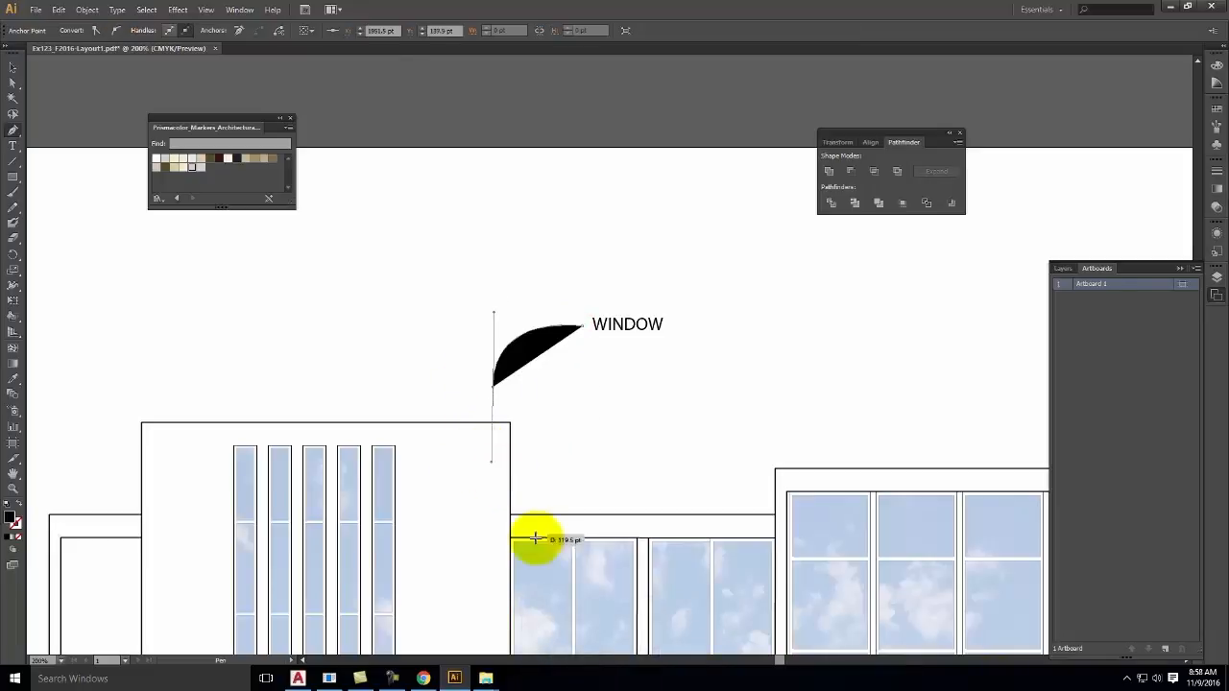
pyautogui.click(545, 597)
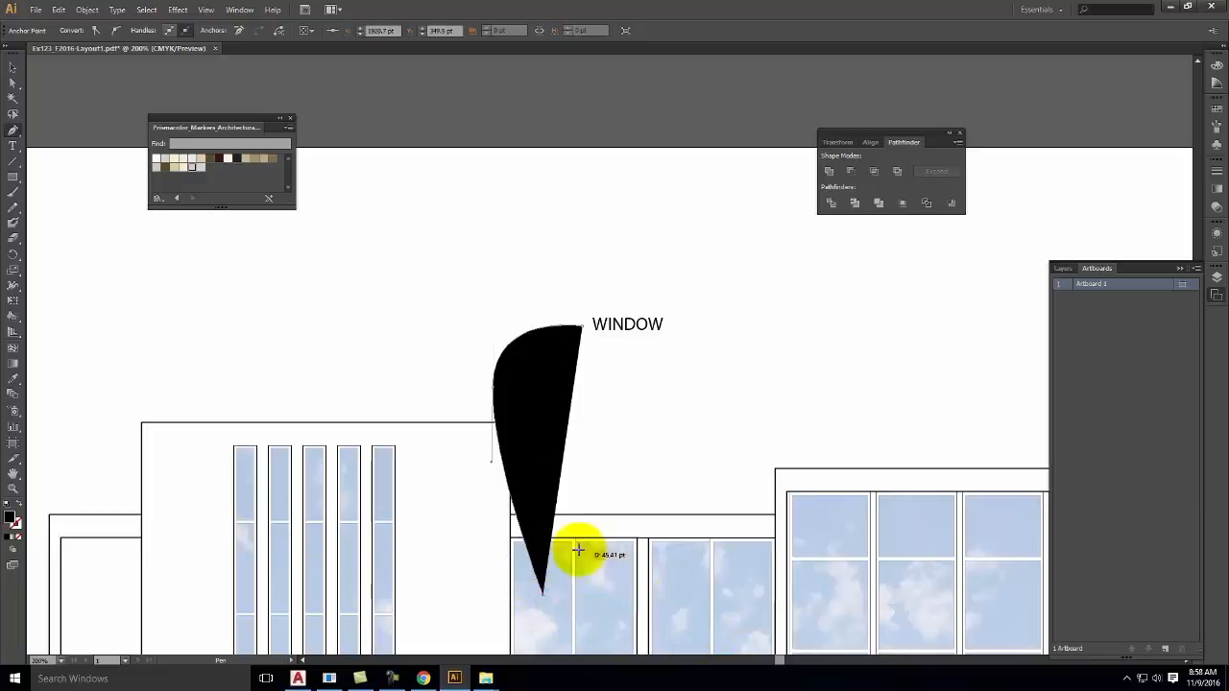
pyautogui.click(20, 509)
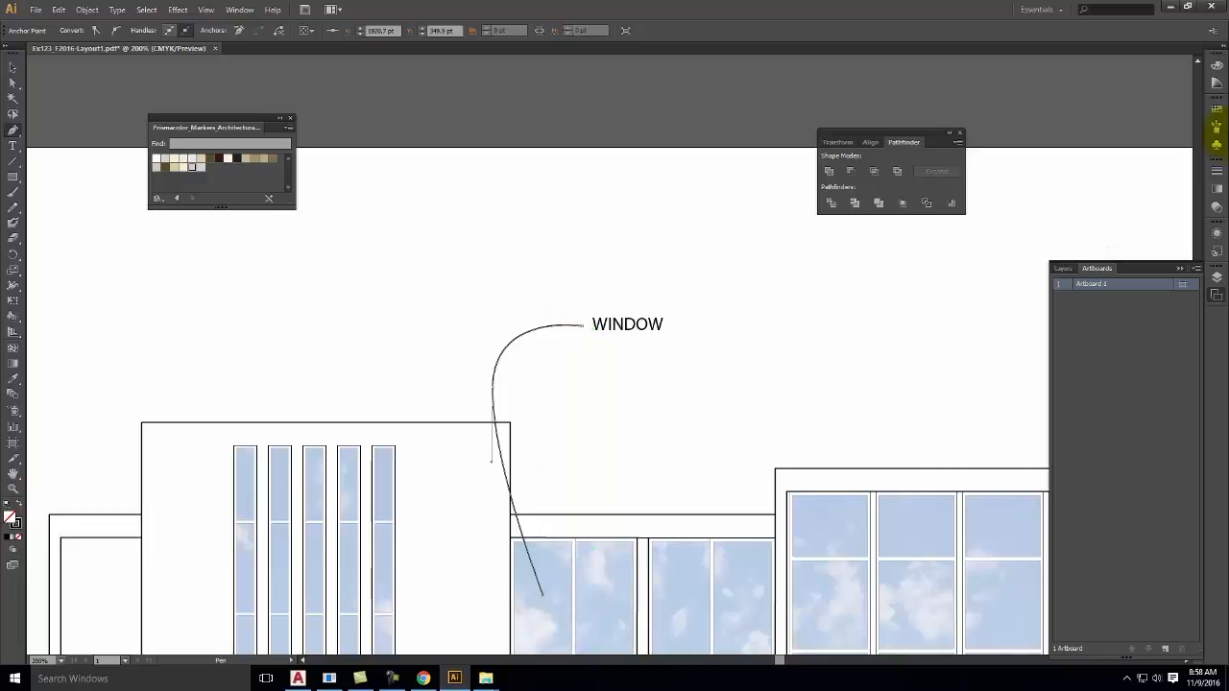
# - Add the Arrow 11 arrowhead to the end point of the leader line
pyautogui.click(1216, 175)
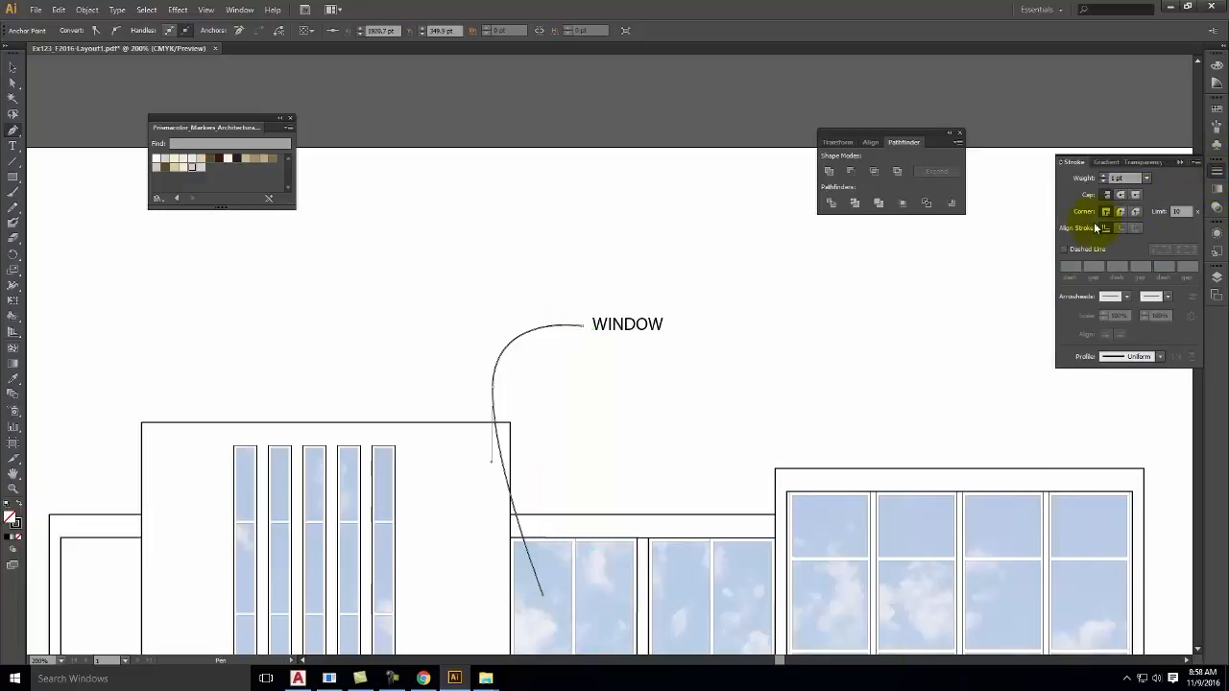
pyautogui.click(1166, 297)
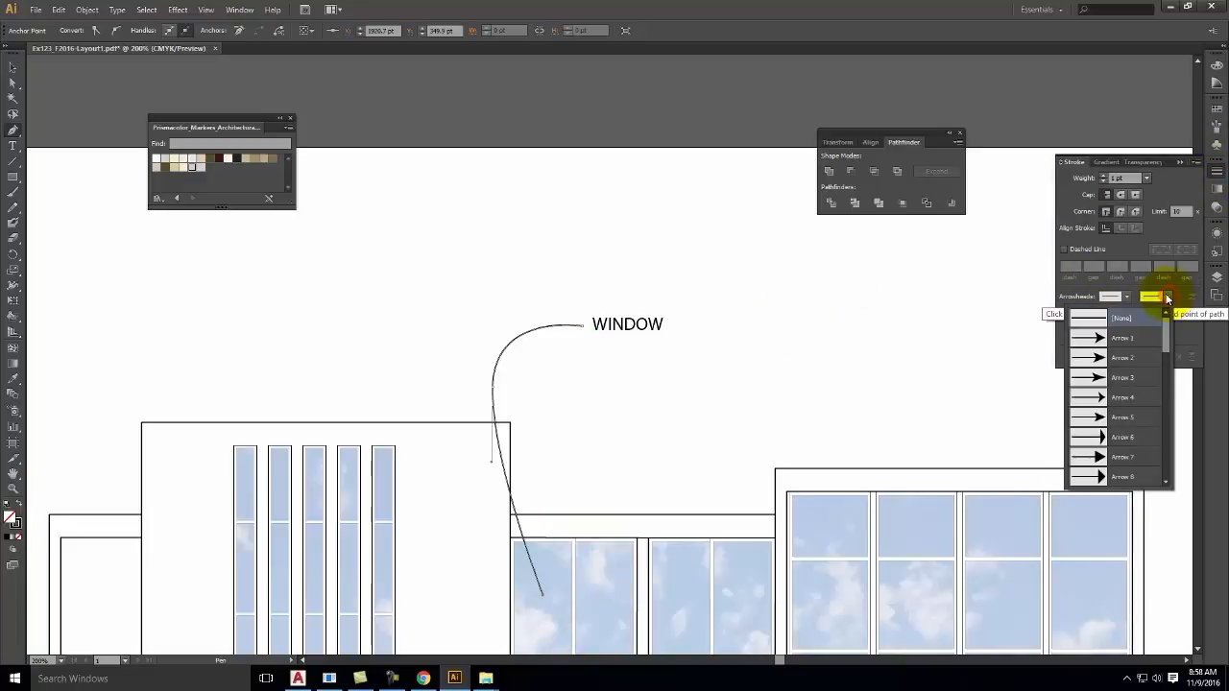
pyautogui.scroll(-5, 1164, 357)
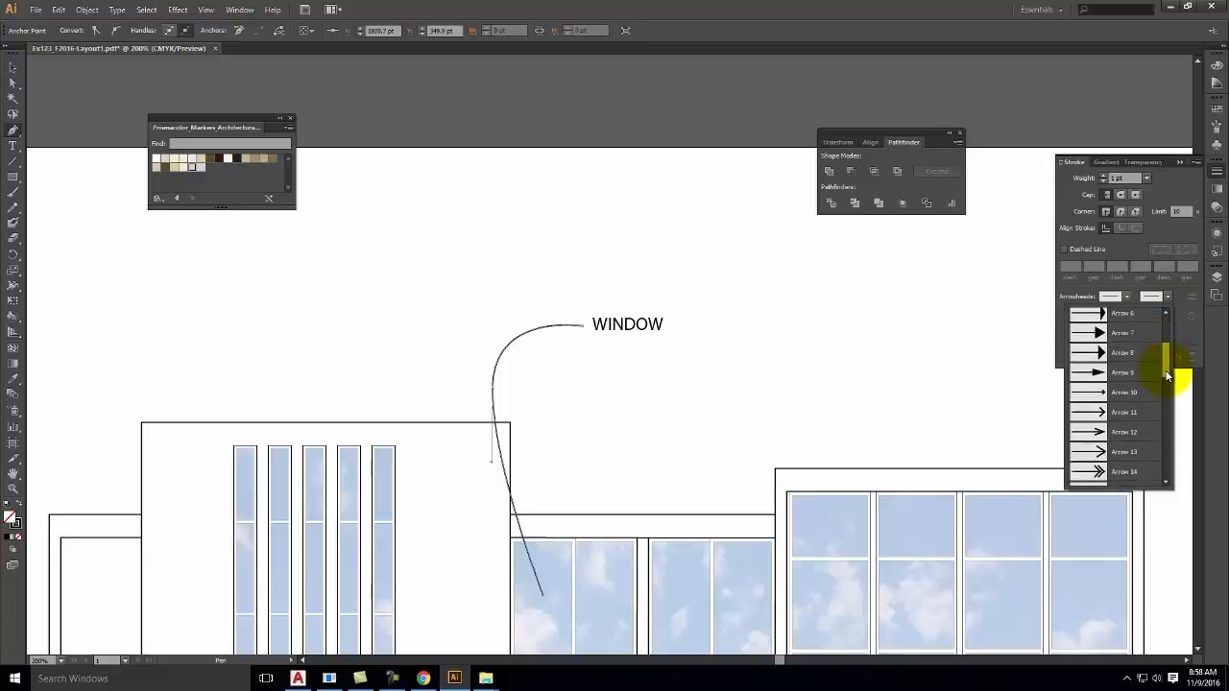
pyautogui.click(1136, 409)
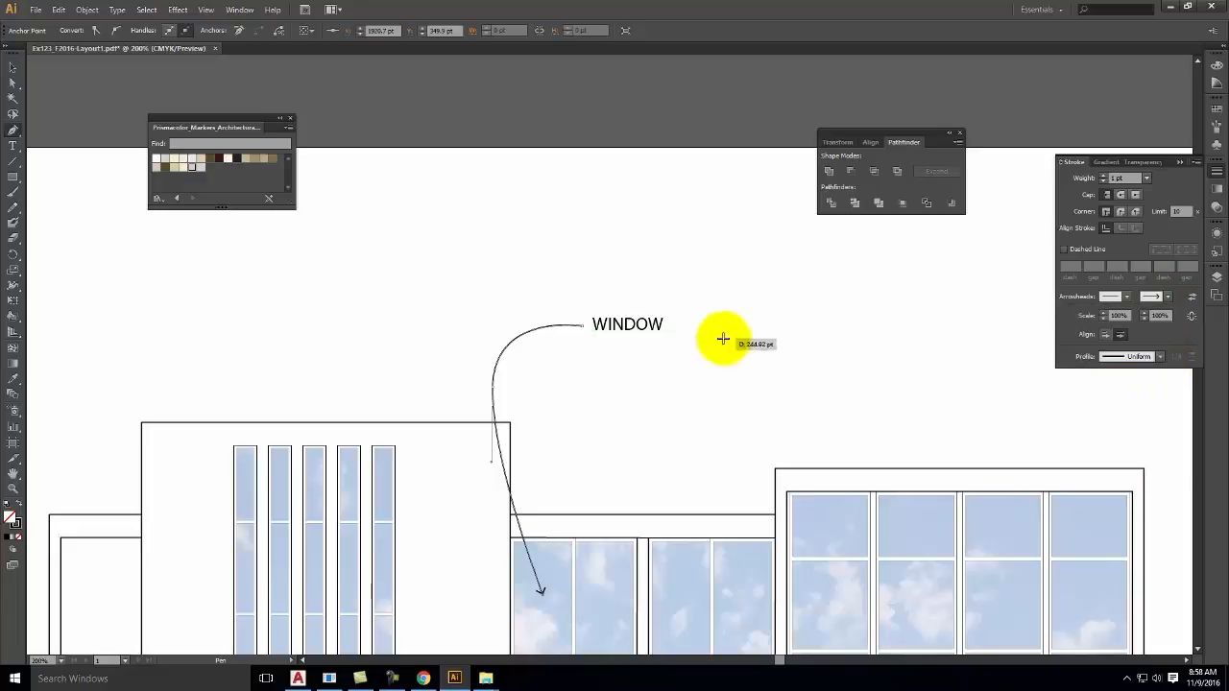
# - Move the WINDOW label about 5.5 pt left and 2.5 pt down to meet the start of the leader
pyautogui.click(13, 69)
pyautogui.click(187, 290)
pyautogui.moveTo(618, 323); pyautogui.dragTo(608, 330)
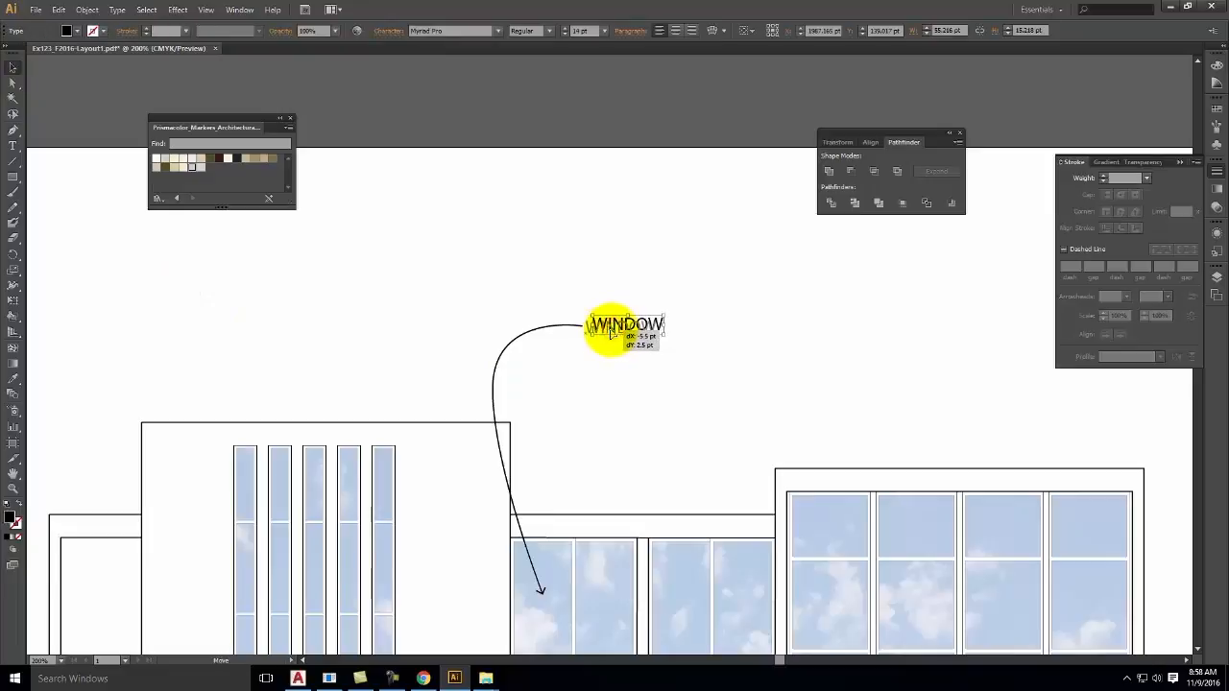
pyautogui.click(682, 266)
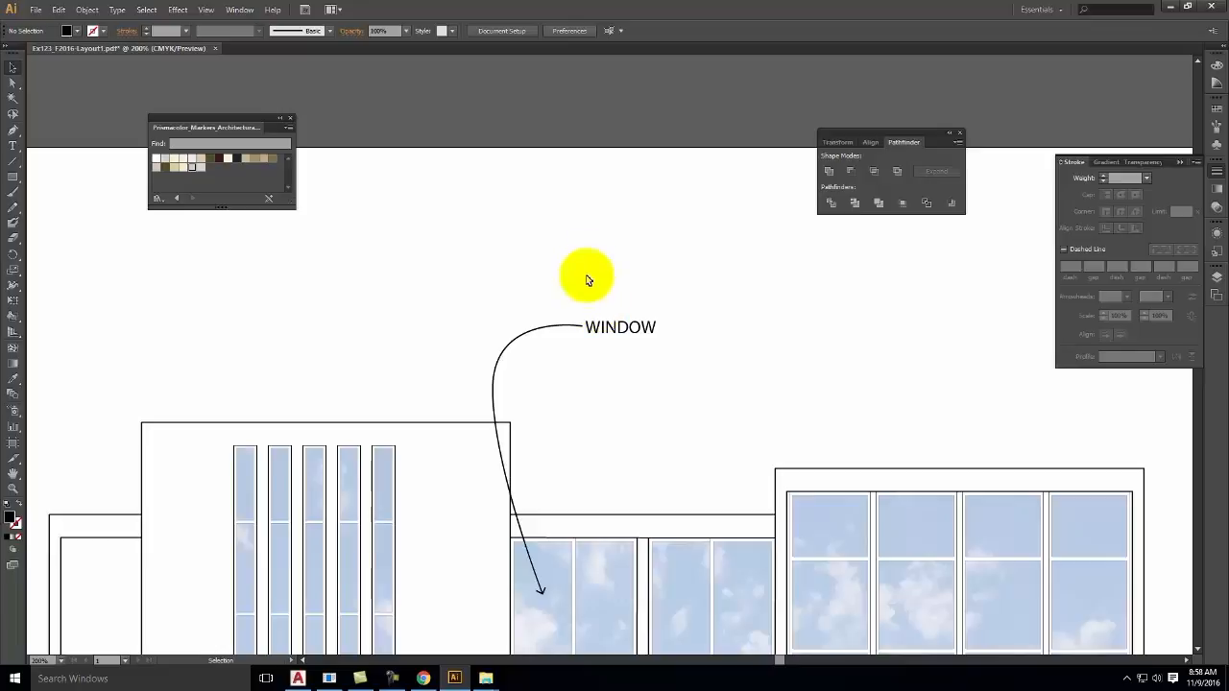
# - Adjust the leader's curve by shortening the upper direction handle of its middle anchor point with Direct Selection
pyautogui.click(581, 327)
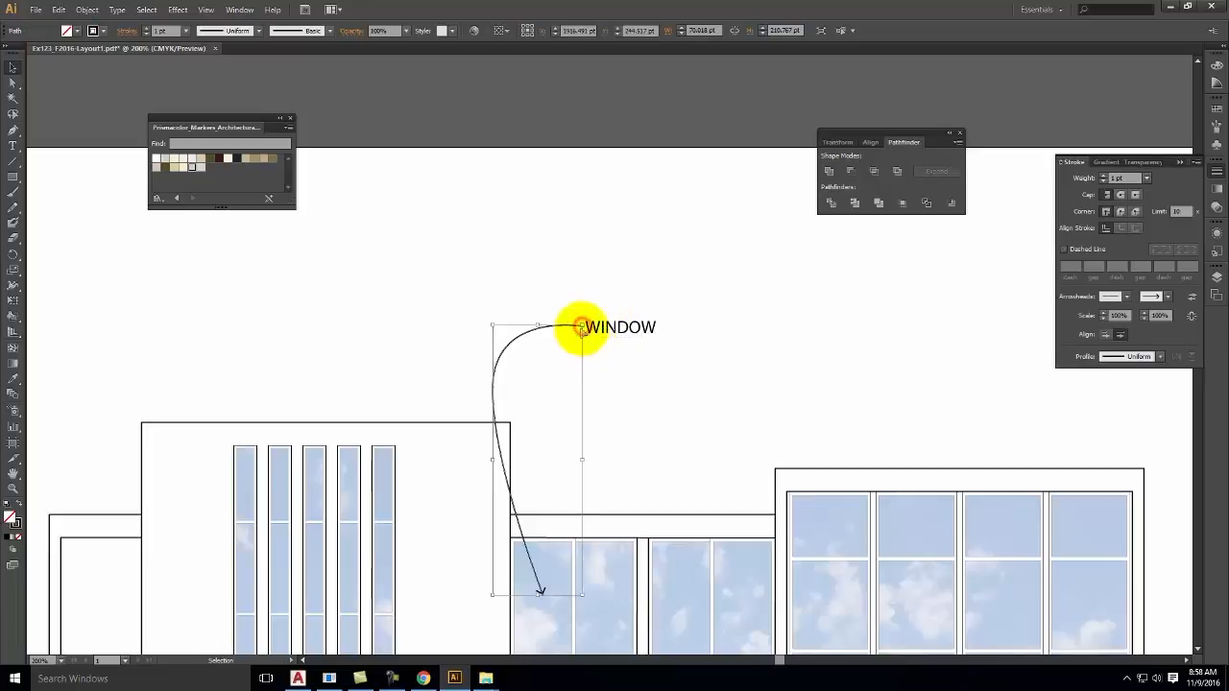
pyautogui.click(13, 84)
pyautogui.click(439, 214)
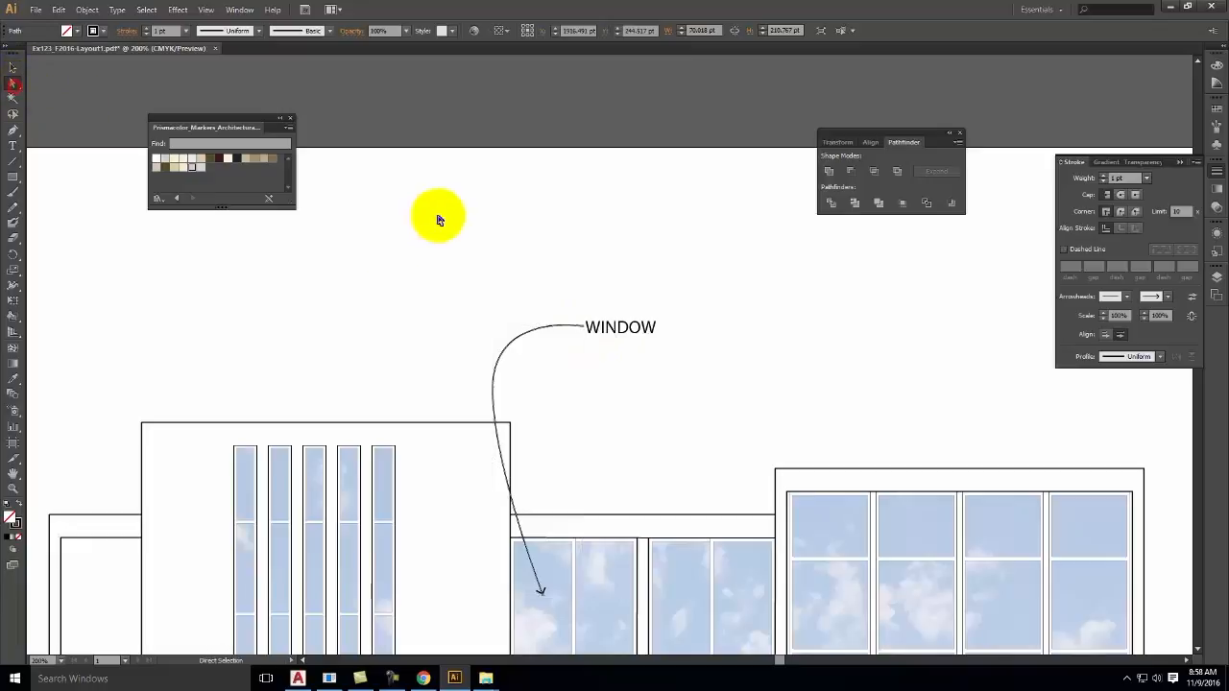
pyautogui.click(581, 327)
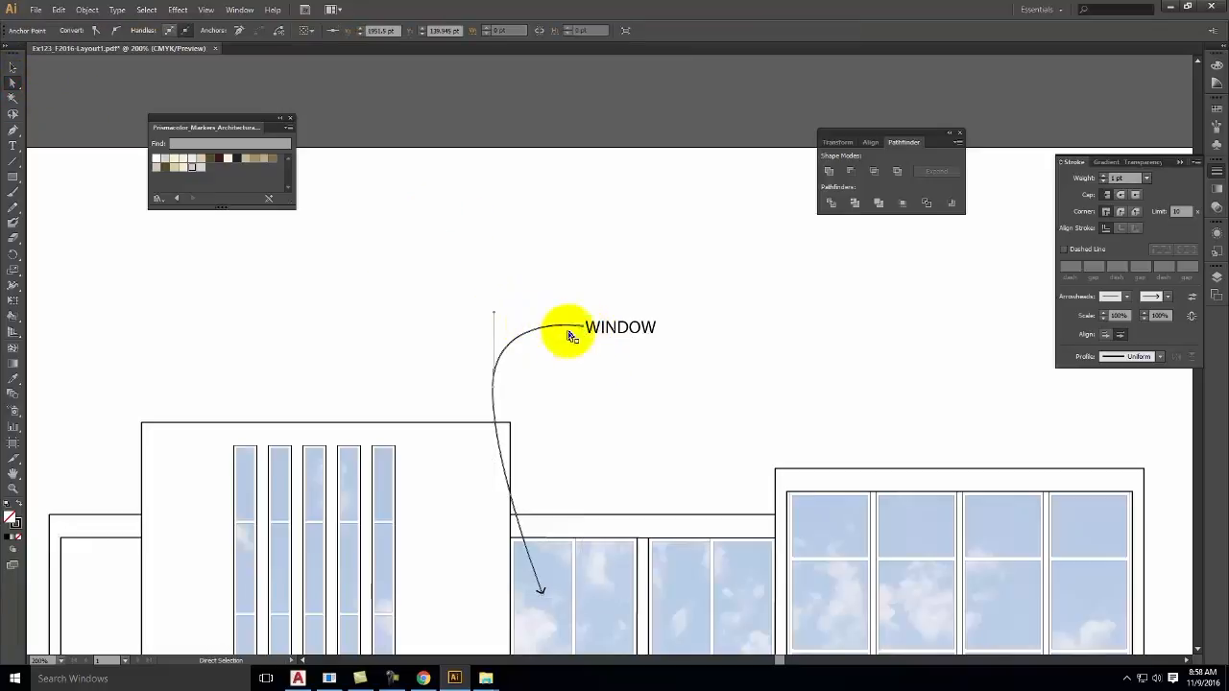
pyautogui.moveTo(493, 316); pyautogui.dragTo(494, 329)
pyautogui.click(748, 296)
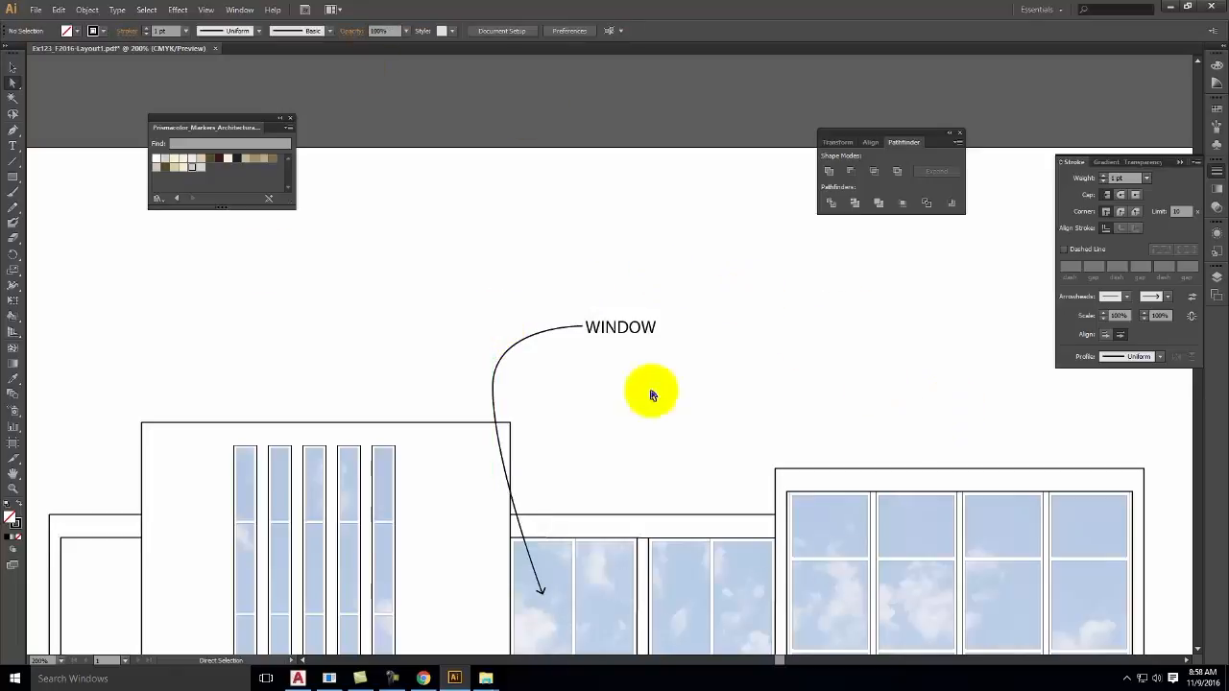
# - Place Title Block - Casual - Small - 24x36 as a linked file, cropped to Media
pyautogui.scroll(-3, 652, 400)
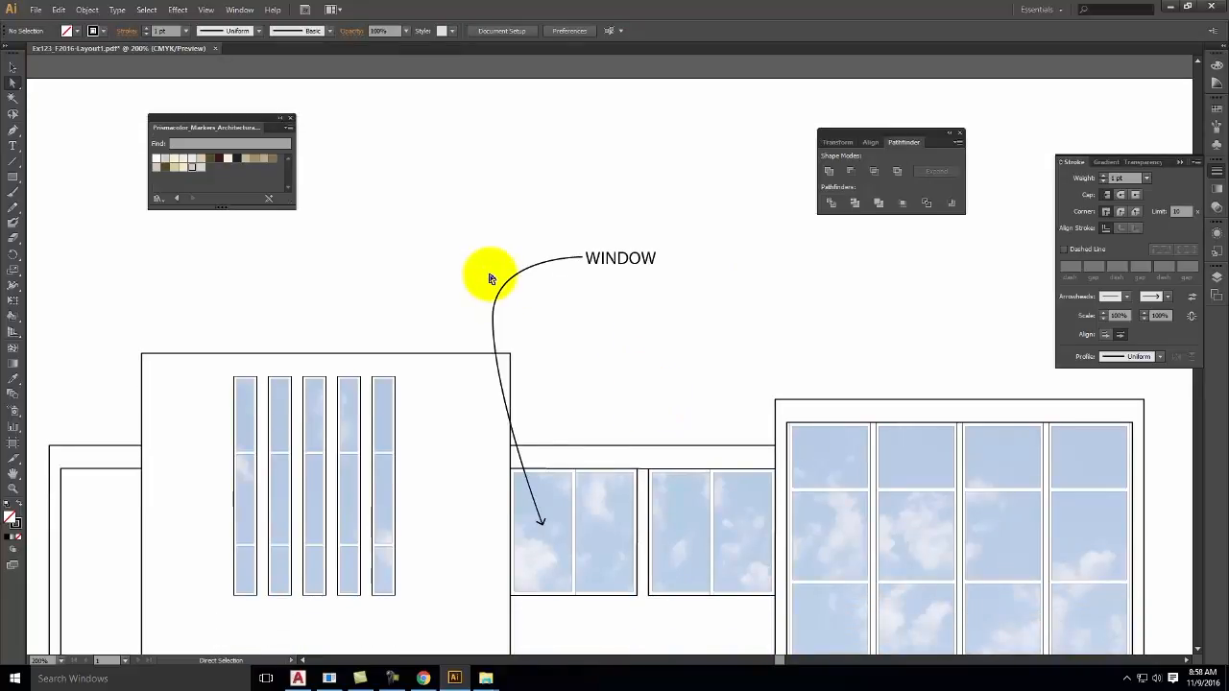
pyautogui.hotkey('ctrl', '-')
pyautogui.hotkey('ctrl', '-')
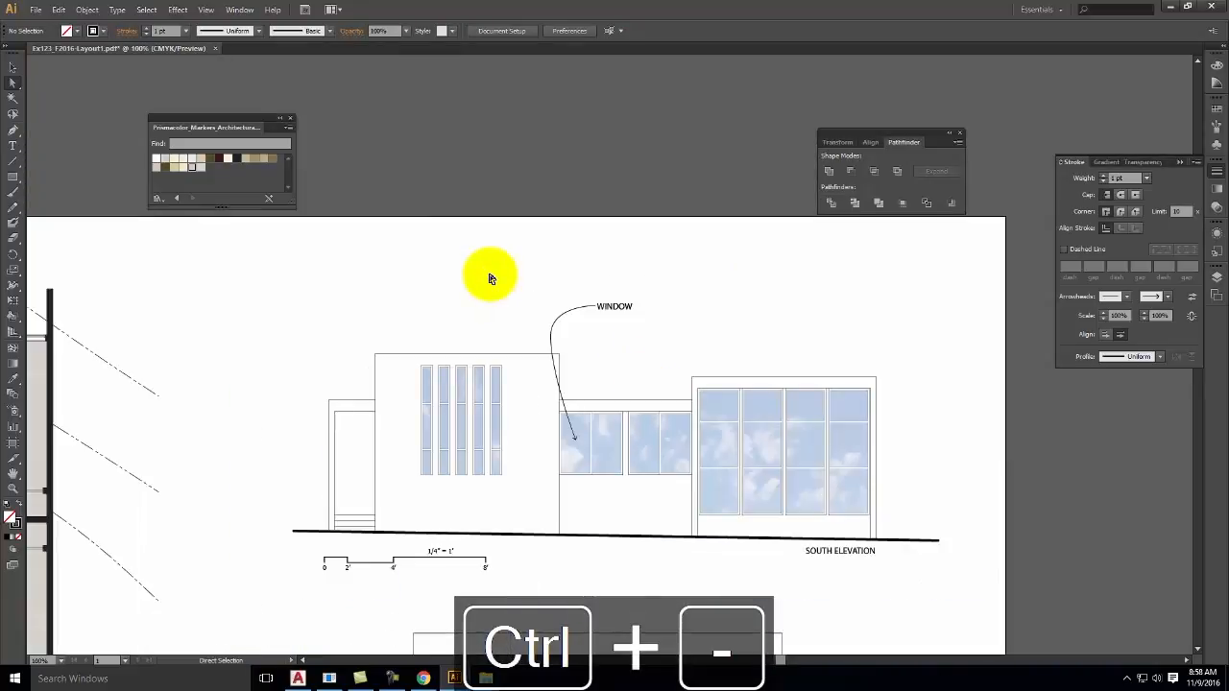
pyautogui.click(32, 9)
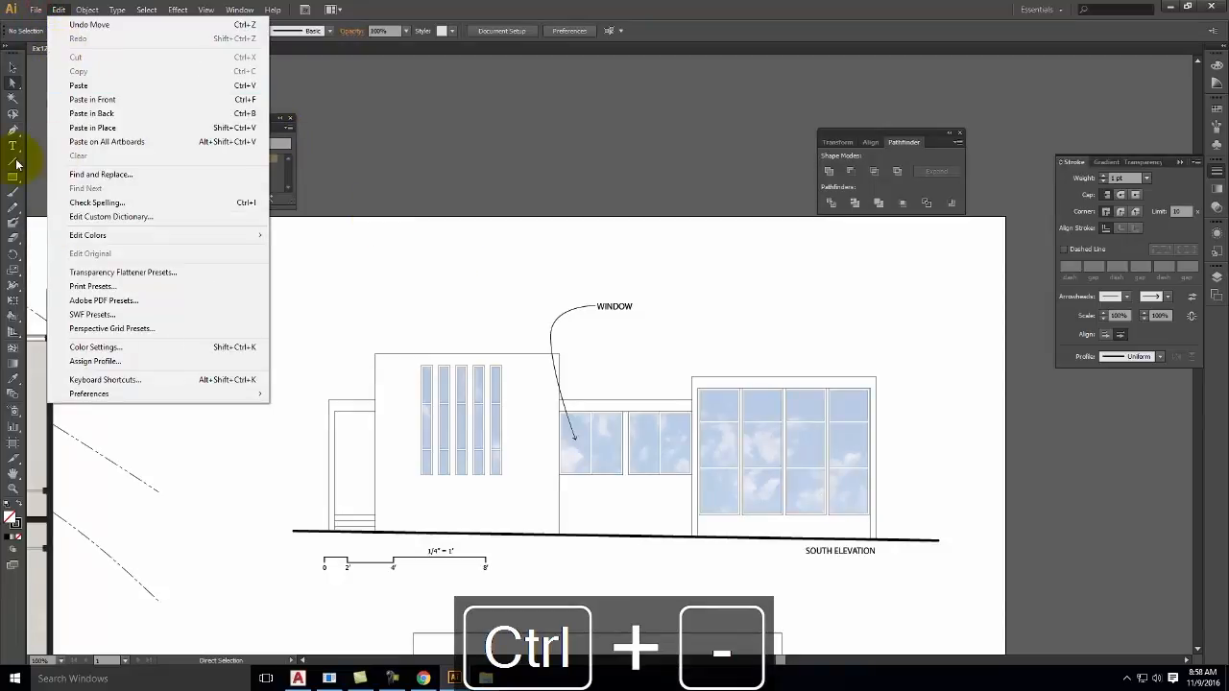
pyautogui.click(43, 216)
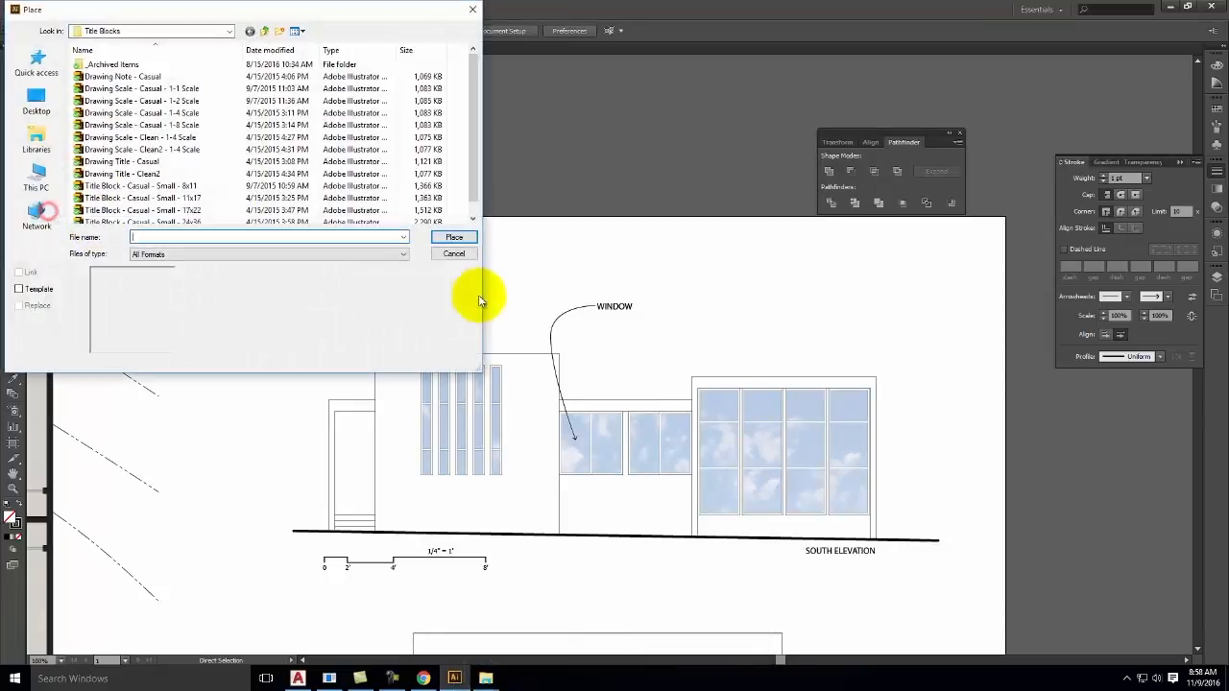
pyautogui.scroll(-1, 130, 192)
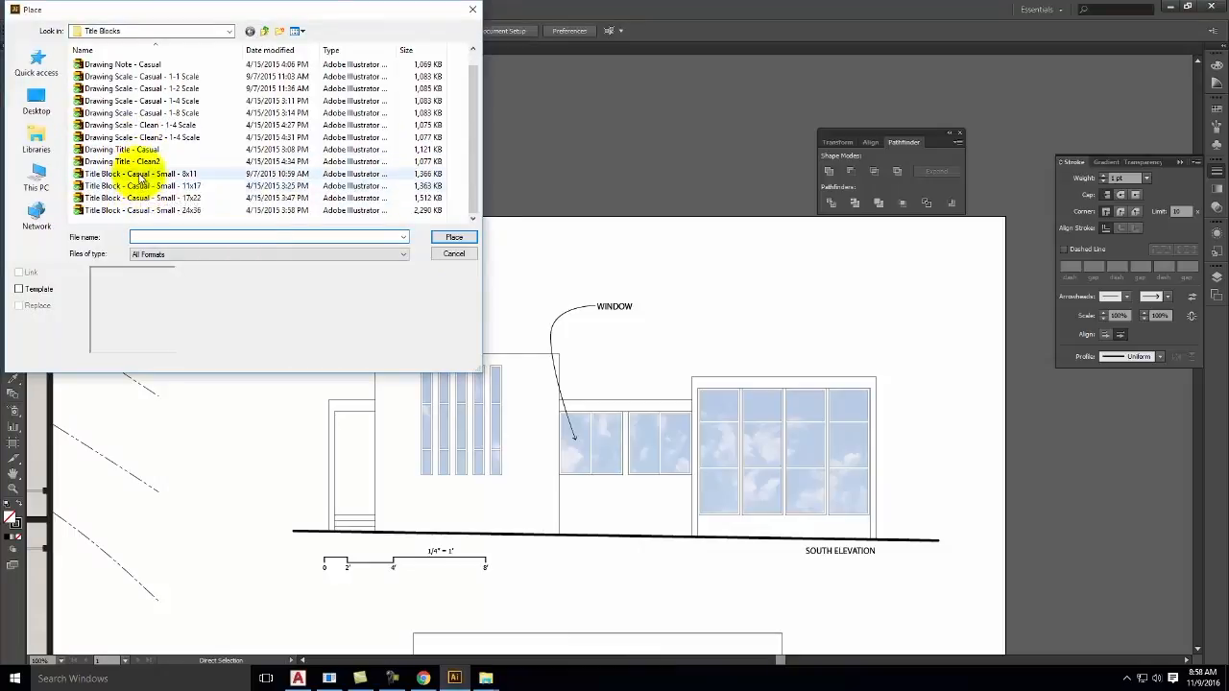
pyautogui.click(94, 211)
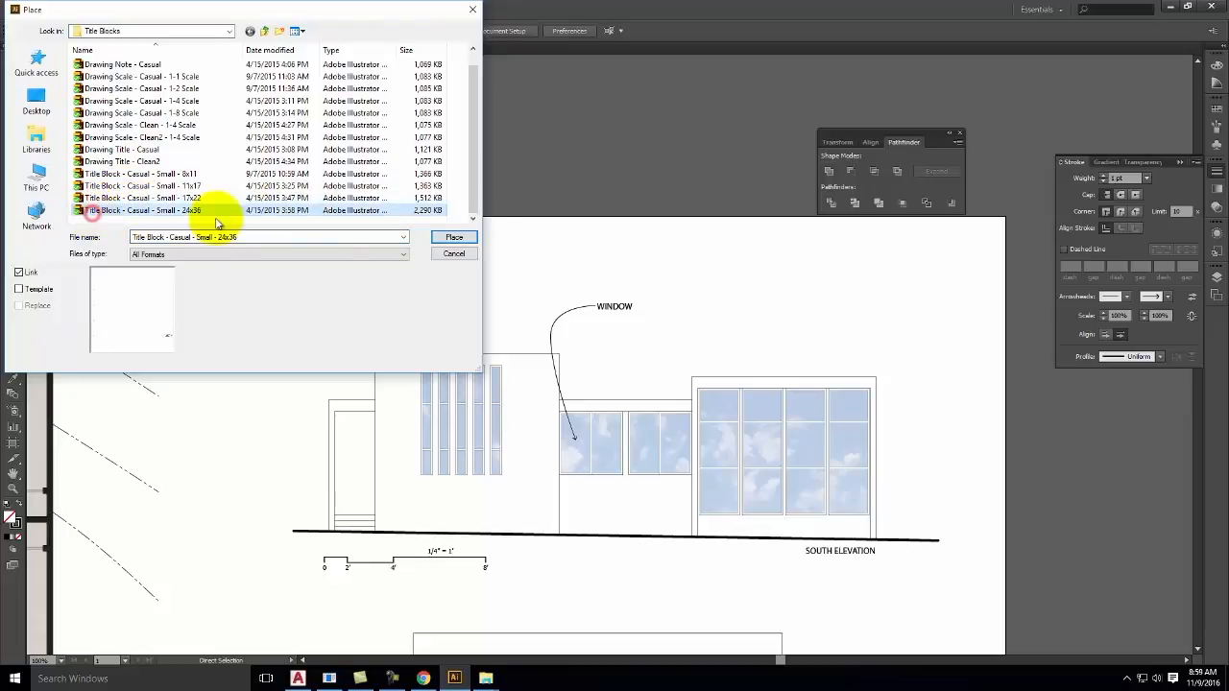
pyautogui.click(453, 238)
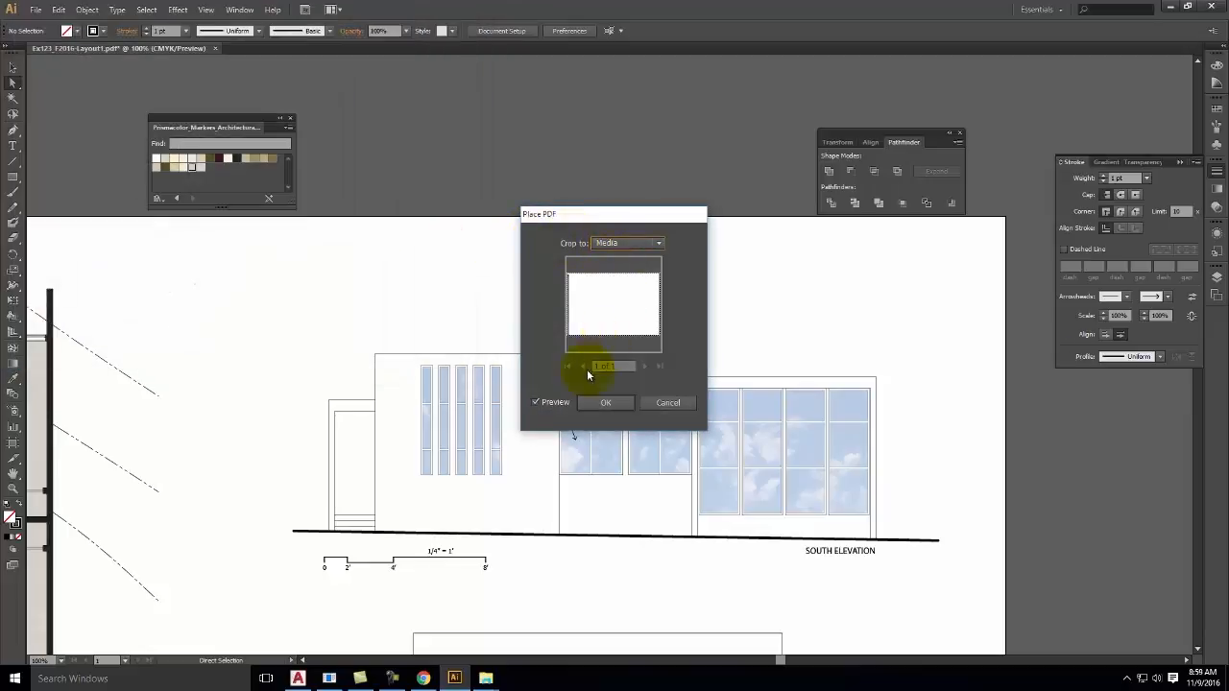
pyautogui.click(605, 403)
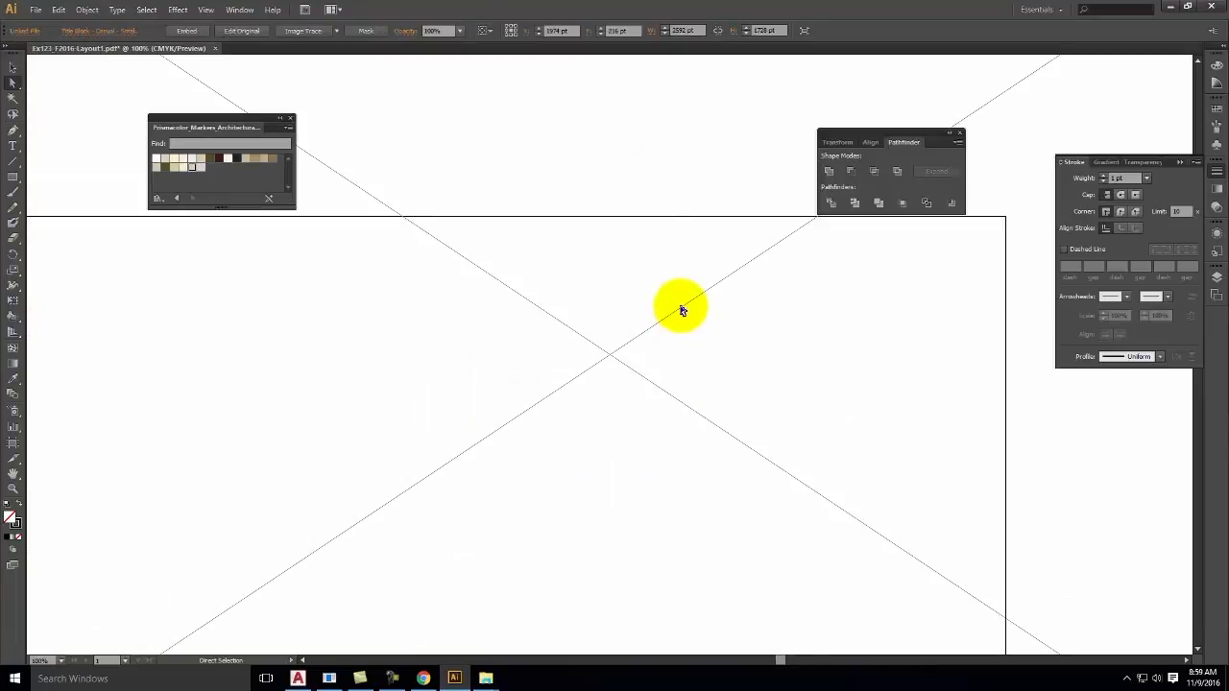
# - Move the placed title block to line up with the artboard edges and embed it, accepting the font substitution
pyautogui.hotkey('ctrl', '-')
pyautogui.hotkey('ctrl', '-')
pyautogui.hotkey('ctrl', '-')
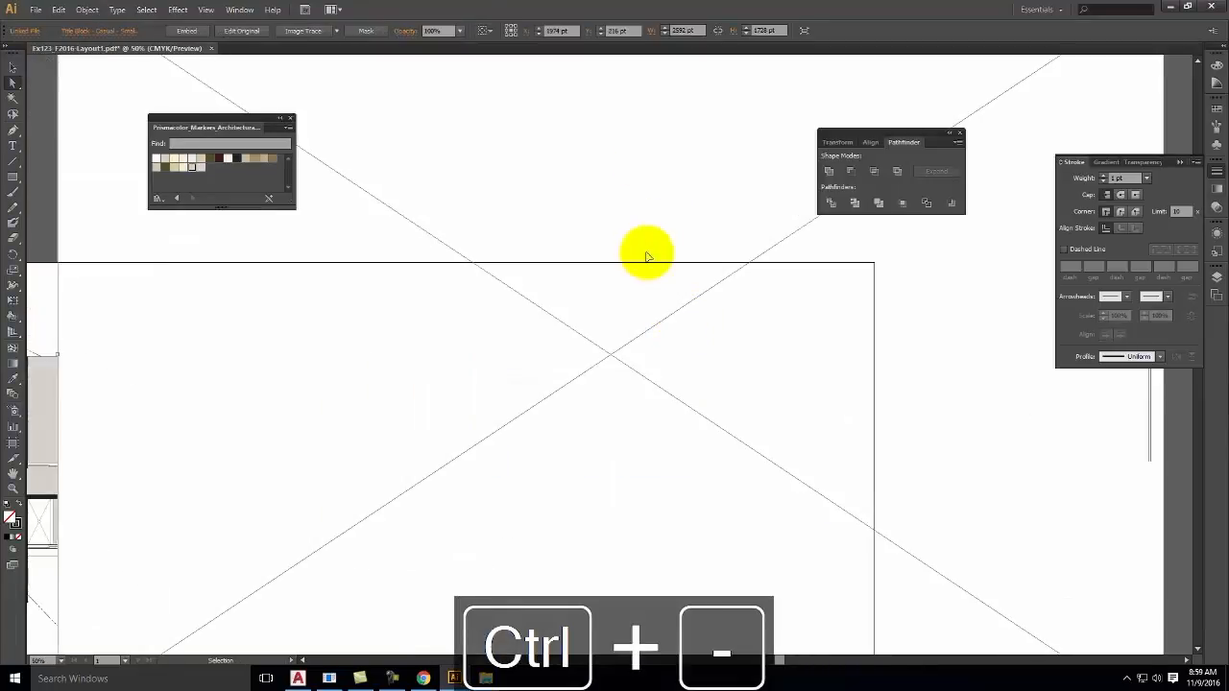
pyautogui.moveTo(842, 527); pyautogui.dragTo(720, 633)
pyautogui.scroll(-3, 740, 340)
pyautogui.moveTo(731, 435); pyautogui.dragTo(715, 475)
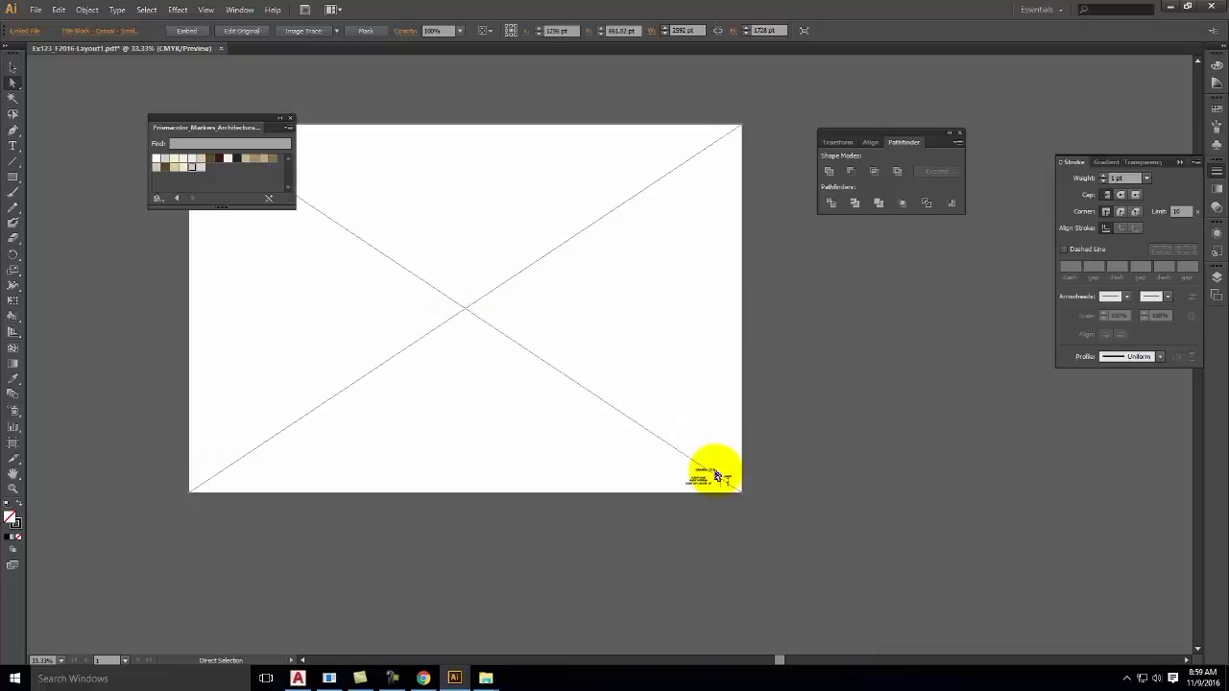
pyautogui.click(192, 32)
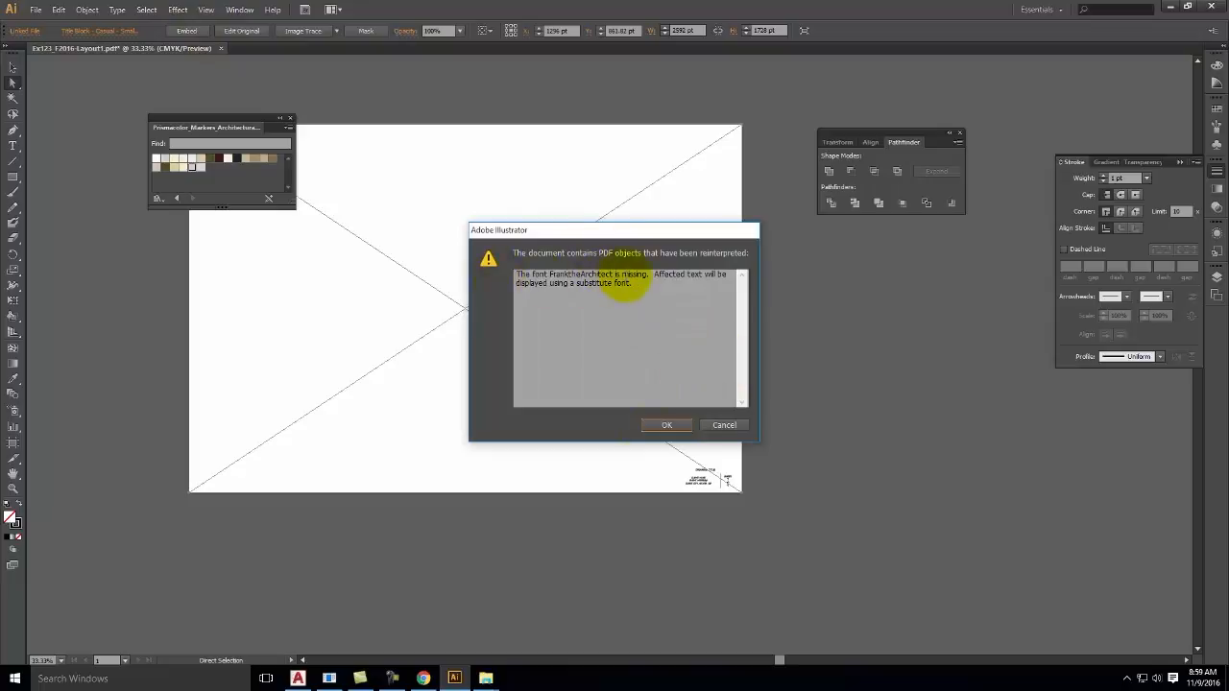
pyautogui.click(676, 428)
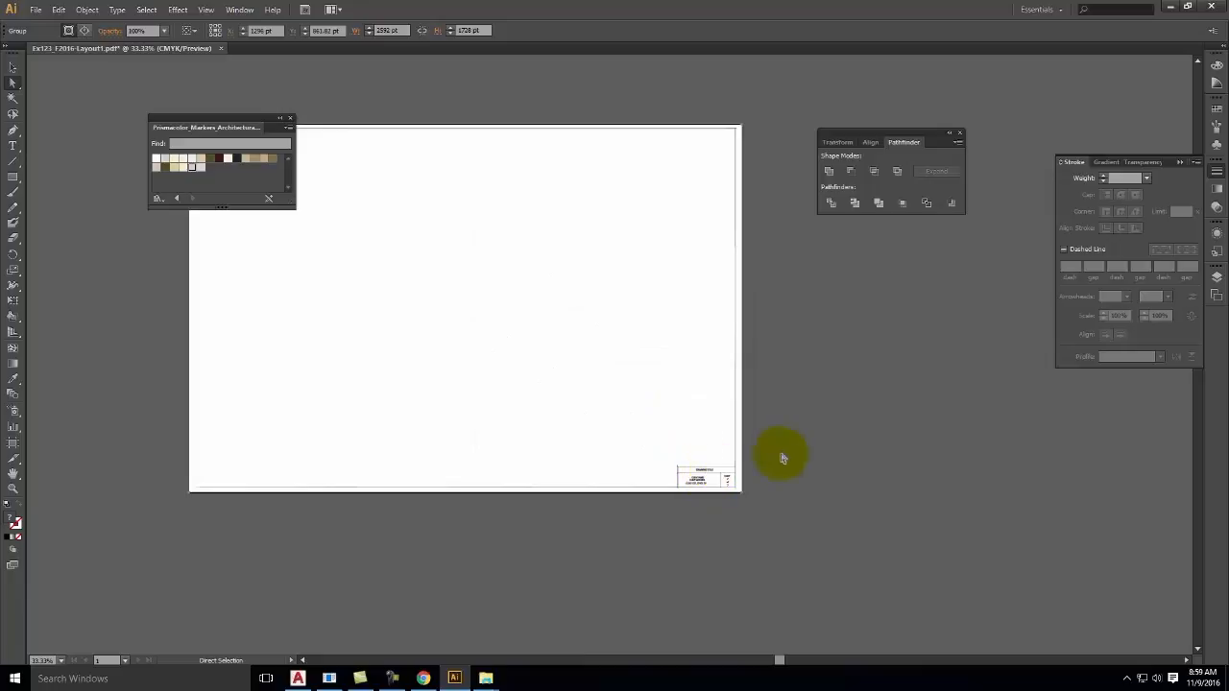
# - Send the embedded title block to the back of the artwork on its layer
pyautogui.click(13, 67)
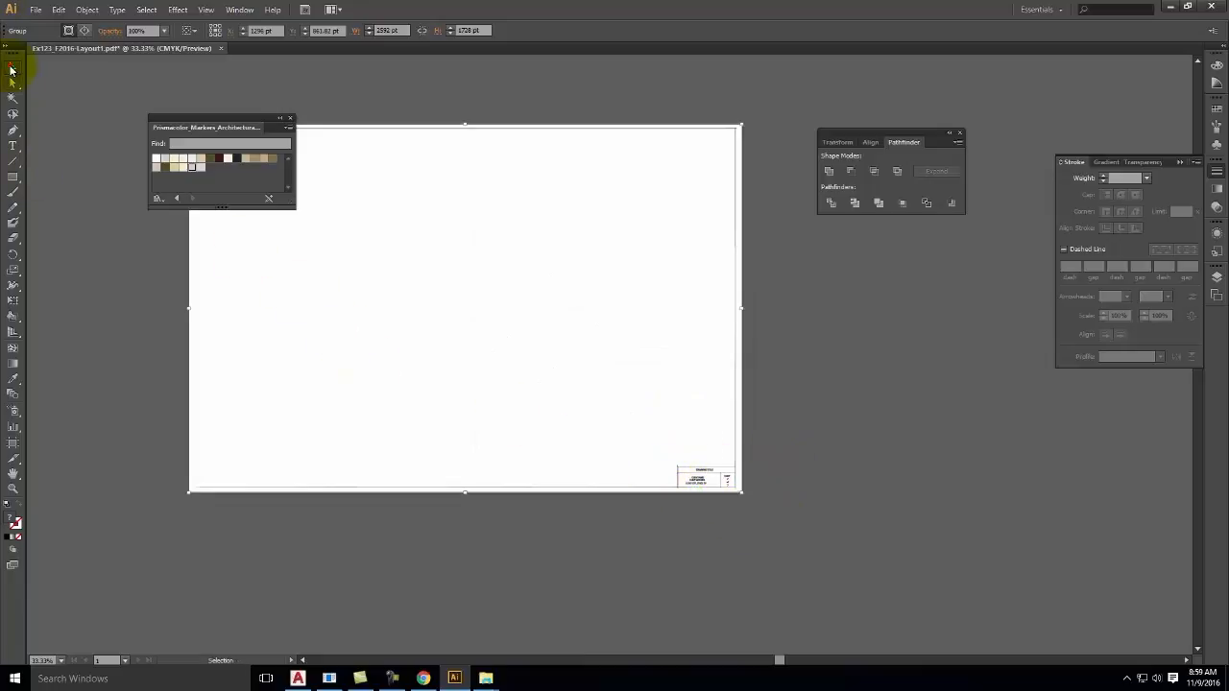
pyautogui.rightClick(711, 480)
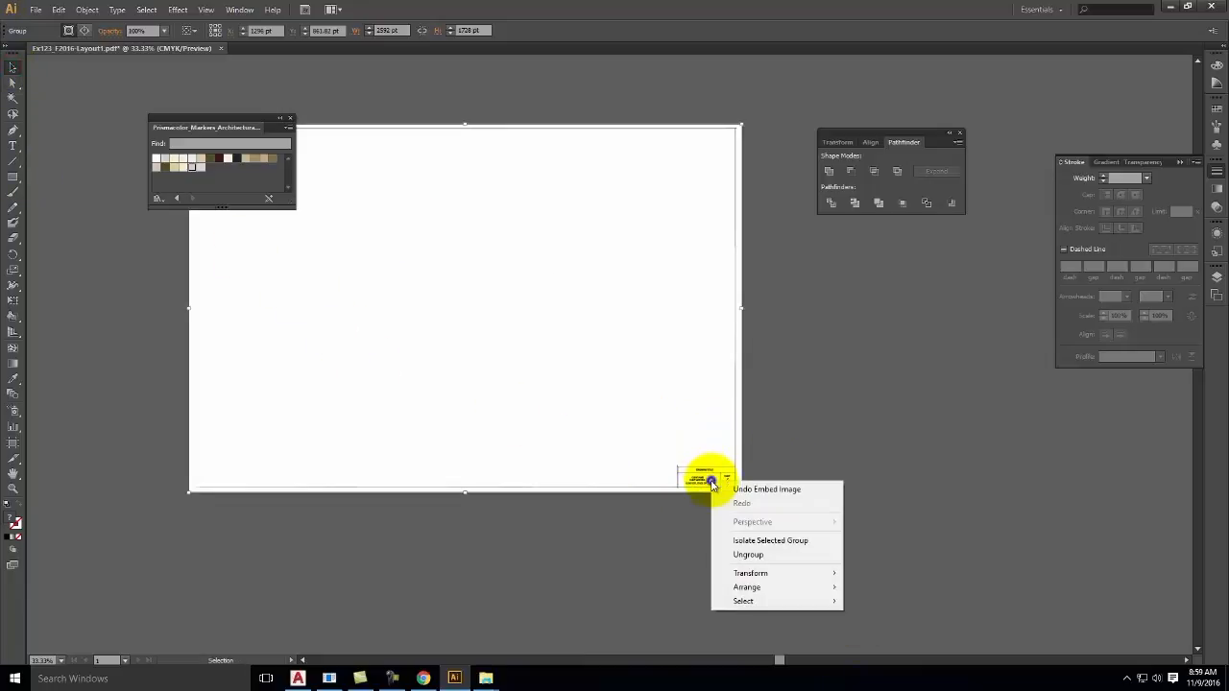
pyautogui.moveTo(763, 586)
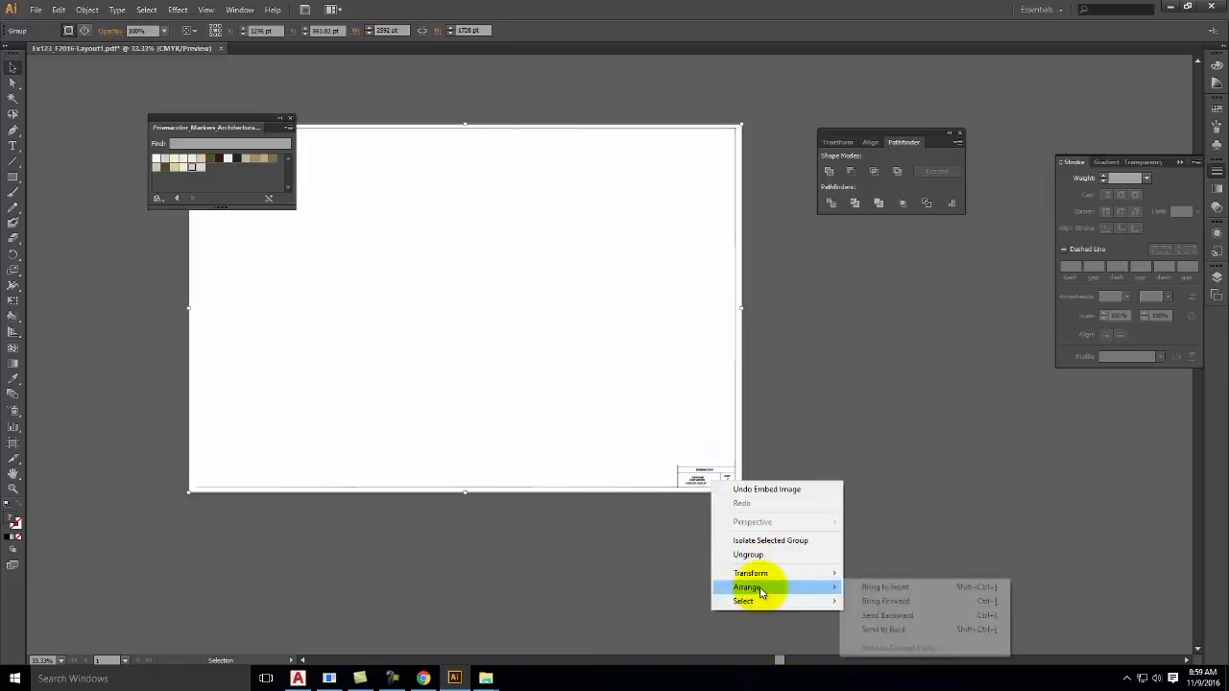
pyautogui.click(912, 630)
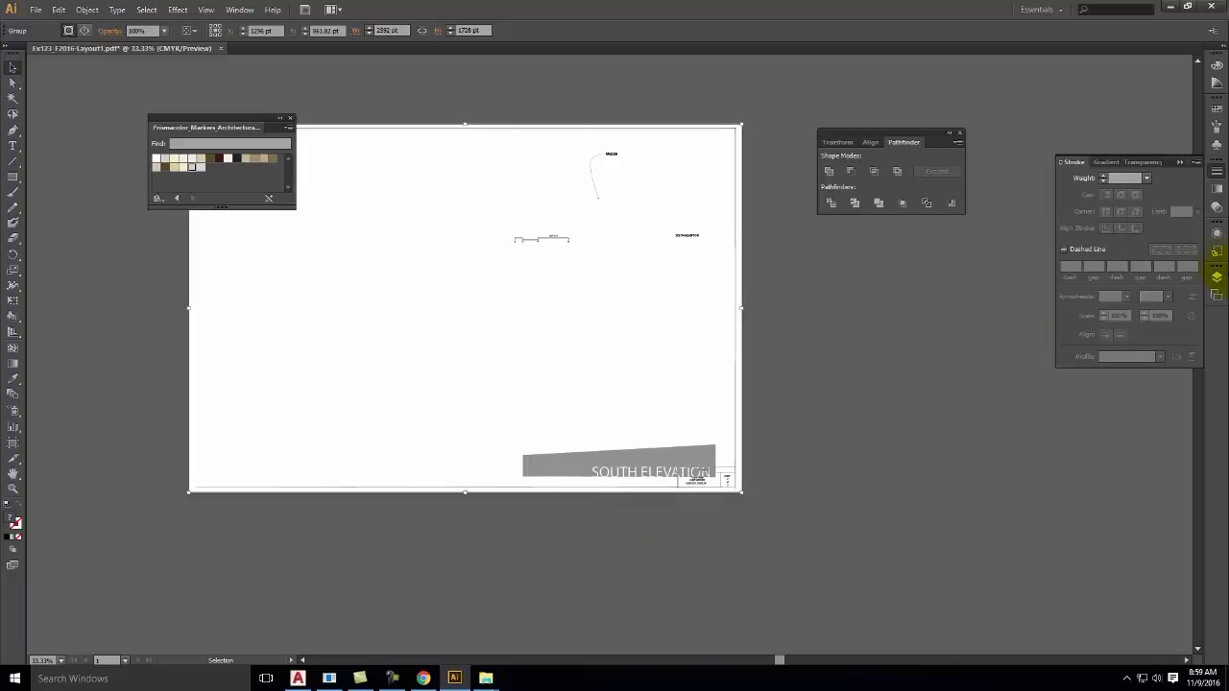
# - Create a new layer above the Text layer and name it Title Block
pyautogui.click(1217, 278)
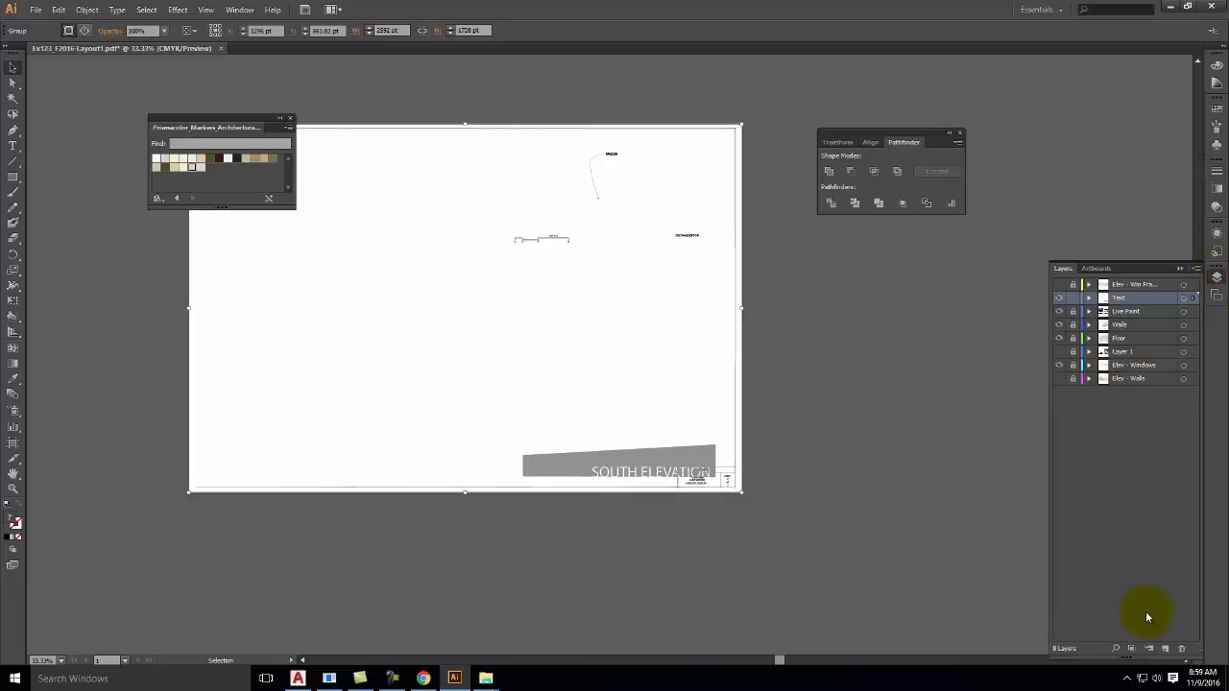
pyautogui.click(1166, 650)
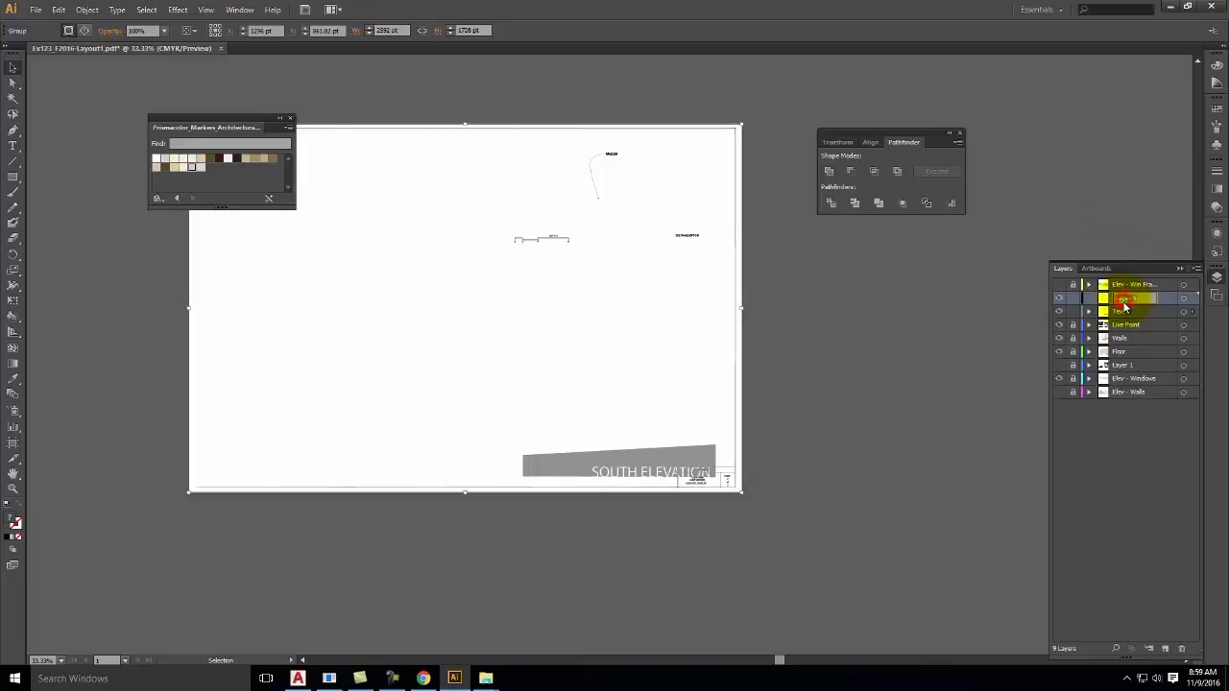
pyautogui.press('BackSpace')
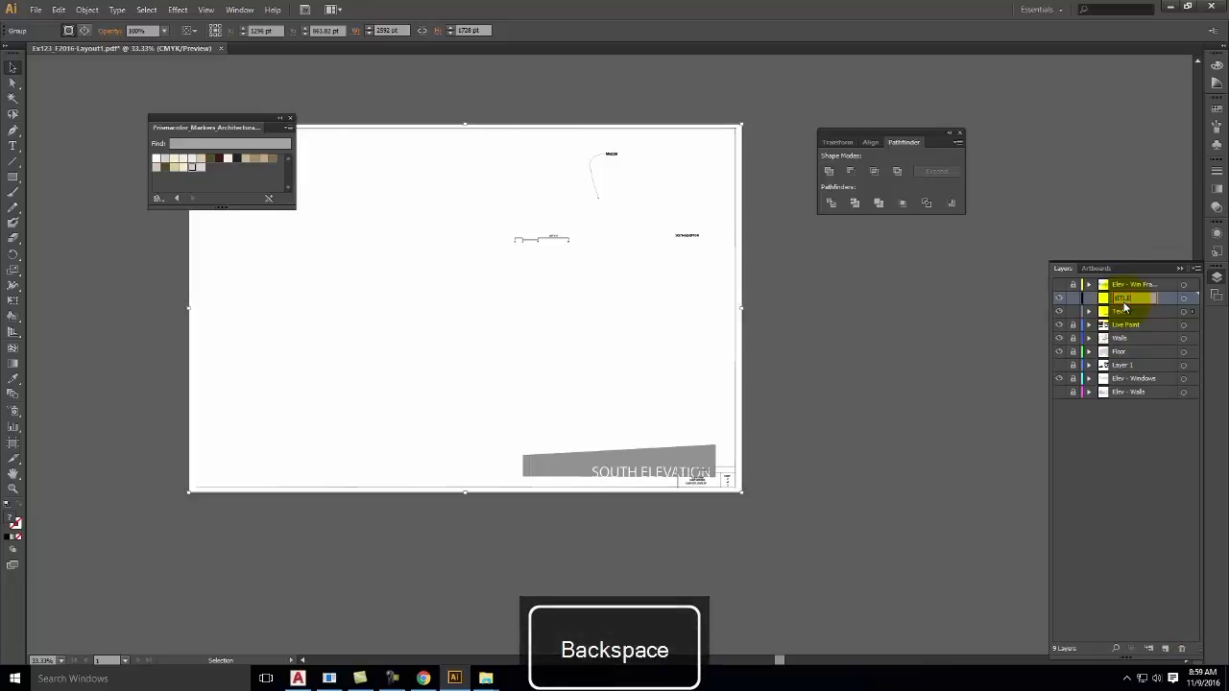
pyautogui.press('capslock')
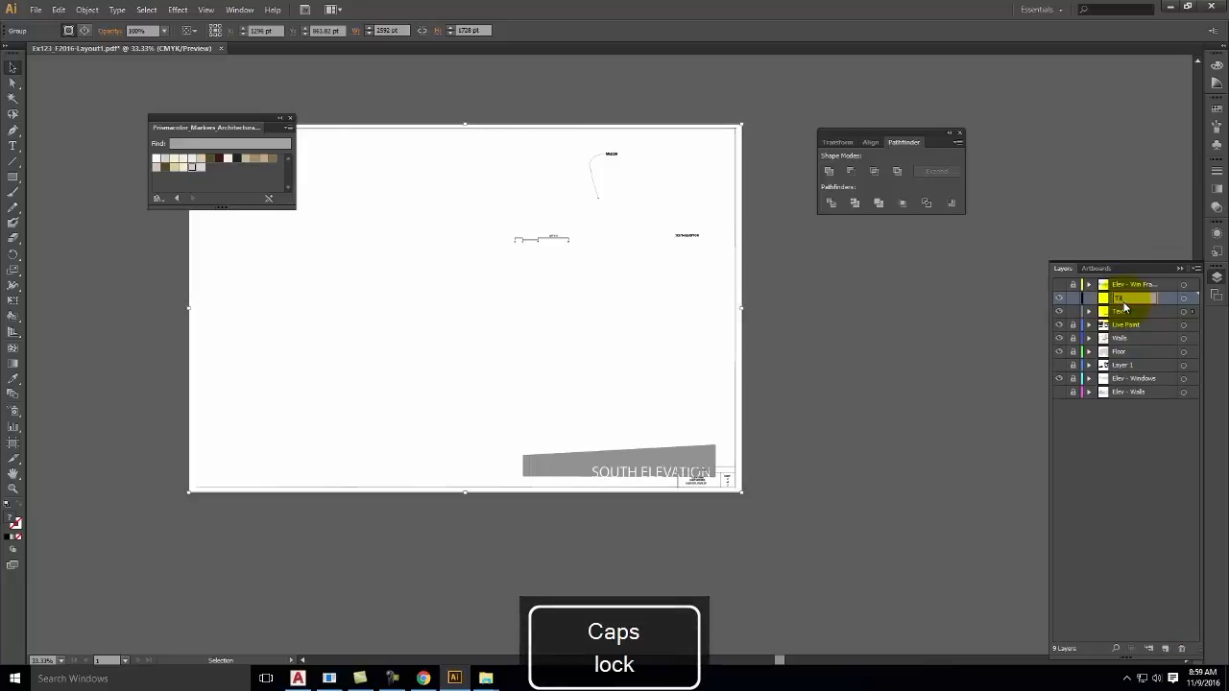
pyautogui.write('k')
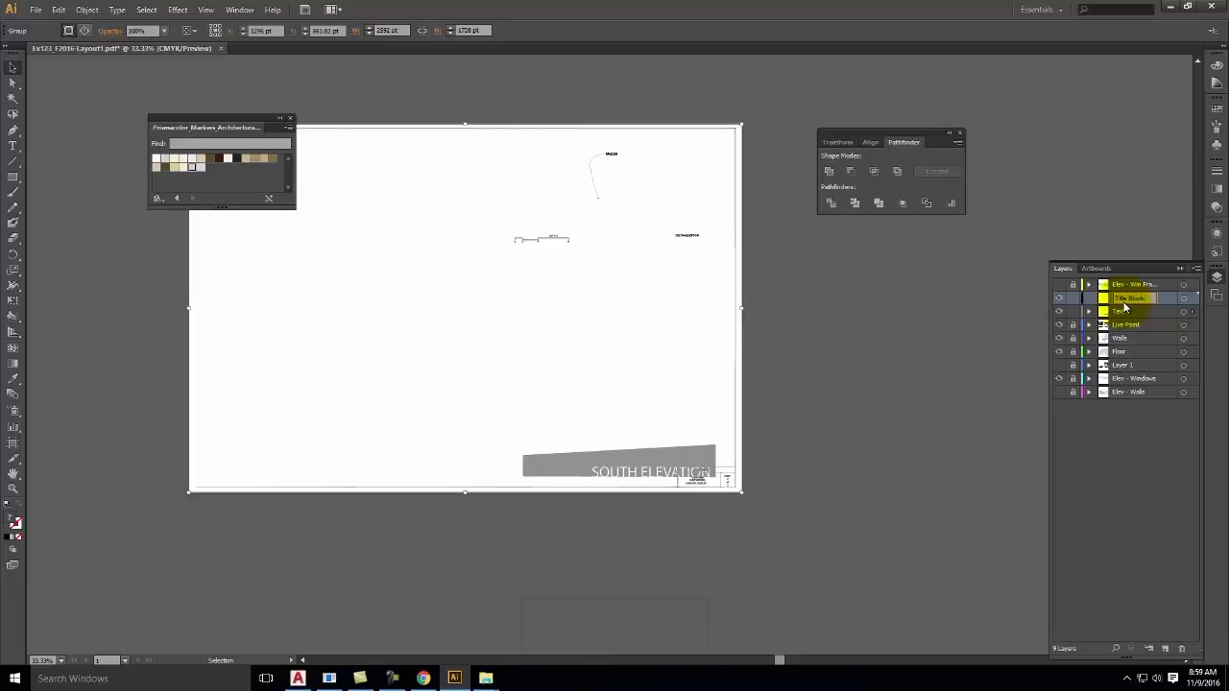
# - Transfer all artwork on the Text layer to the Title Block layer and put that layer at the bottom of the stack
pyautogui.click(1194, 312)
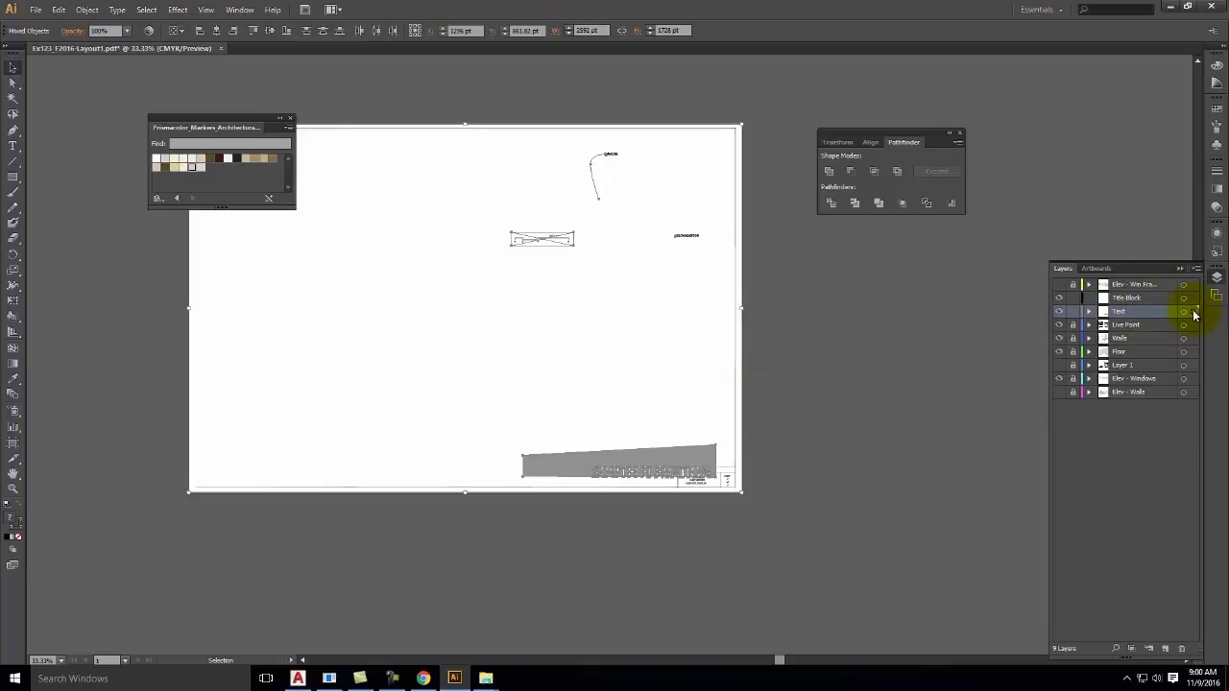
pyautogui.click(1191, 299)
pyautogui.moveTo(1157, 300); pyautogui.dragTo(1155, 366)
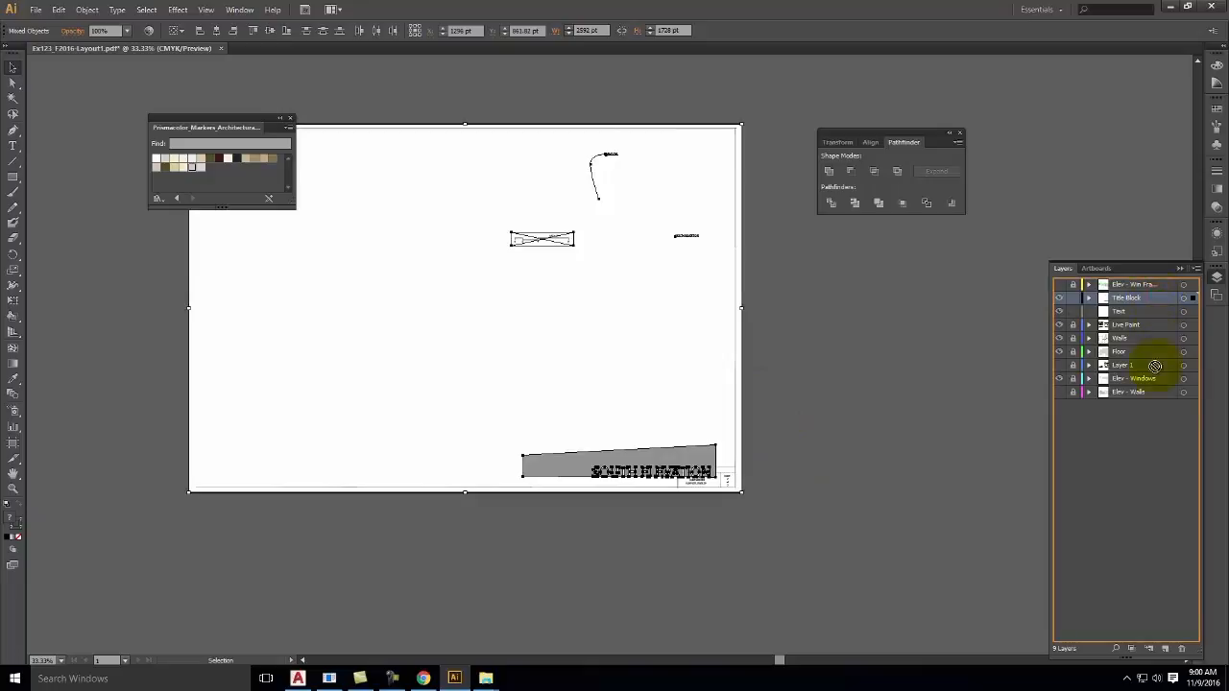
pyautogui.moveTo(1152, 415); pyautogui.dragTo(1155, 421)
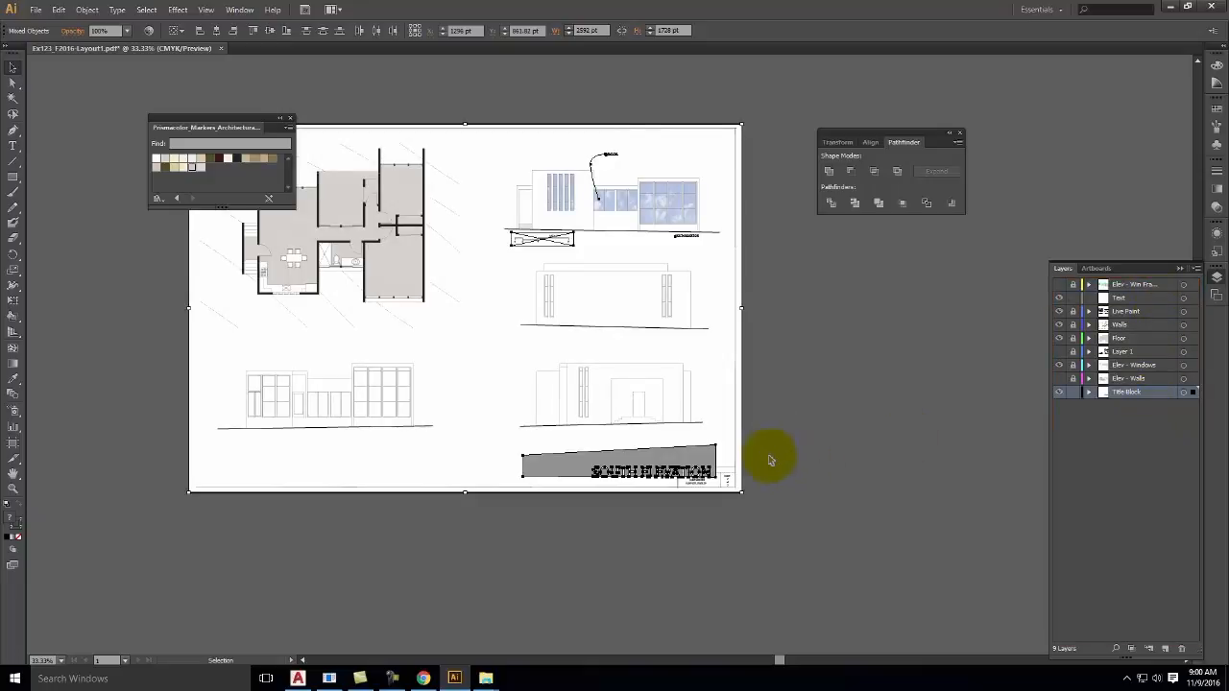
# - Move everything on the Title Block layer except the title block itself back to the Text layer
pyautogui.click(872, 421)
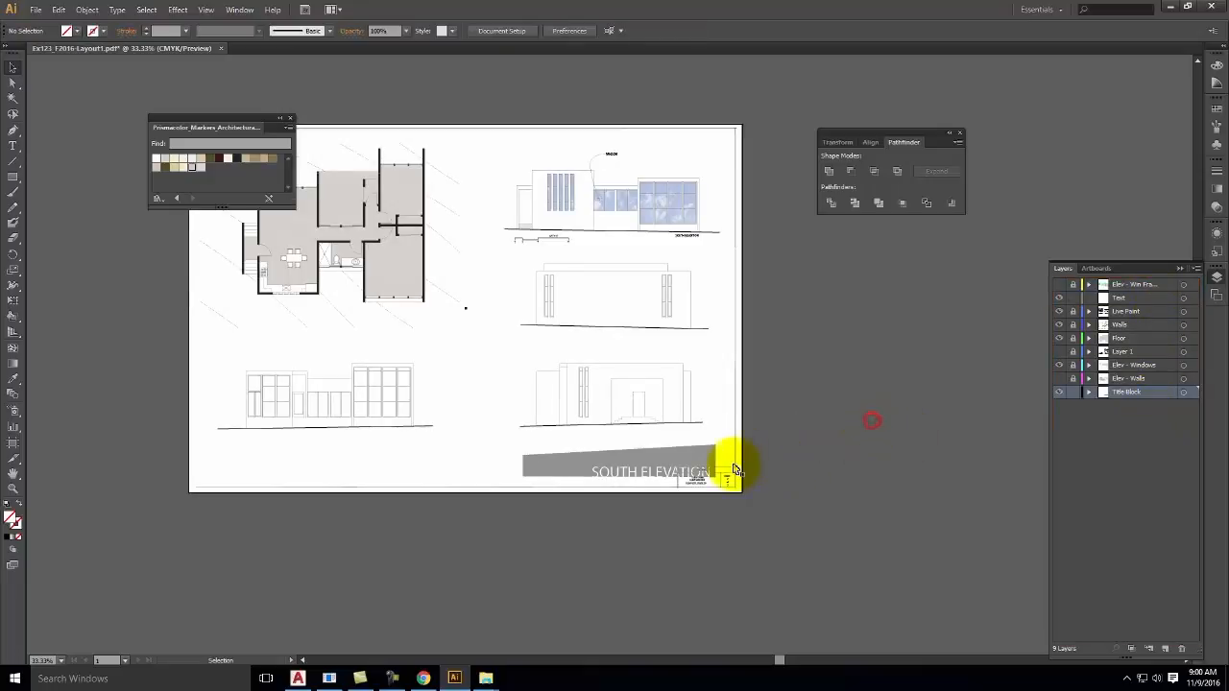
pyautogui.click(736, 480)
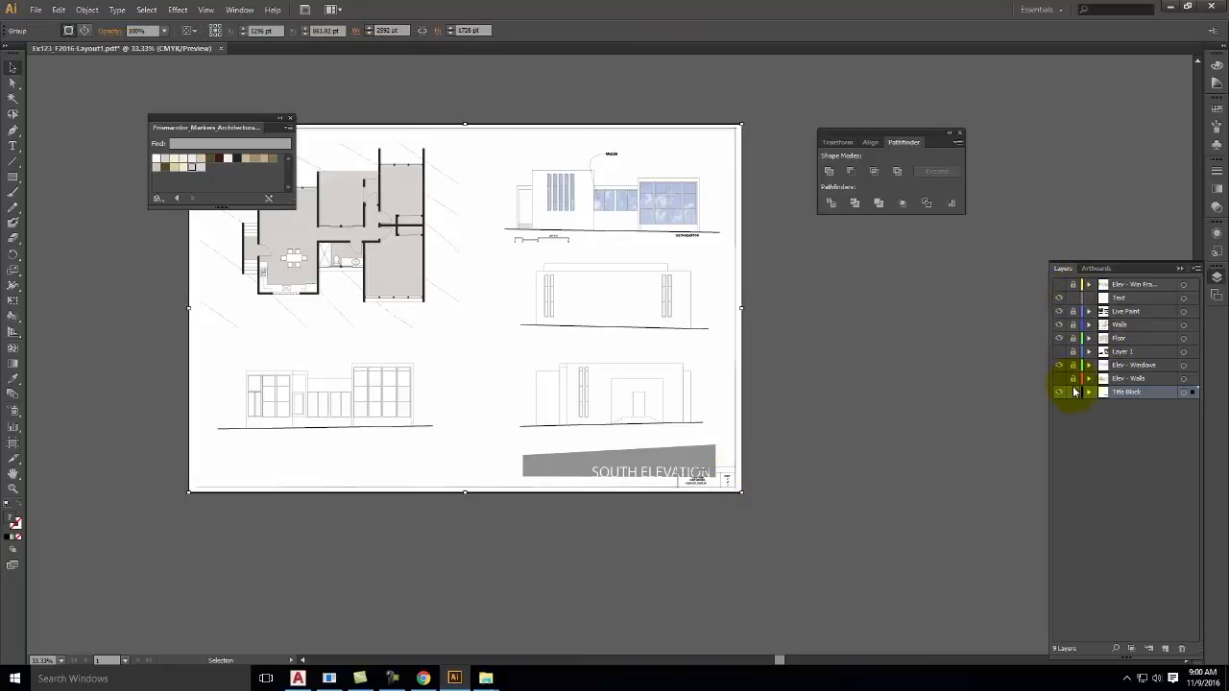
pyautogui.hotkey('ctrl', 'a')
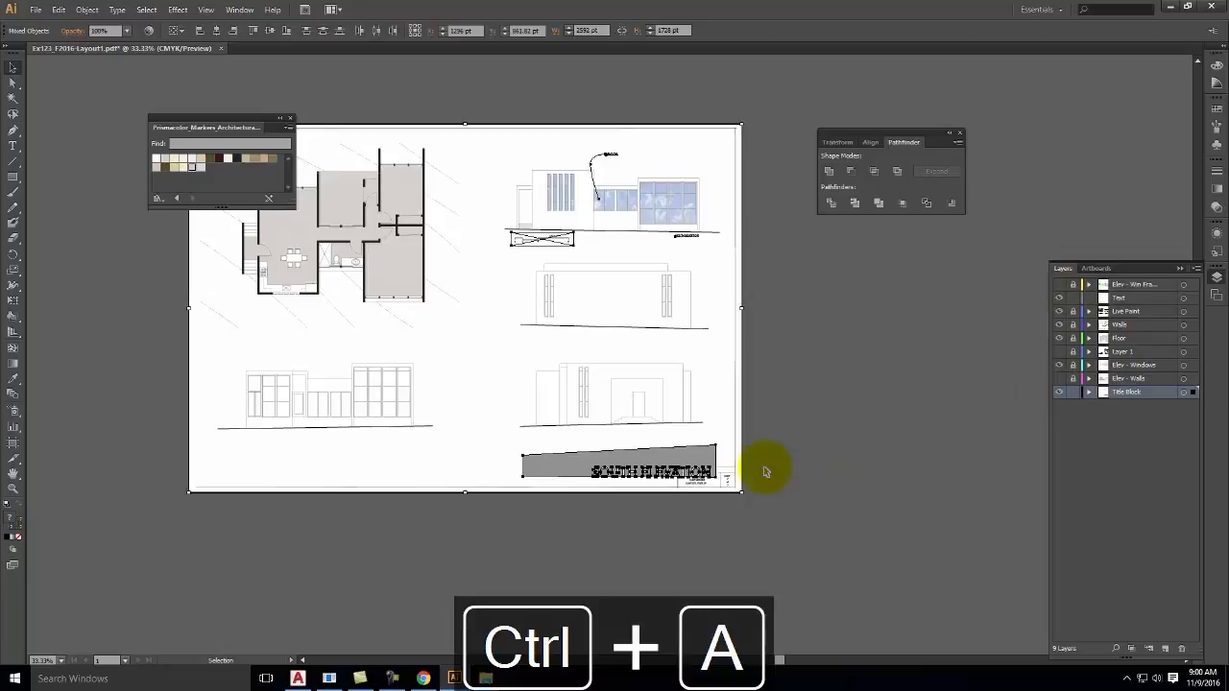
pyautogui.keyDown('shift'); pyautogui.click(736, 447); pyautogui.keyUp('shift')
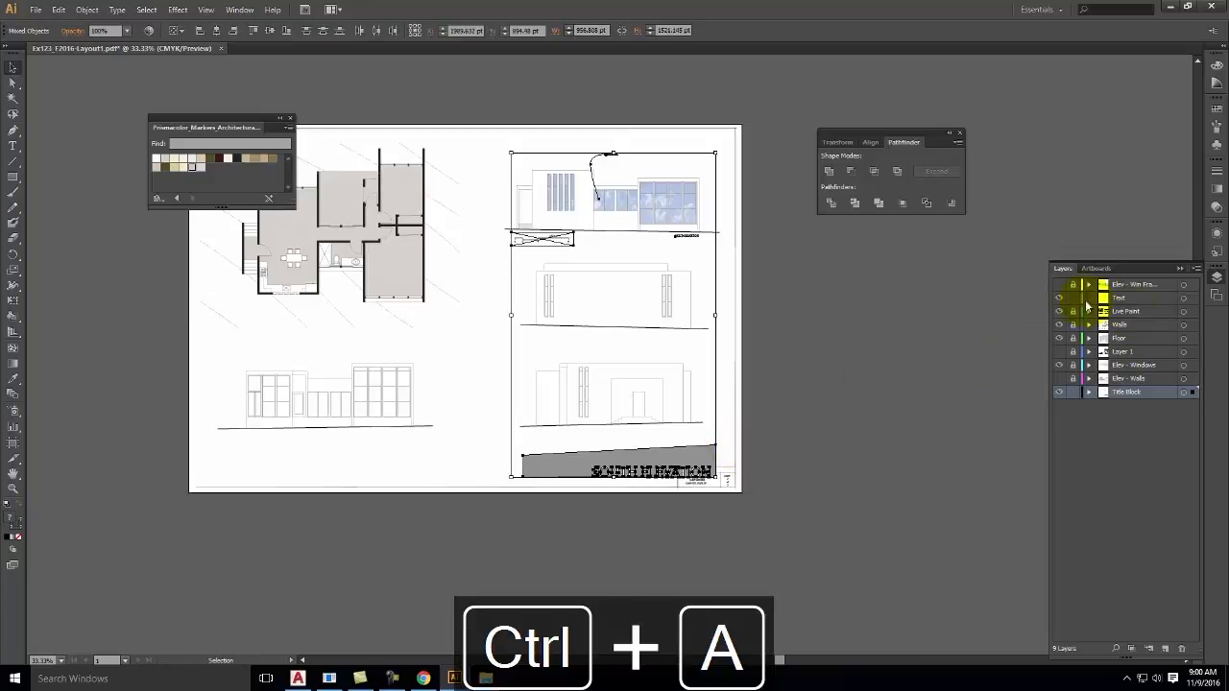
pyautogui.click(1202, 298)
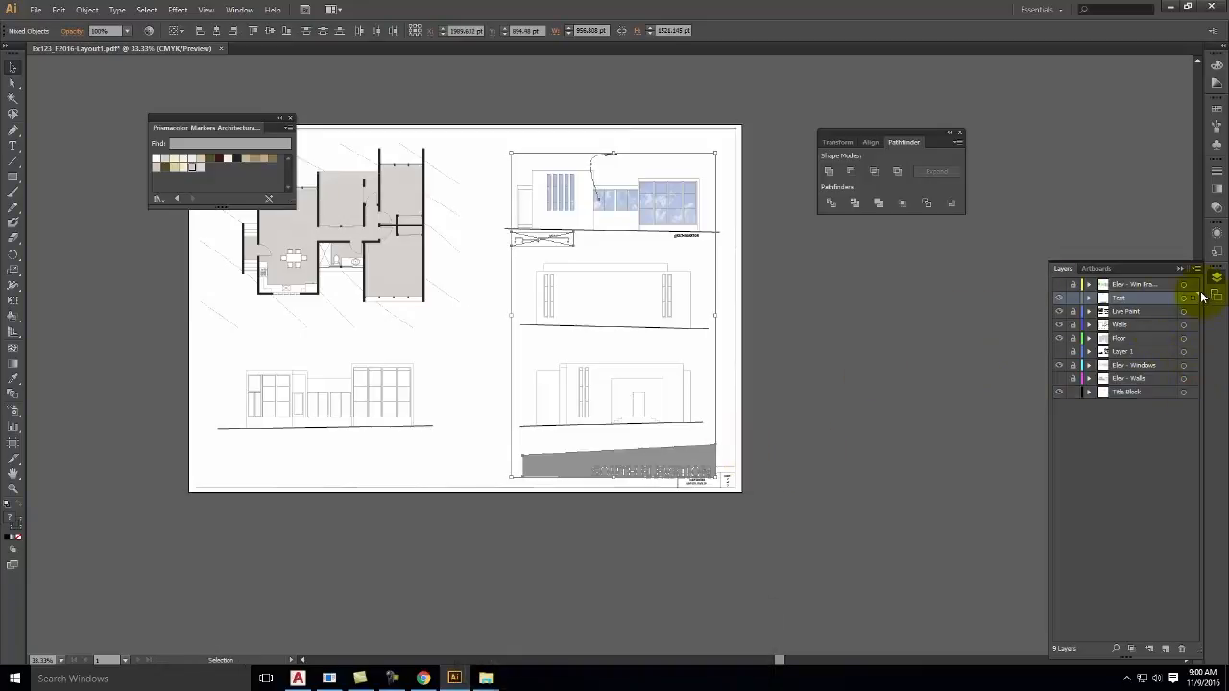
# - Delete the grey slanted SOUTH ELEVATION banner that overlaps the title block
pyautogui.click(900, 348)
pyautogui.click(645, 455)
pyautogui.press('Delete')
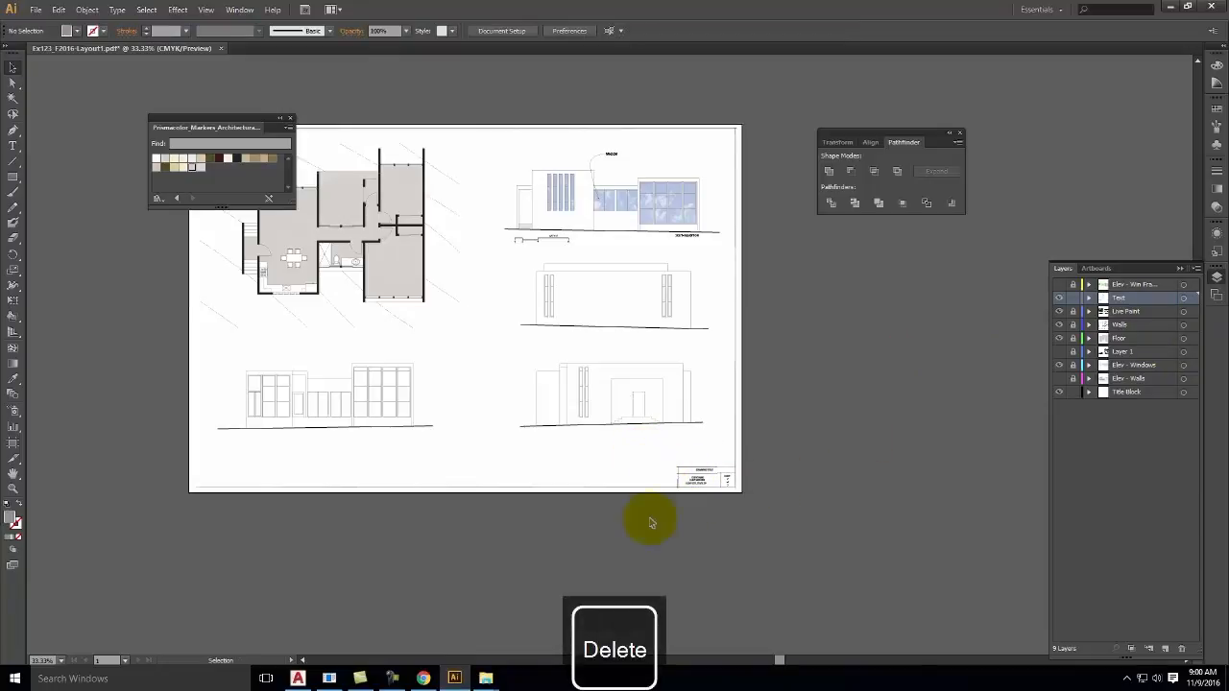
# - Replace the DRAWING TITLE text inside the title block's clip group with YOSEMITE CABIN and leave isolation mode
pyautogui.hotkey('ctrl', '=')
pyautogui.hotkey('ctrl', '=')
pyautogui.hotkey('ctrl', '=')
pyautogui.press('space')
pyautogui.moveTo(905, 501); pyautogui.dragTo(721, 232)
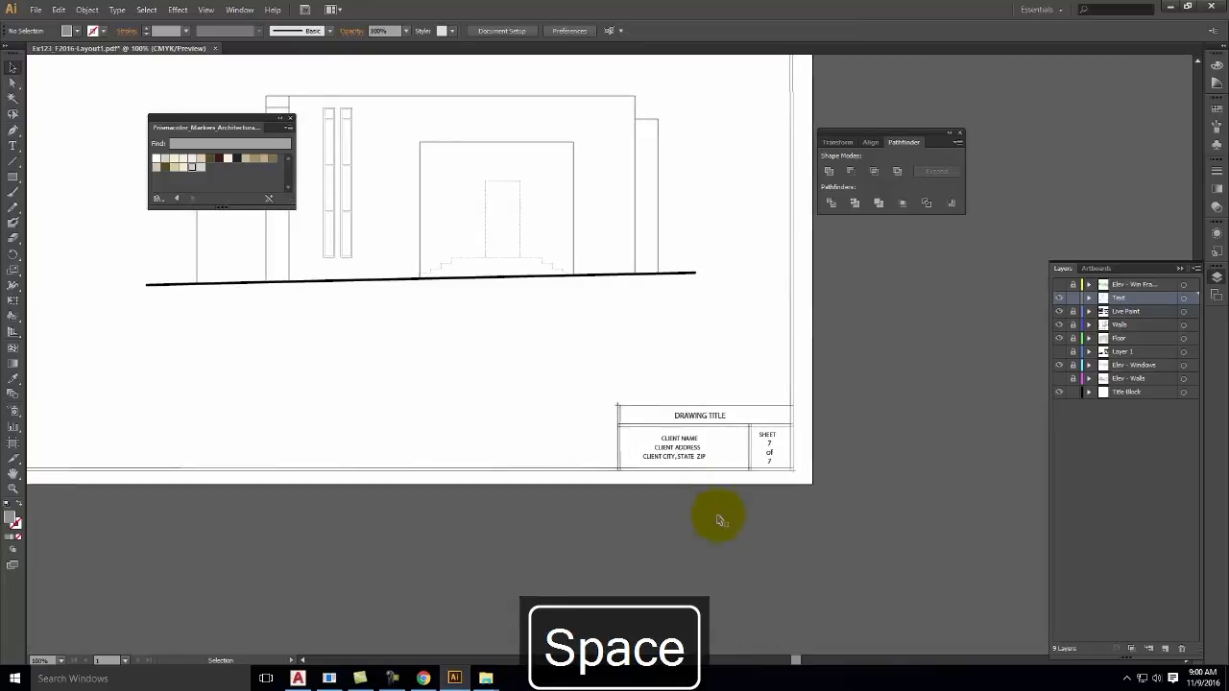
pyautogui.doubleClick(699, 421)
pyautogui.click(700, 419)
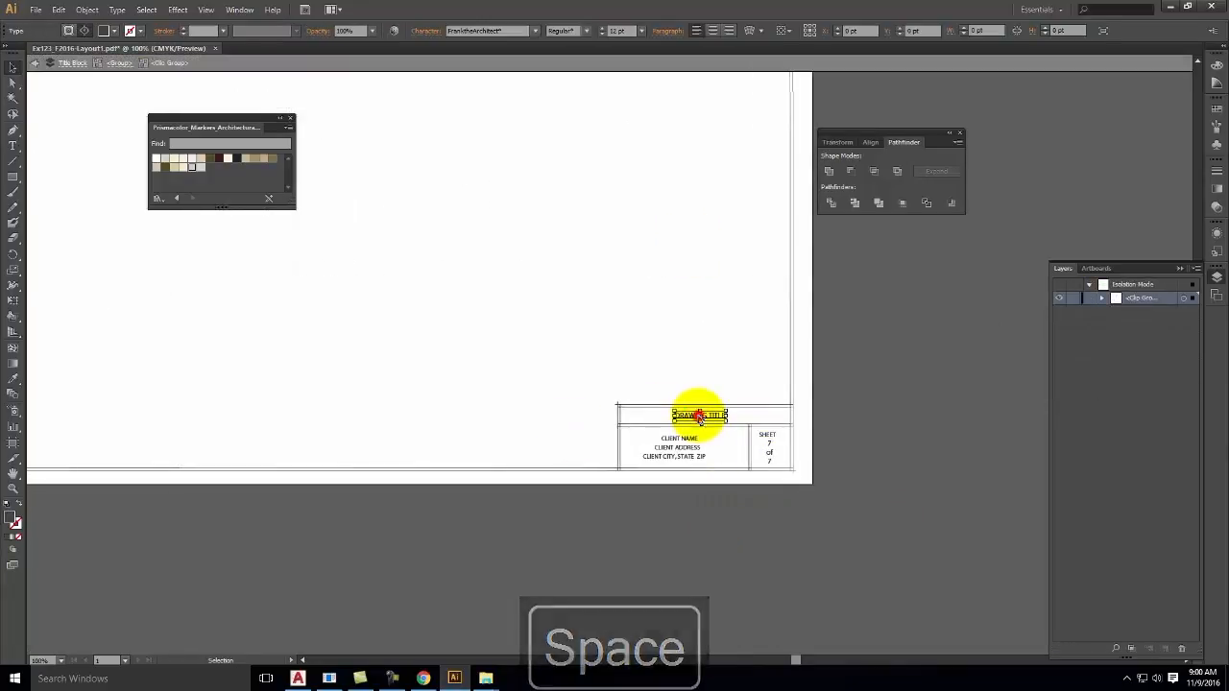
pyautogui.doubleClick(699, 415)
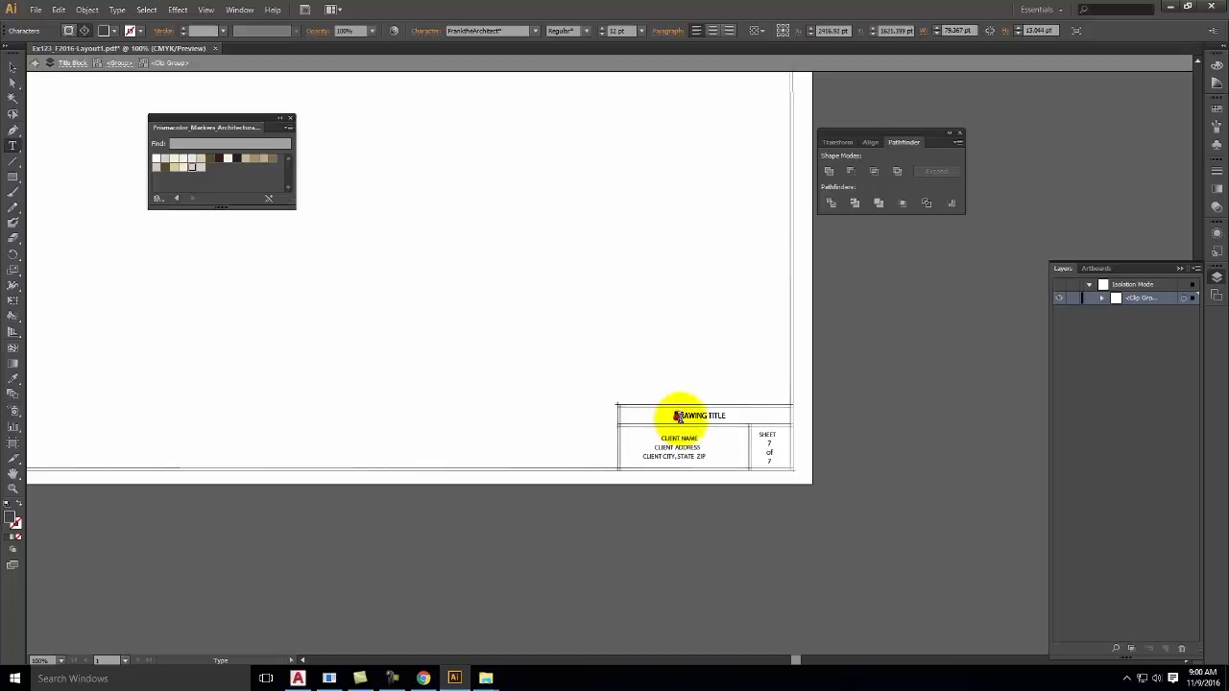
pyautogui.moveTo(676, 415); pyautogui.dragTo(757, 416)
pyautogui.write('Yo')
pyautogui.press('BackSpace')
pyautogui.press('capslock')
pyautogui.write('OSEMITE CABINE')
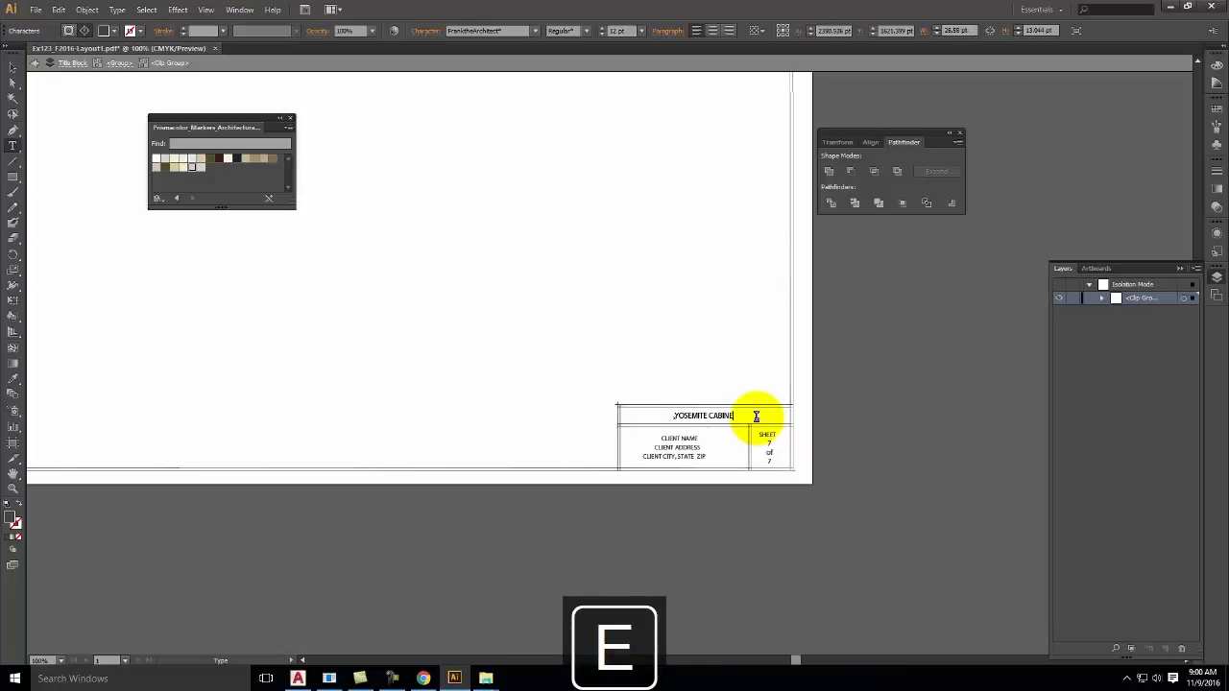
pyautogui.press('BackSpace')
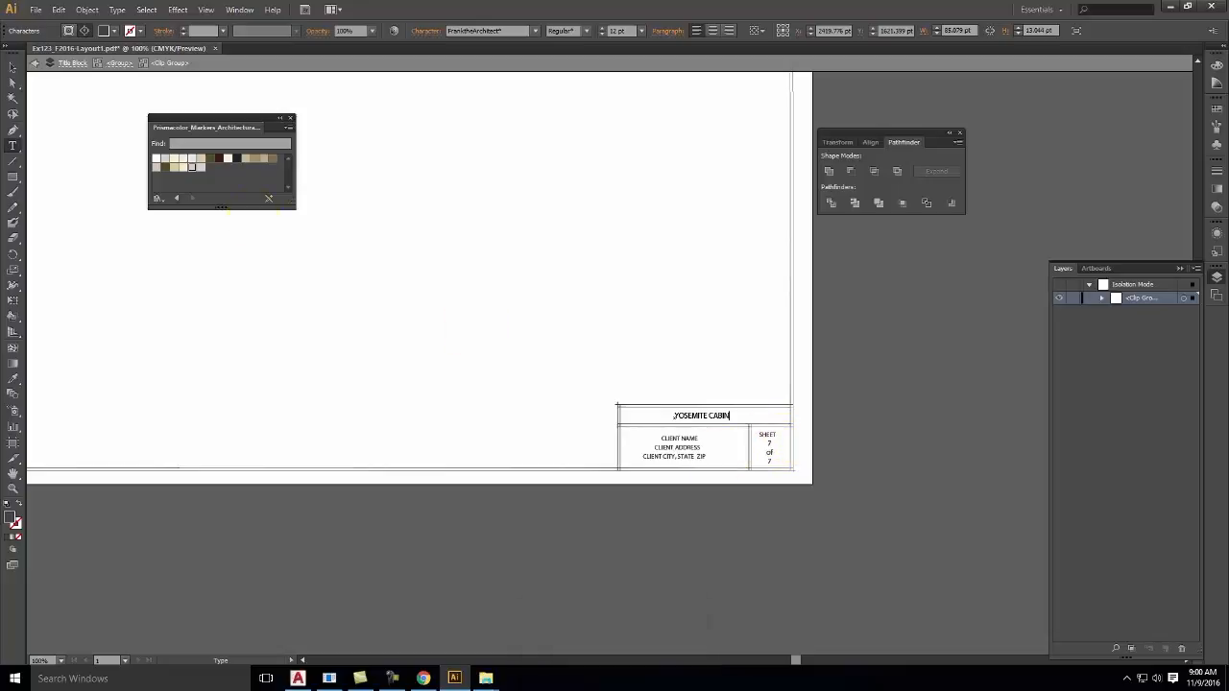
pyautogui.click(13, 68)
pyautogui.click(560, 574)
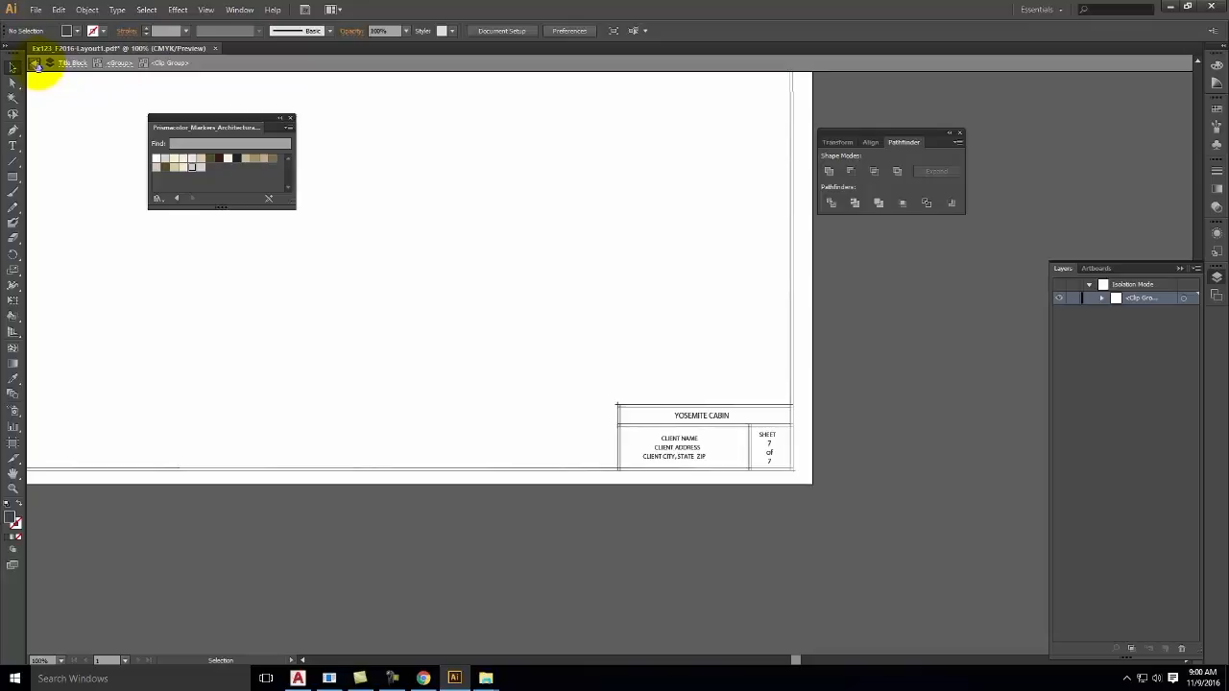
pyautogui.click(34, 63)
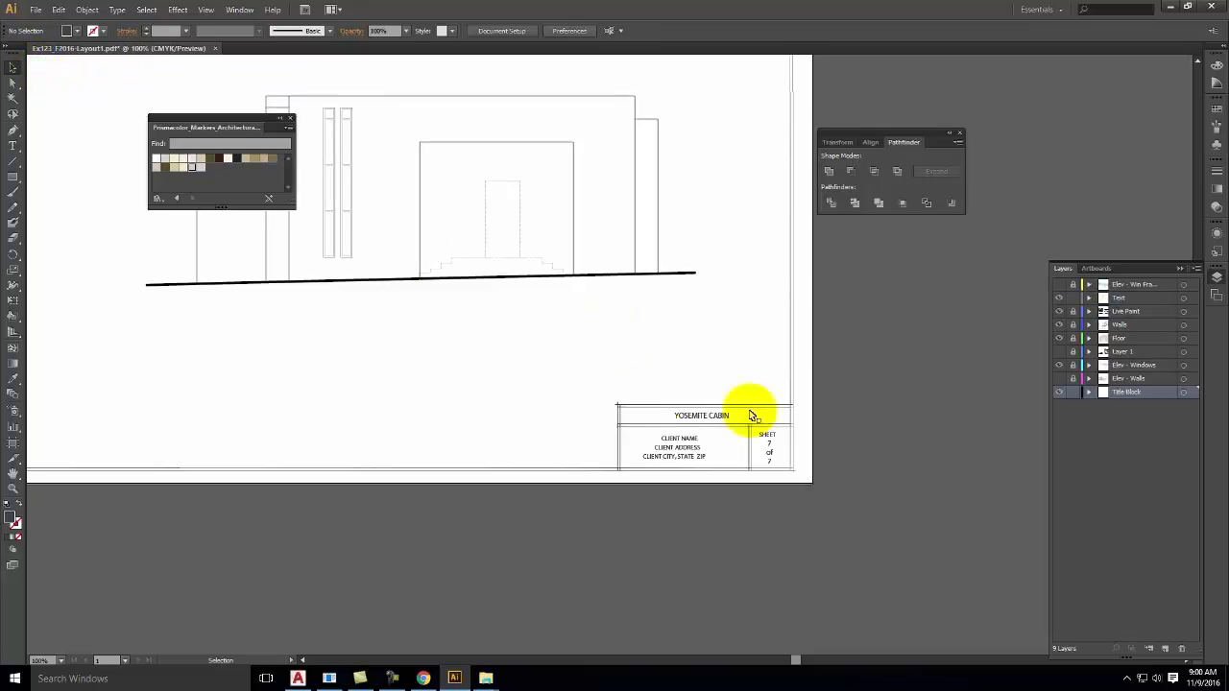
# - Save the sheet with the whole artboard in view and quit Illustrator, clearing the clipboard
pyautogui.hotkey('ctrl', '0')
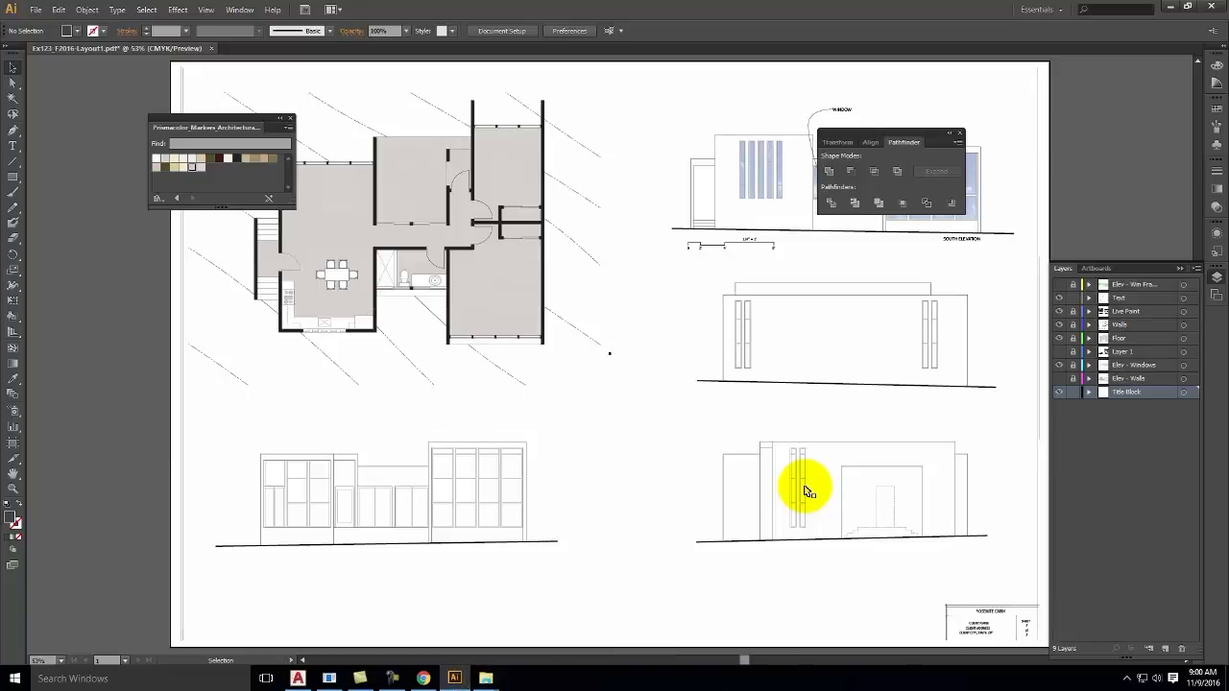
pyautogui.click(40, 10)
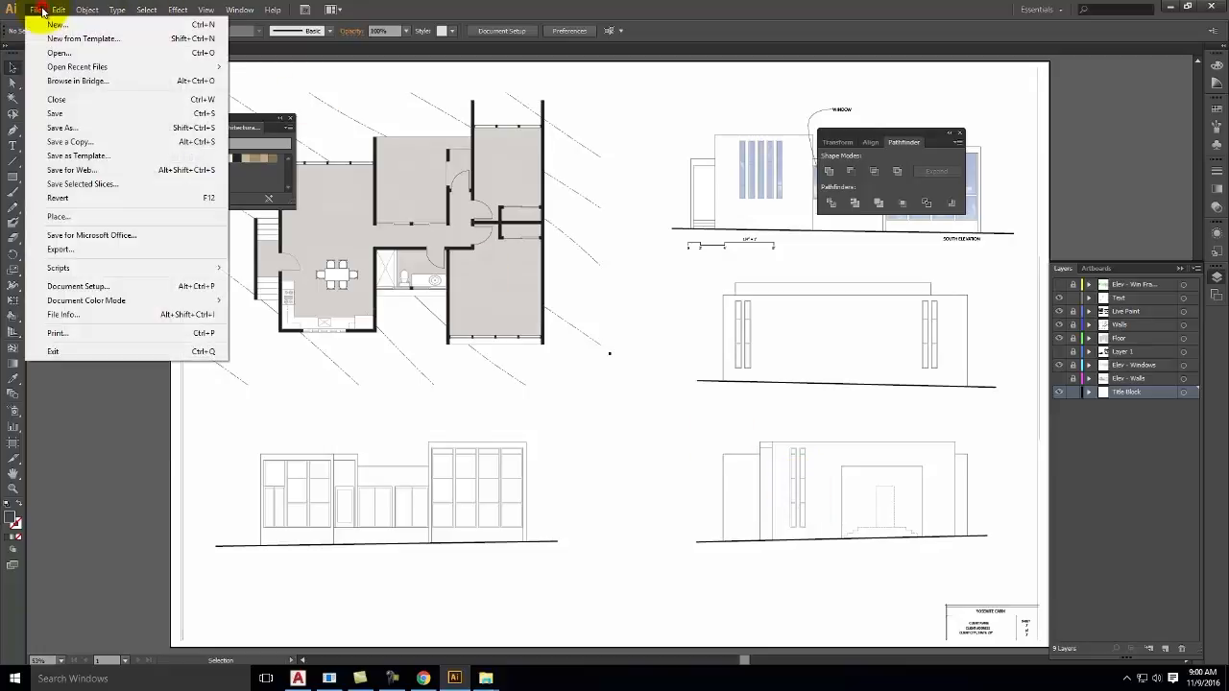
pyautogui.click(55, 115)
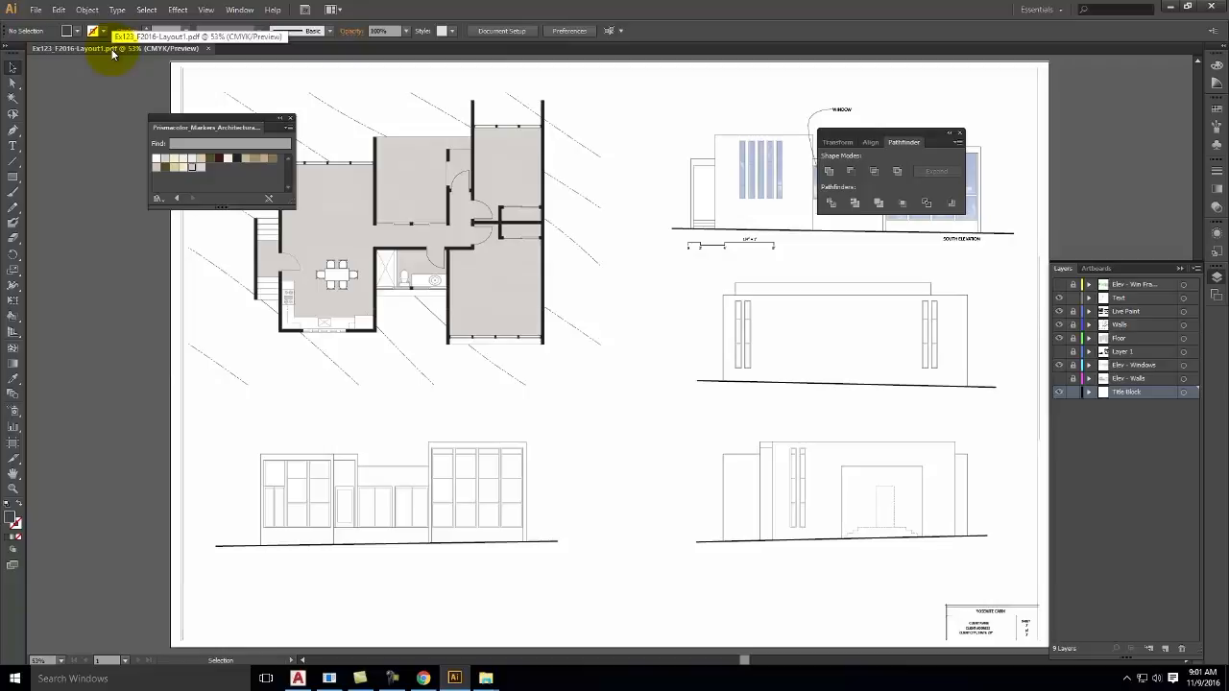
pyautogui.click(1209, 14)
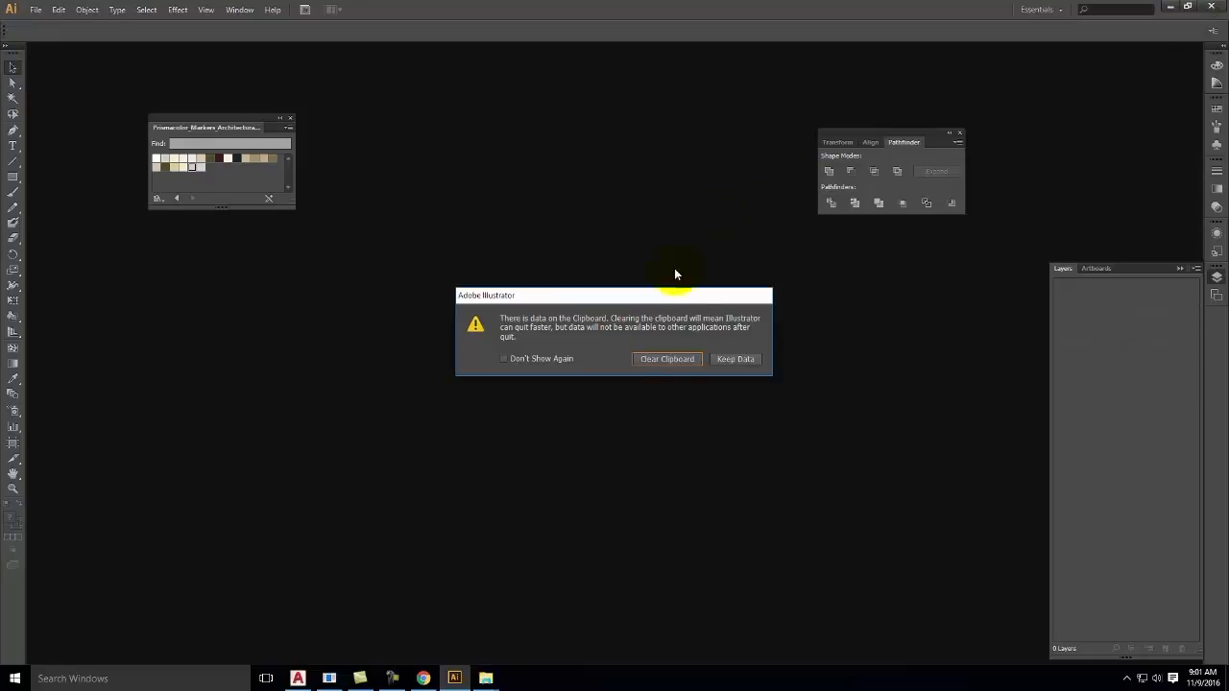
pyautogui.click(684, 360)
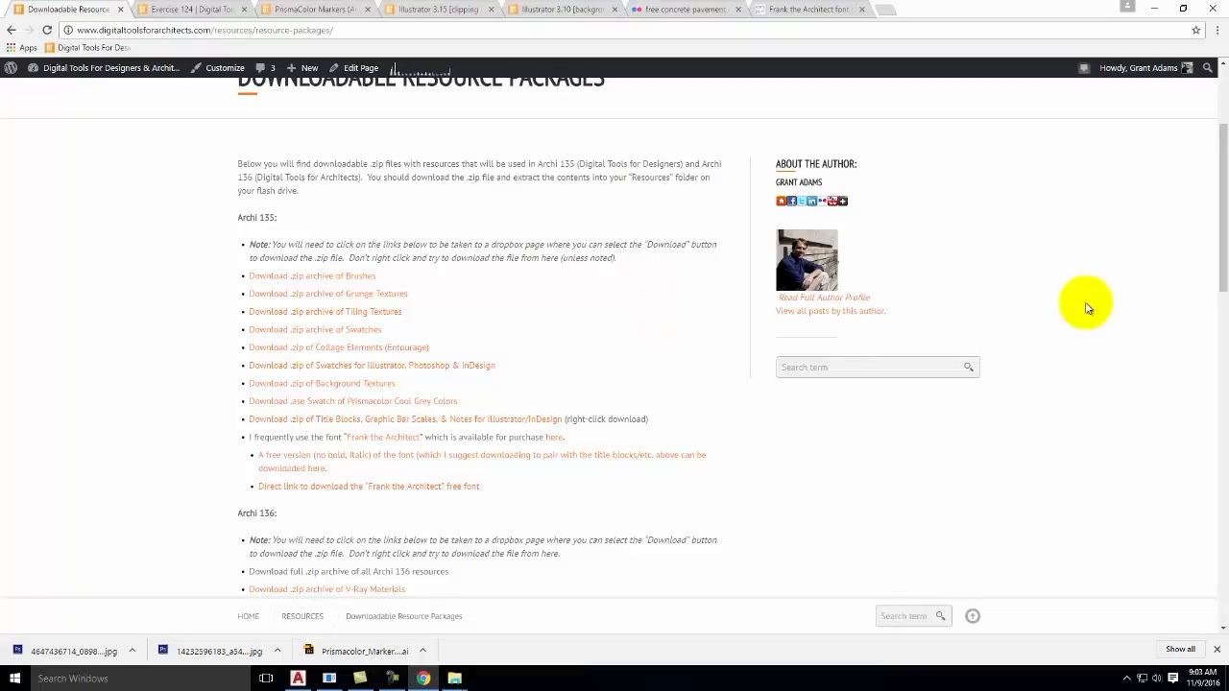
# - Minimize the browser and go to the OneDrive root folder in File Explorer
pyautogui.click(1158, 8)
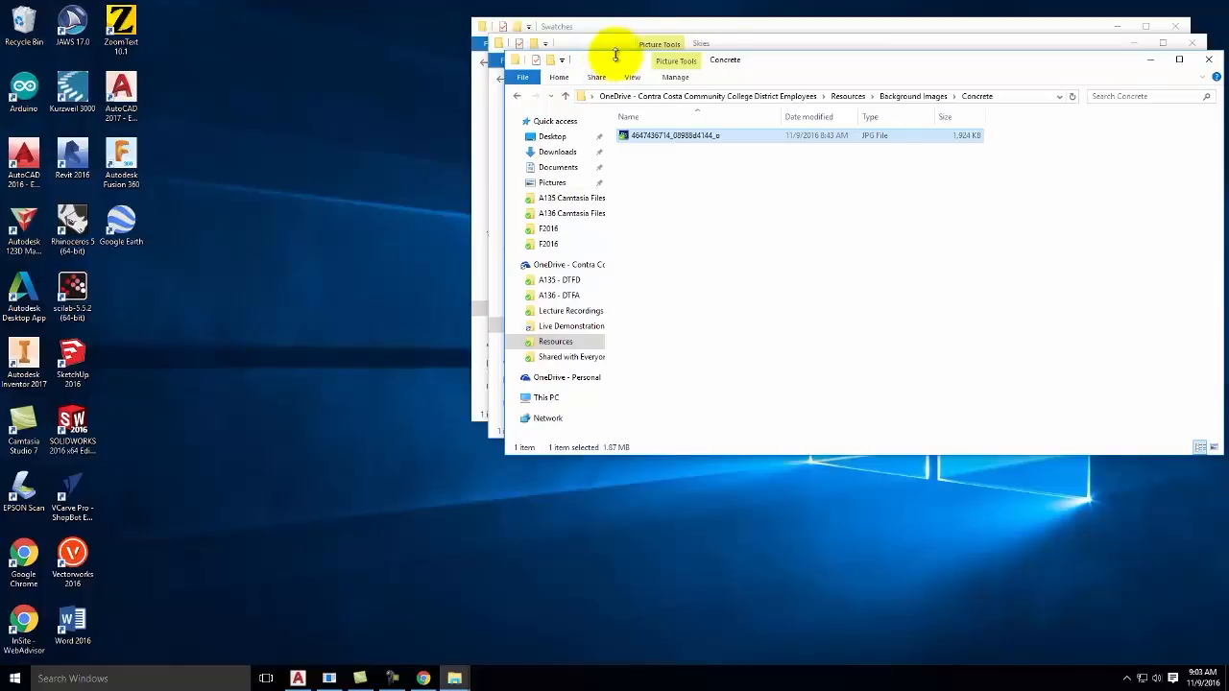
pyautogui.click(614, 96)
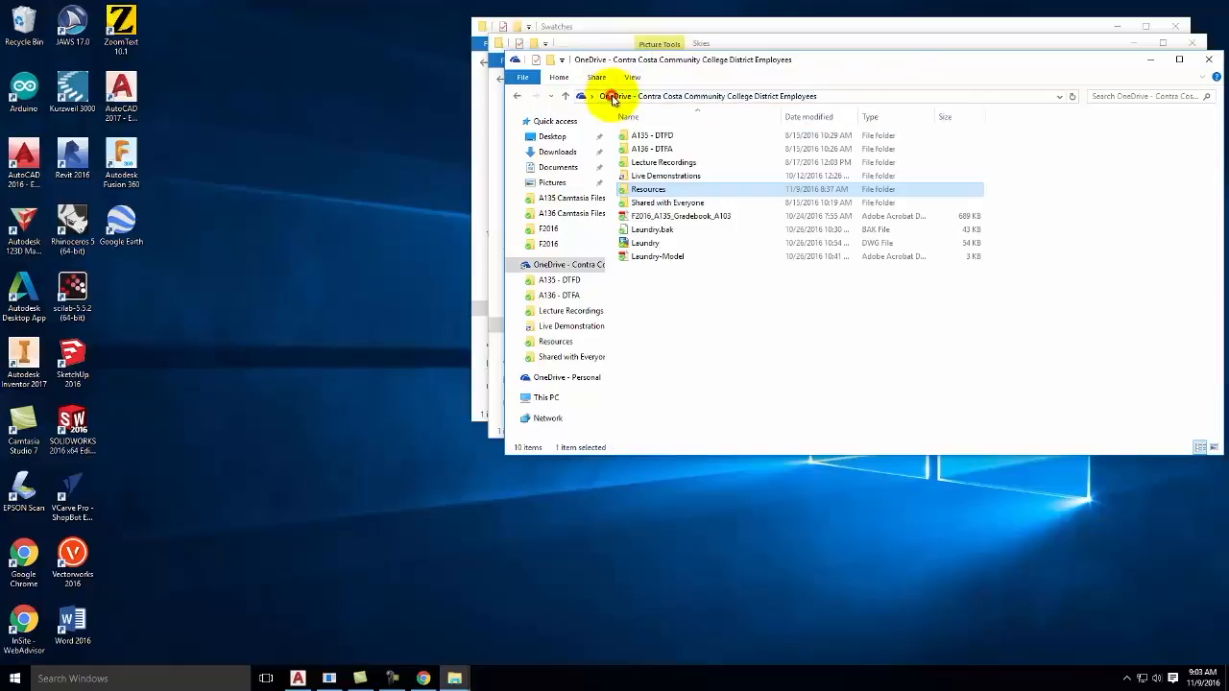
pyautogui.click(658, 151)
pyautogui.doubleClick(653, 137)
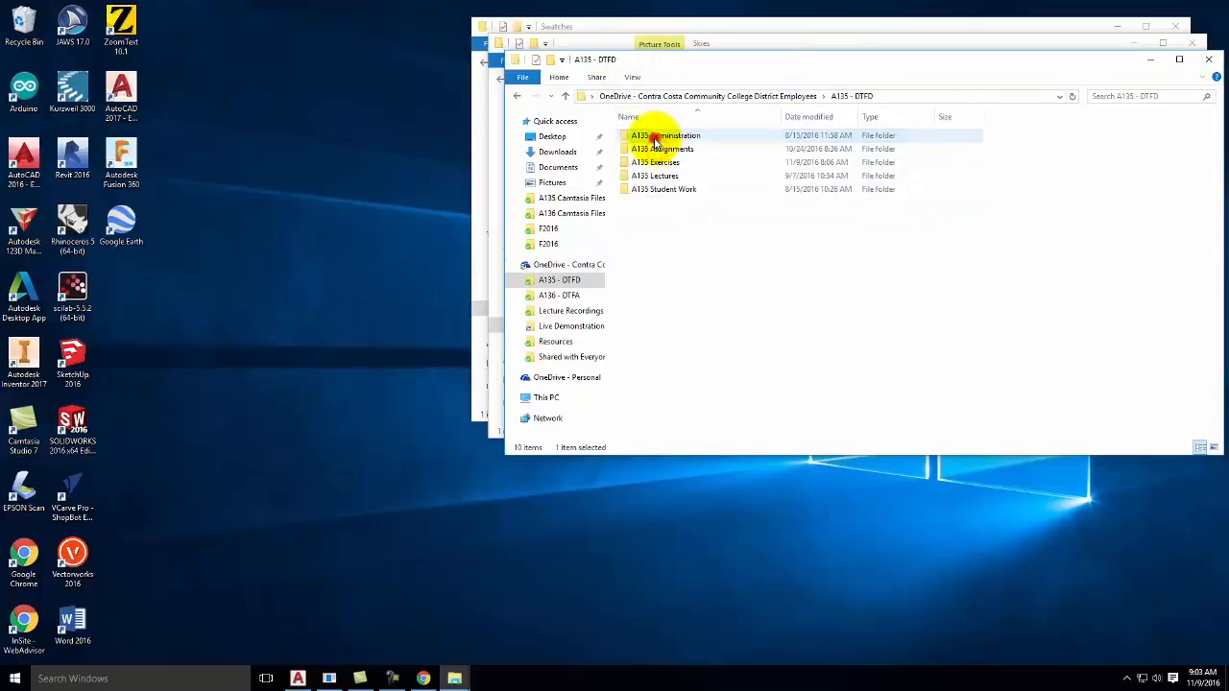
pyautogui.click(516, 96)
# - Open the Ex124 folder inside Live Demonstrations, Live - A135 Exercises
pyautogui.doubleClick(653, 176)
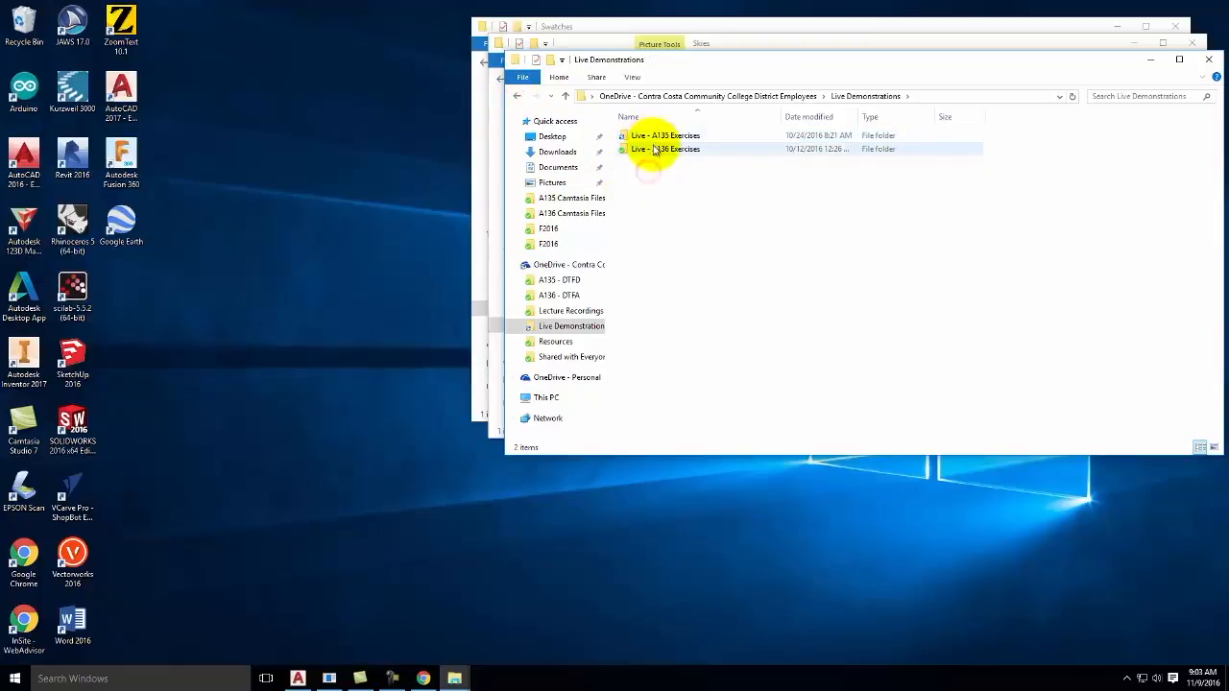
pyautogui.doubleClick(649, 136)
pyautogui.doubleClick(645, 429)
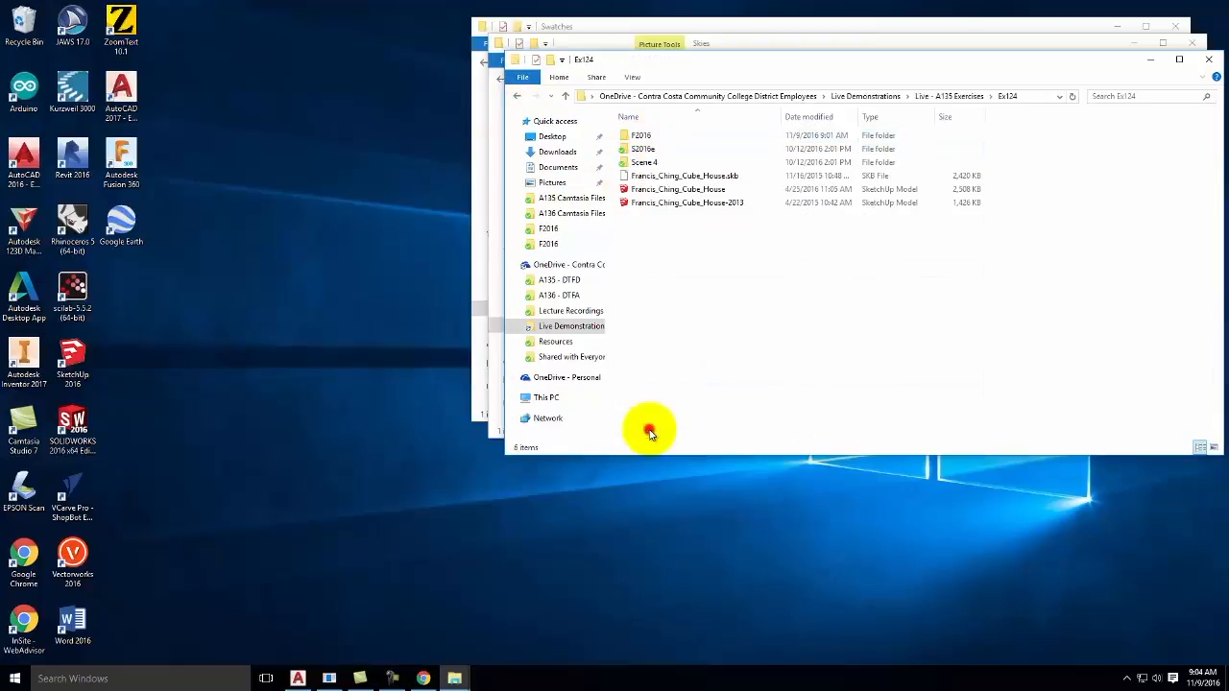
# - Open the Ex123_F2016-Layout1 PDF from the F2016 folder in Adobe Acrobat
pyautogui.doubleClick(649, 136)
pyautogui.click(650, 139)
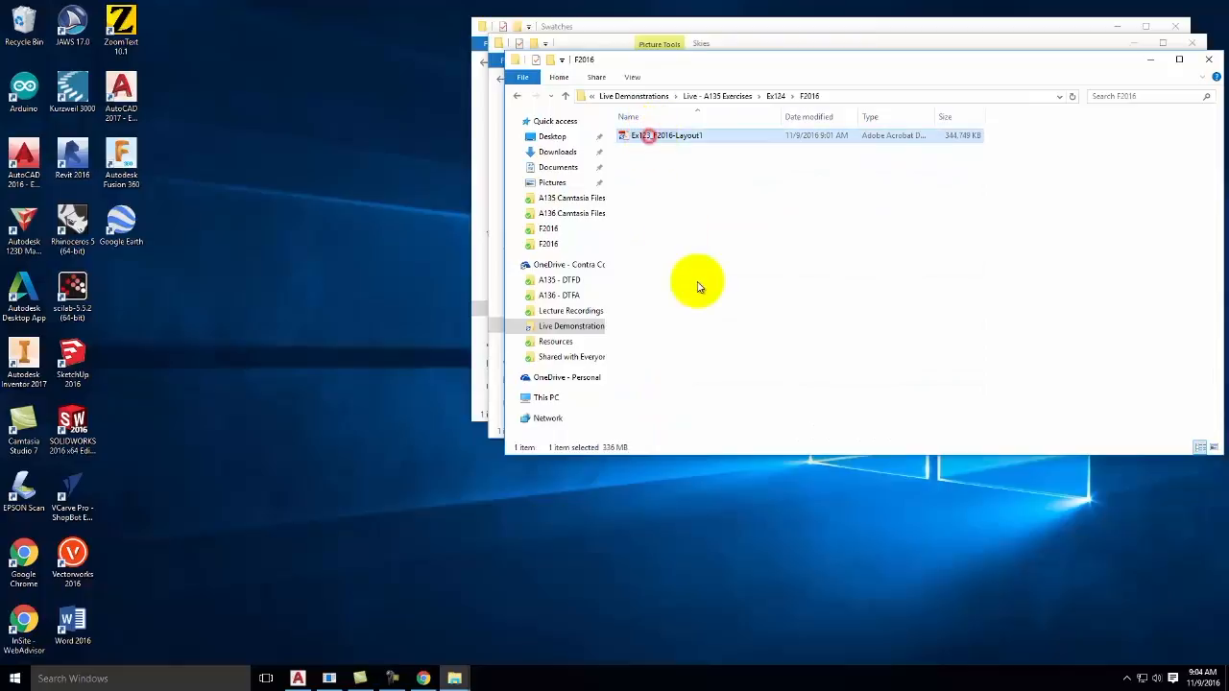
pyautogui.doubleClick(652, 140)
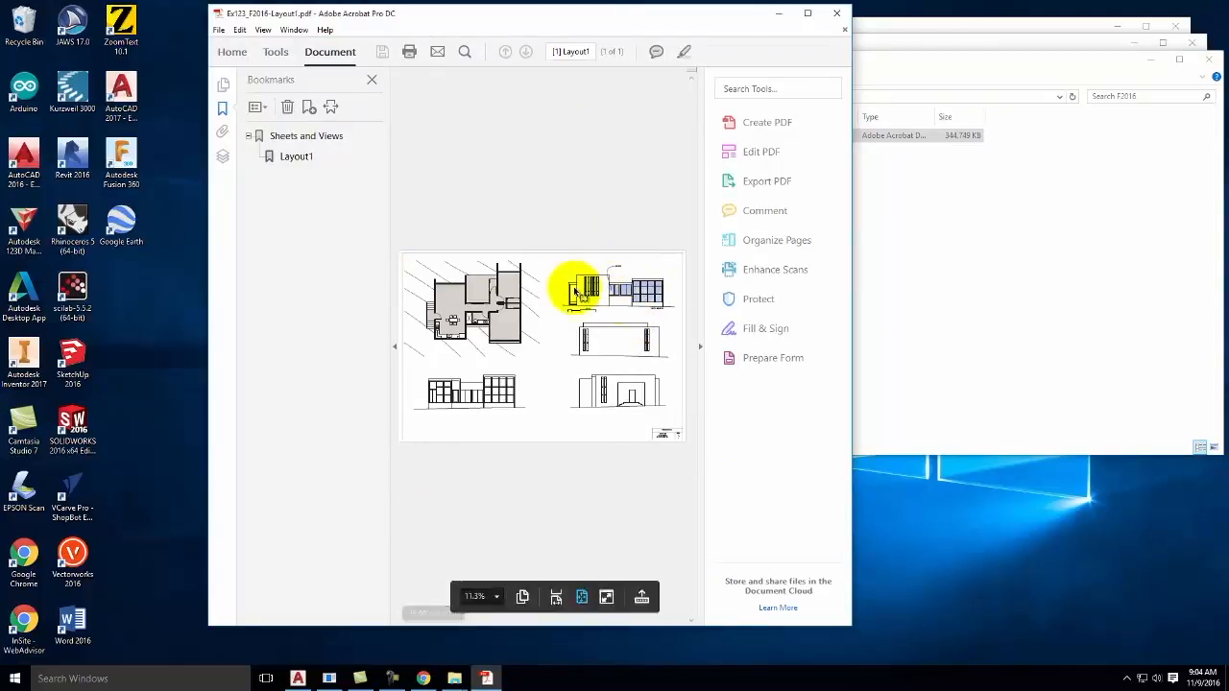
# - Start printing the PDF and choose the \\goprint1\ET116_T520c plotter as the printer
pyautogui.click(221, 30)
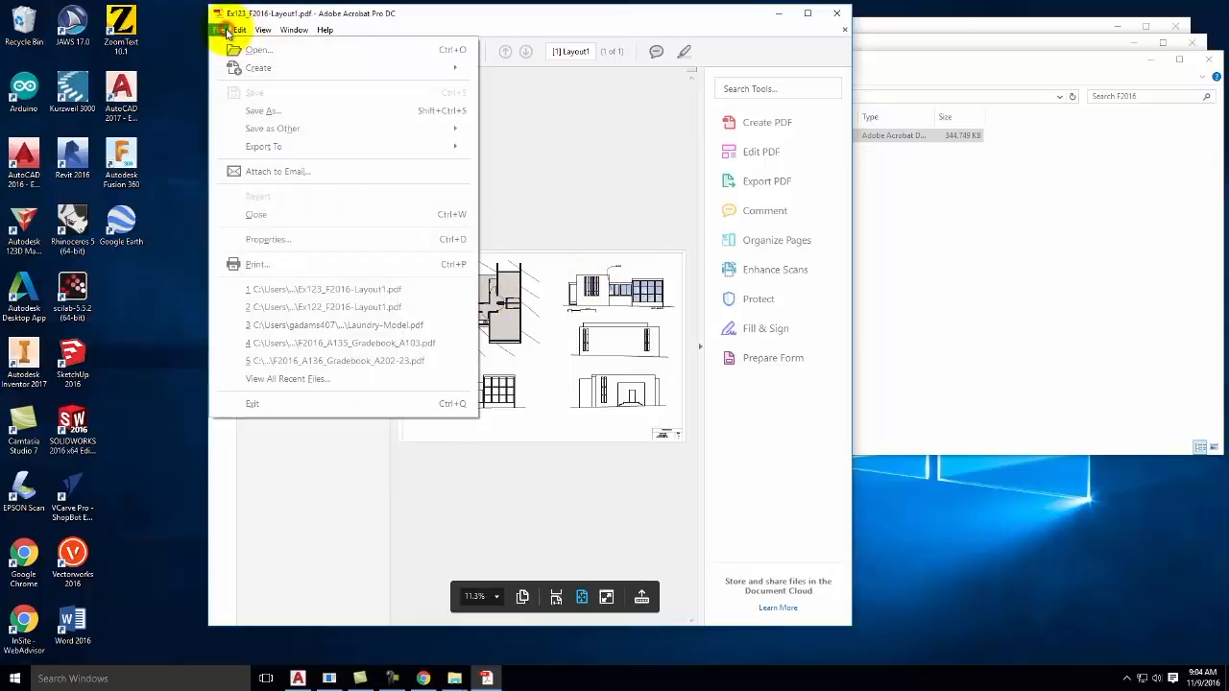
pyautogui.click(255, 265)
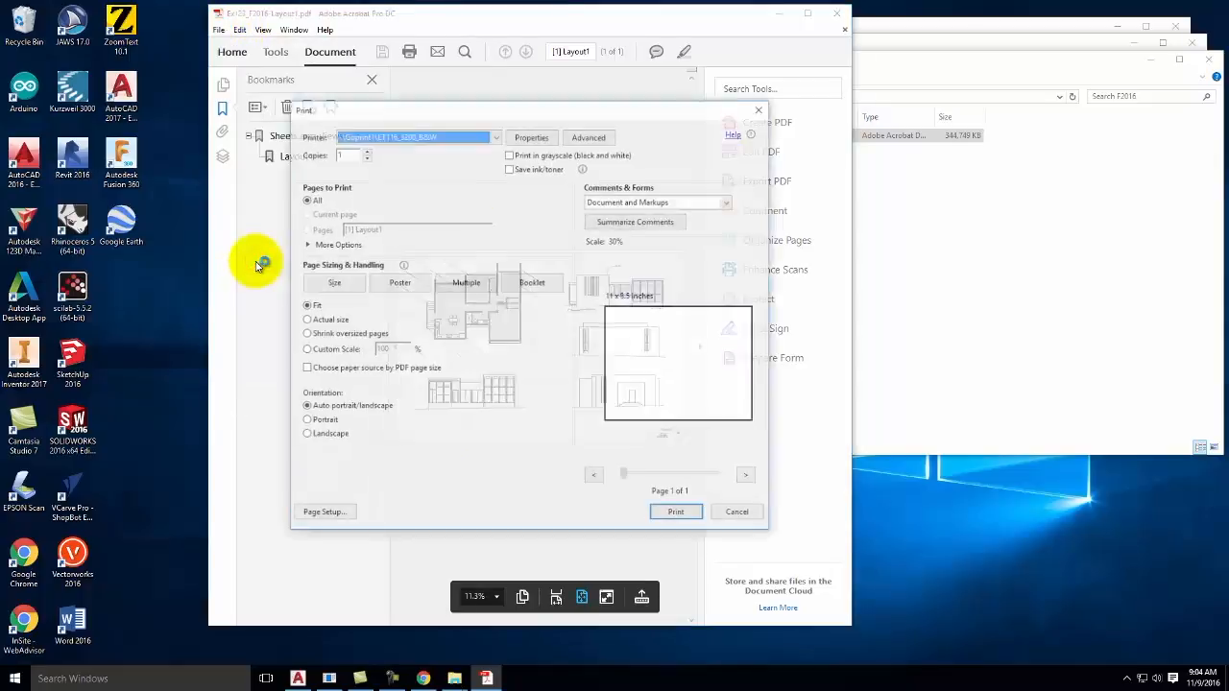
pyautogui.click(399, 136)
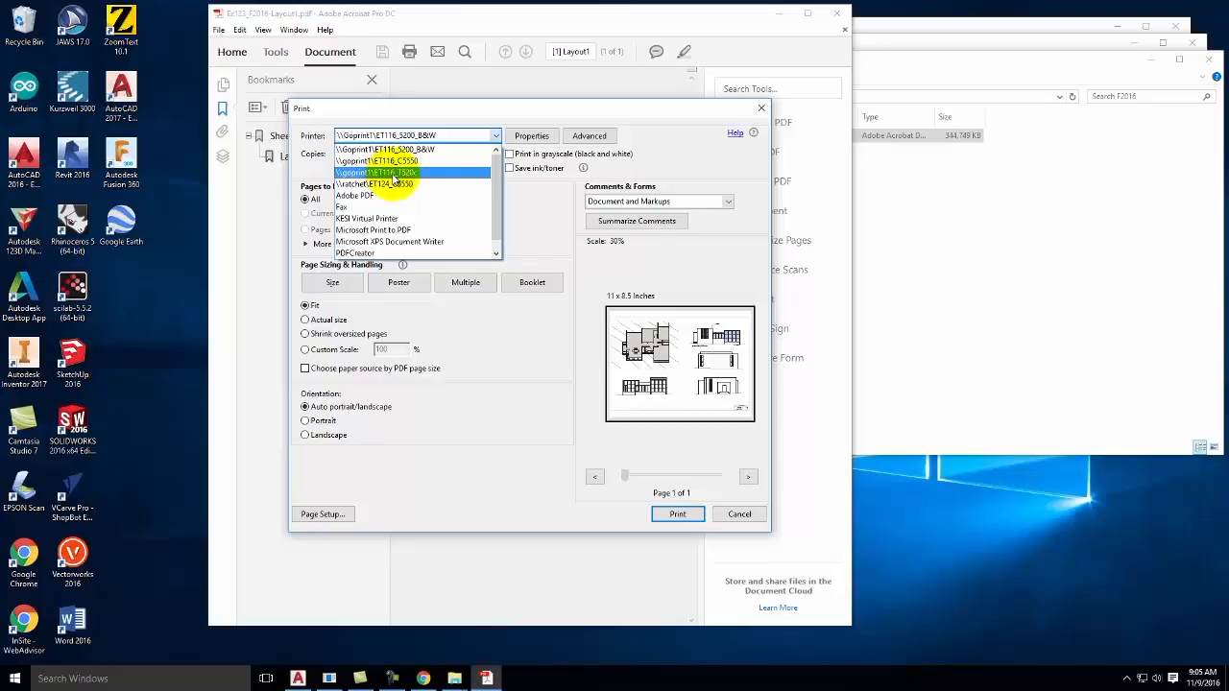
pyautogui.click(394, 178)
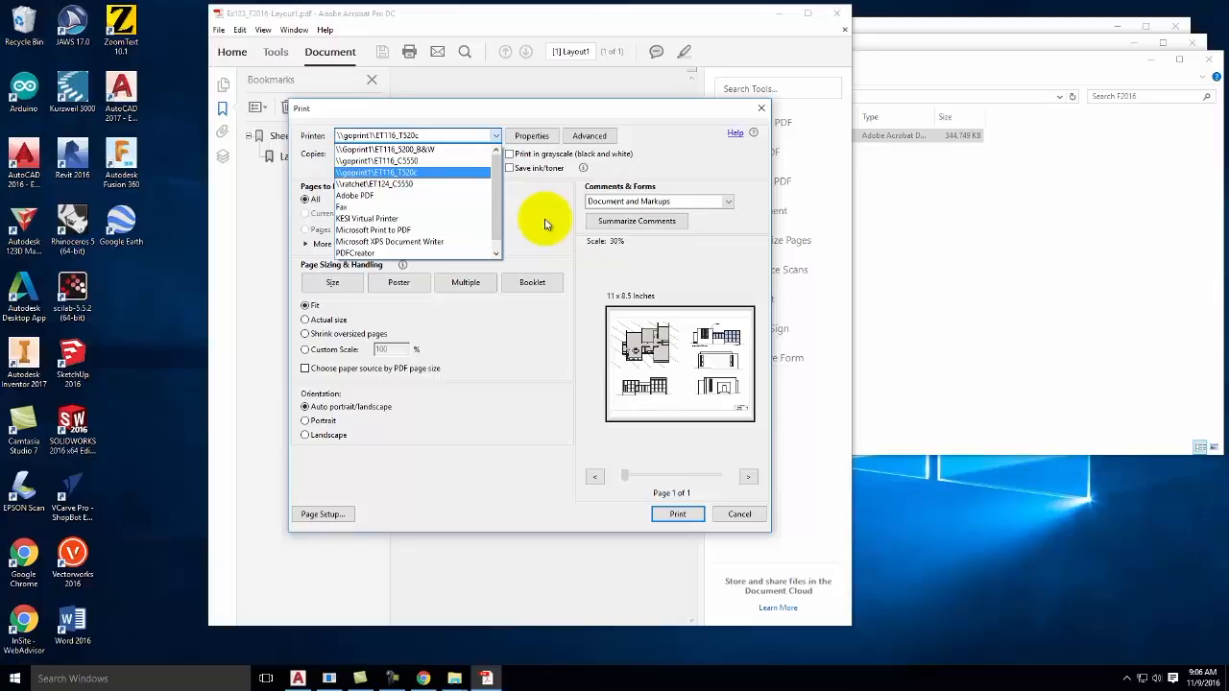
pyautogui.click(393, 678)
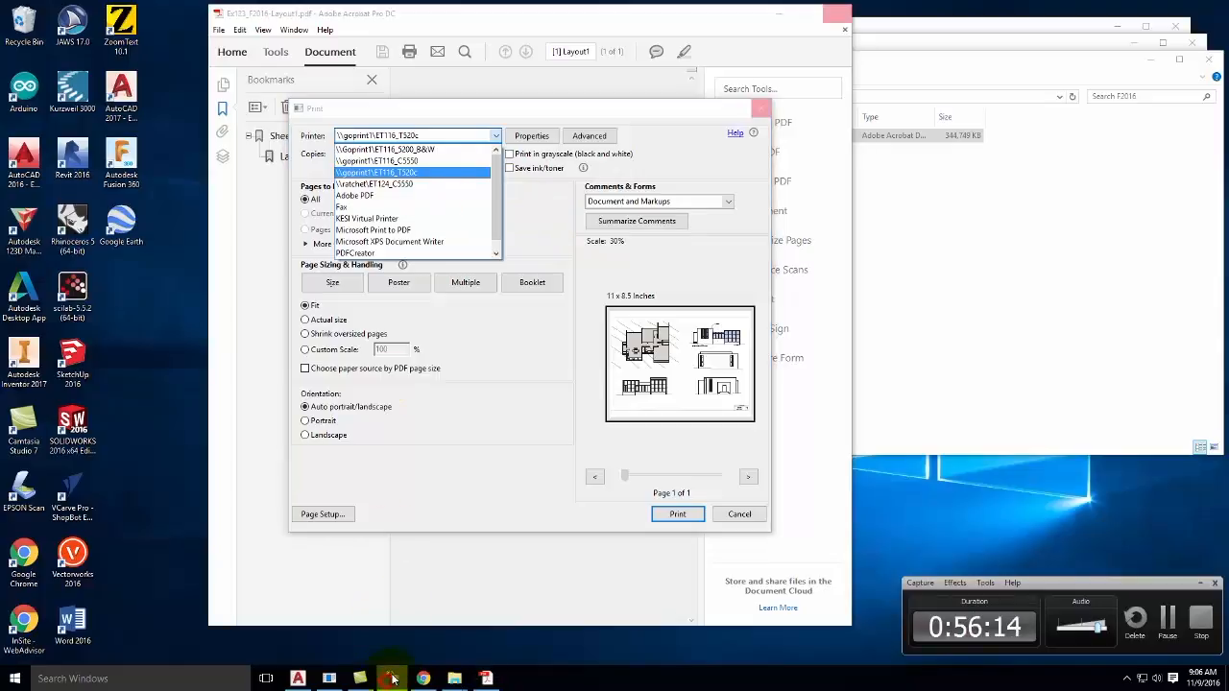
pyautogui.click(1168, 626)
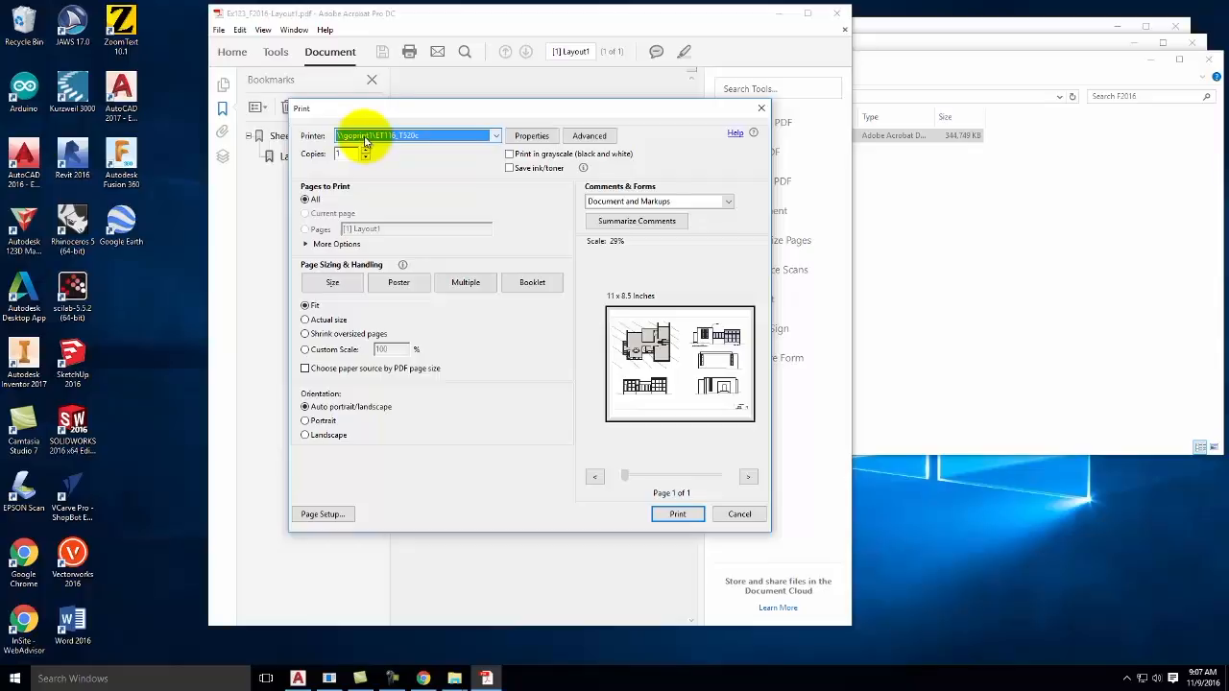
# - In the plotter's properties, set the document size to Arch D from the Architectural sizes and refresh the currently loaded paper information
pyautogui.click(537, 138)
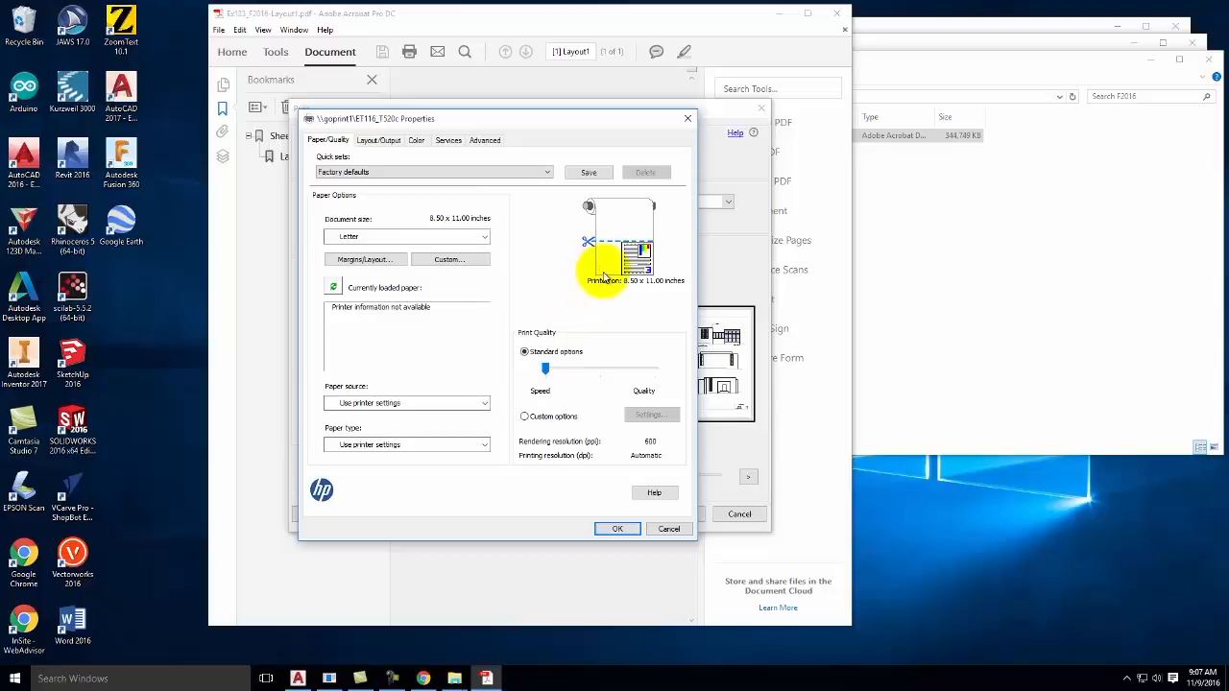
pyautogui.click(352, 240)
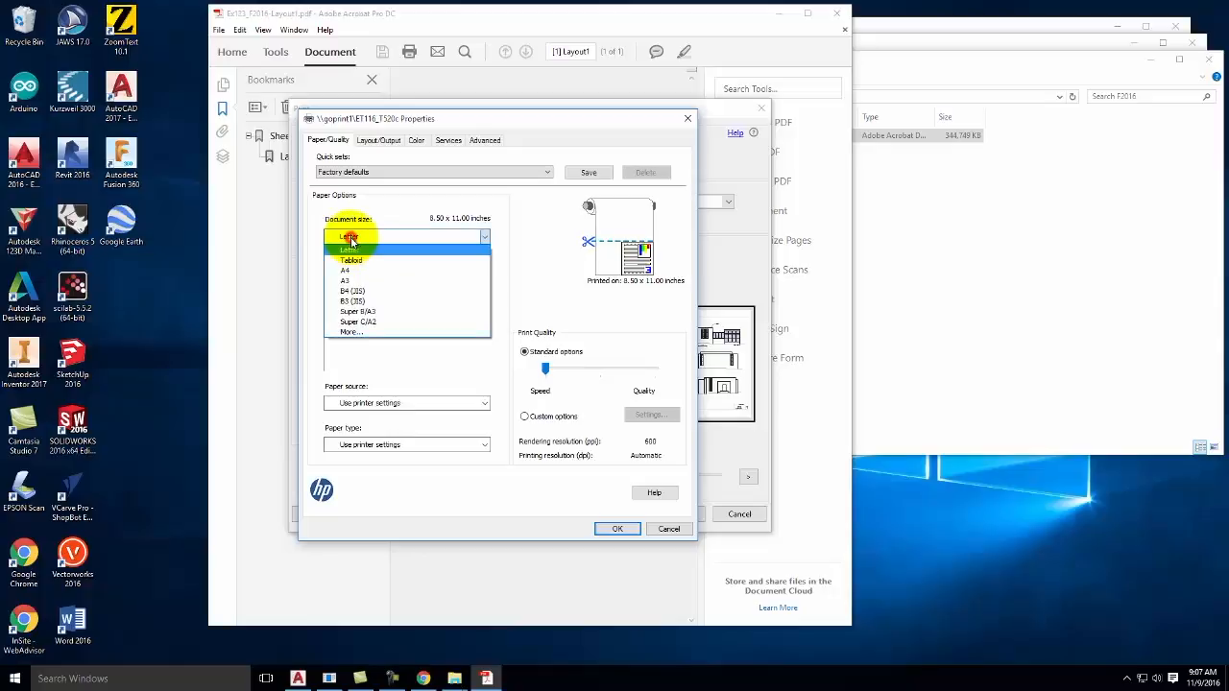
pyautogui.click(347, 333)
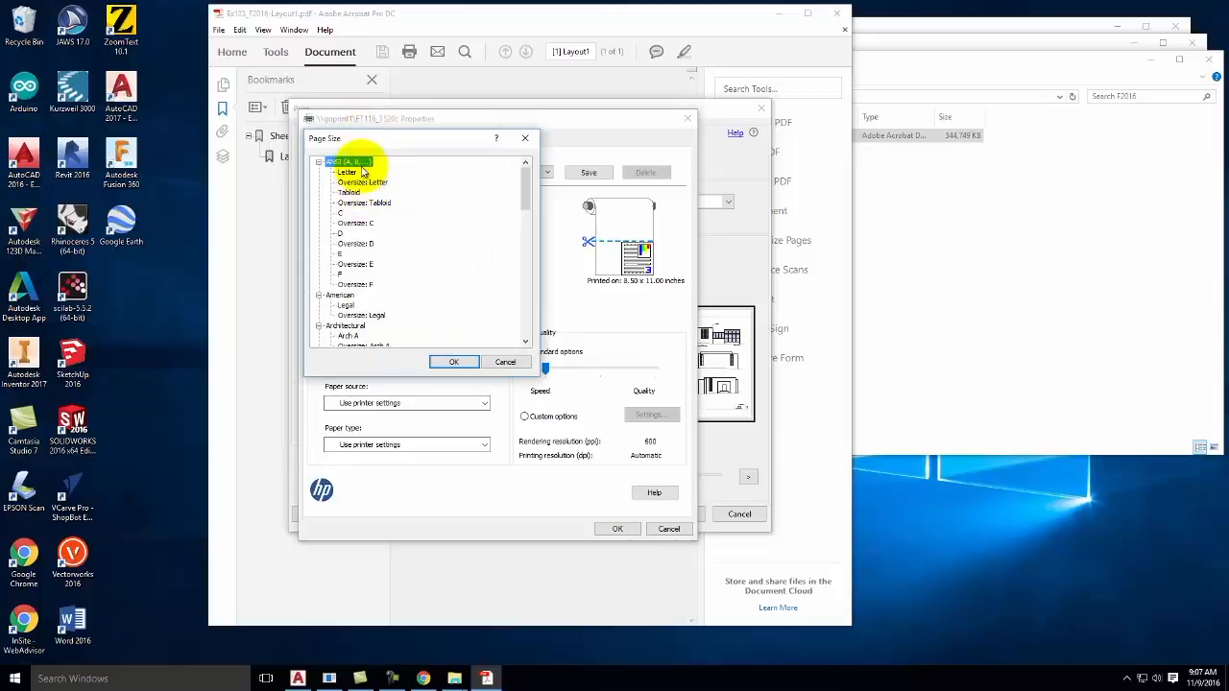
pyautogui.moveTo(524, 183); pyautogui.dragTo(472, 208)
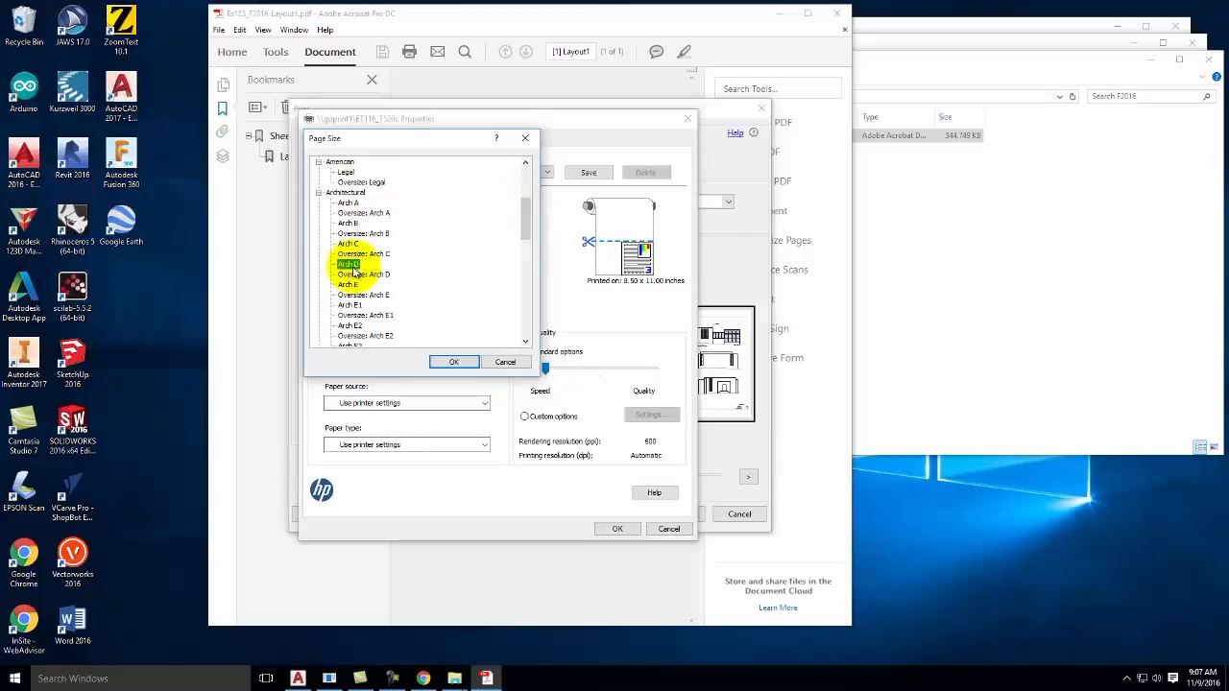
pyautogui.click(456, 362)
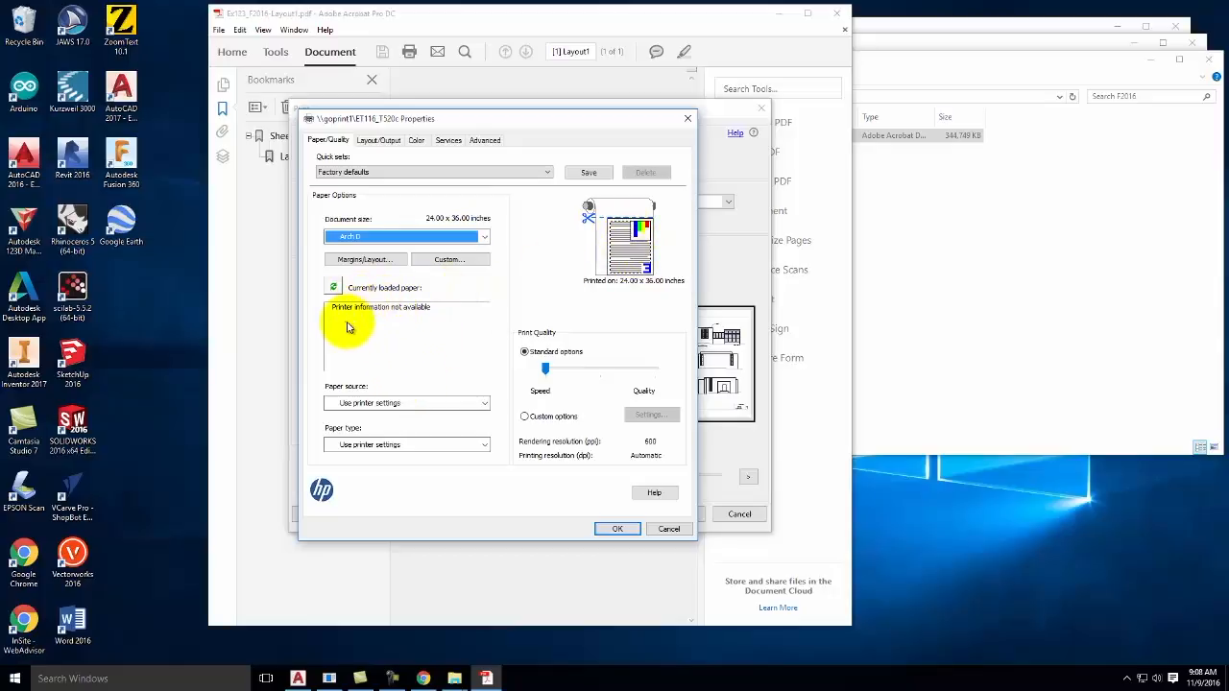
pyautogui.click(333, 287)
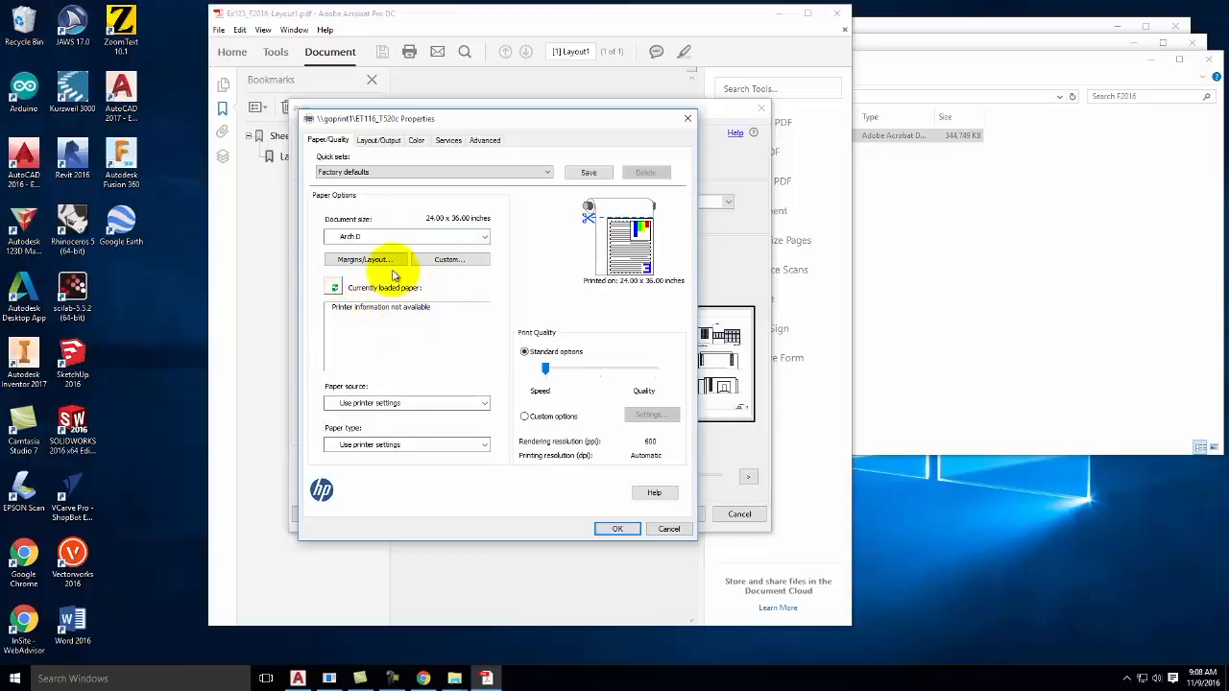
pyautogui.click(470, 260)
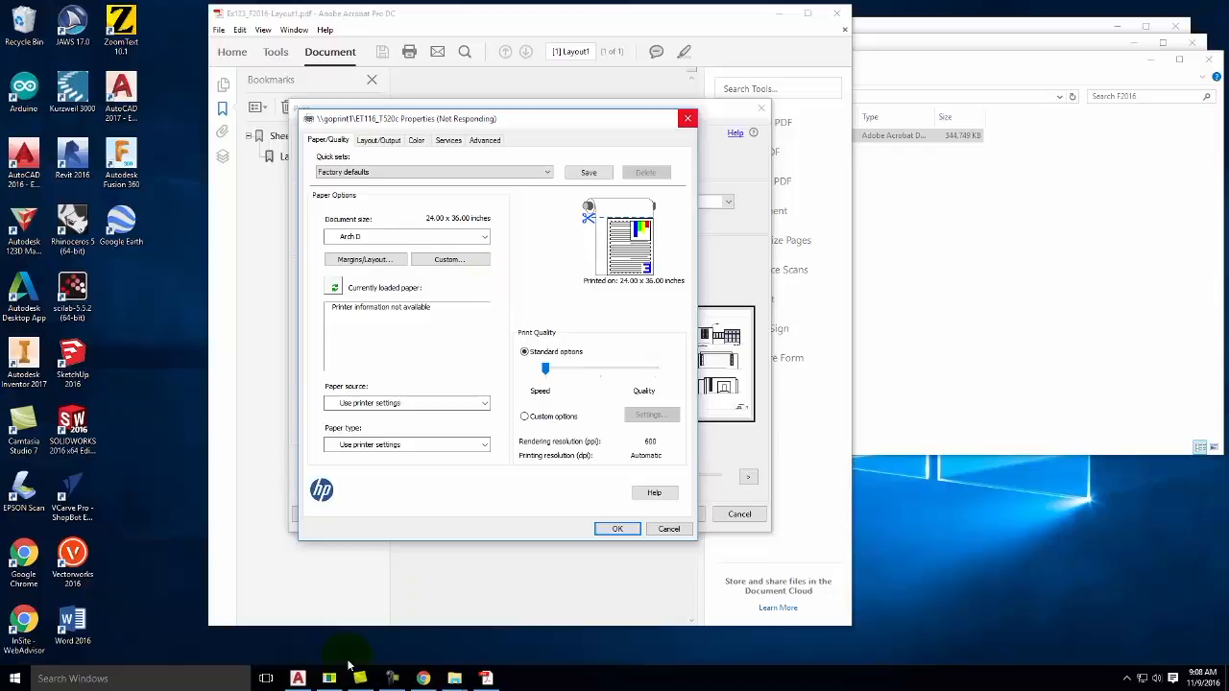
pyautogui.click(392, 678)
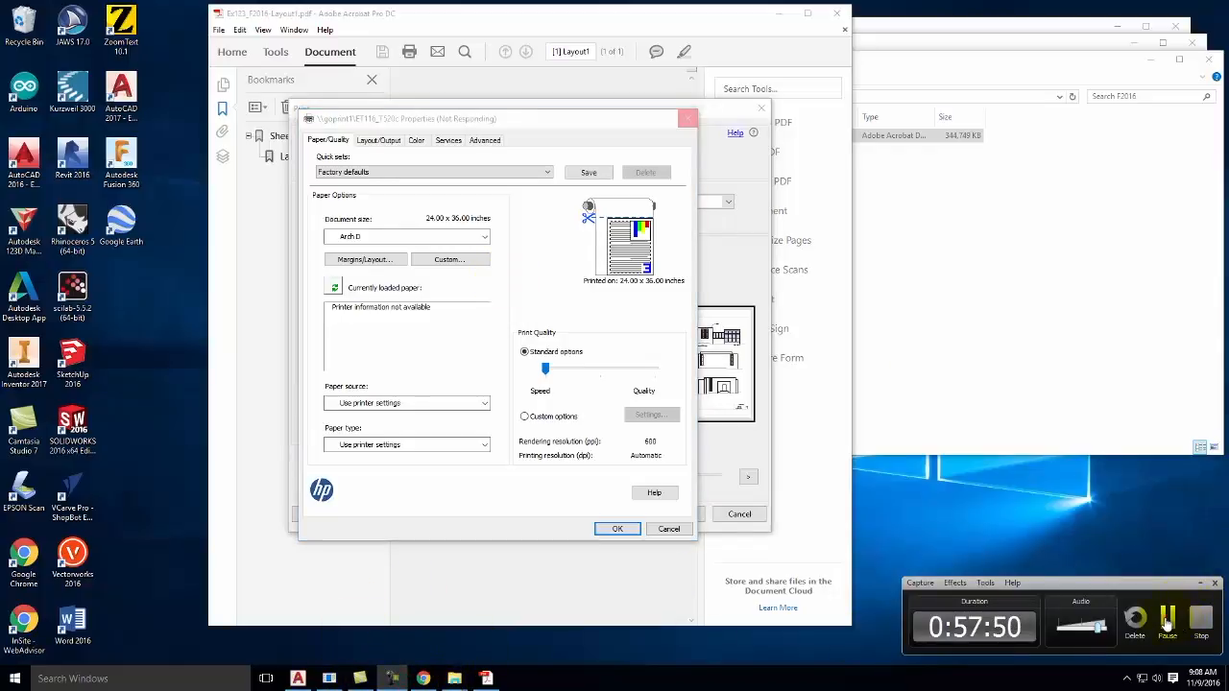
pyautogui.click(1185, 619)
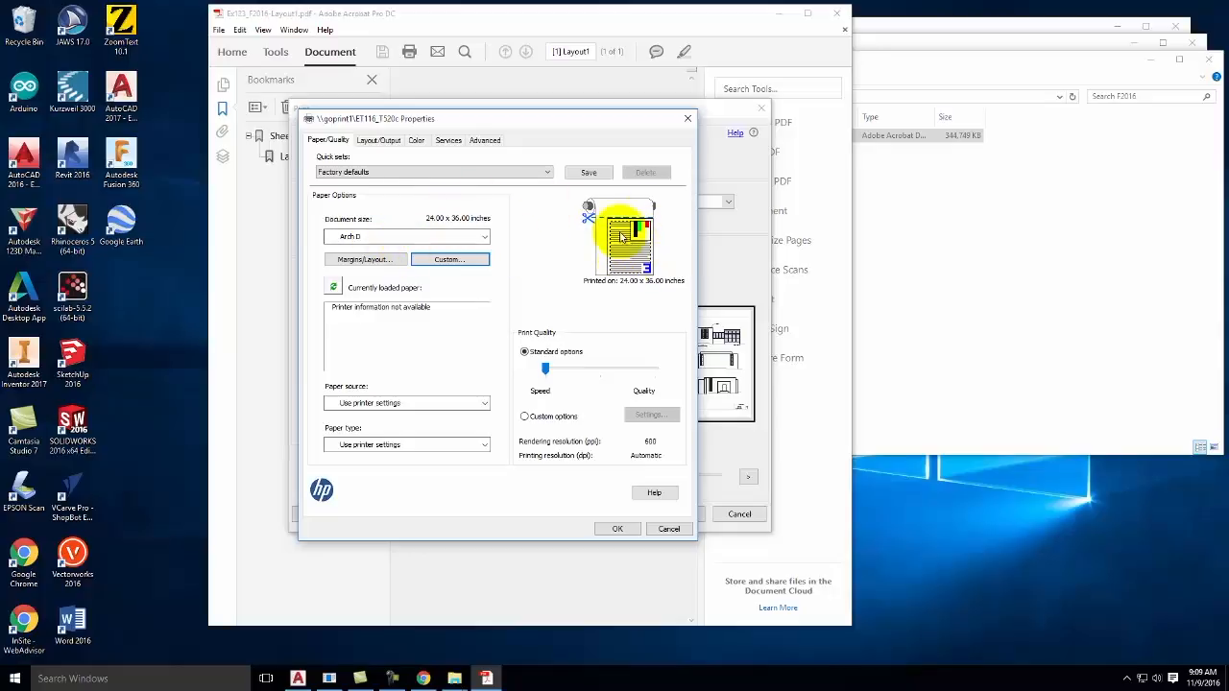
# - Save a custom paper size named 36X24 with width 36.00 and length 24.00 inches, letting the driver interchange the values, and close the dialog
pyautogui.click(468, 258)
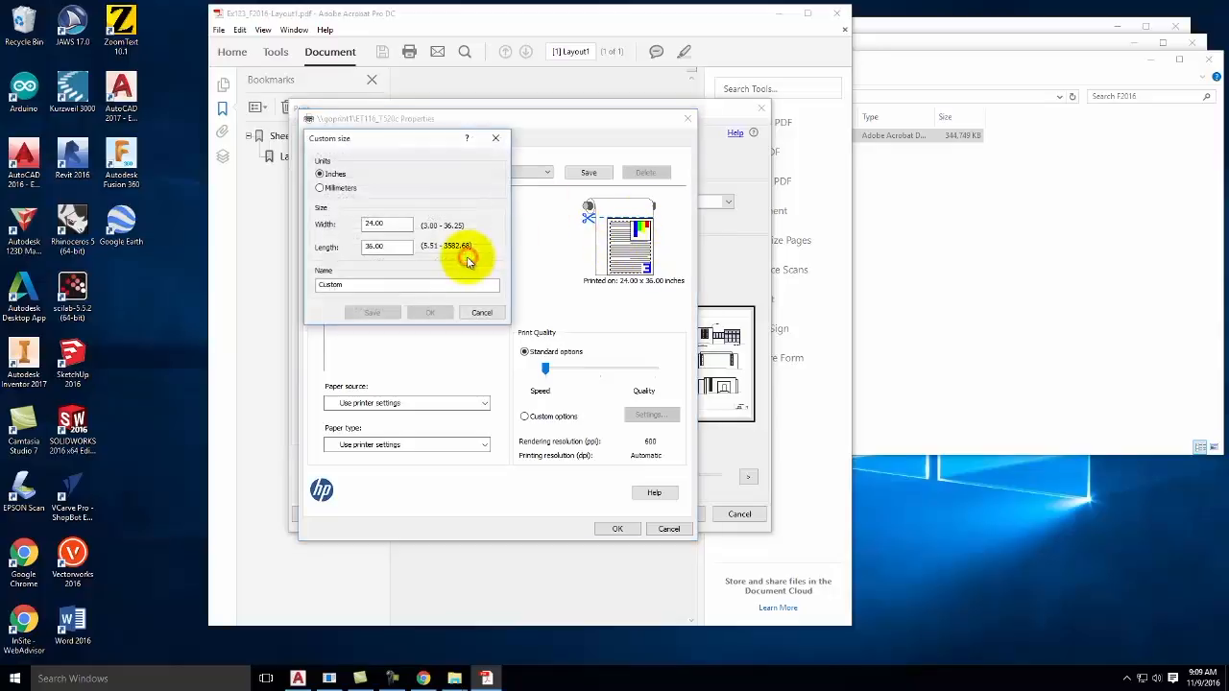
pyautogui.tripleClick(379, 224)
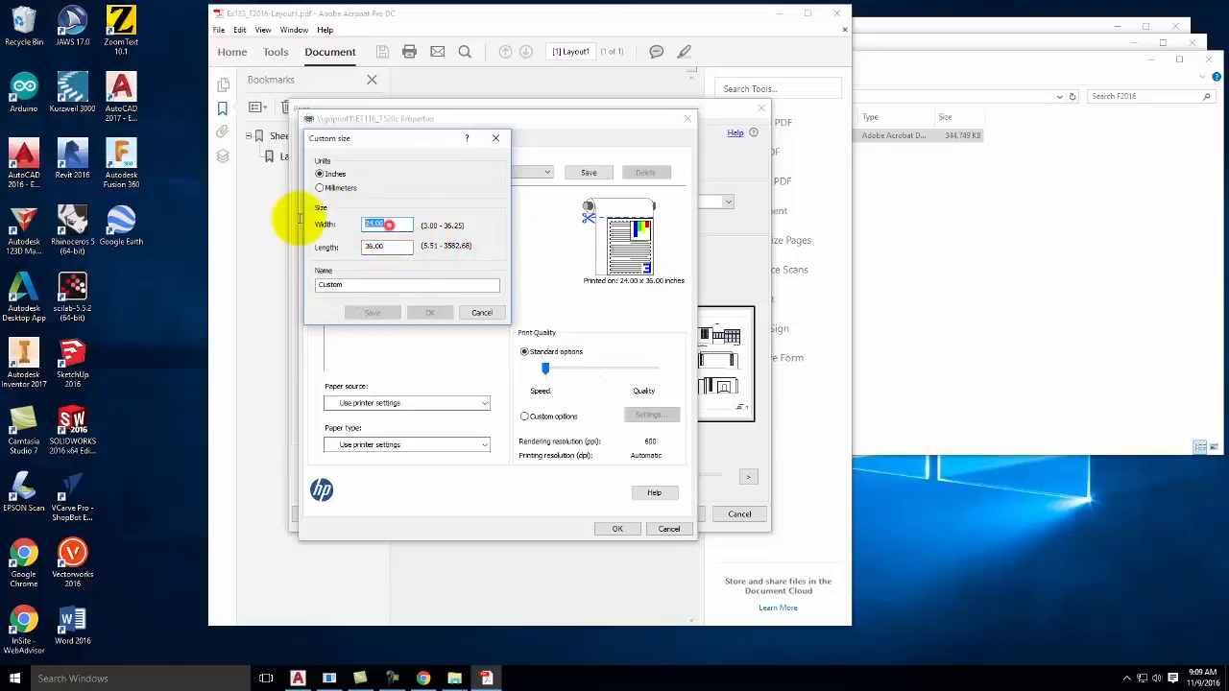
pyautogui.write('36.00')
pyautogui.press('Tab')
pyautogui.write('24.00')
pyautogui.press('Tab')
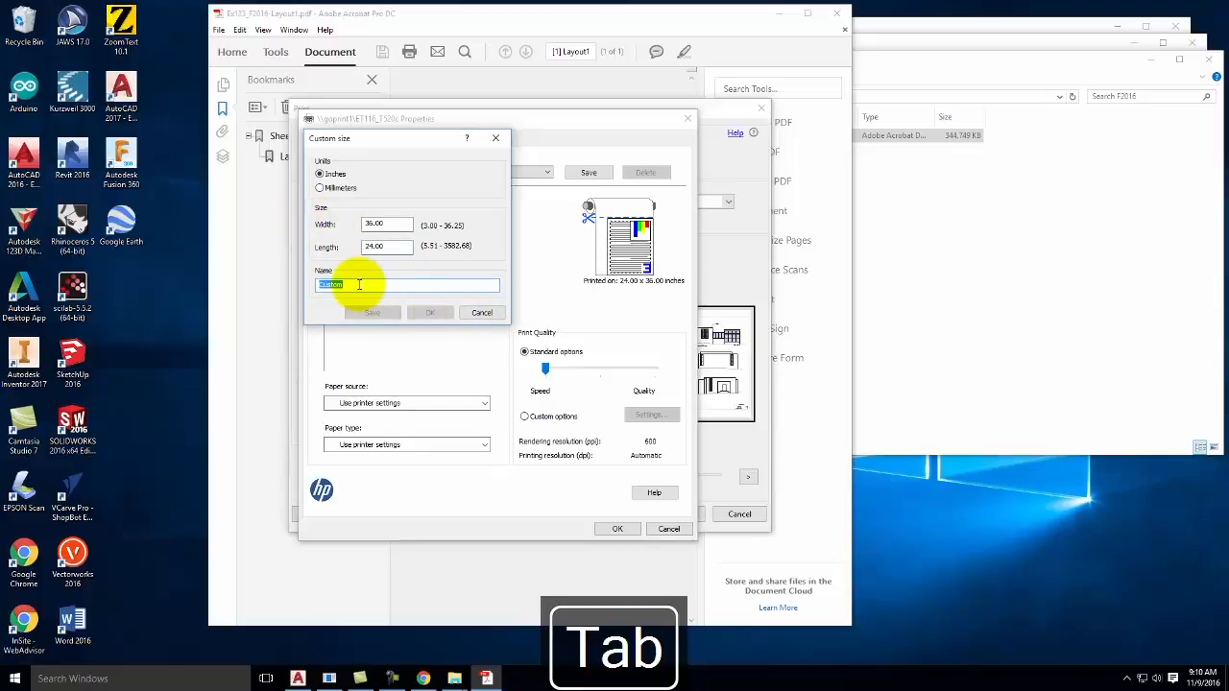
pyautogui.write('36X24')
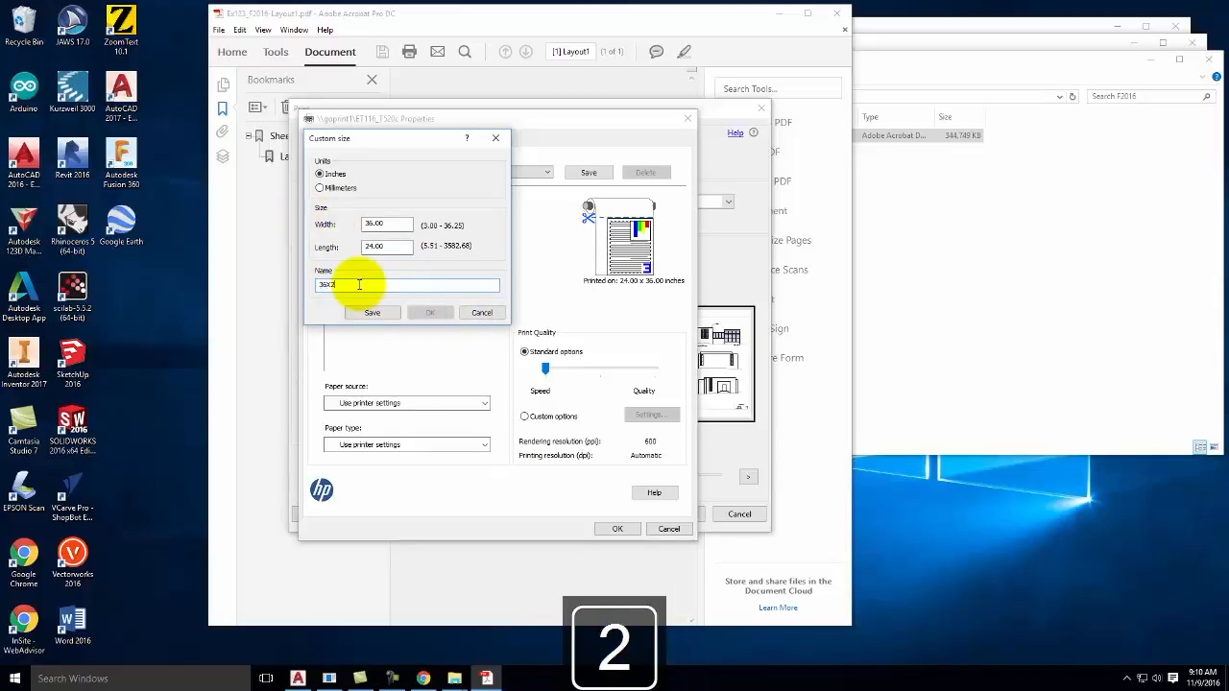
pyautogui.click(373, 313)
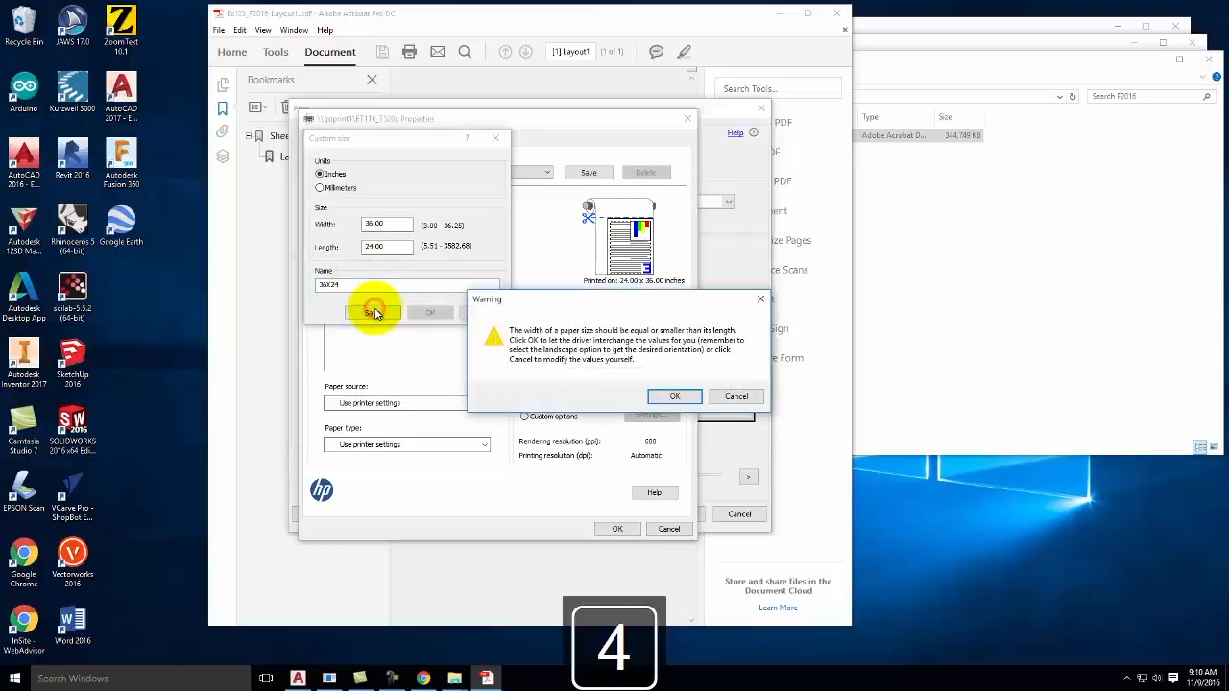
pyautogui.click(674, 397)
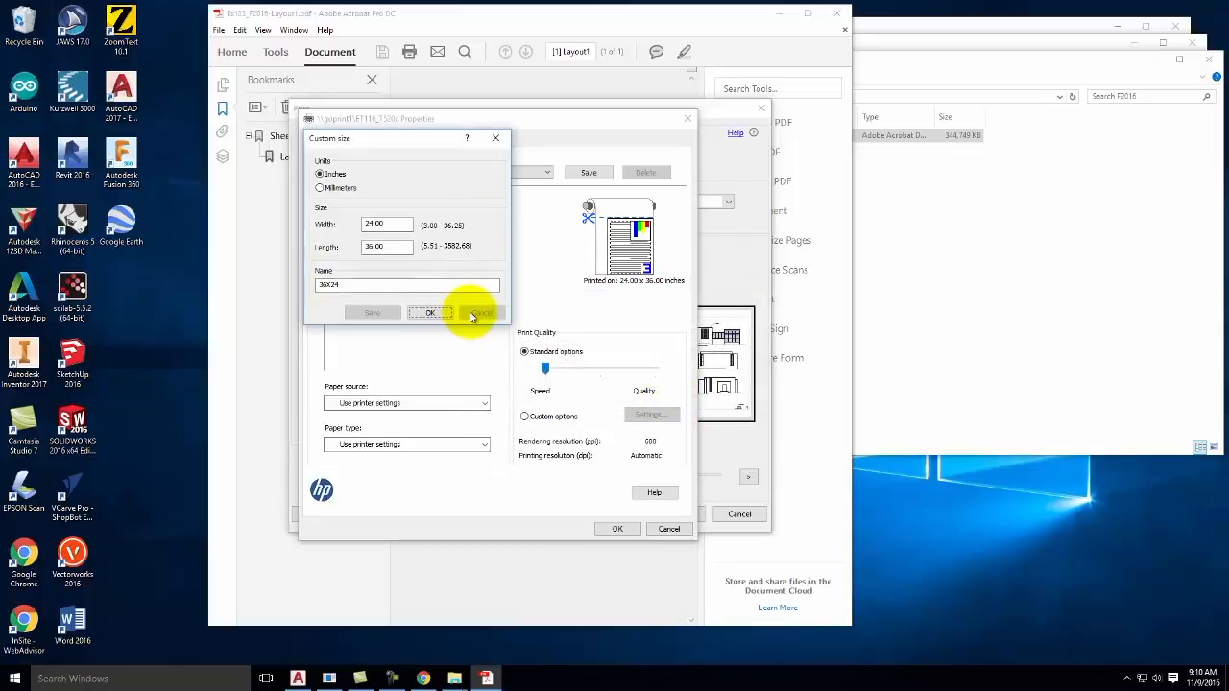
pyautogui.click(494, 138)
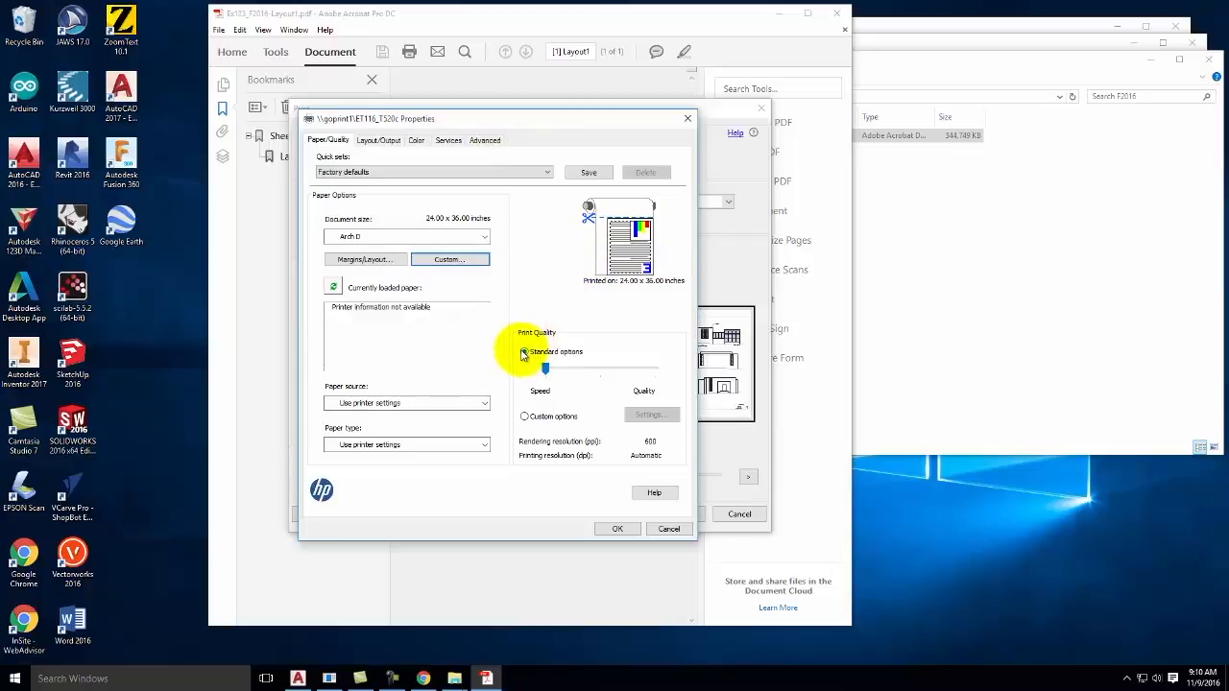
# - Set the paper source to Roll and the paper type to Plain paper
pyautogui.click(544, 370)
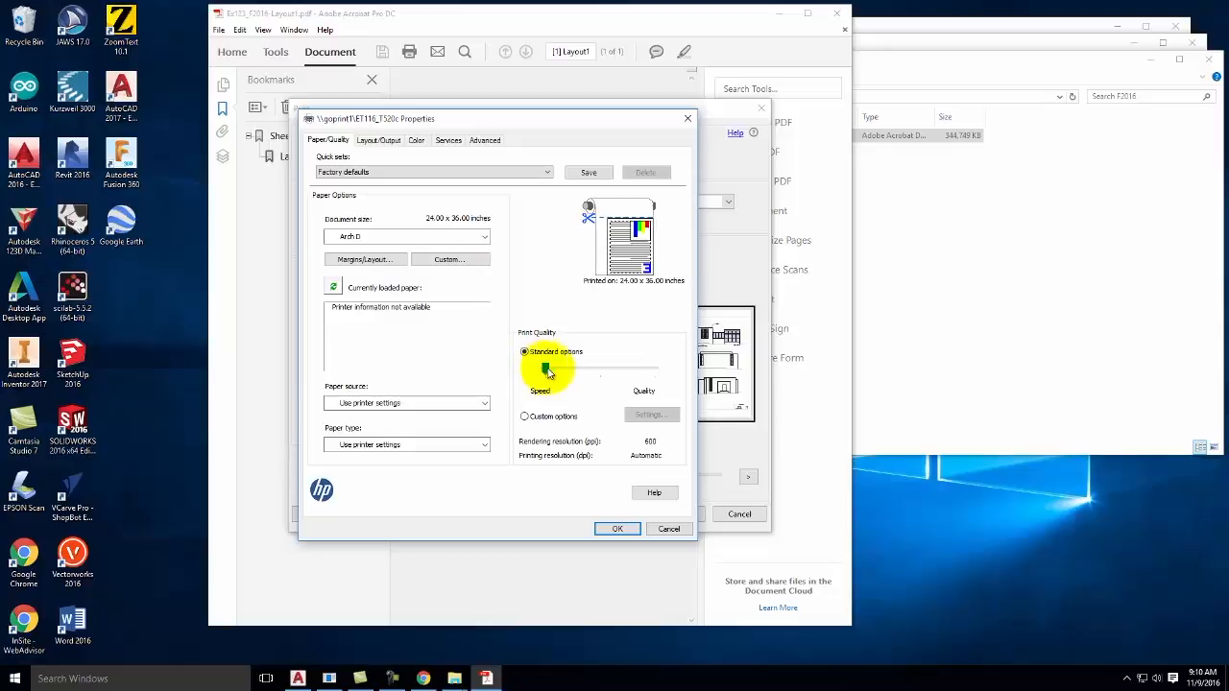
pyautogui.moveTo(544, 366); pyautogui.dragTo(506, 370)
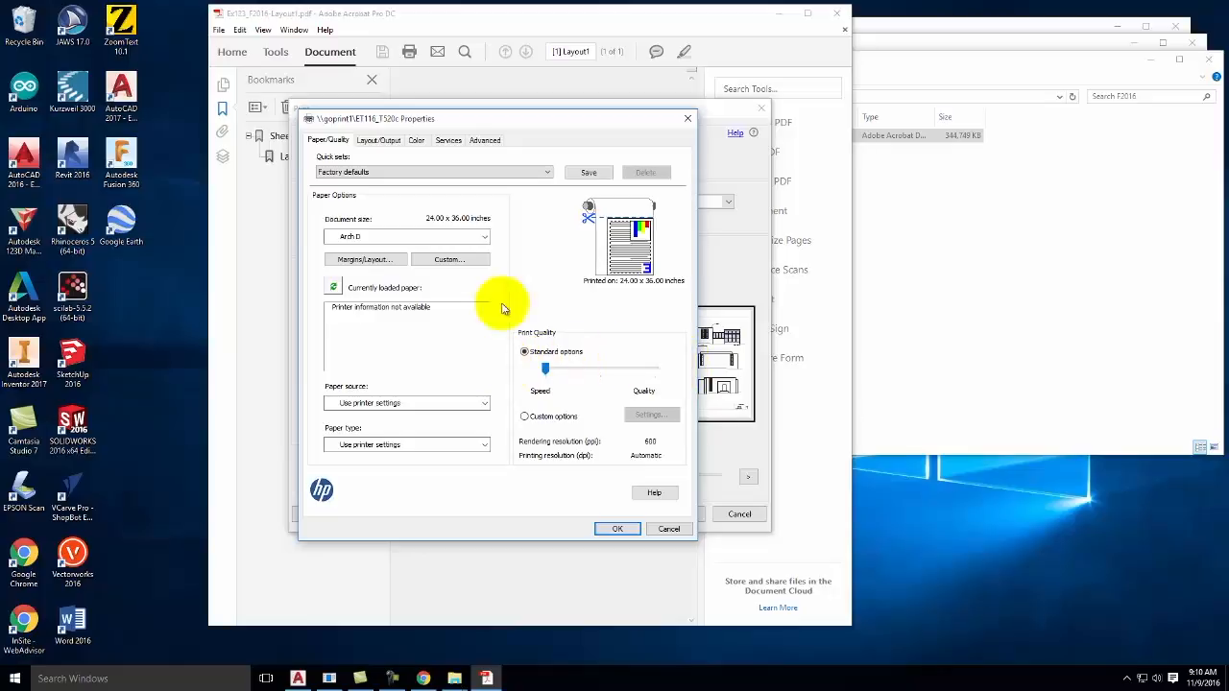
pyautogui.click(354, 403)
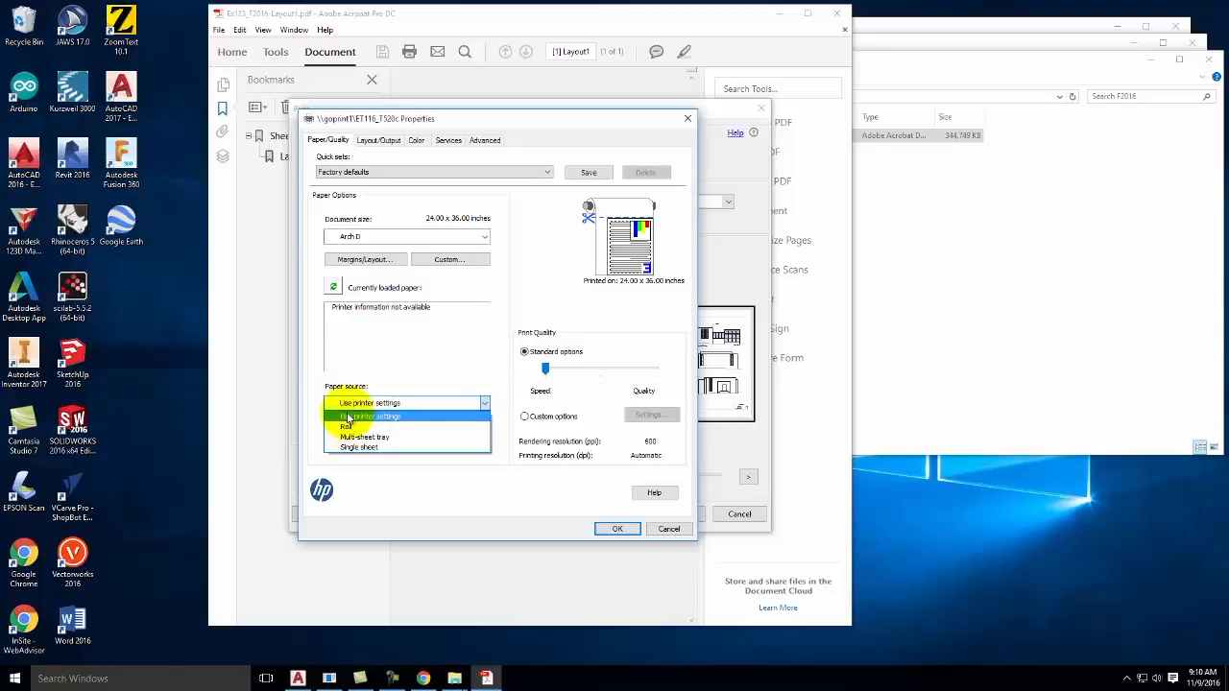
pyautogui.click(365, 428)
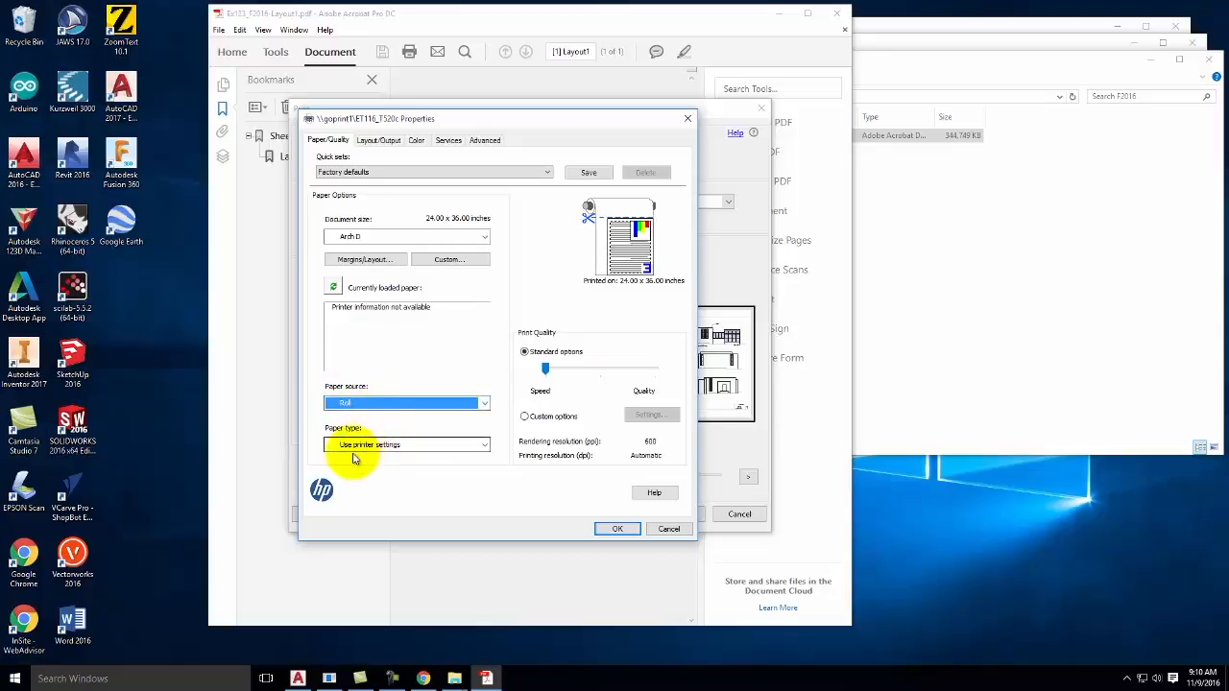
pyautogui.click(355, 446)
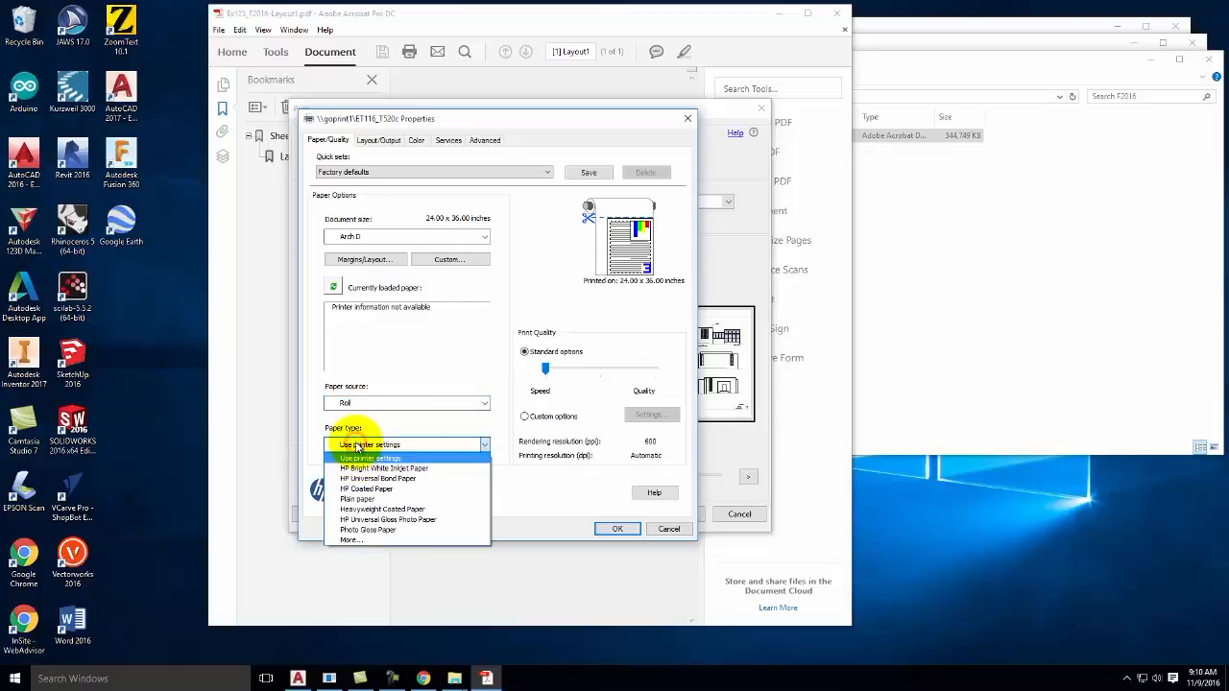
pyautogui.click(404, 500)
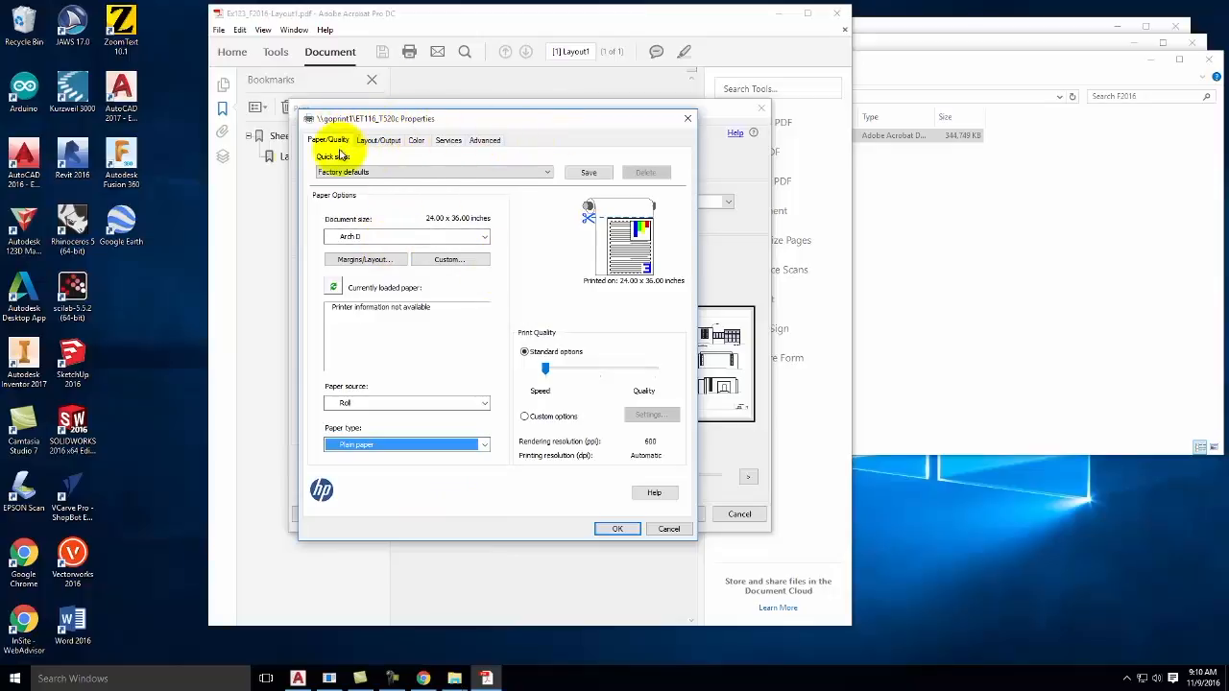
# - Set the plot orientation to Landscape, review the color, services and advanced settings, and accept the printer properties
pyautogui.click(381, 142)
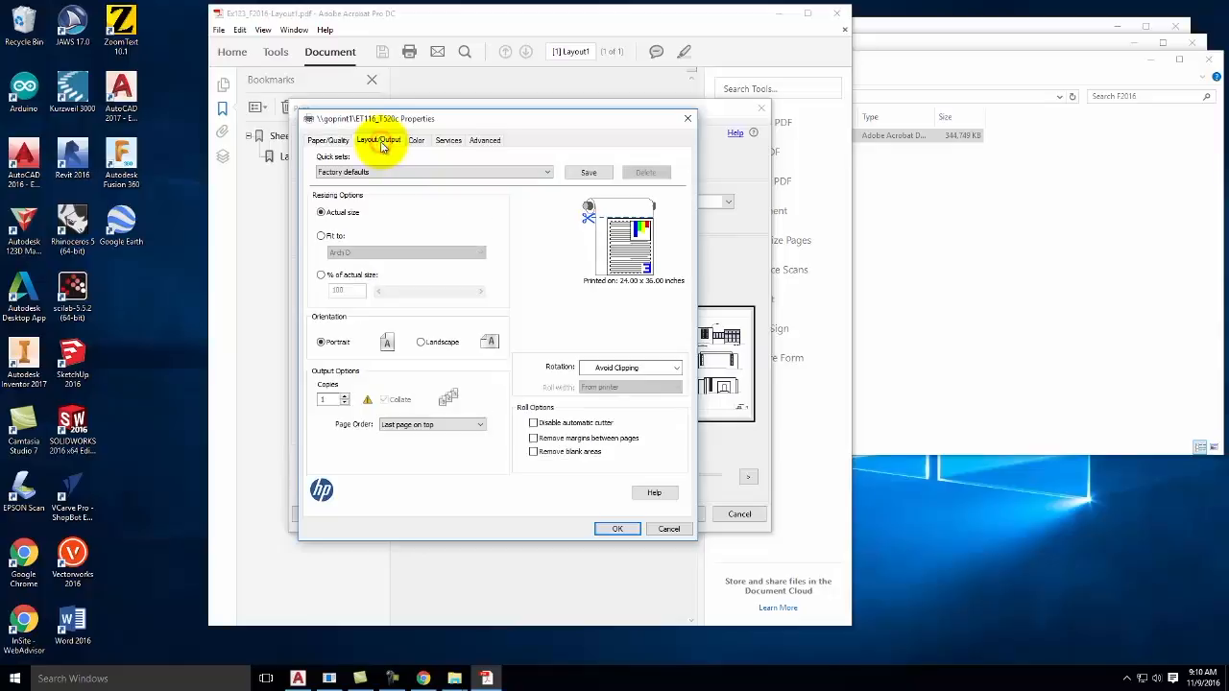
pyautogui.click(421, 343)
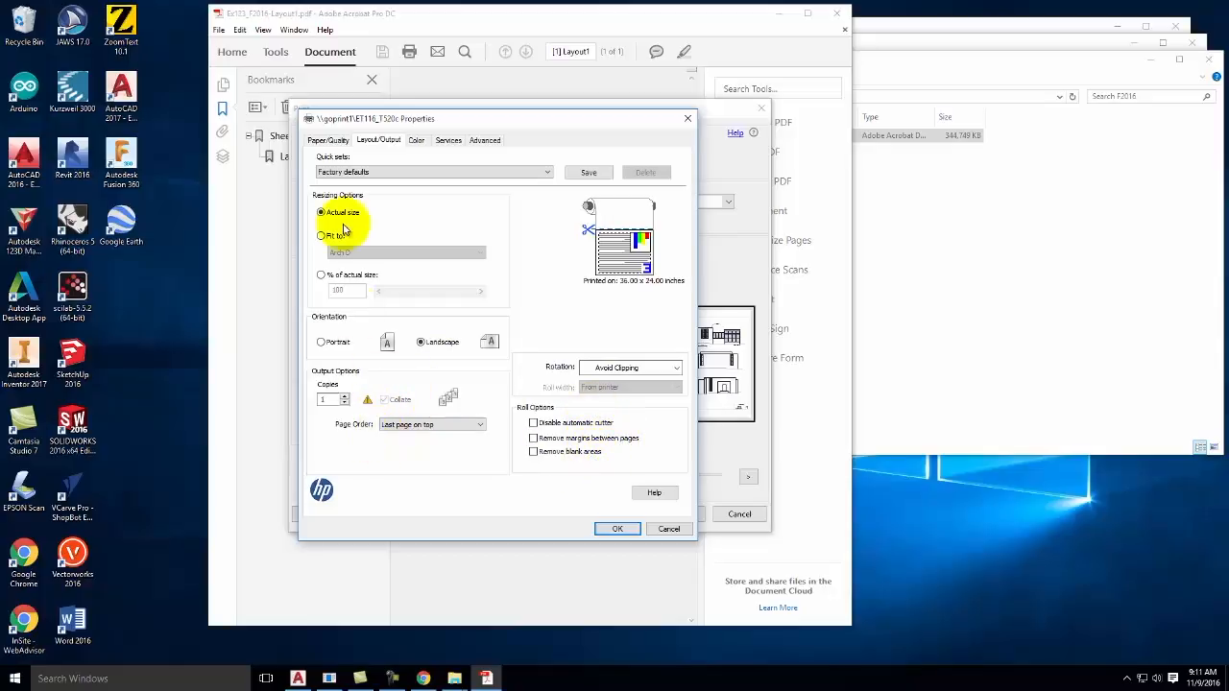
pyautogui.click(418, 142)
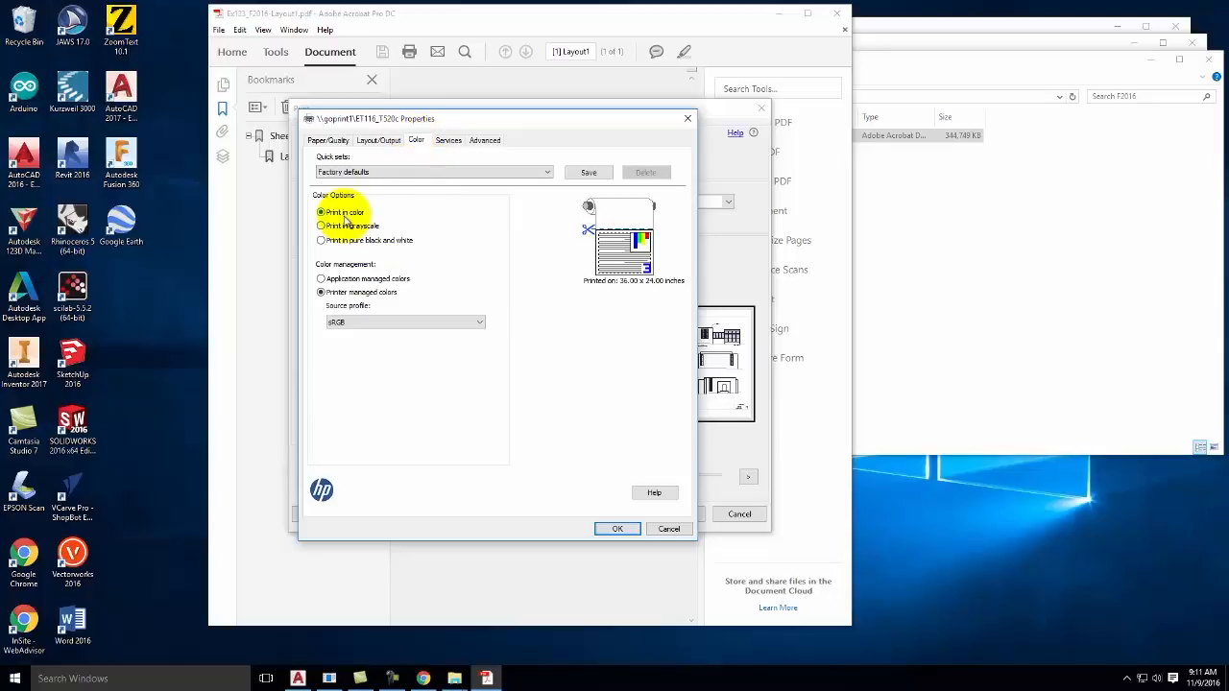
pyautogui.click(450, 141)
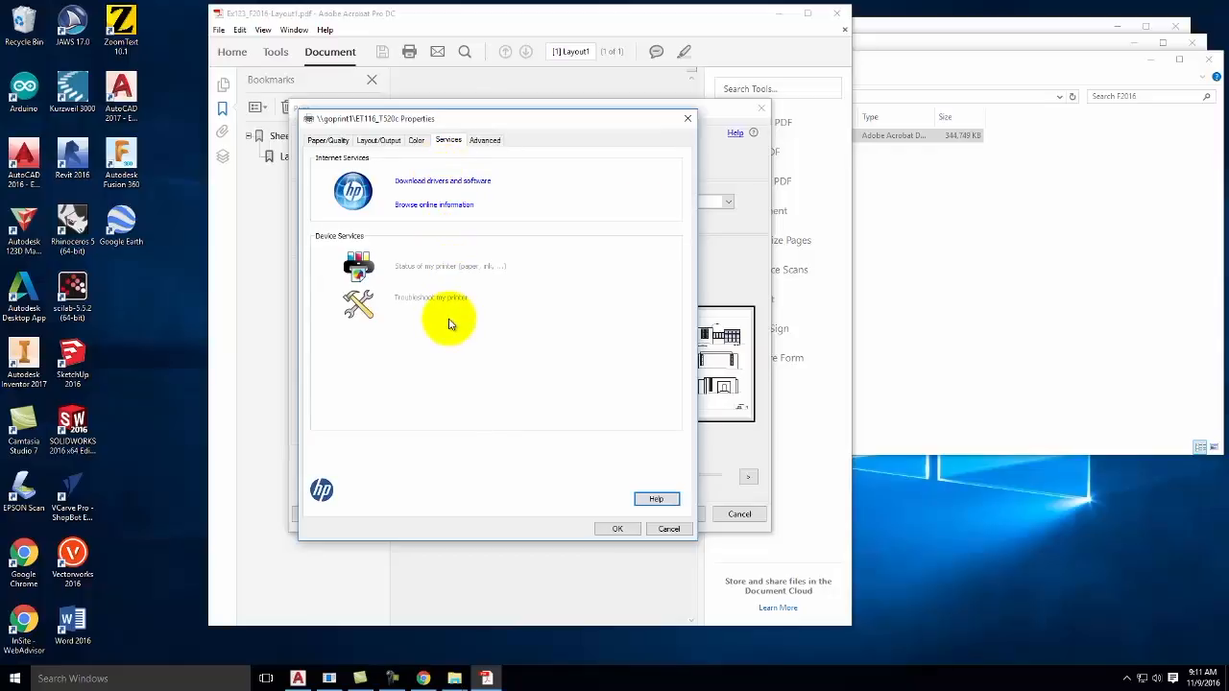
pyautogui.click(485, 142)
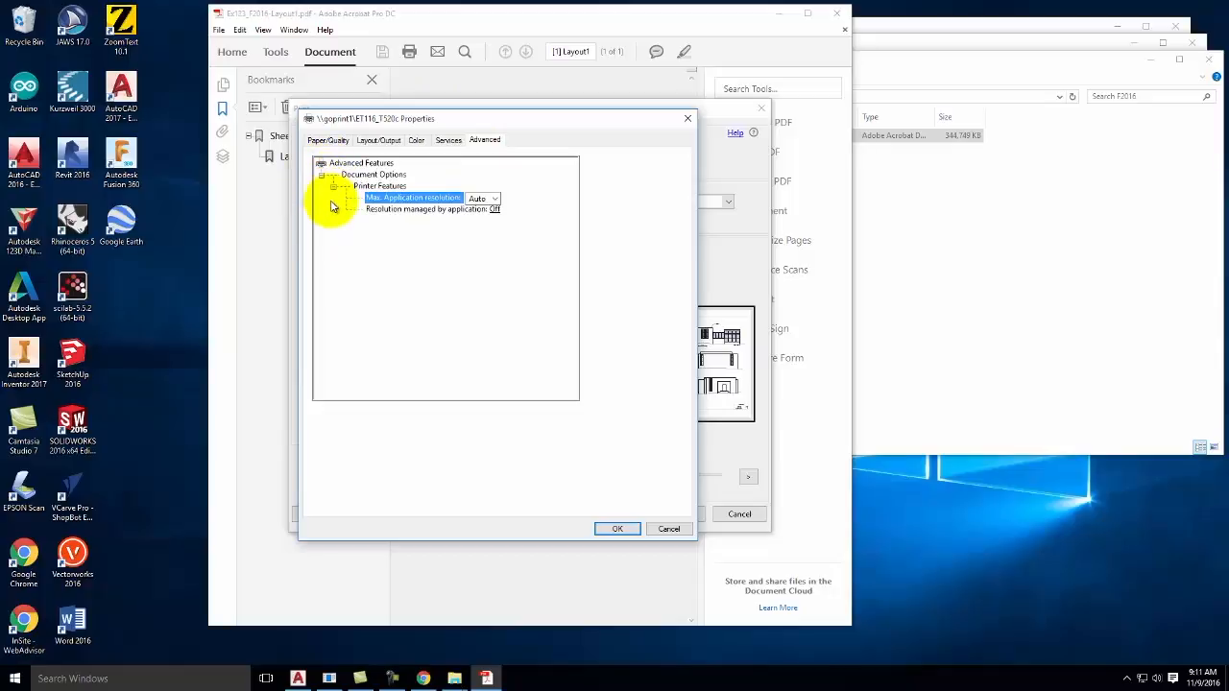
pyautogui.click(448, 141)
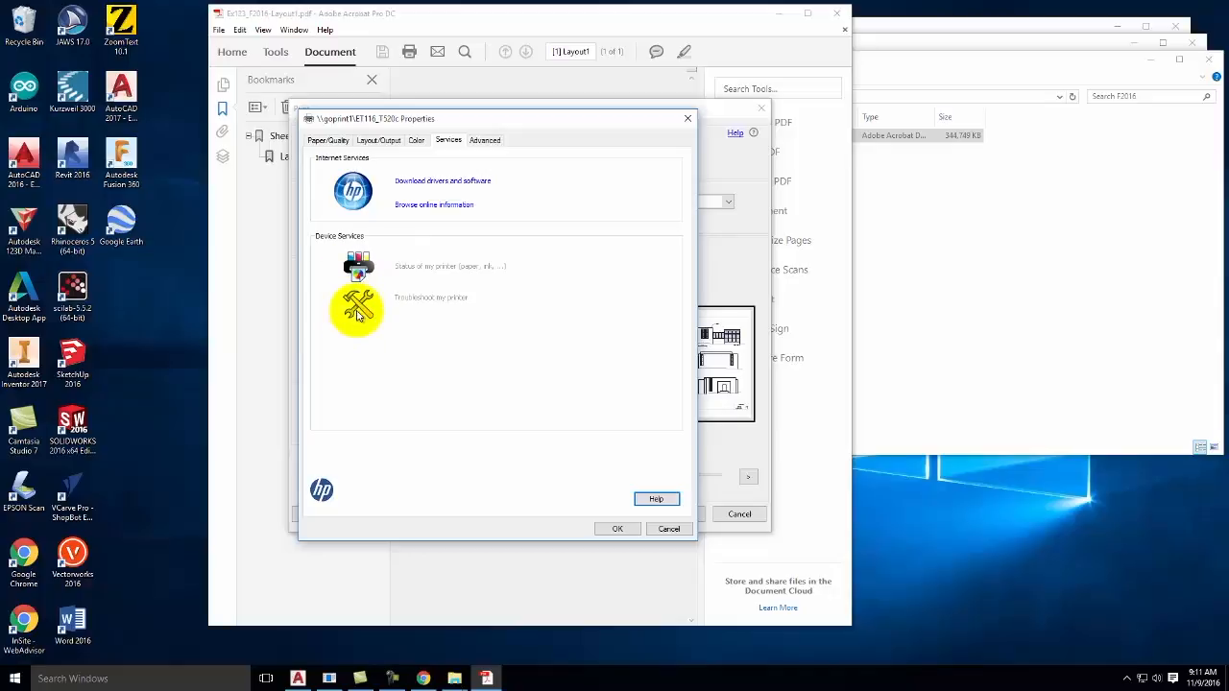
pyautogui.click(329, 141)
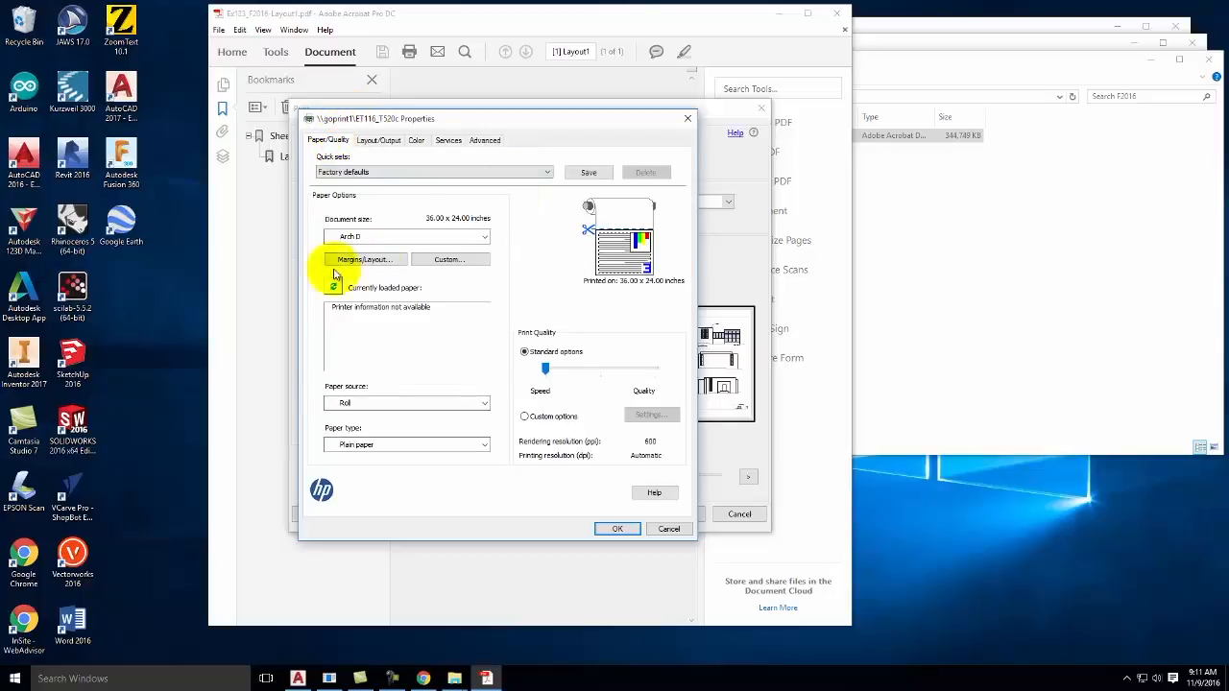
pyautogui.click(622, 529)
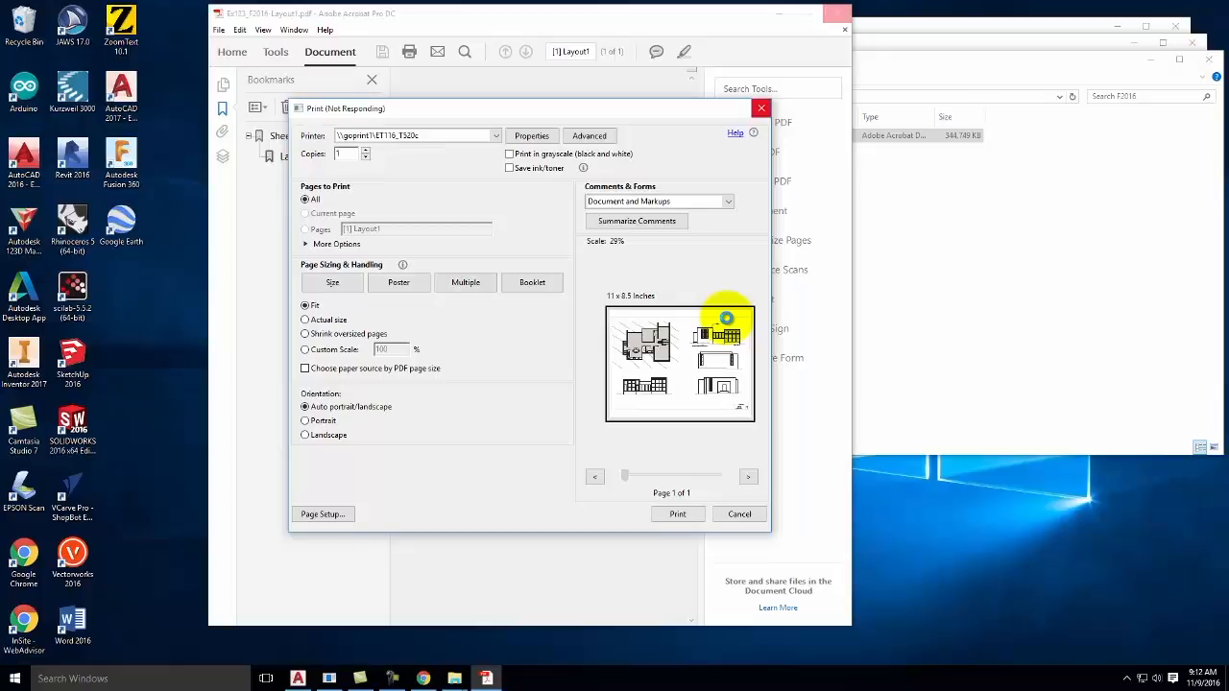
pyautogui.click(384, 687)
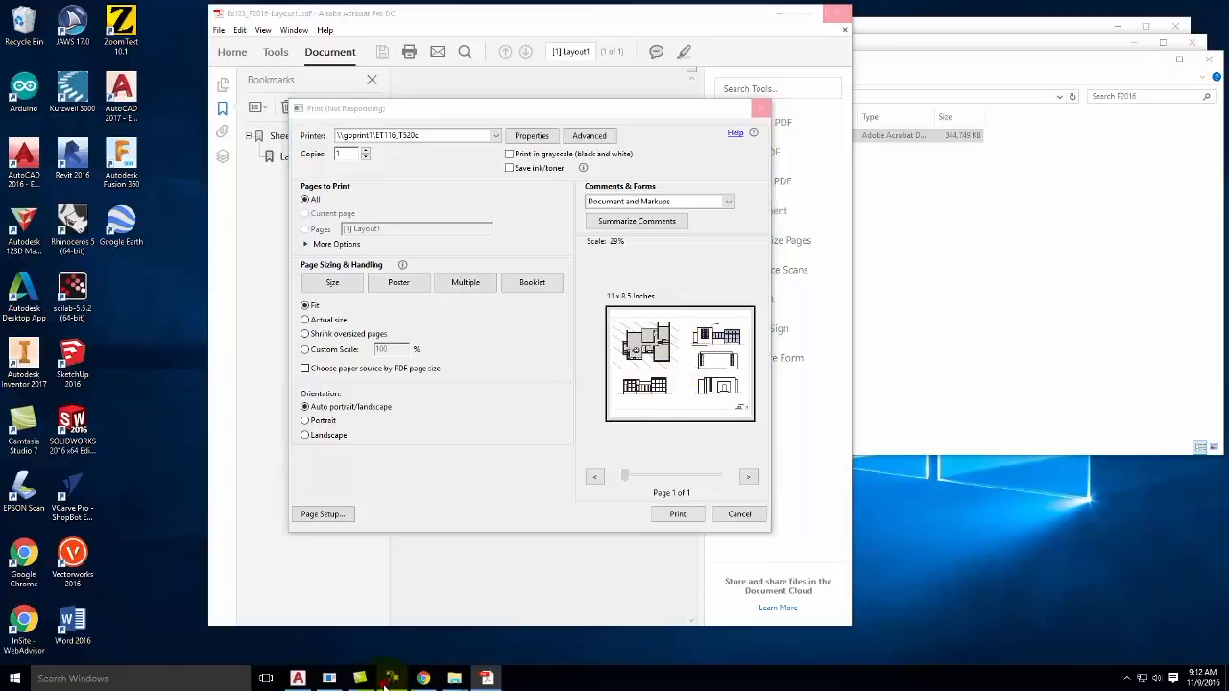